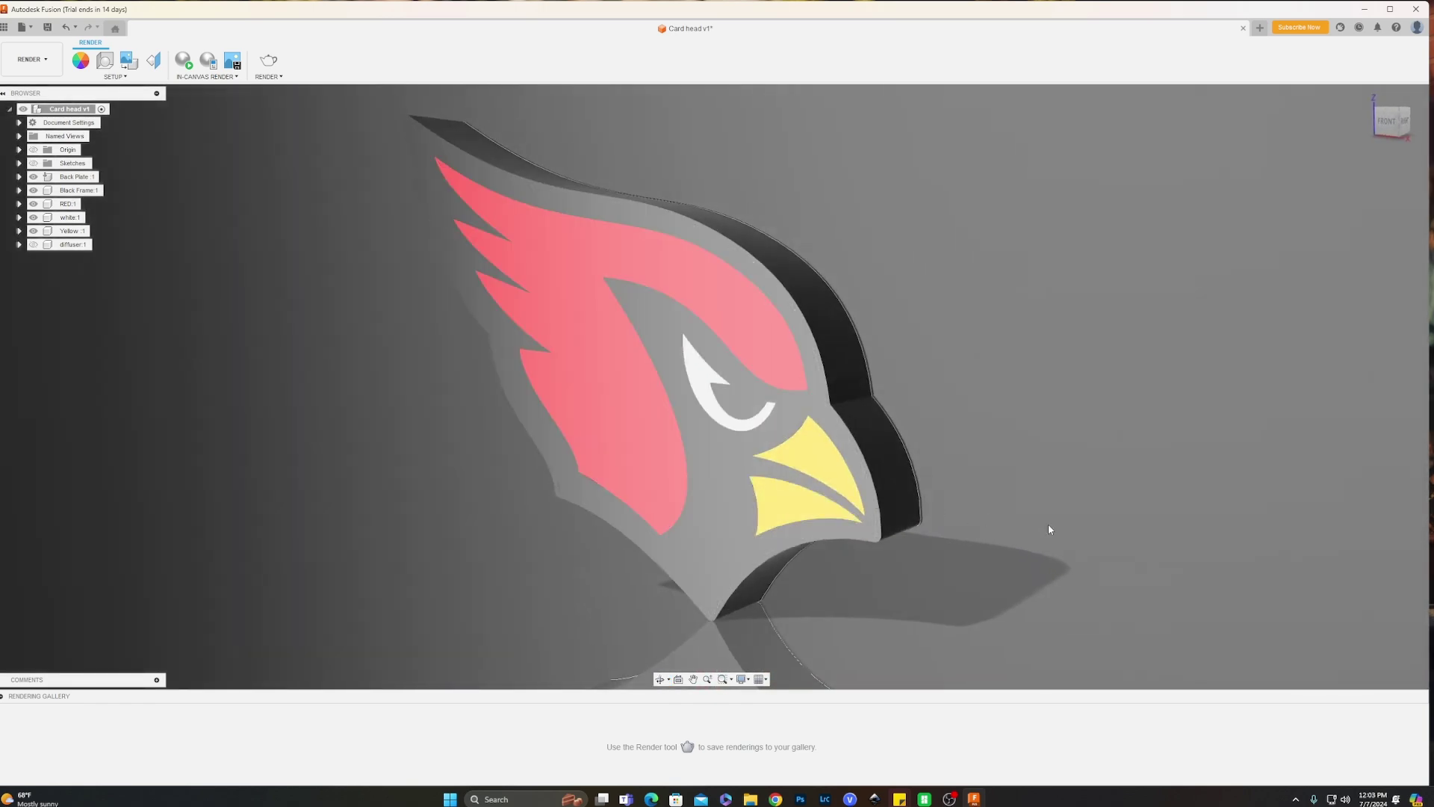
pyautogui.keyDown('shift'); pyautogui.moveTo(1070, 525); pyautogui.dragTo(774, 520, button='middle'); pyautogui.keyUp('shift')
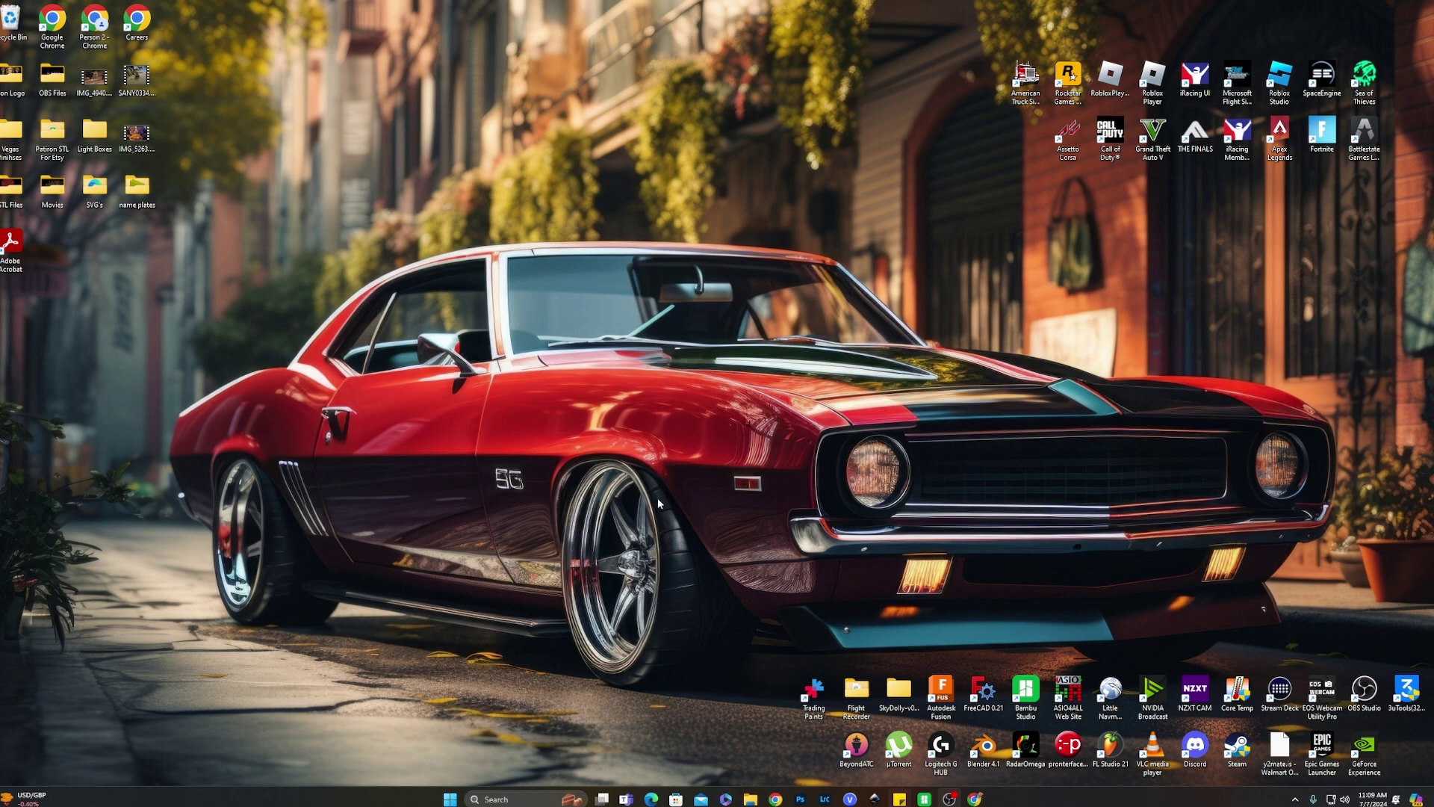
# Try to save the transparent Arizona Cardinals logo PNG from the Google image results in the web browser.
pyautogui.click(976, 799)
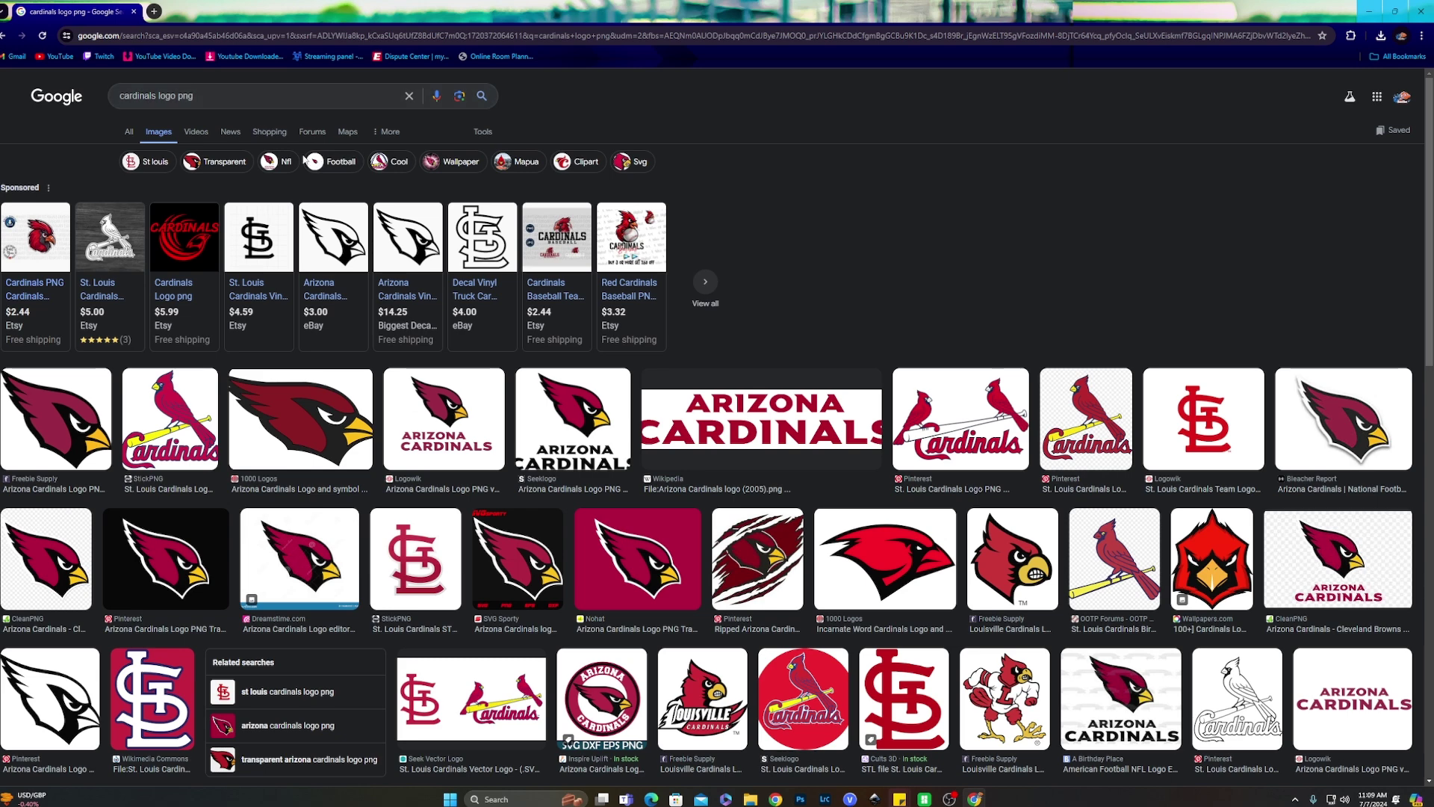
pyautogui.click(79, 422)
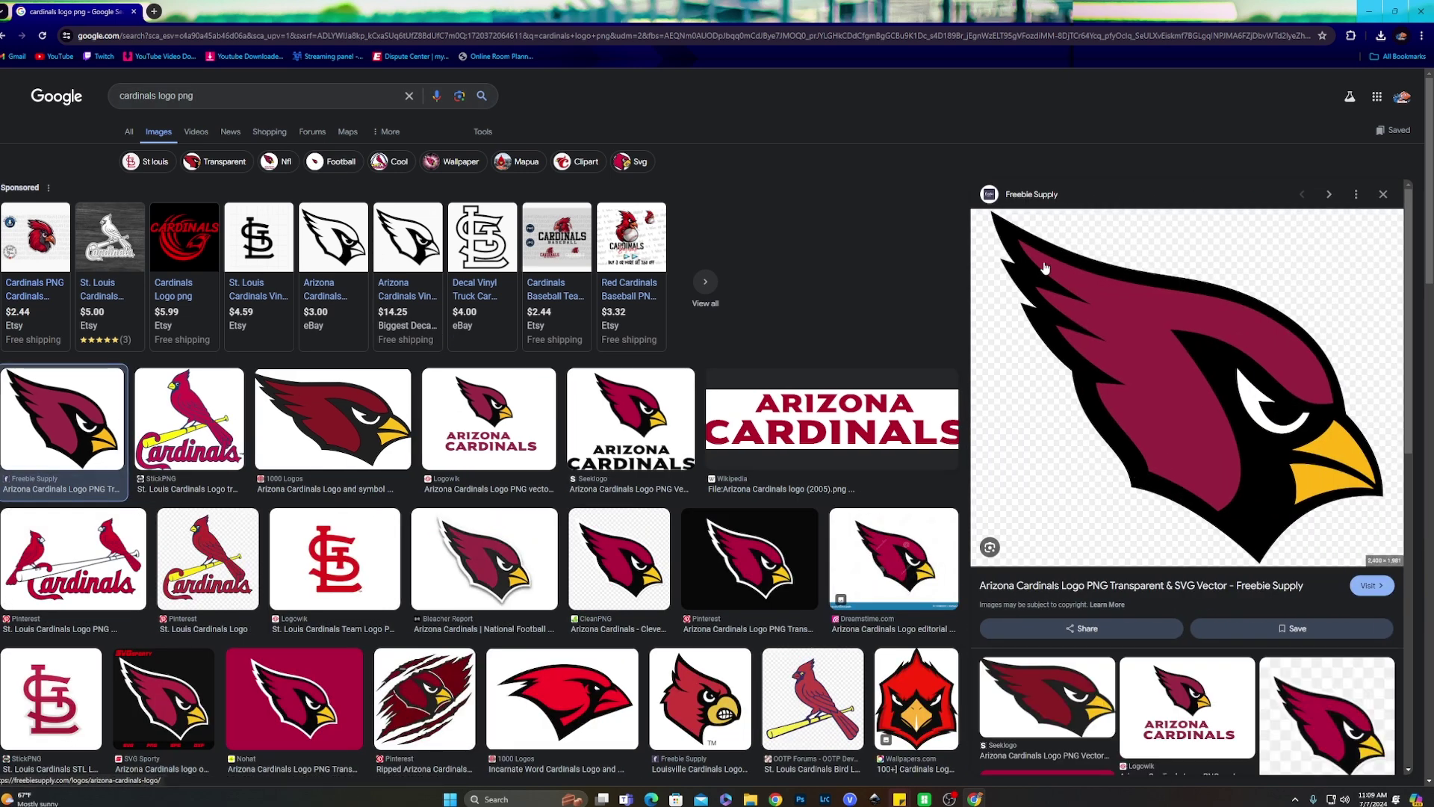
pyautogui.rightClick(1113, 461)
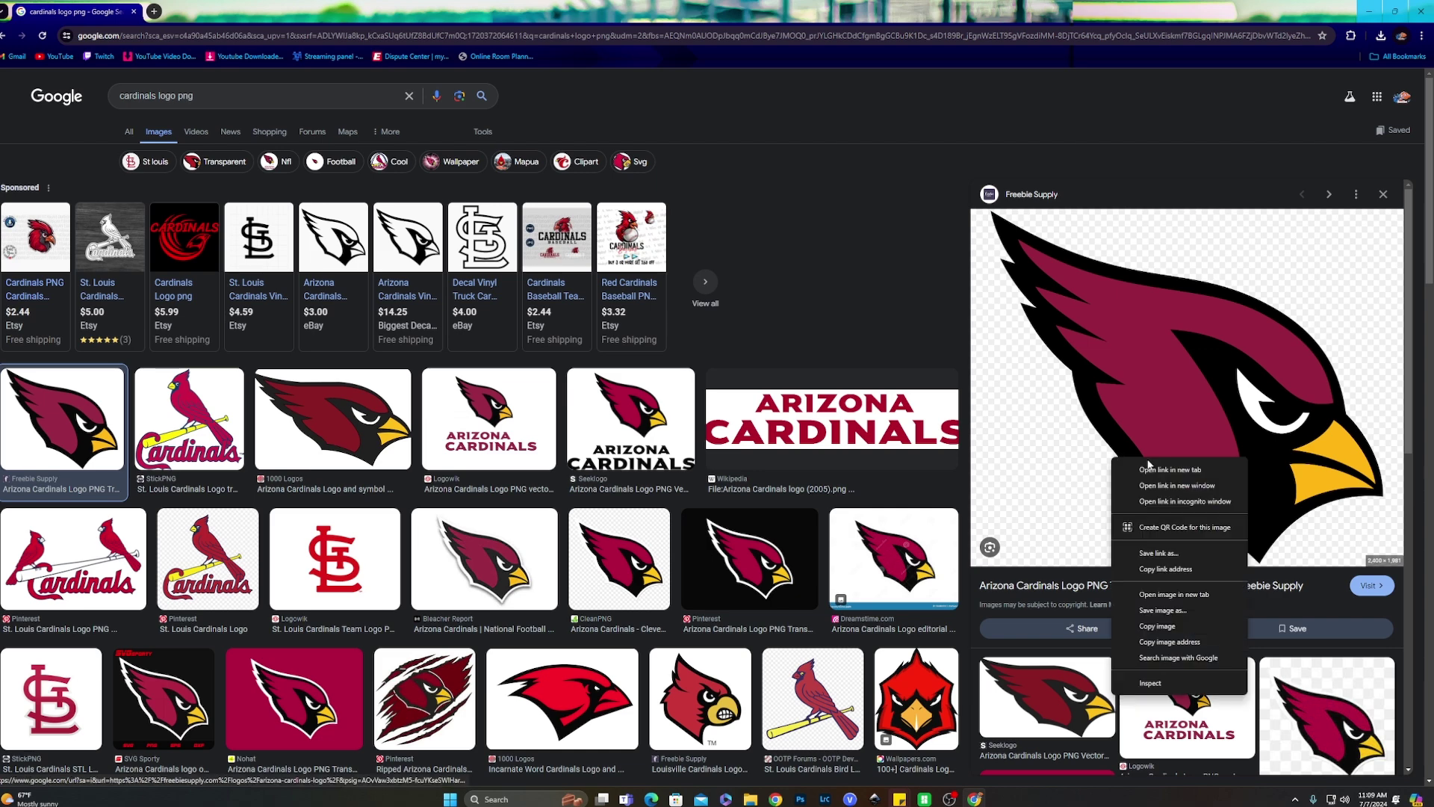
pyautogui.click(1174, 612)
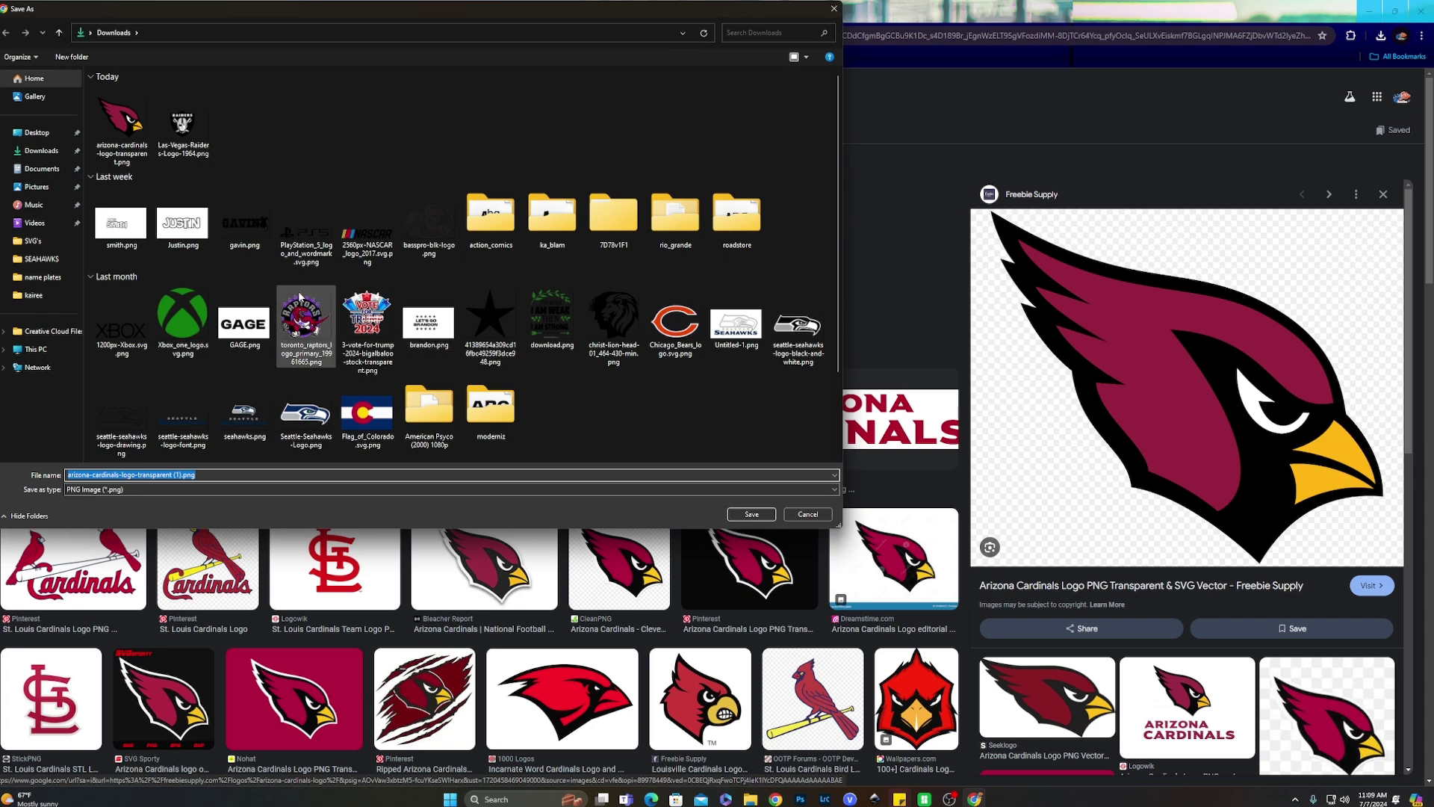
pyautogui.click(834, 10)
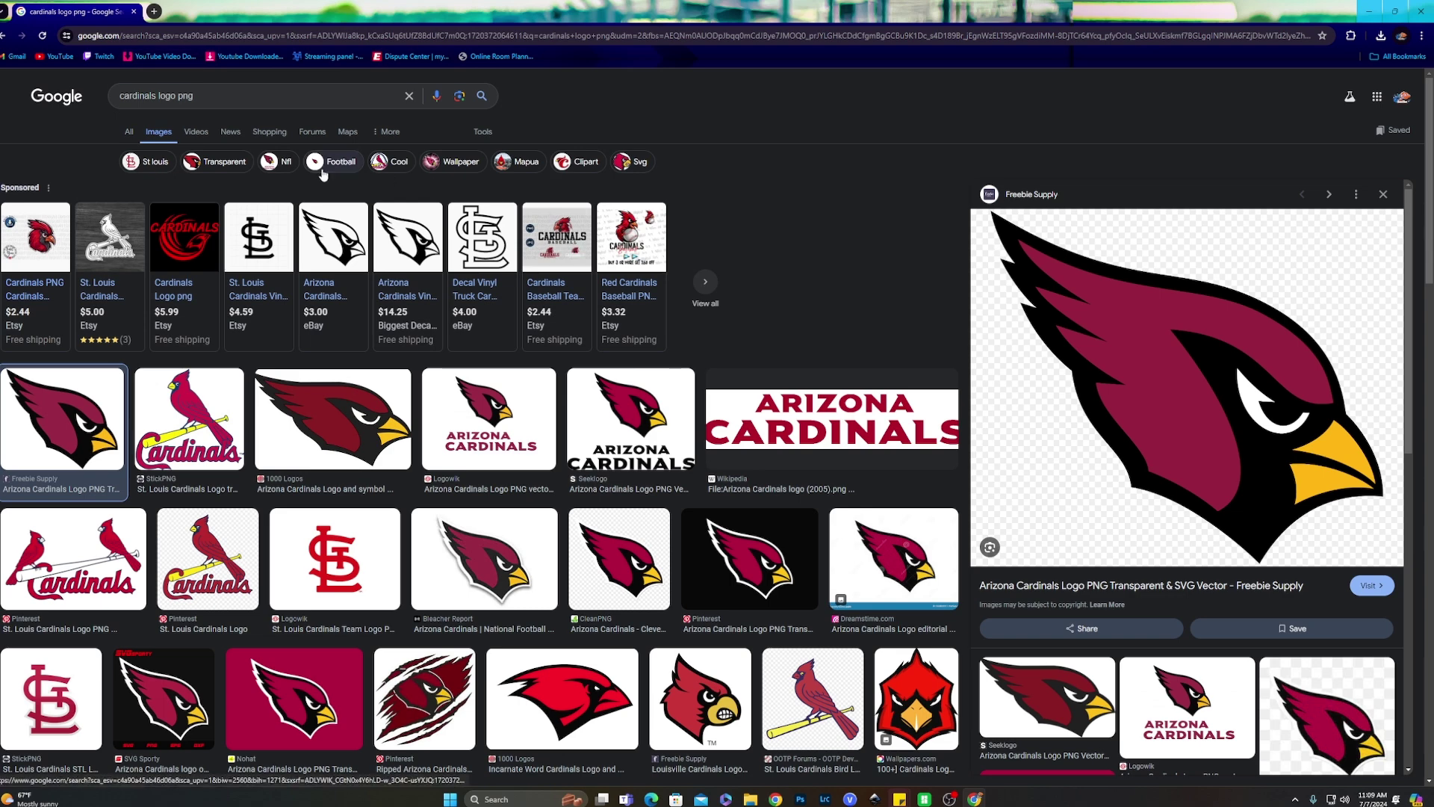
pyautogui.click(134, 12)
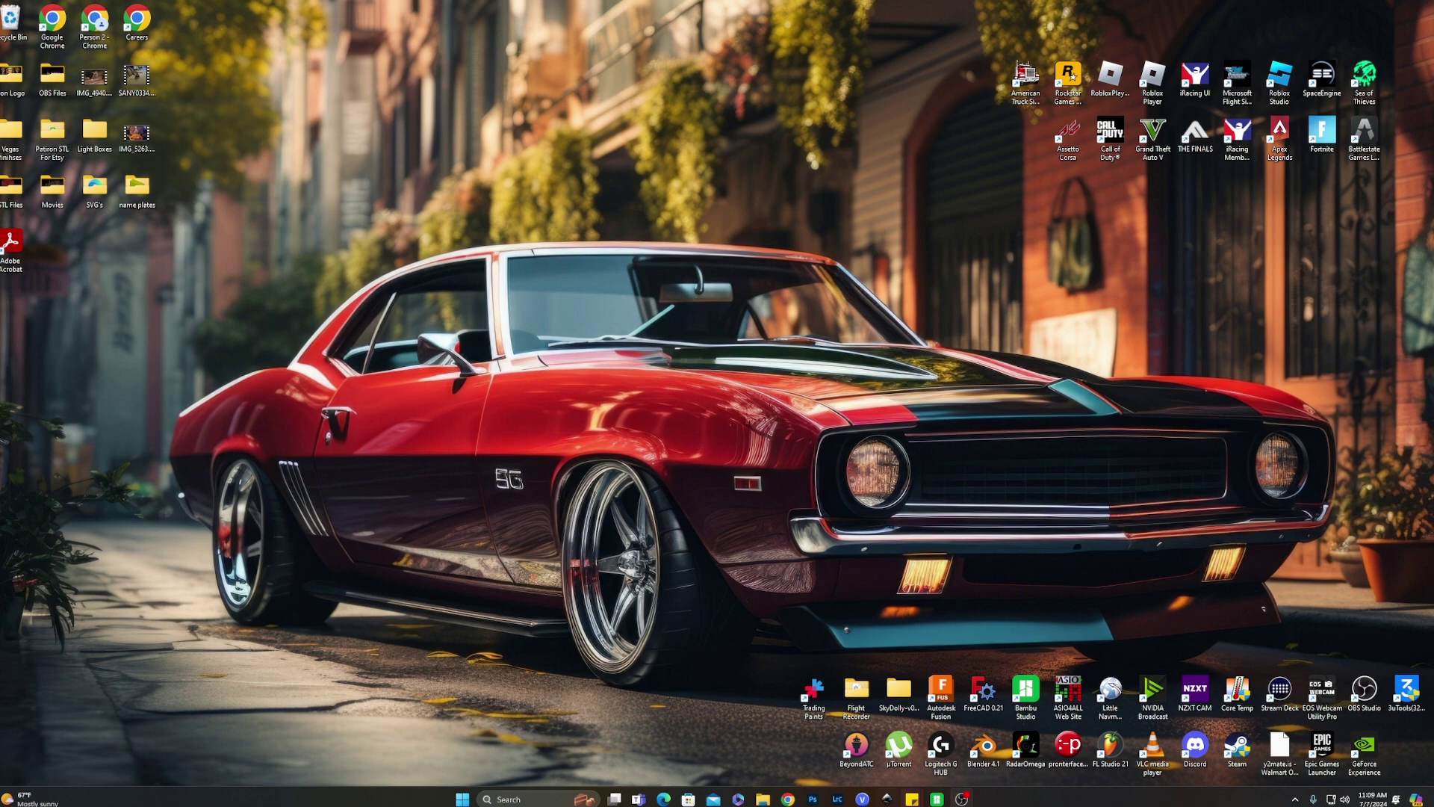
# Switch to Inkscape and create a new blank document.
pyautogui.click(889, 799)
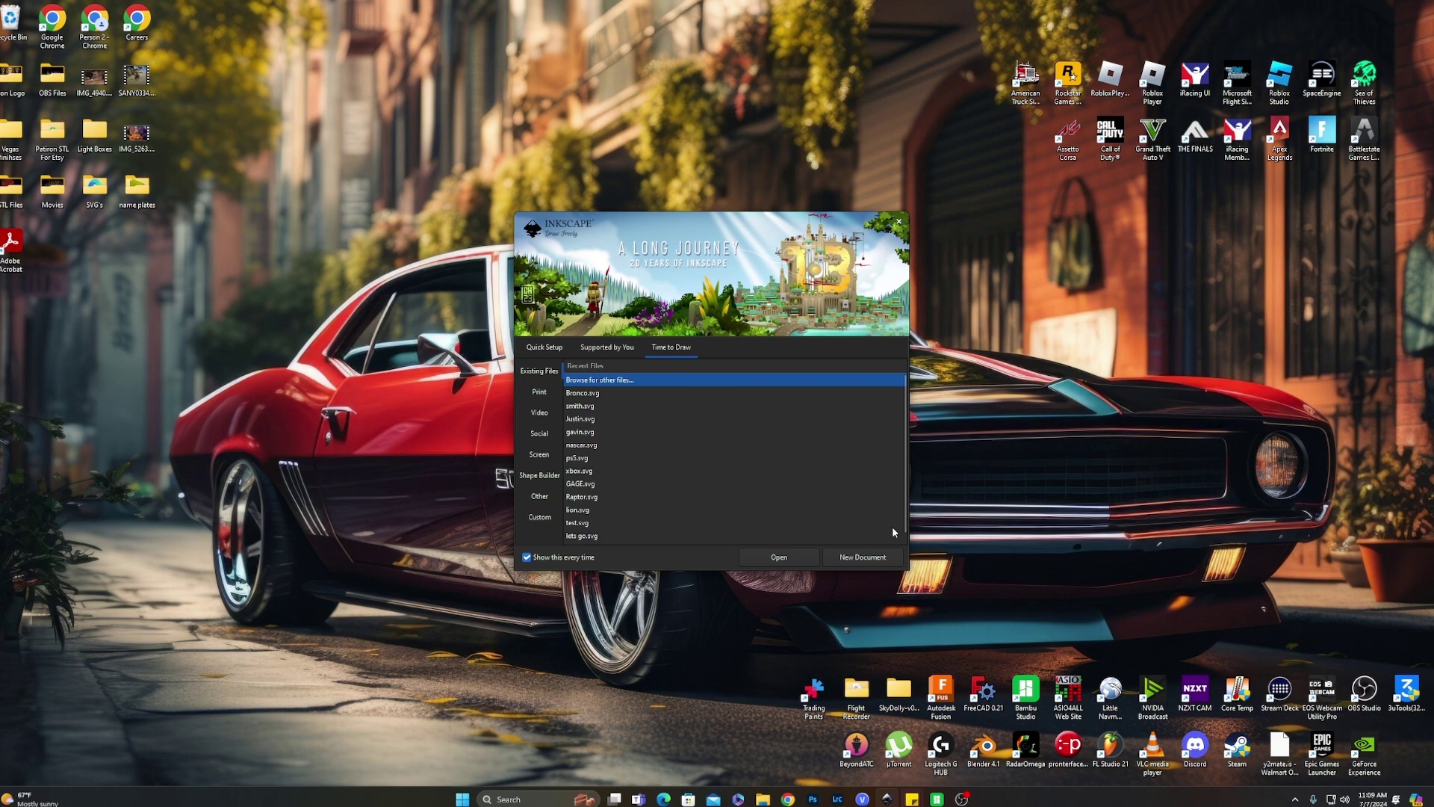
pyautogui.click(870, 556)
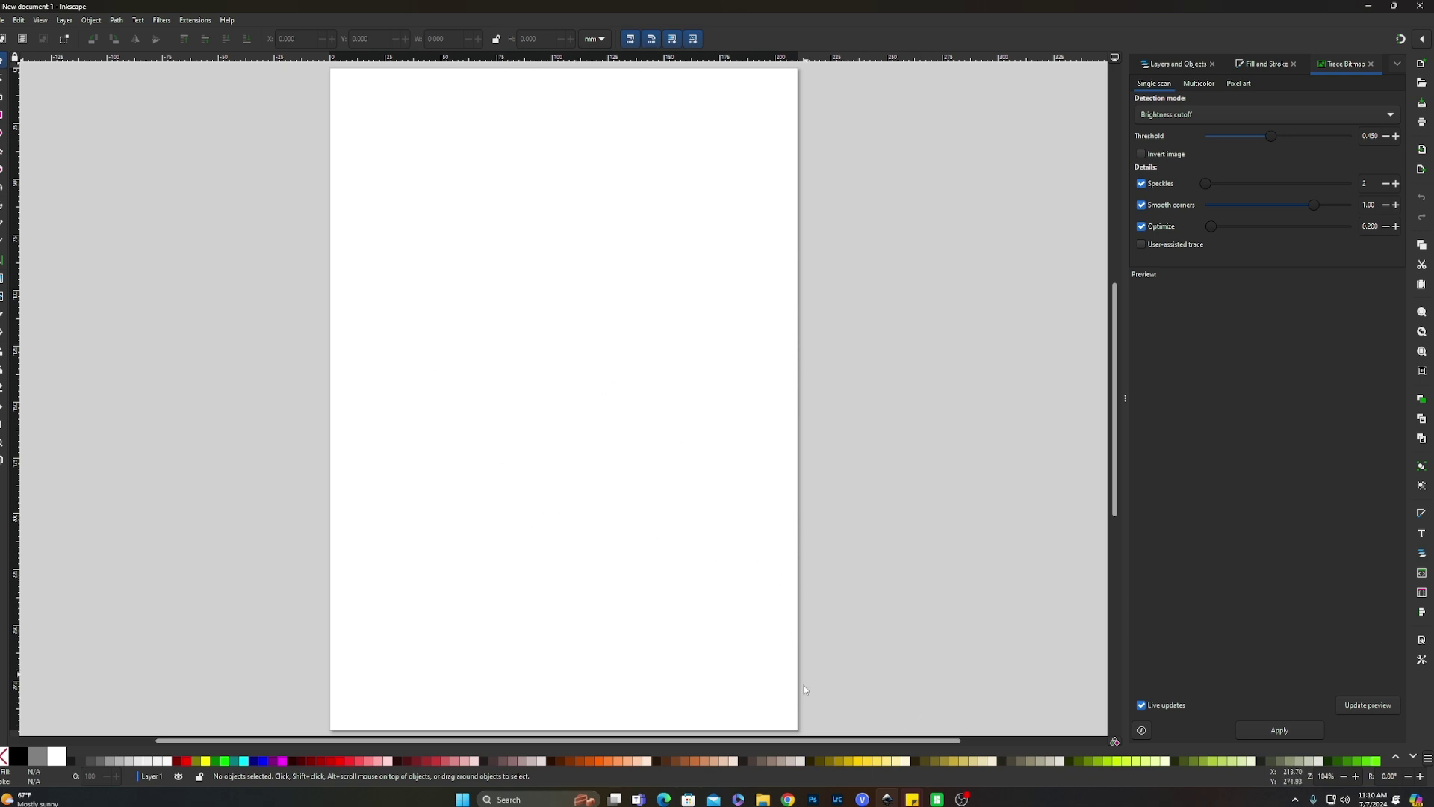
# Import arizona-cardinals-logo-transparent.png from the Downloads folder as an embedded image at the file's own DPI.
pyautogui.click(762, 798)
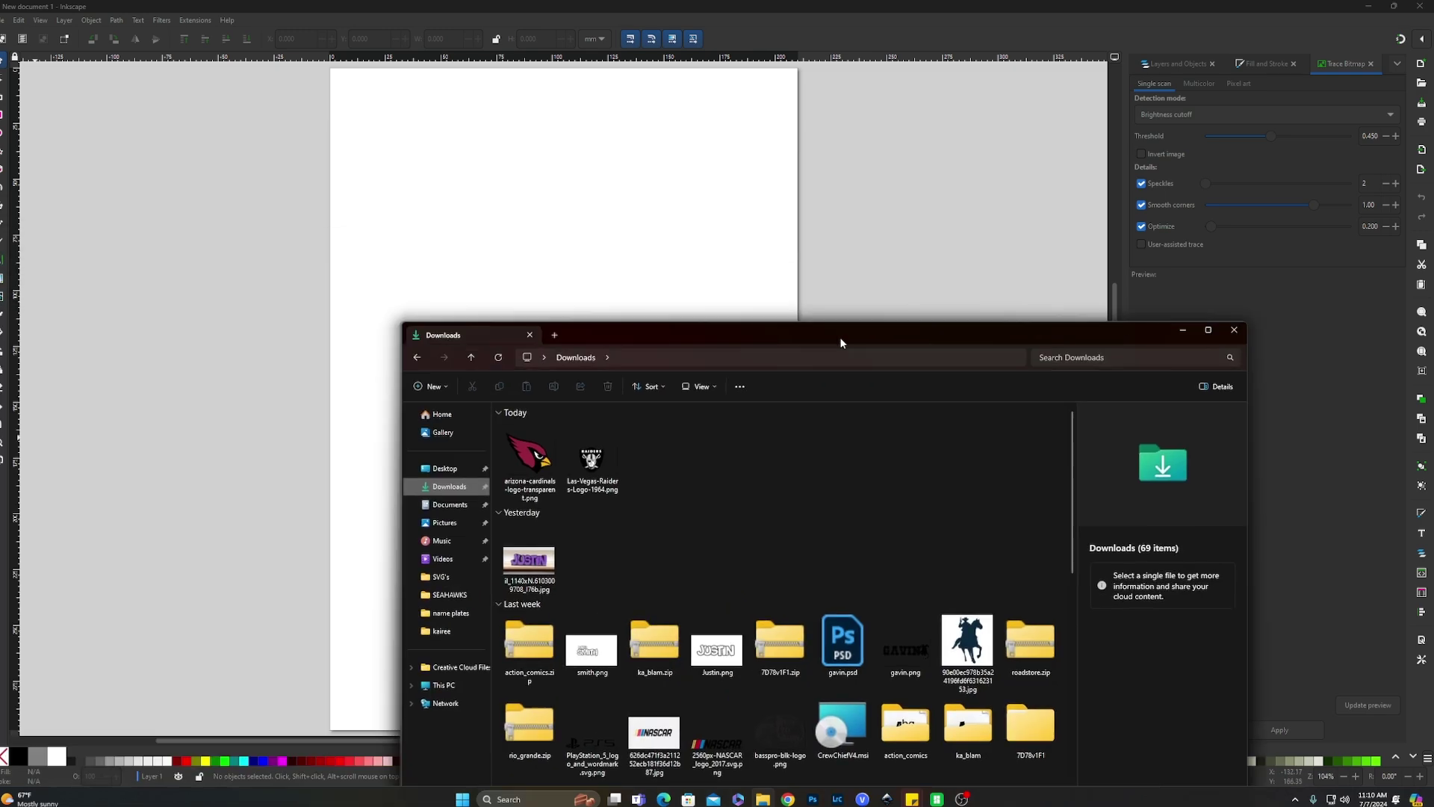
pyautogui.moveTo(840, 338); pyautogui.dragTo(1009, 175)
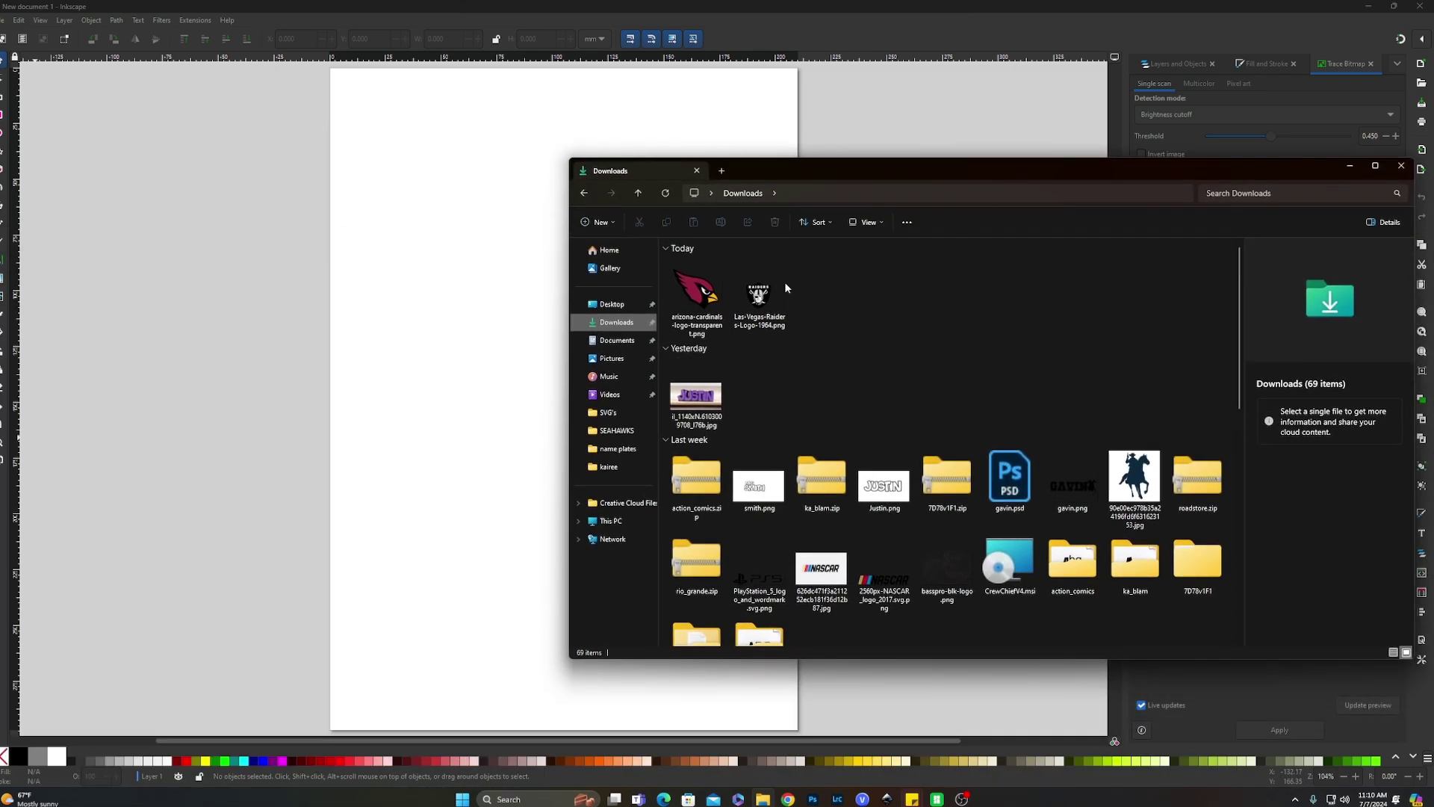
pyautogui.moveTo(824, 175); pyautogui.dragTo(987, 154)
pyautogui.moveTo(858, 276); pyautogui.dragTo(512, 405)
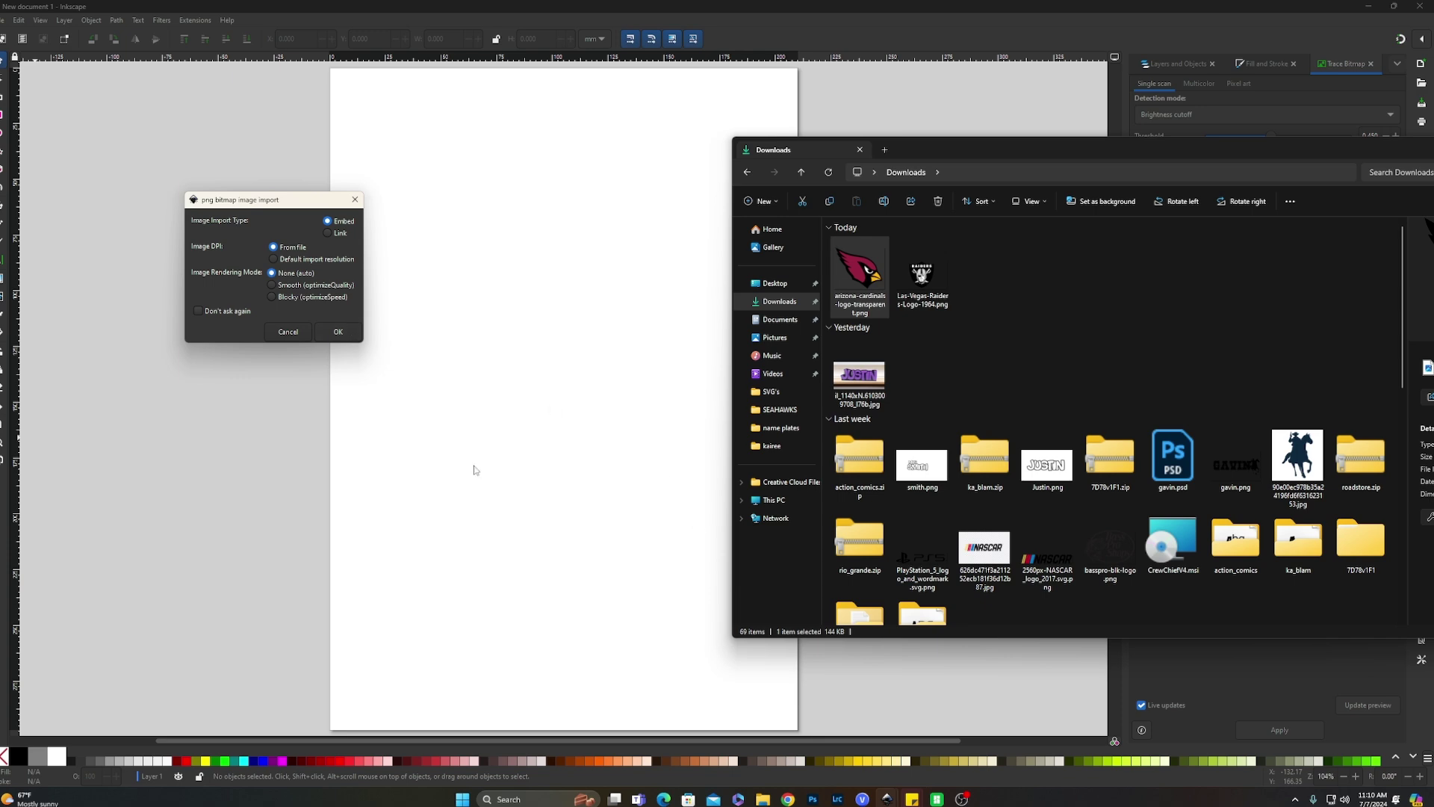
pyautogui.click(338, 331)
pyautogui.moveTo(918, 152); pyautogui.dragTo(285, 164)
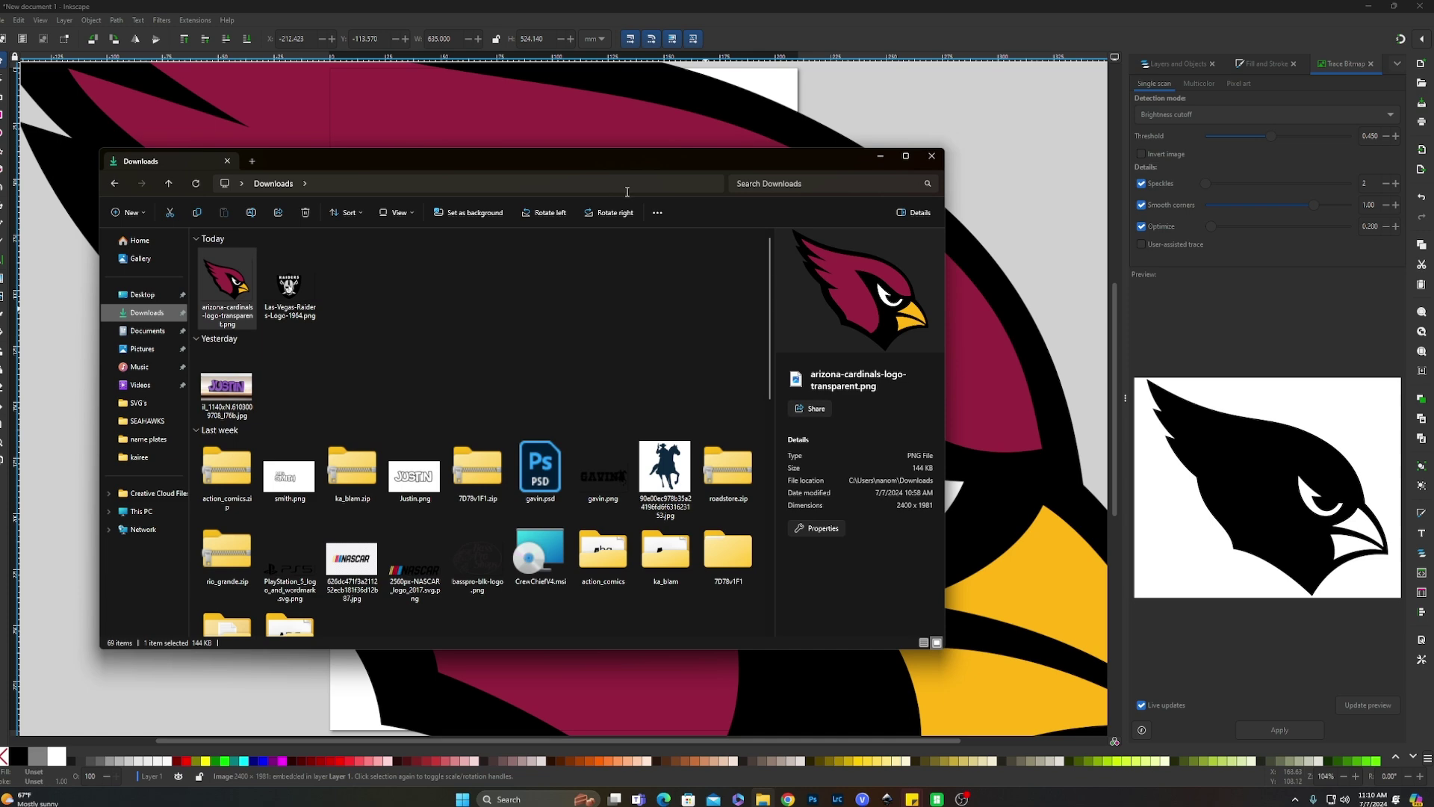
pyautogui.click(932, 157)
# Try to shrink the imported Cardinals logo and move it onto the page.
pyautogui.scroll(-6, 827, 304)
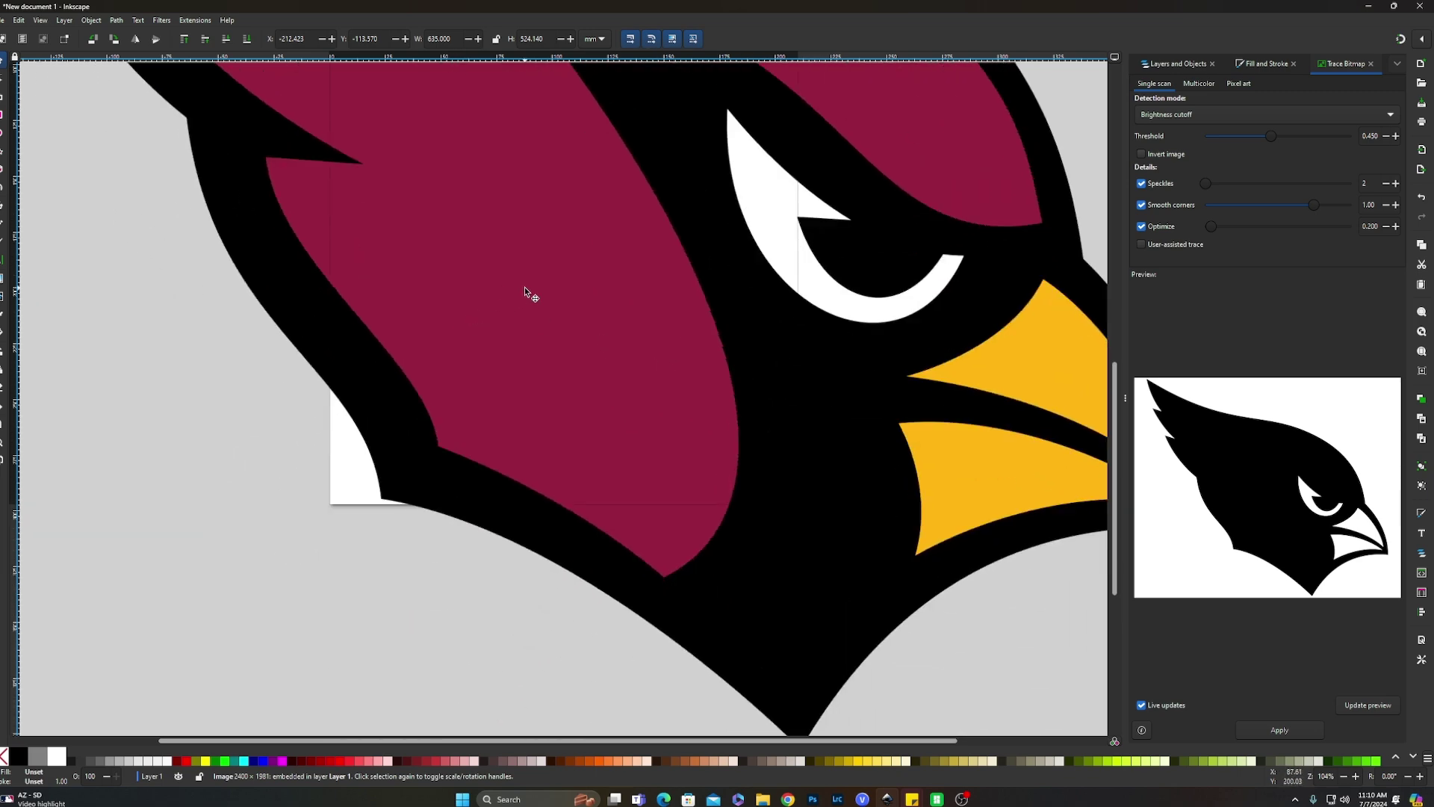
pyautogui.scroll(4, 525, 287)
pyautogui.moveTo(487, 270); pyautogui.dragTo(747, 508)
pyautogui.moveTo(541, 305); pyautogui.dragTo(763, 516)
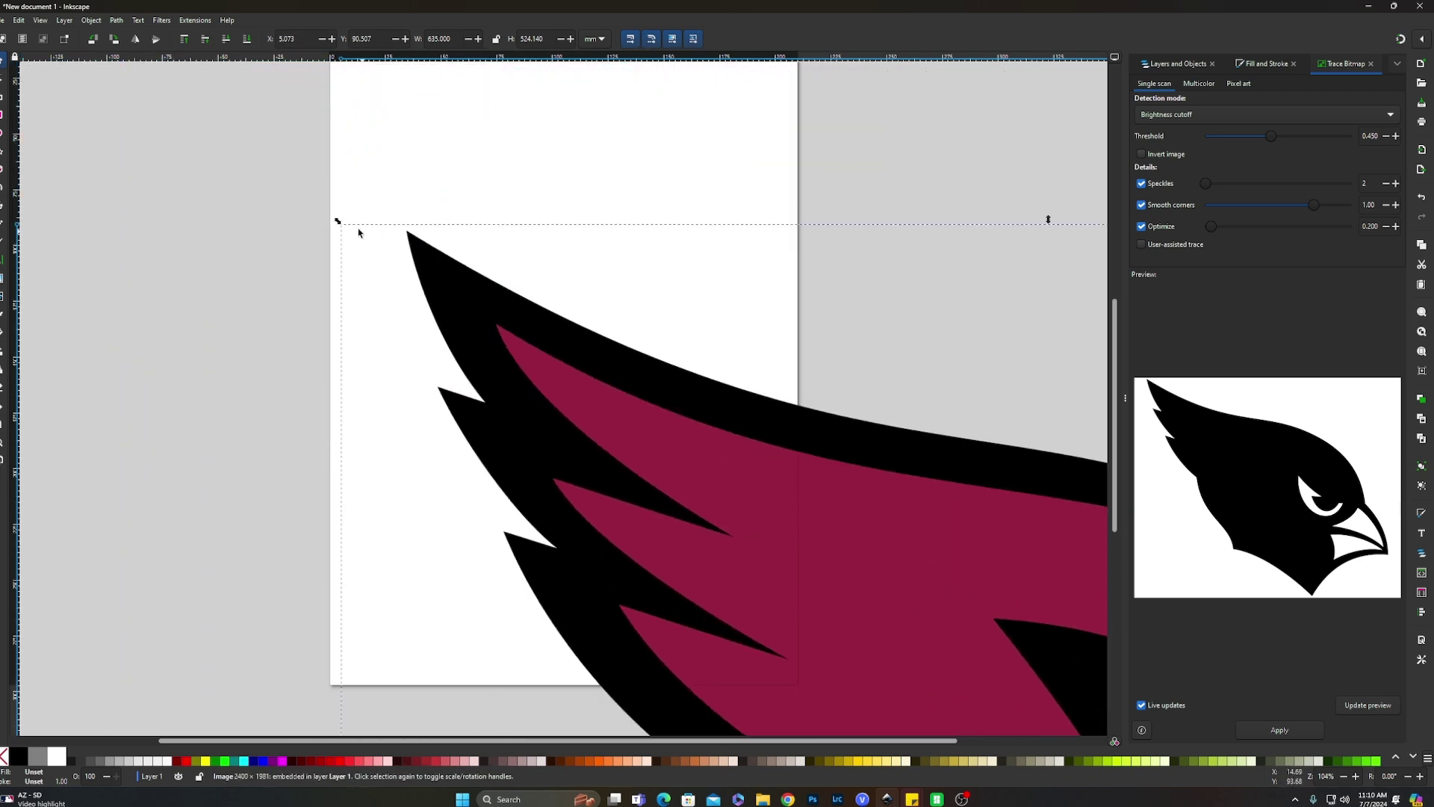
pyautogui.moveTo(339, 223); pyautogui.dragTo(789, 494)
pyautogui.moveTo(960, 632); pyautogui.dragTo(348, 262)
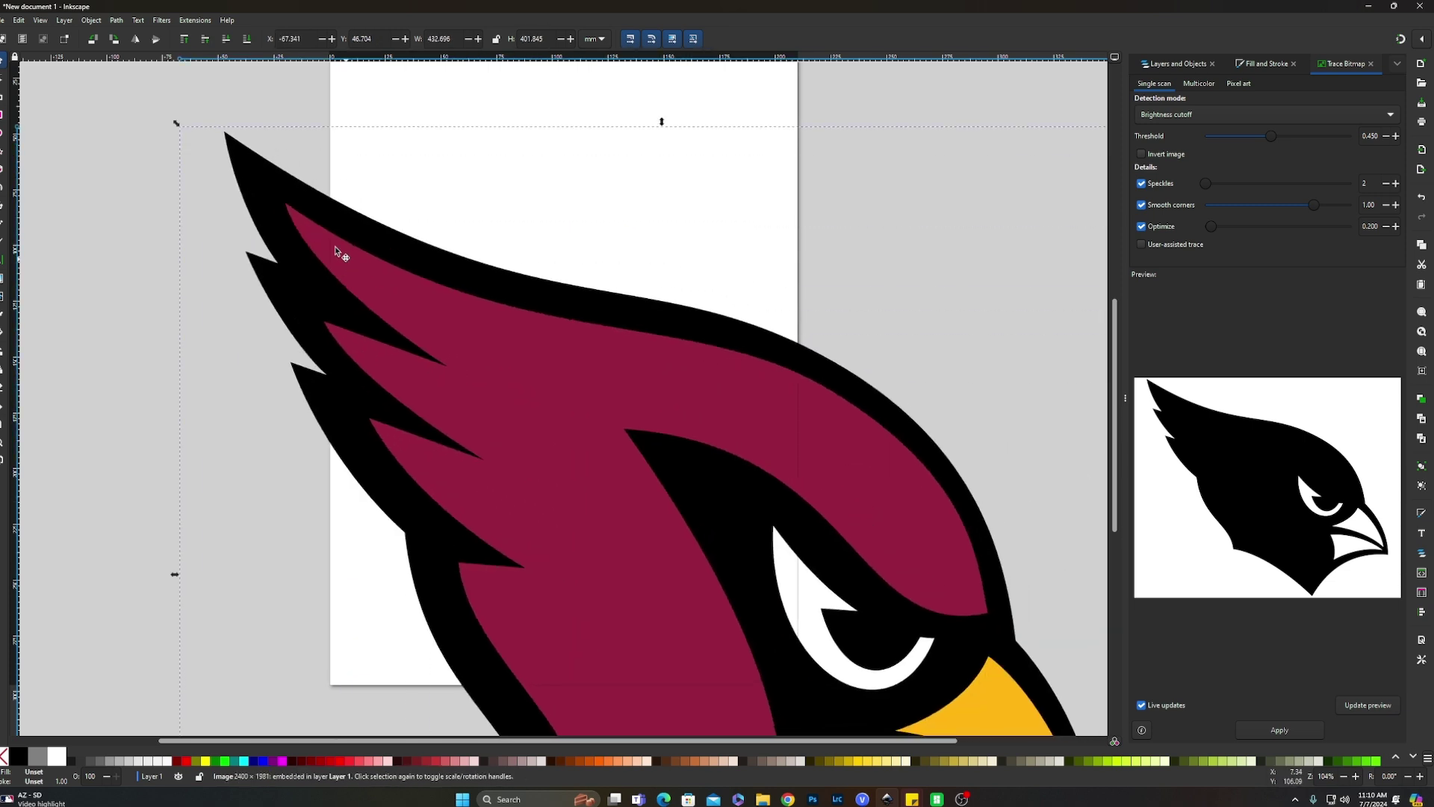
pyautogui.moveTo(177, 124); pyautogui.dragTo(659, 465)
pyautogui.moveTo(828, 588); pyautogui.dragTo(465, 248)
# Undo the recent scaling and moves of the Cardinals logo.
pyautogui.hotkey('ctrl', 'z')
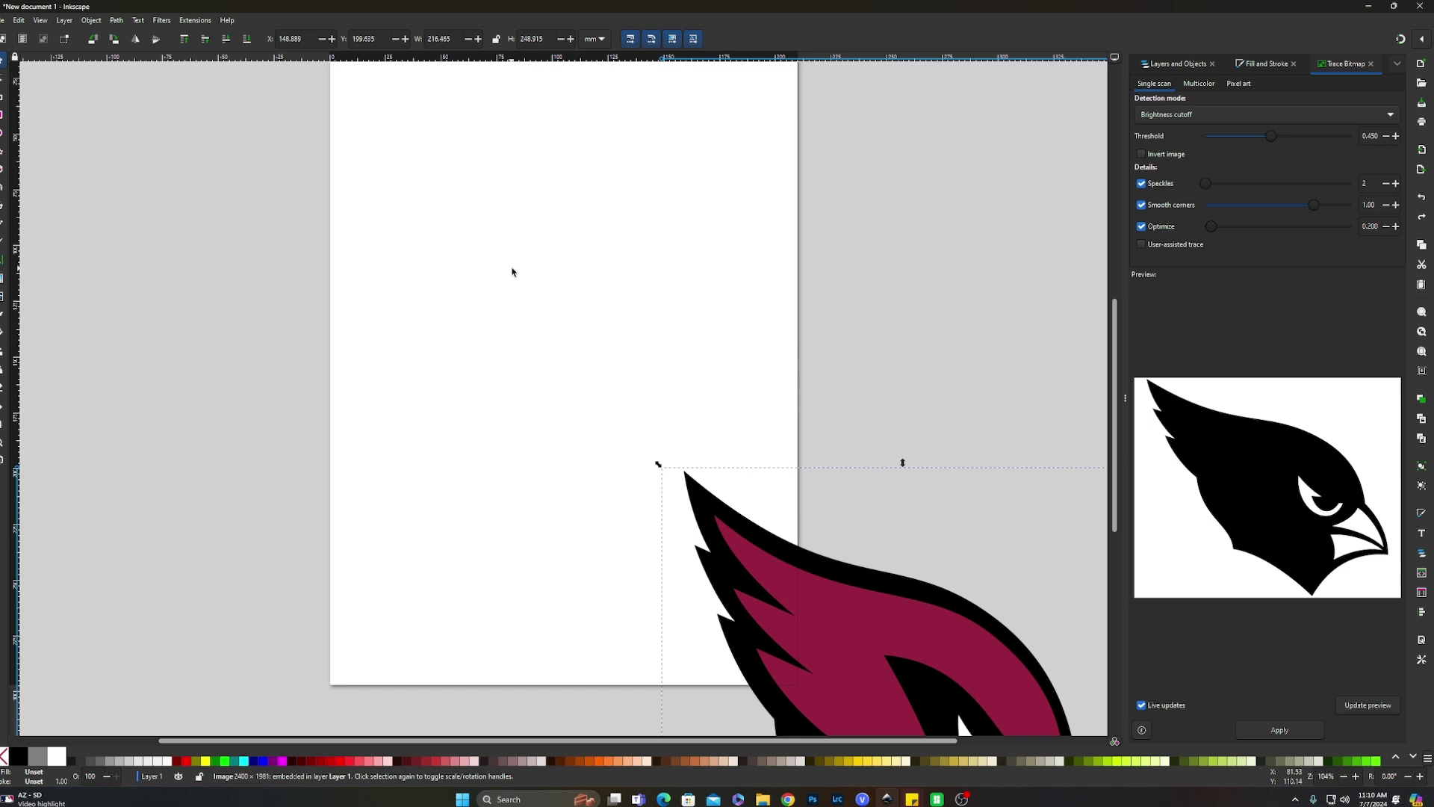
pyautogui.hotkey('ctrl', 'z')
pyautogui.hotkey('ctrl', 'z')
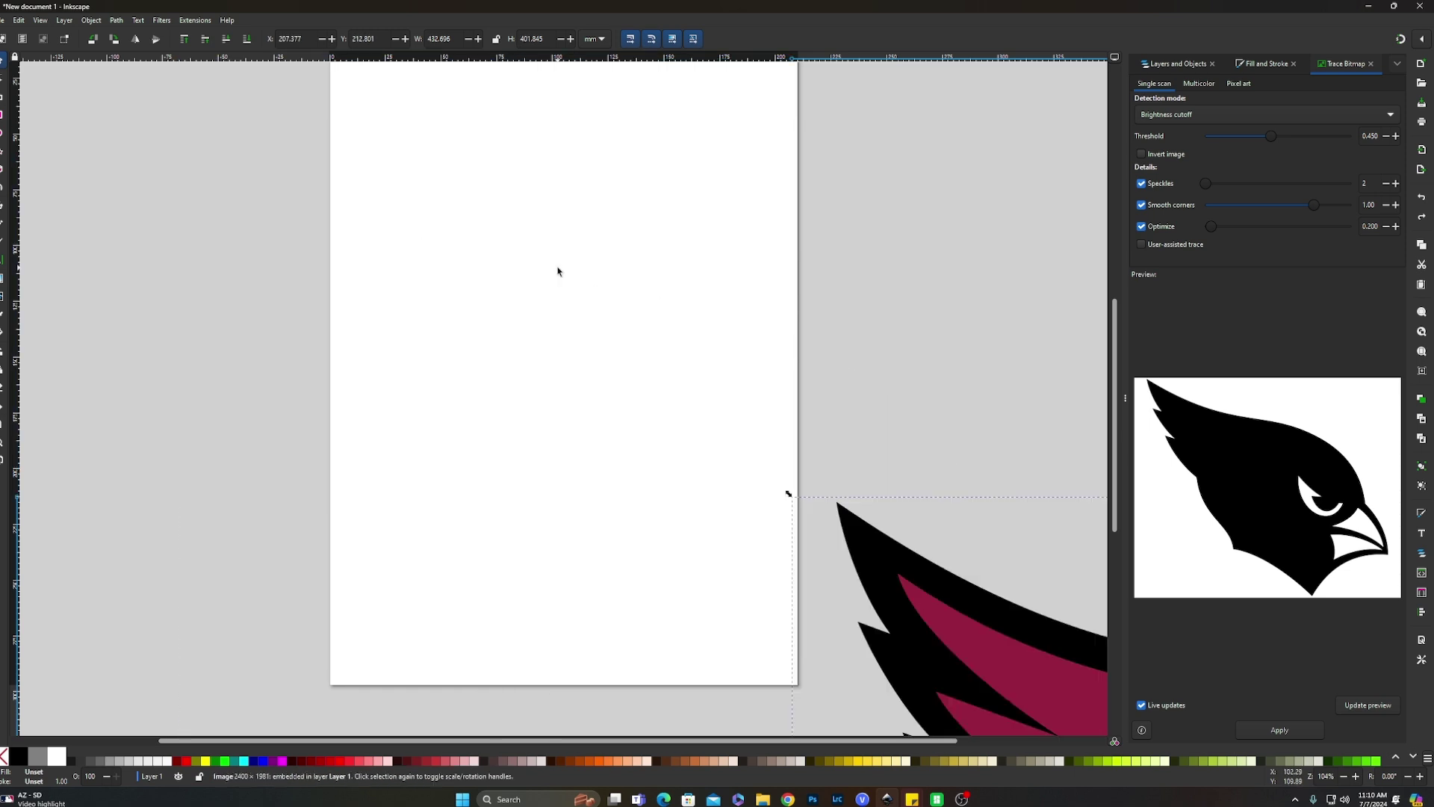
pyautogui.hotkey('ctrl', 'z')
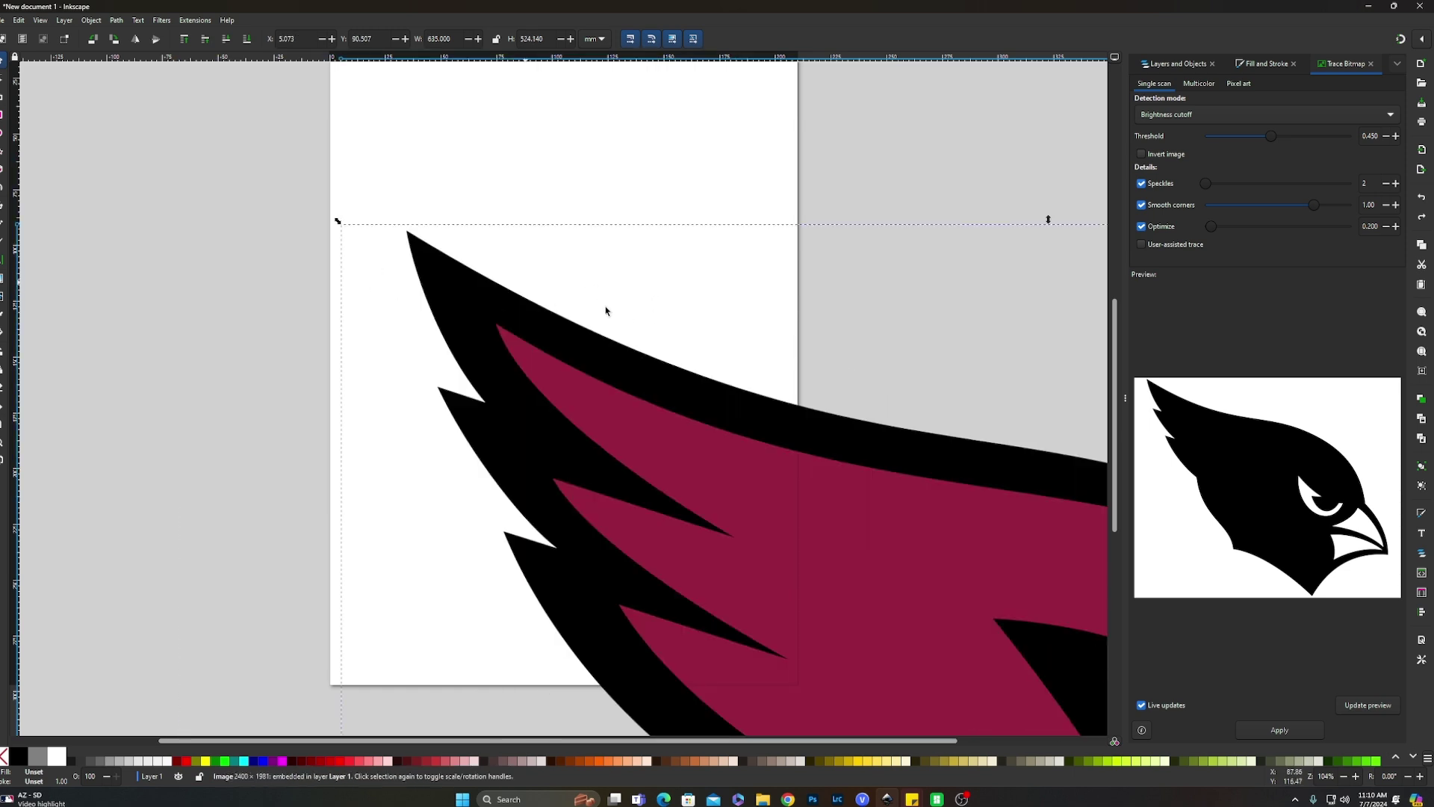
pyautogui.hotkey('ctrl', 'z')
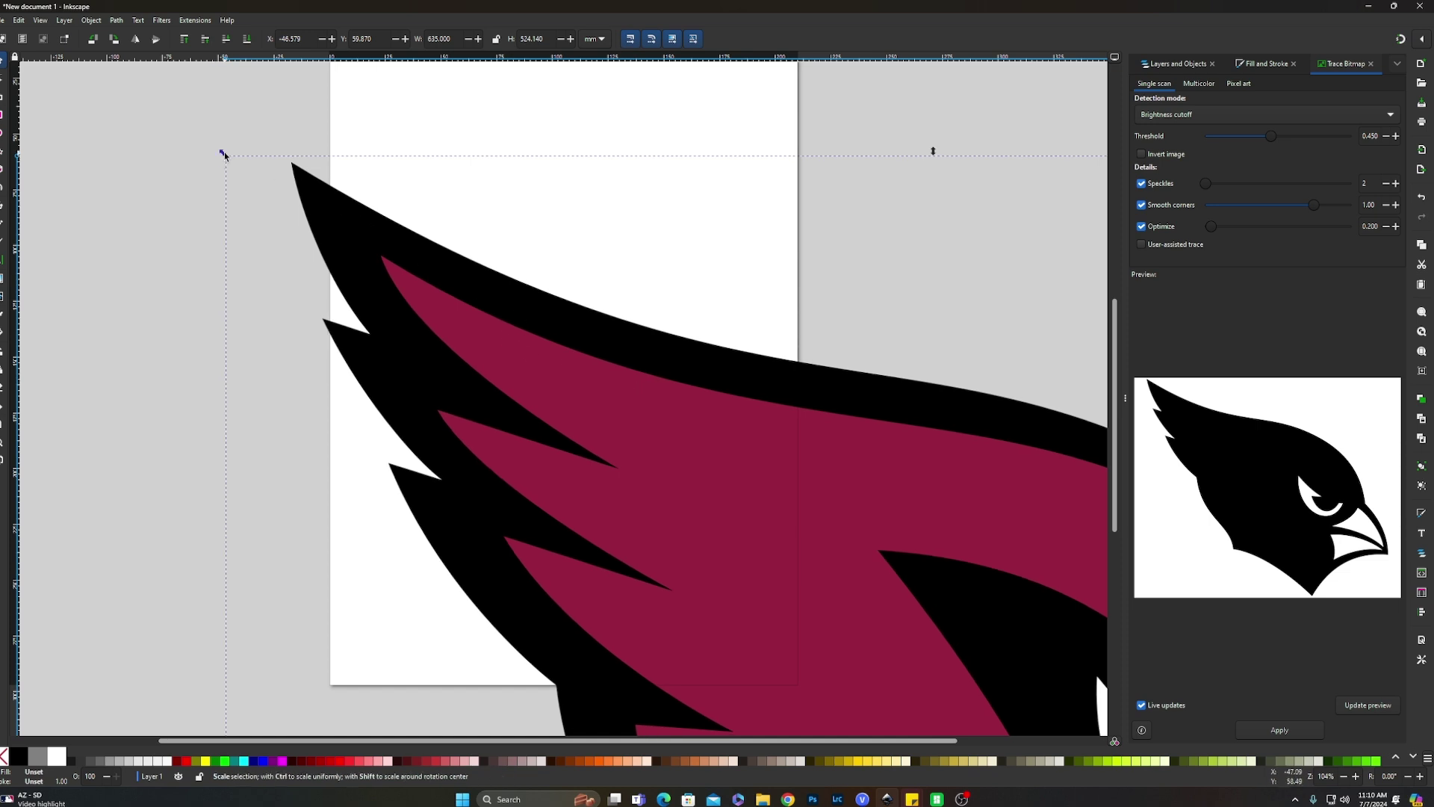
# Shrink the logo to about 219 mm wide over the page, then delete the image.
pyautogui.moveTo(224, 157); pyautogui.dragTo(654, 444)
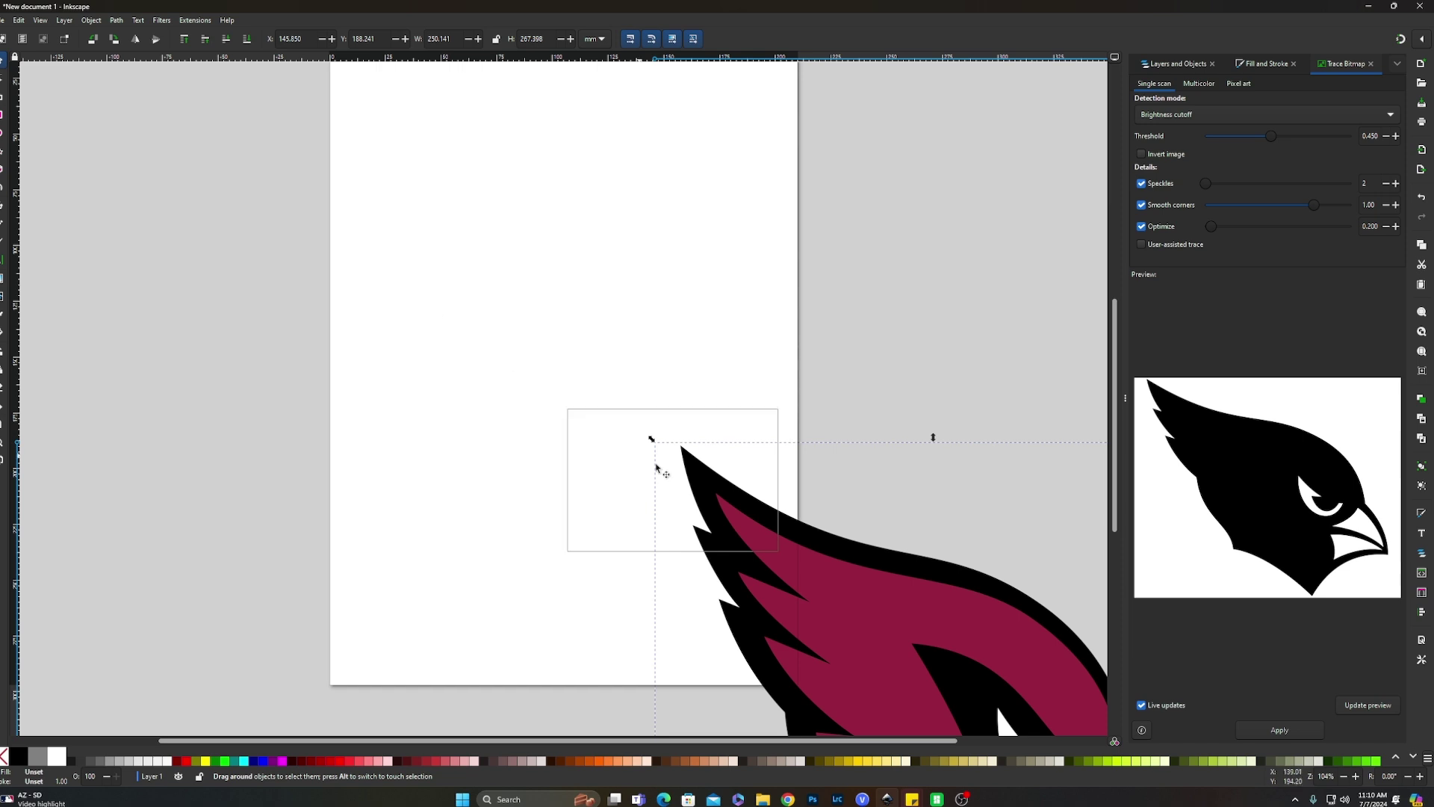
pyautogui.moveTo(751, 522); pyautogui.dragTo(448, 278)
pyautogui.moveTo(269, 136); pyautogui.dragTo(304, 182)
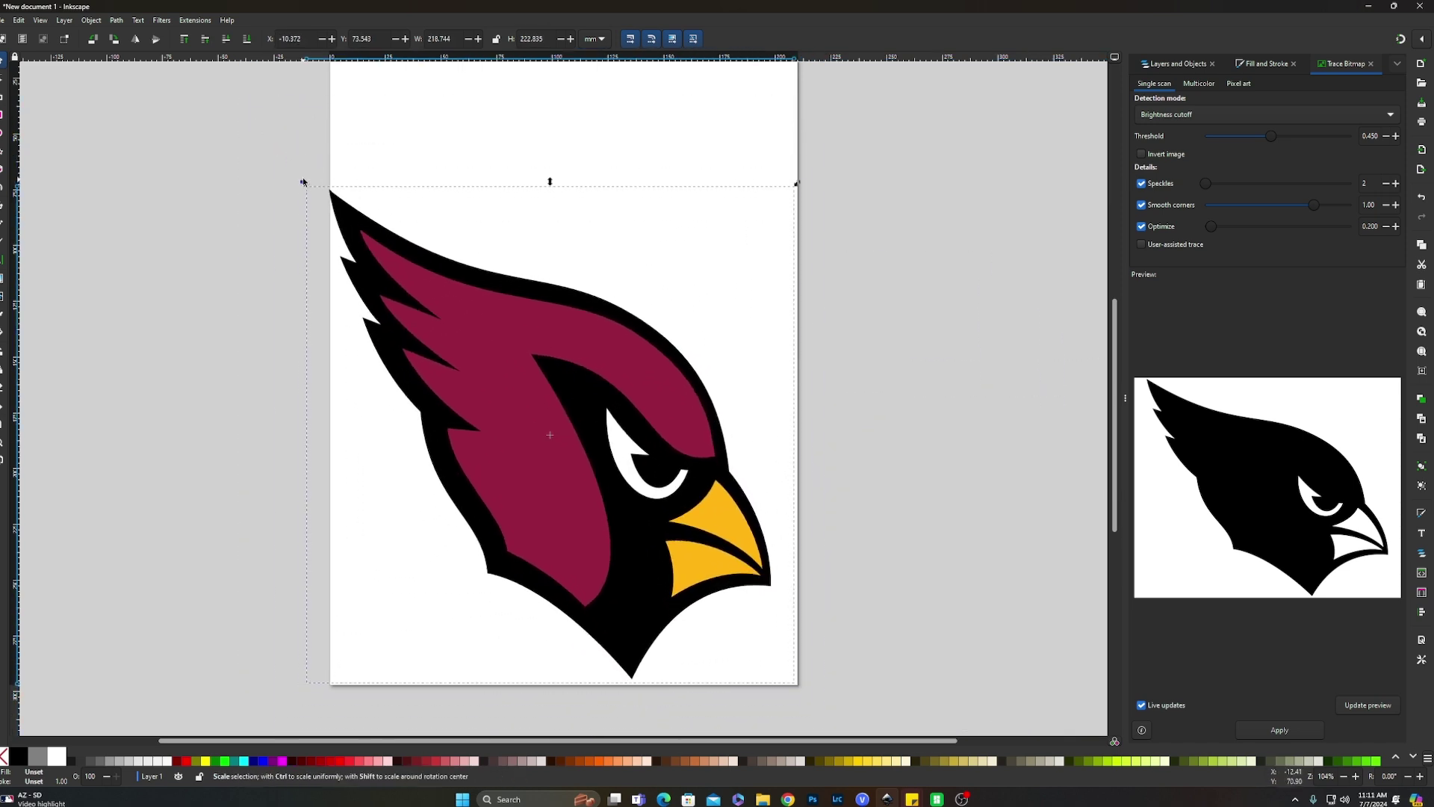
pyautogui.moveTo(546, 406); pyautogui.dragTo(531, 406)
pyautogui.press('Delete')
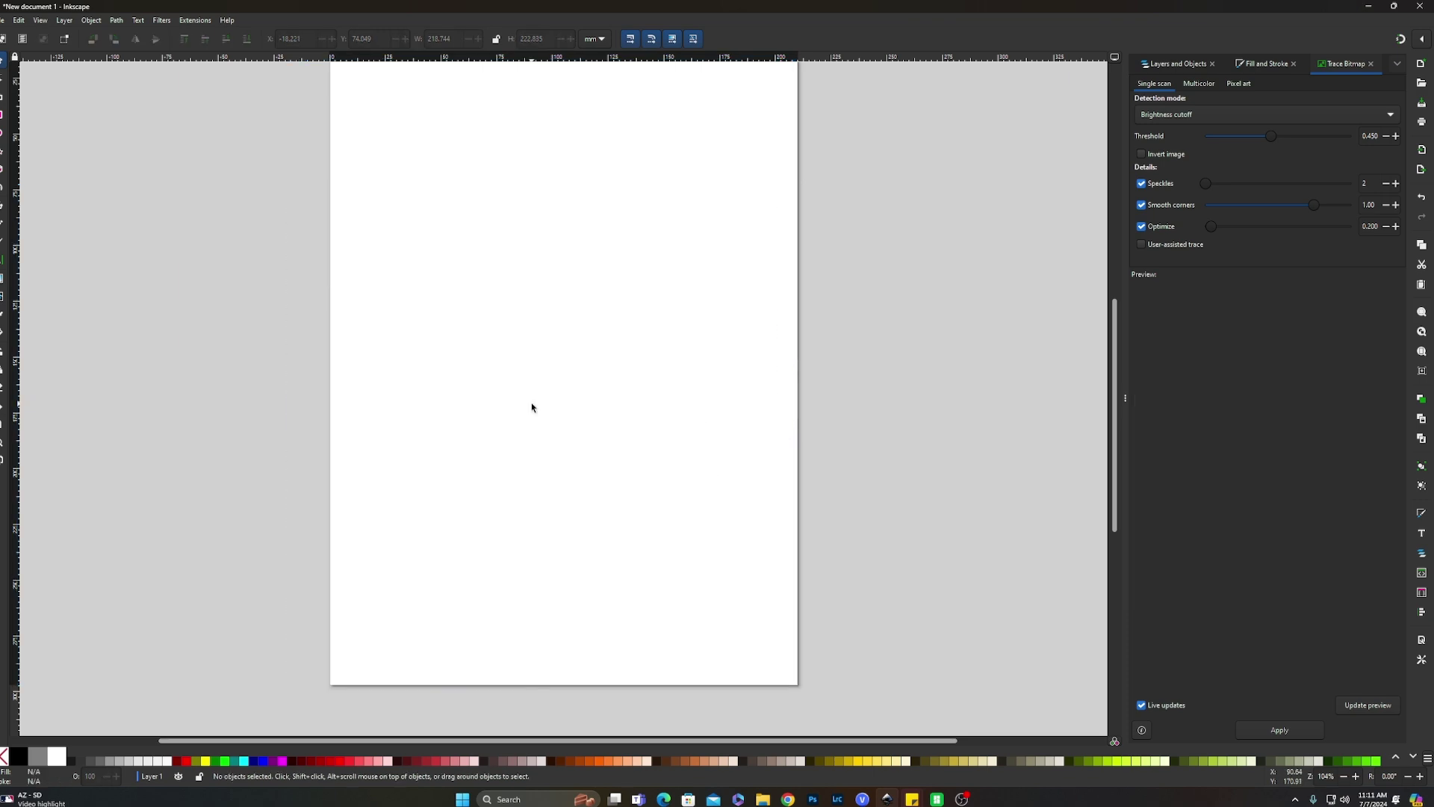
# Import arizona-cardinals-logo-transparent.png from the Downloads folder again as an embedded image.
pyautogui.click(763, 799)
pyautogui.moveTo(360, 151); pyautogui.dragTo(1143, 205)
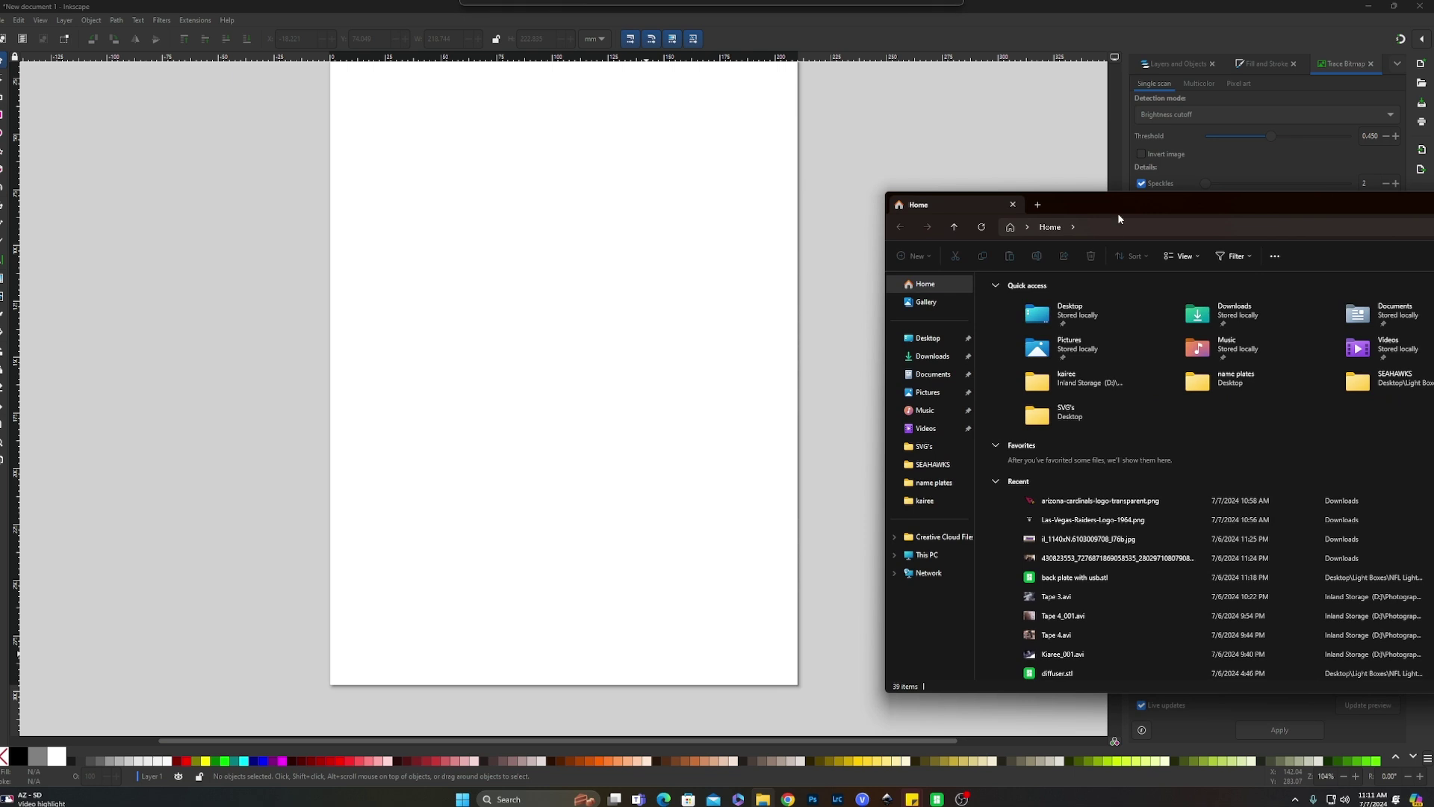
pyautogui.click(935, 356)
pyautogui.moveTo(1014, 338); pyautogui.dragTo(553, 368)
pyautogui.click(168, 160)
pyautogui.moveTo(1074, 209); pyautogui.dragTo(354, 289)
pyautogui.click(999, 280)
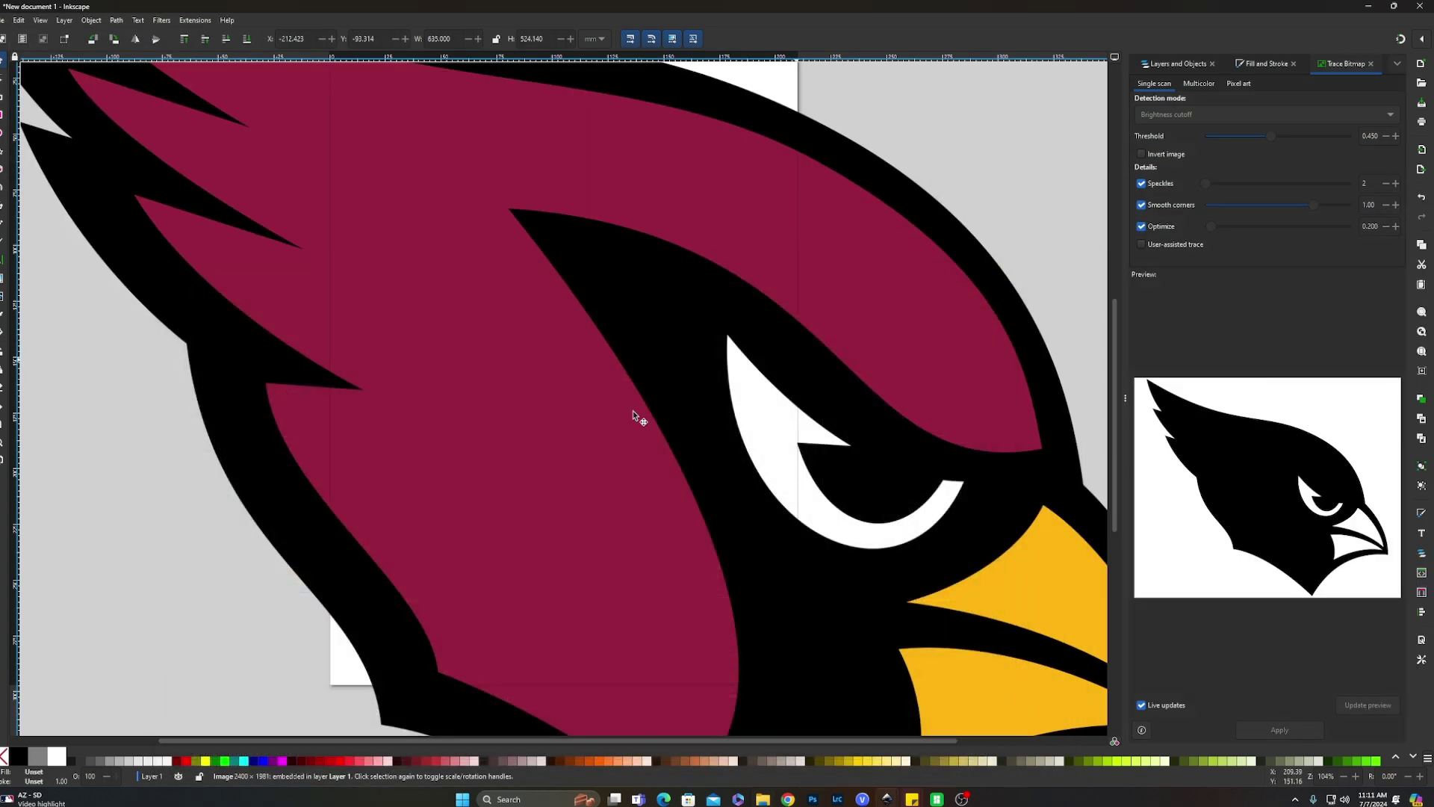
# Scale the whole logo proportionally to about 244 × 201 mm and position it over the page.
pyautogui.scroll(-5, 583, 336)
pyautogui.keyDown('ctrl'); pyautogui.scroll(-2, 579, 336); pyautogui.keyUp('ctrl')
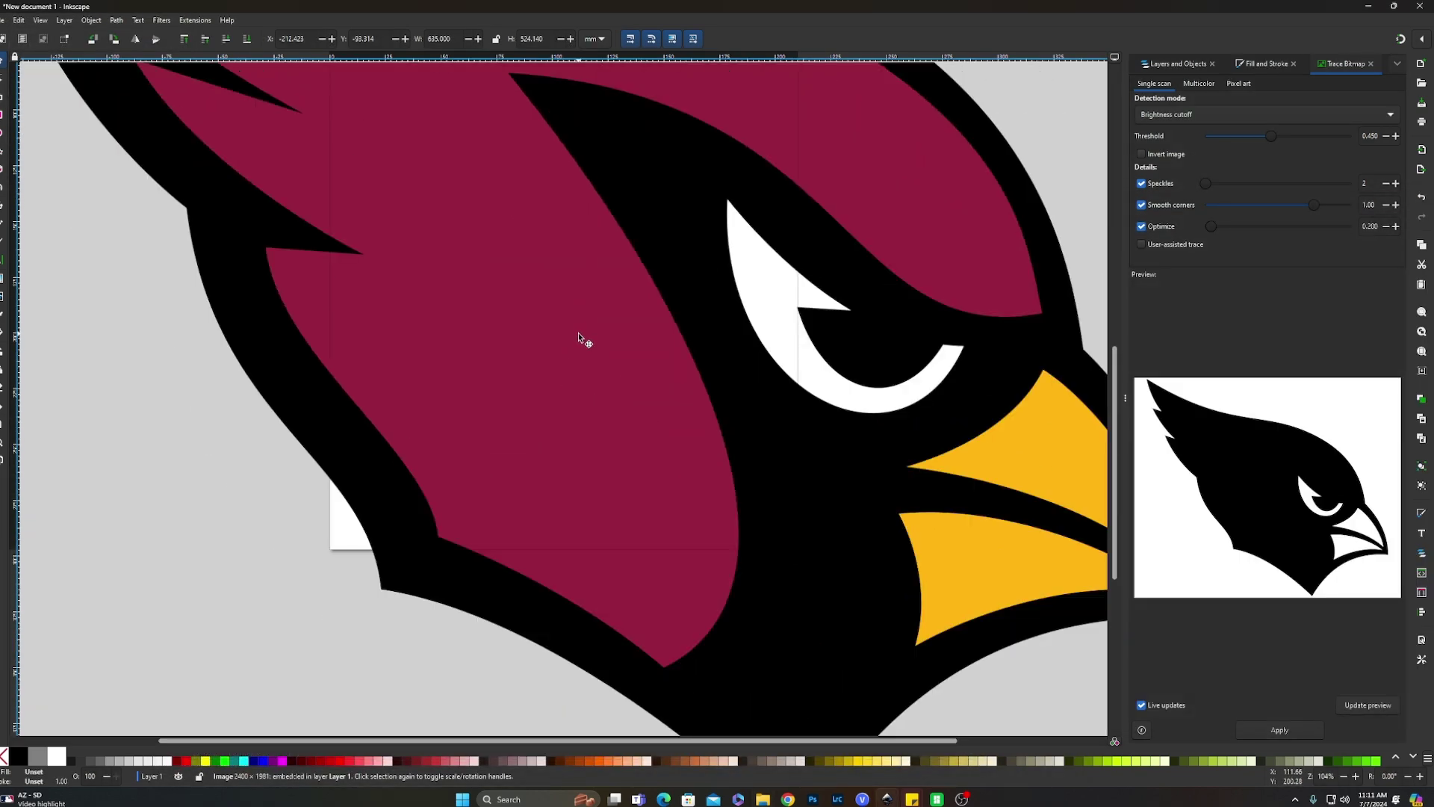
pyautogui.keyDown('ctrl'); pyautogui.scroll(-1, 578, 333); pyautogui.keyUp('ctrl')
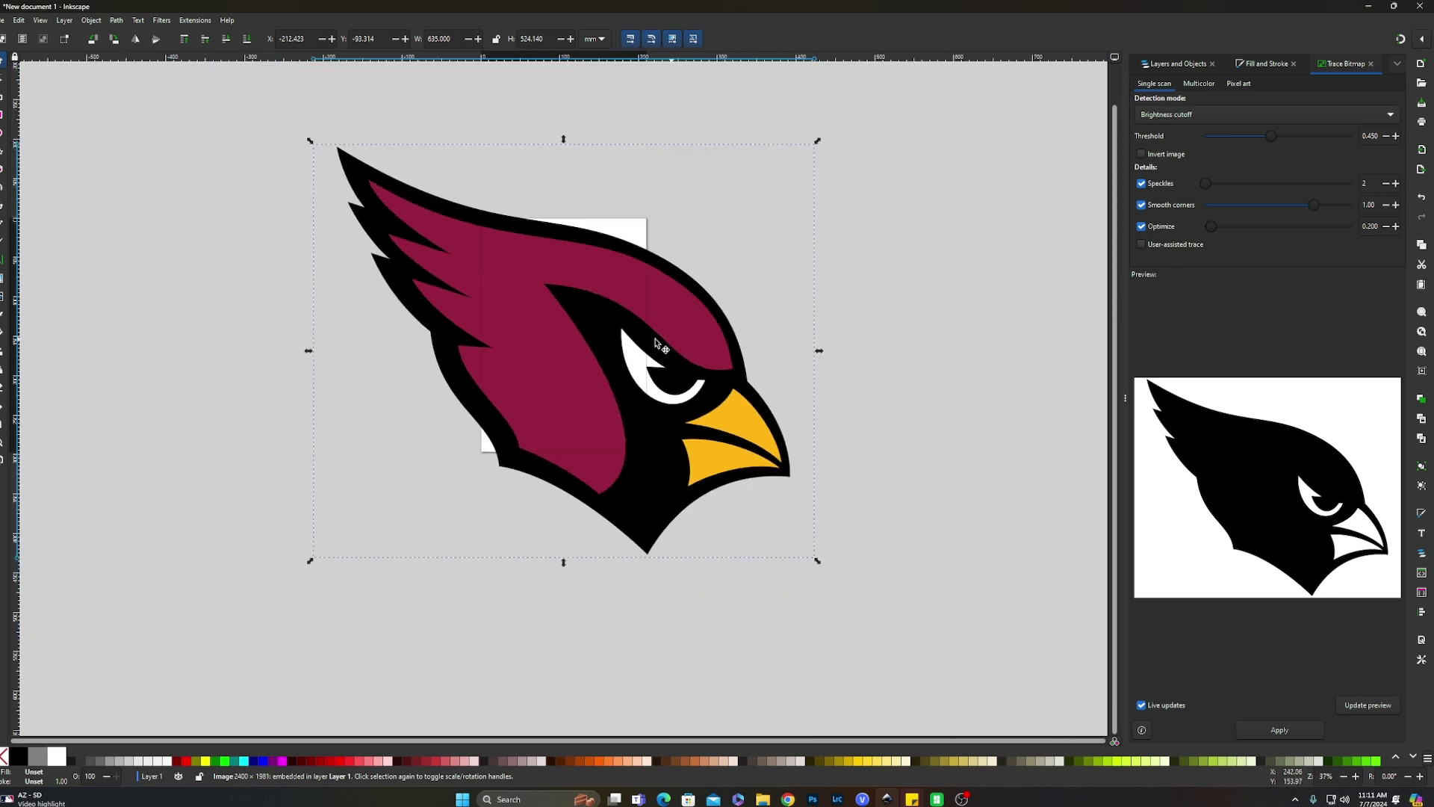
pyautogui.moveTo(310, 142); pyautogui.dragTo(336, 164)
pyautogui.hotkey('ctrl', 'z')
pyautogui.moveTo(409, 207); pyautogui.dragTo(587, 366)
pyautogui.moveTo(739, 493); pyautogui.dragTo(579, 357)
pyautogui.moveTo(441, 237); pyautogui.dragTo(470, 272)
pyautogui.moveTo(594, 354); pyautogui.dragTo(575, 342)
pyautogui.scroll(6, 669, 354)
pyautogui.scroll(-5, 672, 360)
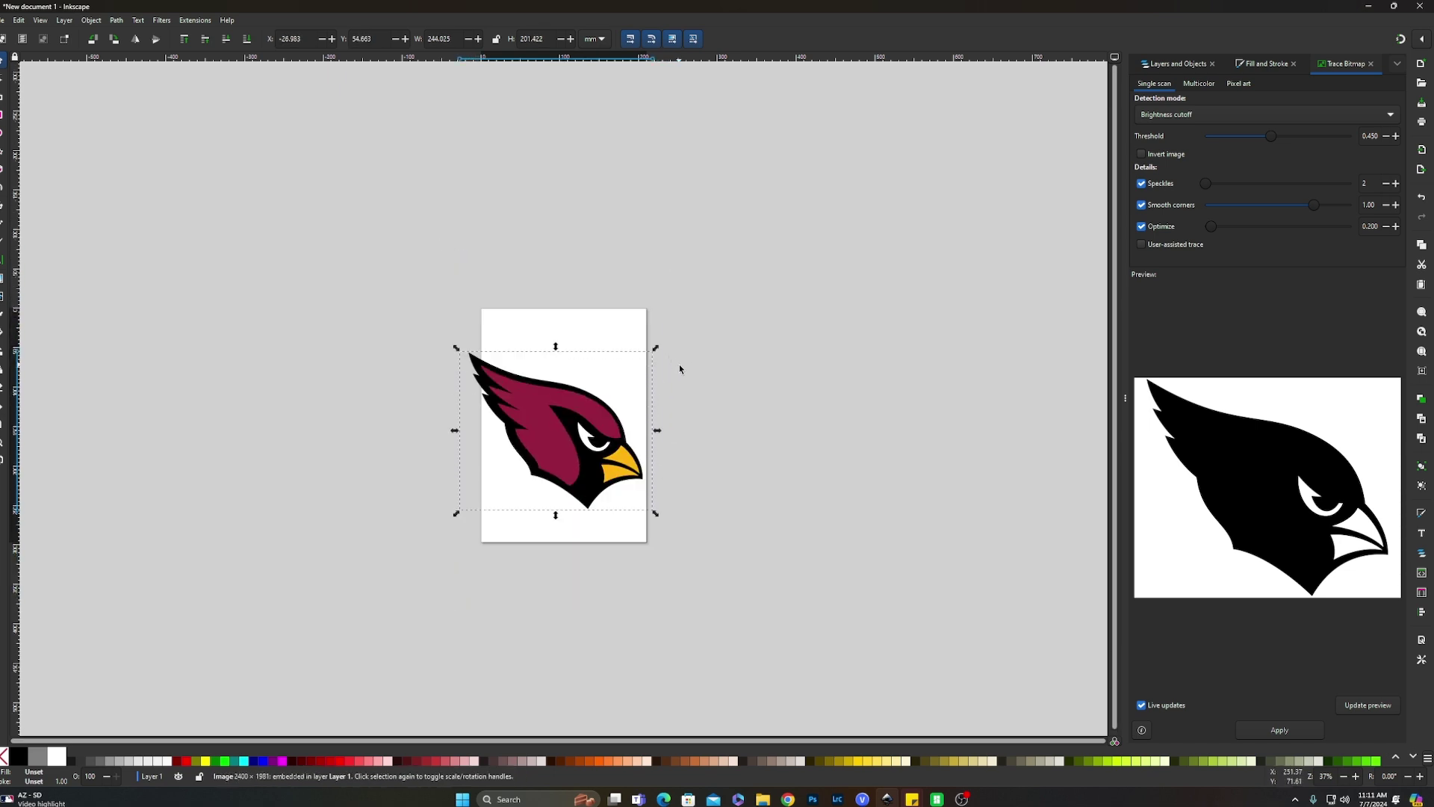
pyautogui.press('+')
pyautogui.press('+')
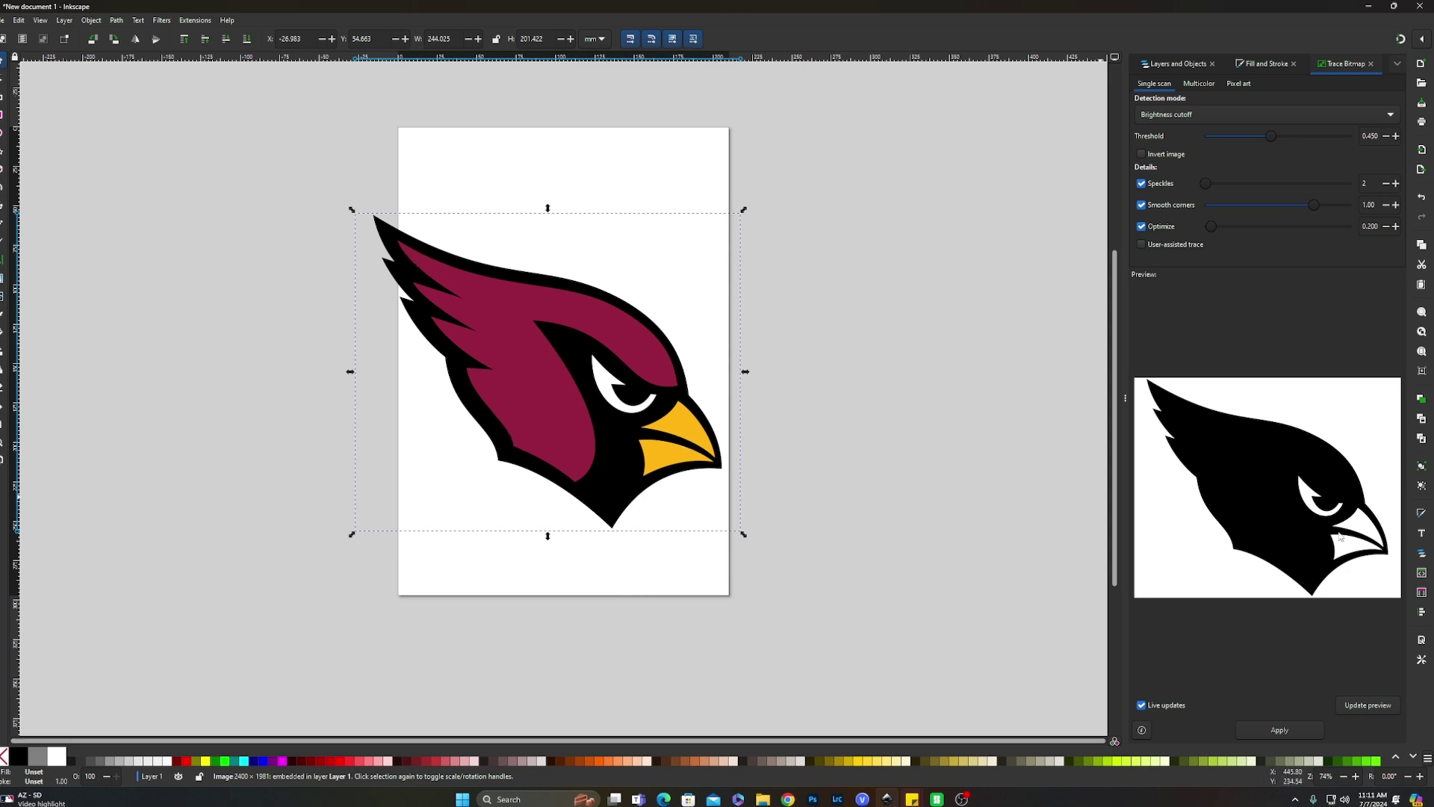
# Trace the logo with a single-scan brightness cutoff threshold of 0.141 and move the traced path off the original image.
pyautogui.moveTo(1269, 137)
pyautogui.mouseDown()
pyautogui.moveTo(1228, 136)
pyautogui.moveTo(1307, 136)
pyautogui.moveTo(1223, 139)
pyautogui.moveTo(1324, 143)
pyautogui.moveTo(1227, 137)
pyautogui.mouseUp()
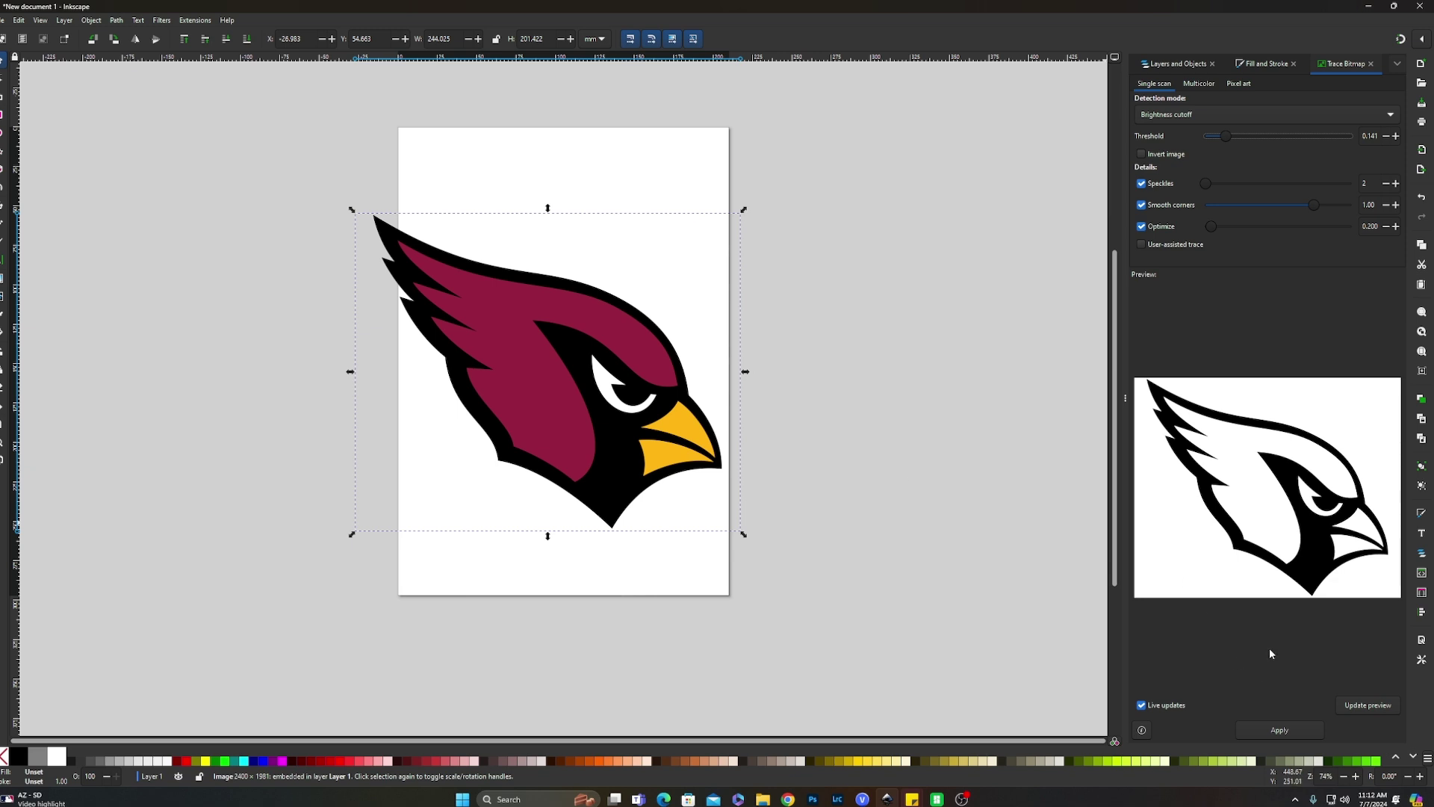
pyautogui.click(1294, 730)
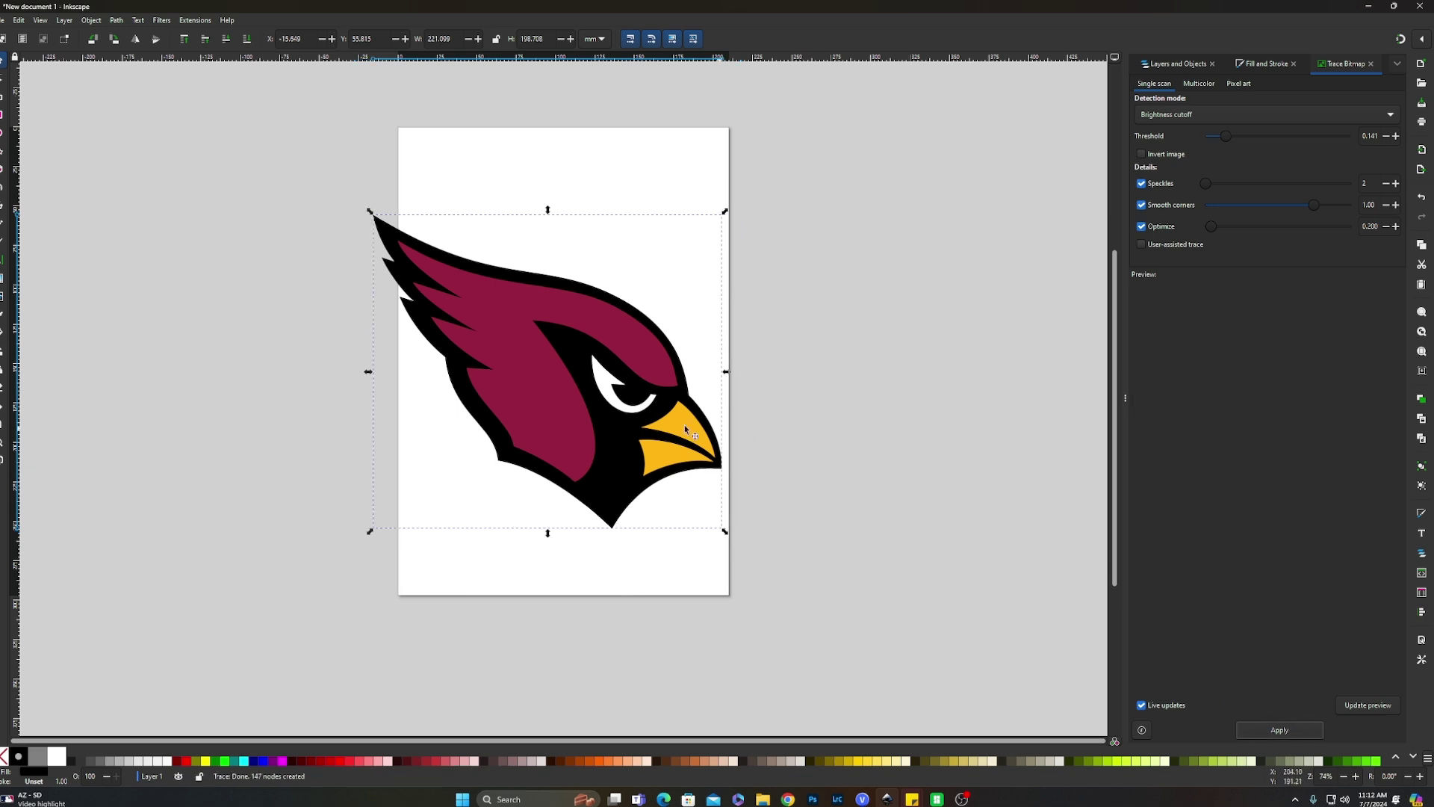
pyautogui.moveTo(613, 444)
pyautogui.mouseDown()
pyautogui.moveTo(613, 298)
pyautogui.moveTo(921, 327)
pyautogui.moveTo(952, 361)
pyautogui.moveTo(978, 342)
pyautogui.moveTo(796, 351)
pyautogui.moveTo(831, 323)
pyautogui.mouseUp()
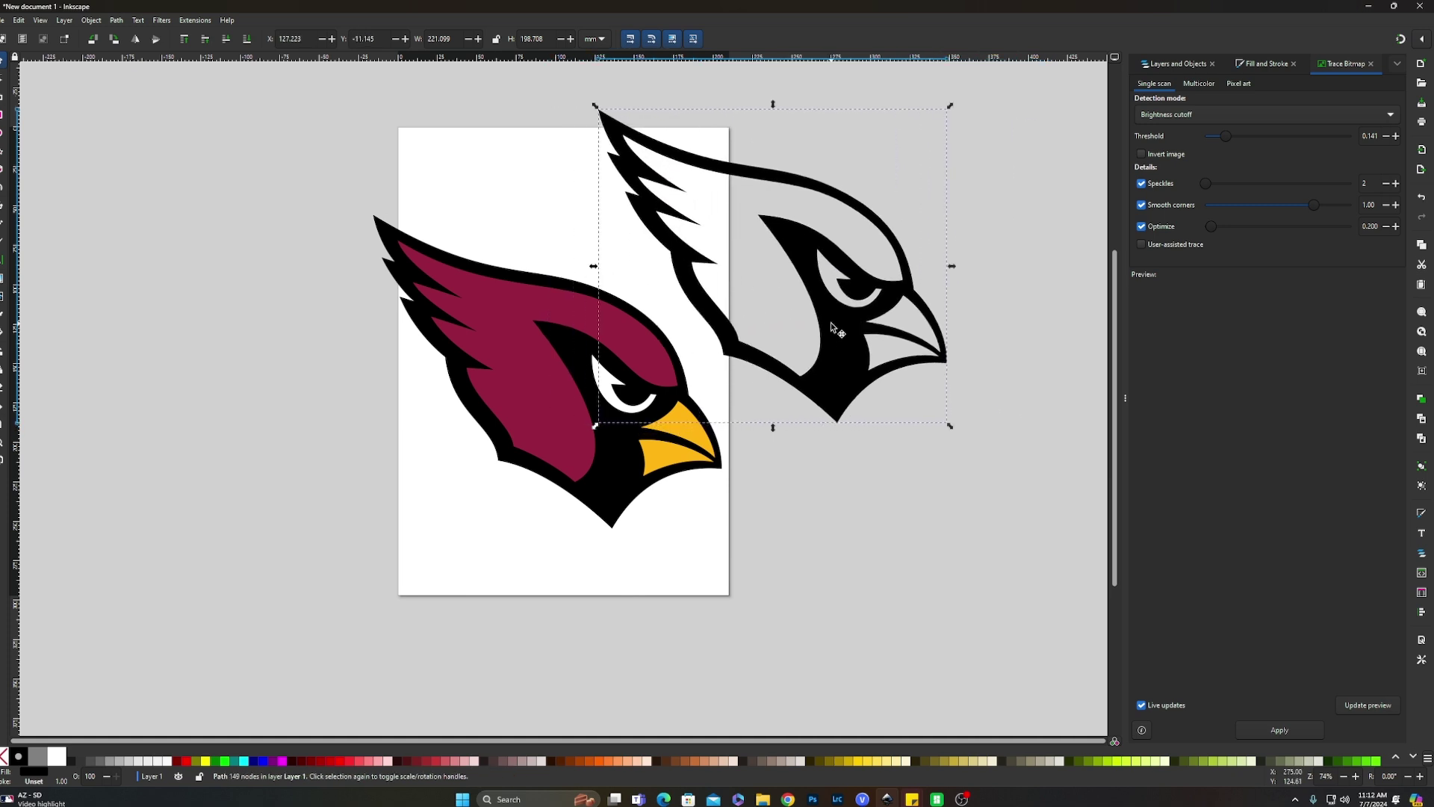
# Save the traced document as Card.svg in the SVG's folder, in Inkscape SVG format.
pyautogui.click(19, 20)
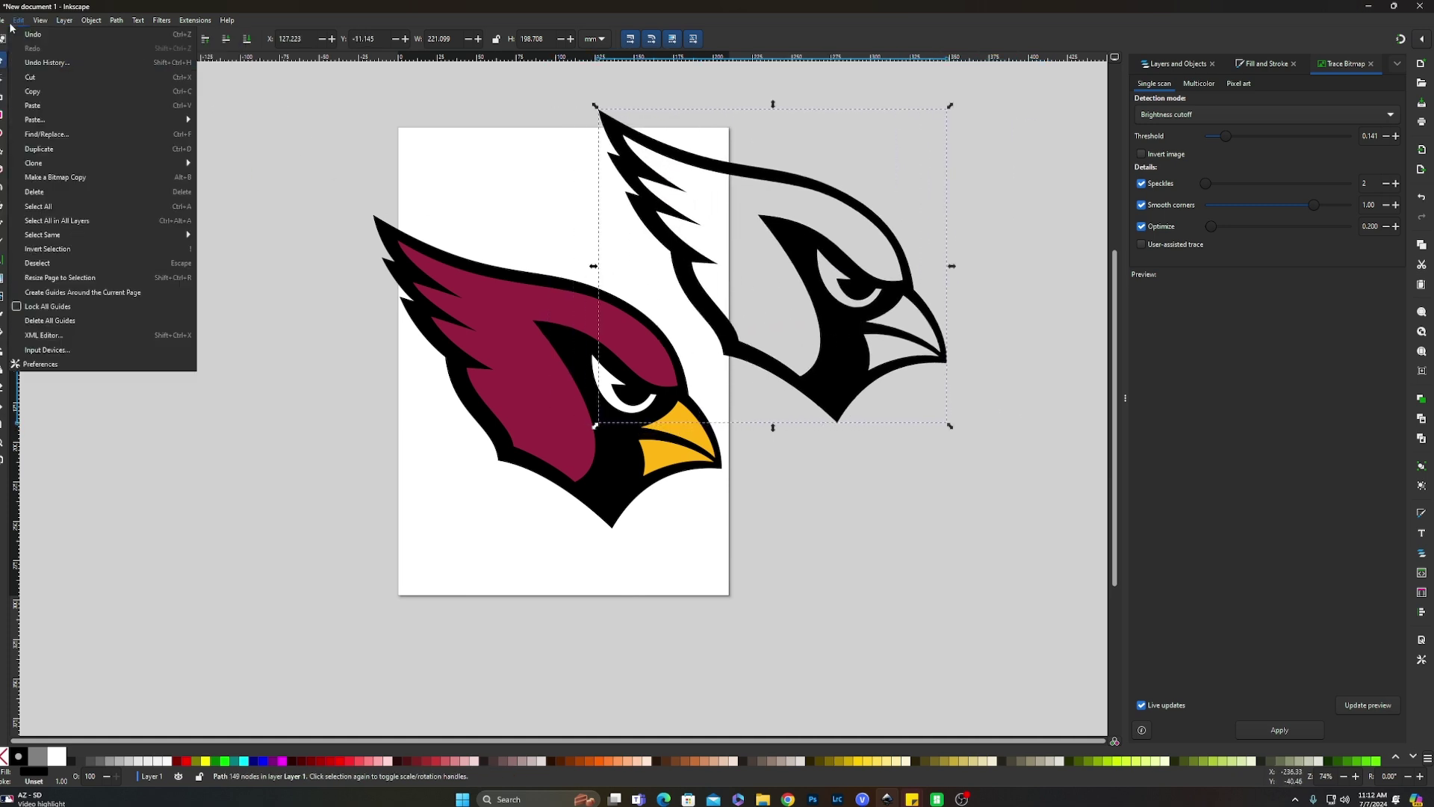
pyautogui.hotkey('ctrl', 's')
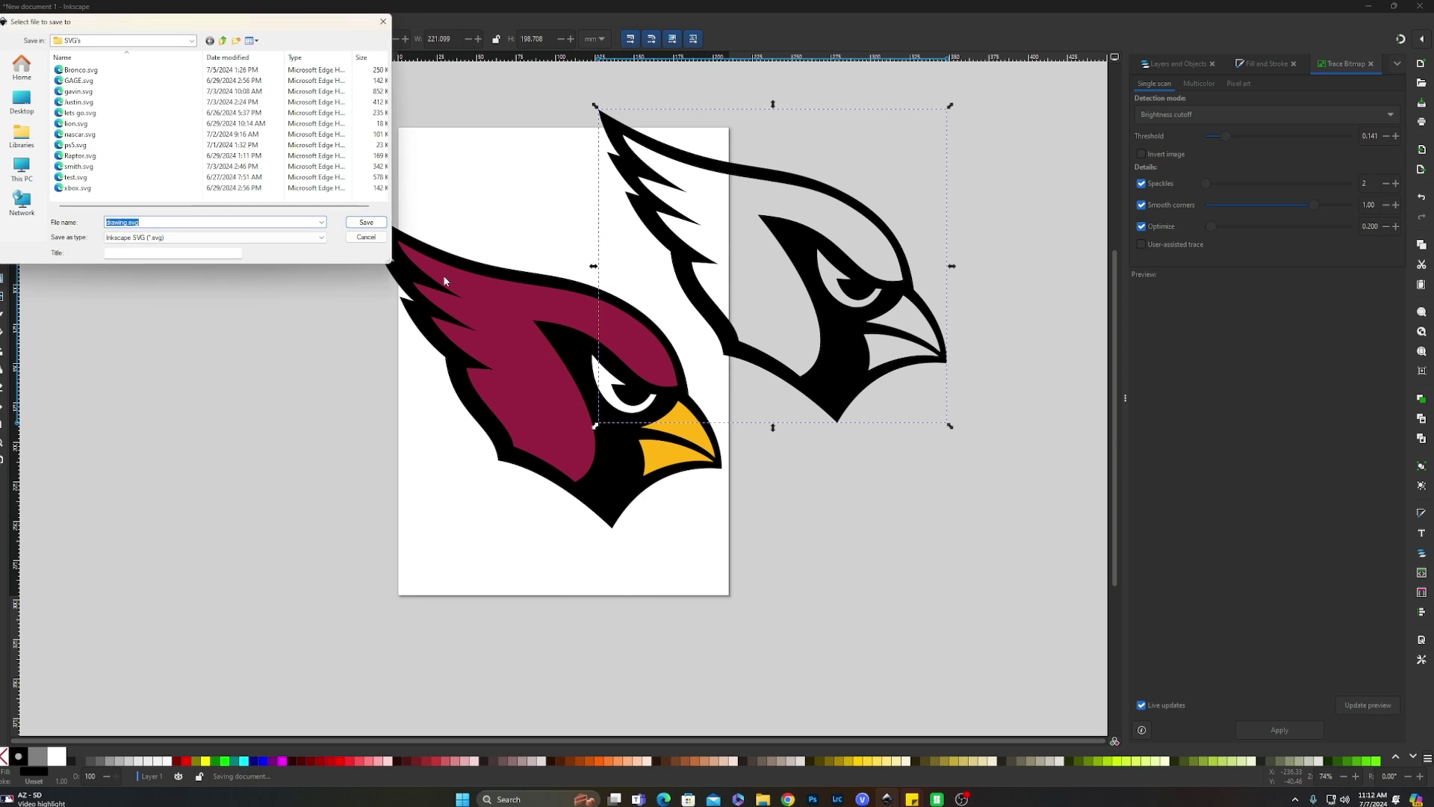
pyautogui.write('Card')
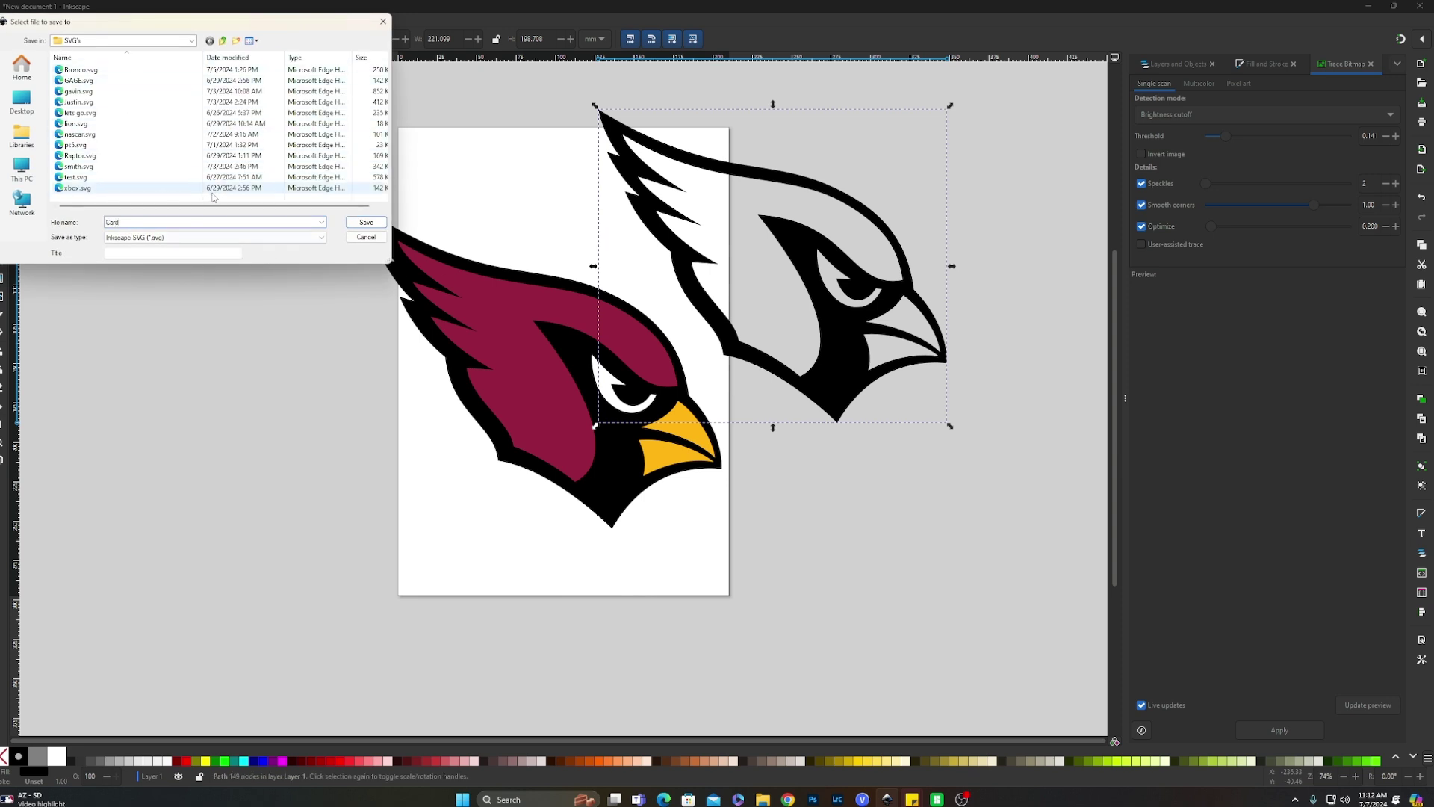
pyautogui.click(366, 222)
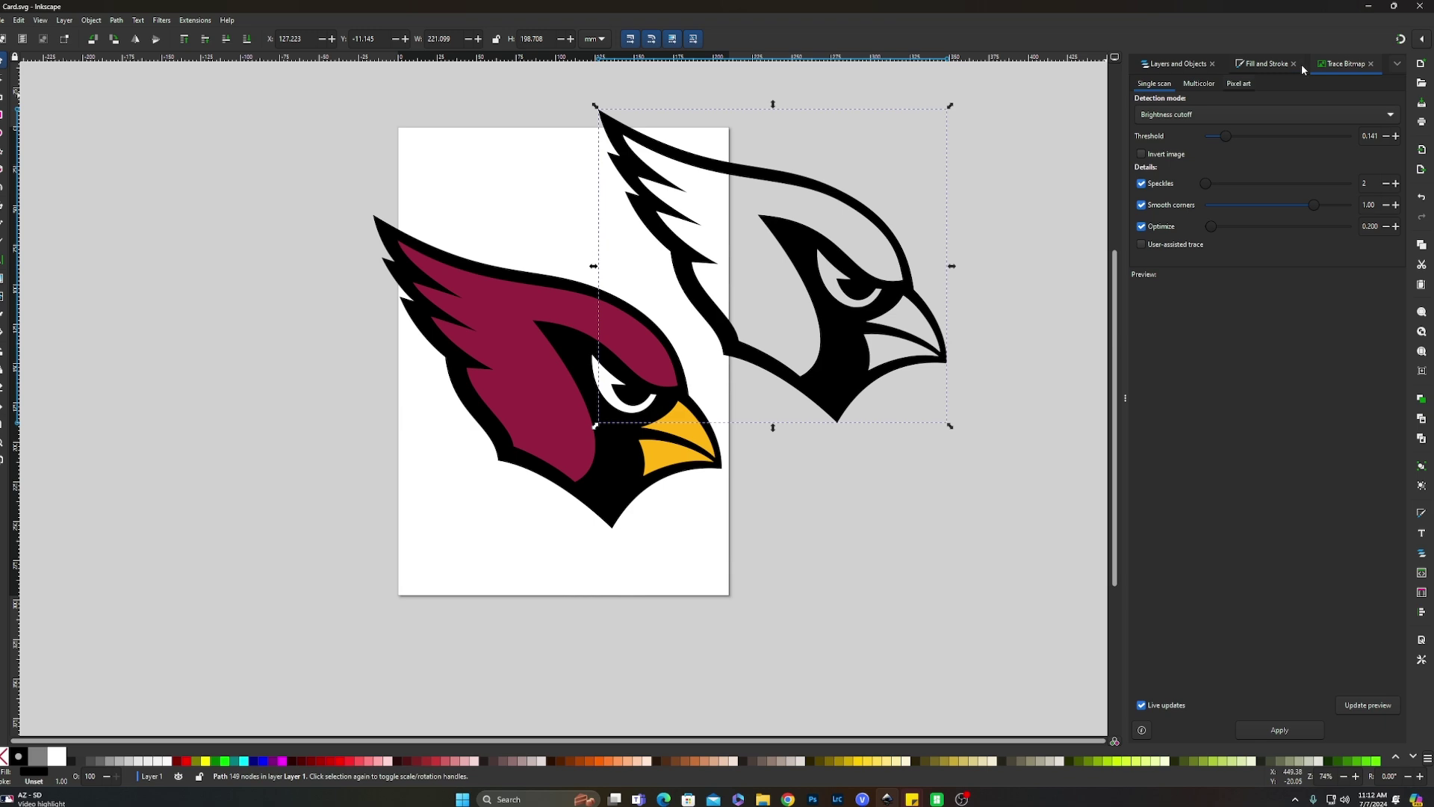
# Close Inkscape and launch Autodesk Fusion from the desktop.
pyautogui.click(1421, 8)
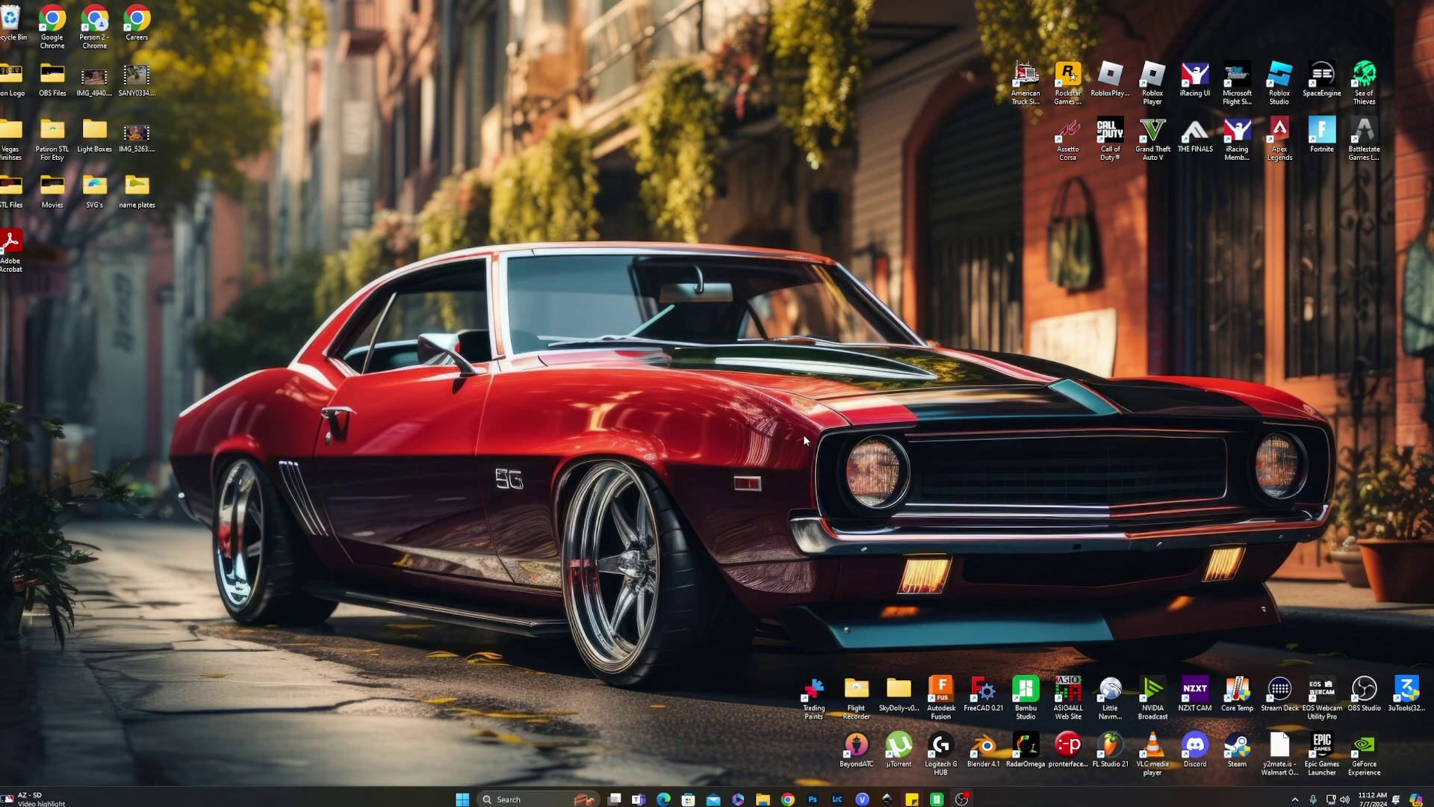
pyautogui.doubleClick(941, 695)
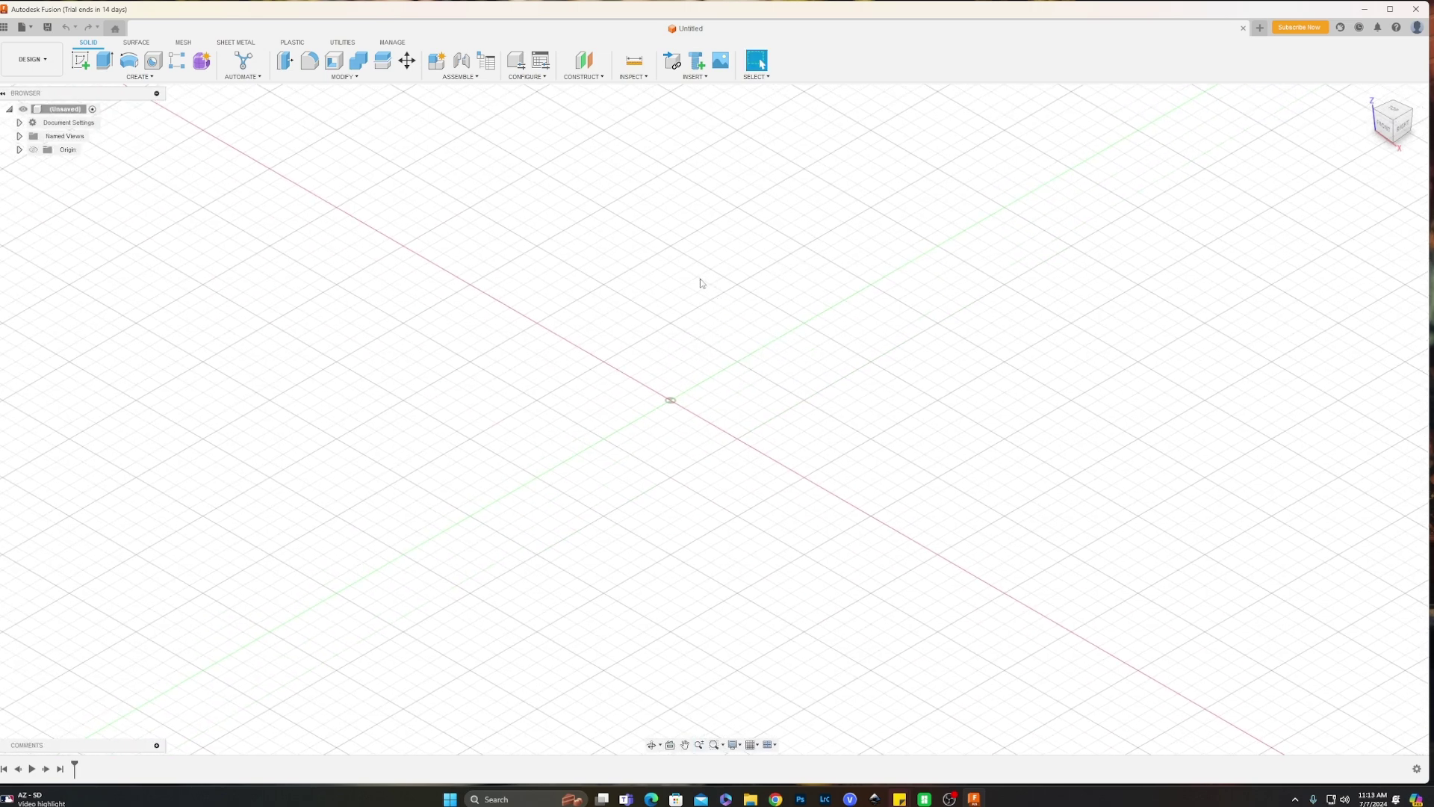
pyautogui.moveTo(699, 285); pyautogui.dragTo(663, 327, button='middle')
pyautogui.moveTo(705, 414); pyautogui.dragTo(601, 353)
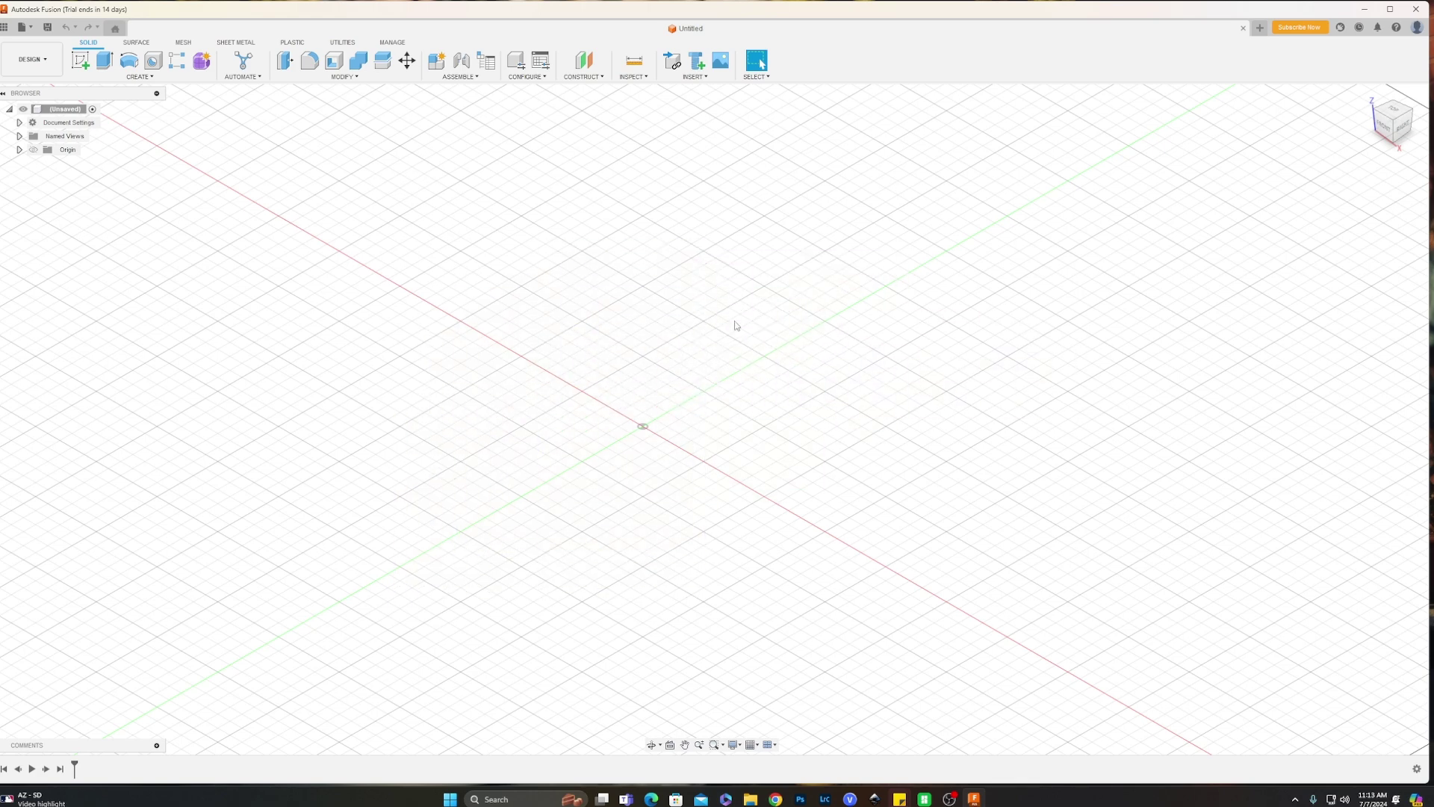
pyautogui.moveTo(668, 440)
pyautogui.mouseDown()
pyautogui.moveTo(809, 362)
pyautogui.moveTo(795, 504)
pyautogui.moveTo(857, 425)
pyautogui.moveTo(654, 315)
pyautogui.moveTo(759, 440)
pyautogui.moveTo(777, 436)
pyautogui.mouseUp()
# Start a new sketch on the front XZ origin plane.
pyautogui.click(82, 64)
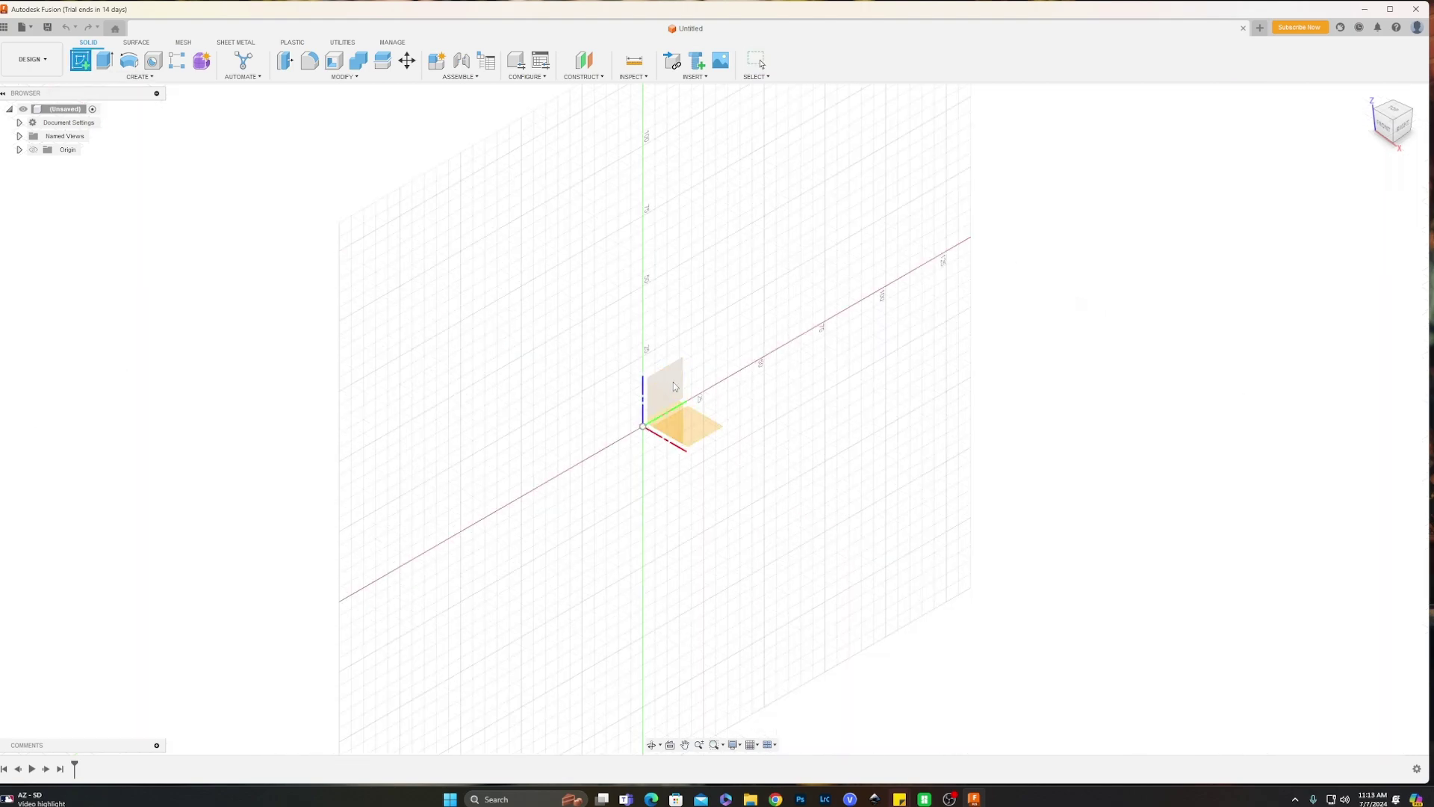
pyautogui.scroll(6, 736, 429)
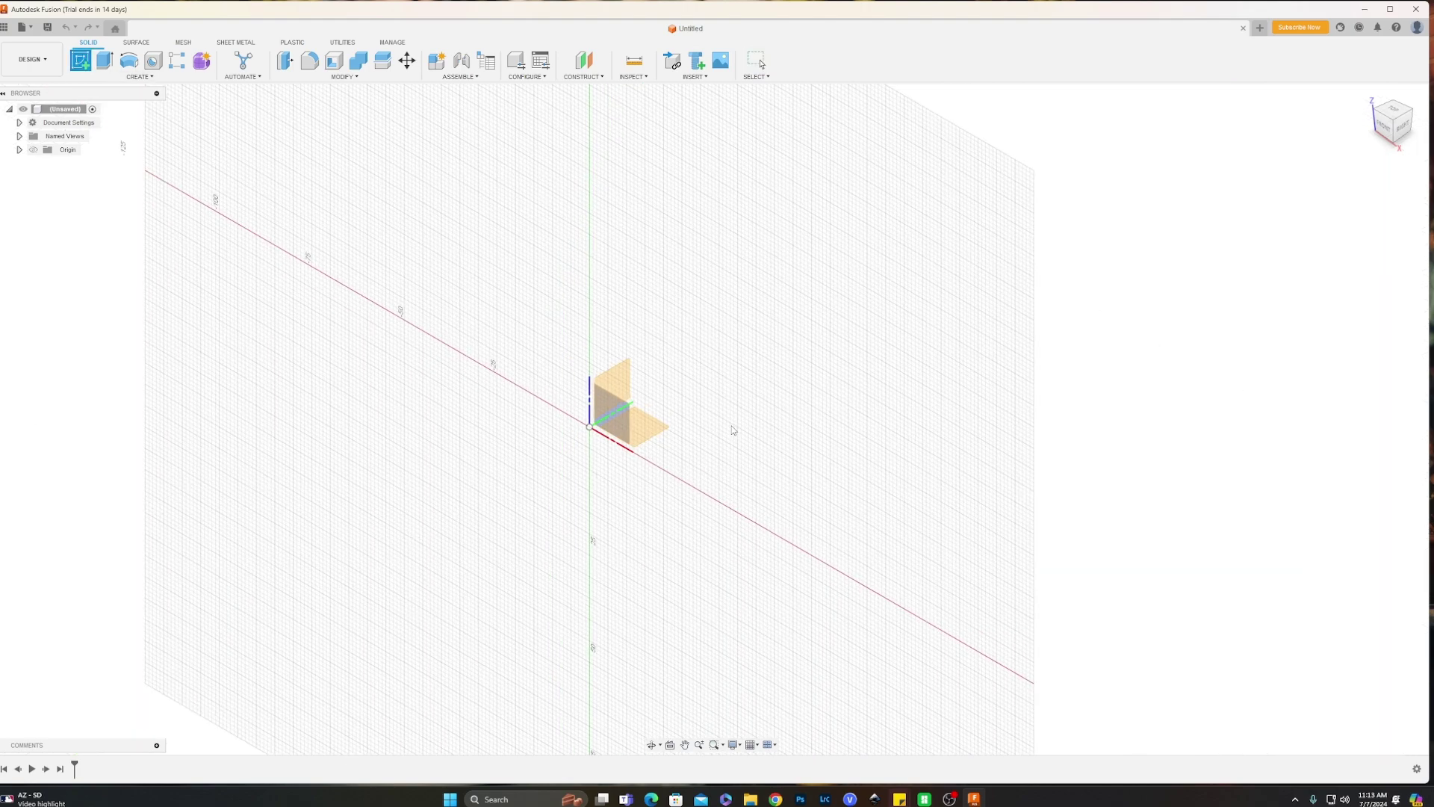
pyautogui.scroll(-3, 660, 425)
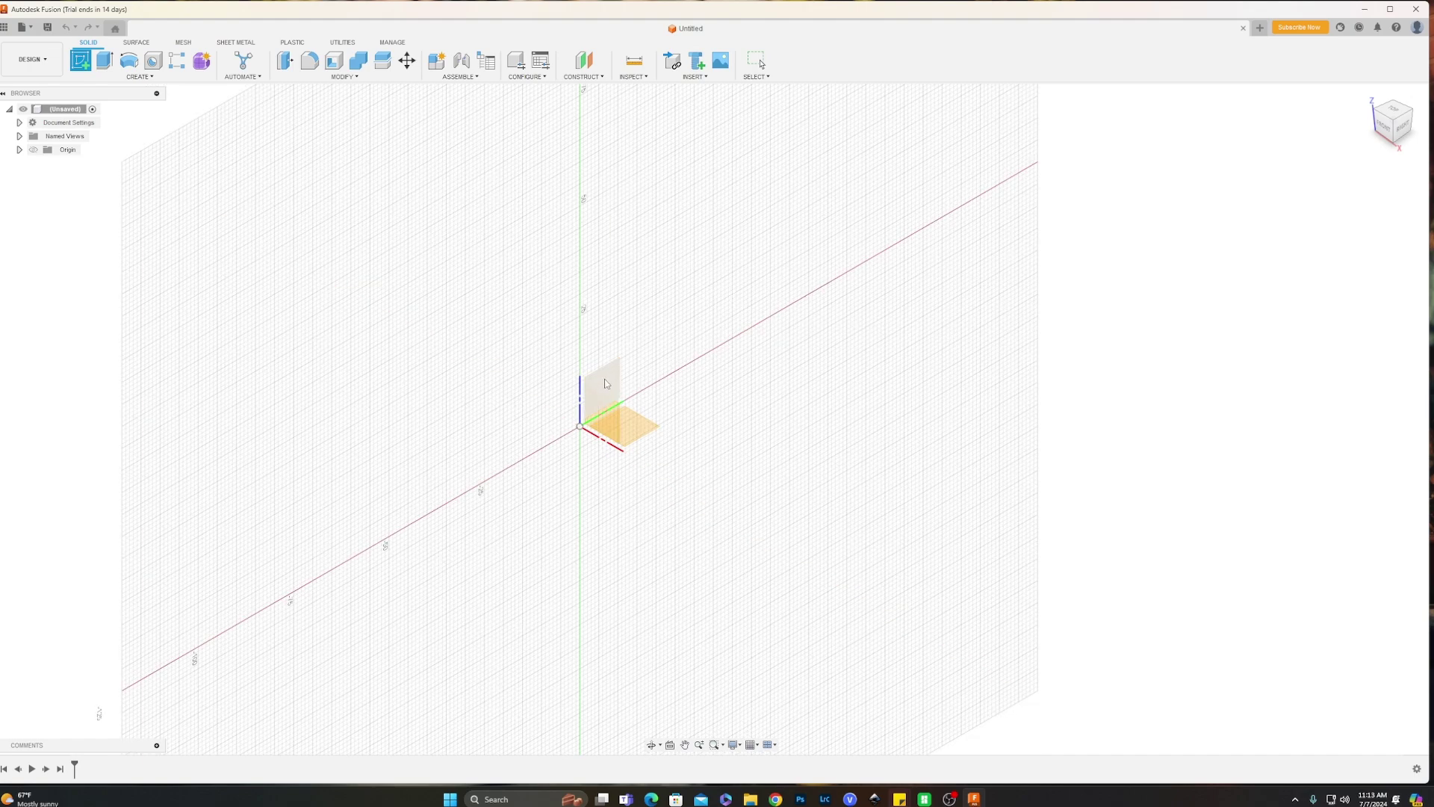
pyautogui.click(1384, 131)
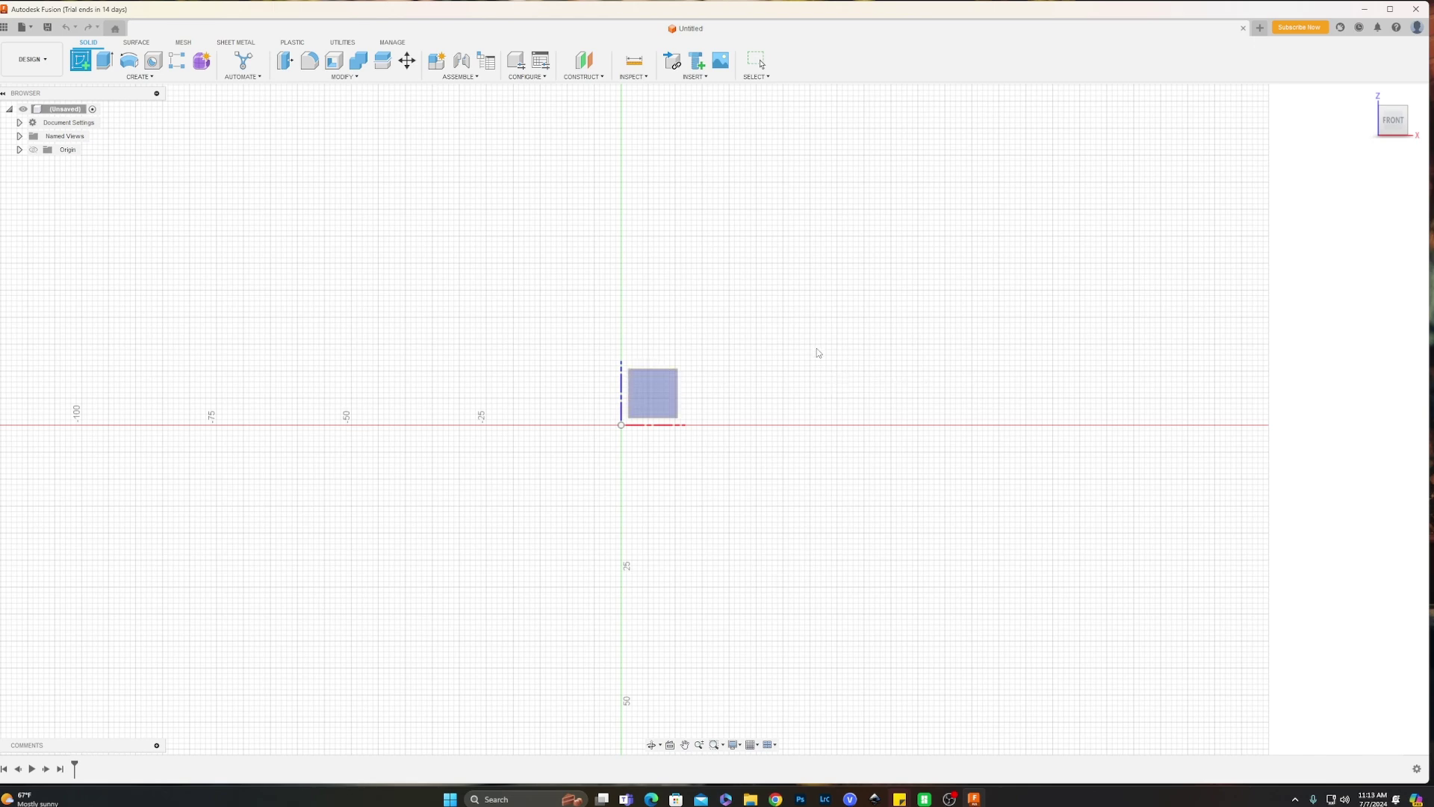
pyautogui.keyDown('shift'); pyautogui.moveTo(818, 352); pyautogui.dragTo(796, 385, button='middle'); pyautogui.keyUp('shift')
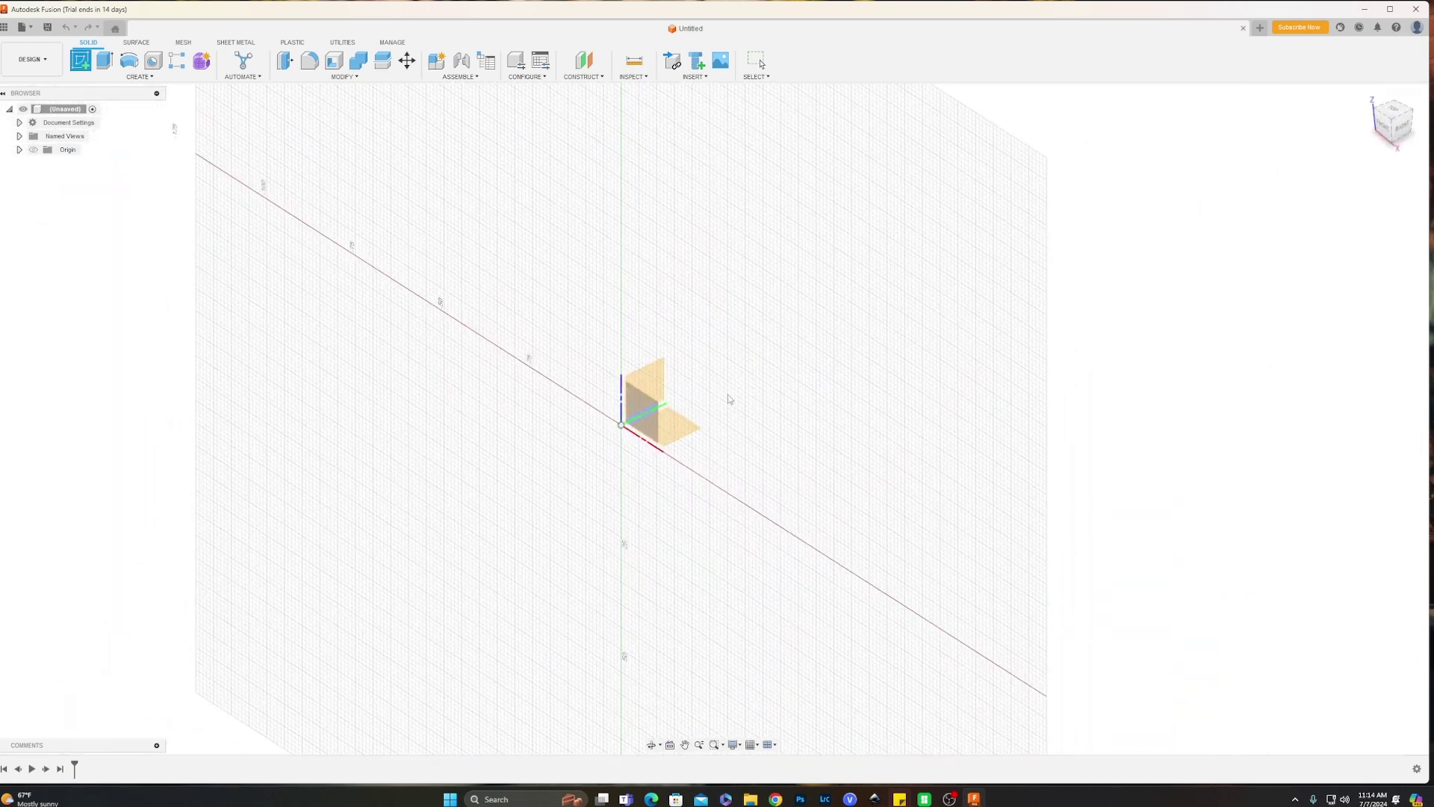
pyautogui.scroll(2, 727, 385)
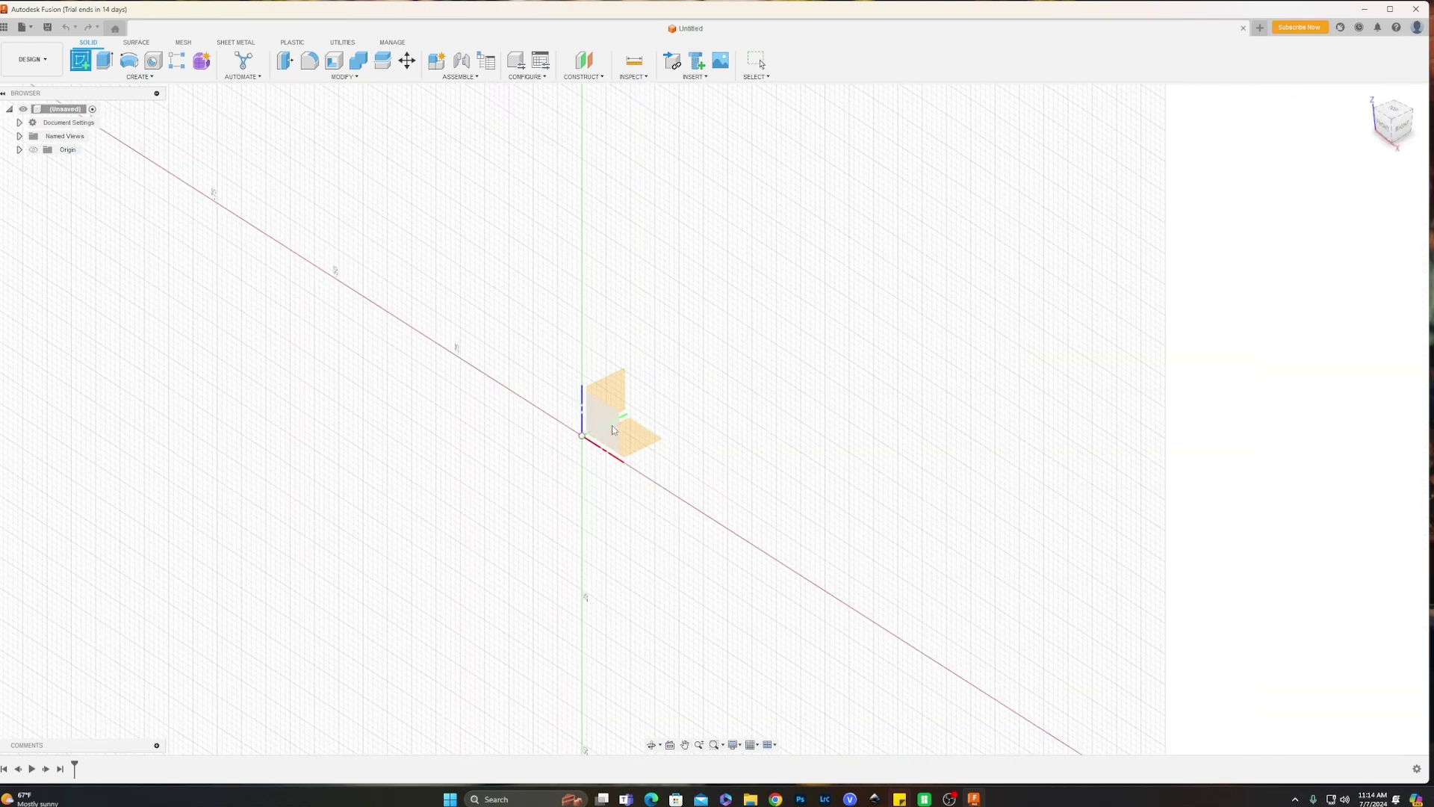
pyautogui.click(611, 427)
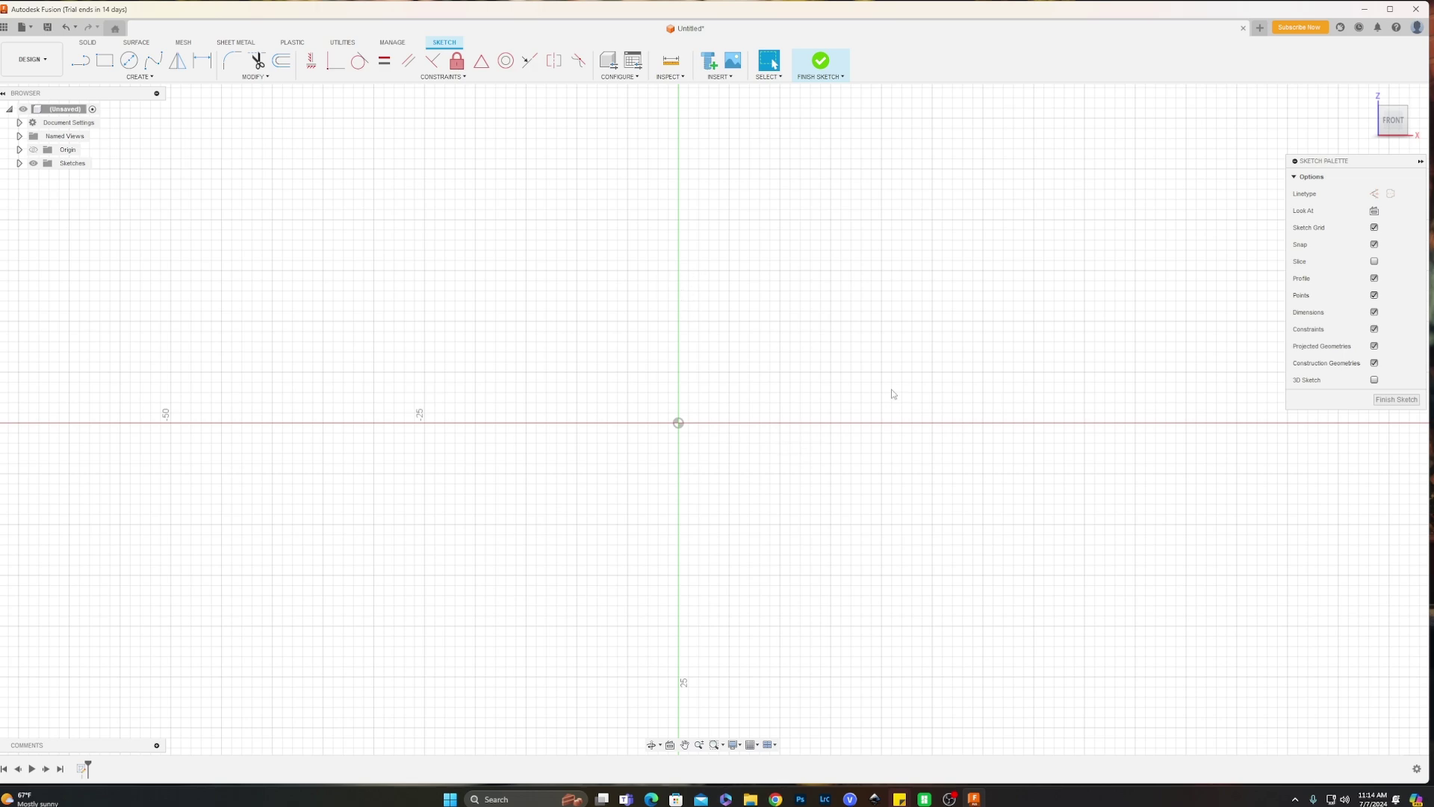
# Draw a 250 × 250 mm construction-line center rectangle centred on the origin and finish the sketch.
pyautogui.scroll(-2, 720, 381)
pyautogui.moveTo(738, 382); pyautogui.dragTo(678, 378, button='middle')
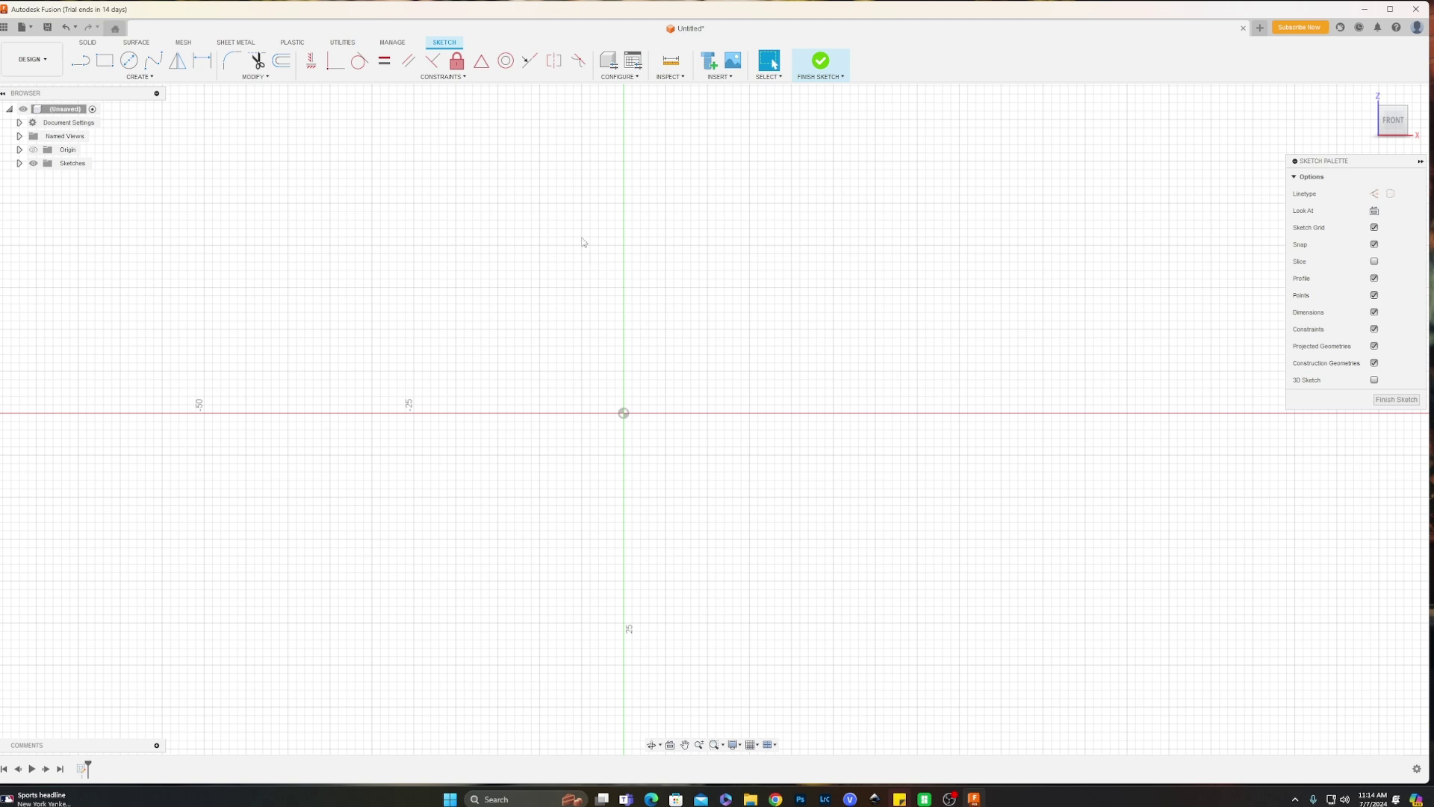
pyautogui.click(106, 67)
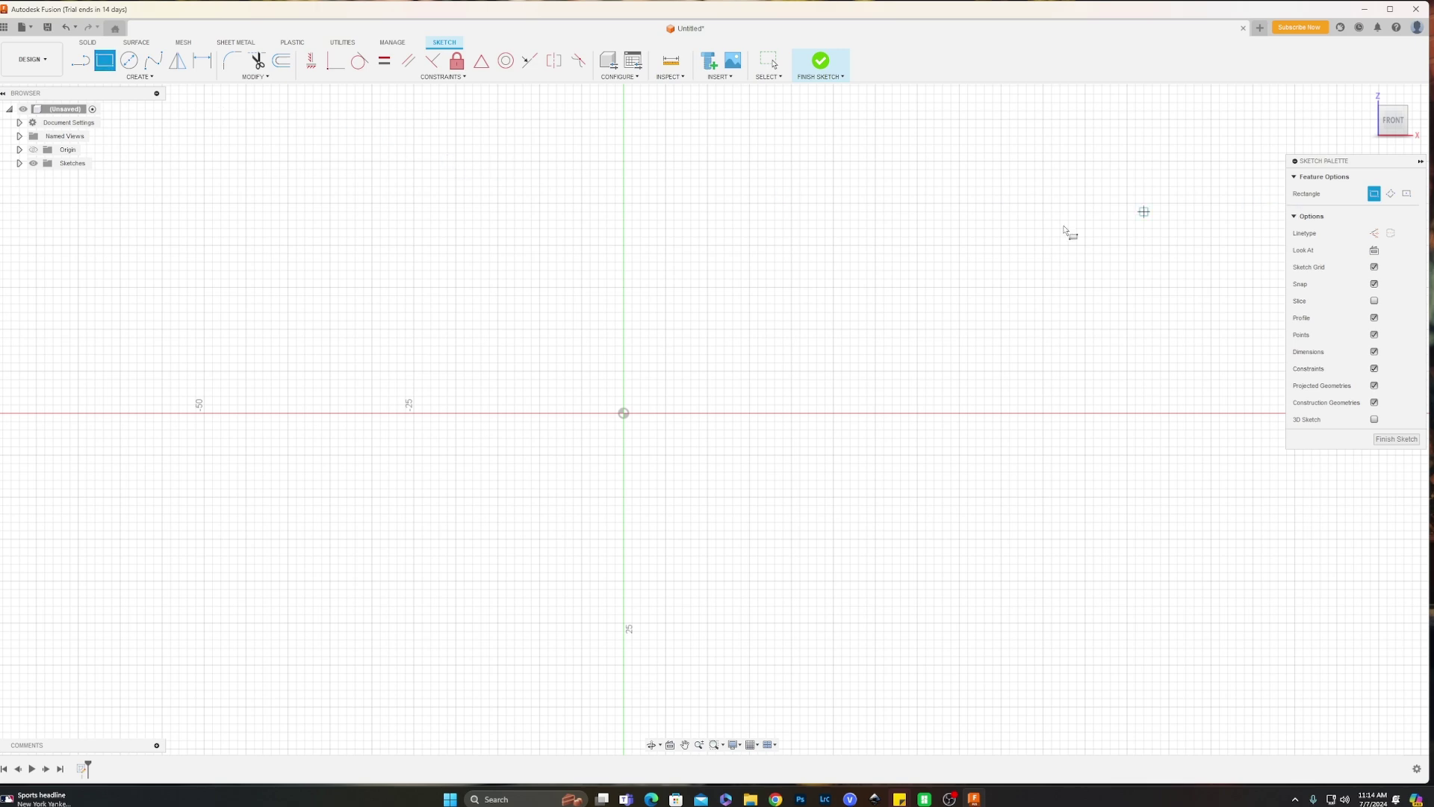
pyautogui.click(1407, 197)
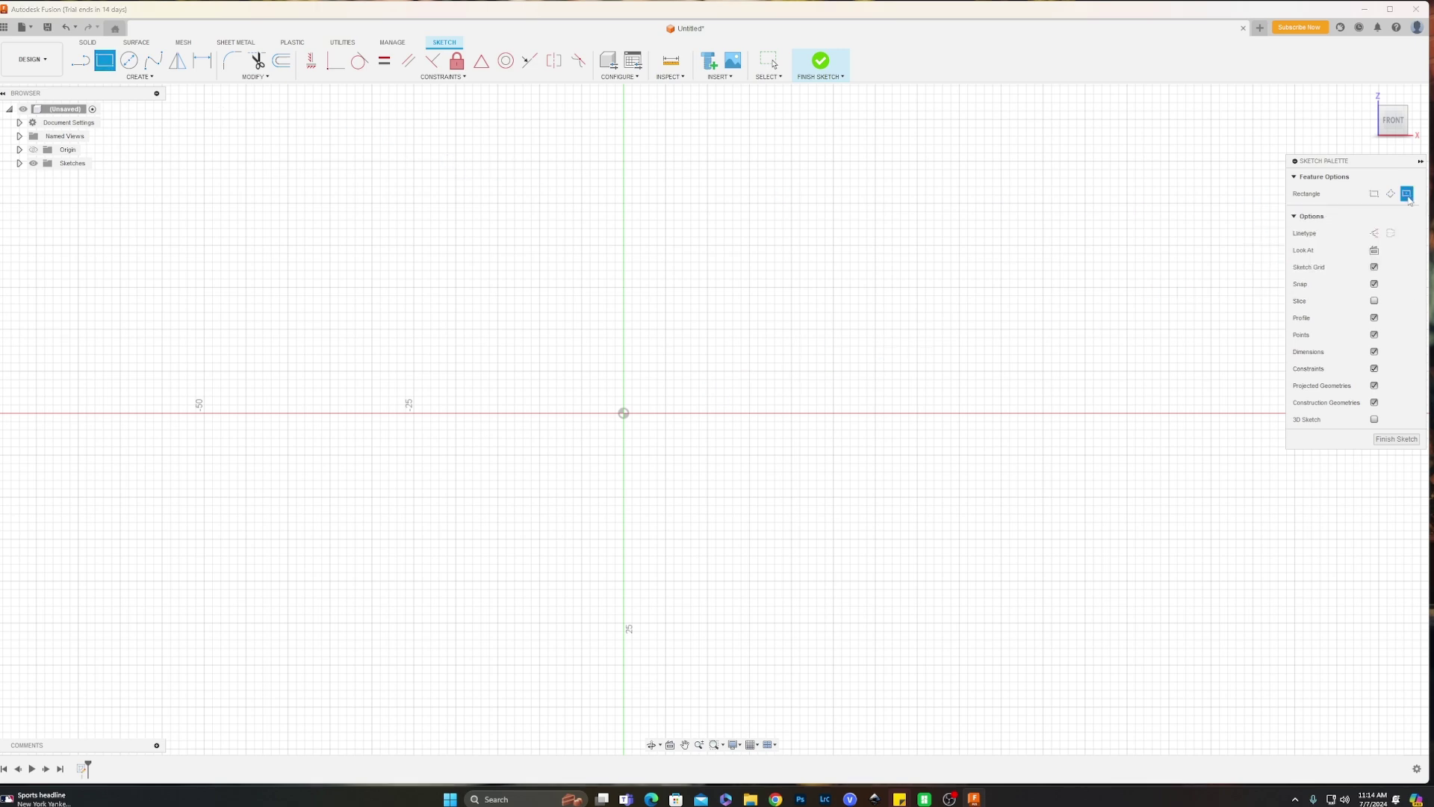
pyautogui.click(1375, 233)
pyautogui.click(623, 413)
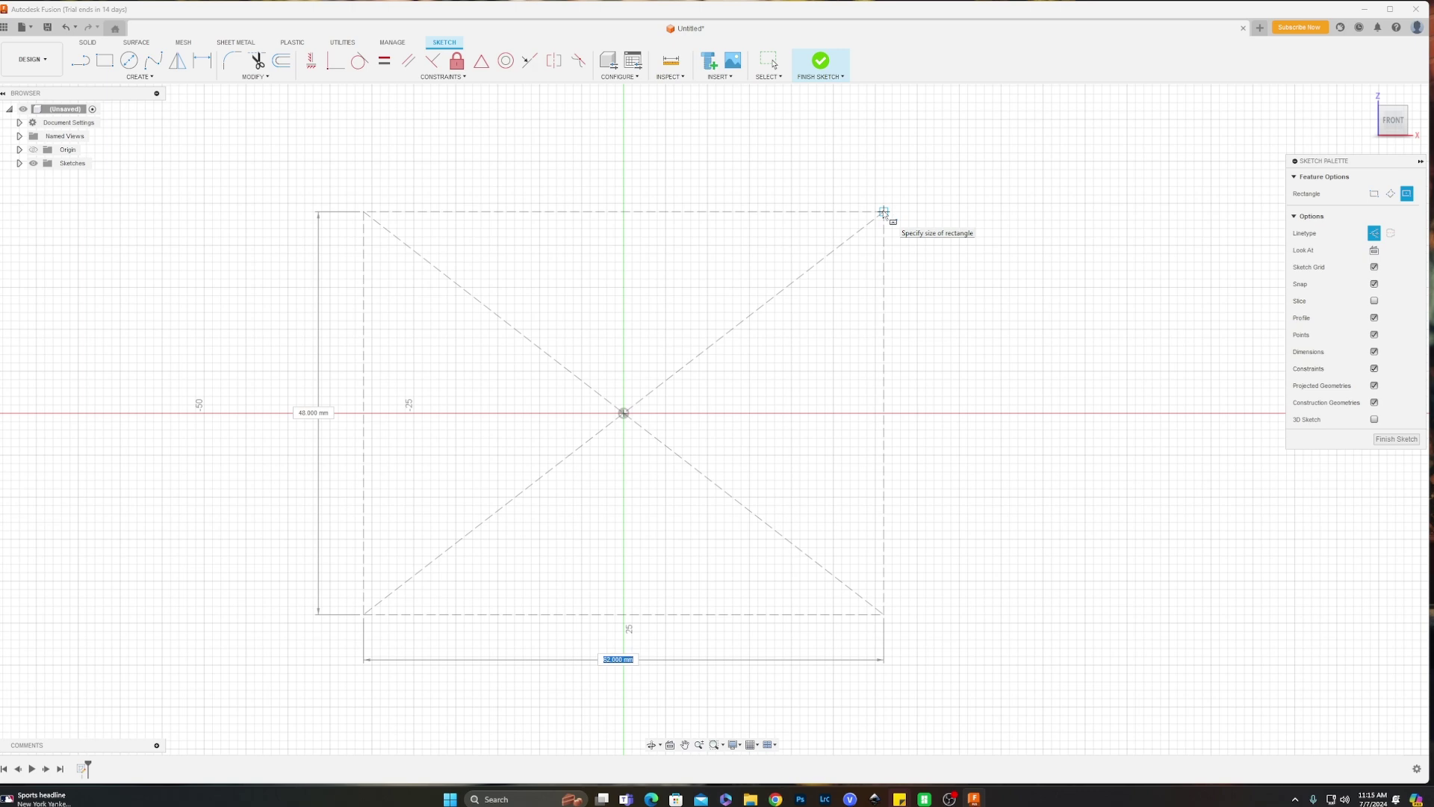
pyautogui.write('250')
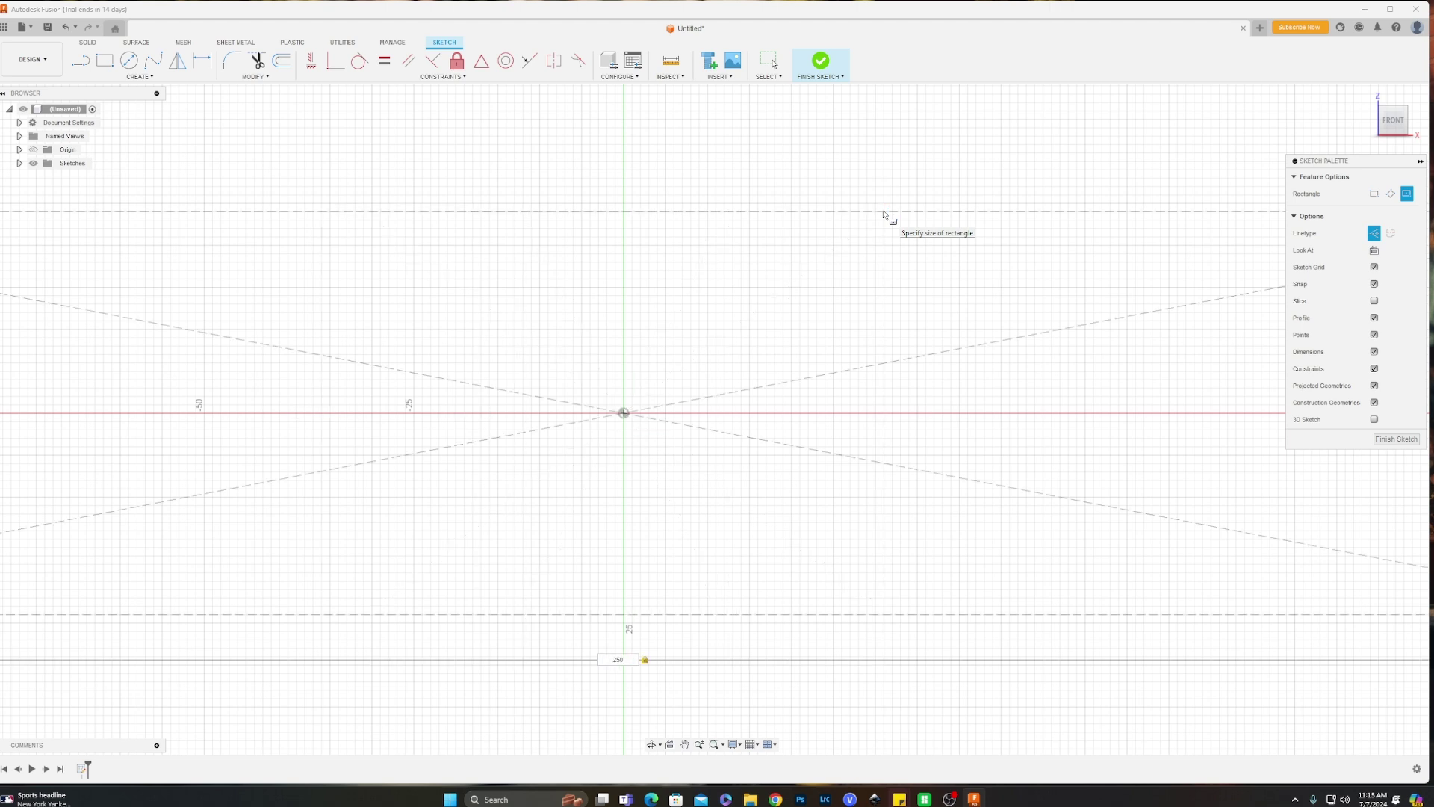
pyautogui.press('Tab')
pyautogui.write('250')
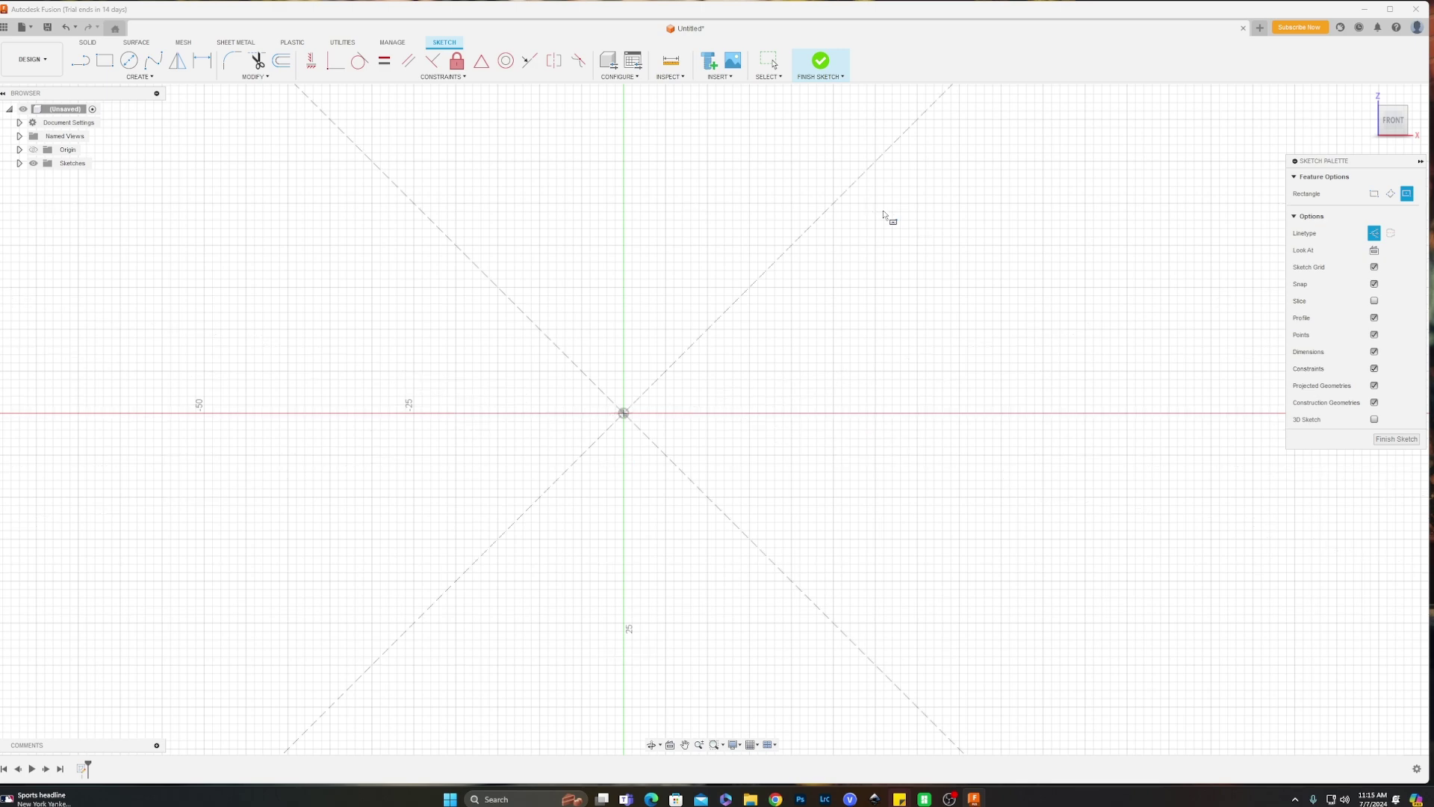
pyautogui.scroll(-8, 926, 221)
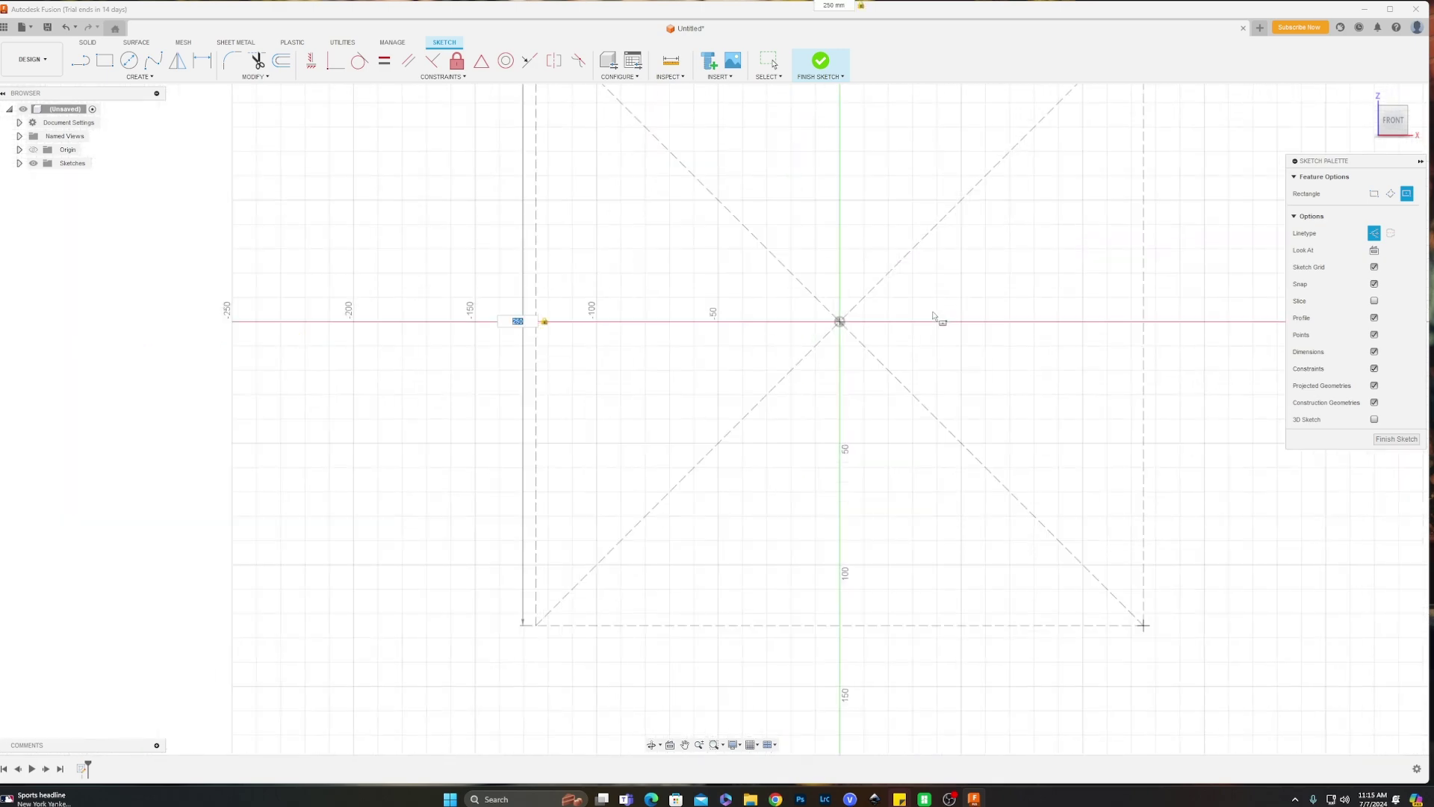
pyautogui.moveTo(951, 336); pyautogui.dragTo(820, 401, button='middle')
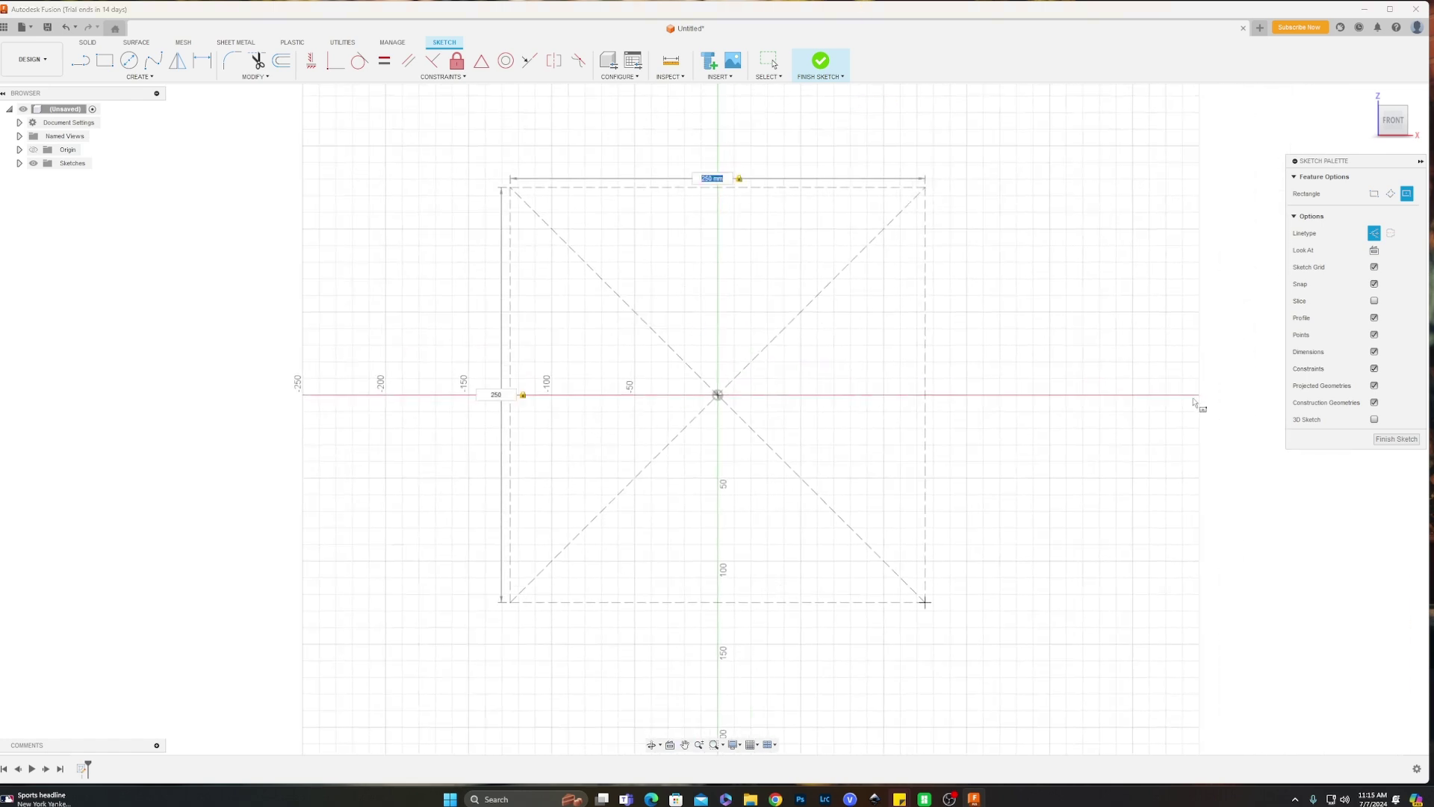
pyautogui.press('Return')
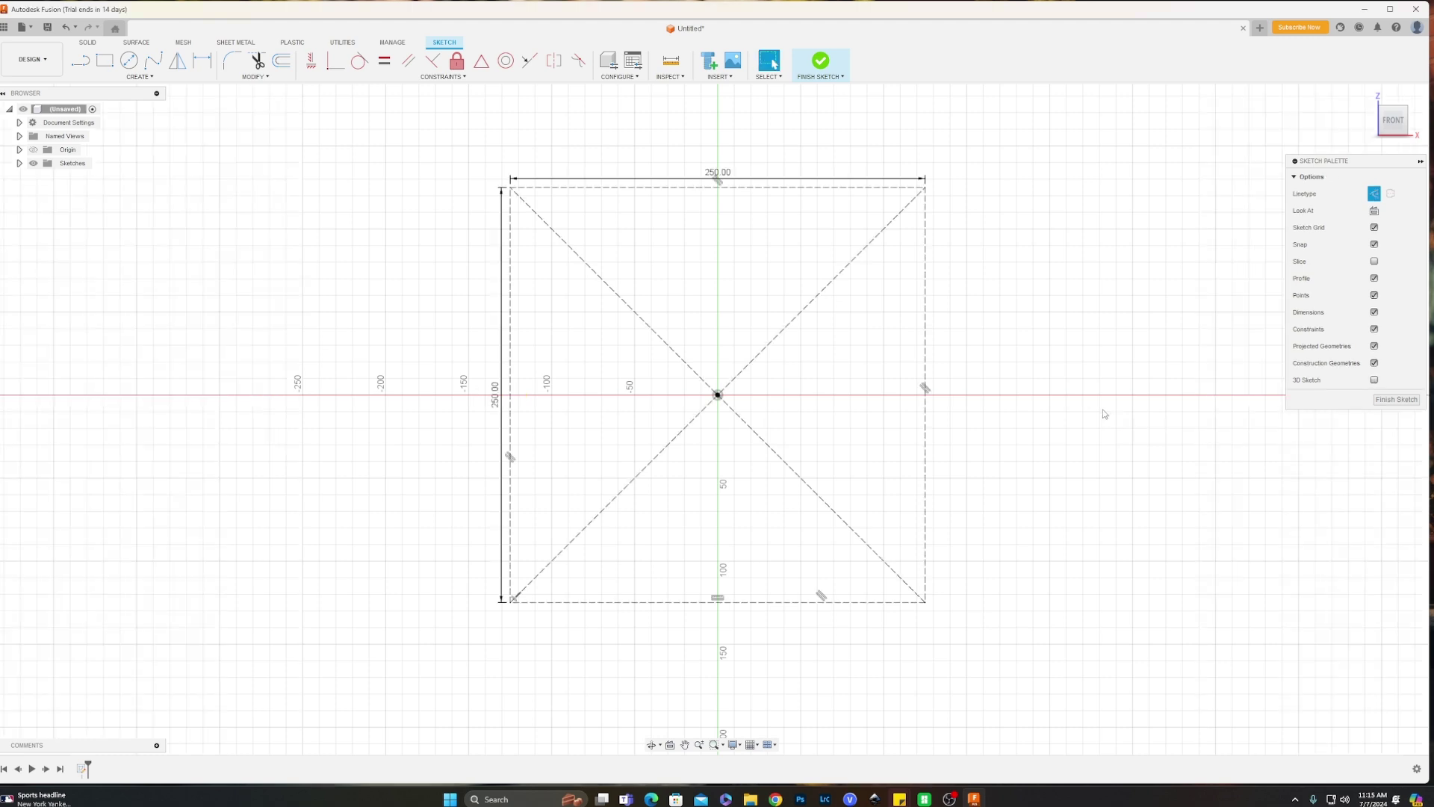
pyautogui.click(1397, 400)
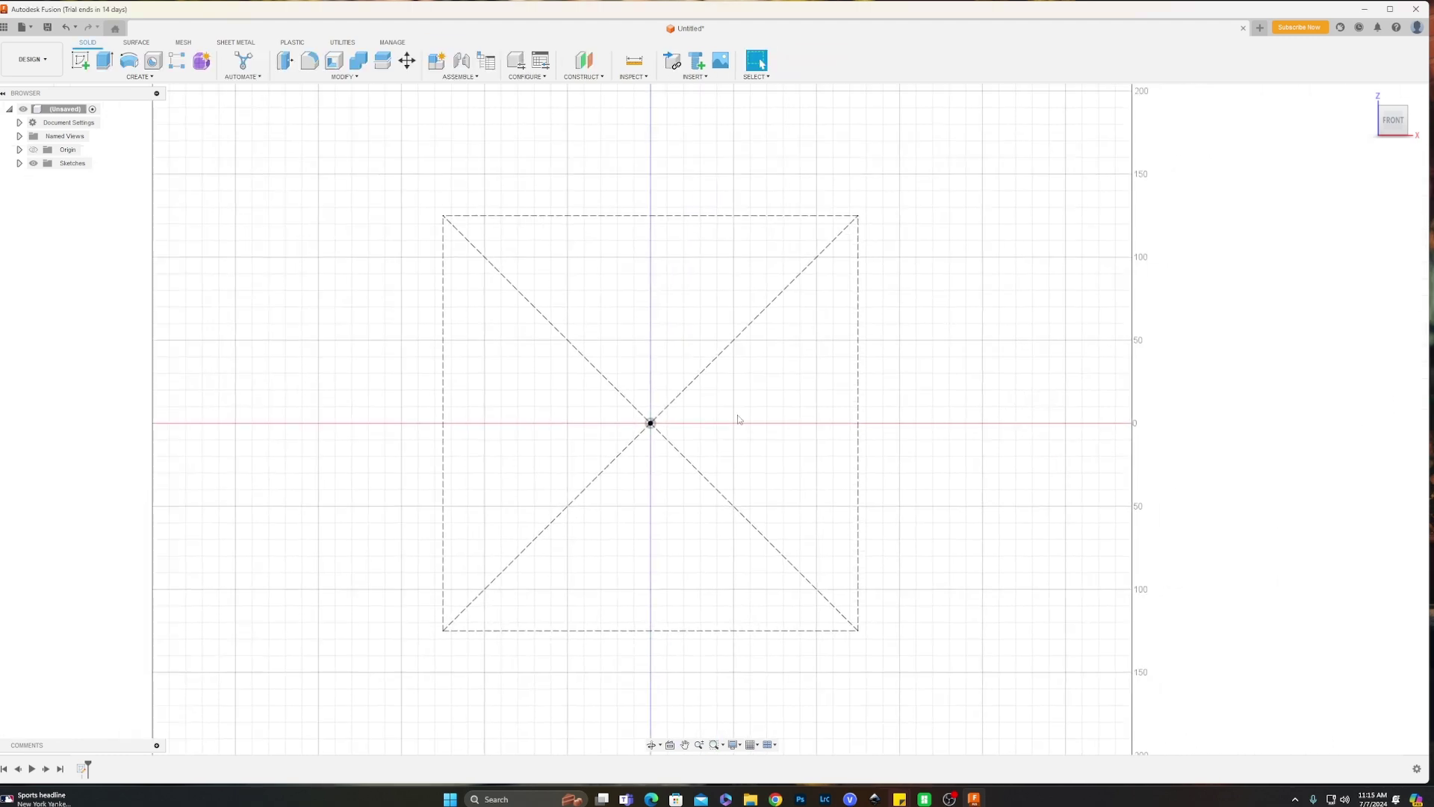
# Expand the sketches in the browser, then hide the construction square's sketch and show it again.
pyautogui.click(20, 163)
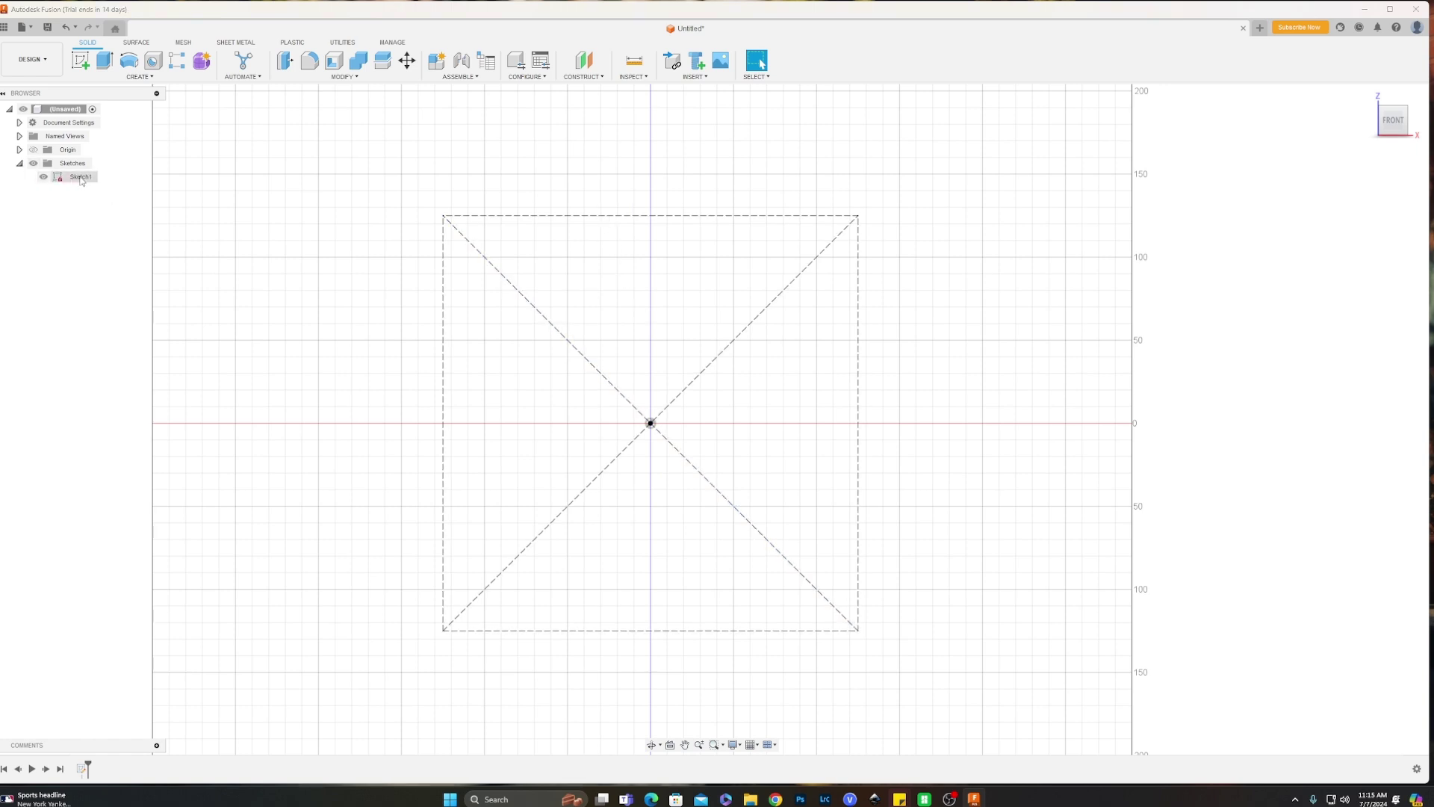
pyautogui.click(79, 177)
pyautogui.click(43, 177)
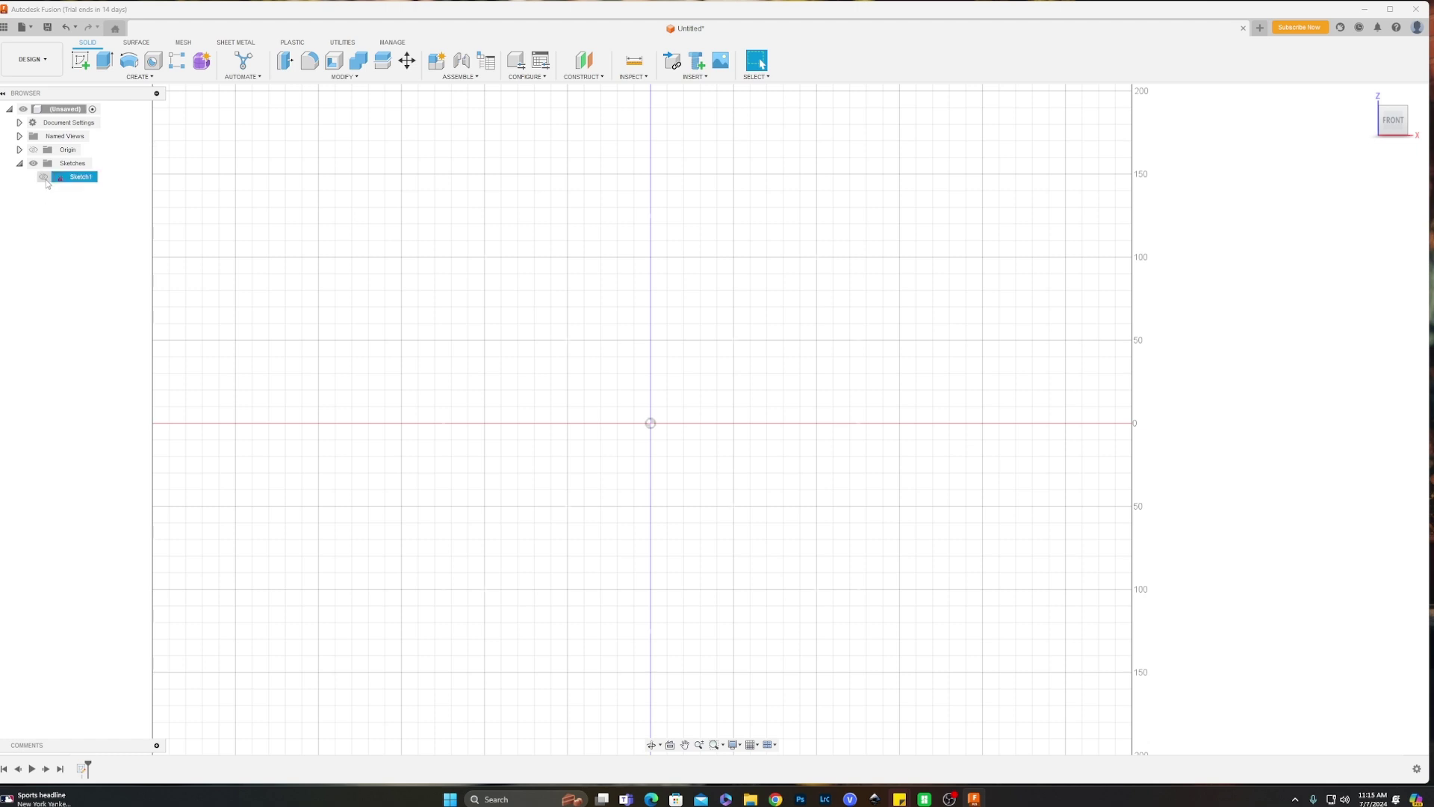
pyautogui.click(43, 177)
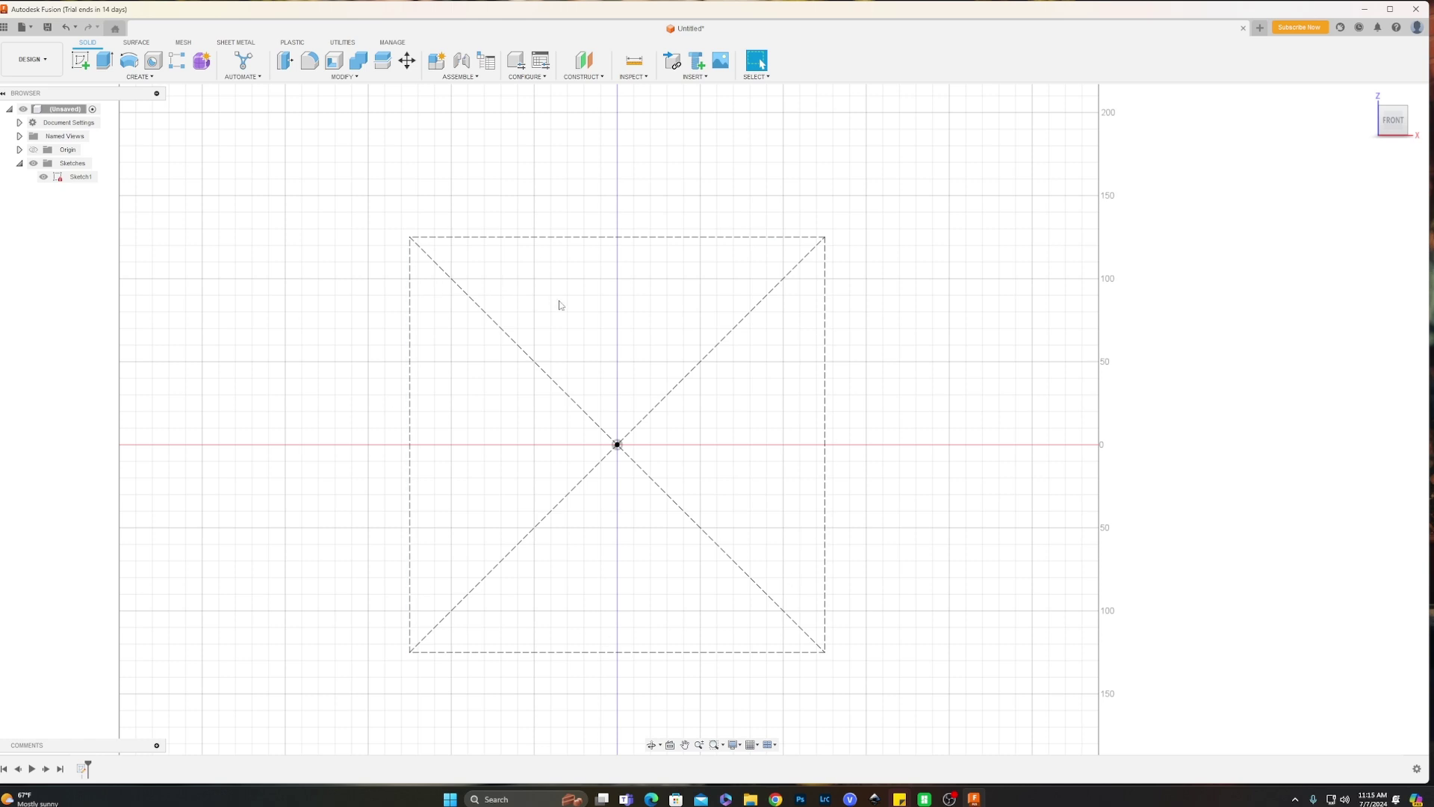
pyautogui.moveTo(738, 390); pyautogui.dragTo(686, 354, button='middle')
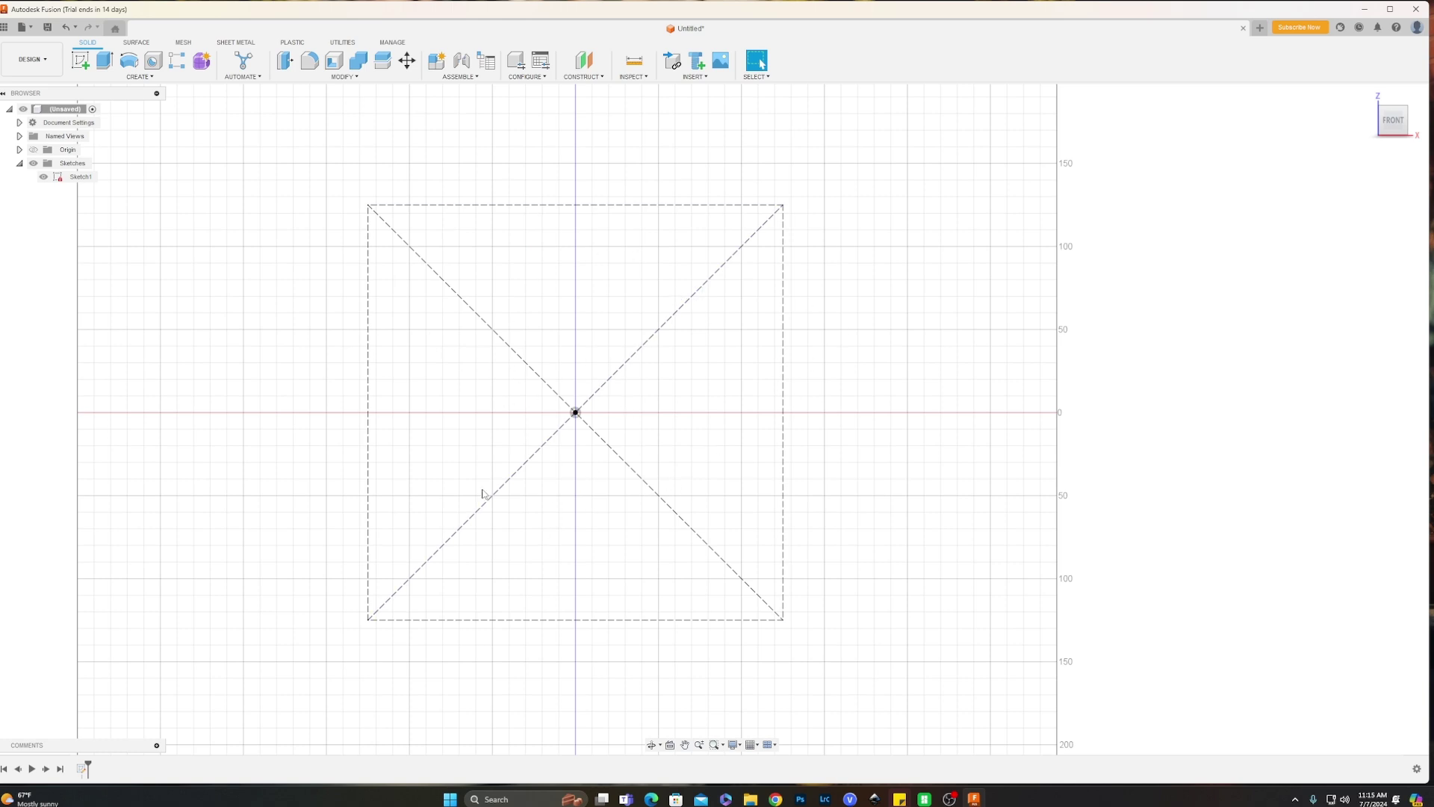
pyautogui.moveTo(674, 375)
pyautogui.mouseDown(button='middle')
pyautogui.moveTo(704, 352)
pyautogui.moveTo(702, 369)
pyautogui.moveTo(696, 333)
pyautogui.mouseUp(button='middle')
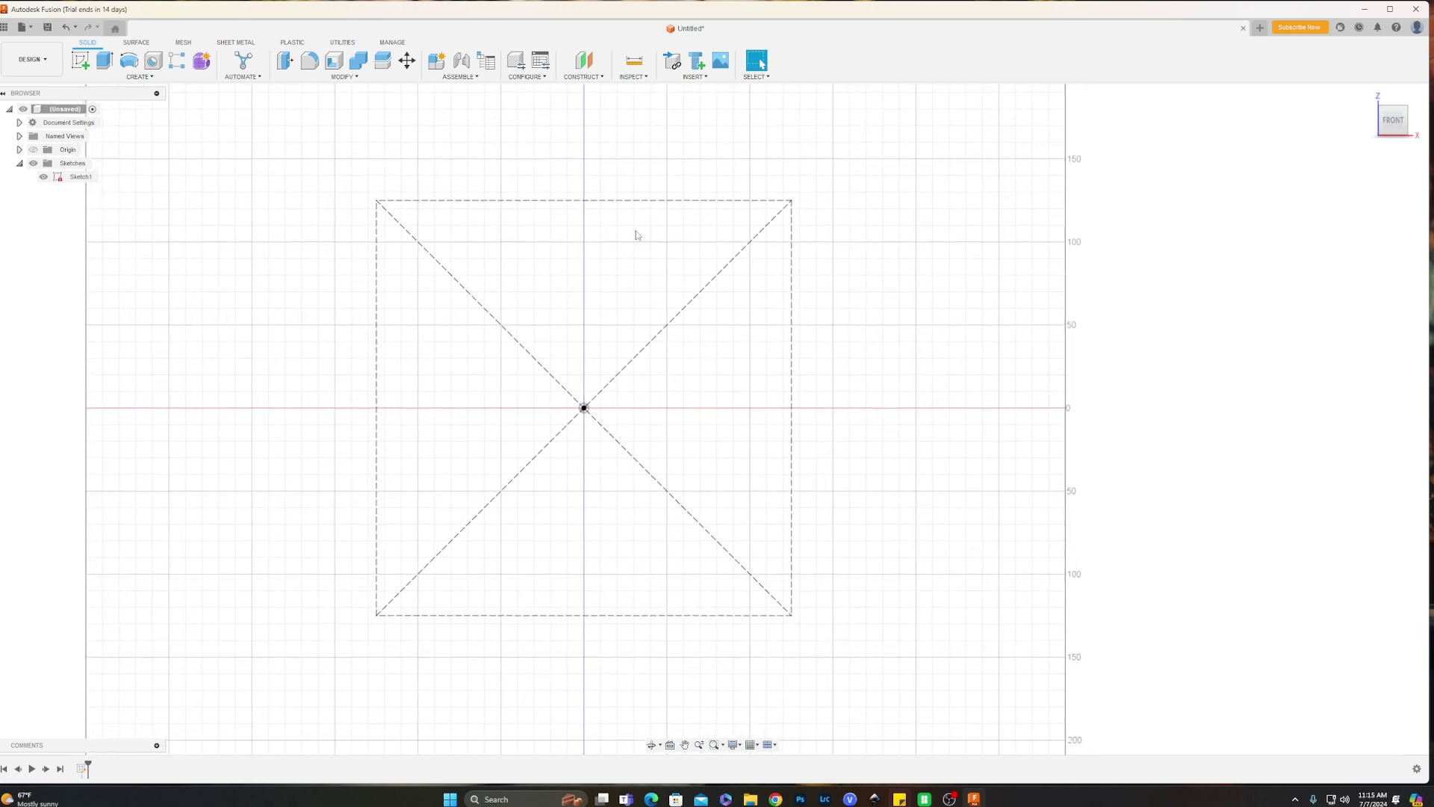
# Insert the Card.svg file from the SVG's folder on the computer's desktop.
pyautogui.click(693, 78)
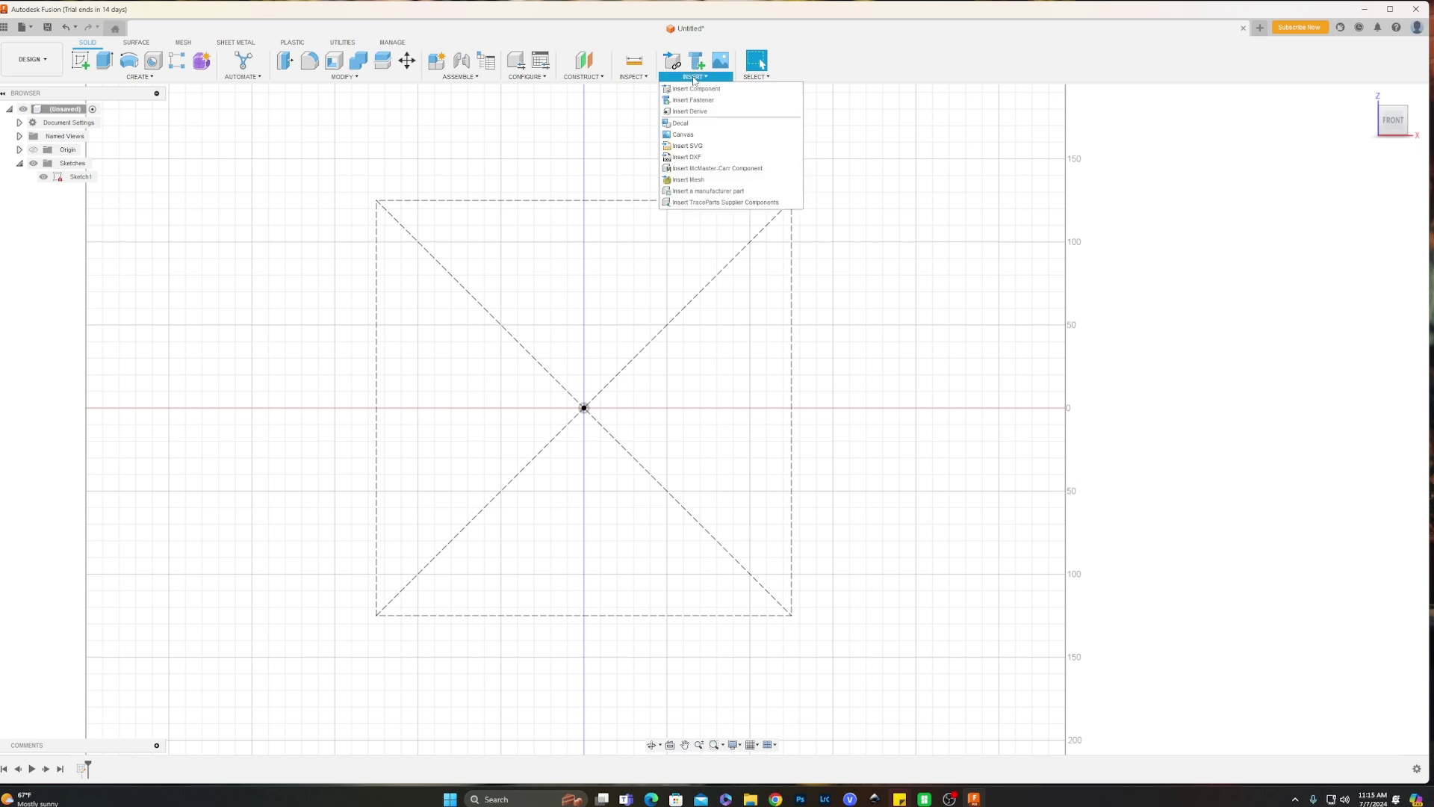
pyautogui.click(693, 147)
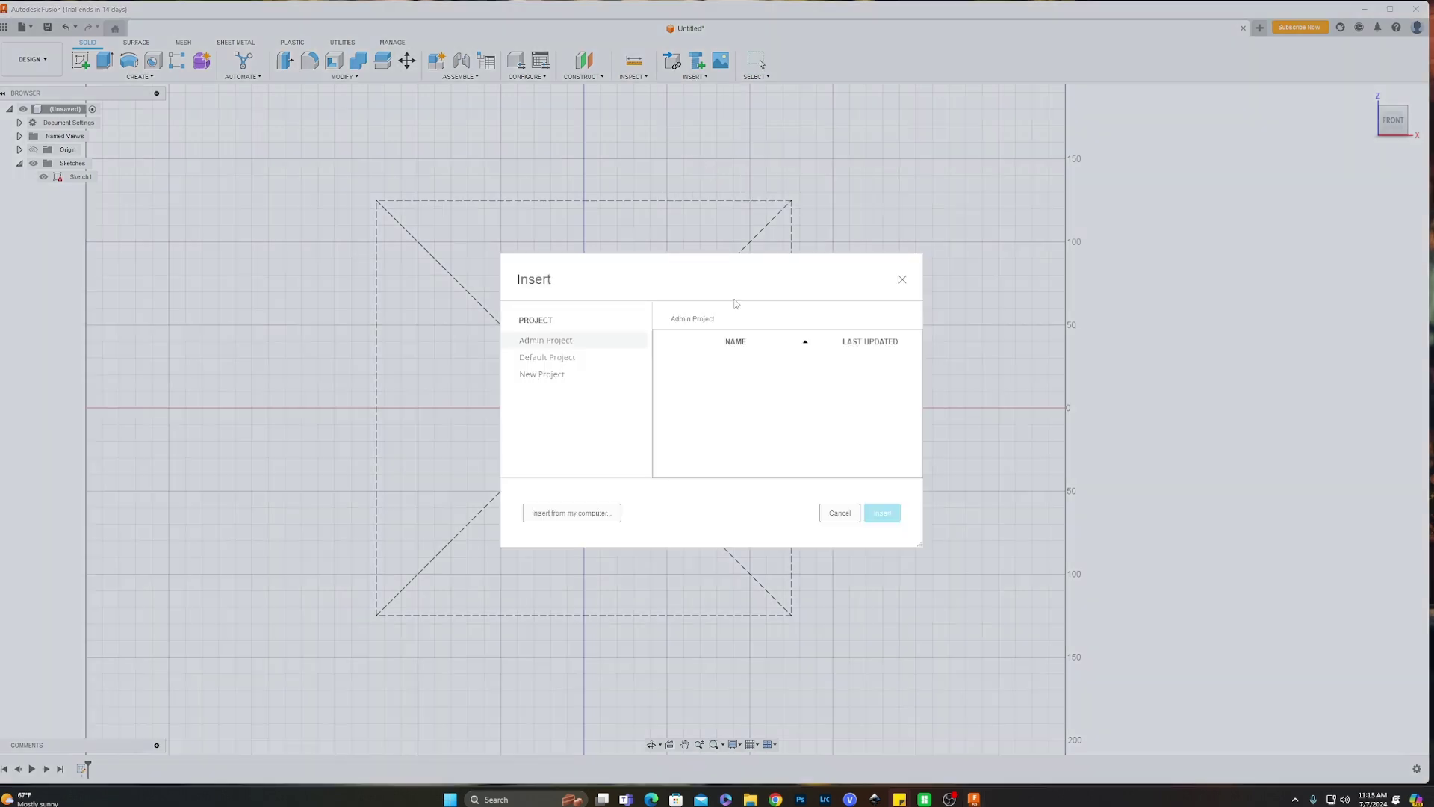
pyautogui.click(587, 515)
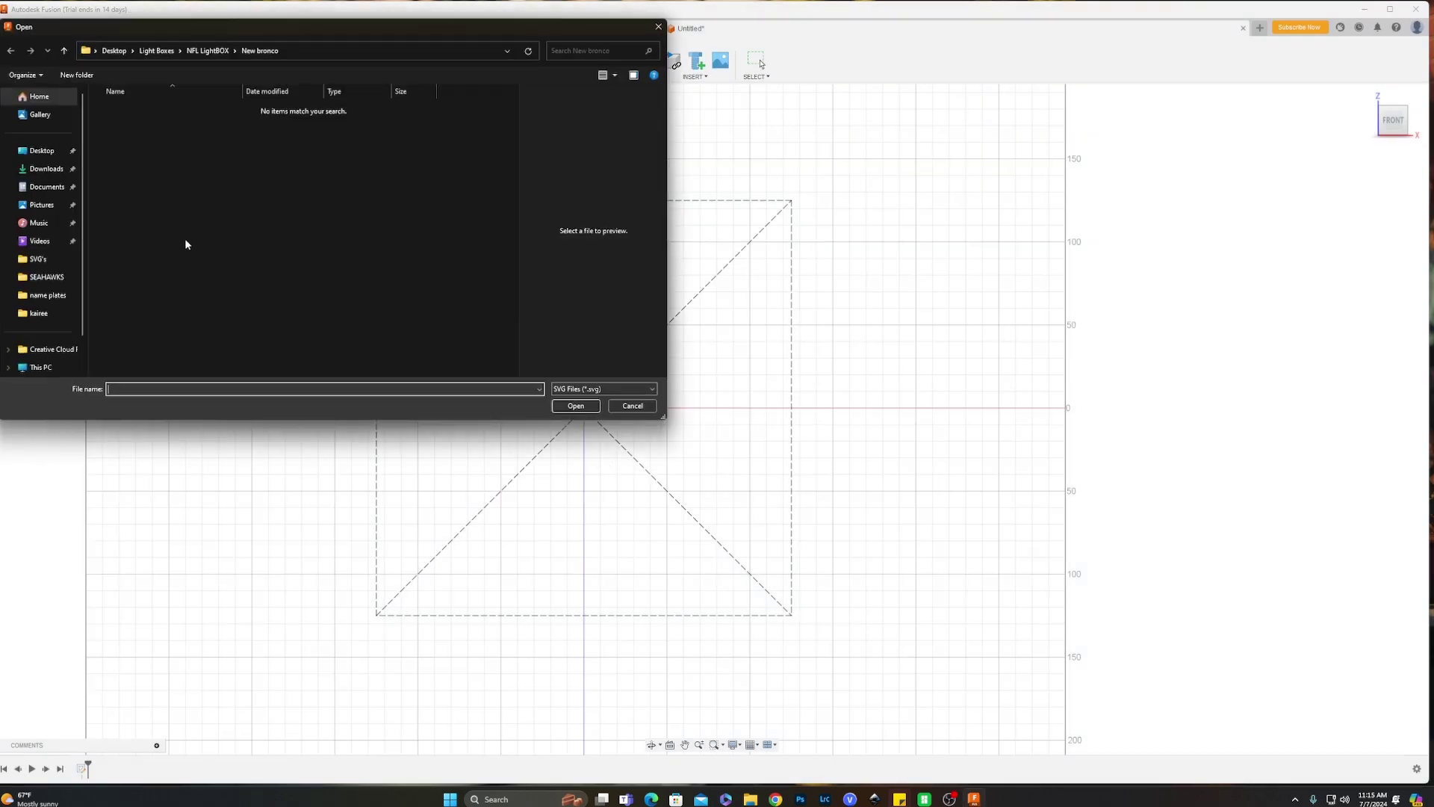
pyautogui.click(42, 151)
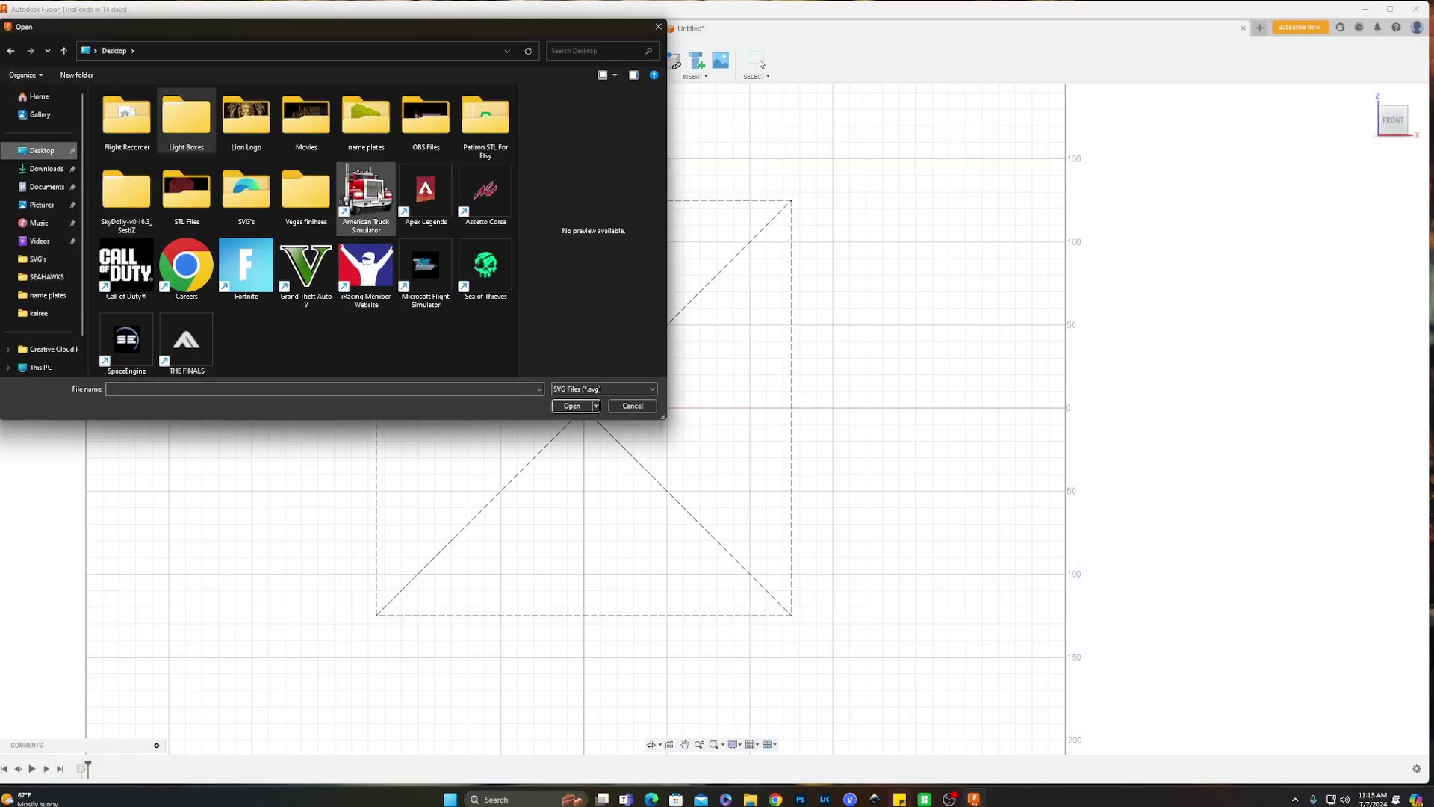
pyautogui.doubleClick(252, 197)
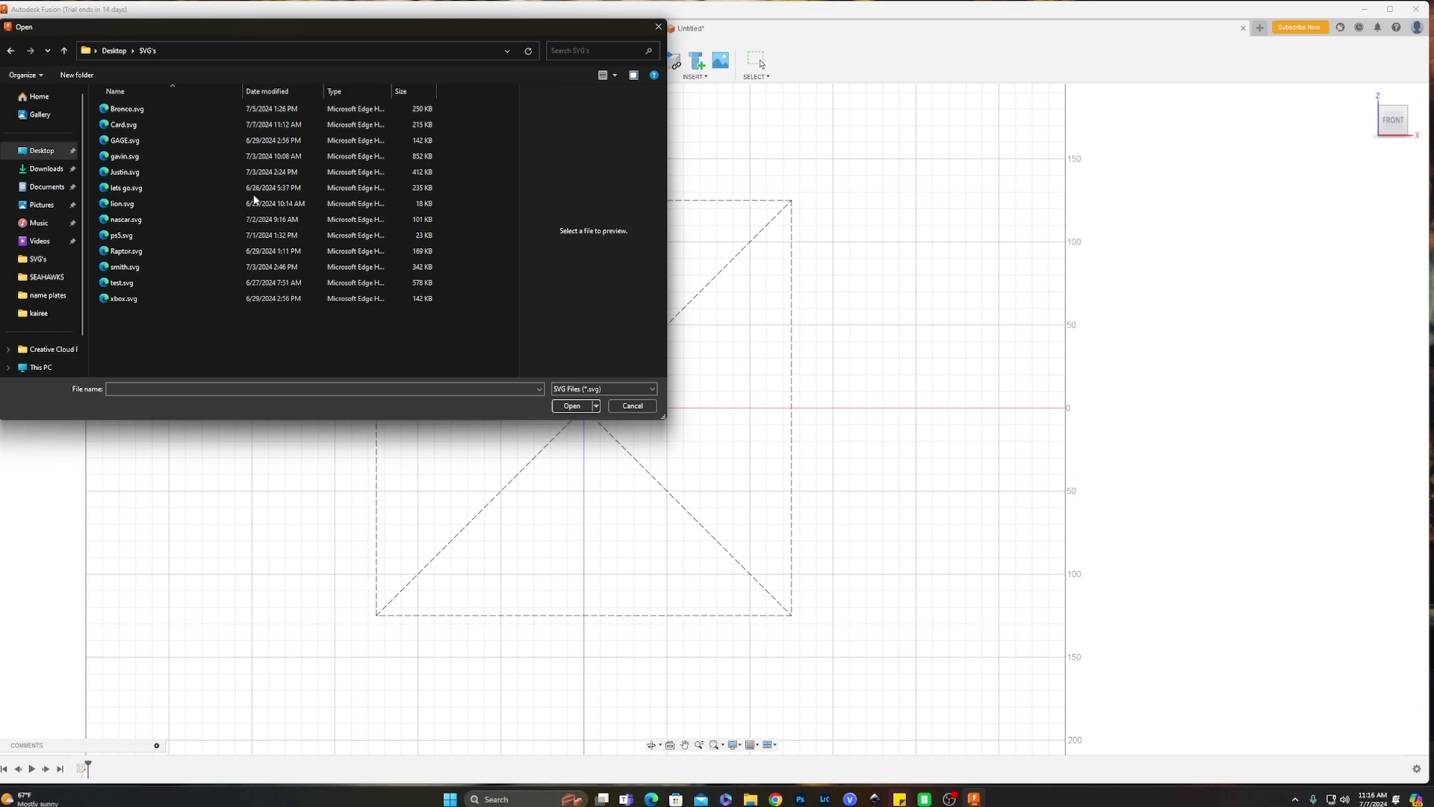
pyautogui.doubleClick(119, 125)
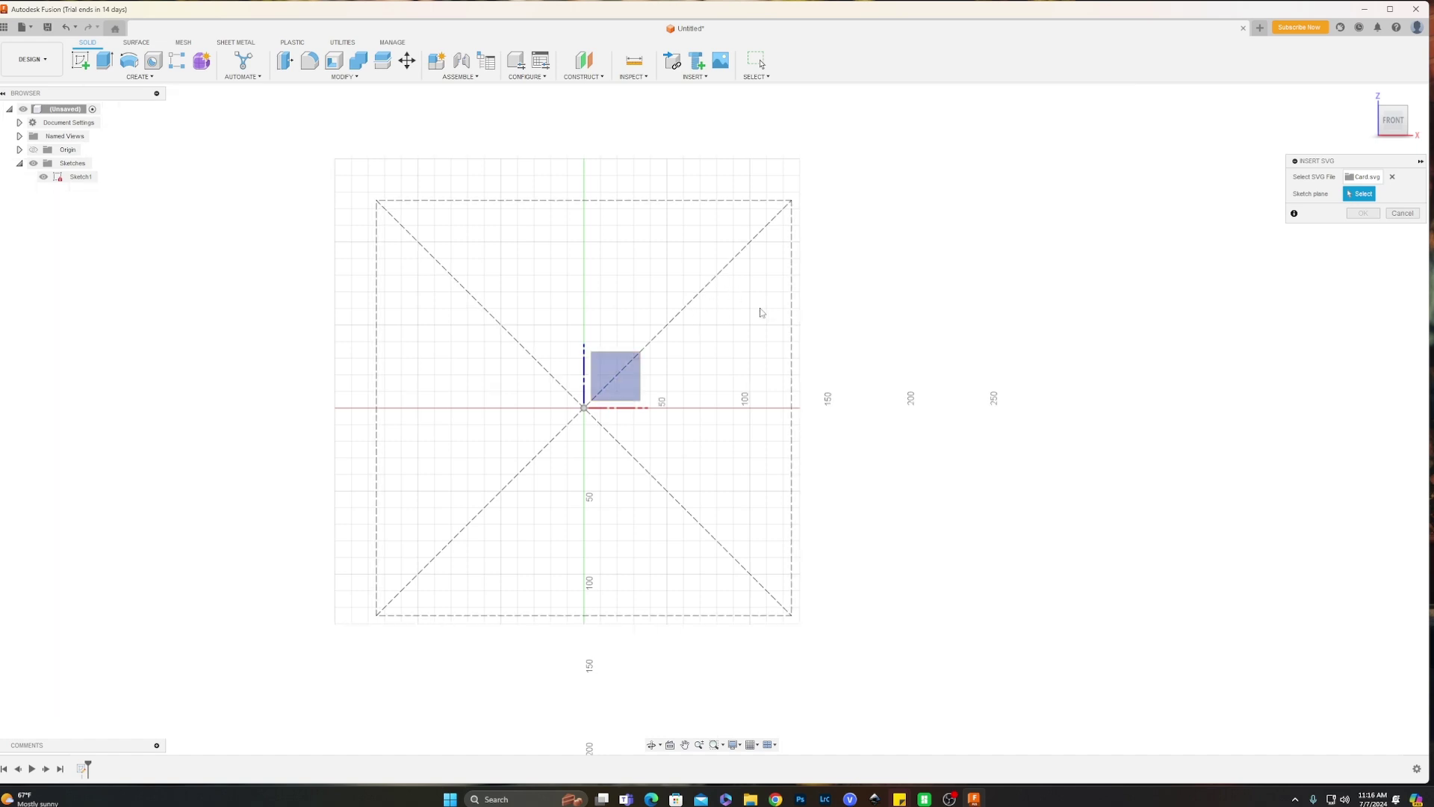
# Place the SVG on the front XZ origin plane.
pyautogui.keyDown('shift'); pyautogui.moveTo(814, 301); pyautogui.dragTo(637, 415, button='middle'); pyautogui.keyUp('shift')
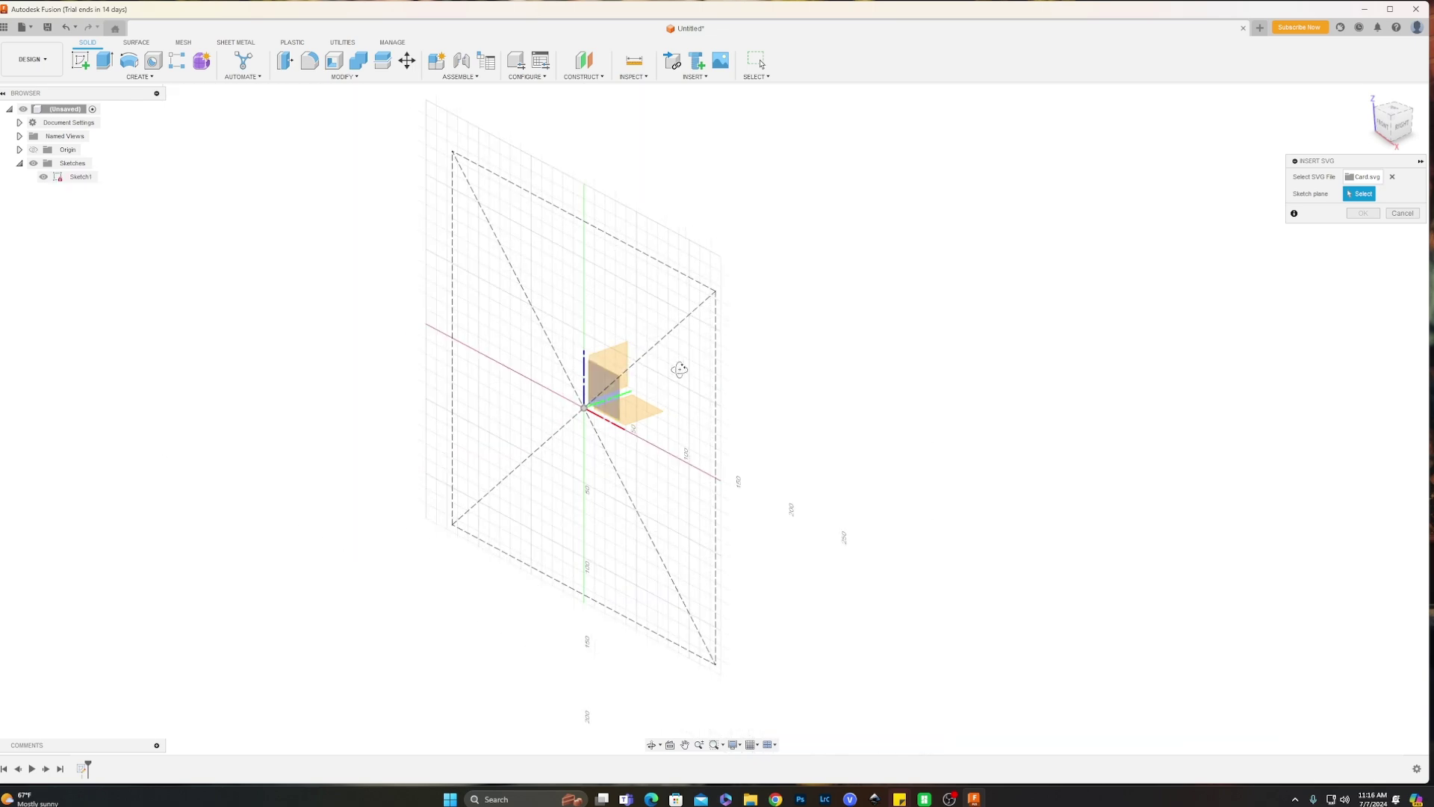
pyautogui.keyDown('shift'); pyautogui.moveTo(680, 372); pyautogui.dragTo(701, 359, button='middle'); pyautogui.keyUp('shift')
pyautogui.click(622, 389)
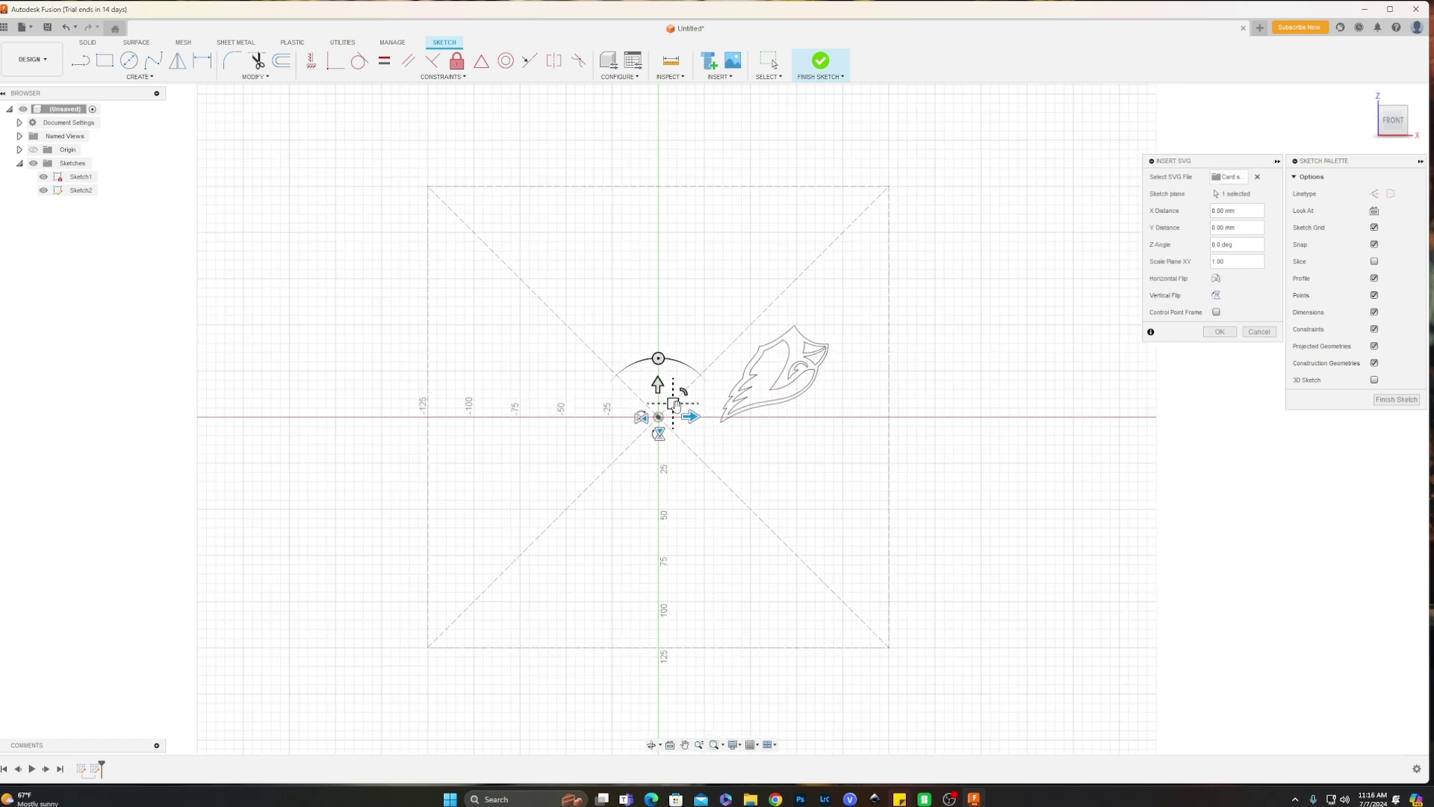
# Move the inserted logo closer to the origin and flip it vertically.
pyautogui.moveTo(672, 404); pyautogui.dragTo(564, 369)
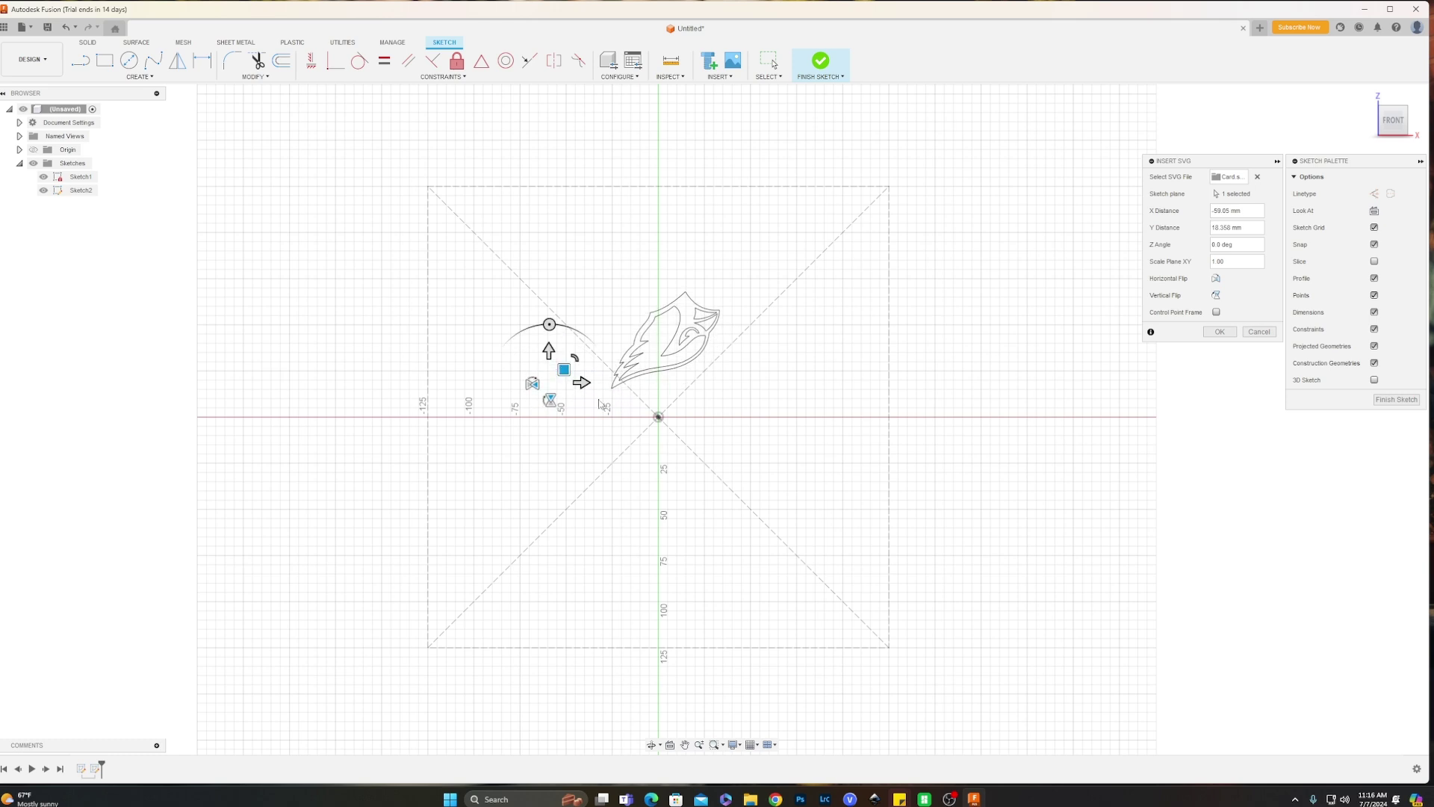
pyautogui.click(548, 398)
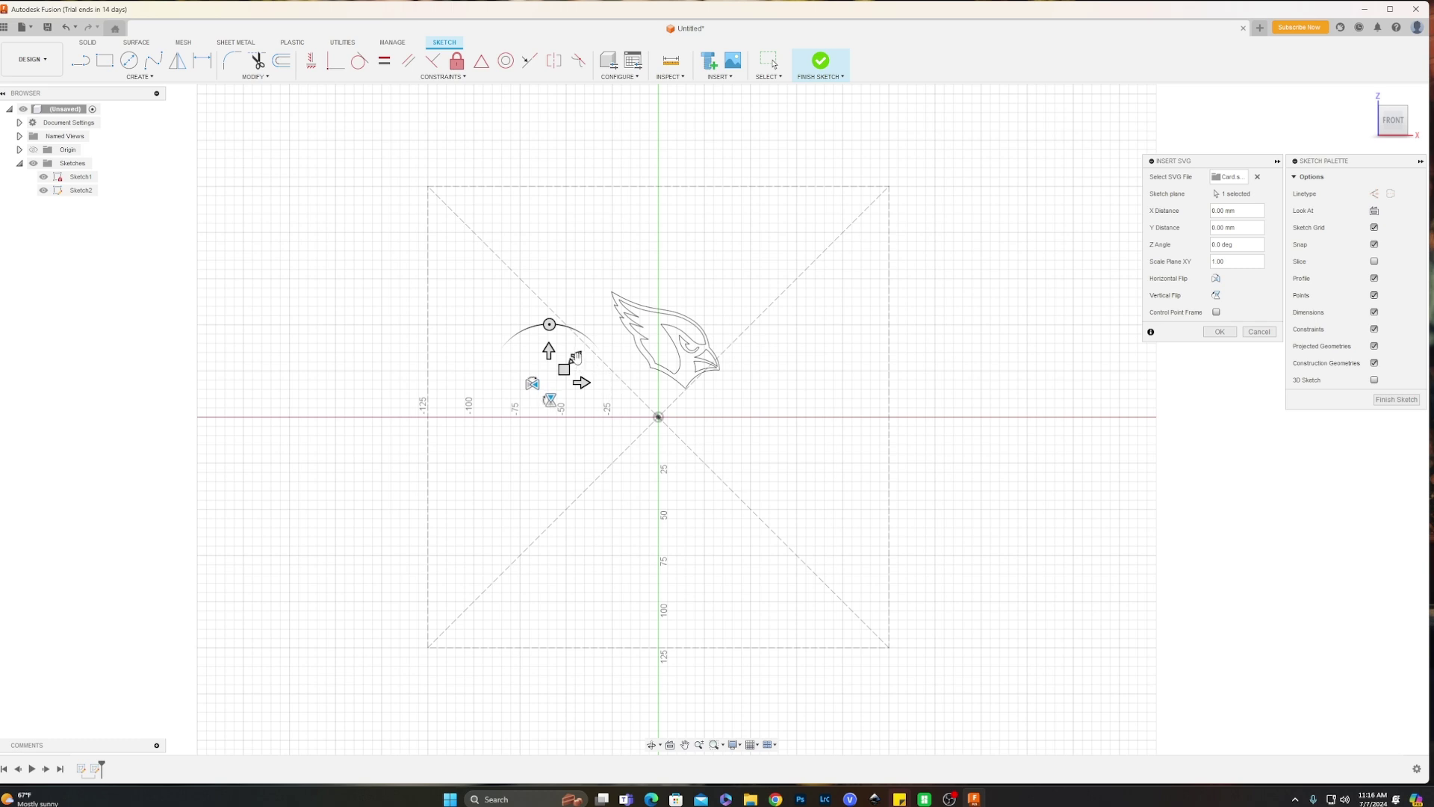
# Enlarge the logo until it nearly fills the 250 mm construction square and reposition it over the square.
pyautogui.moveTo(575, 357); pyautogui.dragTo(637, 681)
pyautogui.scroll(-2, 666, 687)
pyautogui.moveTo(796, 669); pyautogui.dragTo(725, 545, button='middle')
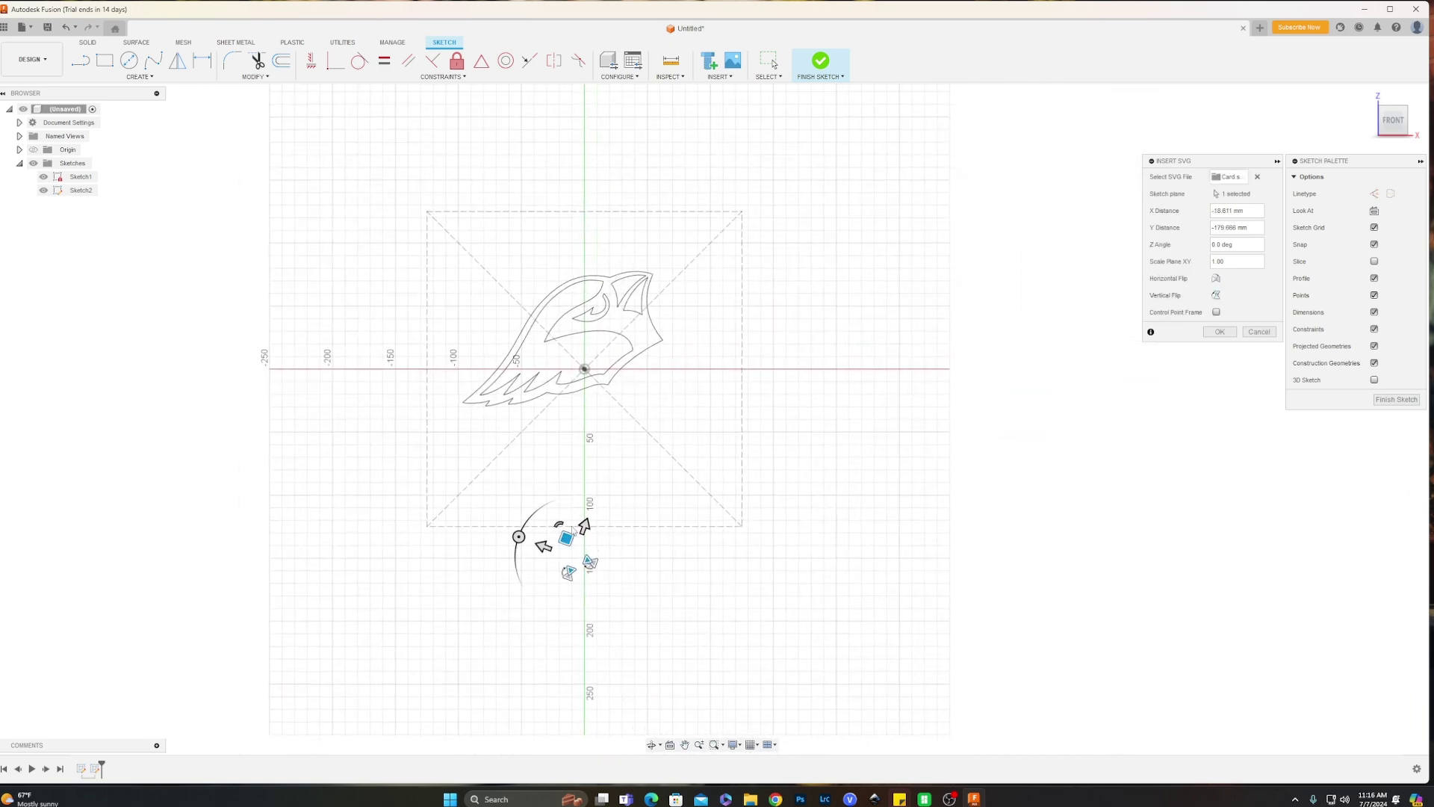
pyautogui.moveTo(559, 525); pyautogui.dragTo(650, 684)
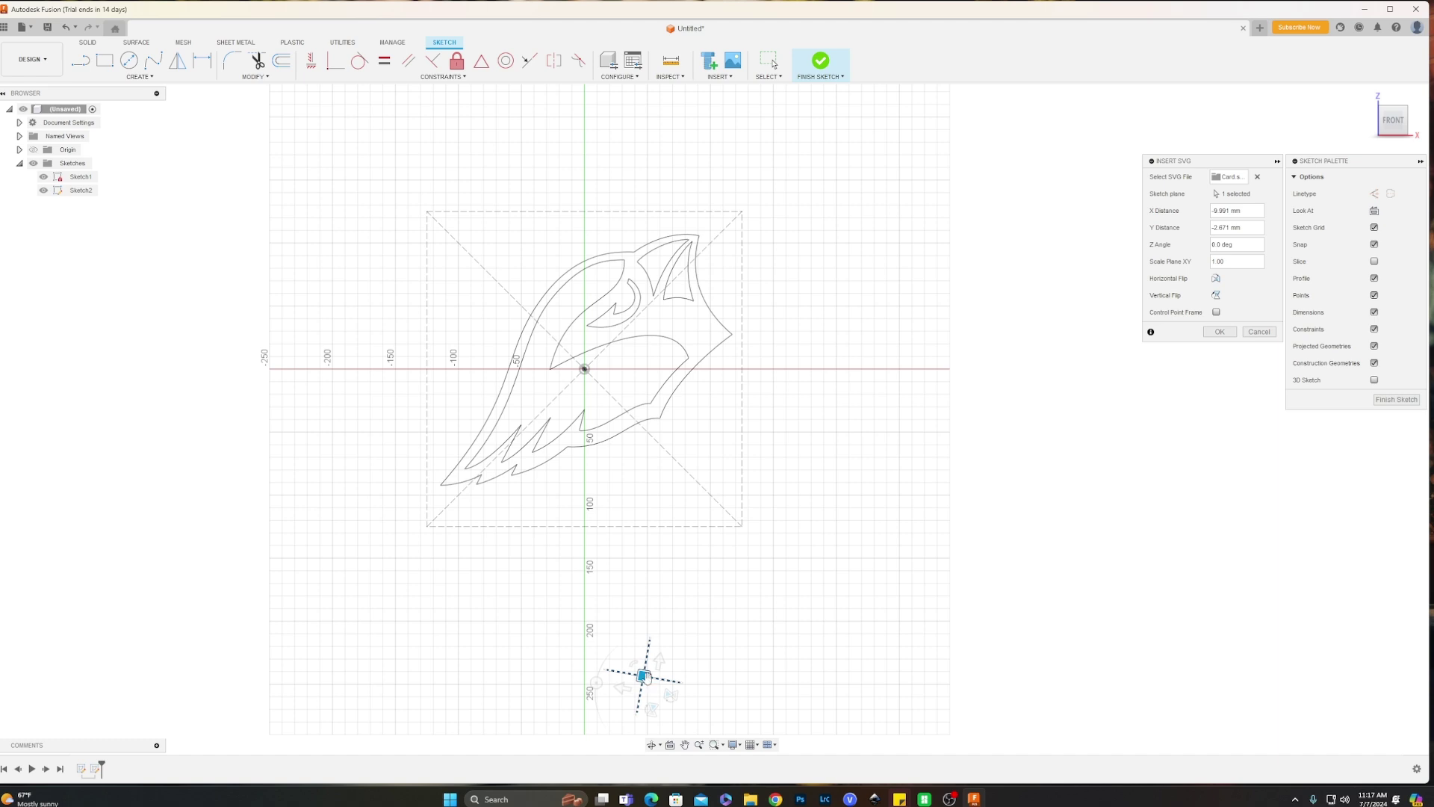
pyautogui.moveTo(759, 585); pyautogui.dragTo(738, 536, button='middle')
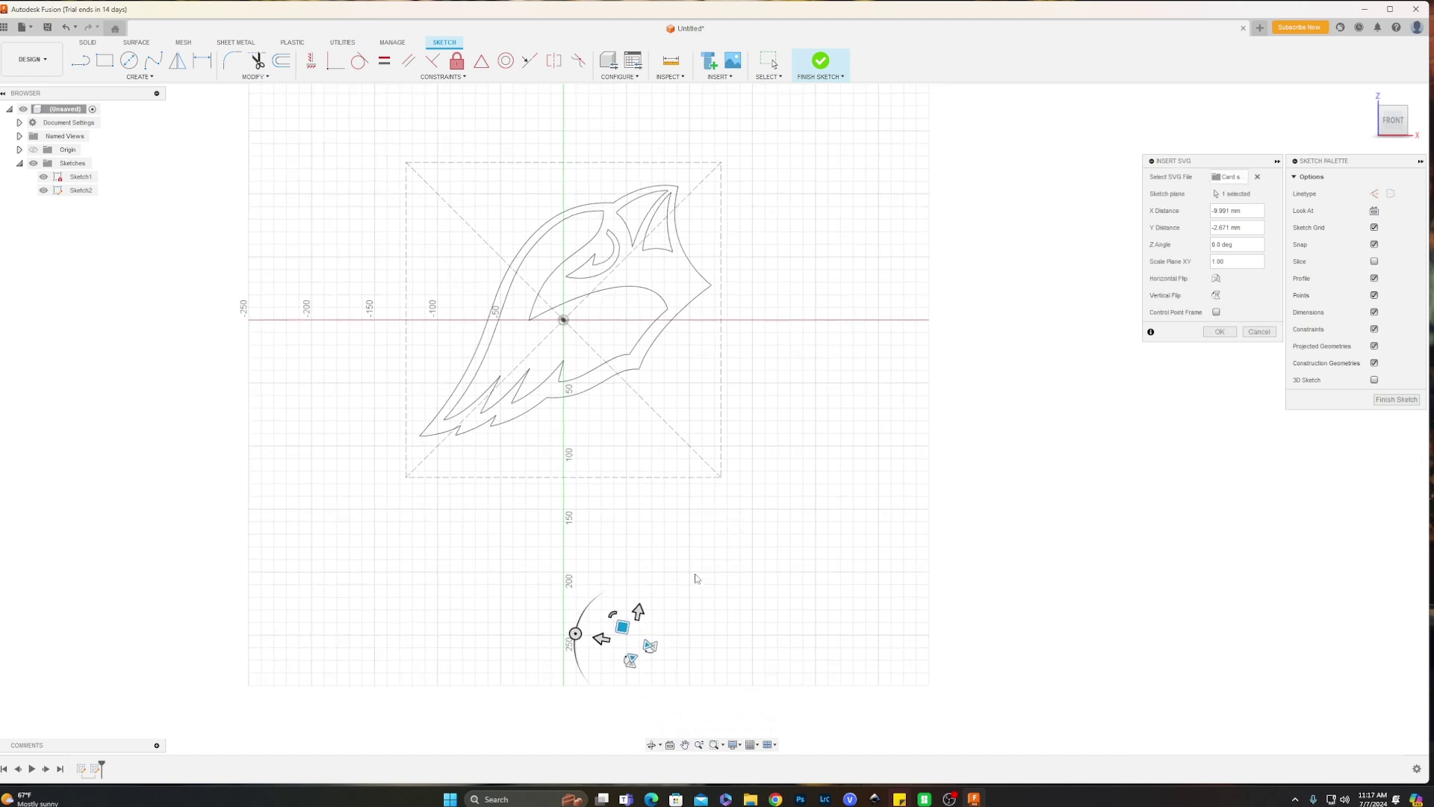
# Rotate the enlarged logo upright with the beak facing right and fit it inside the construction square.
pyautogui.moveTo(576, 632); pyautogui.dragTo(231, 406)
pyautogui.moveTo(523, 404); pyautogui.dragTo(584, 464, button='middle')
pyautogui.moveTo(289, 462); pyautogui.dragTo(324, 476)
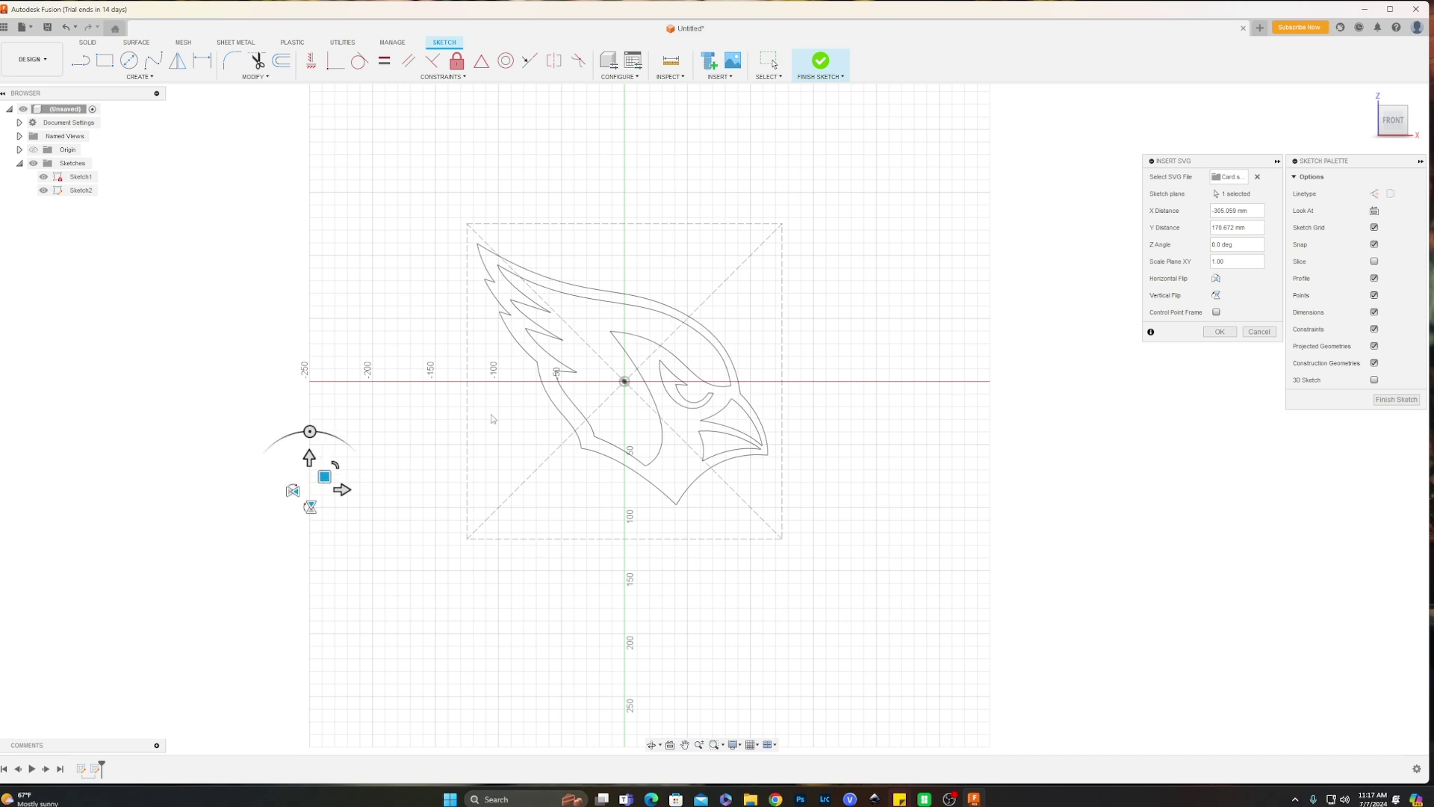
# Accept the SVG placement, finish the sketch and hide the construction square's sketch.
pyautogui.click(1220, 331)
pyautogui.click(1396, 399)
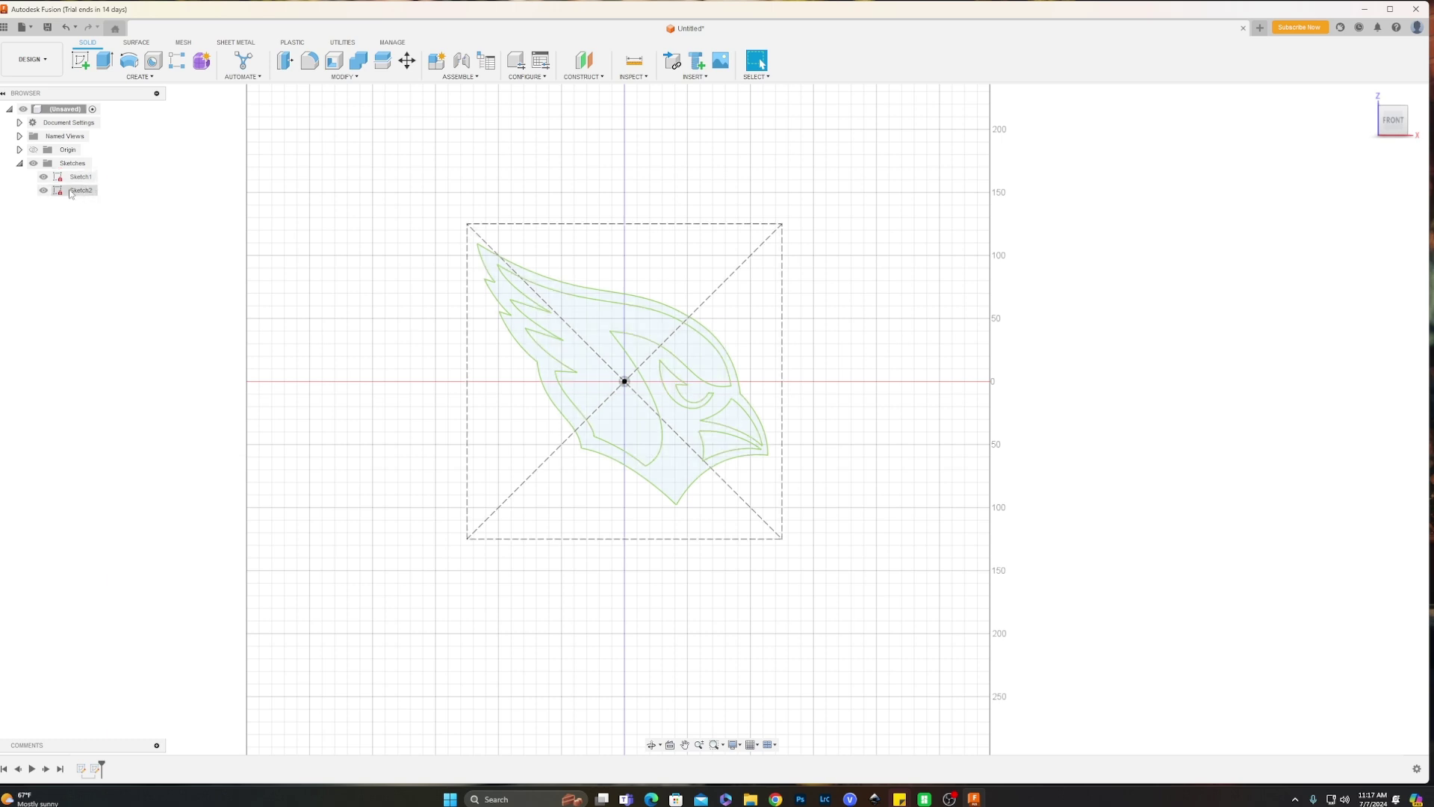
pyautogui.click(50, 181)
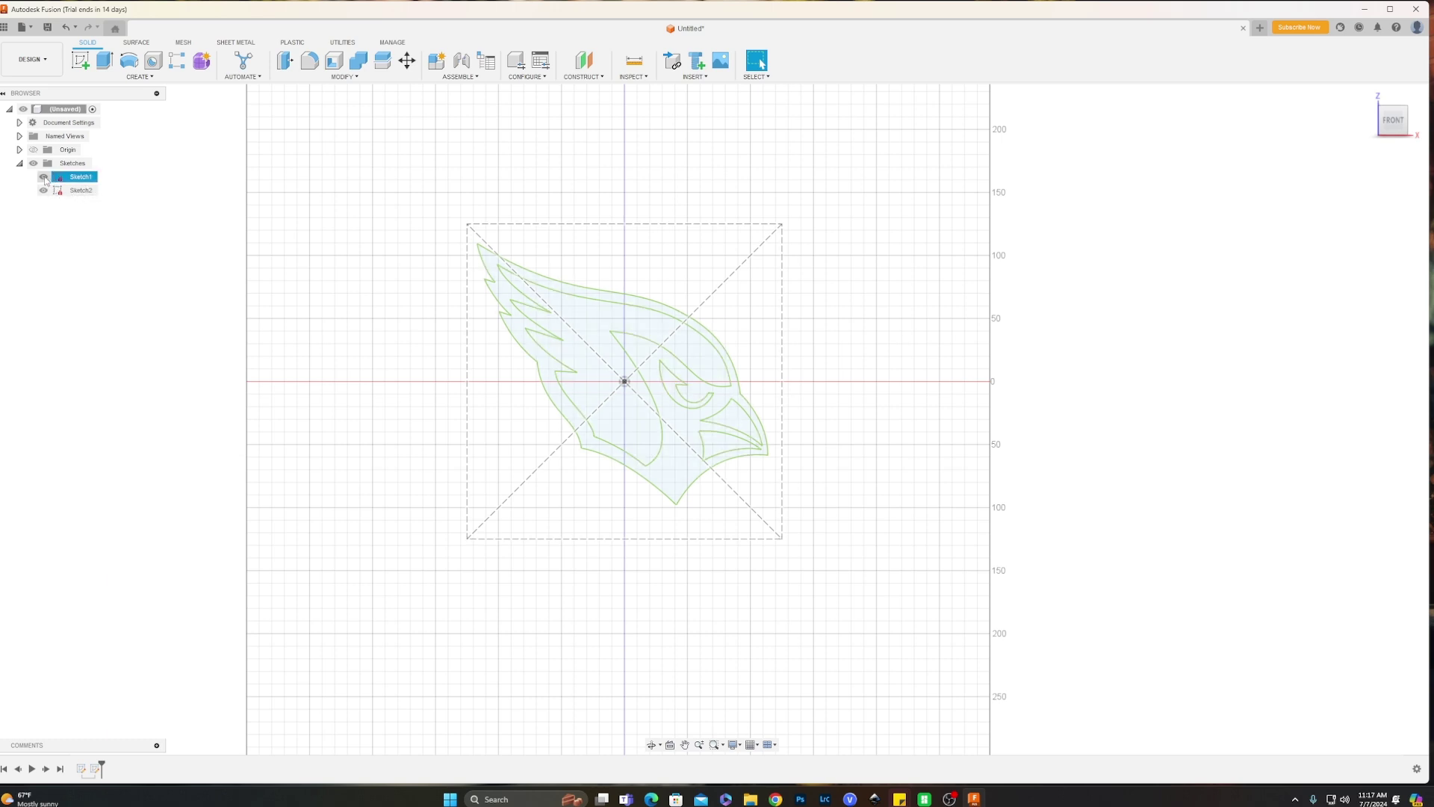
pyautogui.click(43, 177)
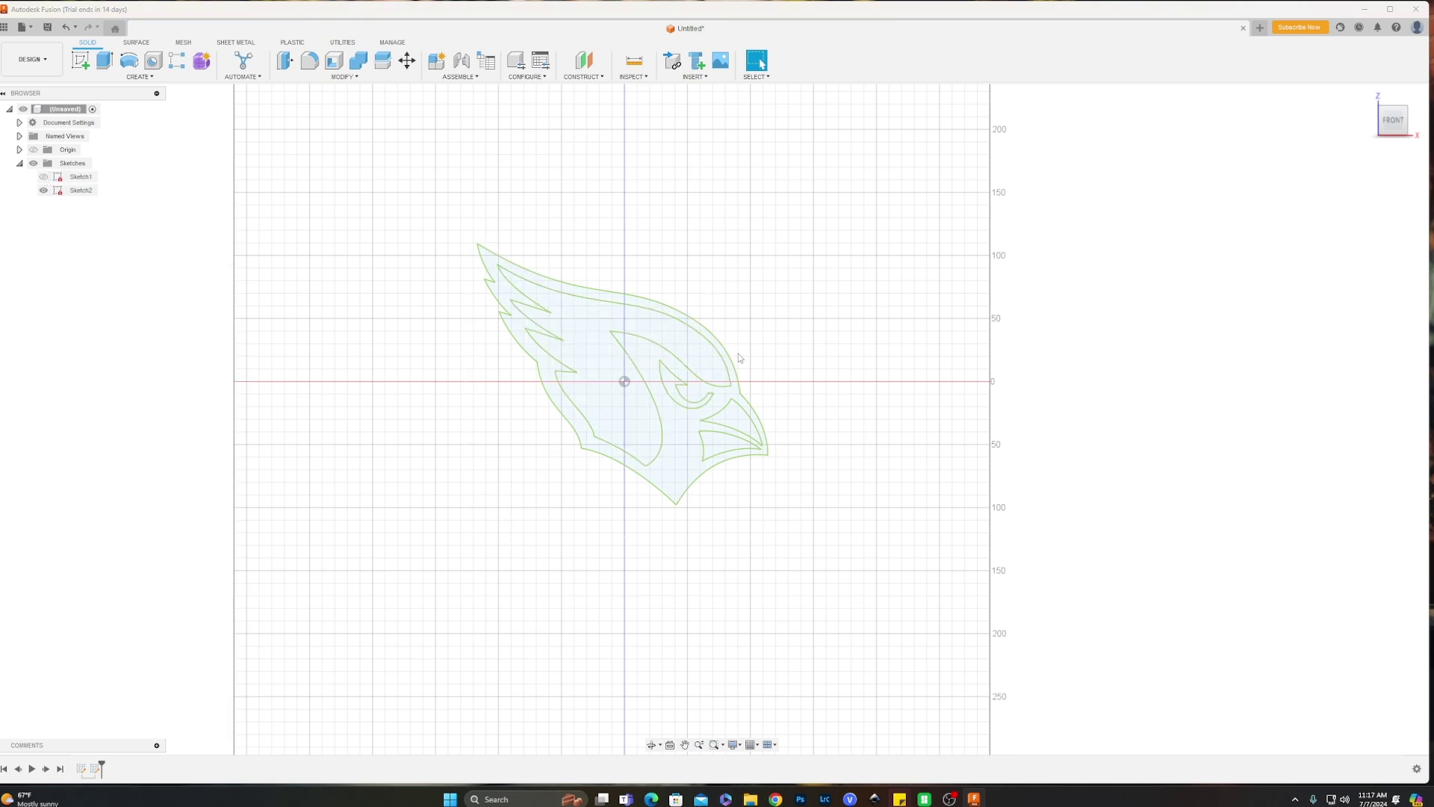
# Examine the logo's closed profiles one by one: outer border, head feathers, eye, upper beak and lower beak.
pyautogui.scroll(2, 670, 438)
pyautogui.scroll(3, 735, 410)
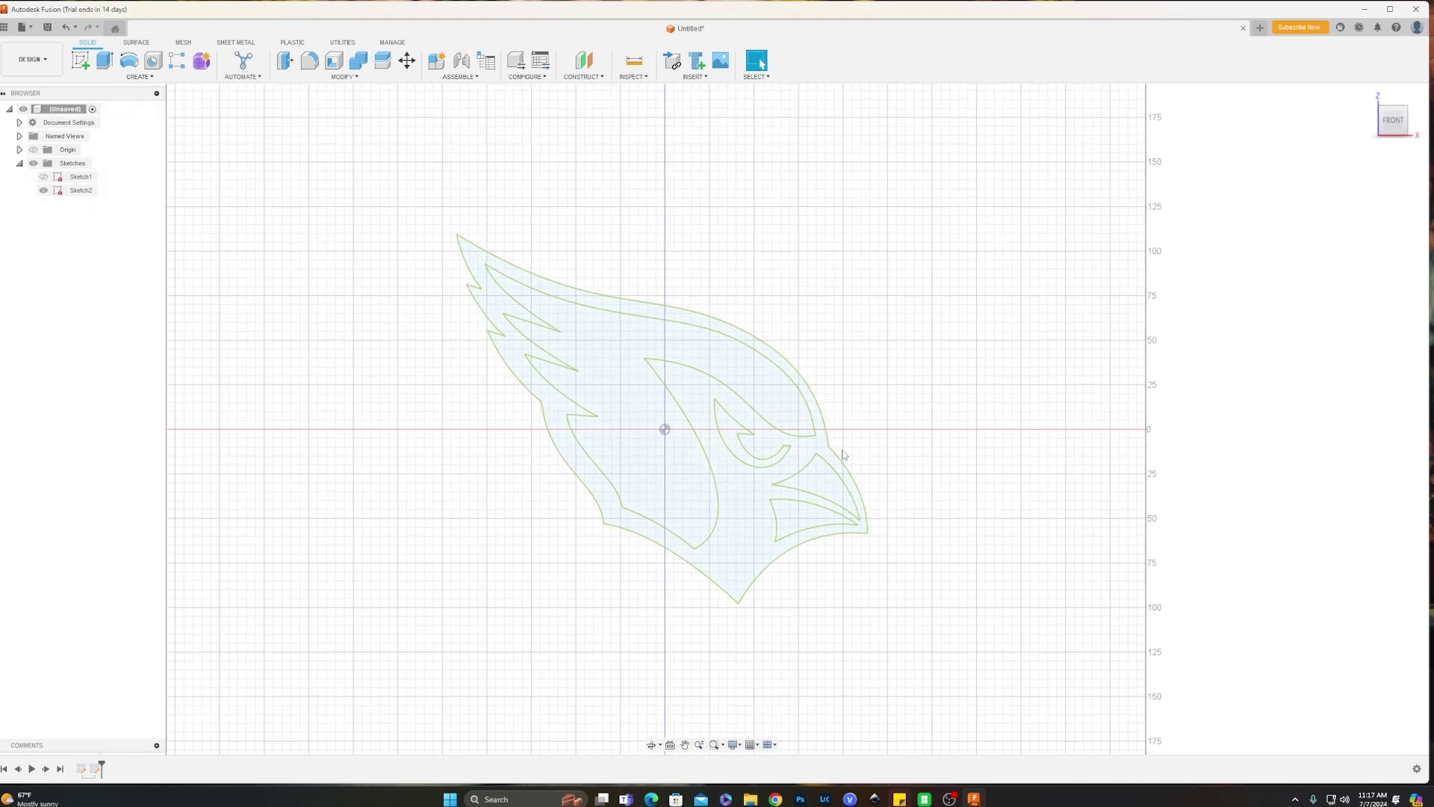
pyautogui.scroll(2, 634, 380)
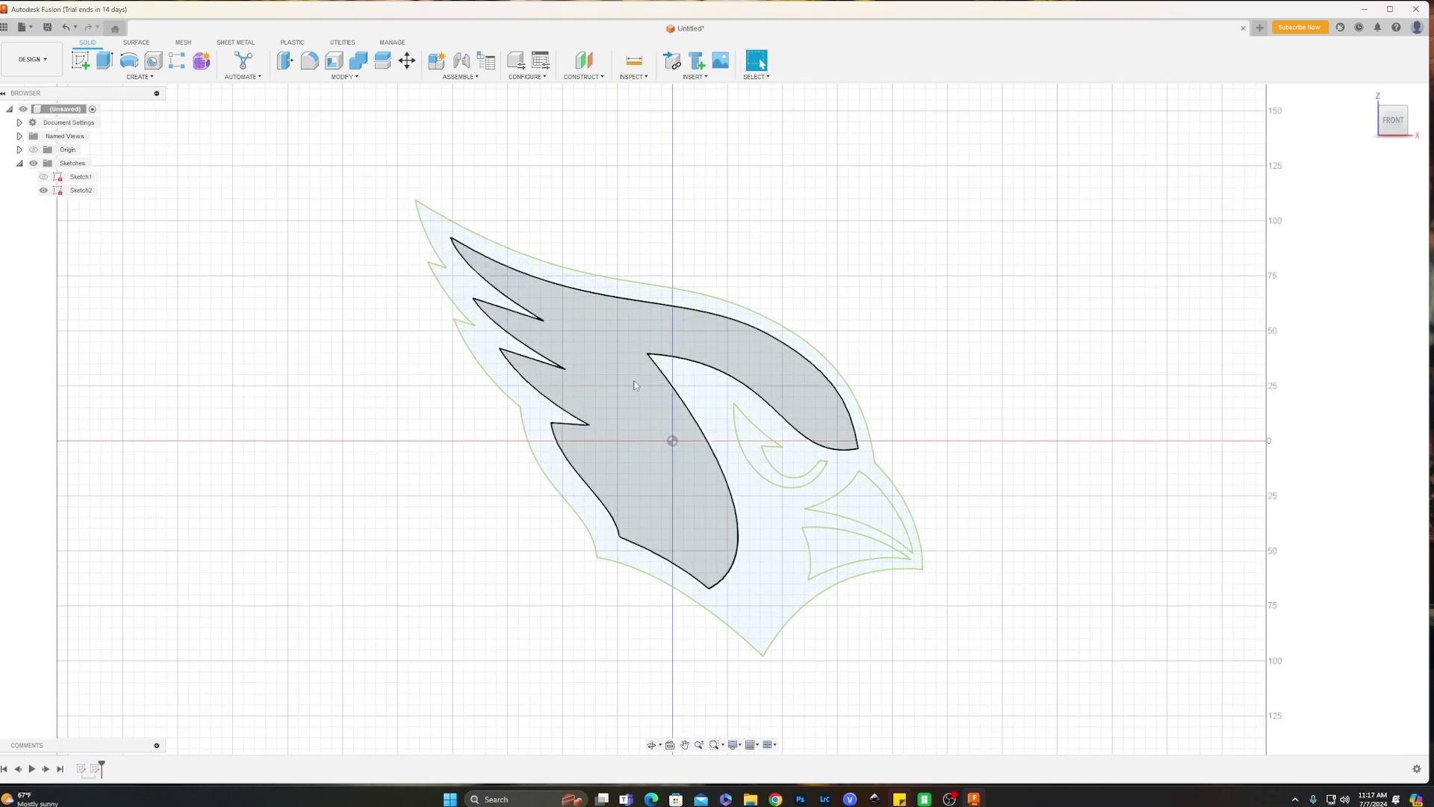
pyautogui.moveTo(695, 364); pyautogui.dragTo(646, 334, button='middle')
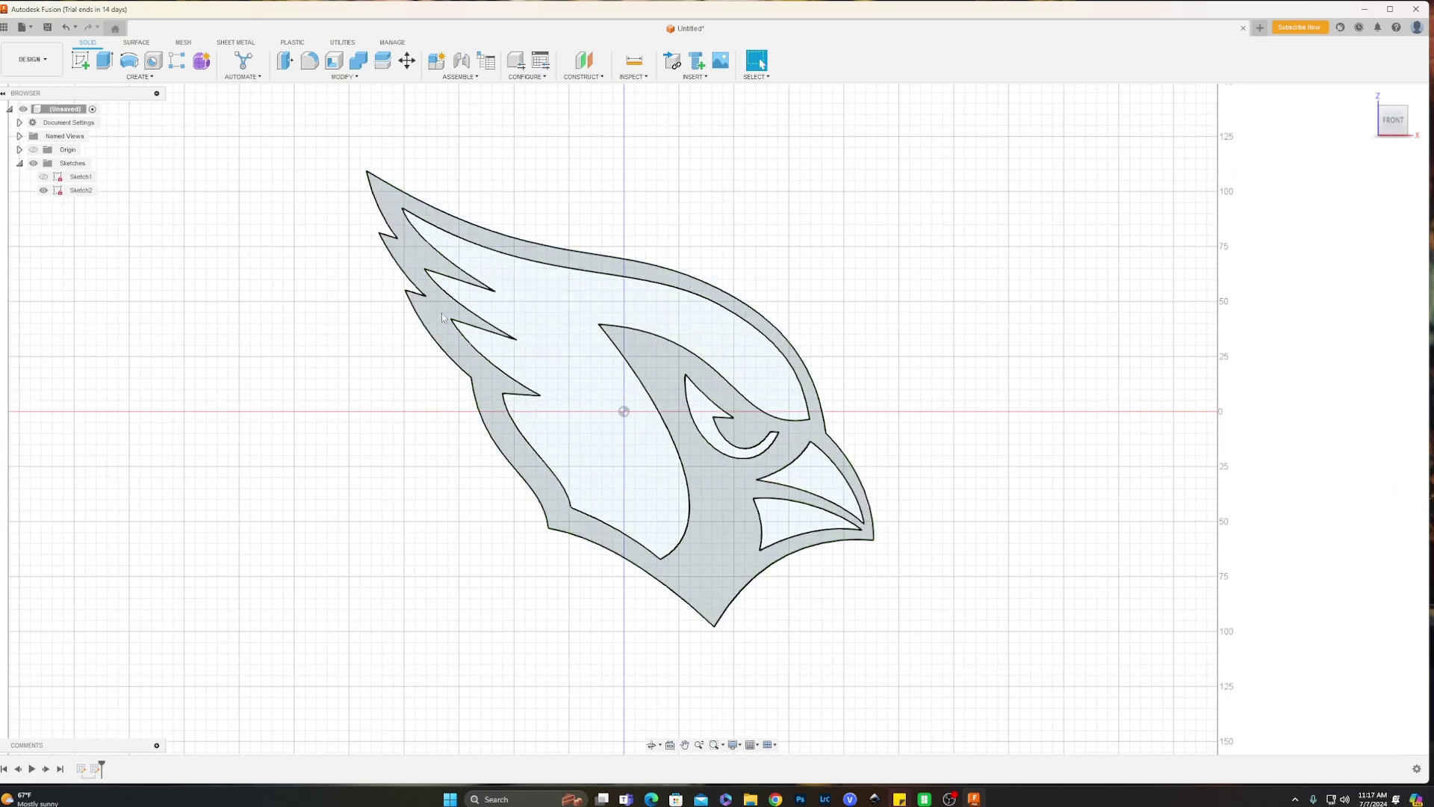
pyautogui.scroll(1, 474, 281)
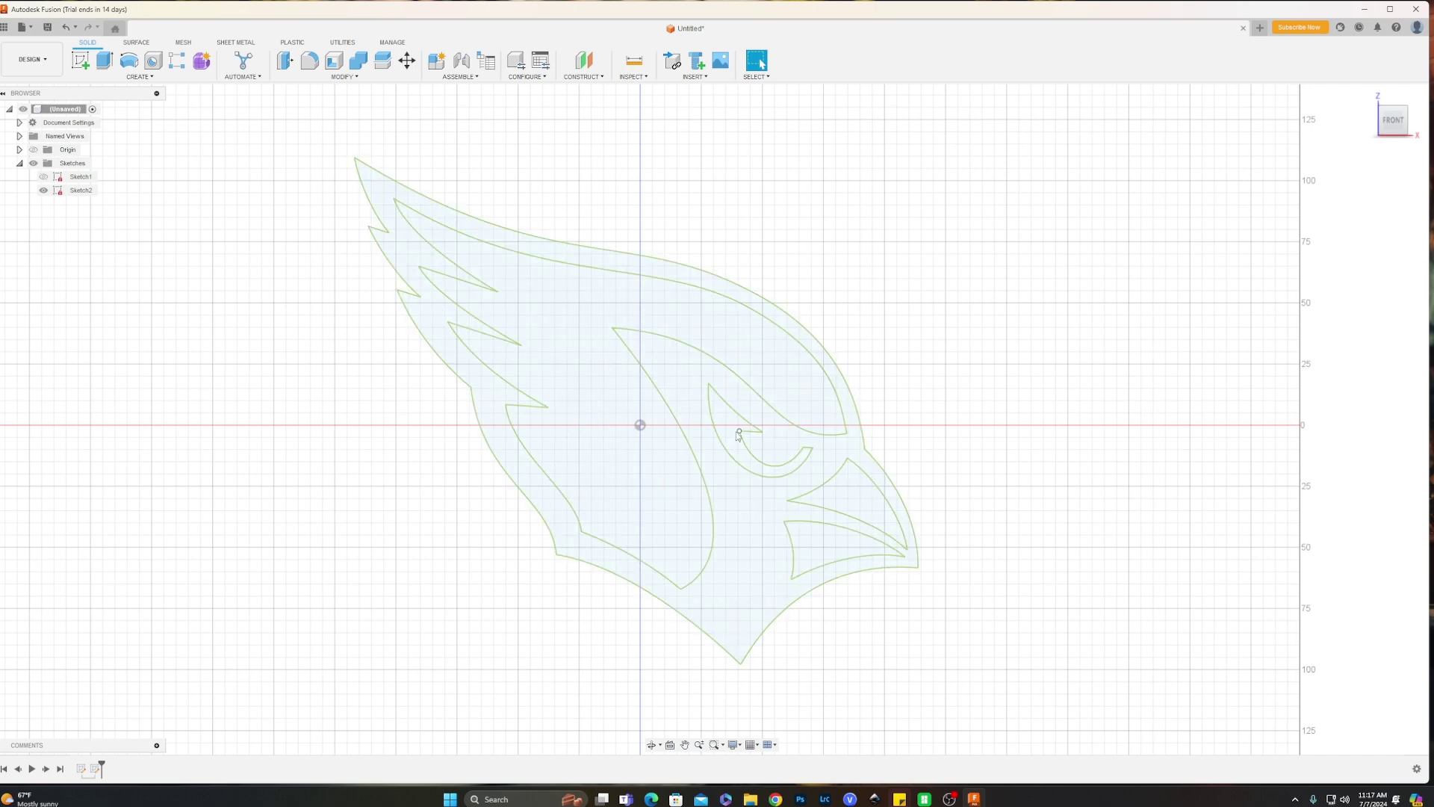
pyautogui.scroll(1, 778, 505)
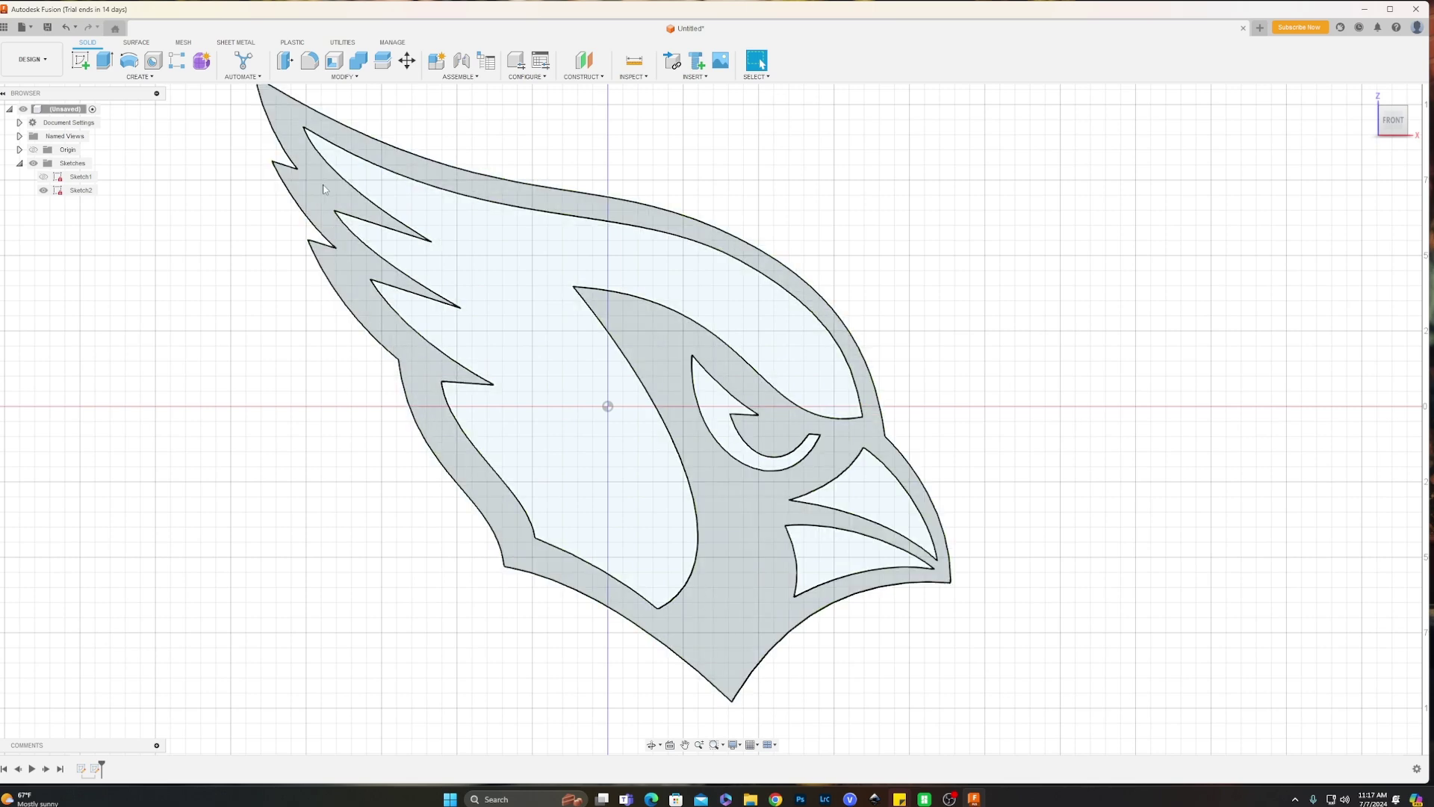
pyautogui.click(317, 192)
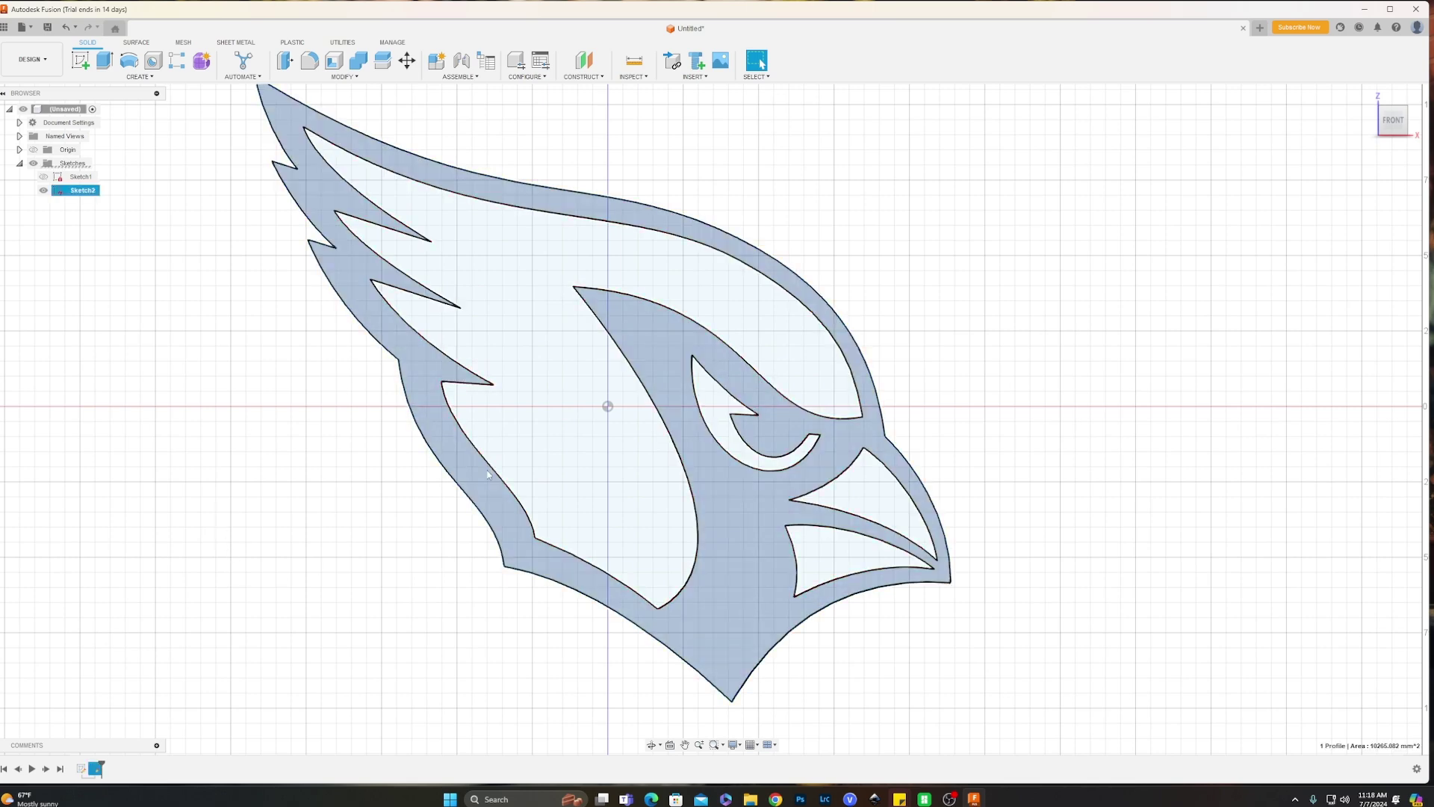
pyautogui.click(482, 487)
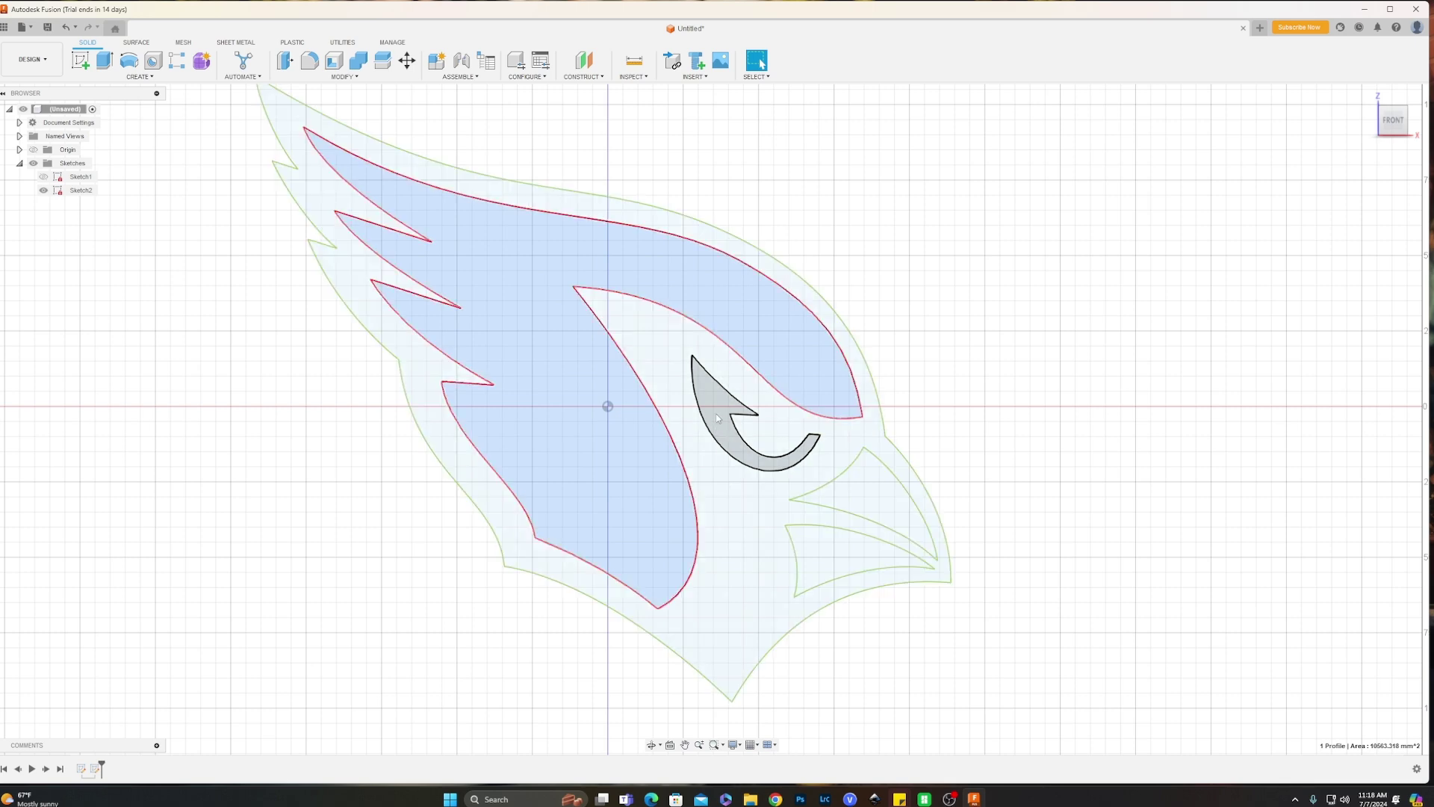
pyautogui.click(717, 419)
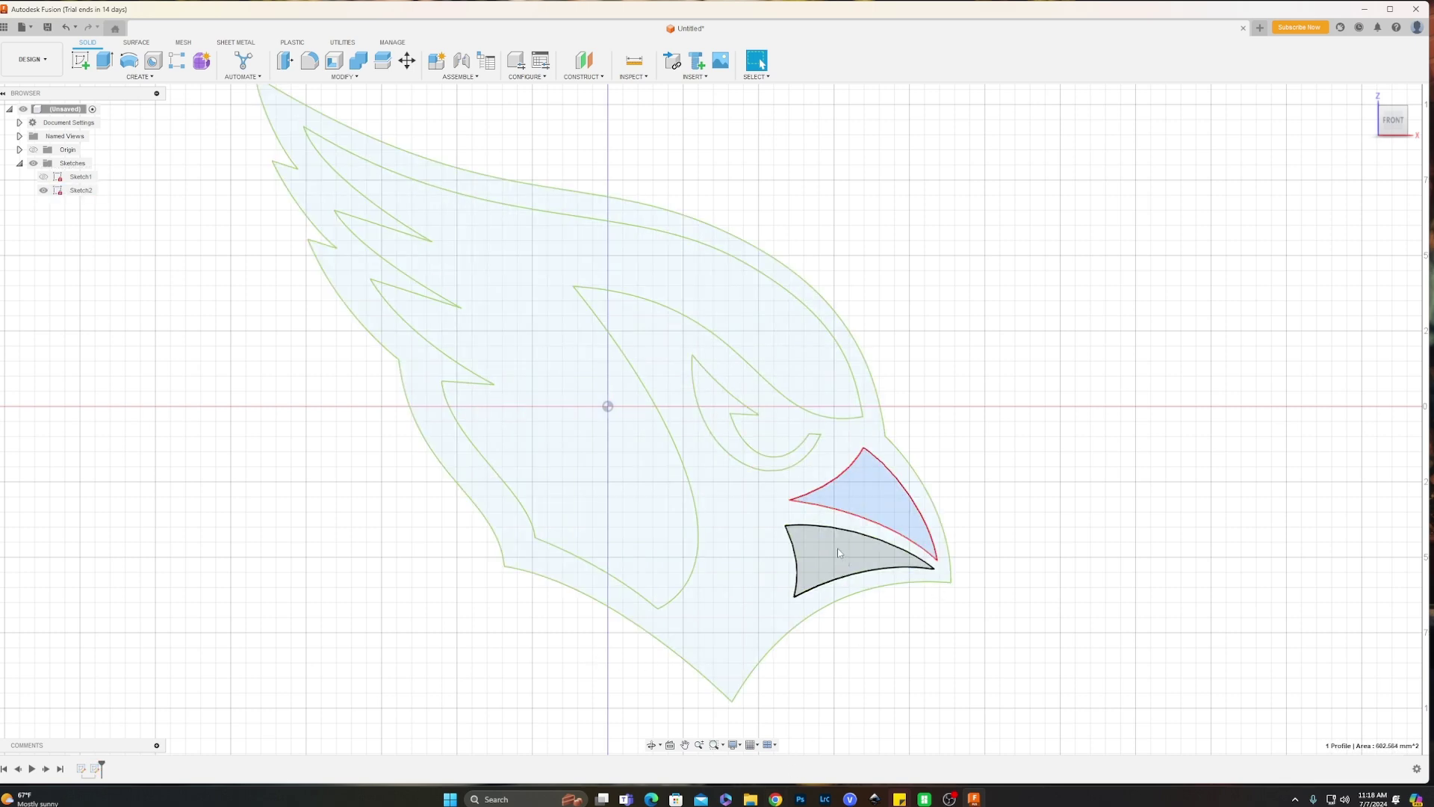
pyautogui.click(841, 551)
pyautogui.scroll(-2, 914, 596)
pyautogui.moveTo(967, 603)
pyautogui.mouseDown(button='middle')
pyautogui.moveTo(913, 576)
pyautogui.moveTo(937, 590)
pyautogui.mouseUp(button='middle')
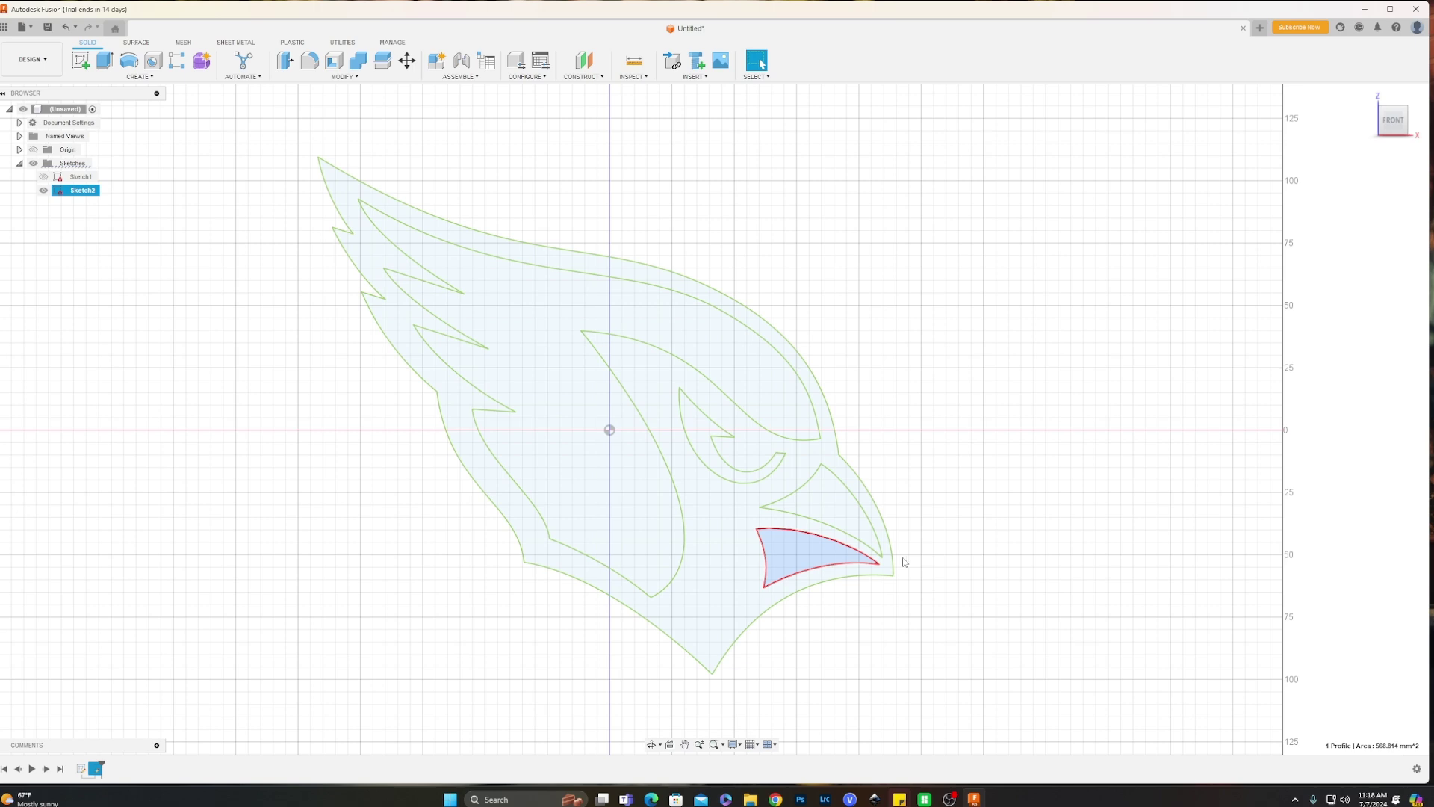
pyautogui.moveTo(1034, 575)
pyautogui.mouseDown(button='middle')
pyautogui.moveTo(1011, 550)
pyautogui.moveTo(931, 546)
pyautogui.moveTo(982, 557)
pyautogui.mouseUp(button='middle')
pyautogui.scroll(-2, 1011, 551)
pyautogui.scroll(1, 931, 545)
pyautogui.press('Escape')
pyautogui.moveTo(964, 510); pyautogui.dragTo(972, 489, button='middle')
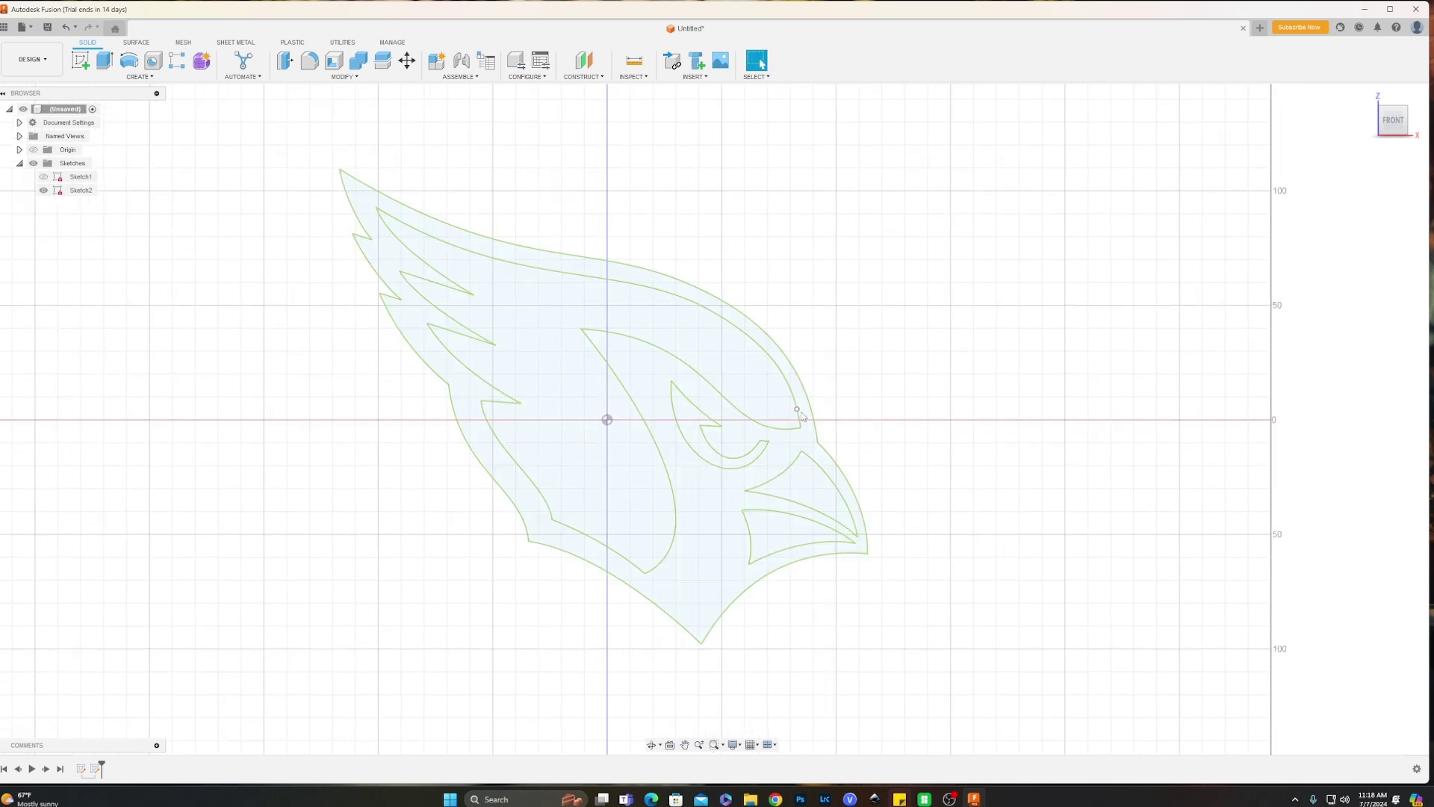
# Reopen the logo sketch for editing and select the entire outer outline of the Cardinals head.
pyautogui.rightClick(78, 192)
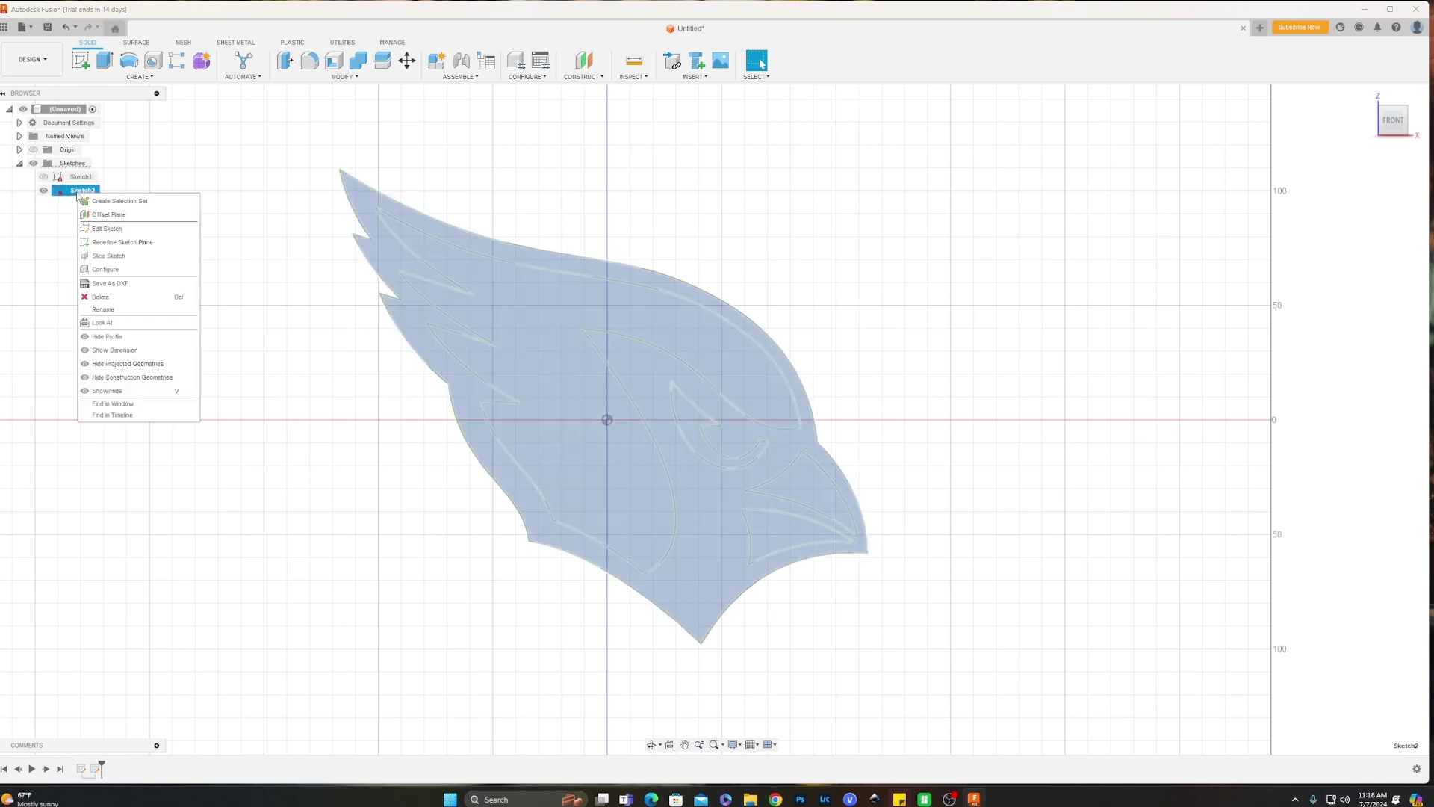
pyautogui.click(105, 230)
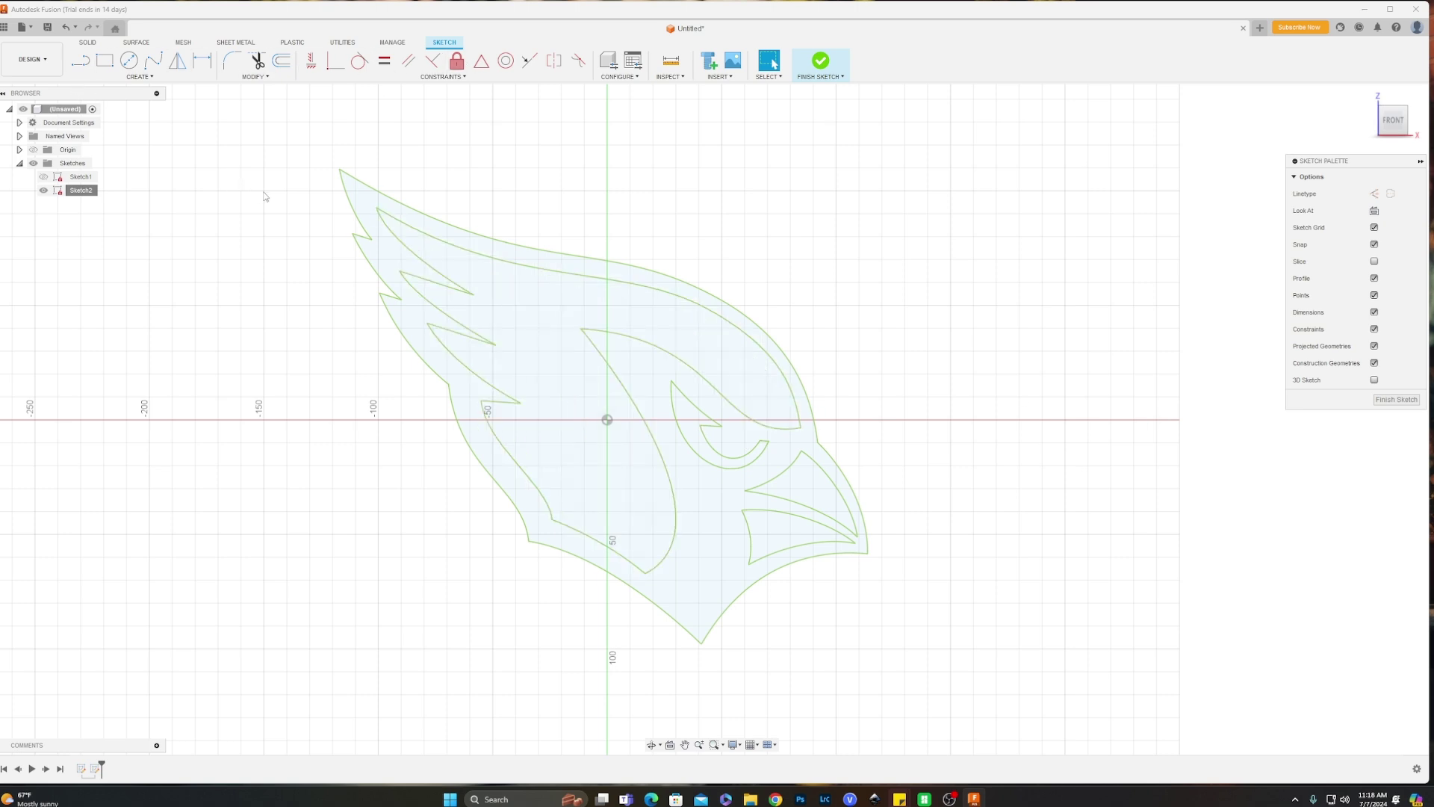
pyautogui.doubleClick(517, 247)
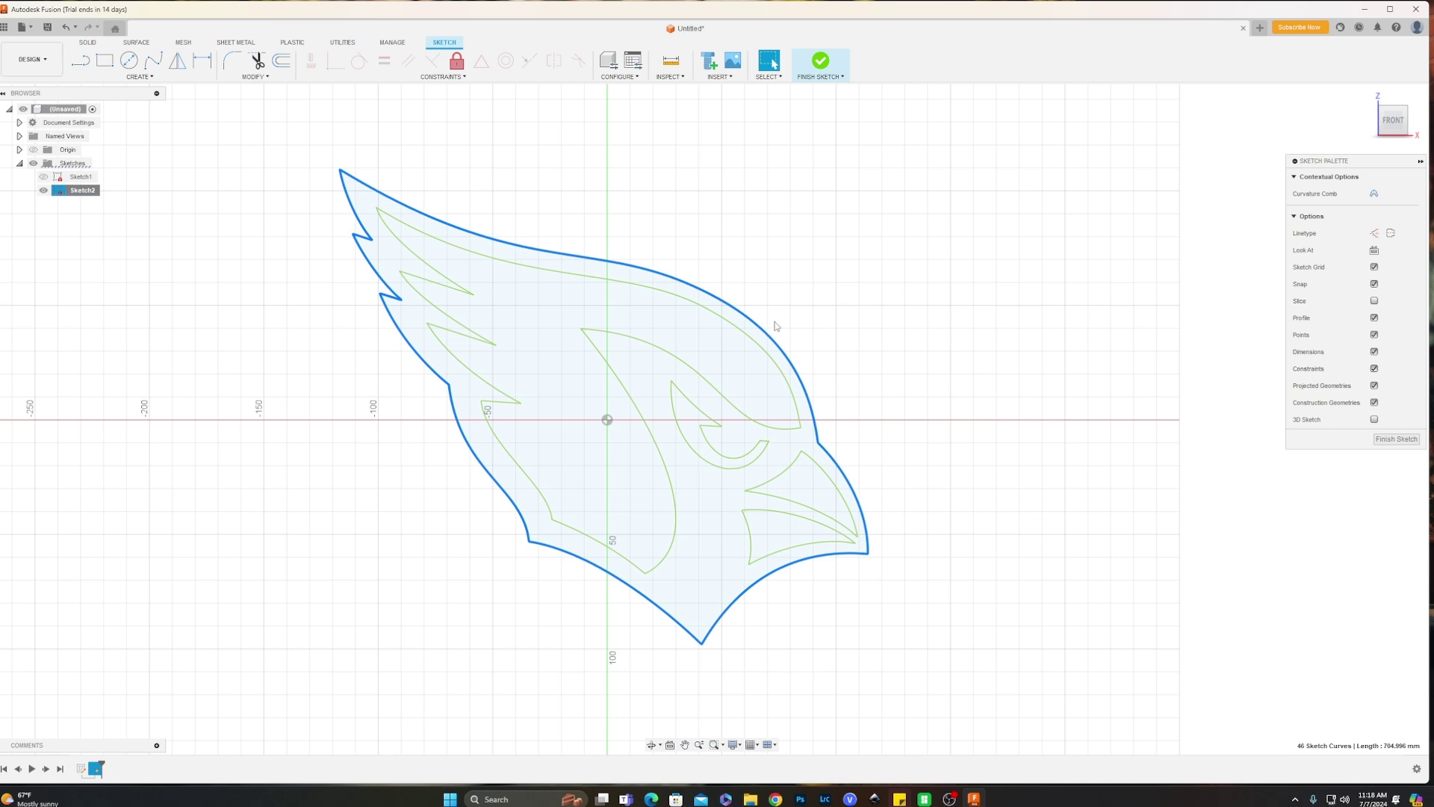
pyautogui.moveTo(811, 318); pyautogui.dragTo(792, 323, button='middle')
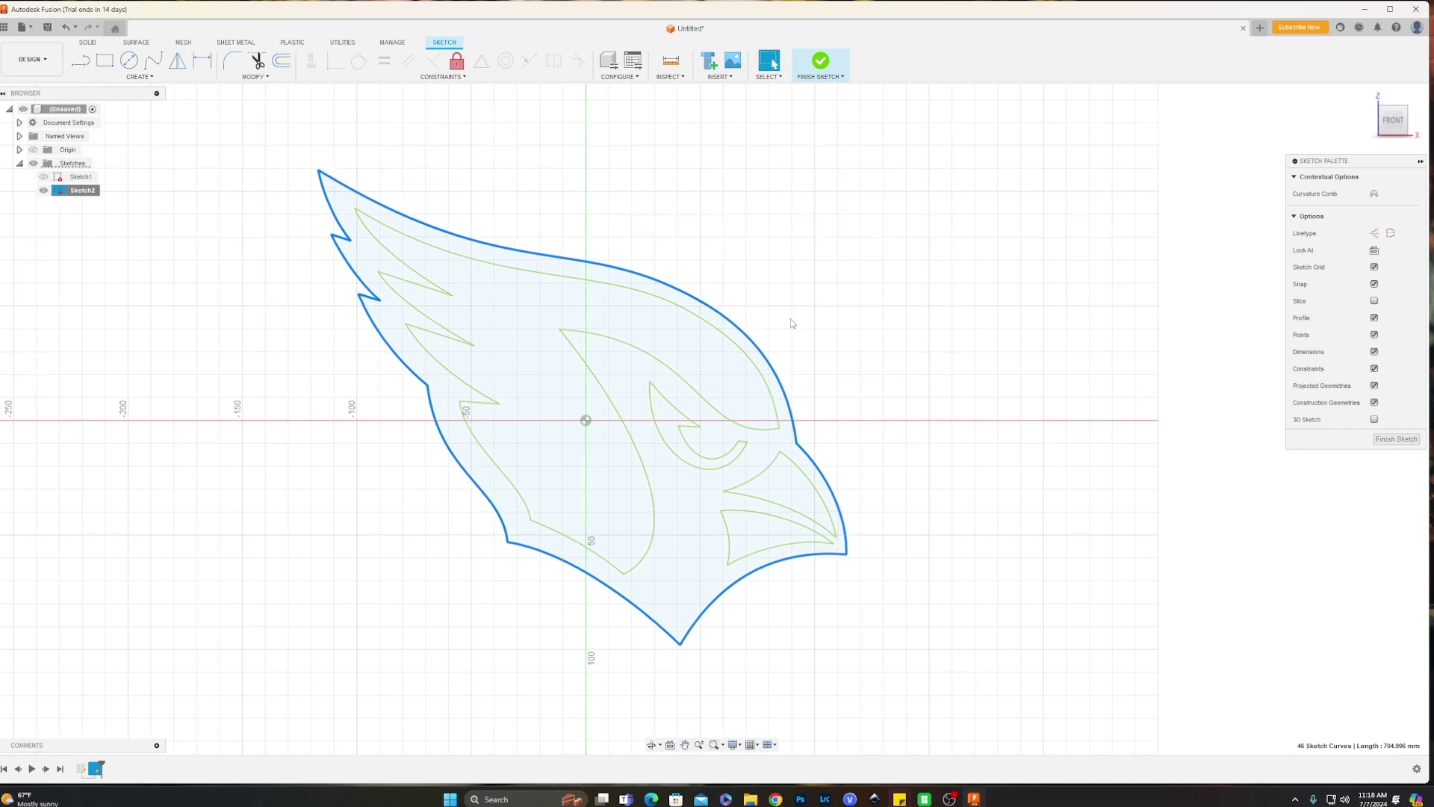
# Start an outward offset of the logo's outer outline and set its distance to 2.5 mm.
pyautogui.click(286, 66)
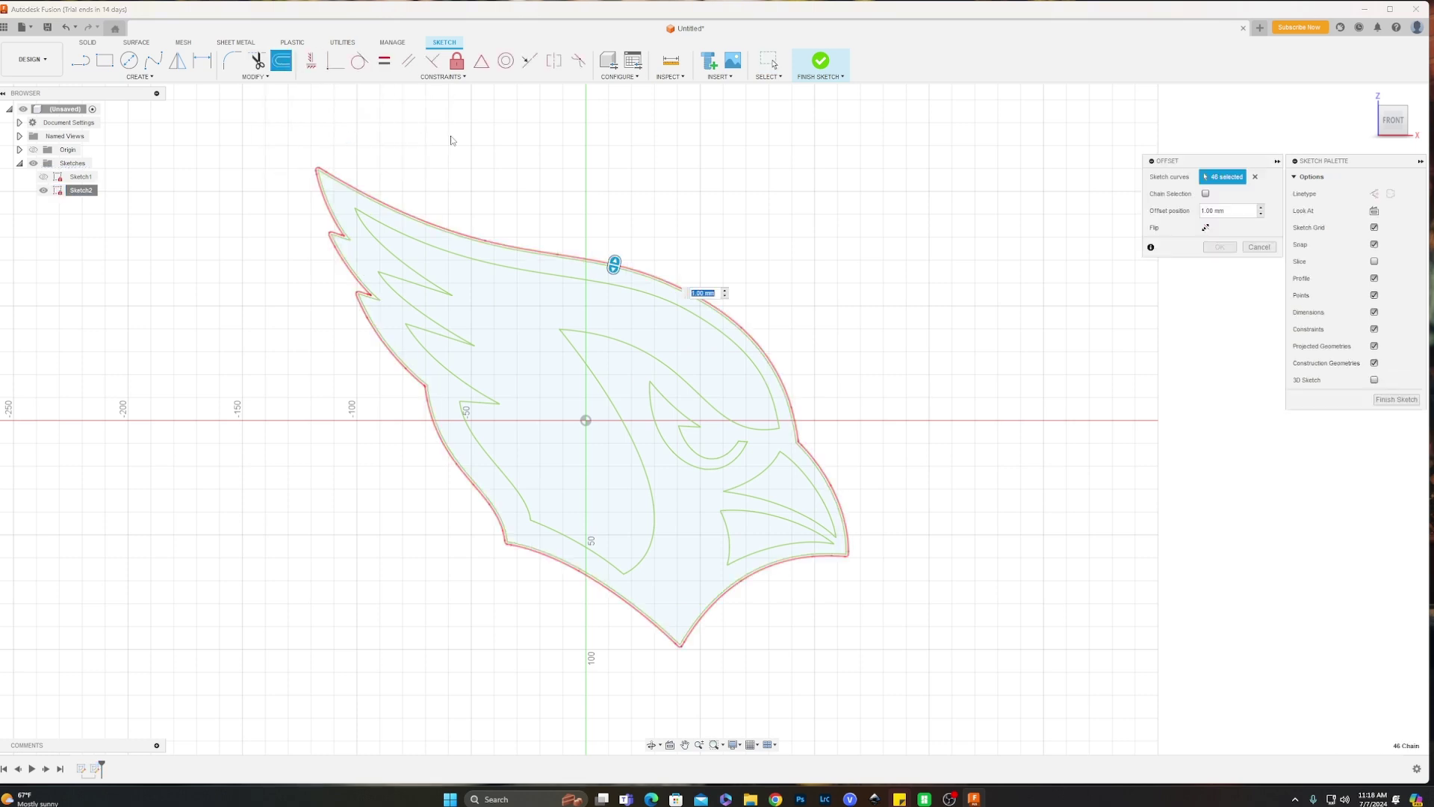
pyautogui.moveTo(612, 264)
pyautogui.mouseDown()
pyautogui.moveTo(624, 233)
pyautogui.moveTo(611, 268)
pyautogui.moveTo(616, 250)
pyautogui.mouseUp()
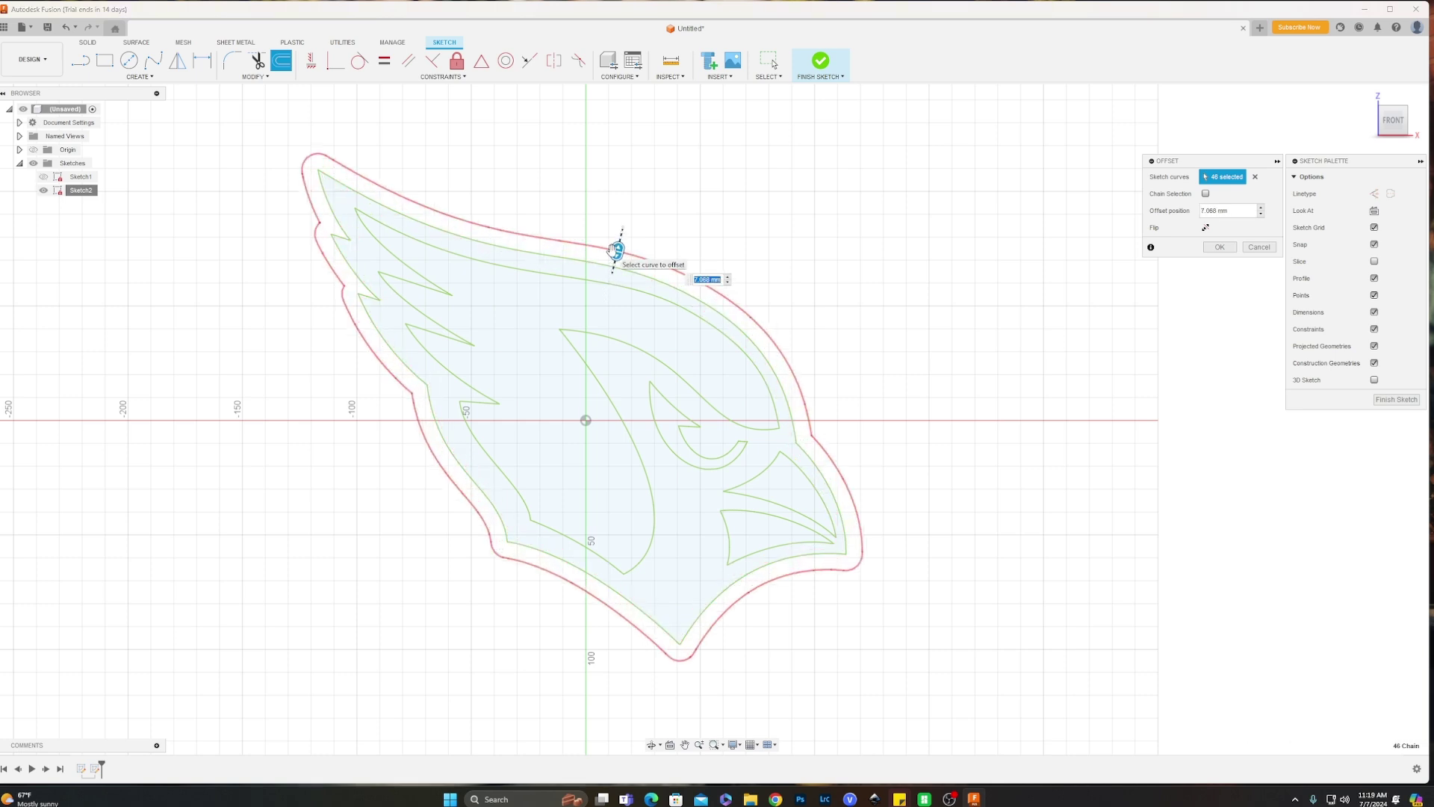
pyautogui.moveTo(617, 250); pyautogui.dragTo(615, 259)
pyautogui.write('5')
pyautogui.scroll(2, 607, 262)
pyautogui.scroll(2, 605, 264)
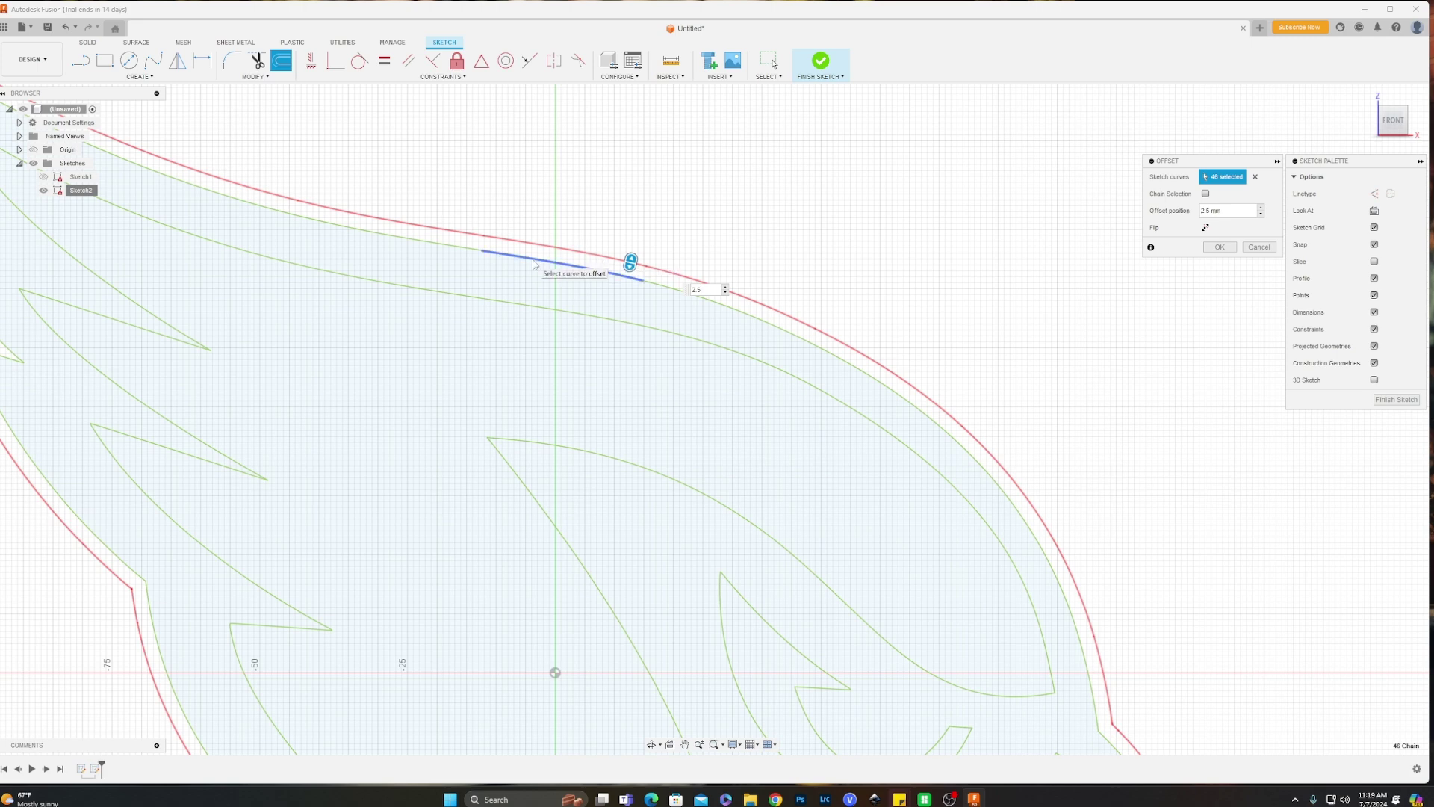
pyautogui.scroll(-3, 590, 281)
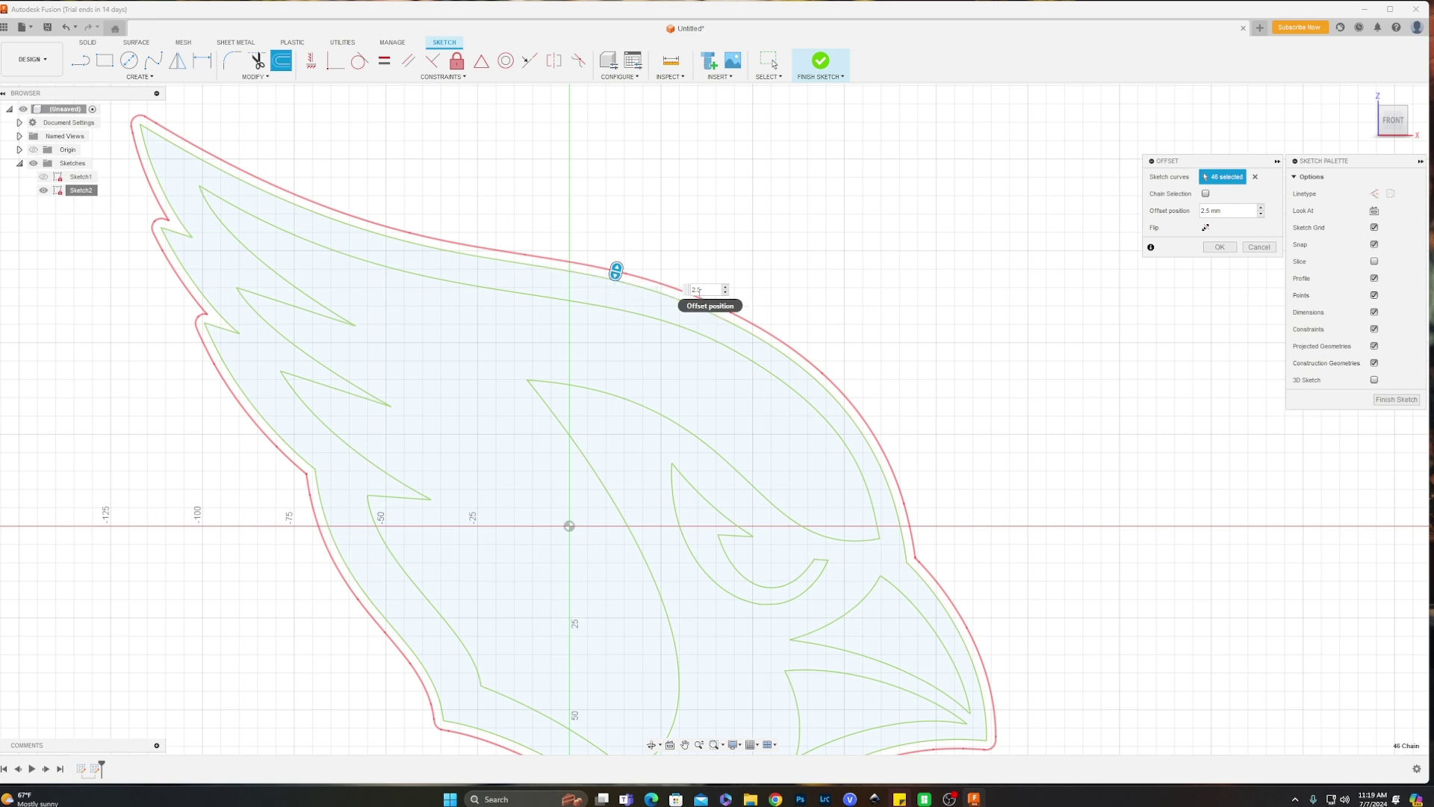
pyautogui.moveTo(772, 393); pyautogui.dragTo(713, 340, button='middle')
# Turn on chain selection for the outline offset and accept it.
pyautogui.click(1205, 194)
pyautogui.scroll(-1, 915, 415)
pyautogui.moveTo(933, 404); pyautogui.dragTo(986, 321, button='middle')
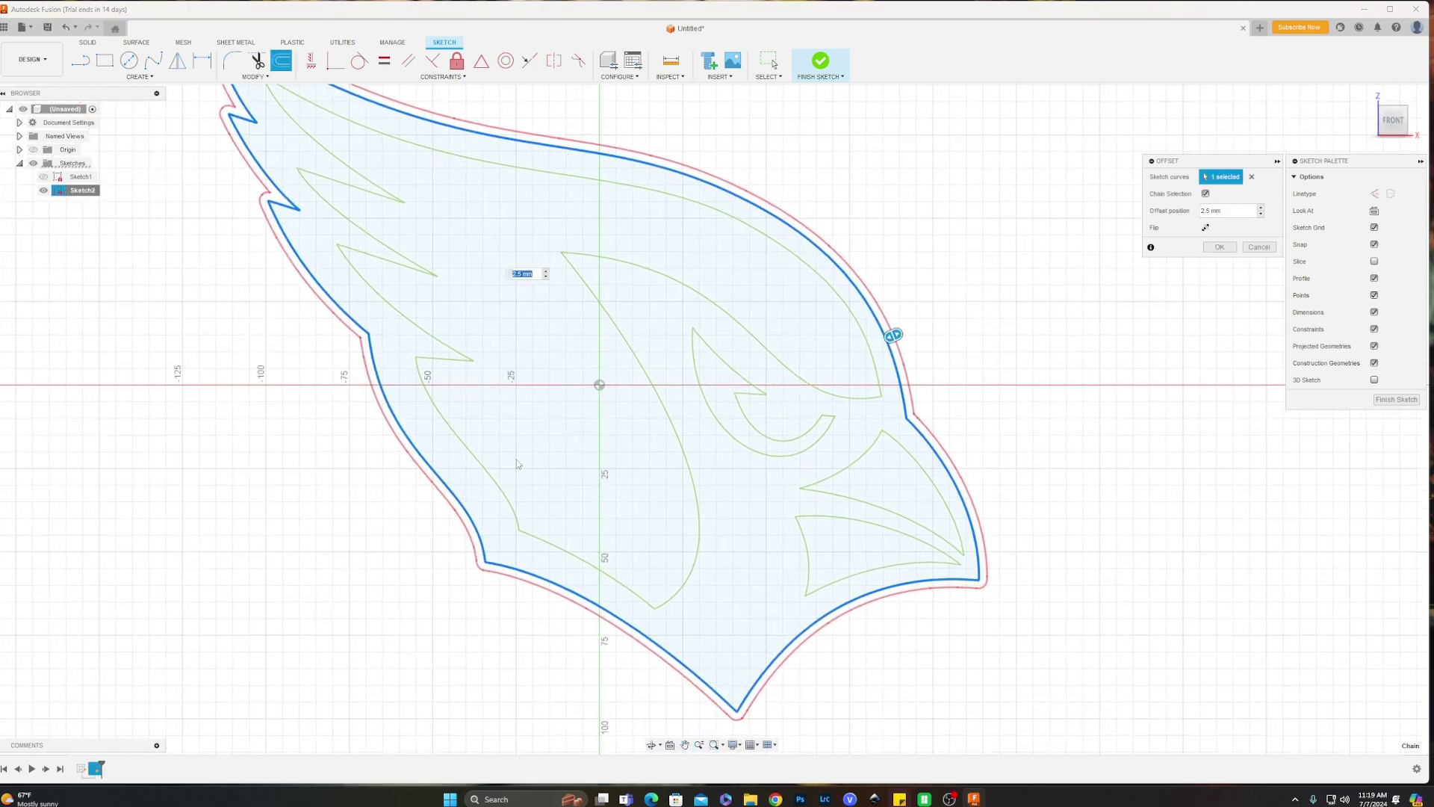
pyautogui.moveTo(529, 349); pyautogui.dragTo(485, 393, button='middle')
pyautogui.scroll(-1, 523, 381)
pyautogui.moveTo(661, 359); pyautogui.dragTo(716, 381, button='middle')
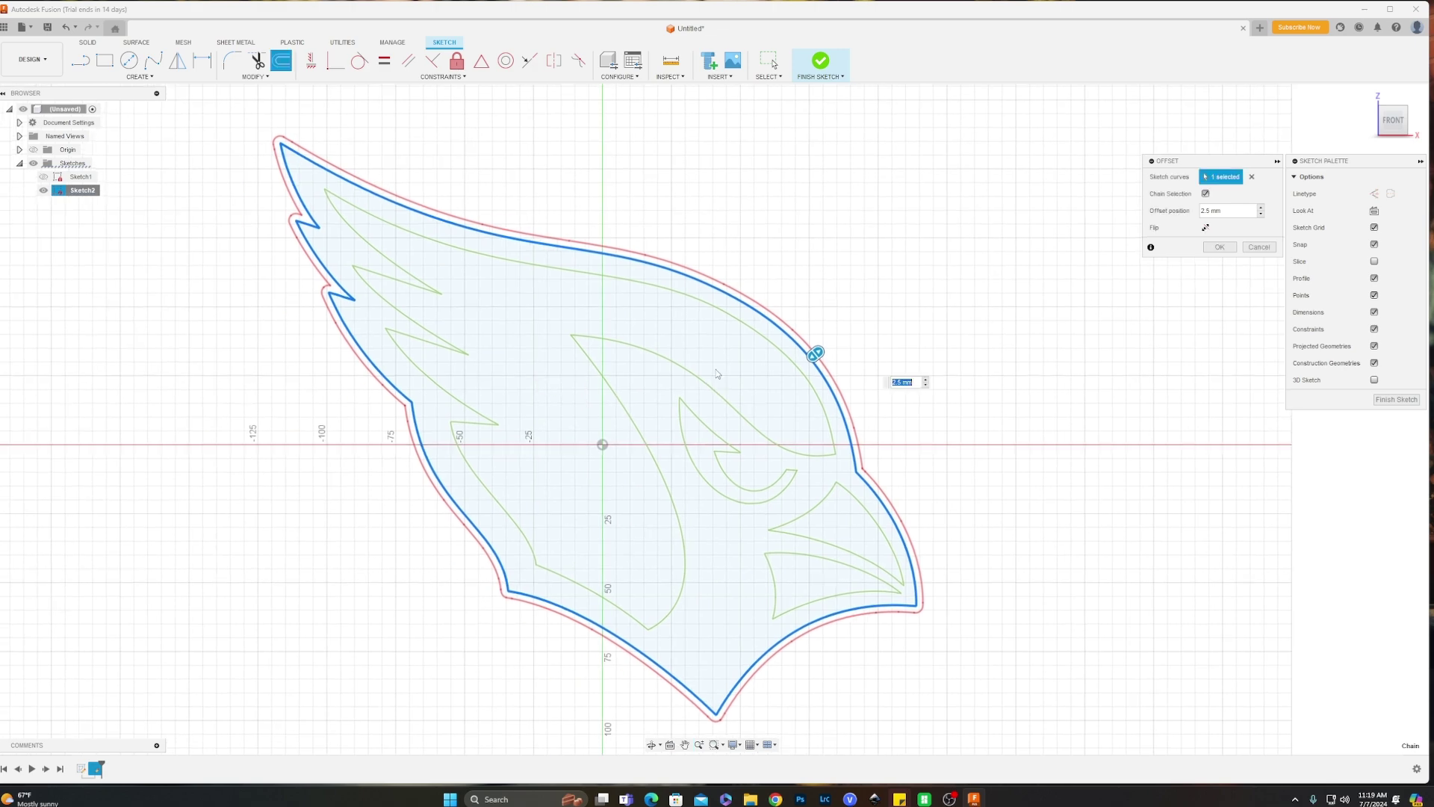
pyautogui.click(1219, 247)
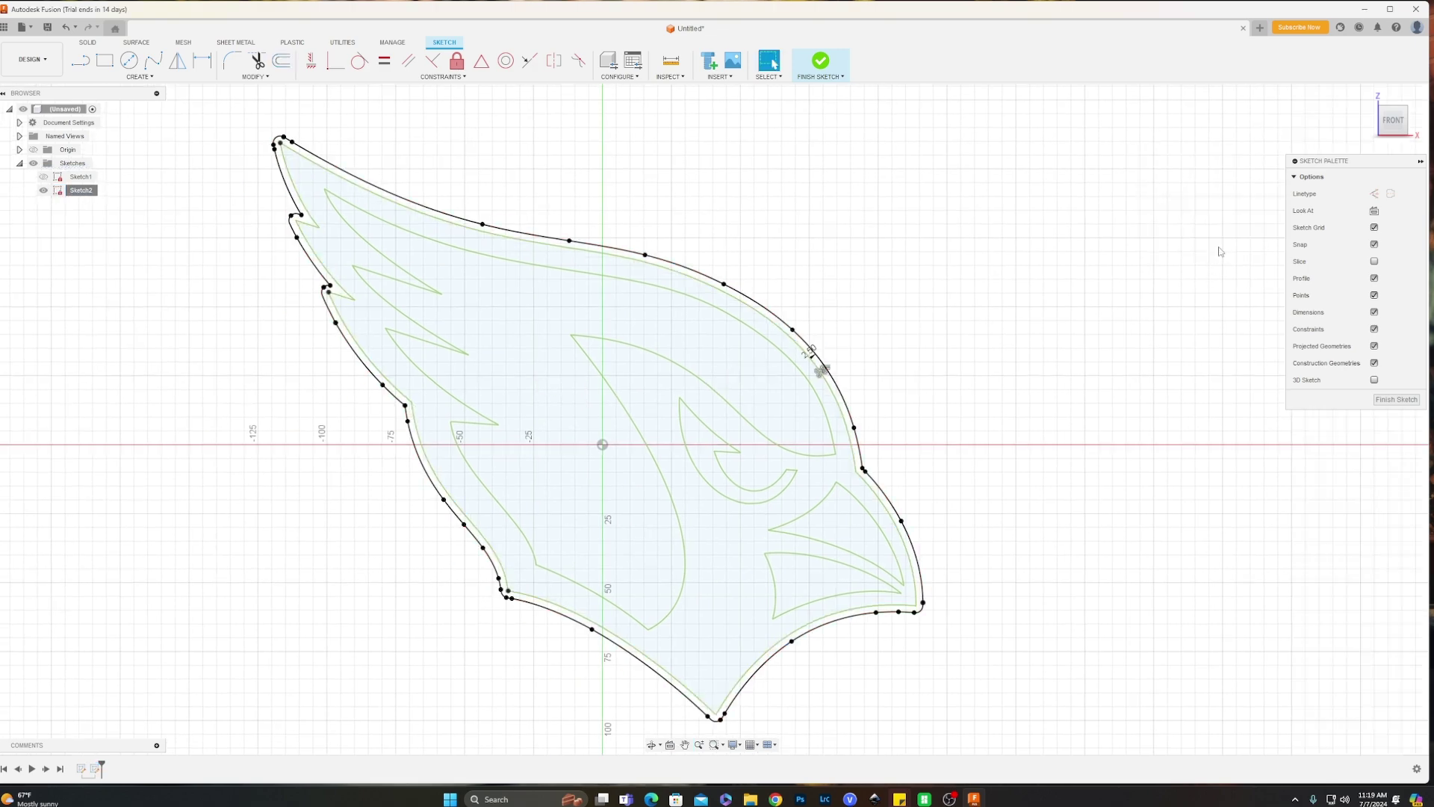
# Fillet the sharp corner of the offset outline at the second feather notch with a 0.50 mm radius.
pyautogui.scroll(-1, 919, 351)
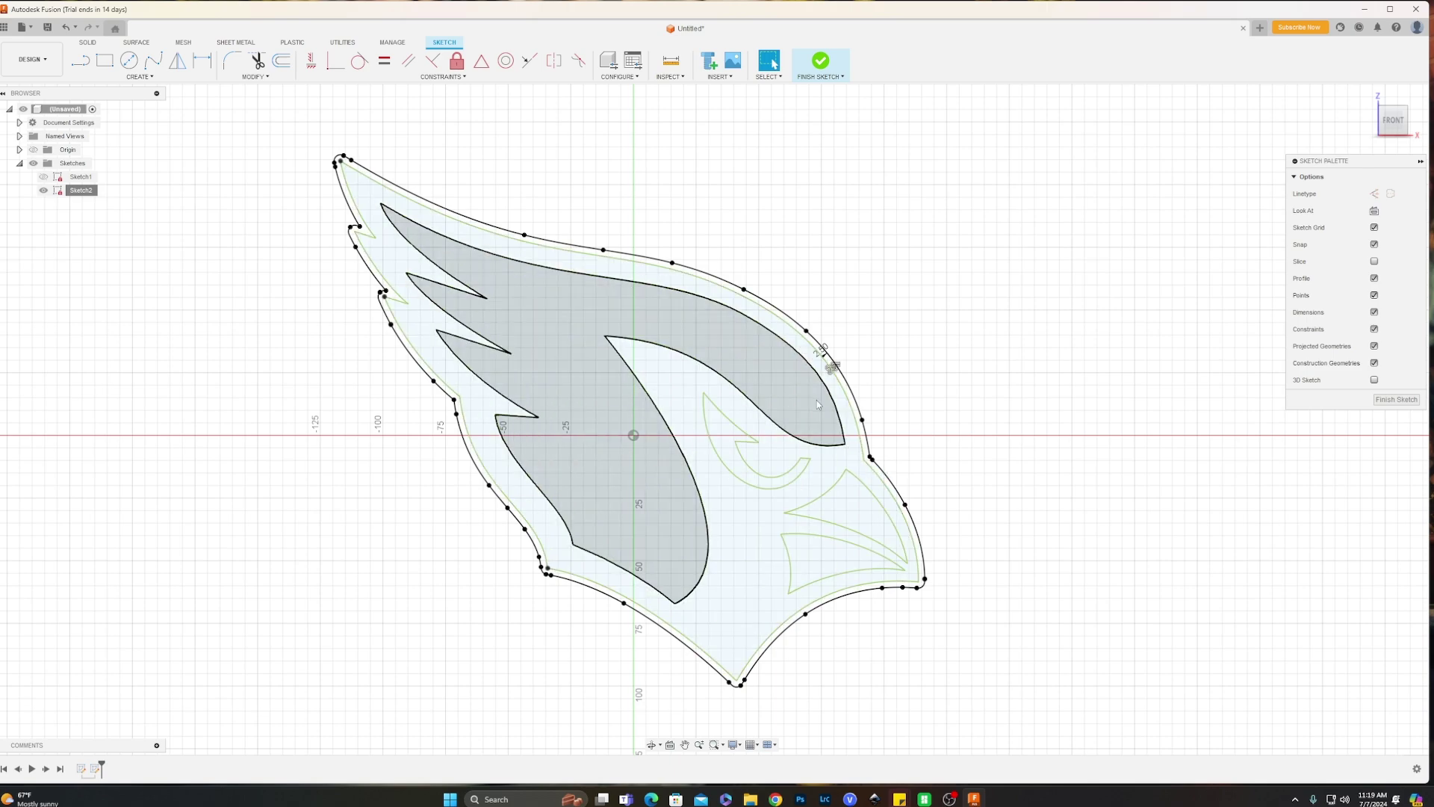
pyautogui.scroll(5, 368, 297)
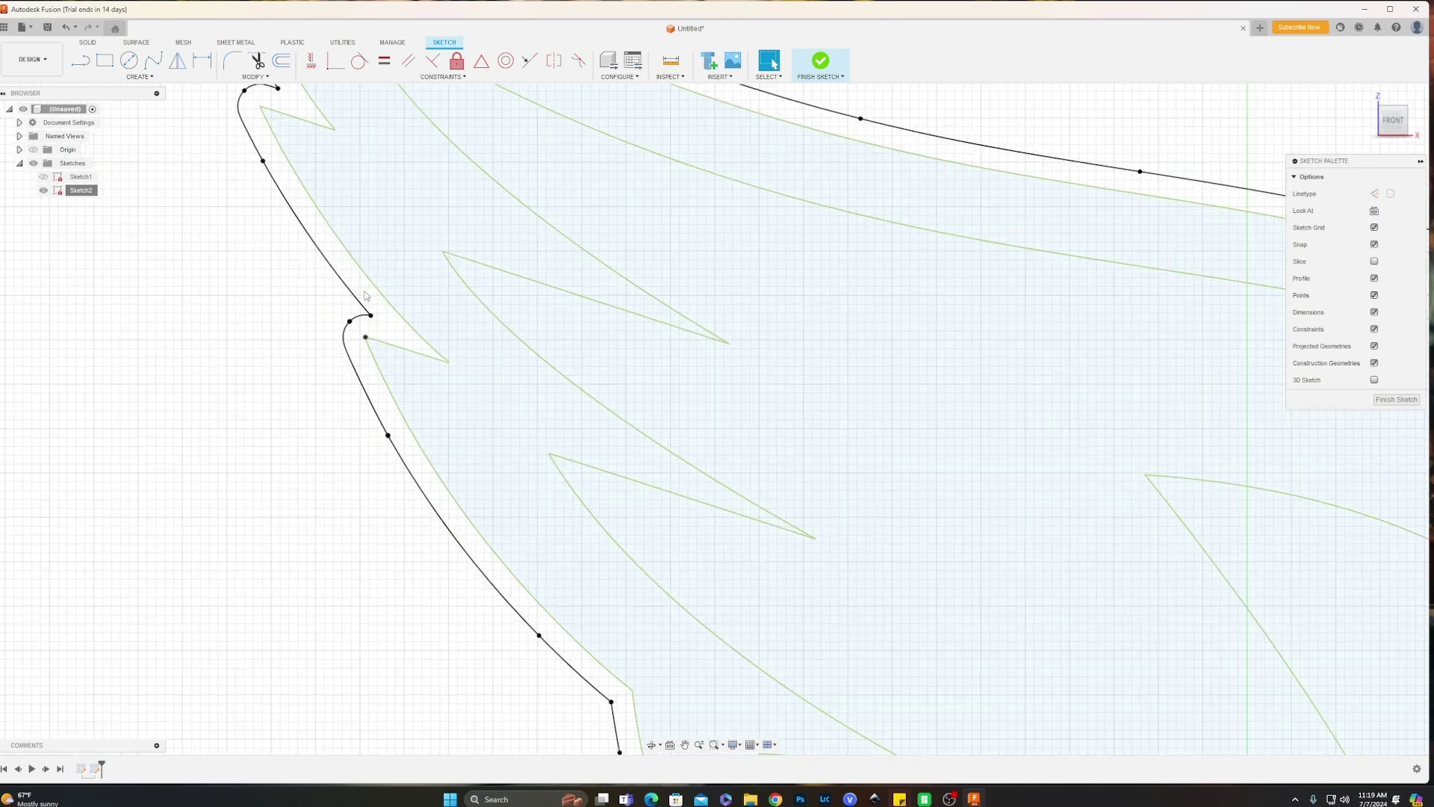
pyautogui.scroll(1, 365, 292)
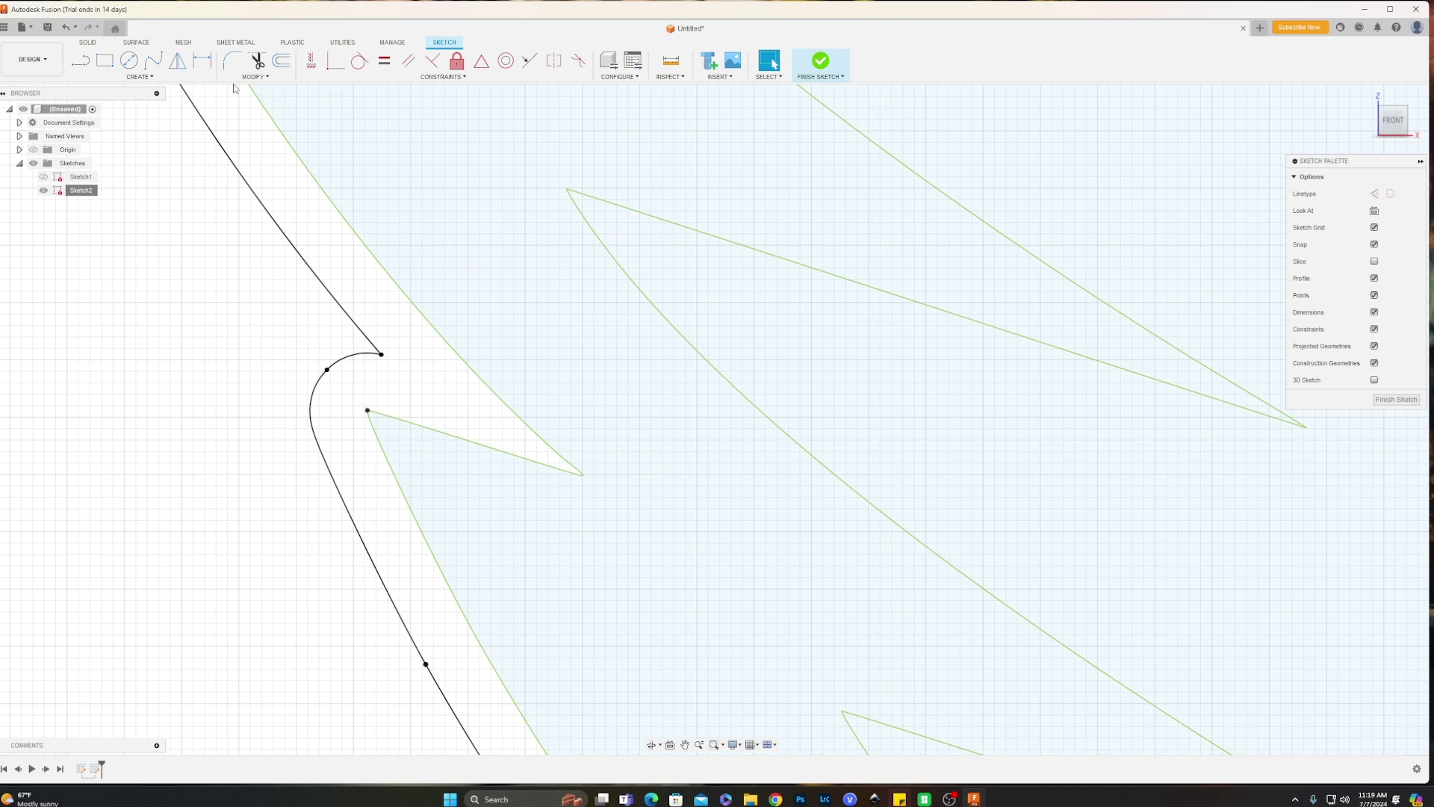
pyautogui.click(232, 61)
pyautogui.click(382, 355)
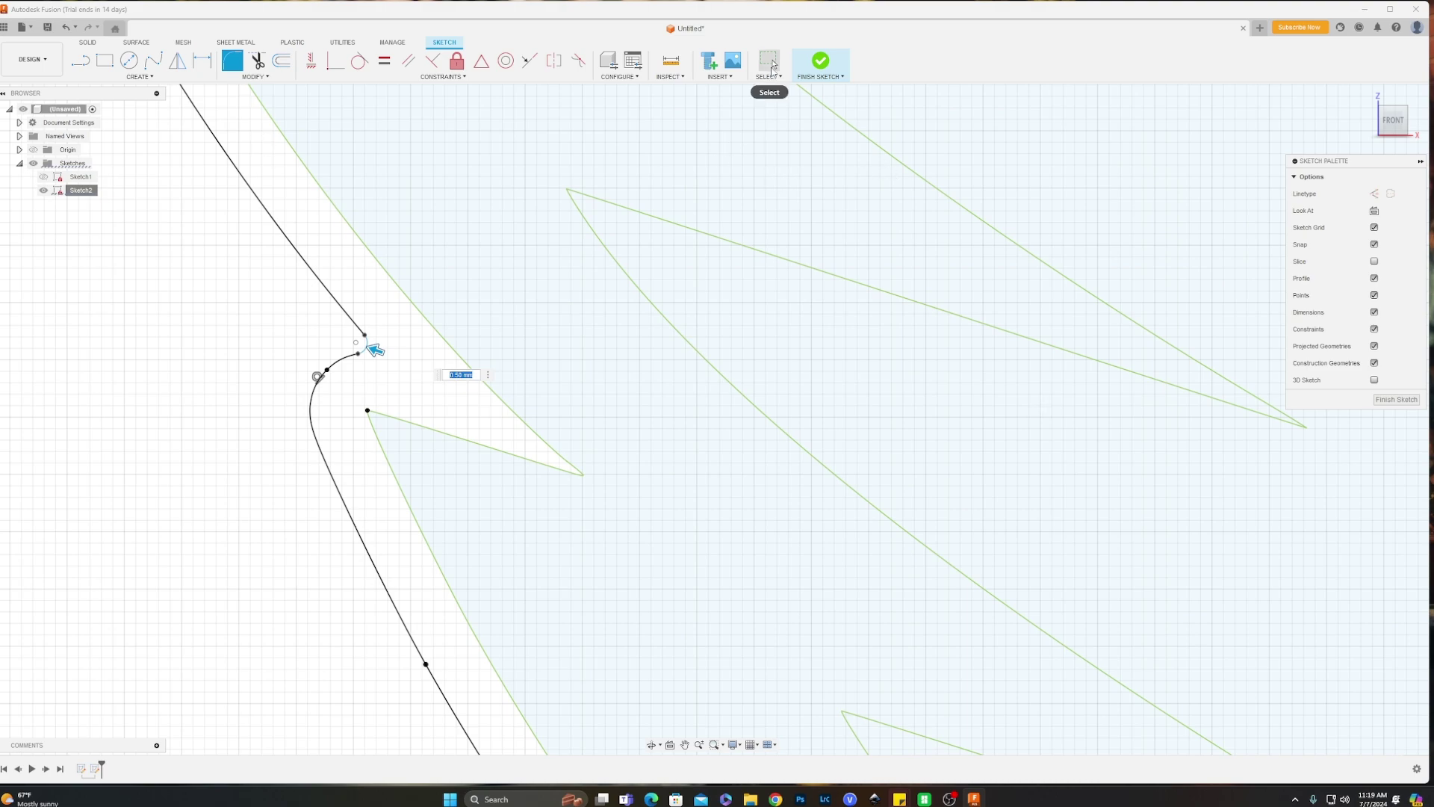
pyautogui.click(769, 62)
# Examine the offset outline around the feathers, crest, beak and neck to find where its profile is not closed.
pyautogui.scroll(-5, 548, 338)
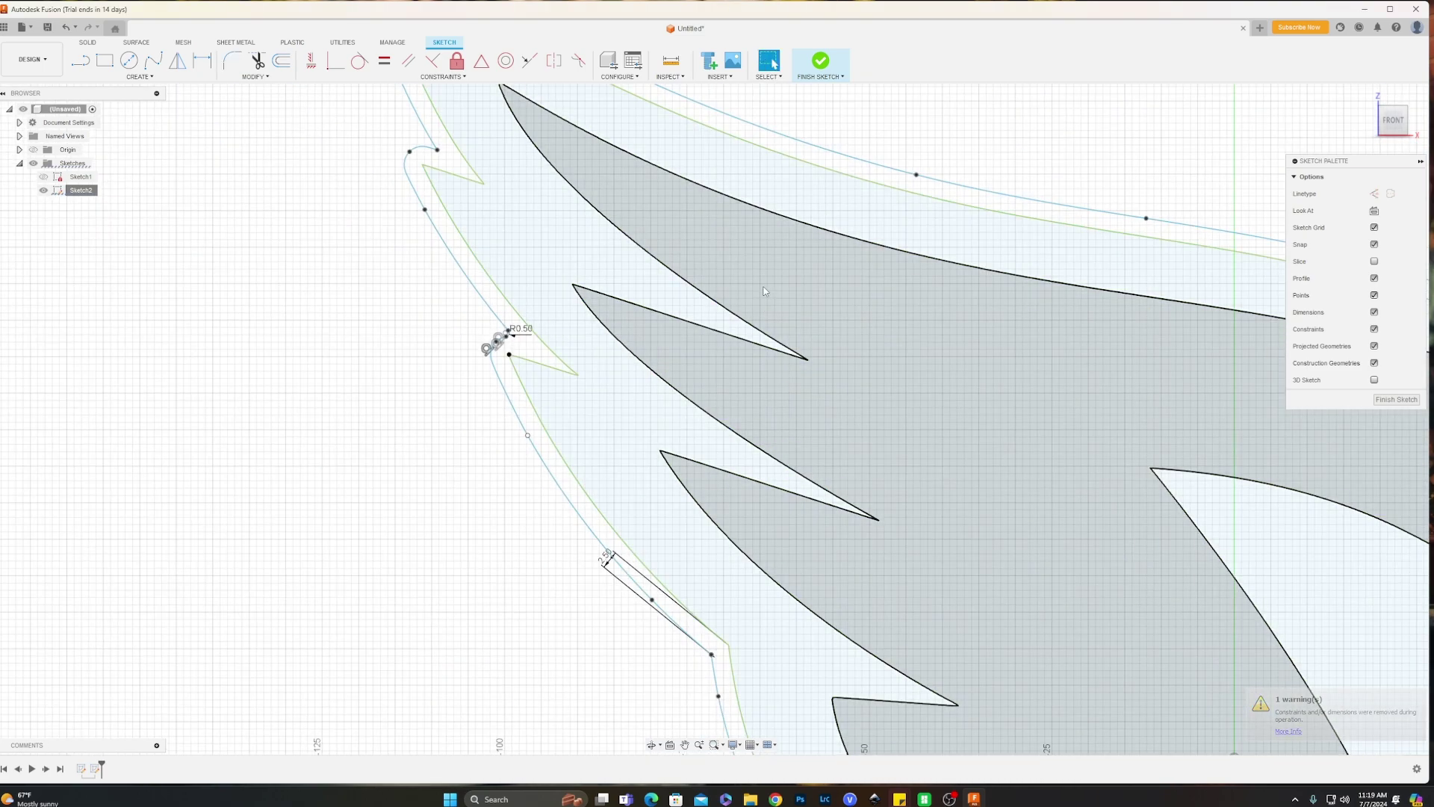
pyautogui.scroll(-5, 884, 285)
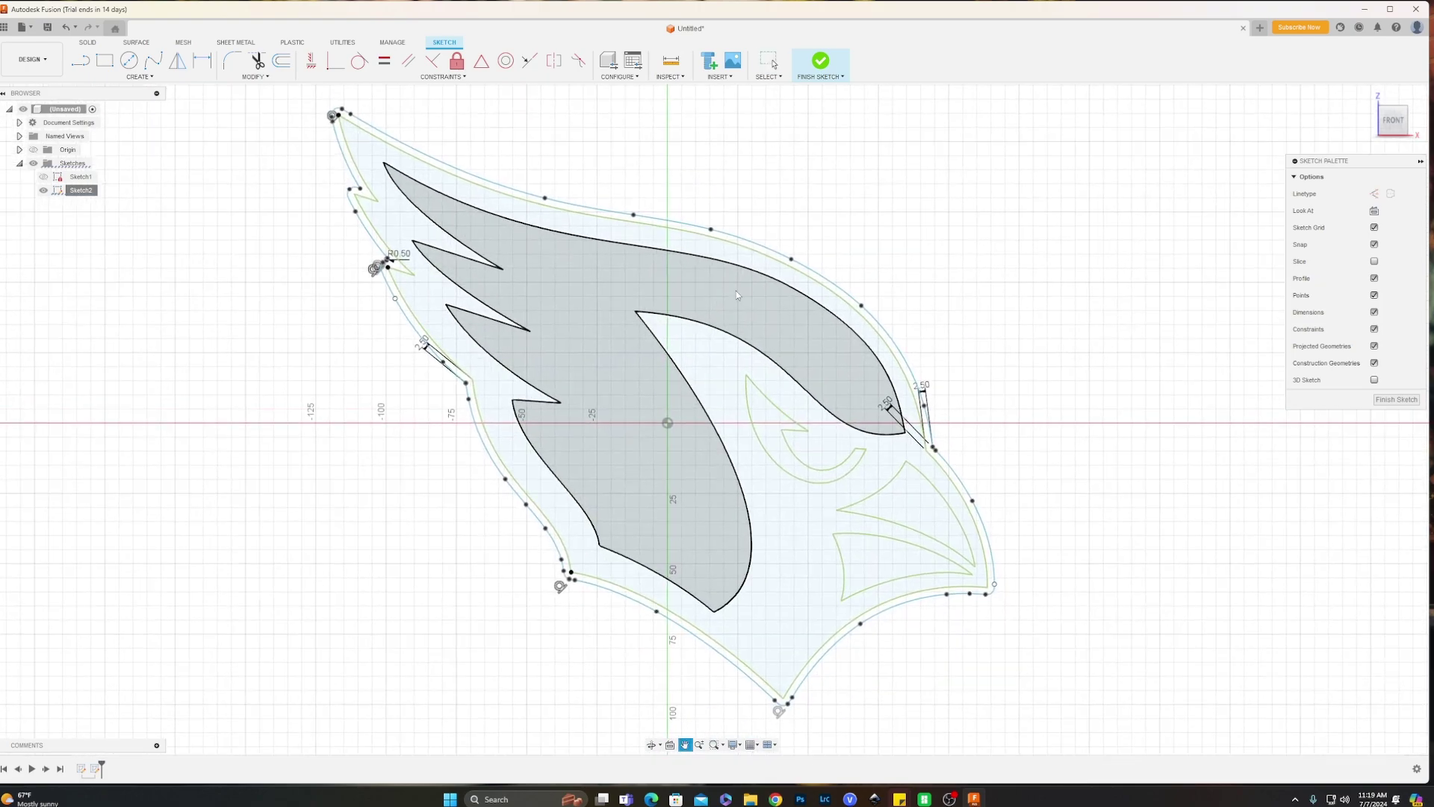
pyautogui.scroll(7, 680, 293)
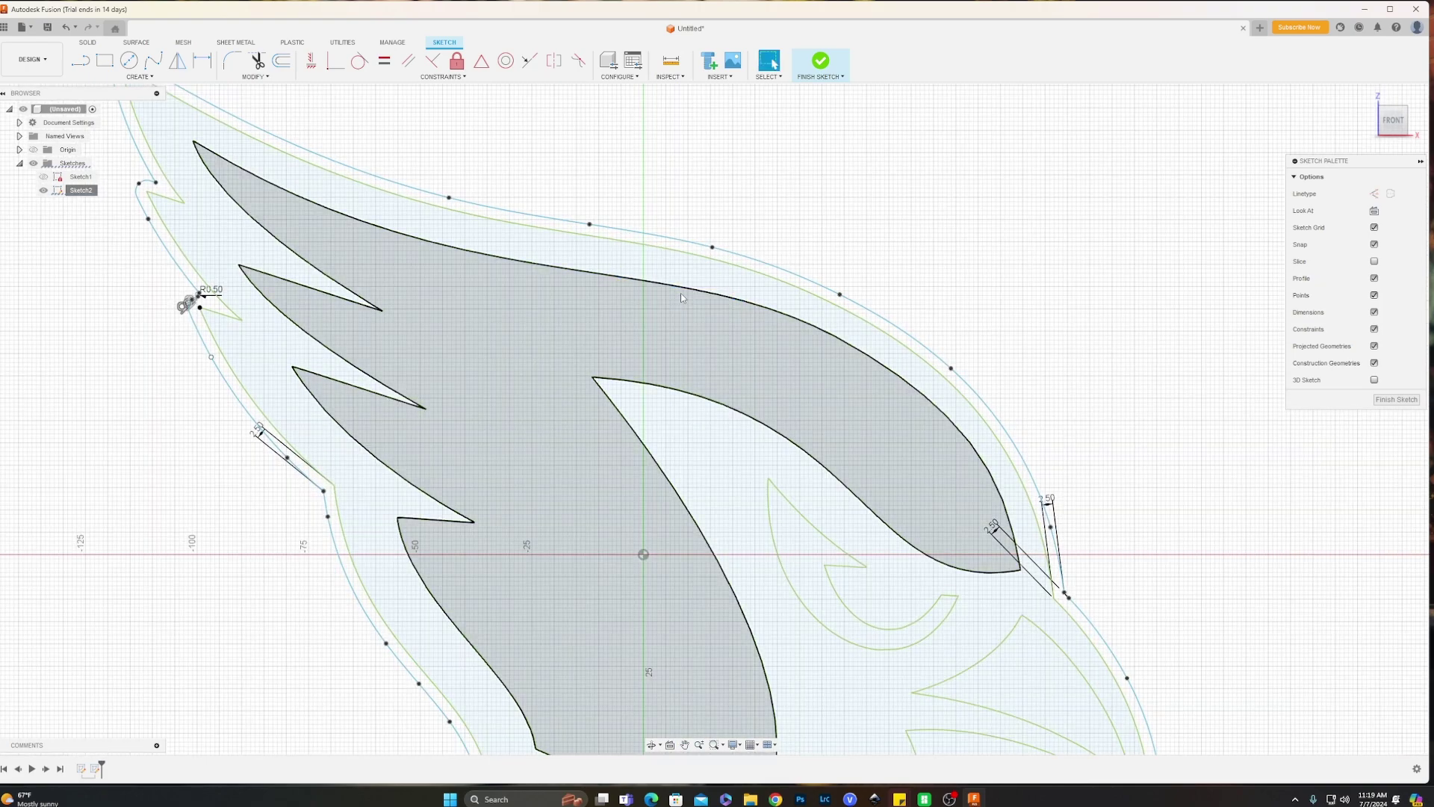
pyautogui.scroll(-6, 684, 230)
pyautogui.scroll(8, 463, 284)
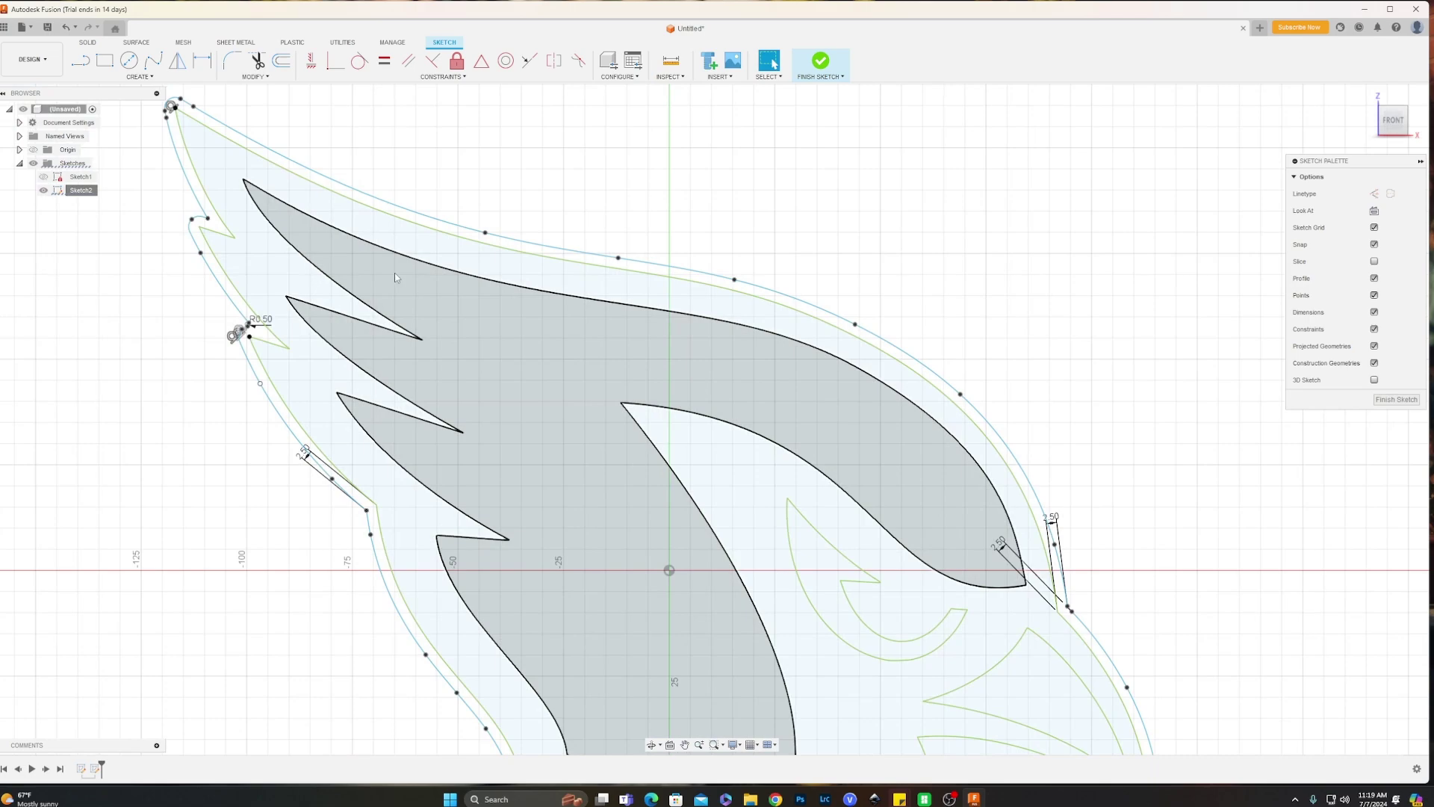
pyautogui.scroll(-4, 508, 254)
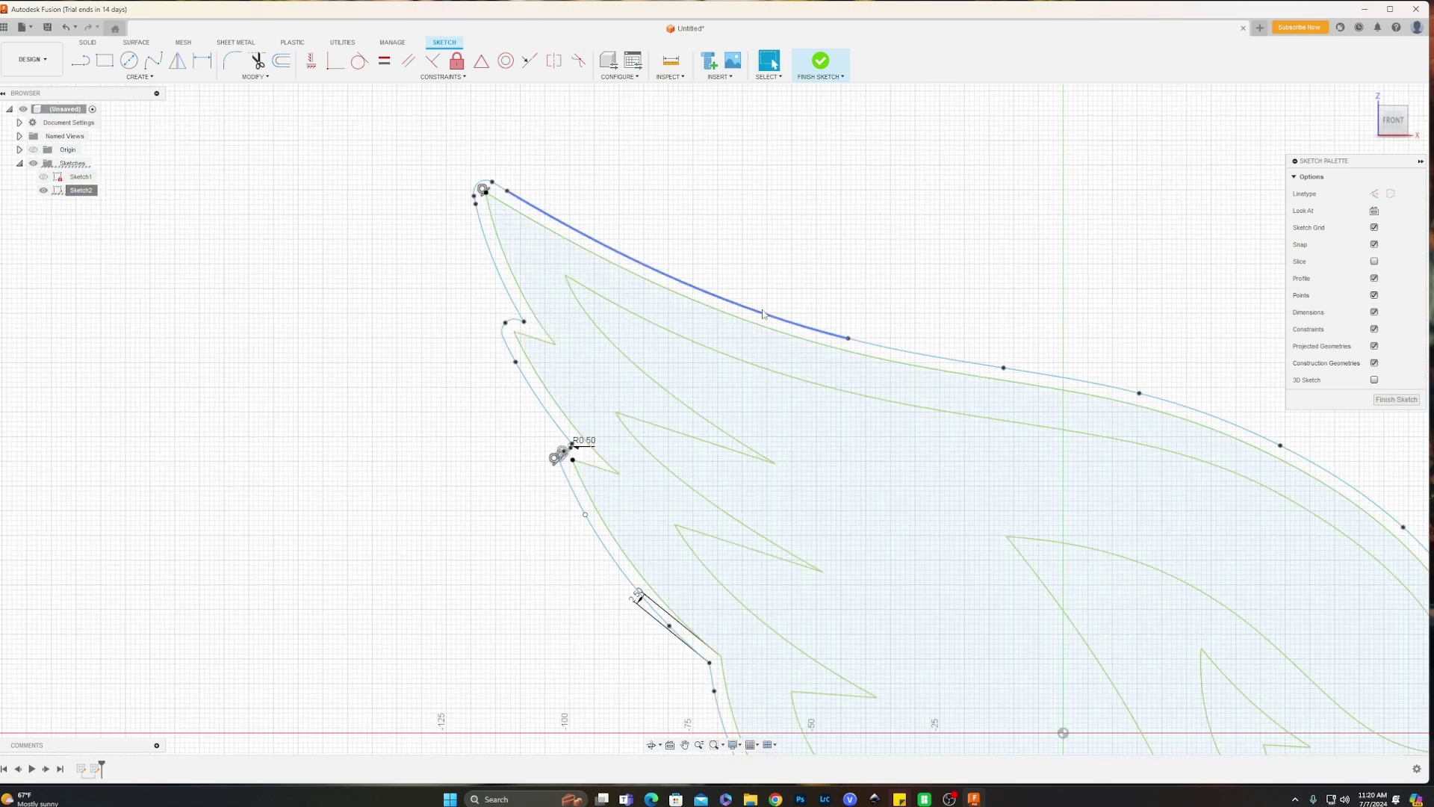
pyautogui.scroll(-2, 493, 236)
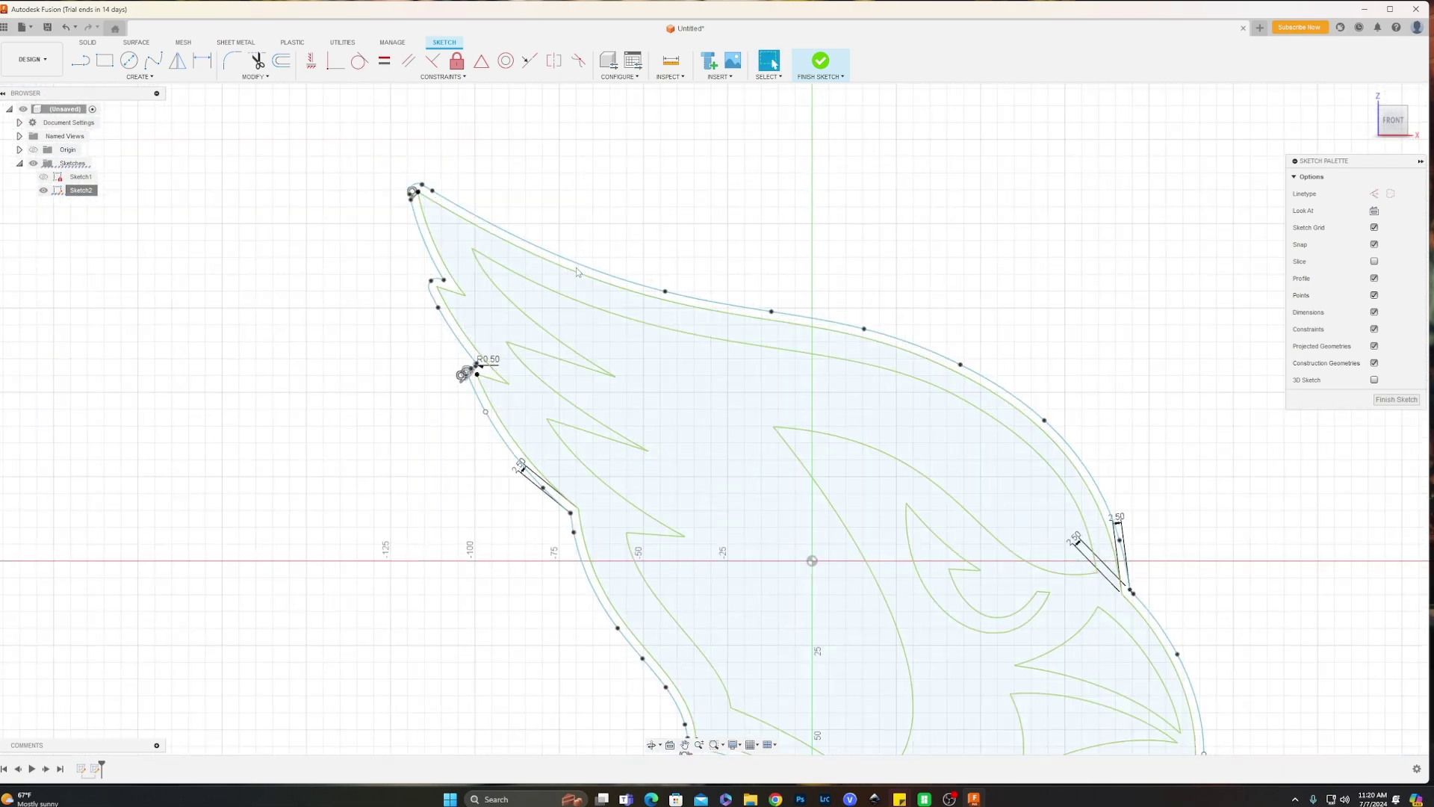
pyautogui.scroll(4, 553, 254)
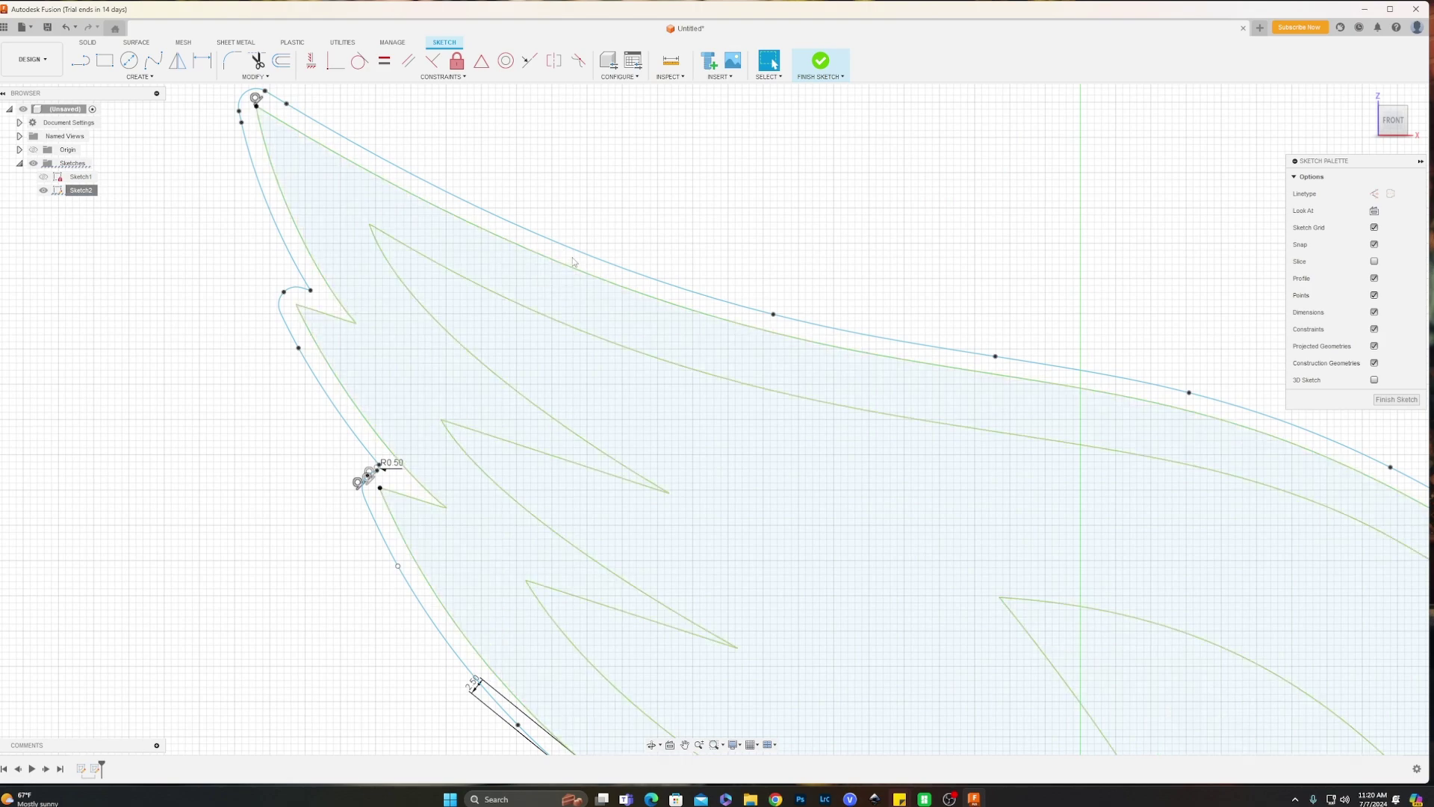
pyautogui.scroll(-2, 346, 331)
pyautogui.moveTo(854, 439); pyautogui.dragTo(573, 206, button='middle')
pyautogui.scroll(-1, 815, 702)
pyautogui.moveTo(818, 708); pyautogui.dragTo(566, 460, button='middle')
pyautogui.scroll(-3, 588, 468)
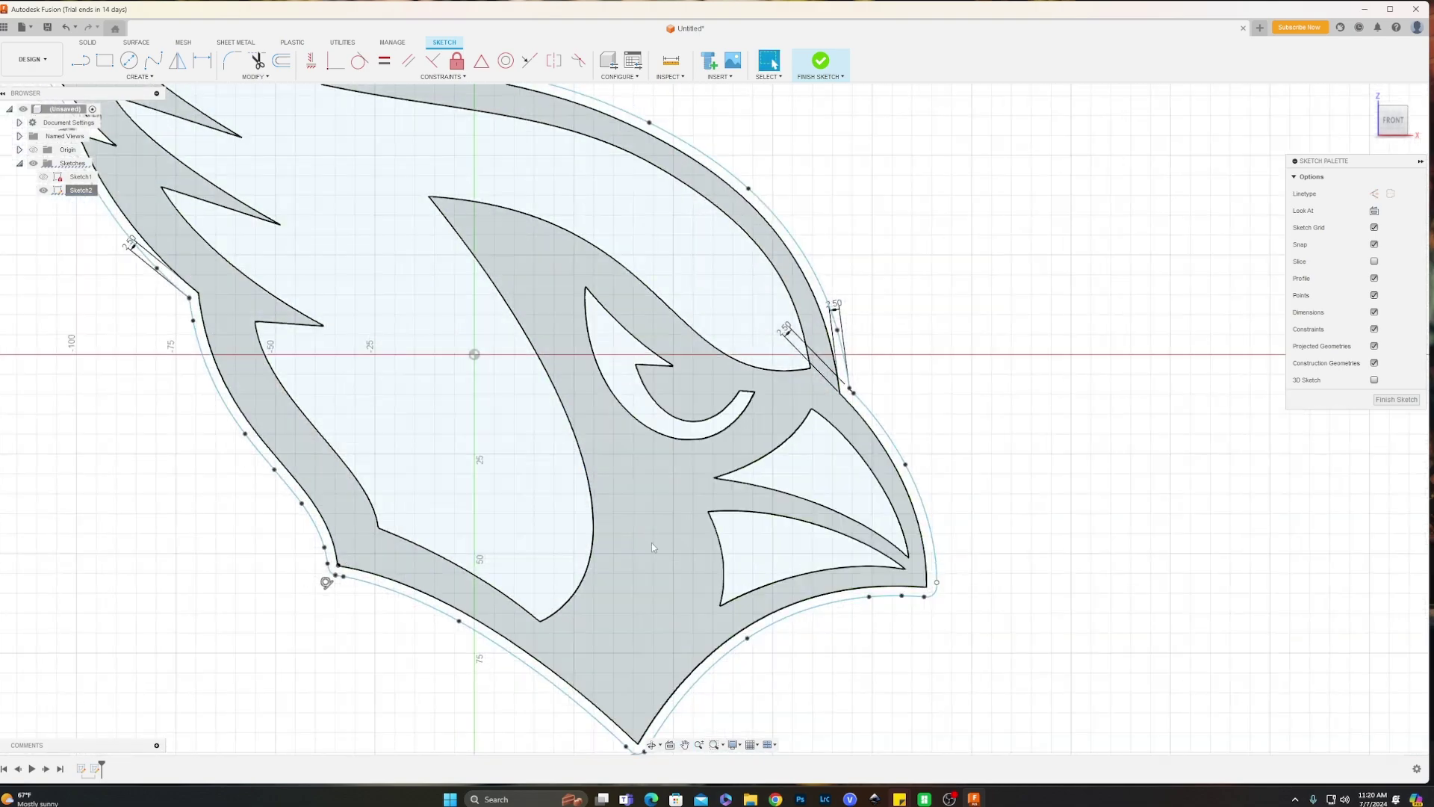
pyautogui.scroll(-2, 716, 669)
pyautogui.moveTo(720, 664); pyautogui.dragTo(770, 572, button='middle')
pyautogui.moveTo(639, 397); pyautogui.dragTo(697, 510, button='middle')
pyautogui.scroll(-2, 695, 490)
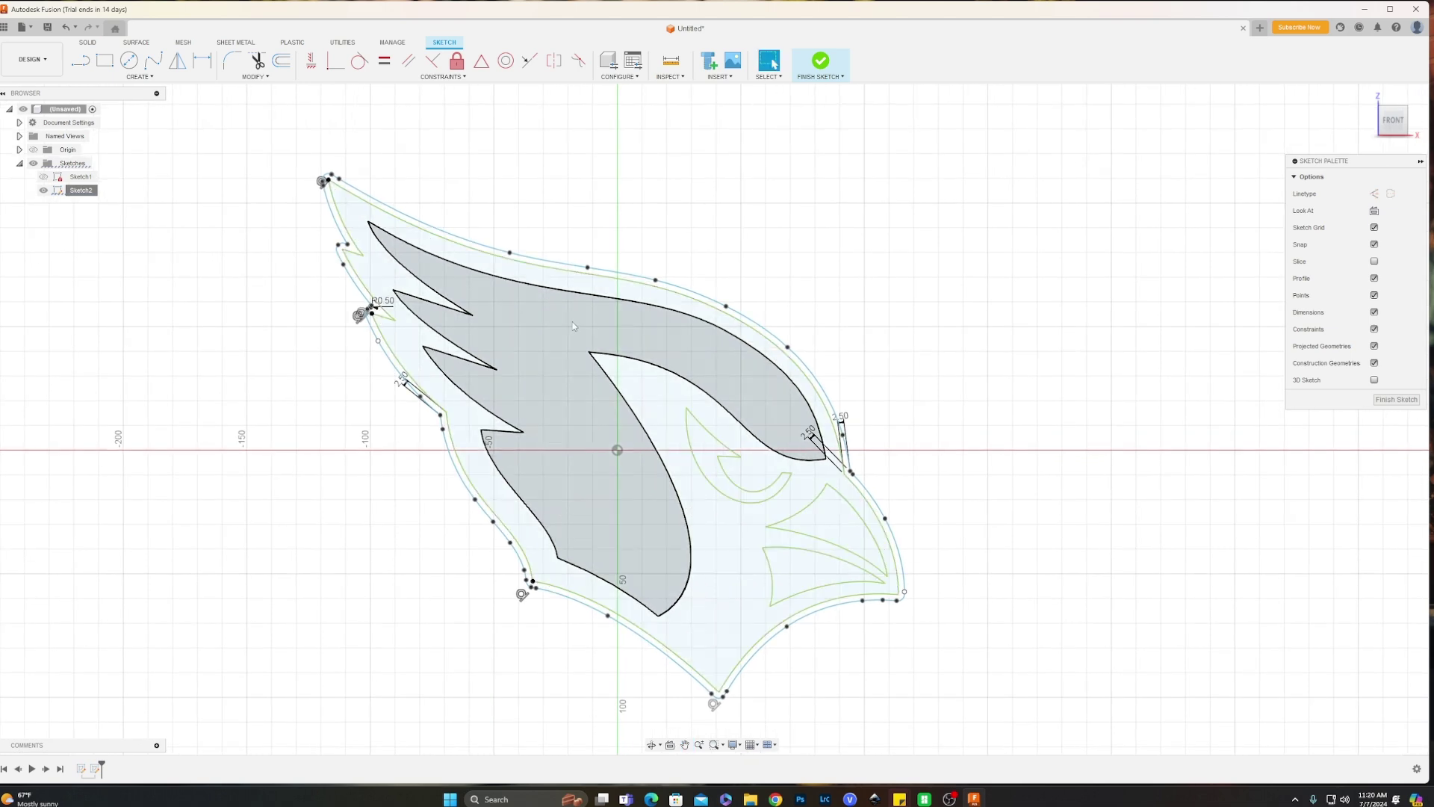
pyautogui.scroll(4, 597, 317)
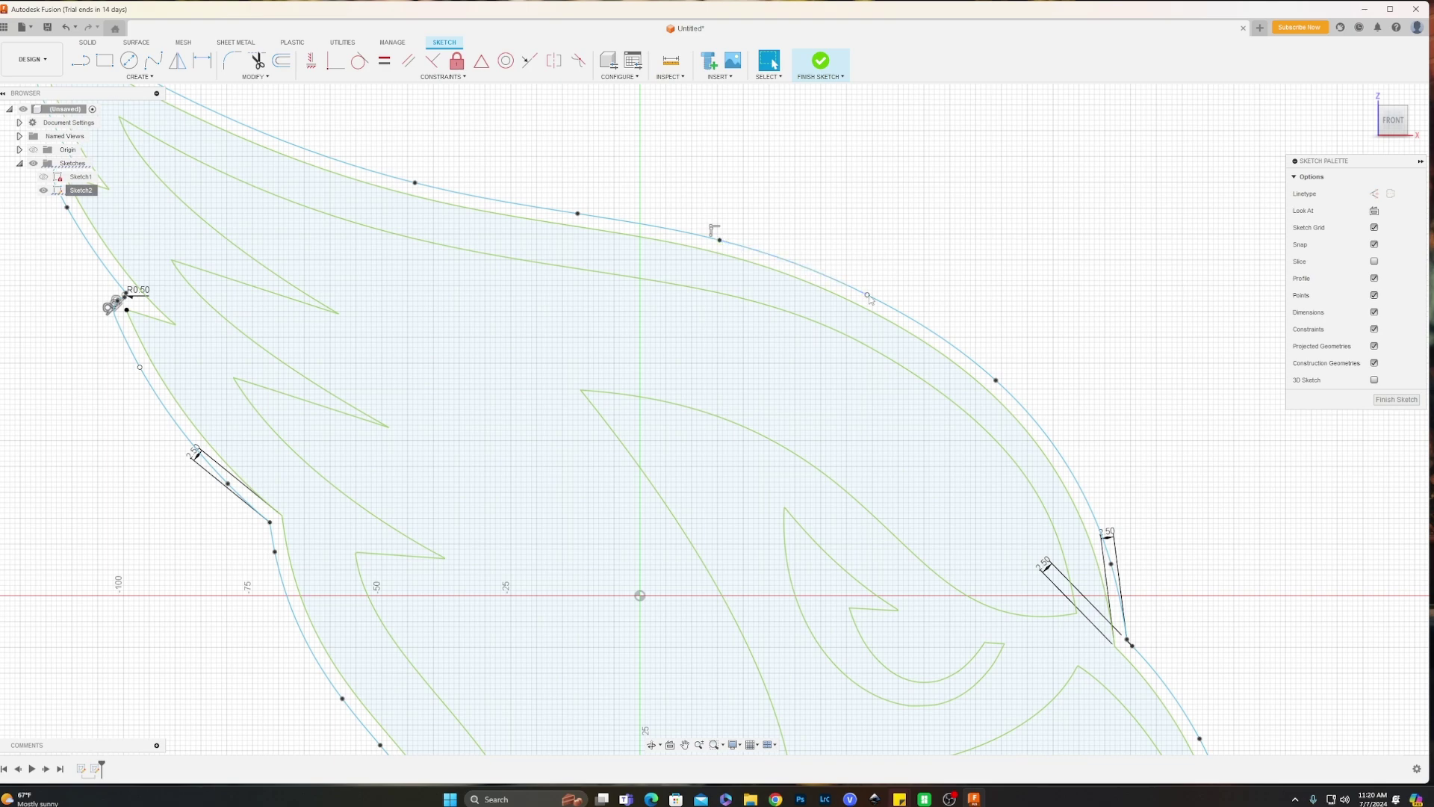
pyautogui.moveTo(690, 460); pyautogui.dragTo(807, 359, button='middle')
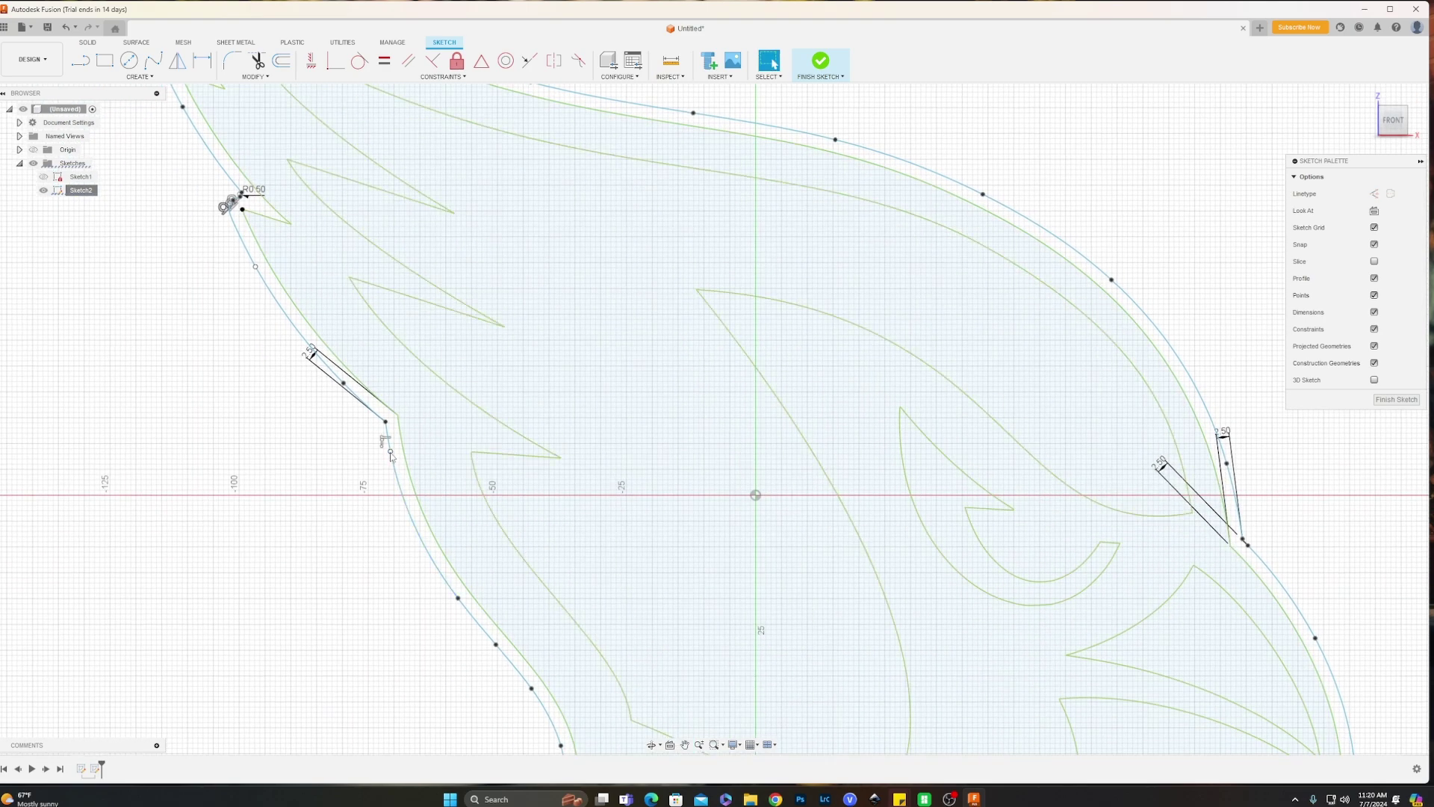
pyautogui.scroll(-3, 497, 479)
pyautogui.scroll(-4, 675, 425)
pyautogui.moveTo(763, 477)
pyautogui.mouseDown(button='middle')
pyautogui.moveTo(675, 424)
pyautogui.moveTo(738, 448)
pyautogui.mouseUp(button='middle')
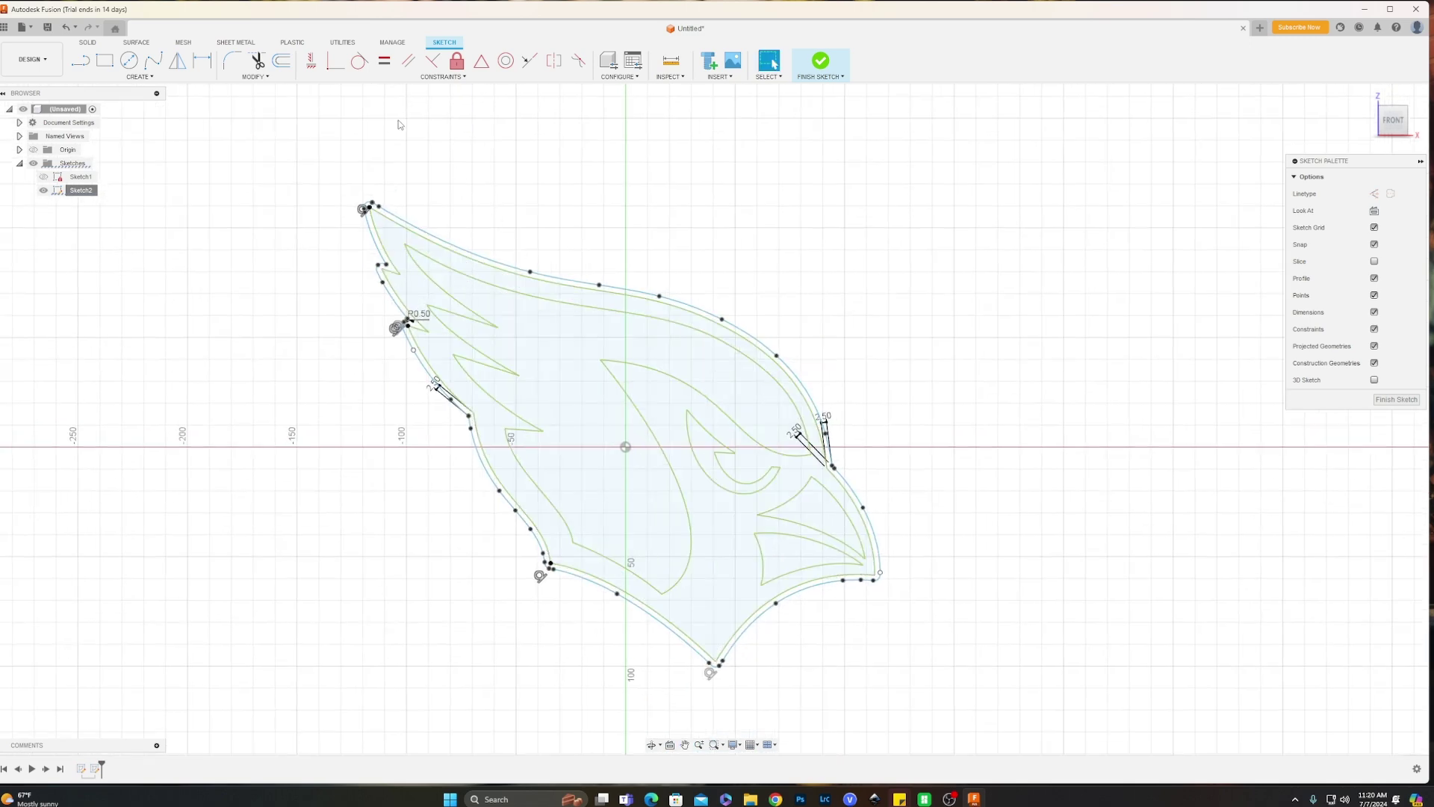
# Draw a zigzag of six connected lines across the whole logo, from above the top feather down past the chin.
pyautogui.press('l')
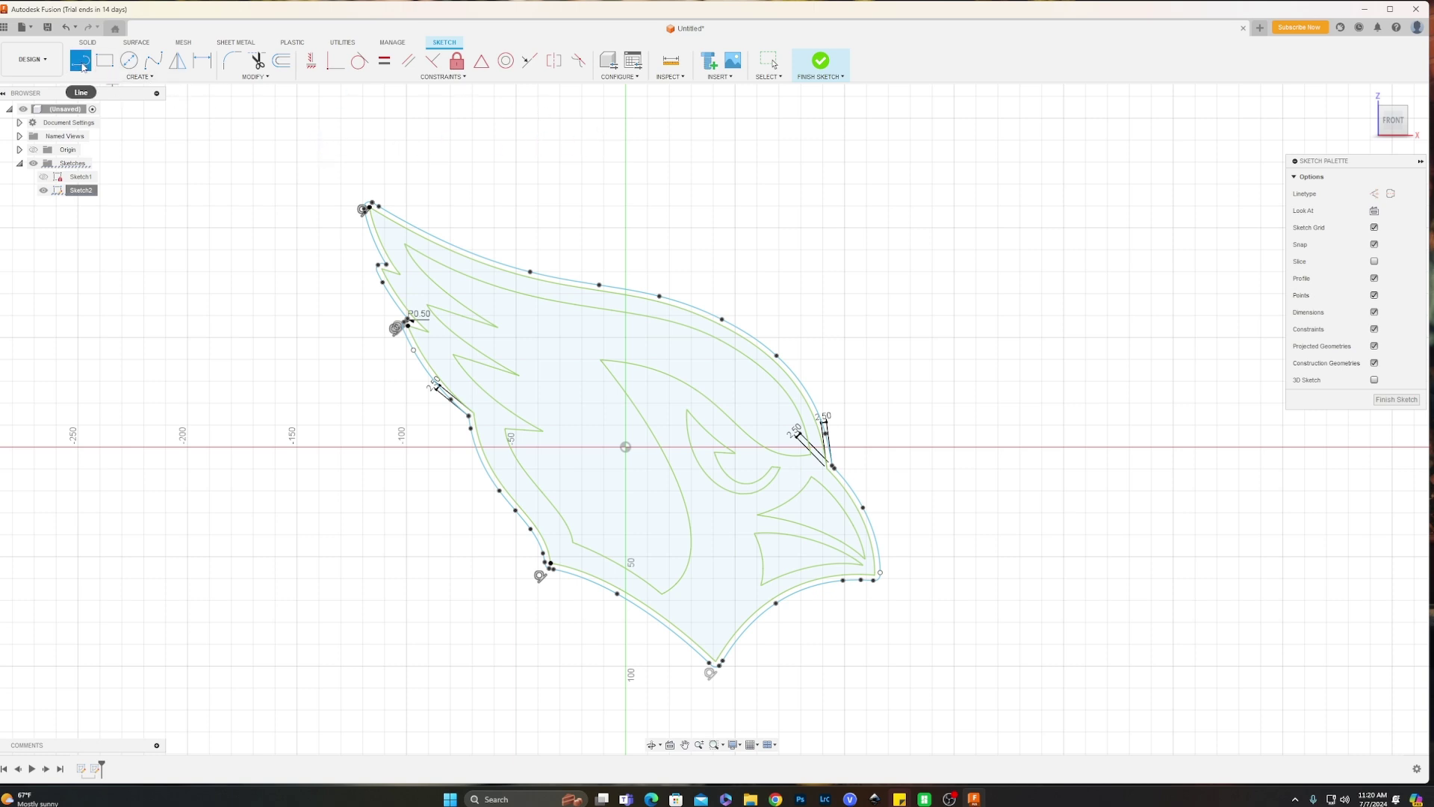
pyautogui.click(265, 200)
pyautogui.click(1003, 303)
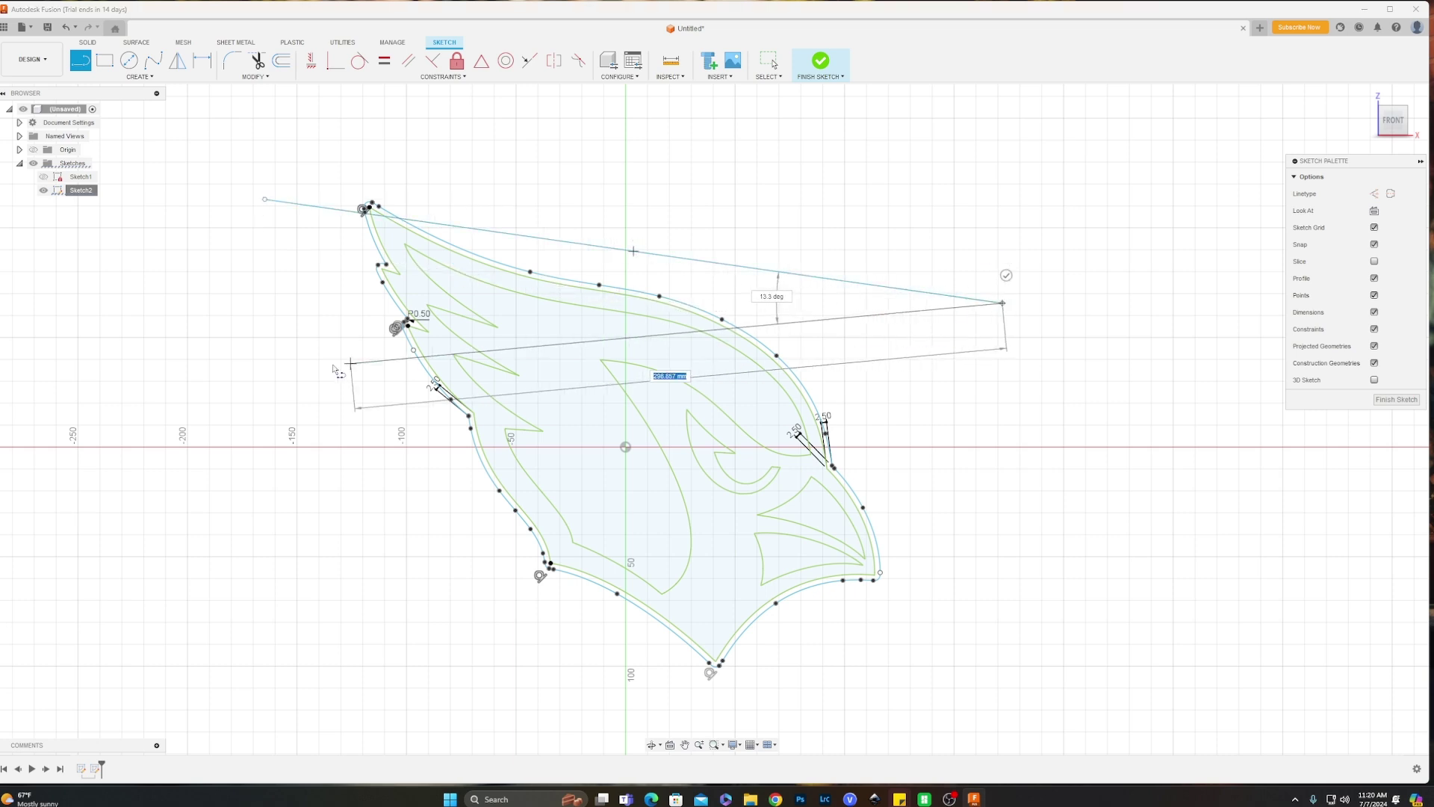
pyautogui.click(241, 371)
pyautogui.click(1107, 468)
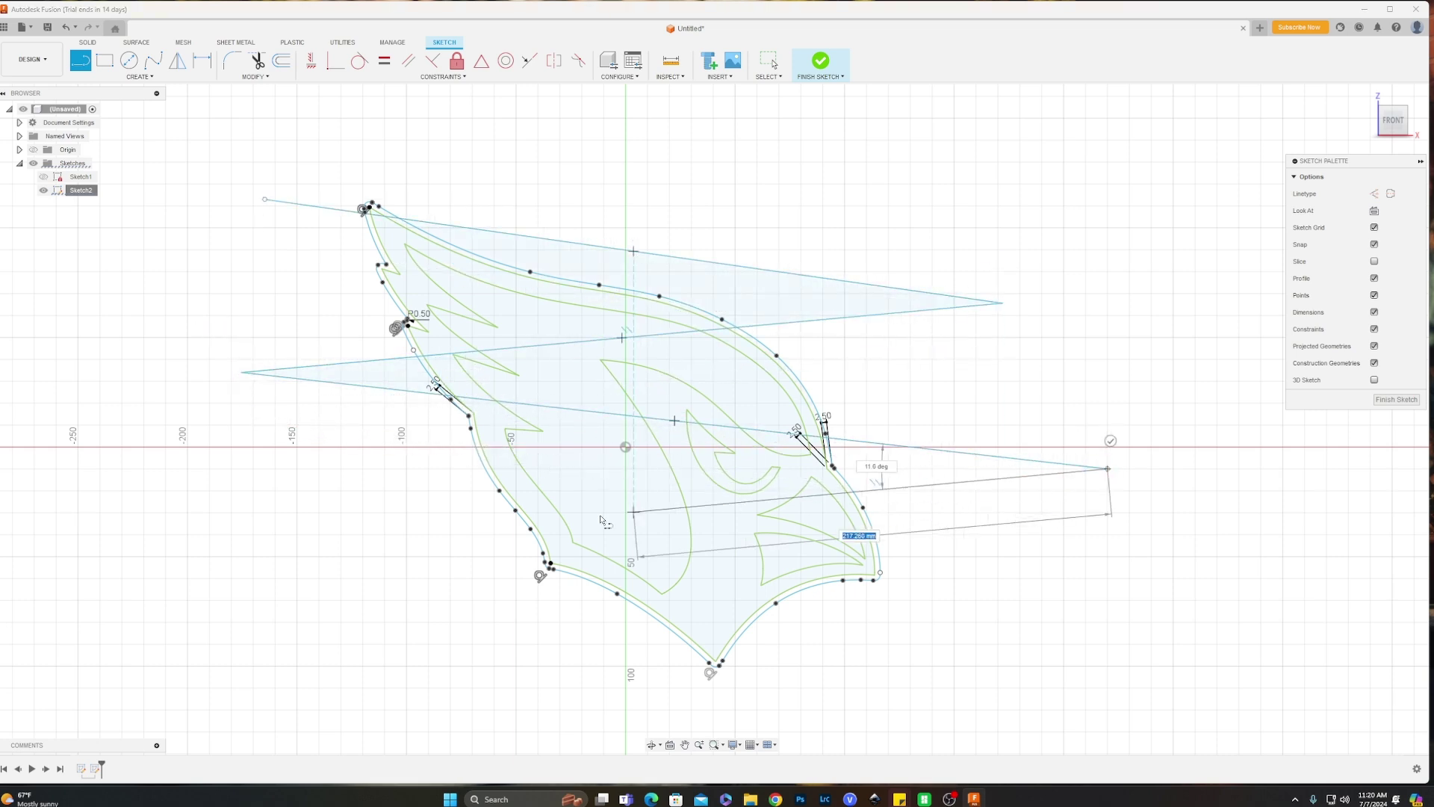
pyautogui.click(290, 553)
pyautogui.click(1045, 623)
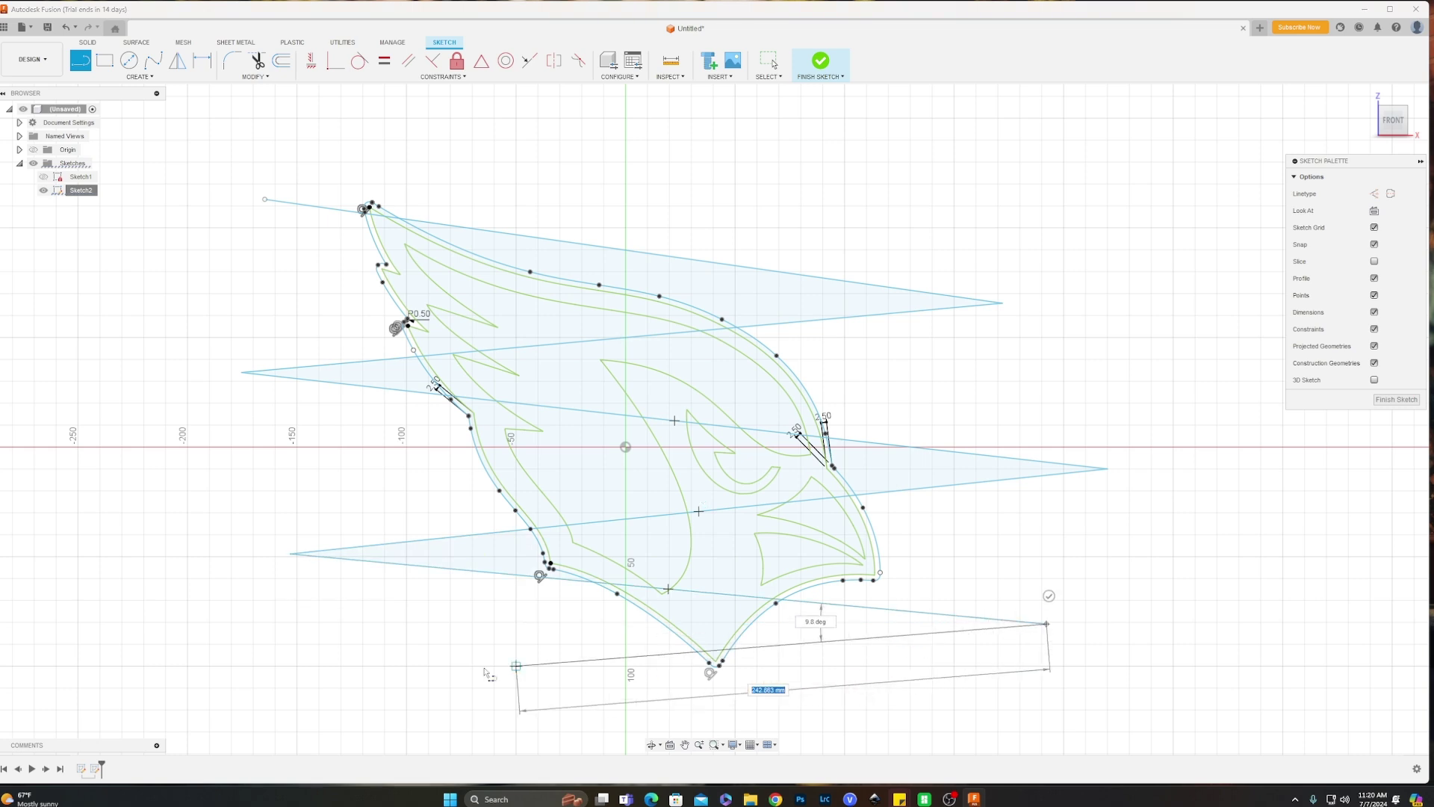
pyautogui.click(323, 676)
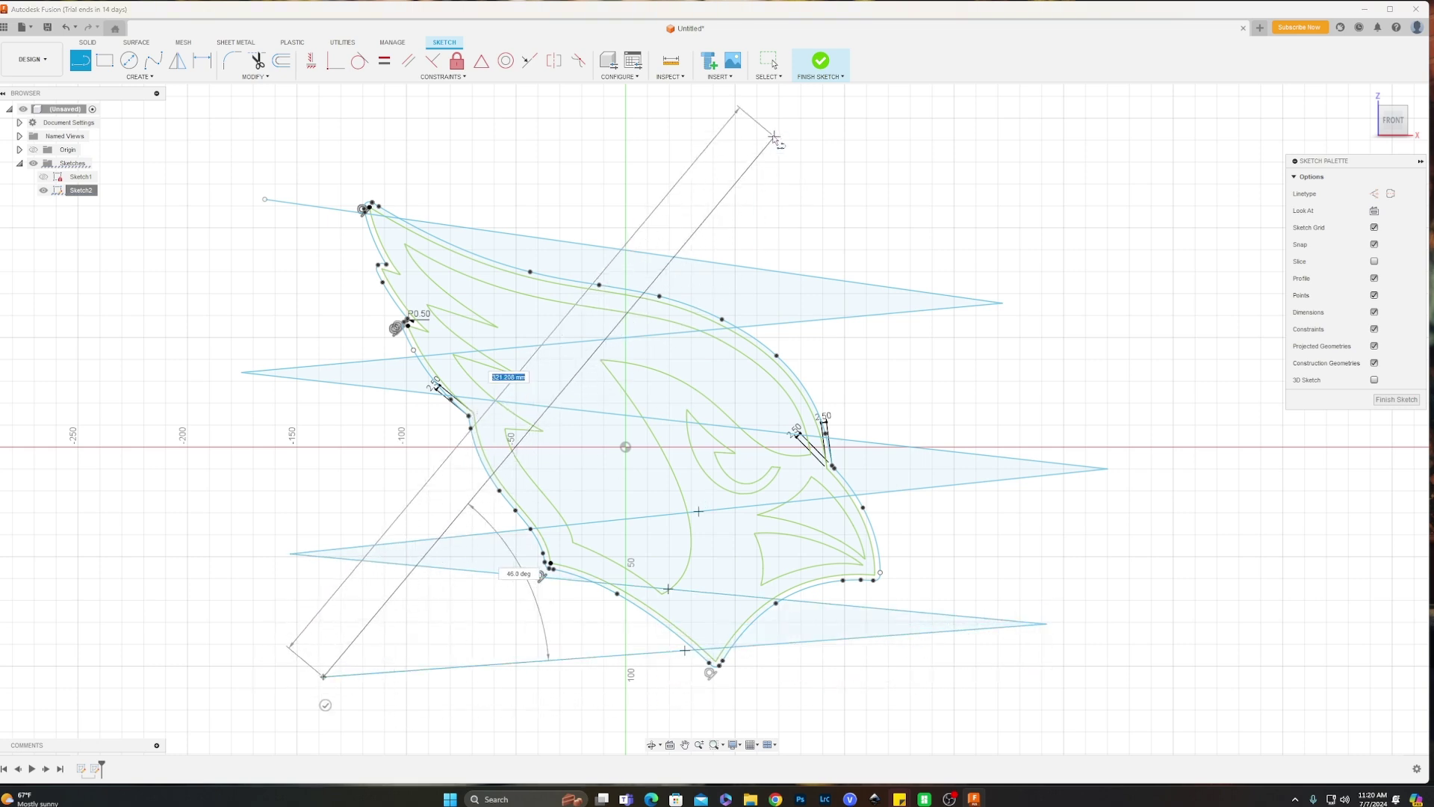
pyautogui.click(769, 64)
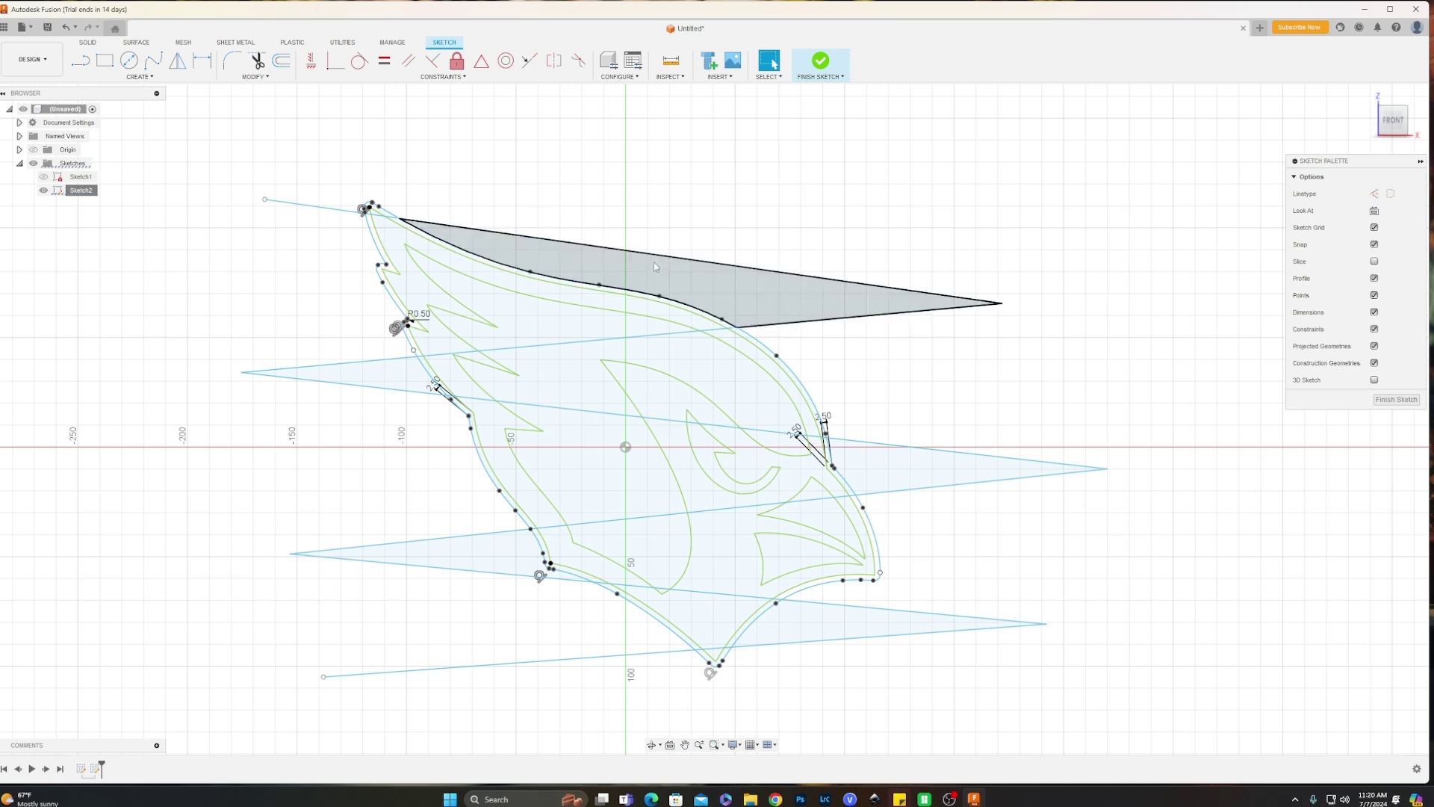
# Examine the offset outline from the top feather down to the beak tip to locate the gap in its profile.
pyautogui.scroll(3, 448, 230)
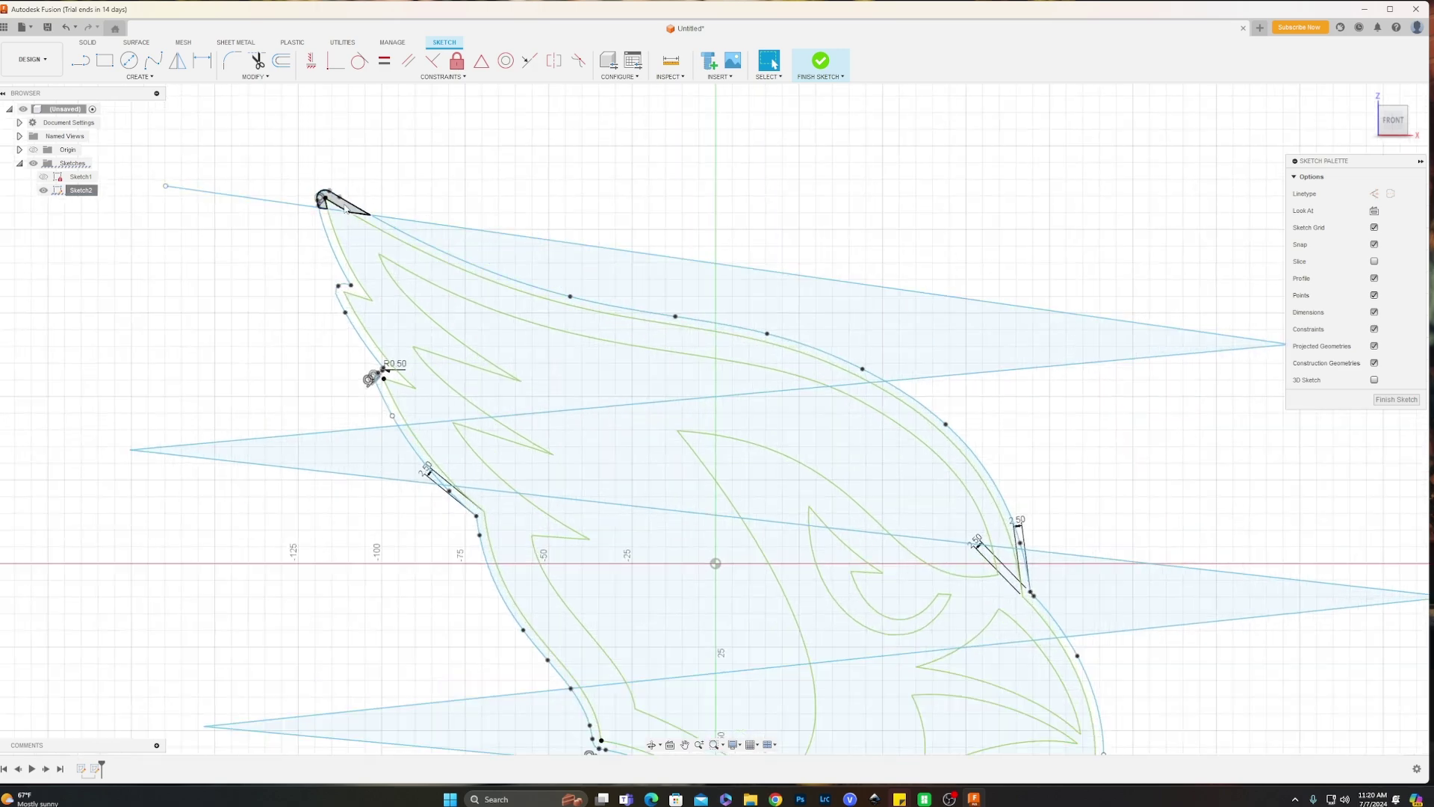
pyautogui.scroll(5, 357, 198)
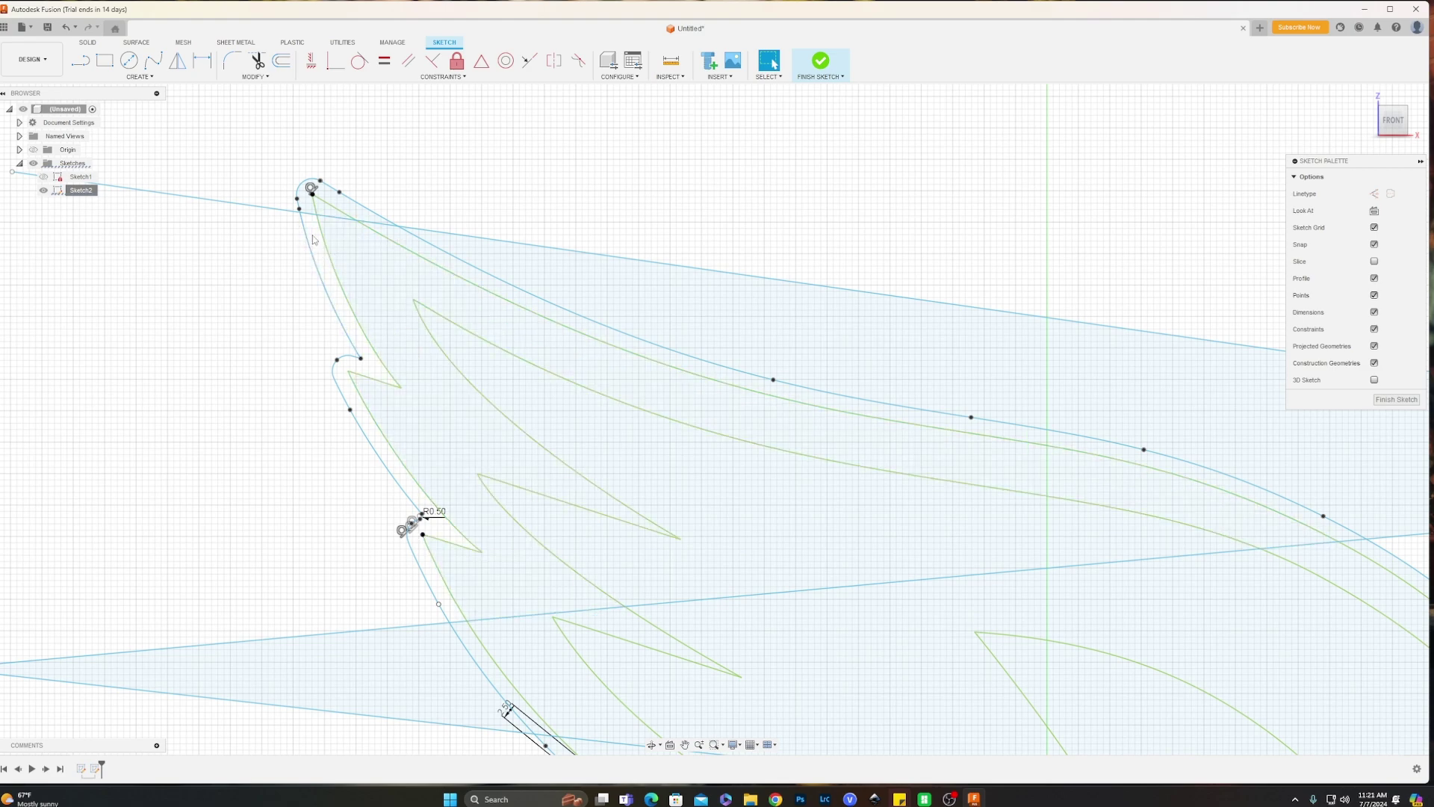
pyautogui.scroll(-3, 698, 302)
pyautogui.moveTo(754, 332); pyautogui.dragTo(425, 48, button='middle')
pyautogui.moveTo(999, 556); pyautogui.dragTo(715, 389, button='middle')
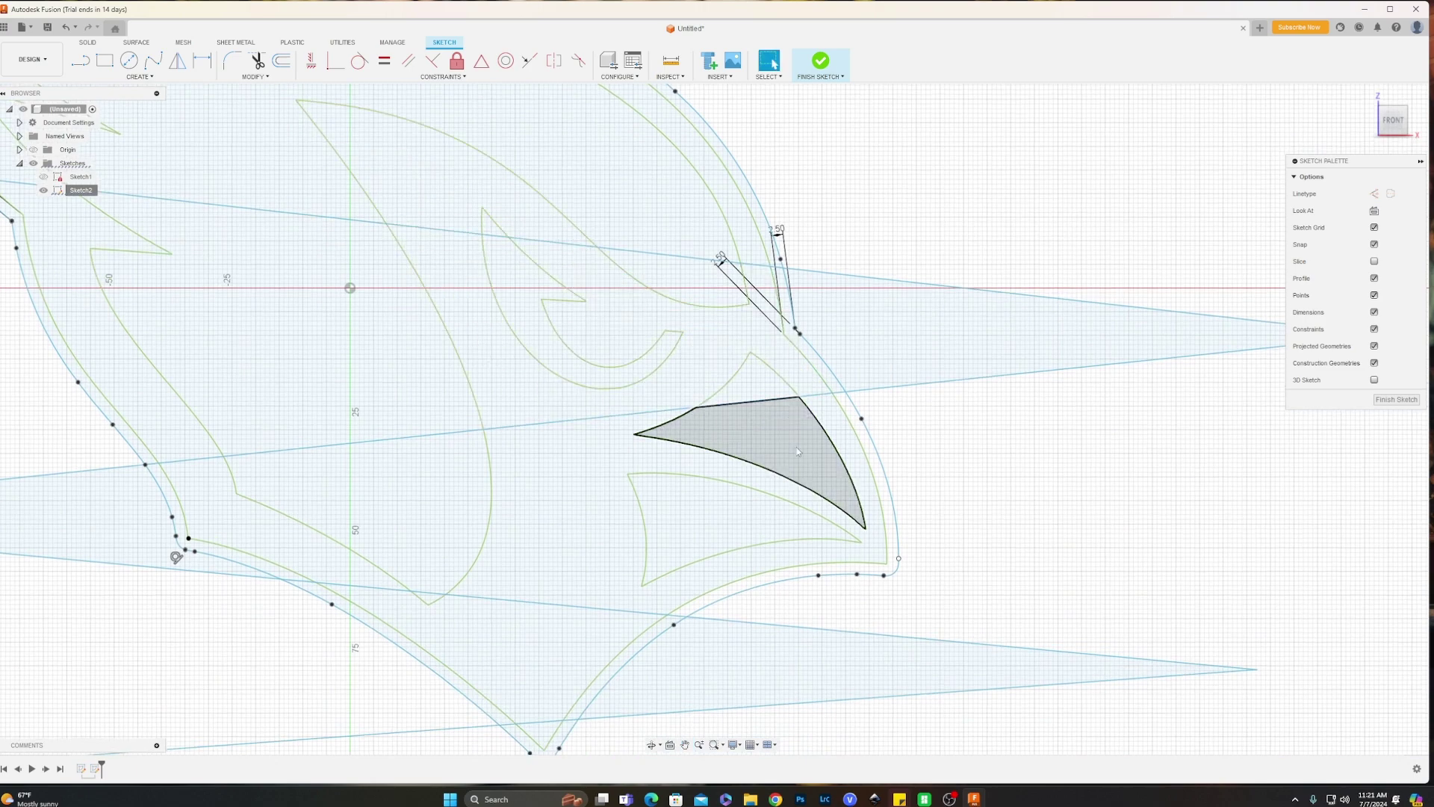
pyautogui.click(803, 511)
pyautogui.scroll(2, 802, 511)
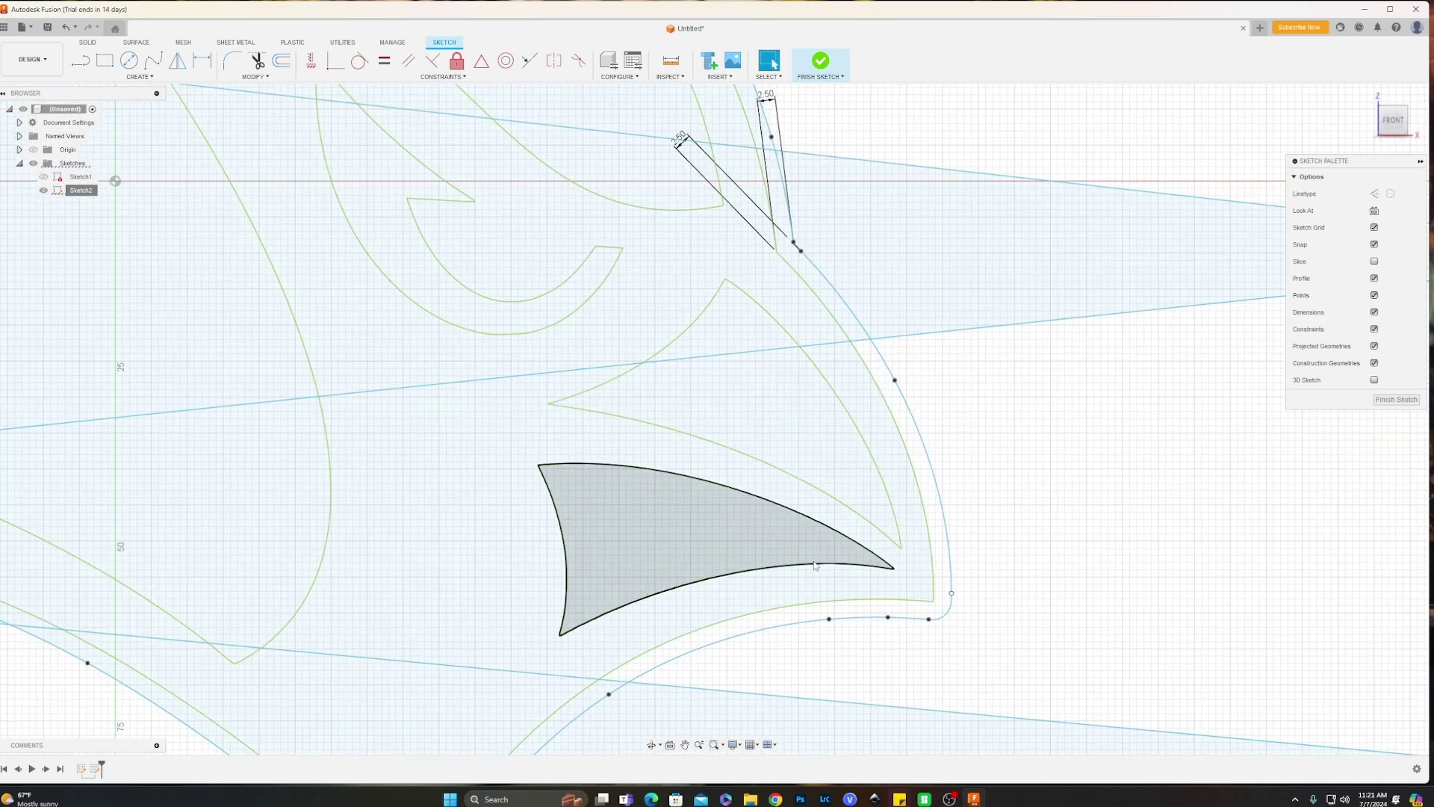
pyautogui.moveTo(787, 504); pyautogui.dragTo(947, 236, button='middle')
pyautogui.moveTo(836, 310)
pyautogui.mouseDown(button='middle')
pyautogui.moveTo(523, 403)
pyautogui.moveTo(469, 440)
pyautogui.mouseUp(button='middle')
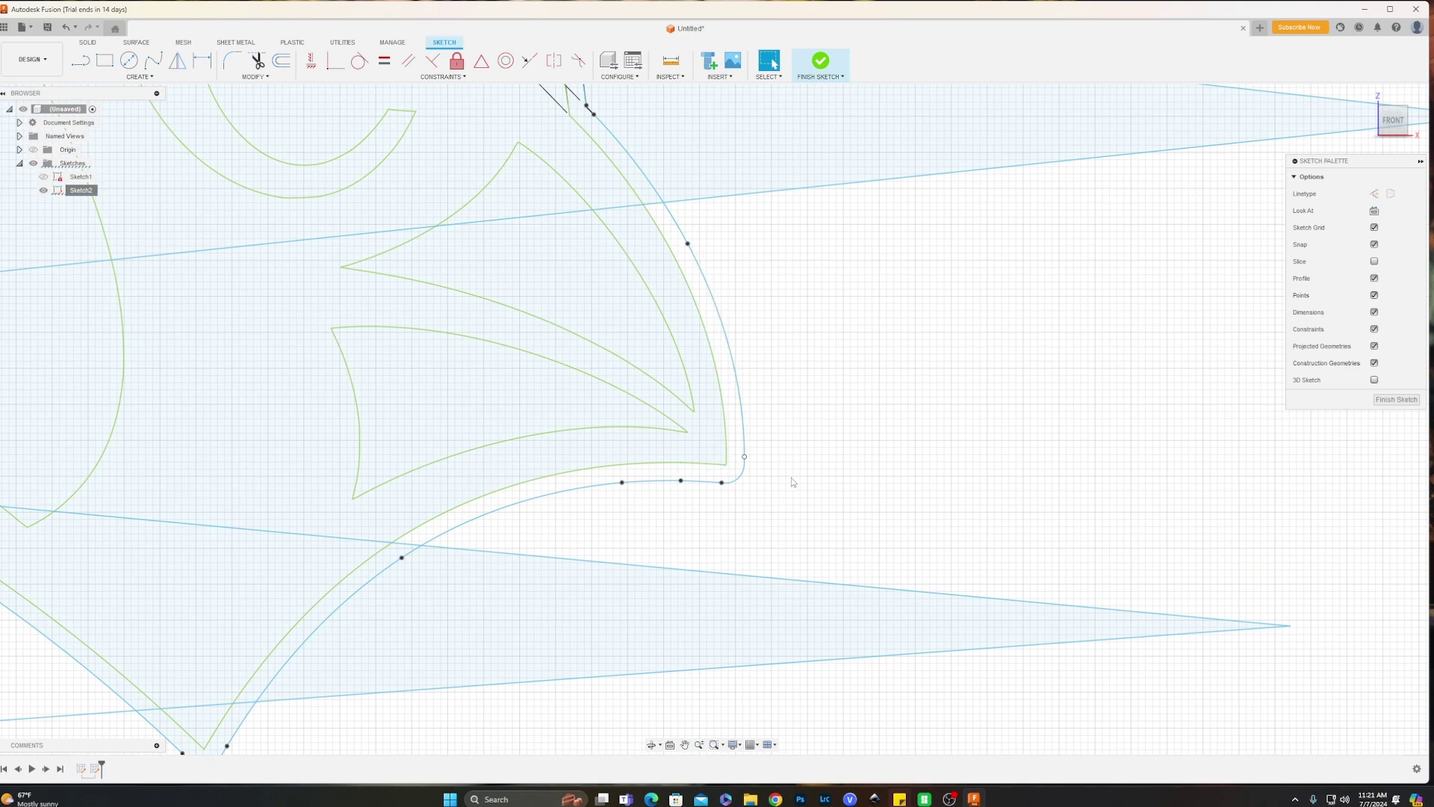
pyautogui.scroll(3, 749, 464)
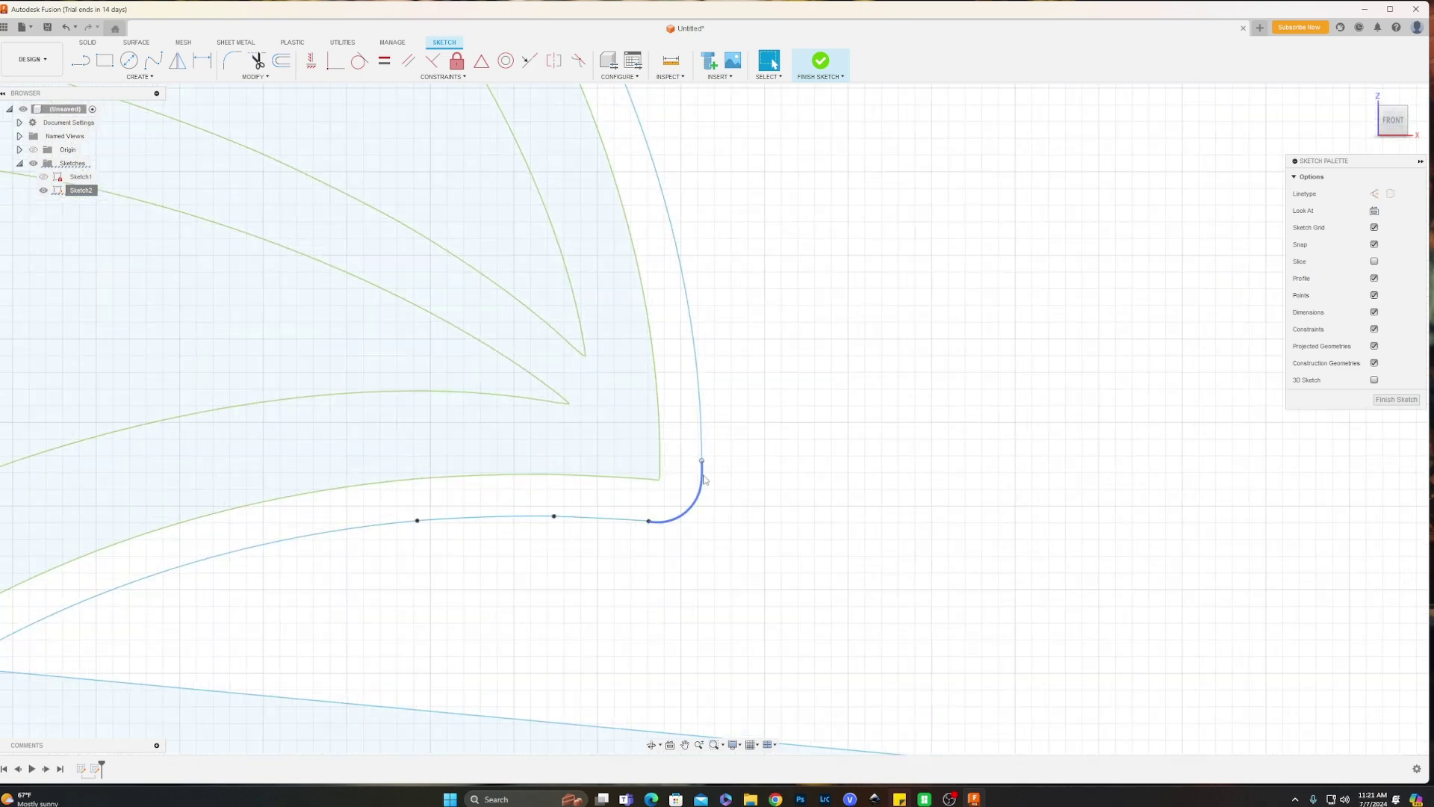
pyautogui.scroll(-3, 703, 431)
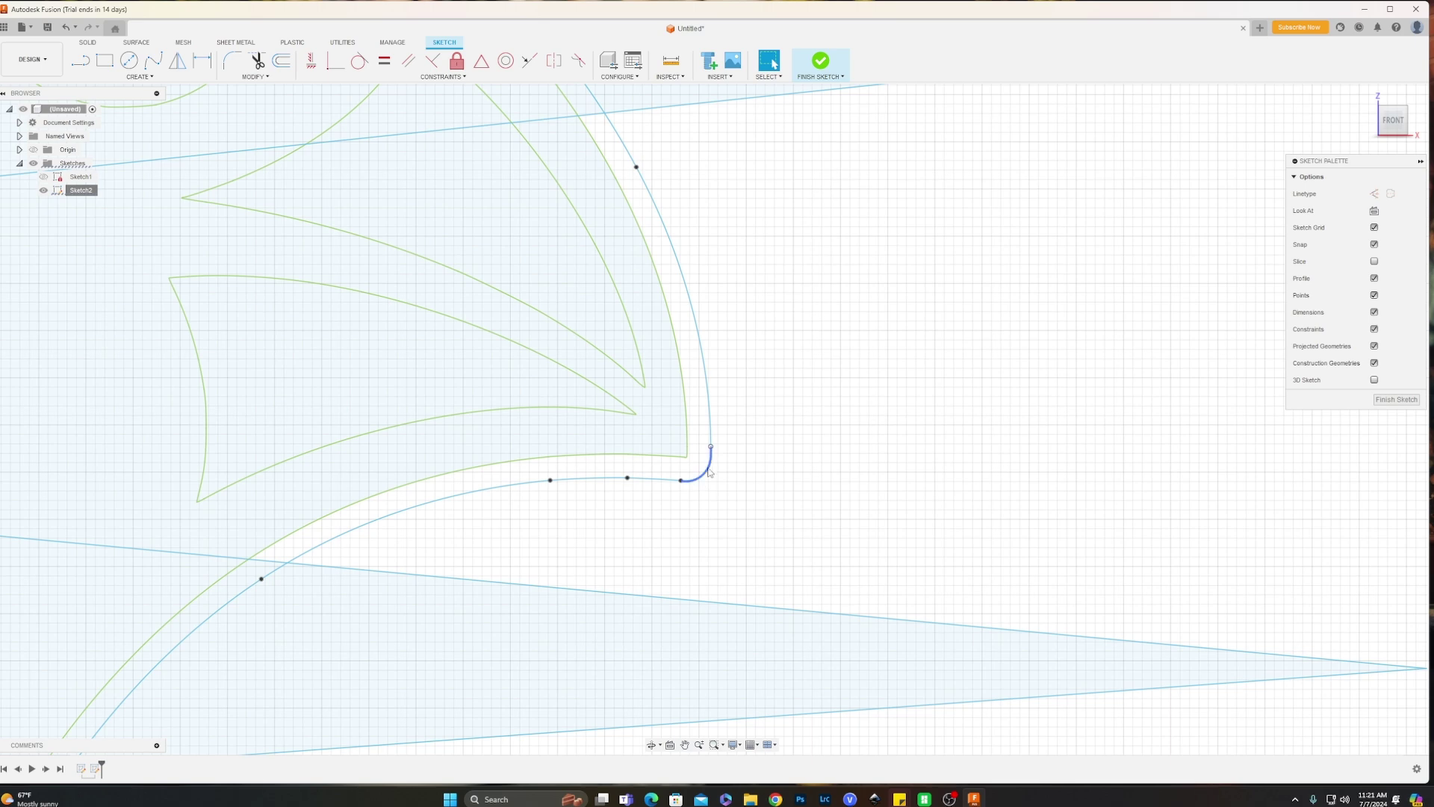
pyautogui.scroll(2, 735, 382)
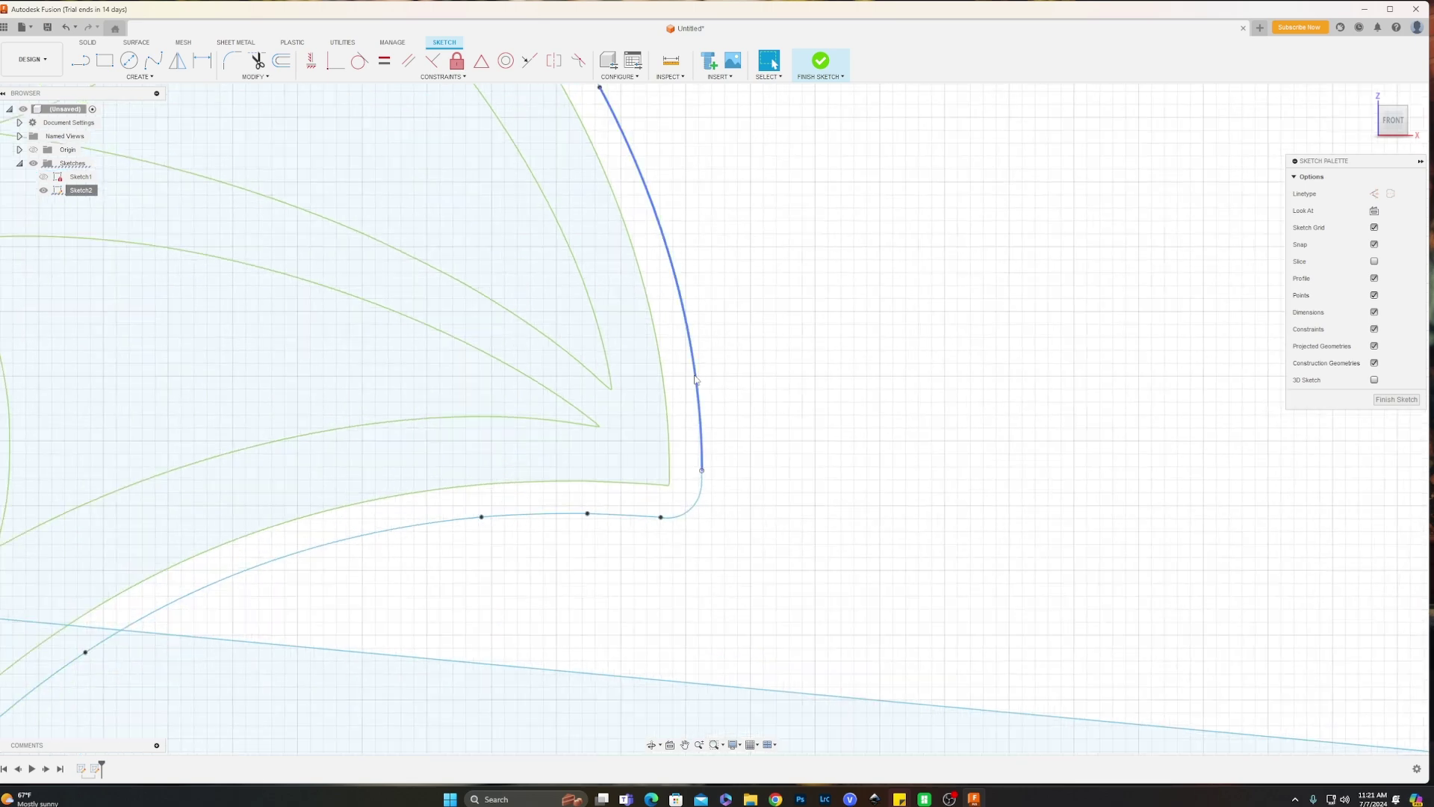
pyautogui.scroll(-2, 768, 345)
# Delete the offset curve segment just above the beak tip's rounded corner and bridge the gap with a Blend Curve between the open ends.
pyautogui.click(607, 425)
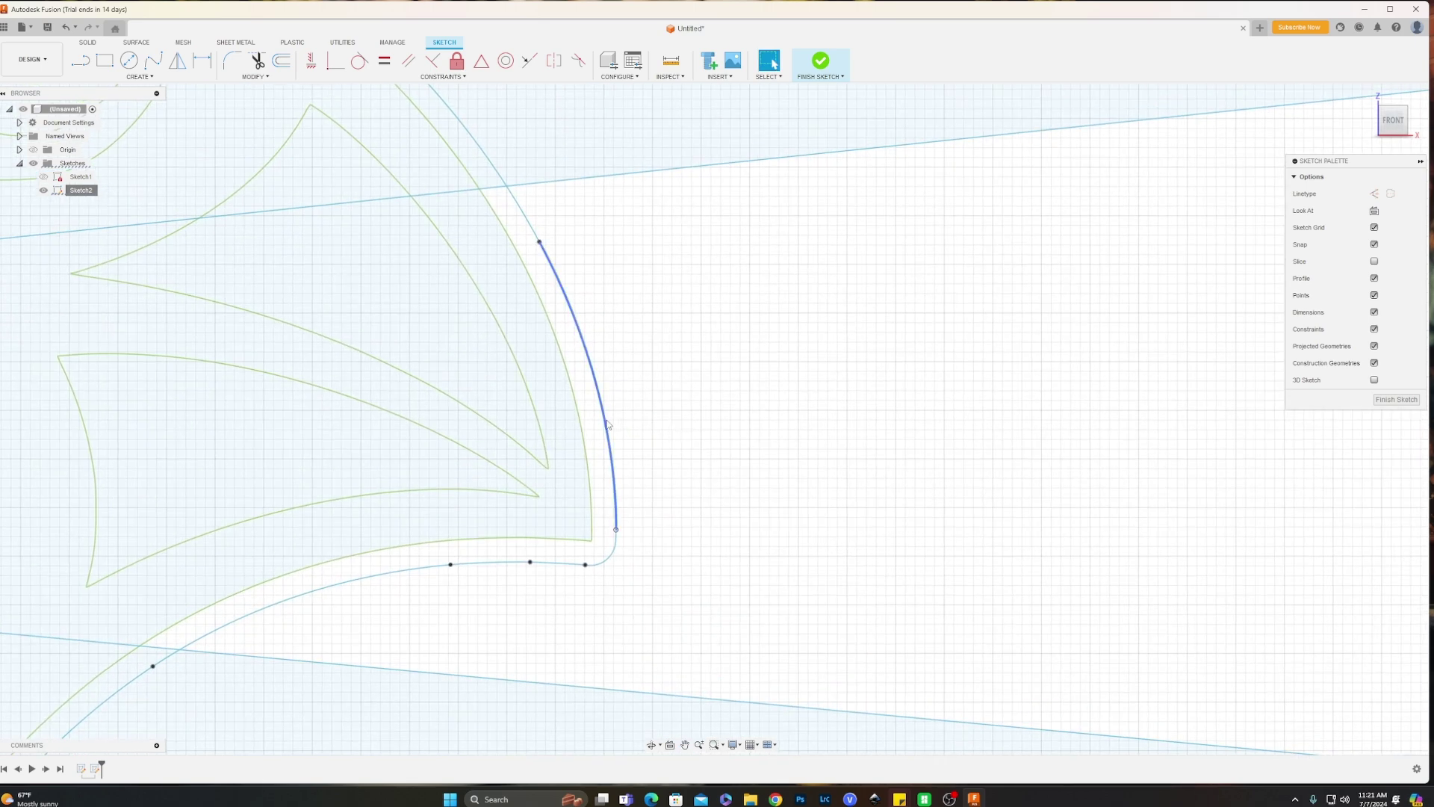
pyautogui.press('Delete')
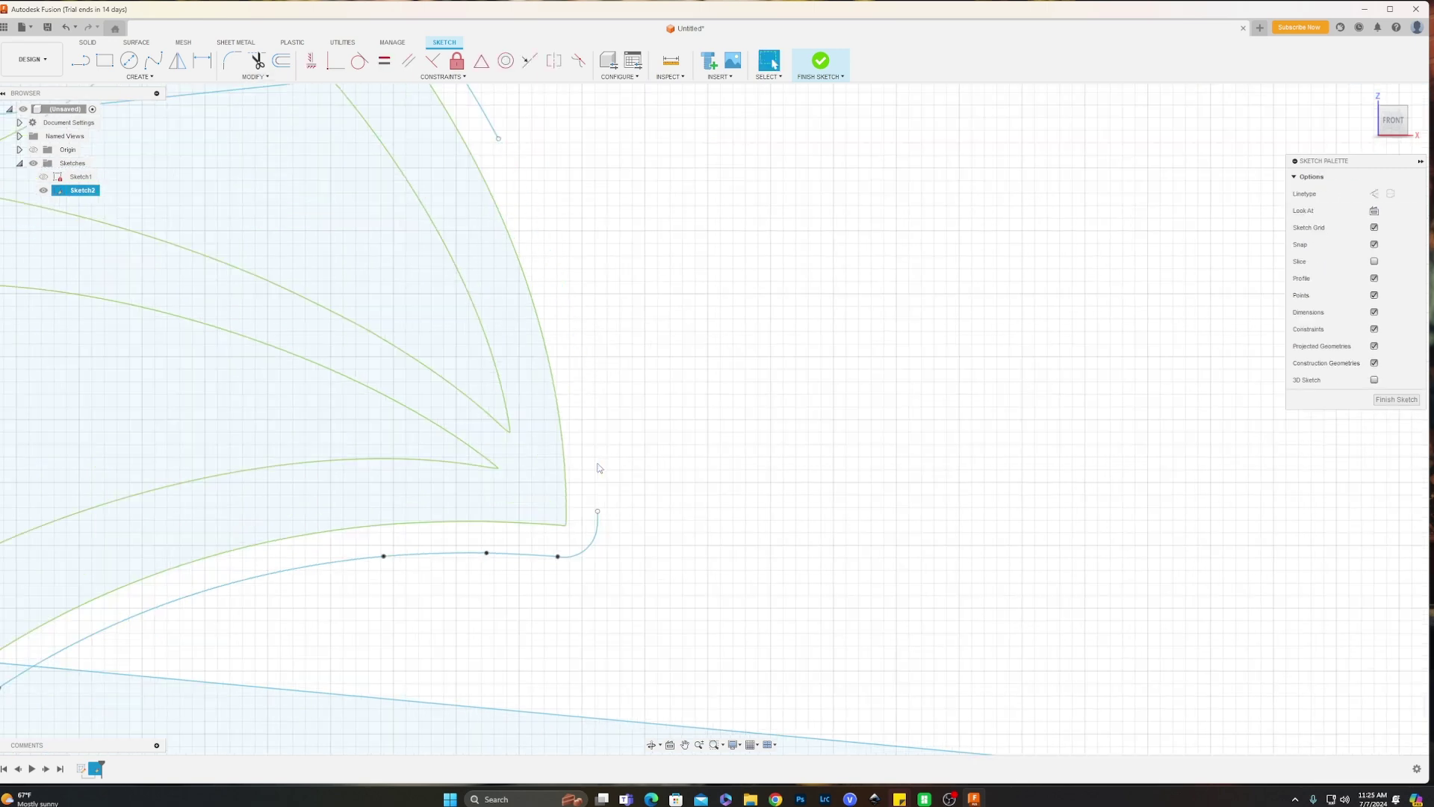
pyautogui.click(254, 76)
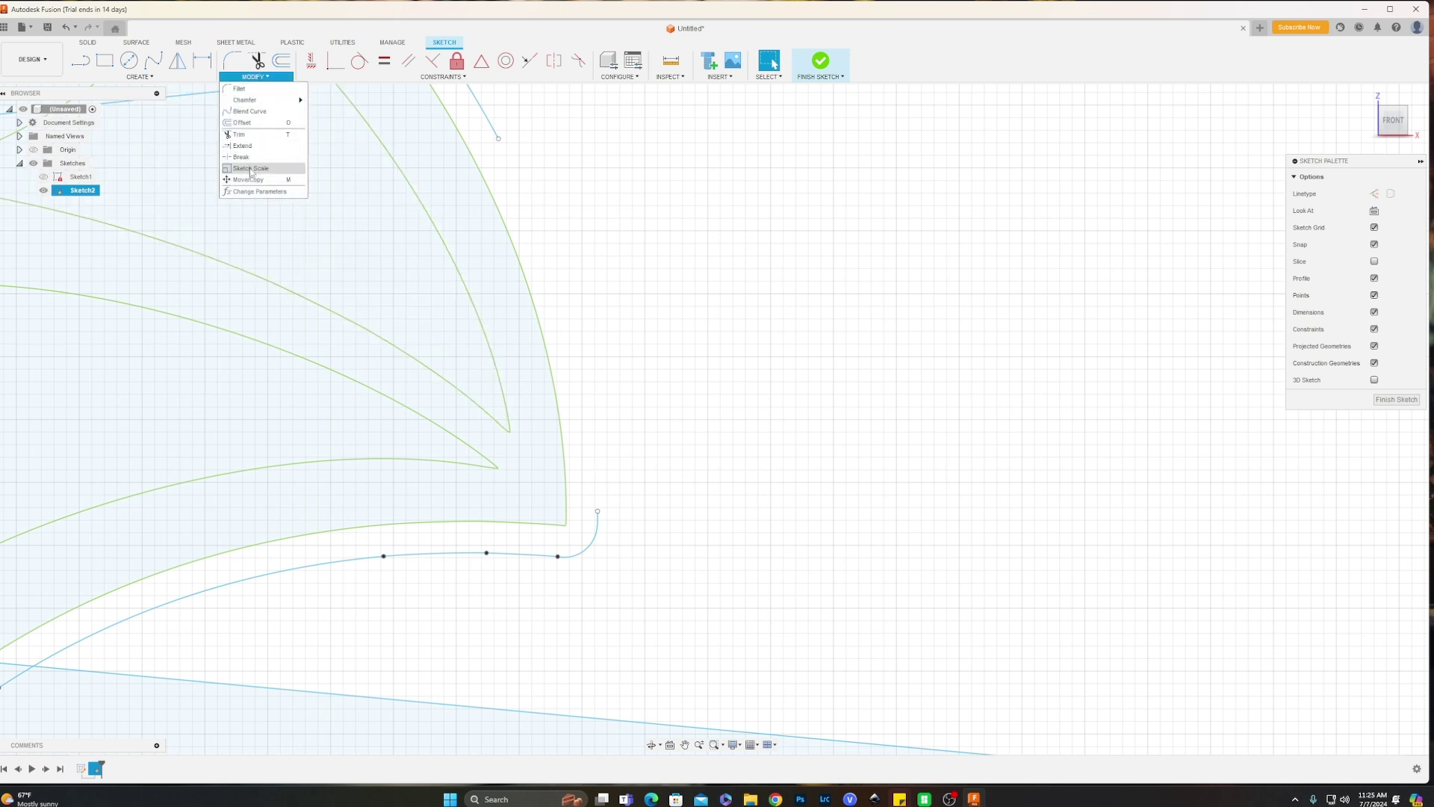
pyautogui.click(246, 112)
pyautogui.click(500, 146)
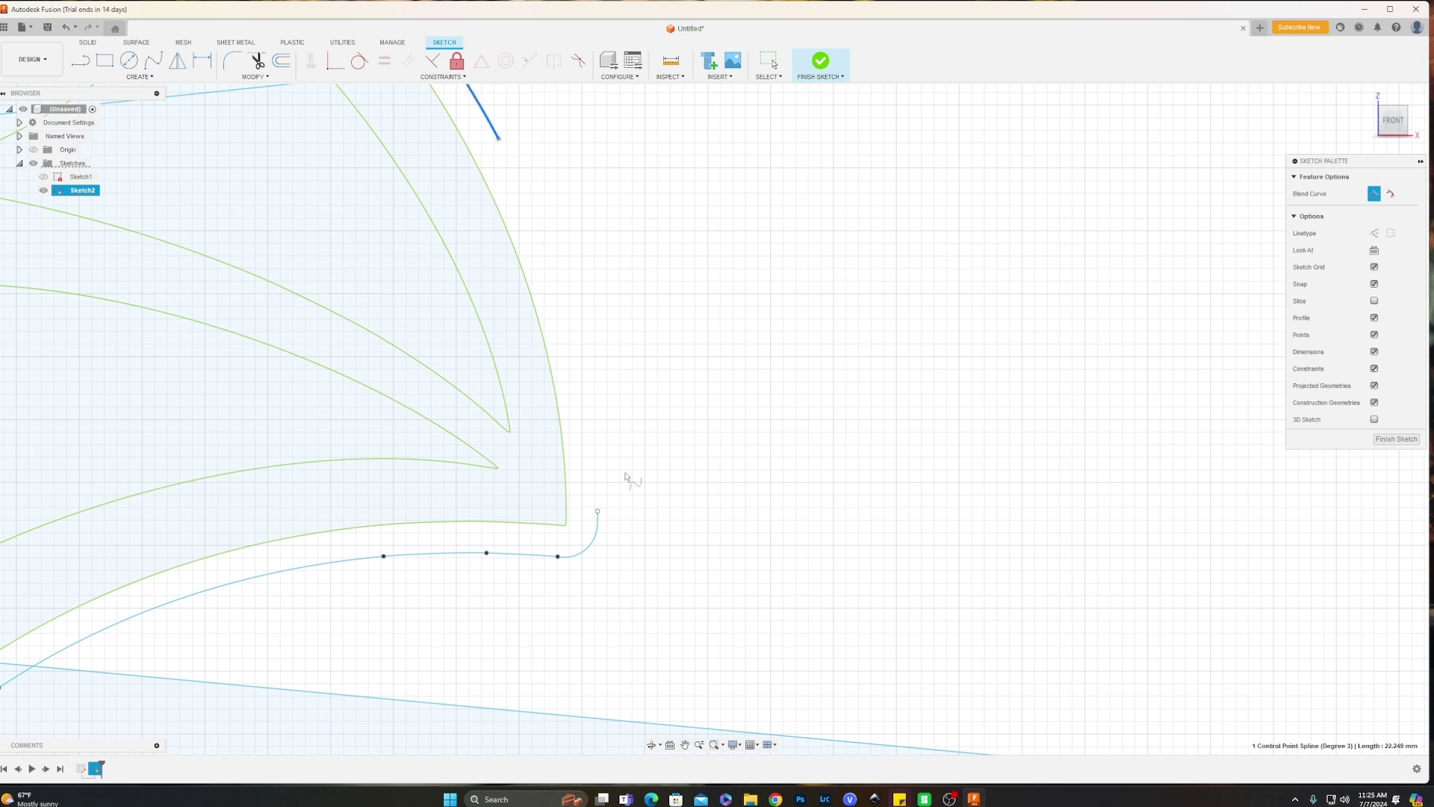
pyautogui.click(597, 512)
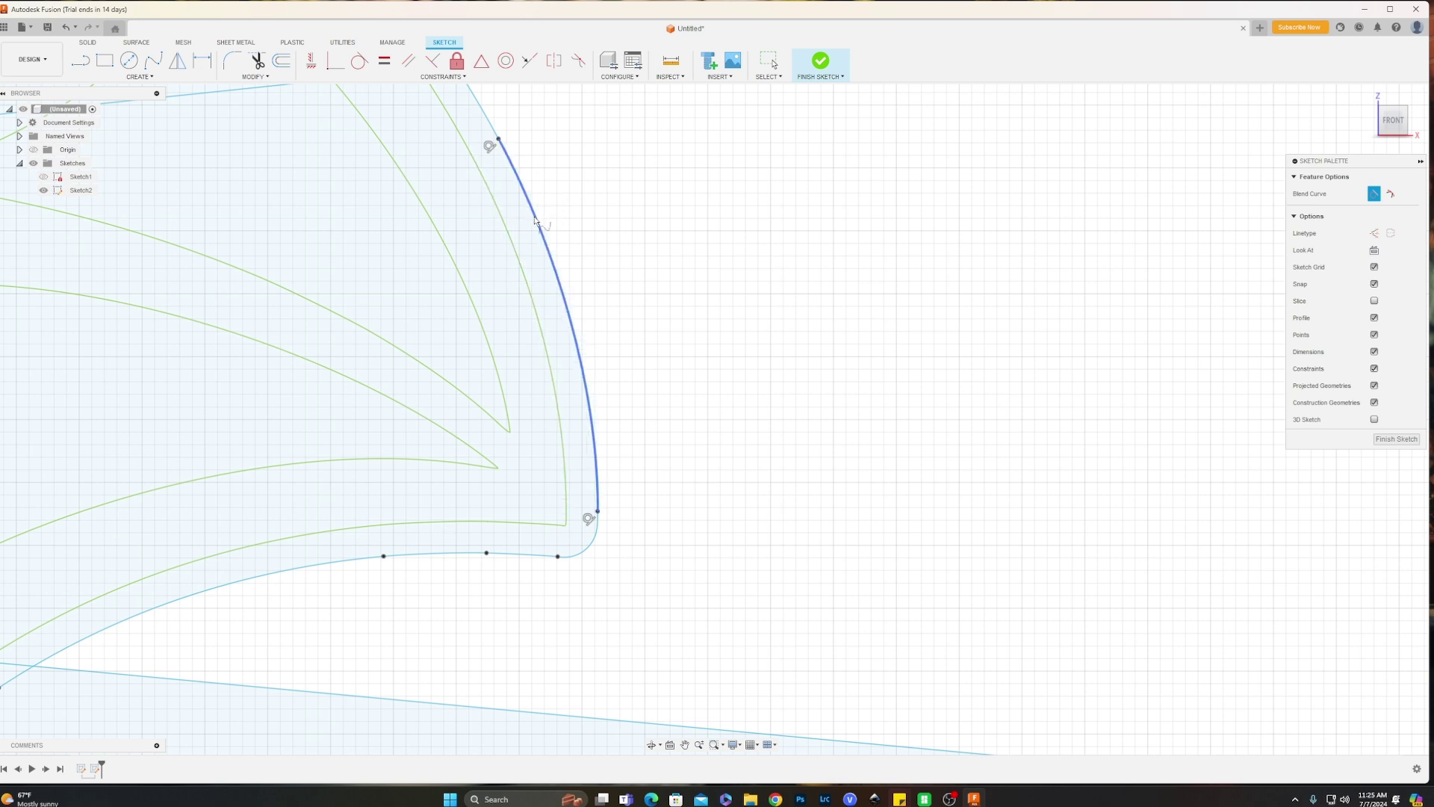
pyautogui.scroll(-2, 654, 312)
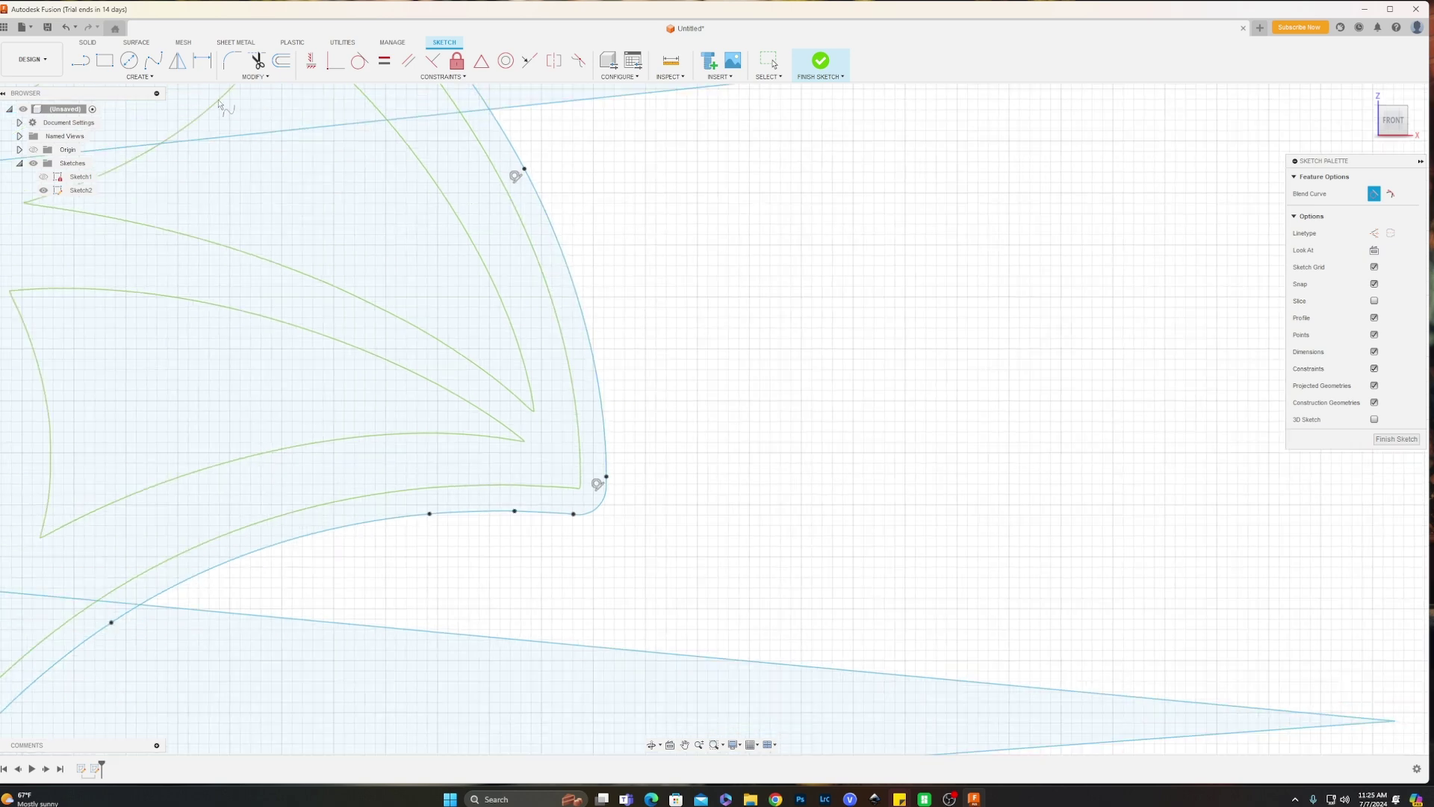
pyautogui.scroll(-3, 680, 317)
pyautogui.click(768, 61)
pyautogui.scroll(-2, 749, 386)
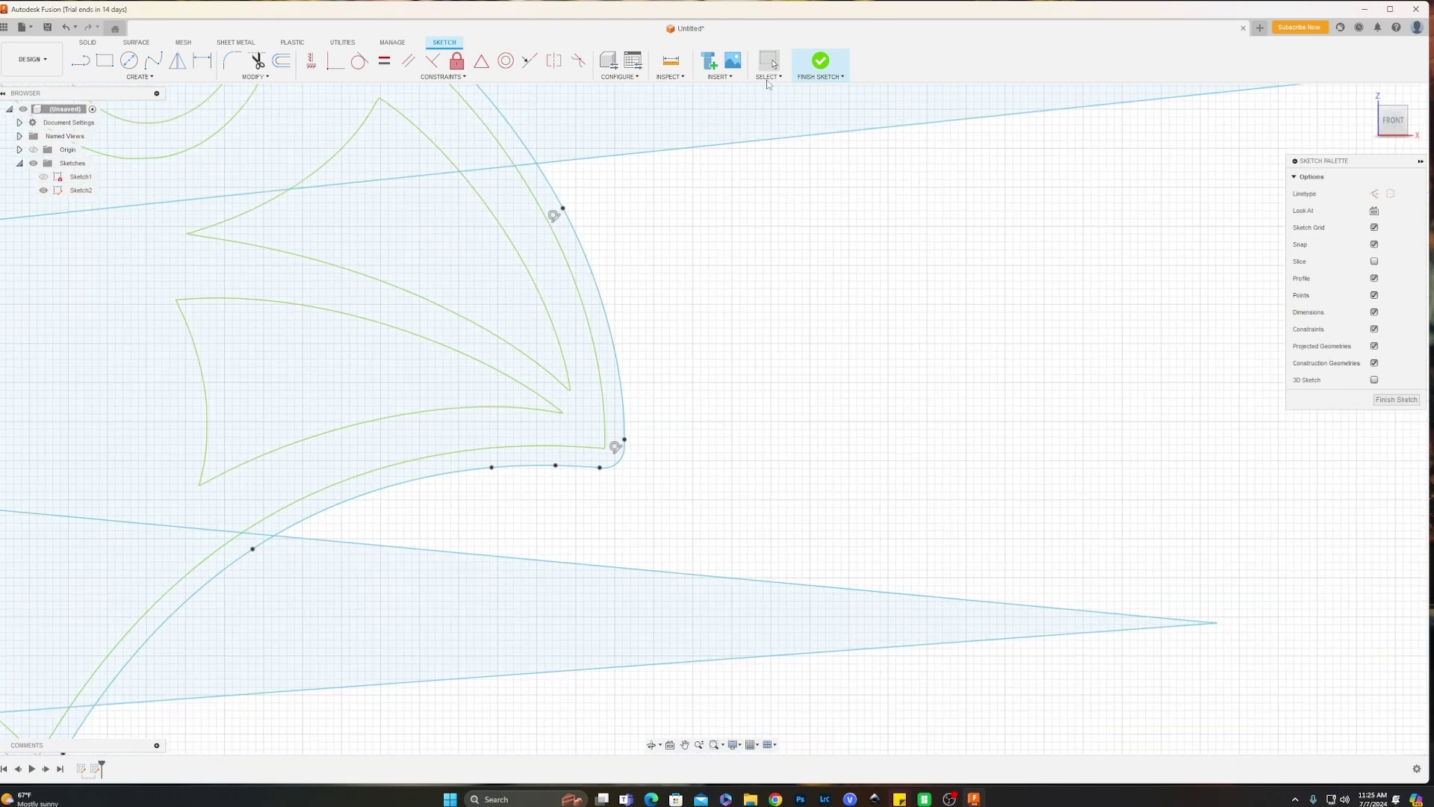
# Delete all the zigzag test lines crossing the logo.
pyautogui.scroll(-3, 749, 385)
pyautogui.moveTo(749, 386)
pyautogui.mouseDown(button='middle')
pyautogui.moveTo(860, 459)
pyautogui.moveTo(905, 520)
pyautogui.mouseUp(button='middle')
pyautogui.moveTo(803, 416); pyautogui.dragTo(905, 471, button='middle')
pyautogui.scroll(-1, 708, 306)
pyautogui.moveTo(708, 307); pyautogui.dragTo(862, 474, button='middle')
pyautogui.moveTo(767, 469)
pyautogui.mouseDown(button='middle')
pyautogui.moveTo(593, 327)
pyautogui.moveTo(603, 361)
pyautogui.mouseUp(button='middle')
pyautogui.scroll(-2, 602, 361)
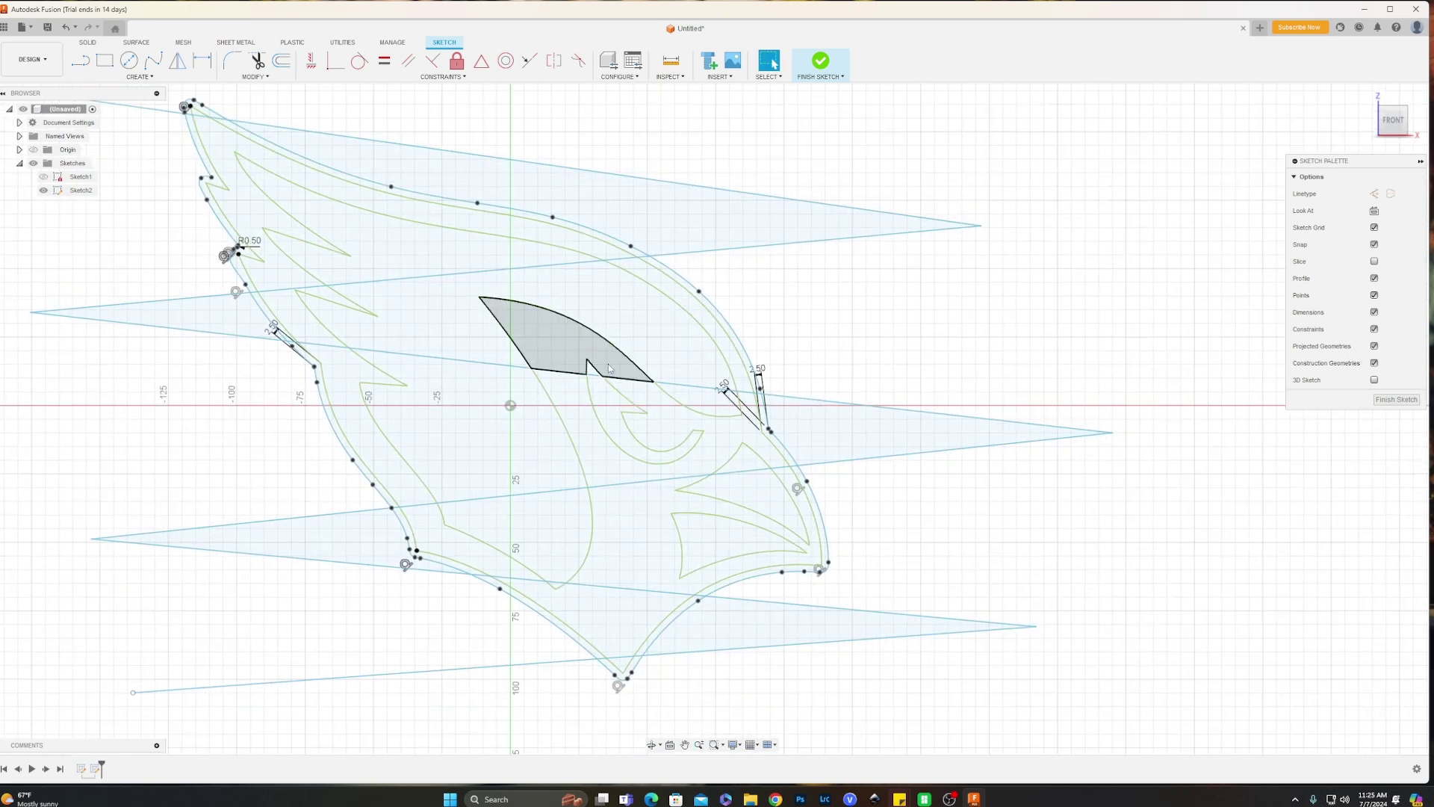
pyautogui.click(629, 228)
pyautogui.press('Delete')
pyautogui.click(717, 276)
pyautogui.press('Delete')
pyautogui.click(776, 409)
pyautogui.press('Delete')
pyautogui.click(773, 532)
pyautogui.press('Delete')
pyautogui.click(759, 576)
pyautogui.press('Delete')
# Turn off the display of sketch dimensions and finish the outline sketch.
pyautogui.scroll(3, 590, 377)
pyautogui.moveTo(651, 292); pyautogui.dragTo(543, 305, button='middle')
pyautogui.scroll(3, 666, 316)
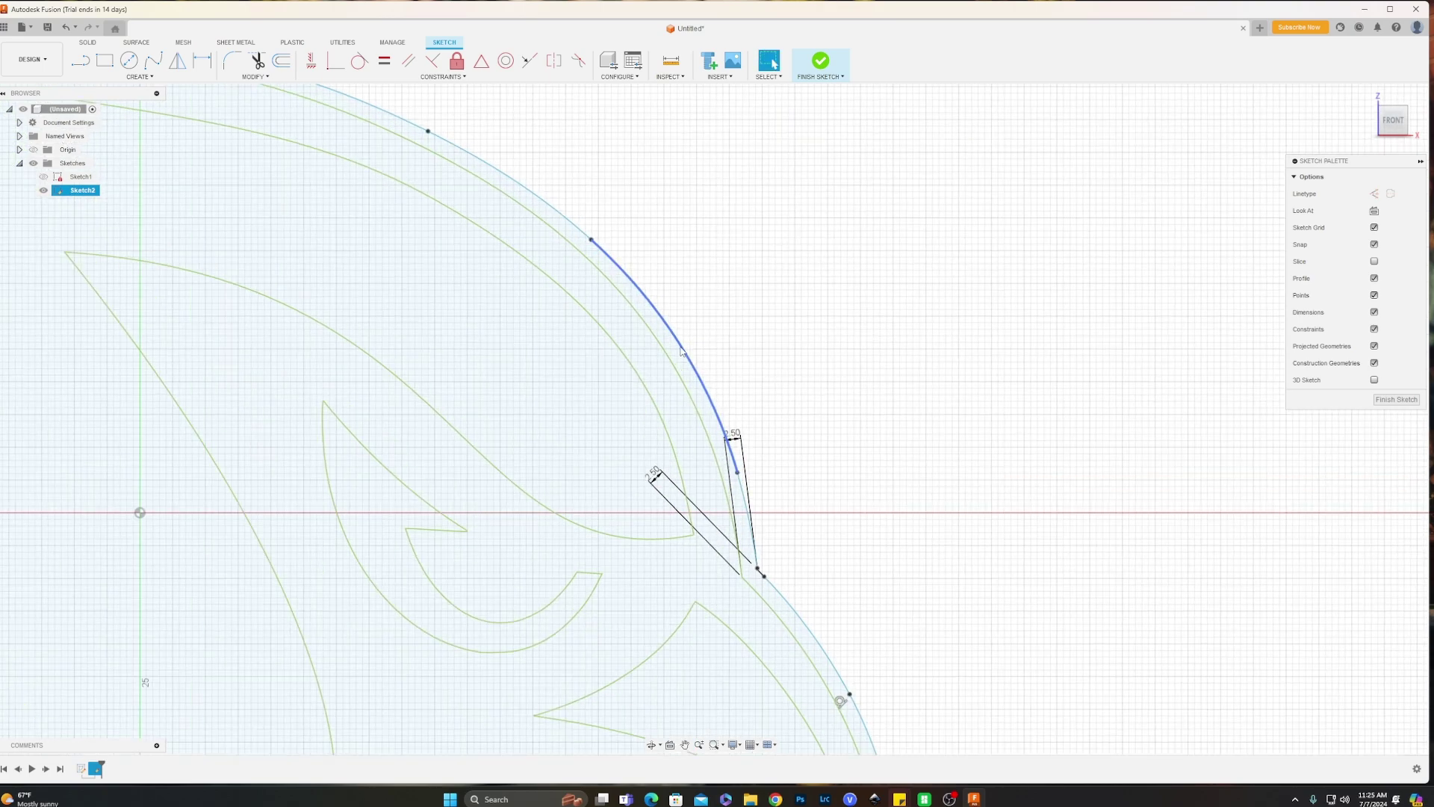
pyautogui.scroll(8, 736, 475)
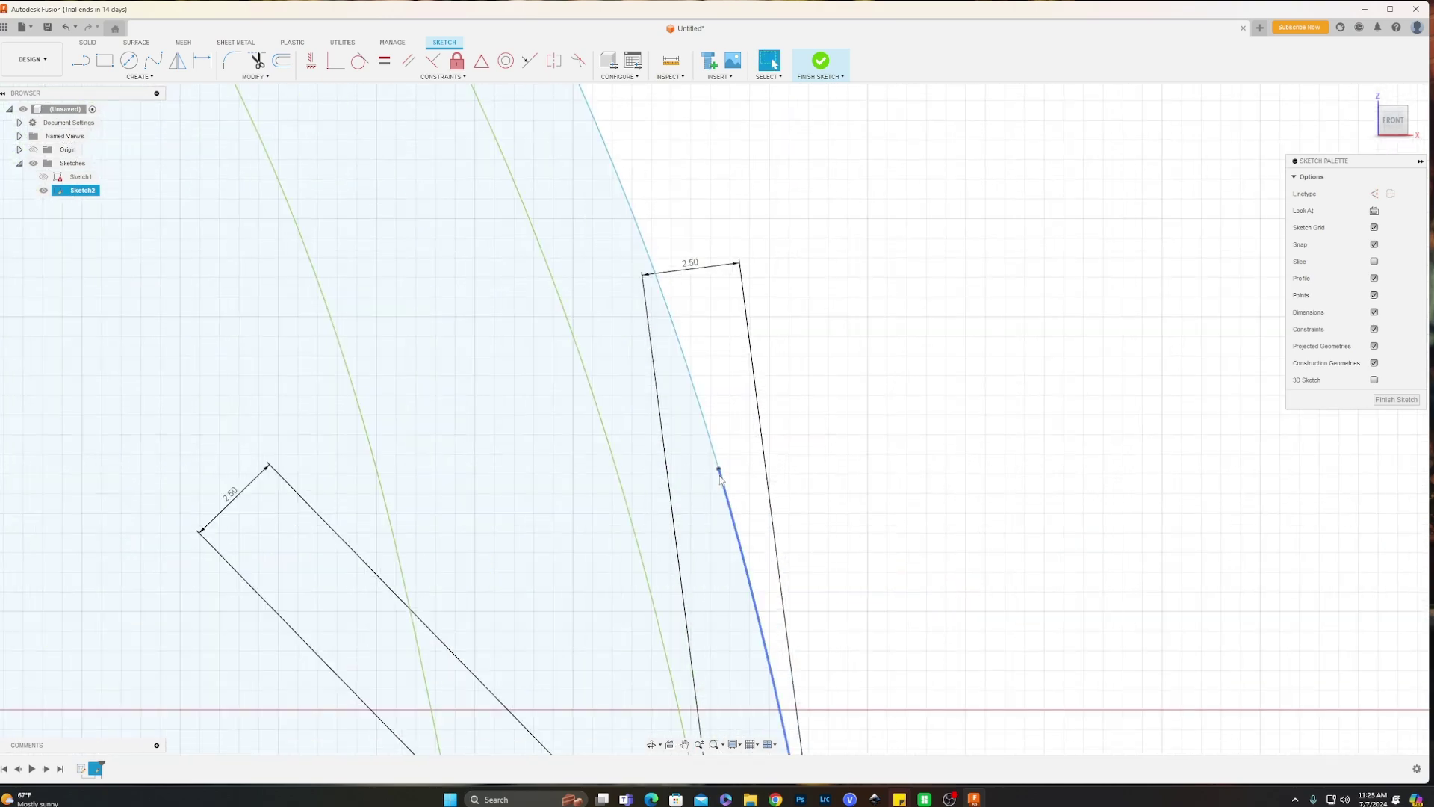
pyautogui.scroll(-5, 750, 430)
pyautogui.scroll(-6, 799, 406)
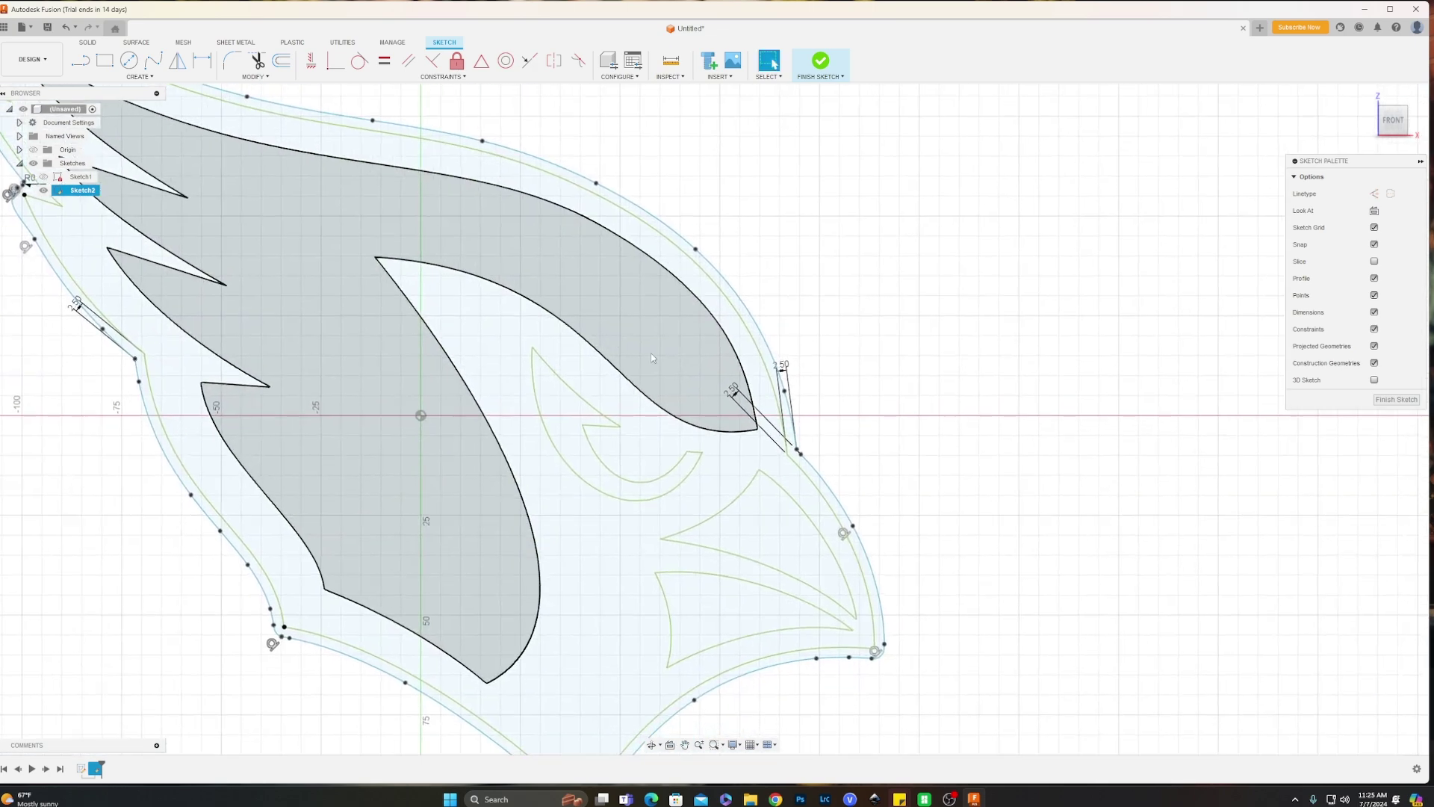
pyautogui.click(1374, 312)
pyautogui.scroll(-1, 898, 366)
pyautogui.scroll(-2, 941, 381)
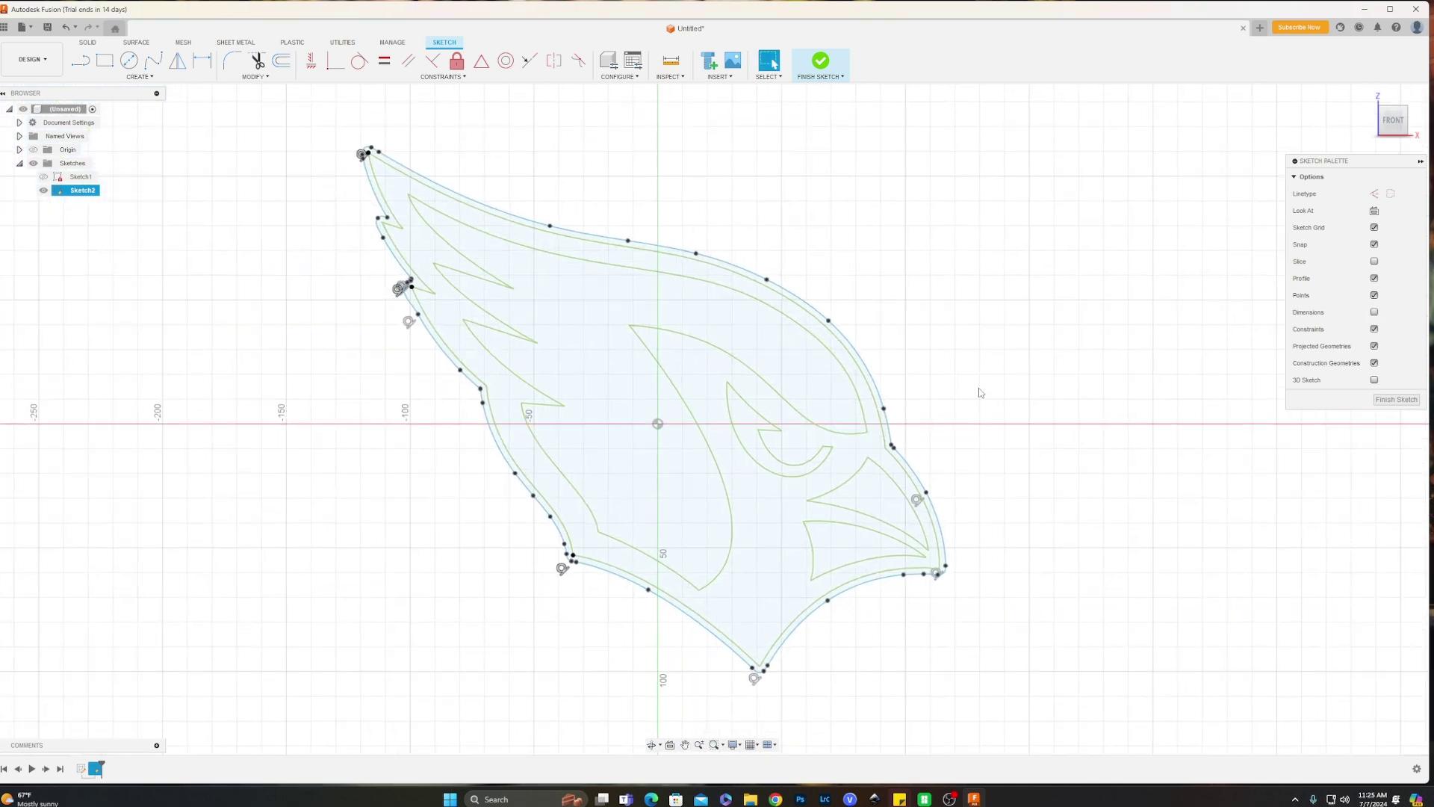
pyautogui.moveTo(958, 366); pyautogui.dragTo(906, 372, button='middle')
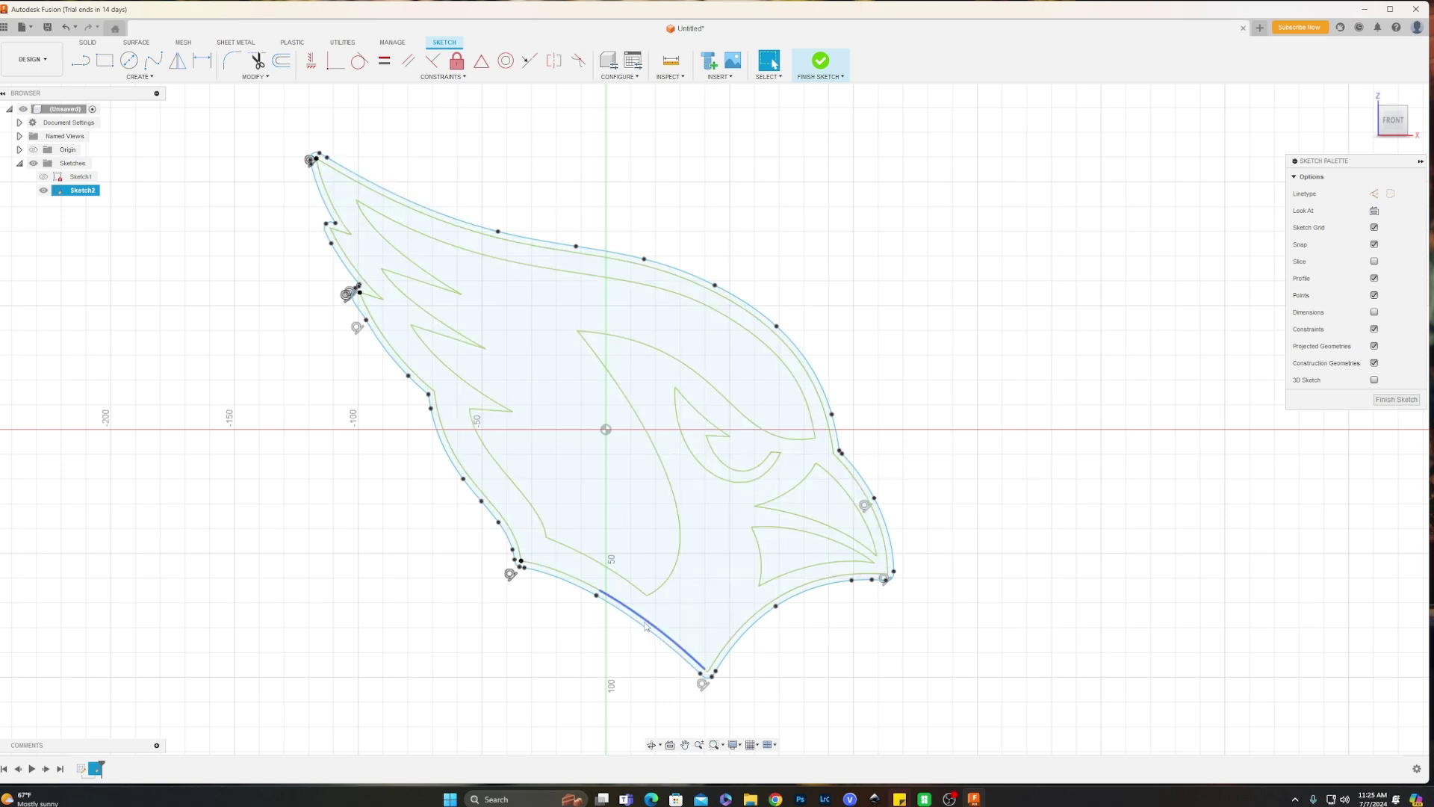
pyautogui.scroll(5, 645, 626)
pyautogui.scroll(-7, 797, 535)
pyautogui.moveTo(798, 535); pyautogui.dragTo(783, 506, button='middle')
pyautogui.click(1395, 401)
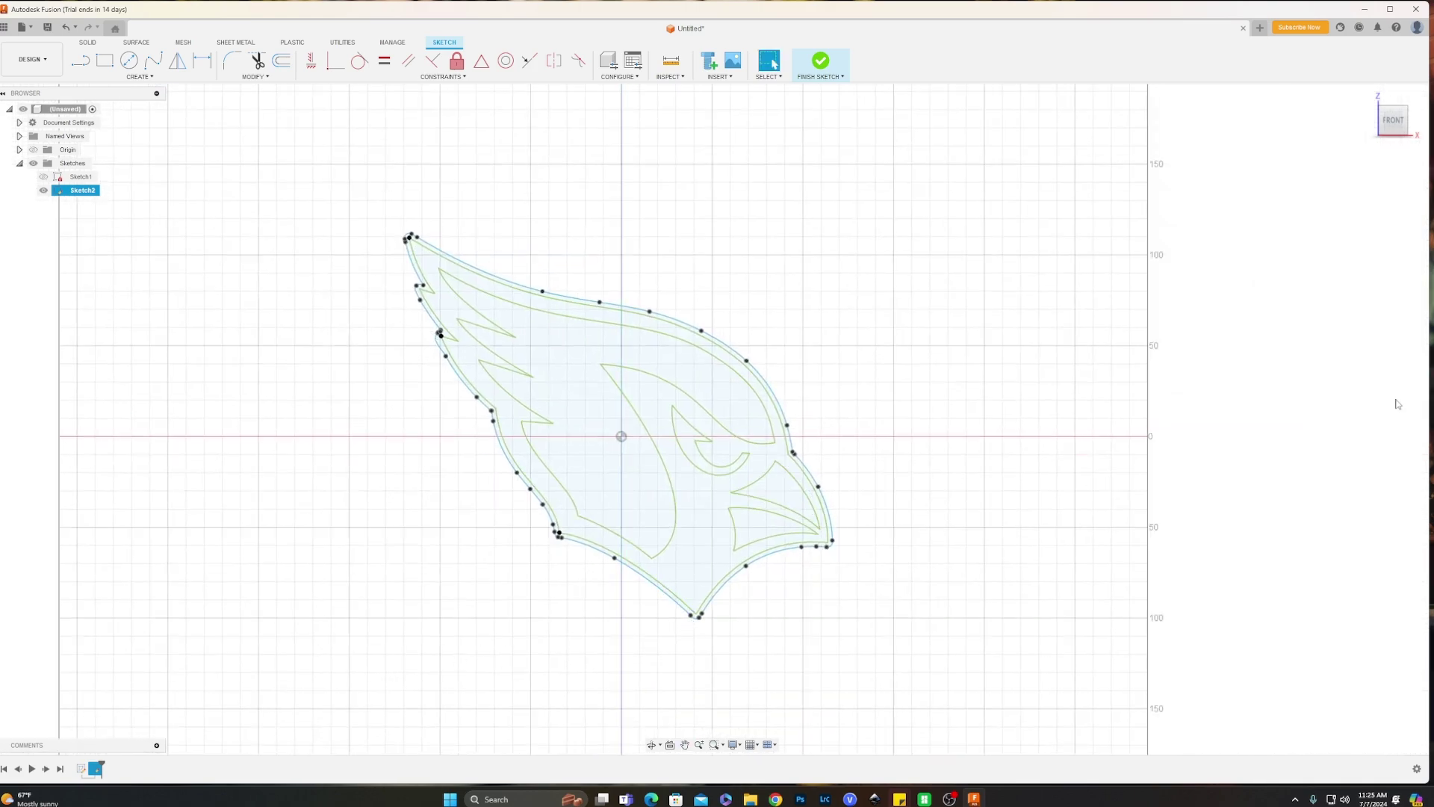
# Extrude all the logo and border profiles 2 mm from a start offset of 40 mm as a new component.
pyautogui.moveTo(309, 696)
pyautogui.mouseDown()
pyautogui.moveTo(752, 625)
pyautogui.moveTo(979, 126)
pyautogui.mouseUp()
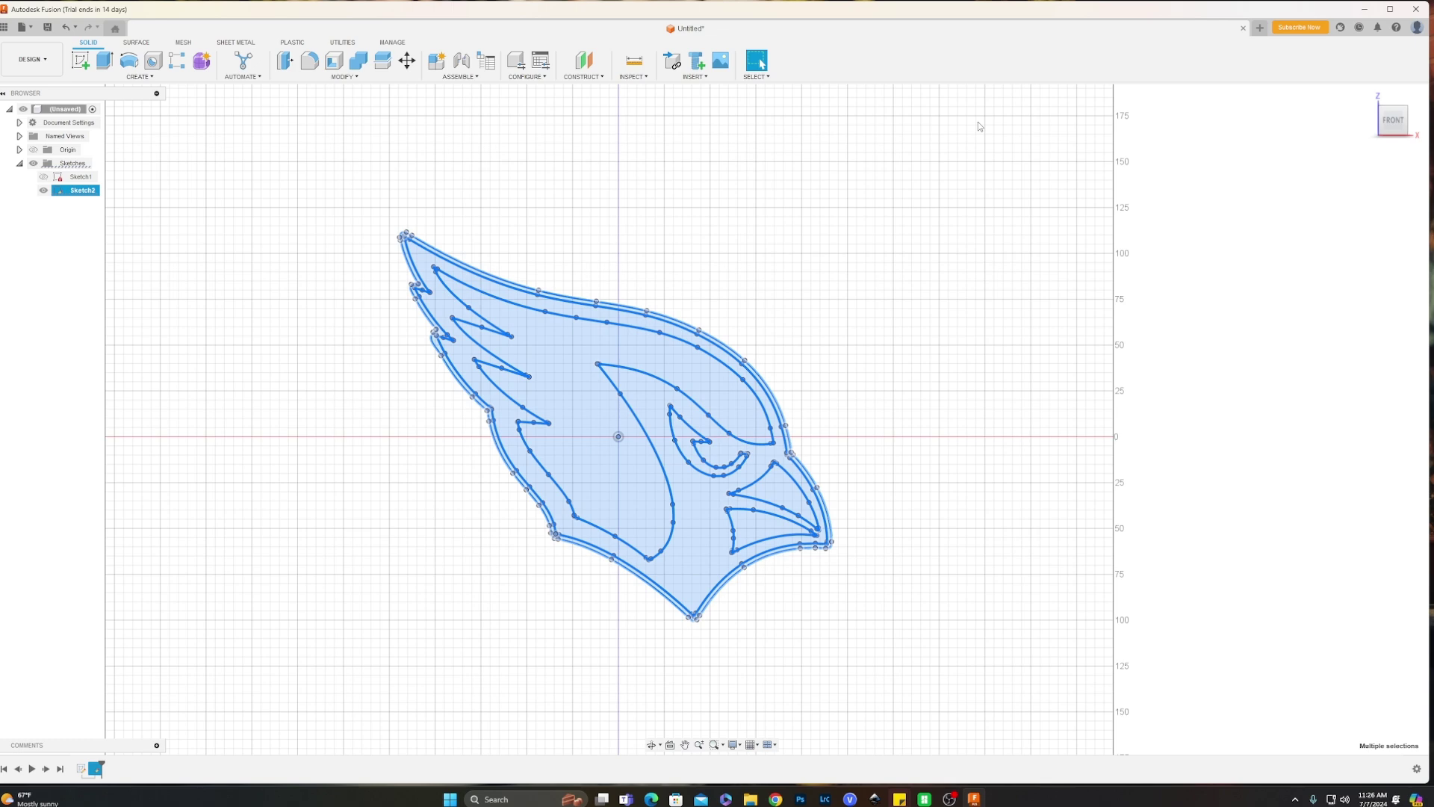
pyautogui.press('e')
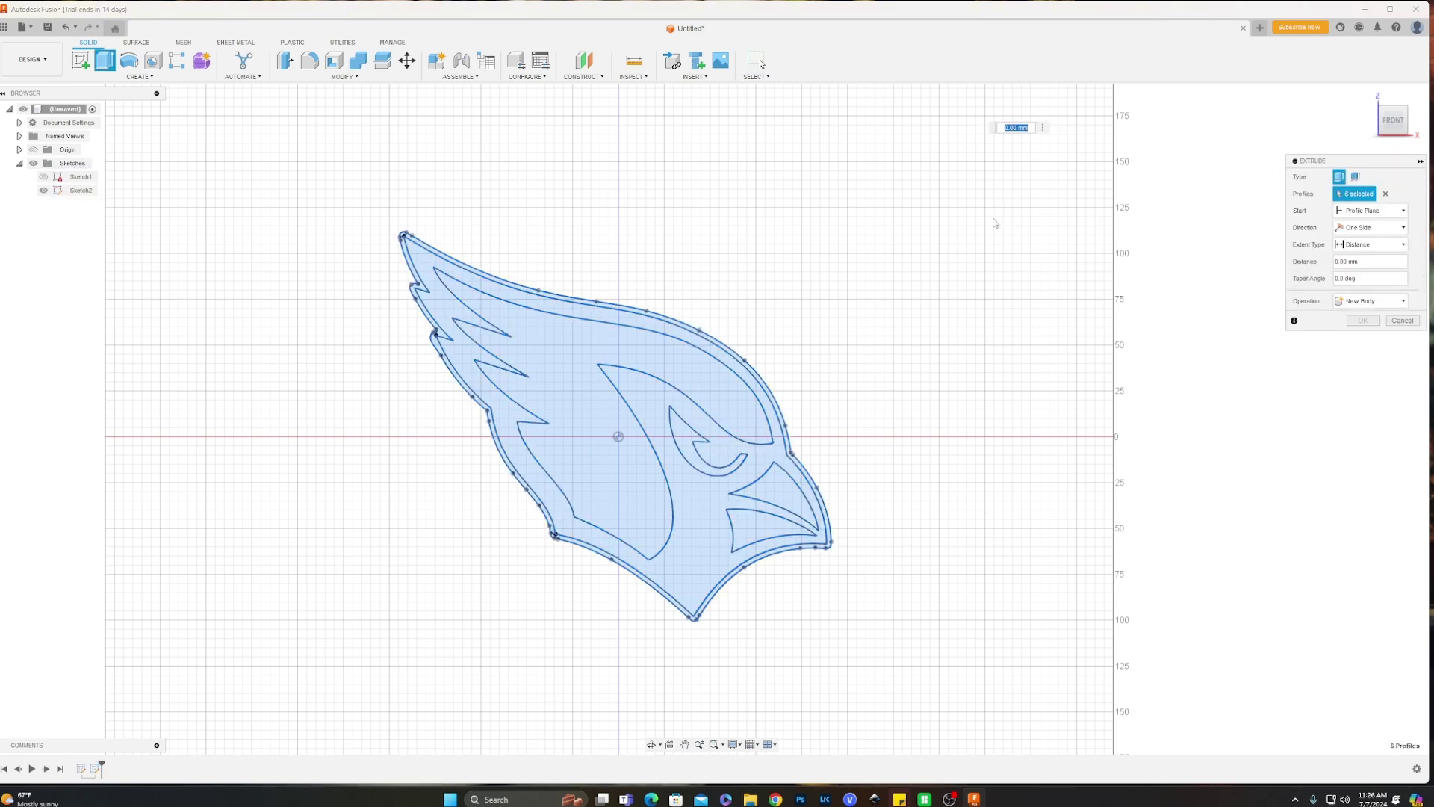
pyautogui.click(1371, 211)
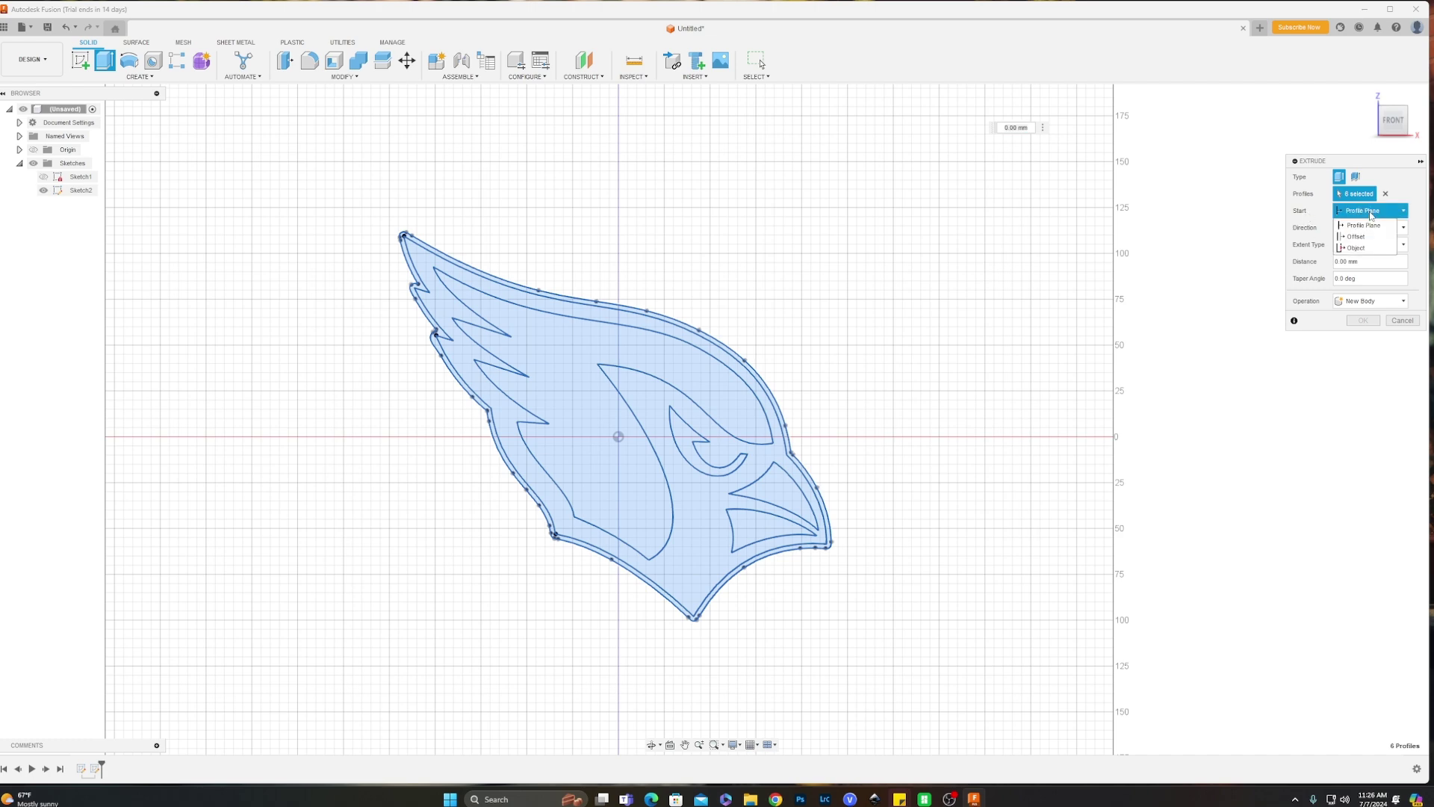
pyautogui.click(1356, 237)
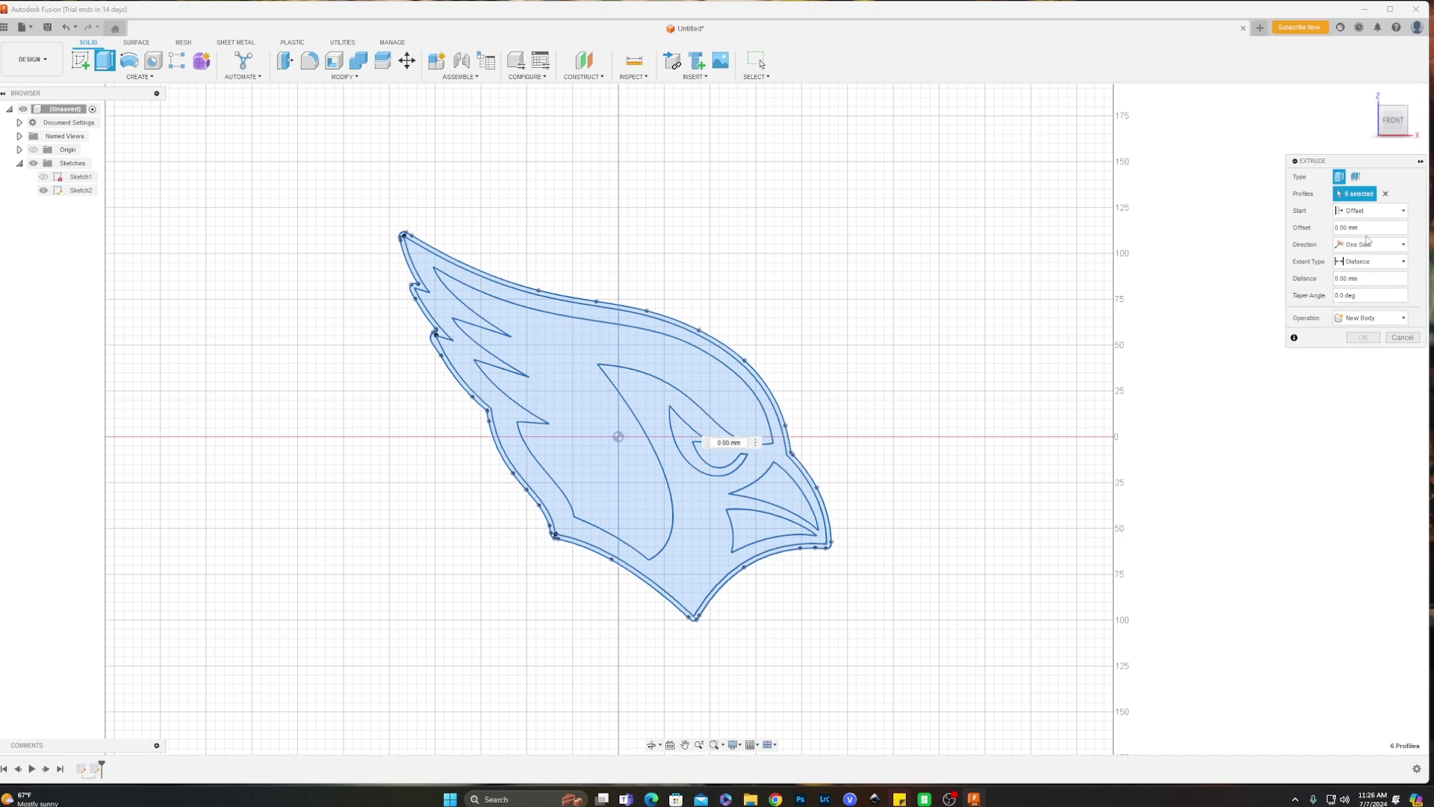
pyautogui.click(1372, 228)
pyautogui.write('40')
pyautogui.click(1352, 279)
pyautogui.write('2')
pyautogui.keyDown('shift'); pyautogui.moveTo(1079, 312); pyautogui.dragTo(889, 323, button='middle'); pyautogui.keyUp('shift')
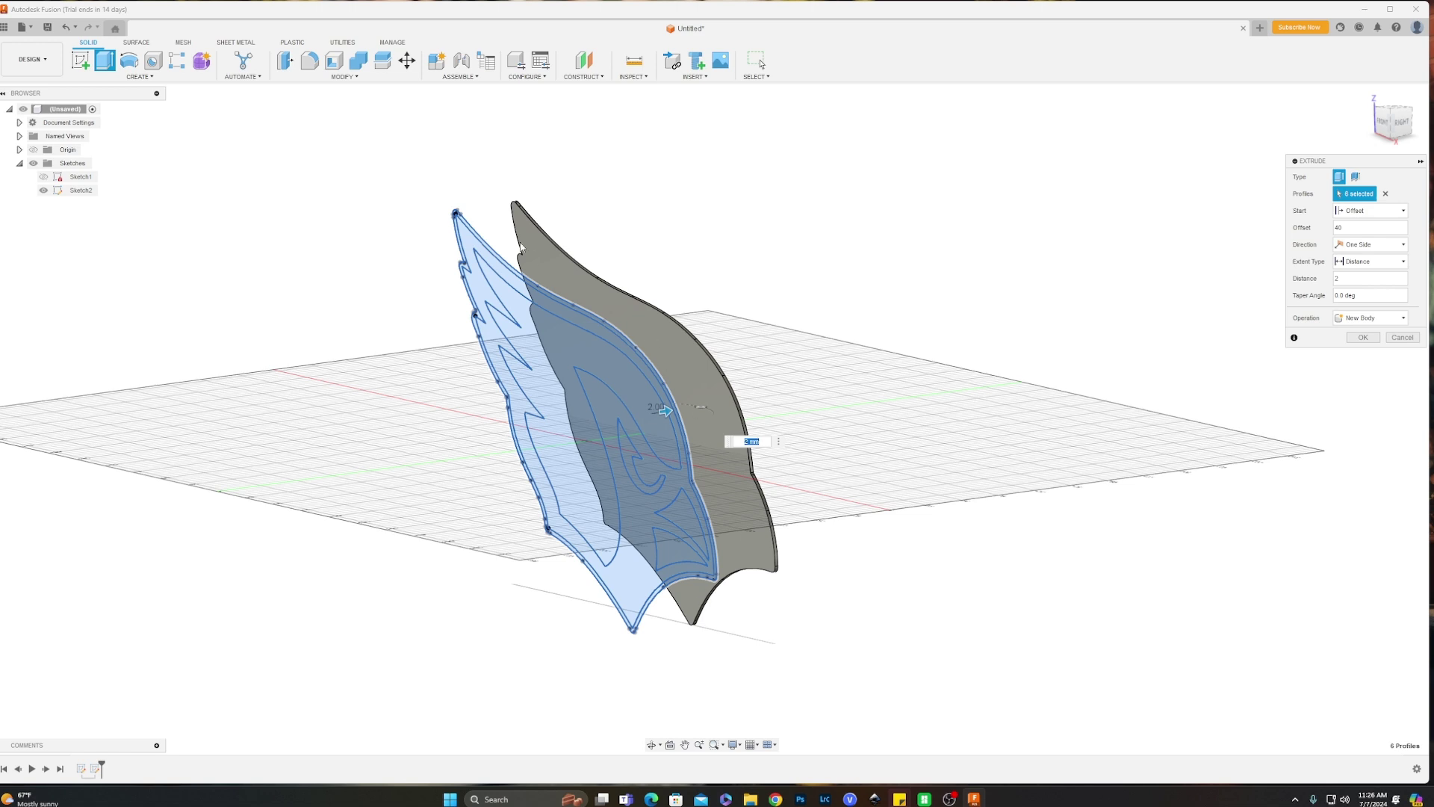
pyautogui.click(1396, 317)
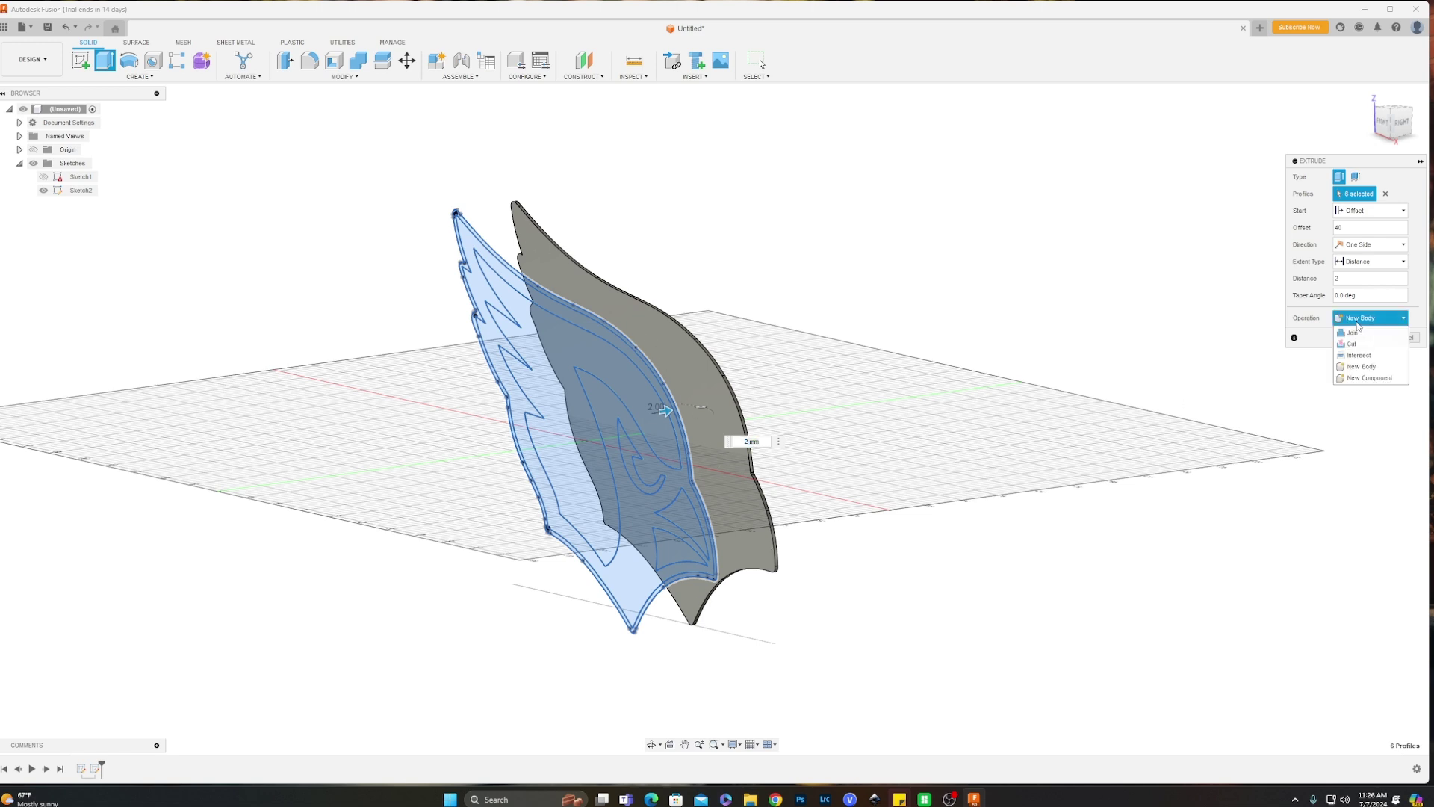
pyautogui.click(1371, 378)
pyautogui.click(1363, 341)
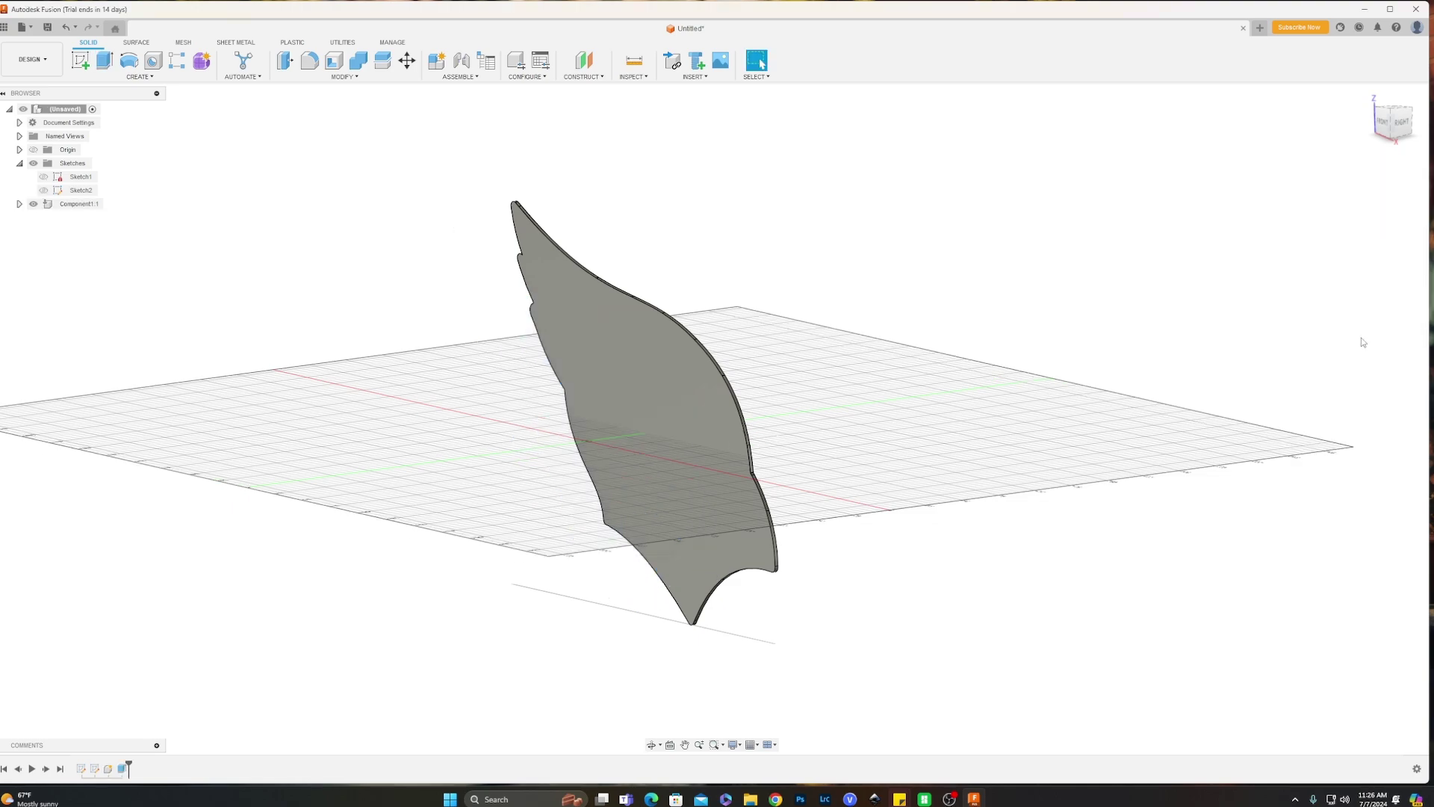
# Rename the new extruded component as Back Plate.
pyautogui.keyDown('shift'); pyautogui.moveTo(781, 357); pyautogui.dragTo(870, 345, button='middle'); pyautogui.keyUp('shift')
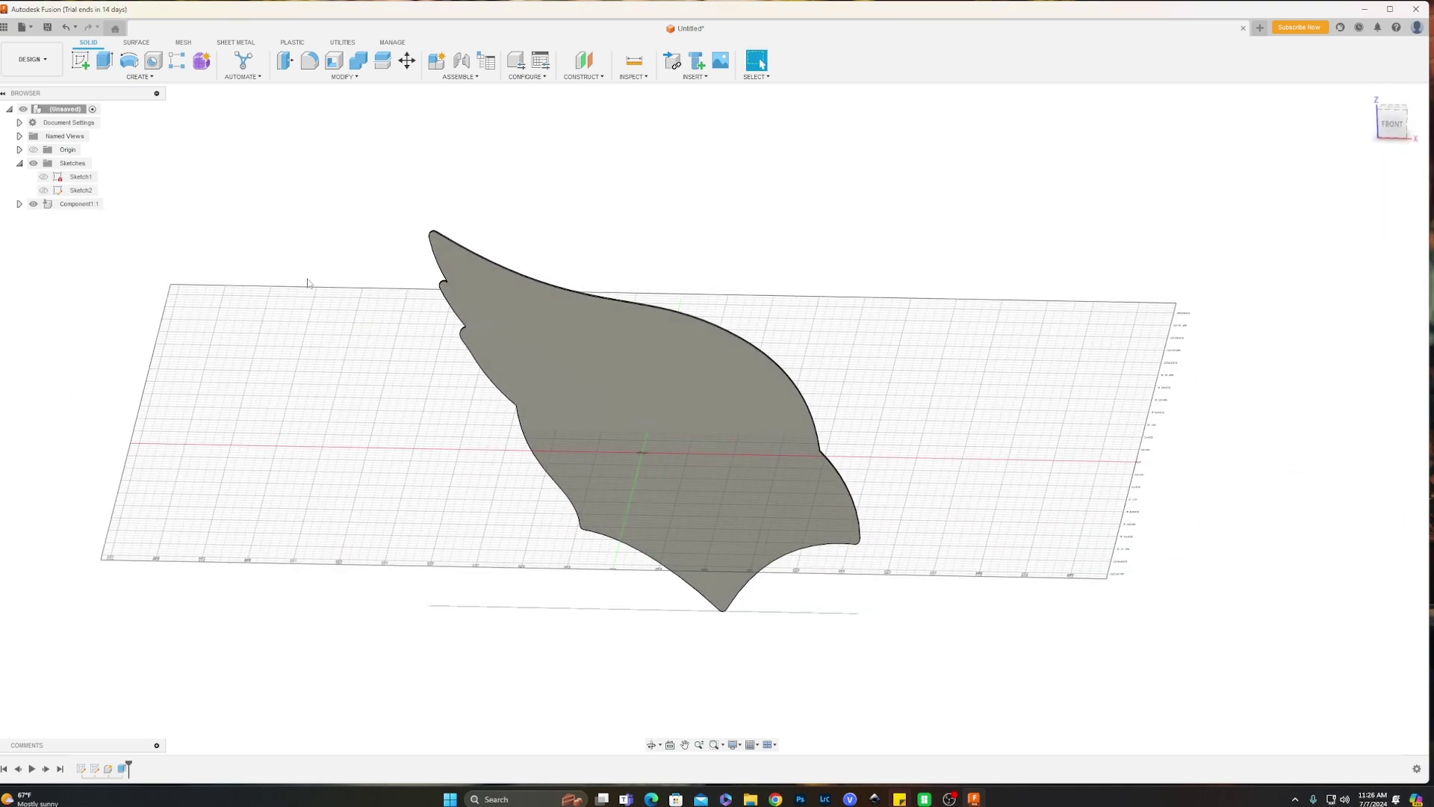
pyautogui.click(76, 204)
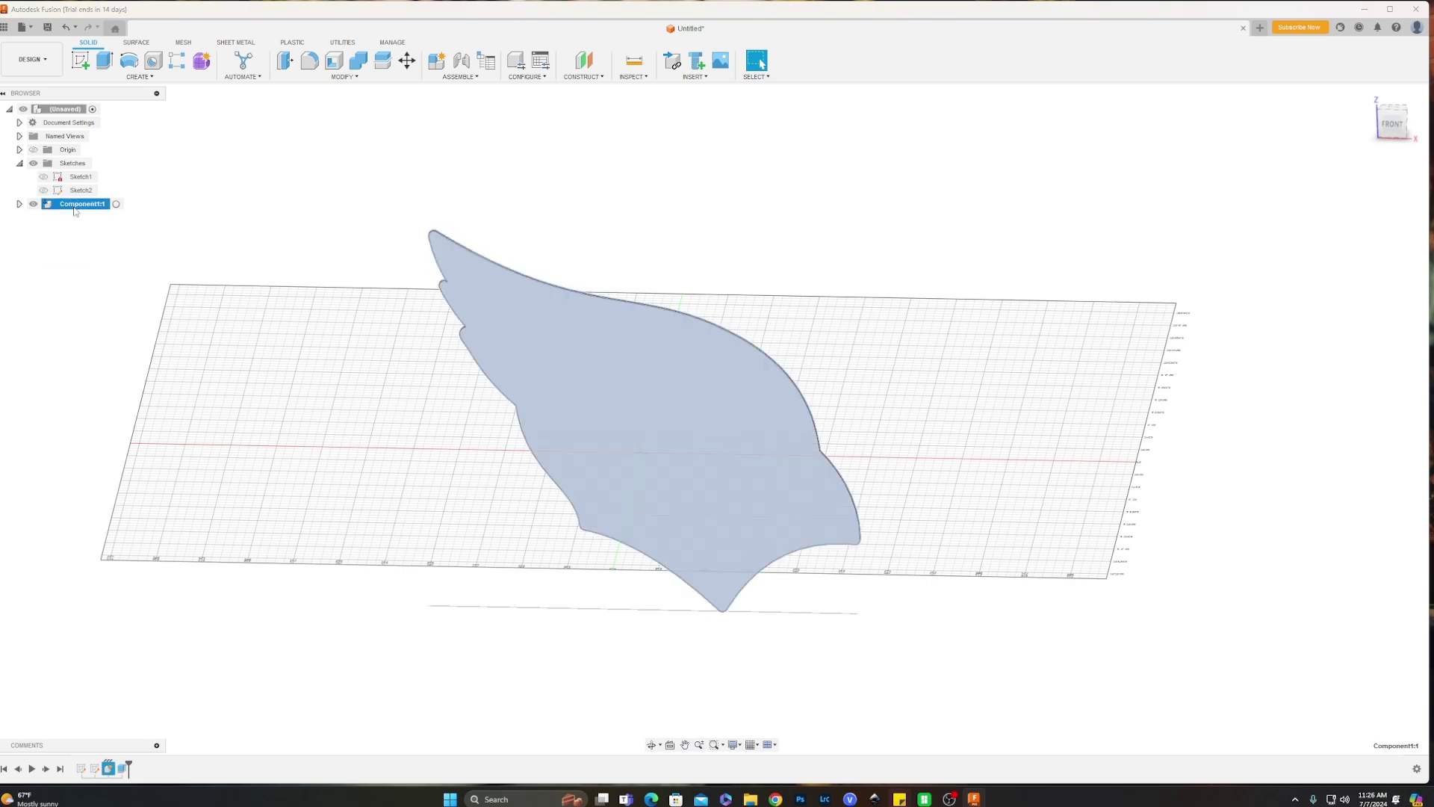
pyautogui.doubleClick(77, 204)
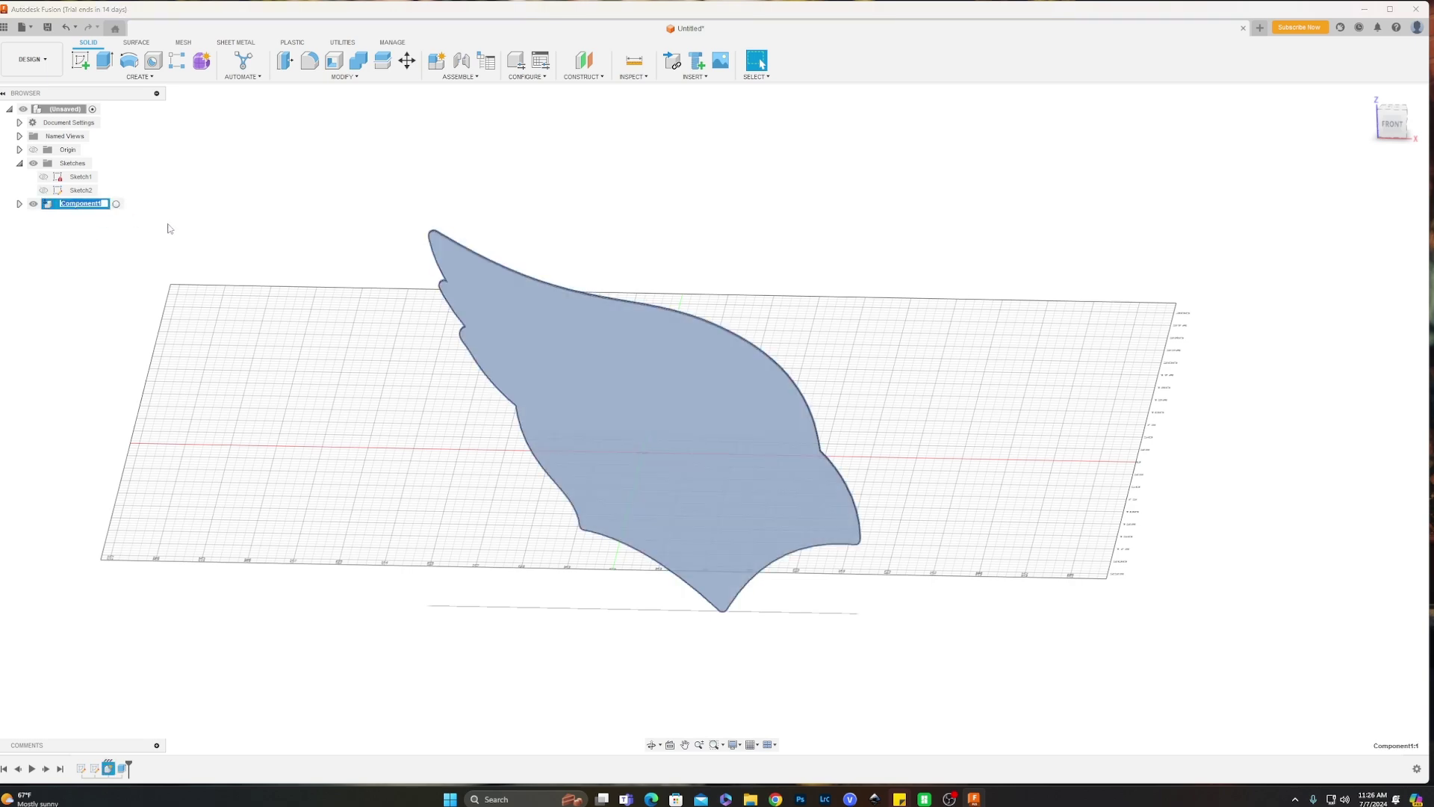
pyautogui.write('Back Plate')
pyautogui.press('Return')
pyautogui.scroll(-1, 866, 308)
pyautogui.scroll(1, 866, 309)
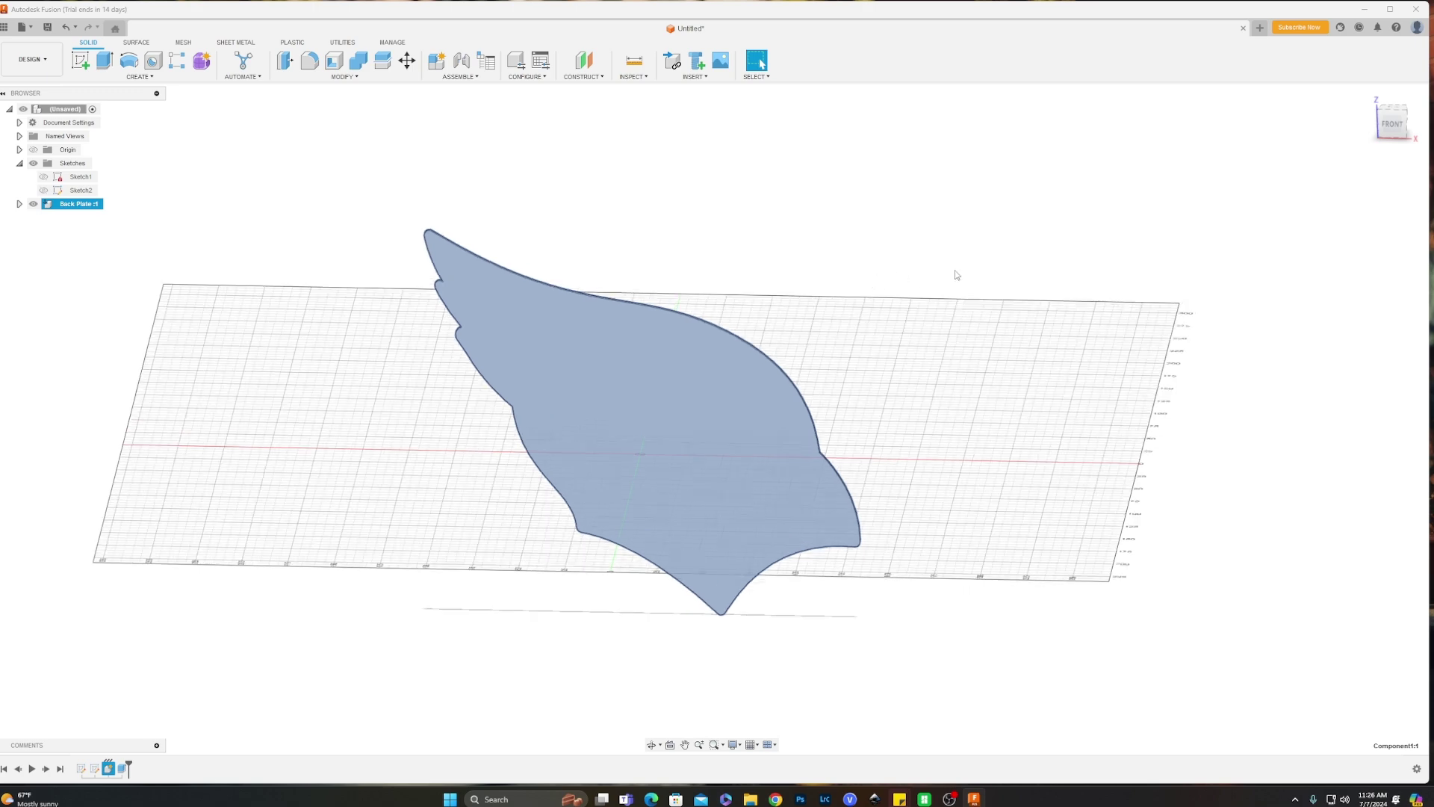
# Make the logo outline sketch, Sketch2, visible again with the back plate.
pyautogui.click(43, 190)
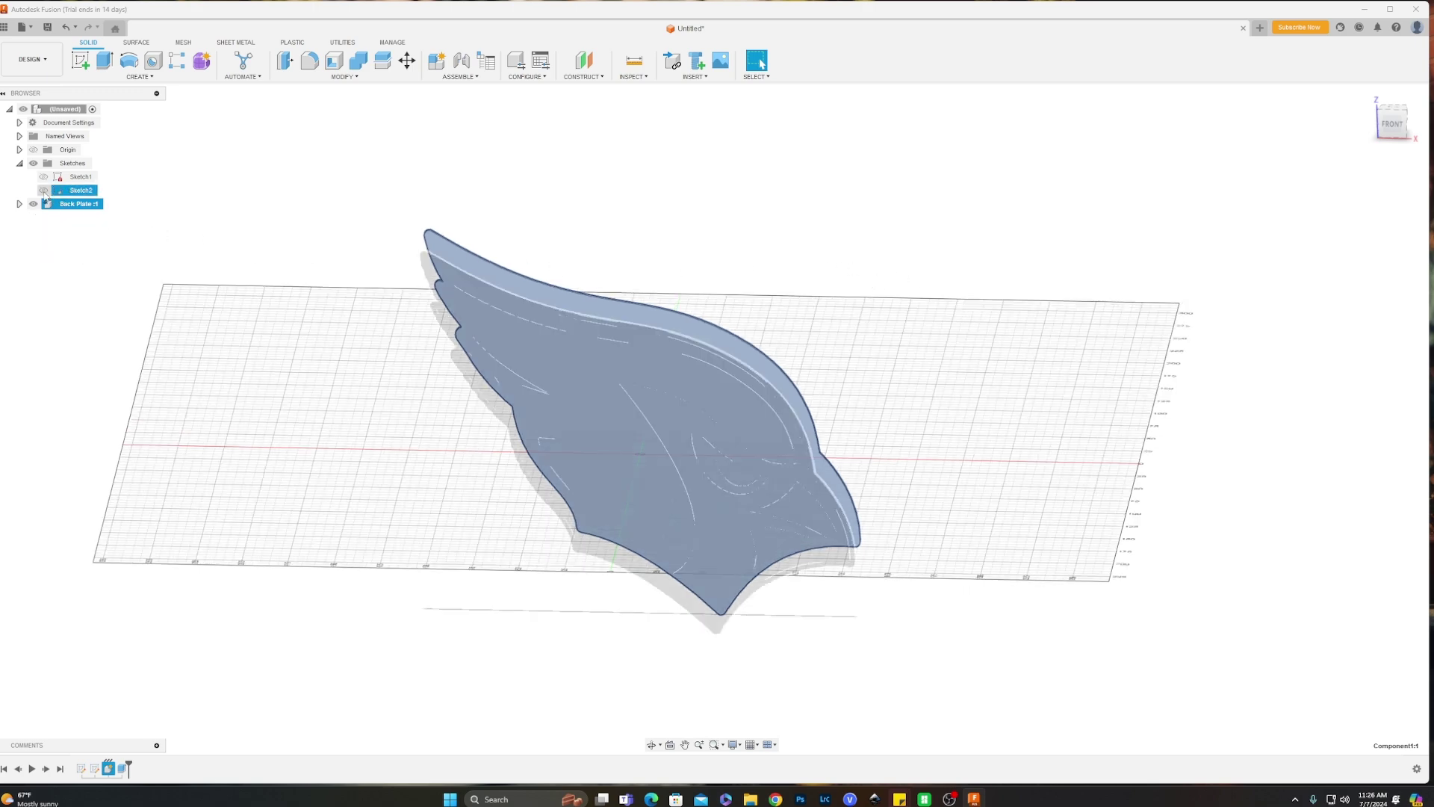
pyautogui.keyDown('shift'); pyautogui.moveTo(996, 301); pyautogui.dragTo(953, 304, button='middle'); pyautogui.keyUp('shift')
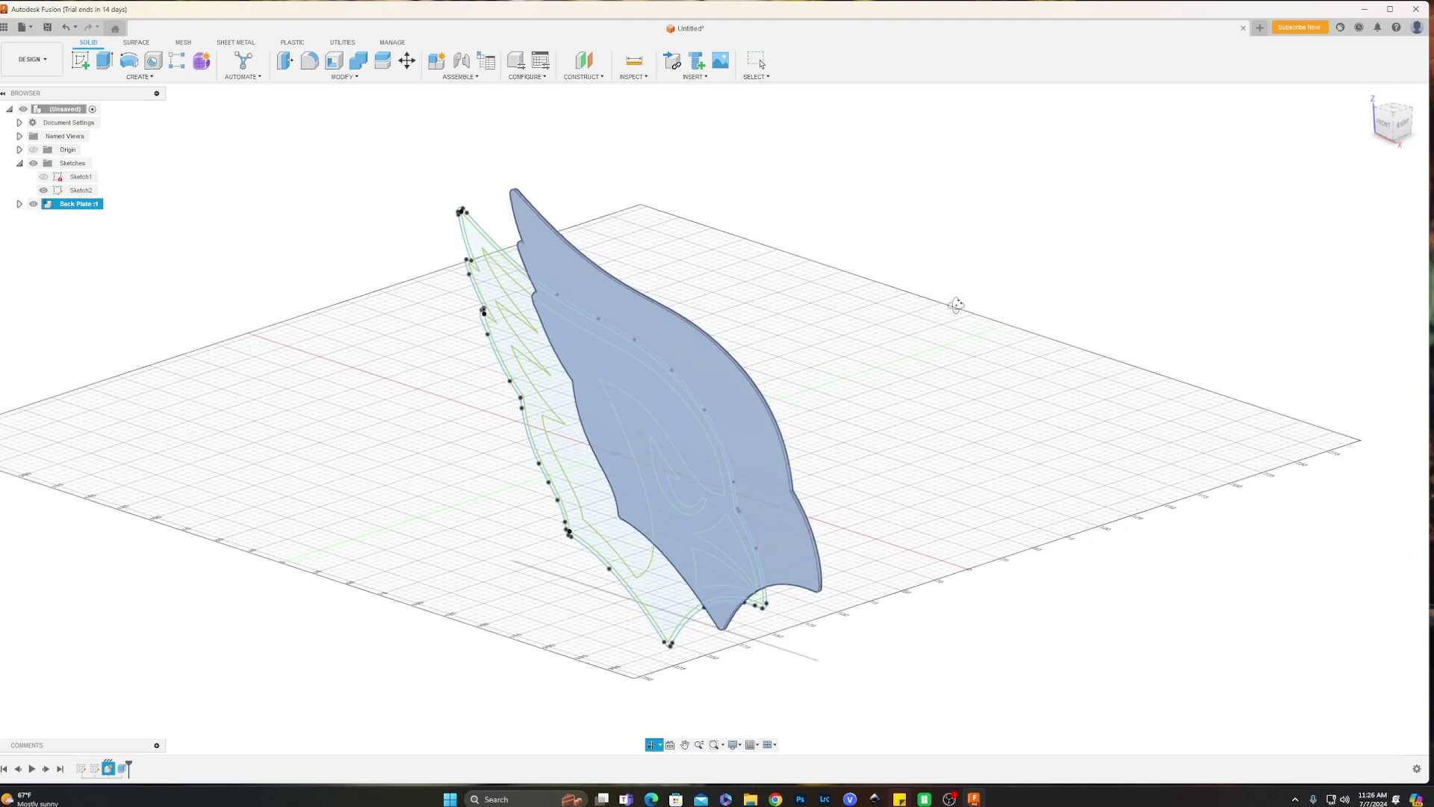
# Extrude the border profile of the outline sketch 40 mm to the back plate as a new component.
pyautogui.scroll(3, 842, 403)
pyautogui.moveTo(842, 401)
pyautogui.keyDown('shift'); pyautogui.mouseDown(button='middle')
pyautogui.moveTo(881, 374)
pyautogui.moveTo(859, 389)
pyautogui.mouseUp(button='middle'); pyautogui.keyUp('shift')
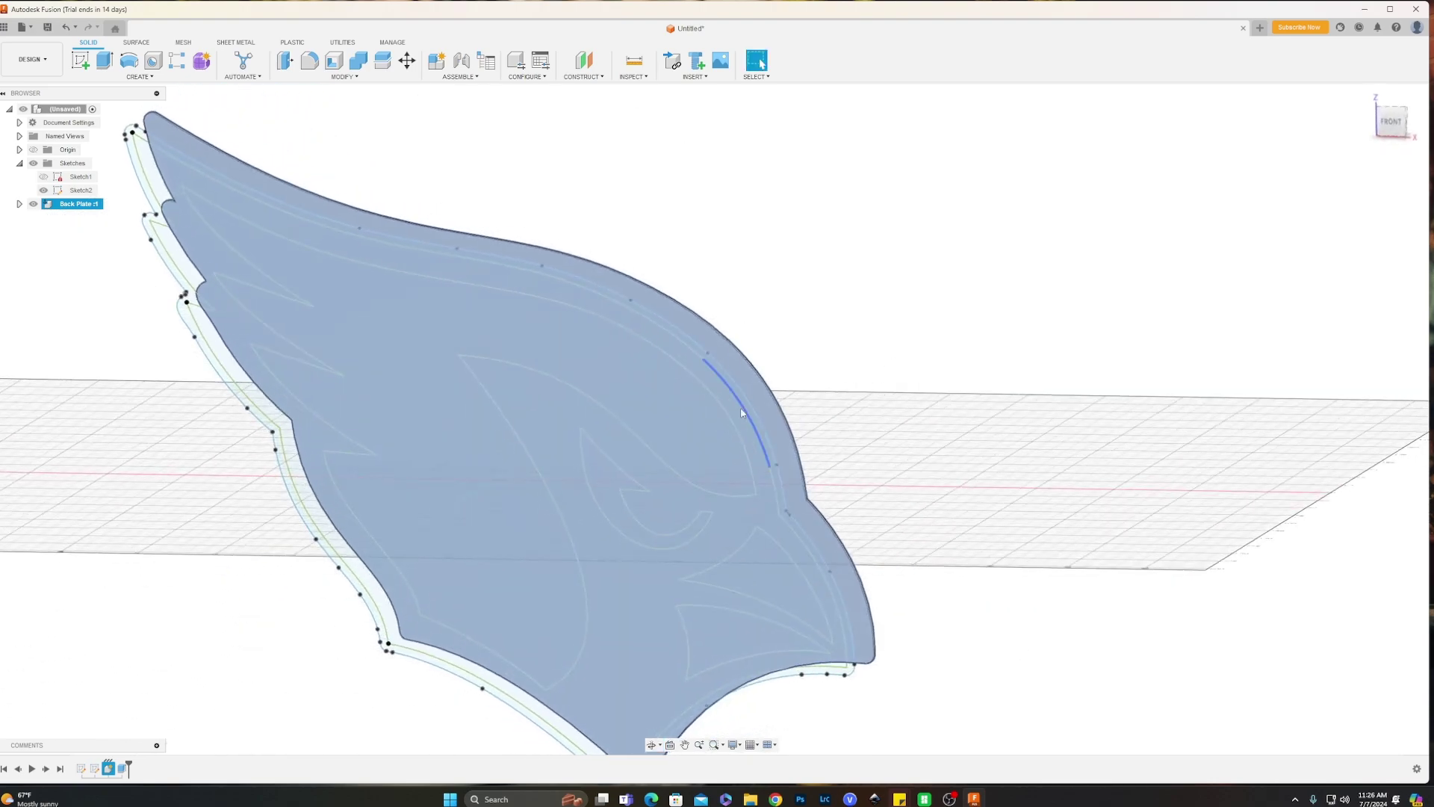
pyautogui.scroll(5, 730, 415)
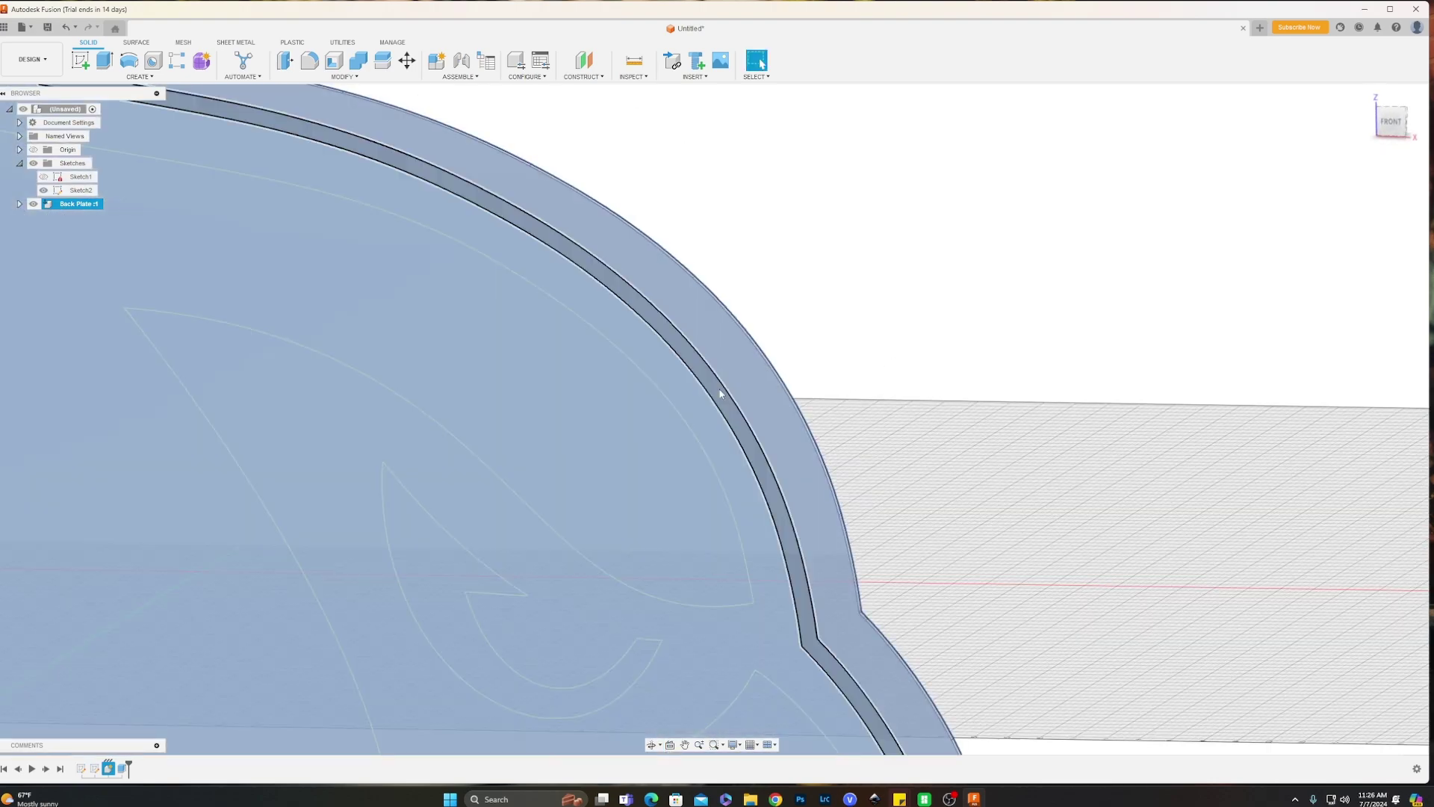
pyautogui.click(722, 398)
pyautogui.scroll(-6, 722, 398)
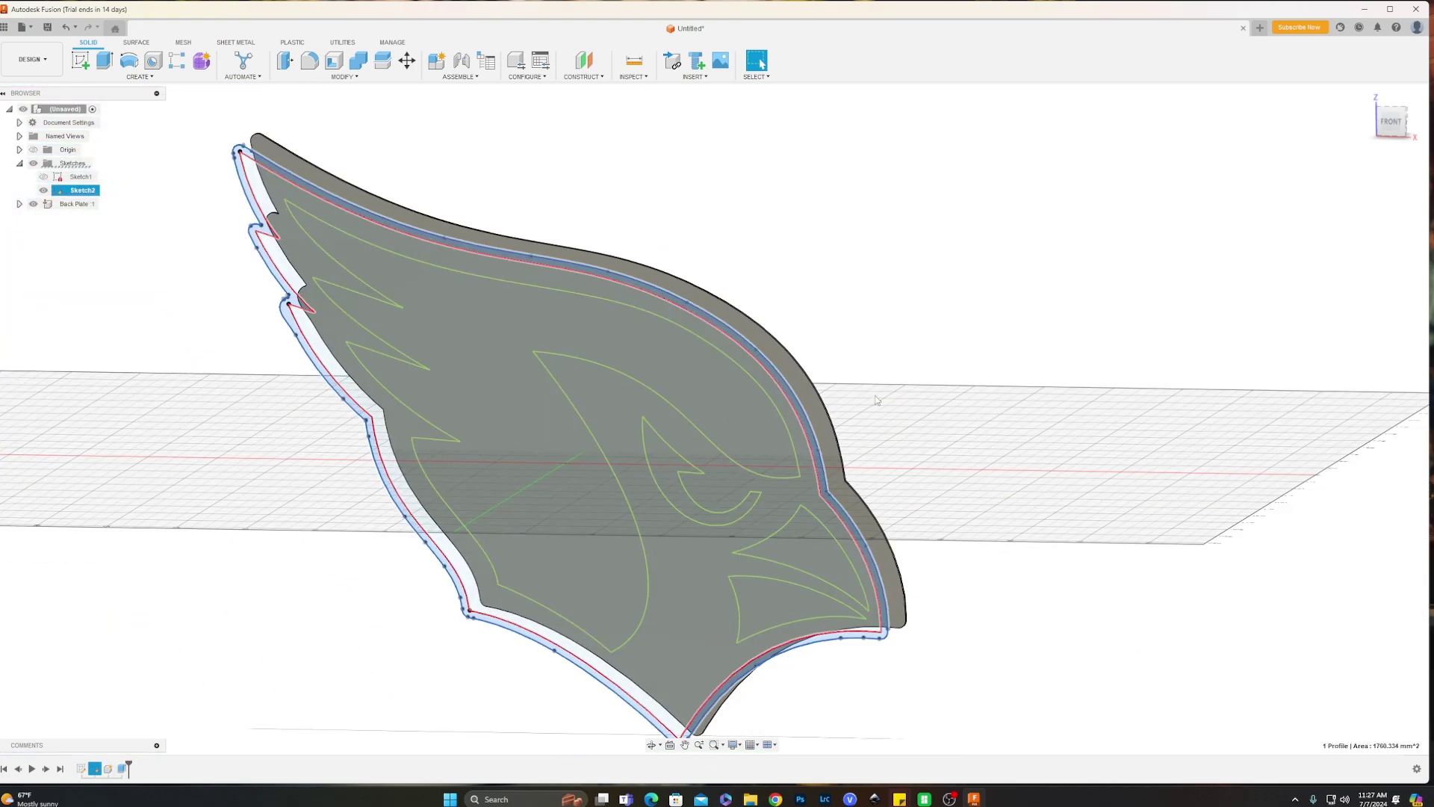
pyautogui.press('e')
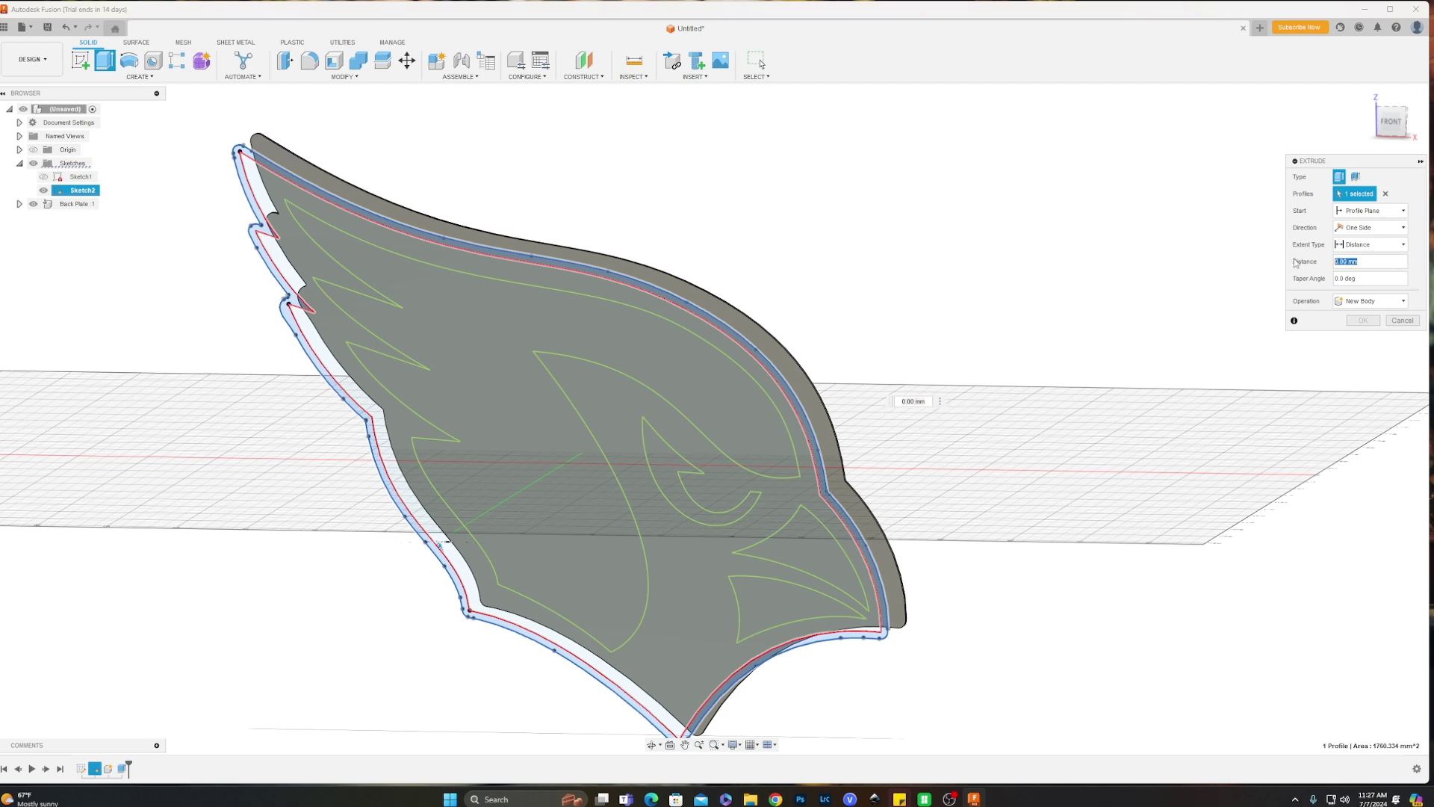
pyautogui.write('40')
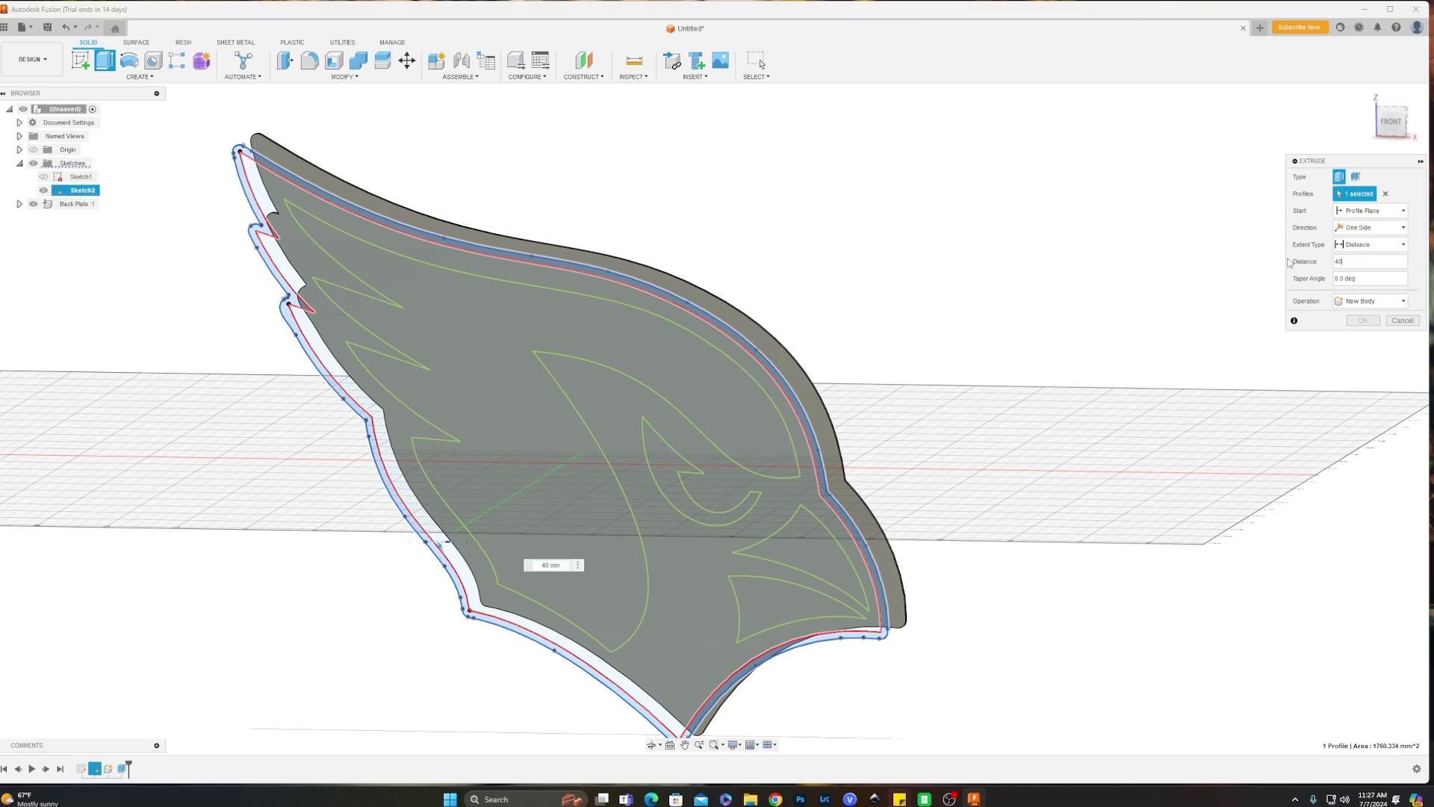
pyautogui.keyDown('shift'); pyautogui.moveTo(928, 276); pyautogui.dragTo(848, 296, button='middle'); pyautogui.keyUp('shift')
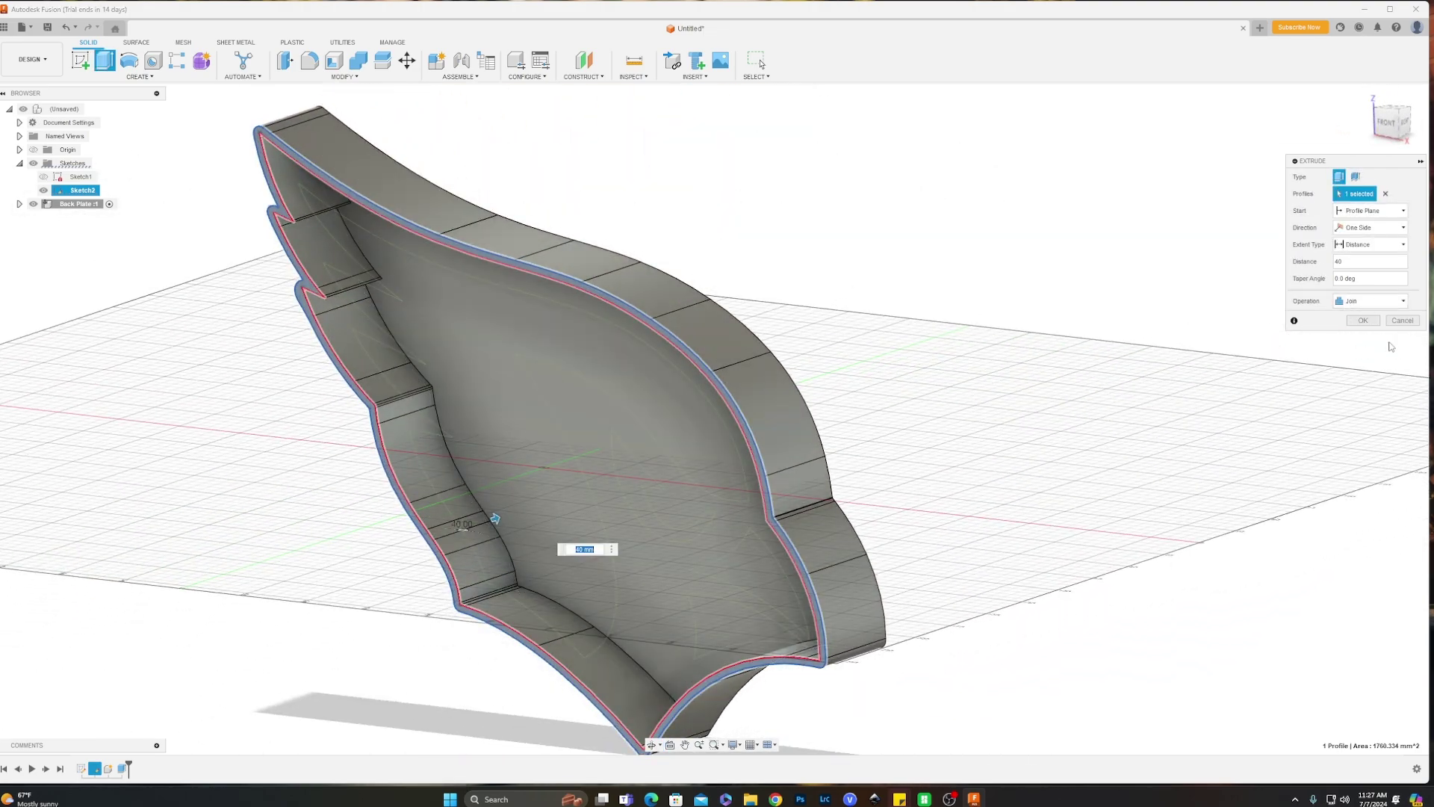
pyautogui.click(1382, 301)
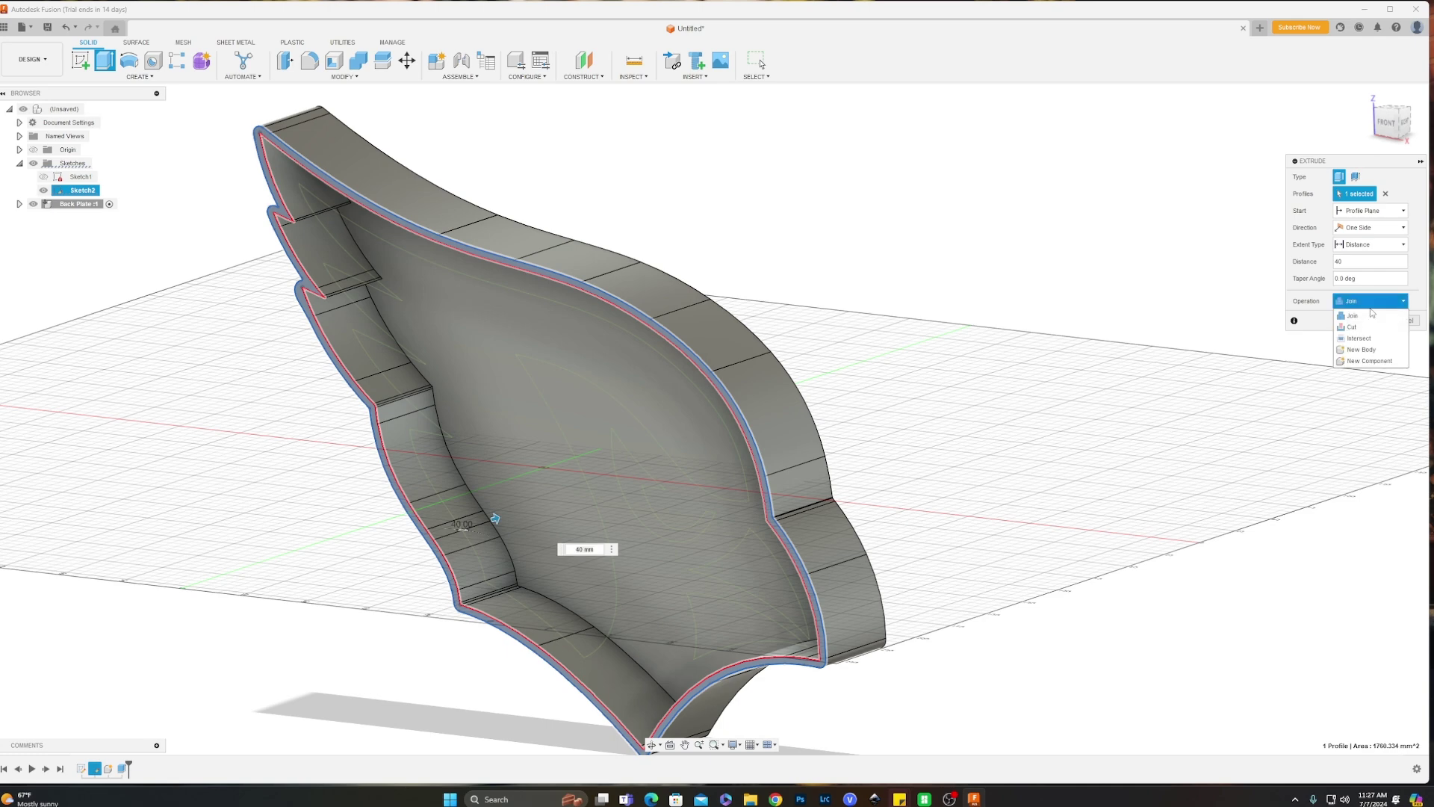
pyautogui.click(1369, 361)
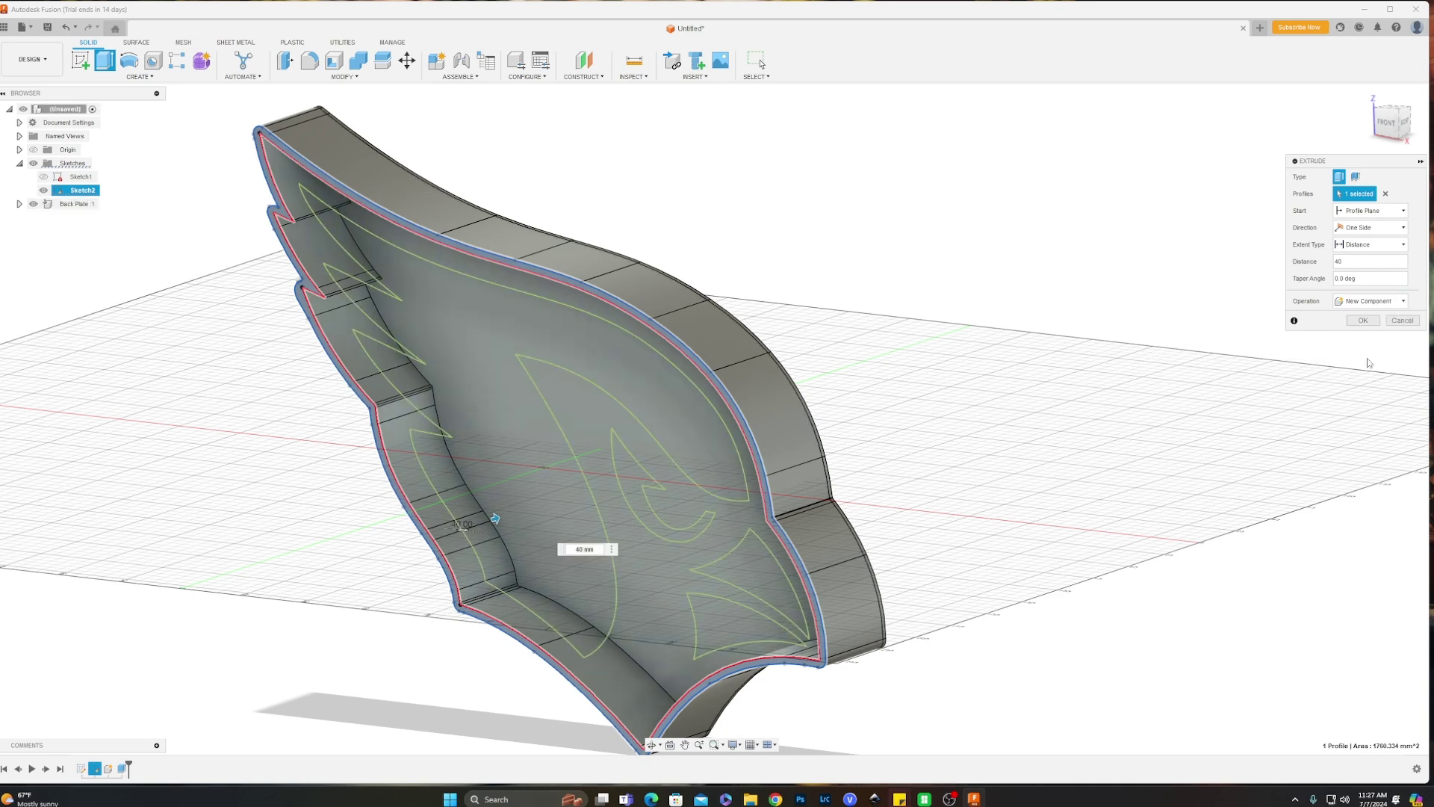
pyautogui.click(1362, 321)
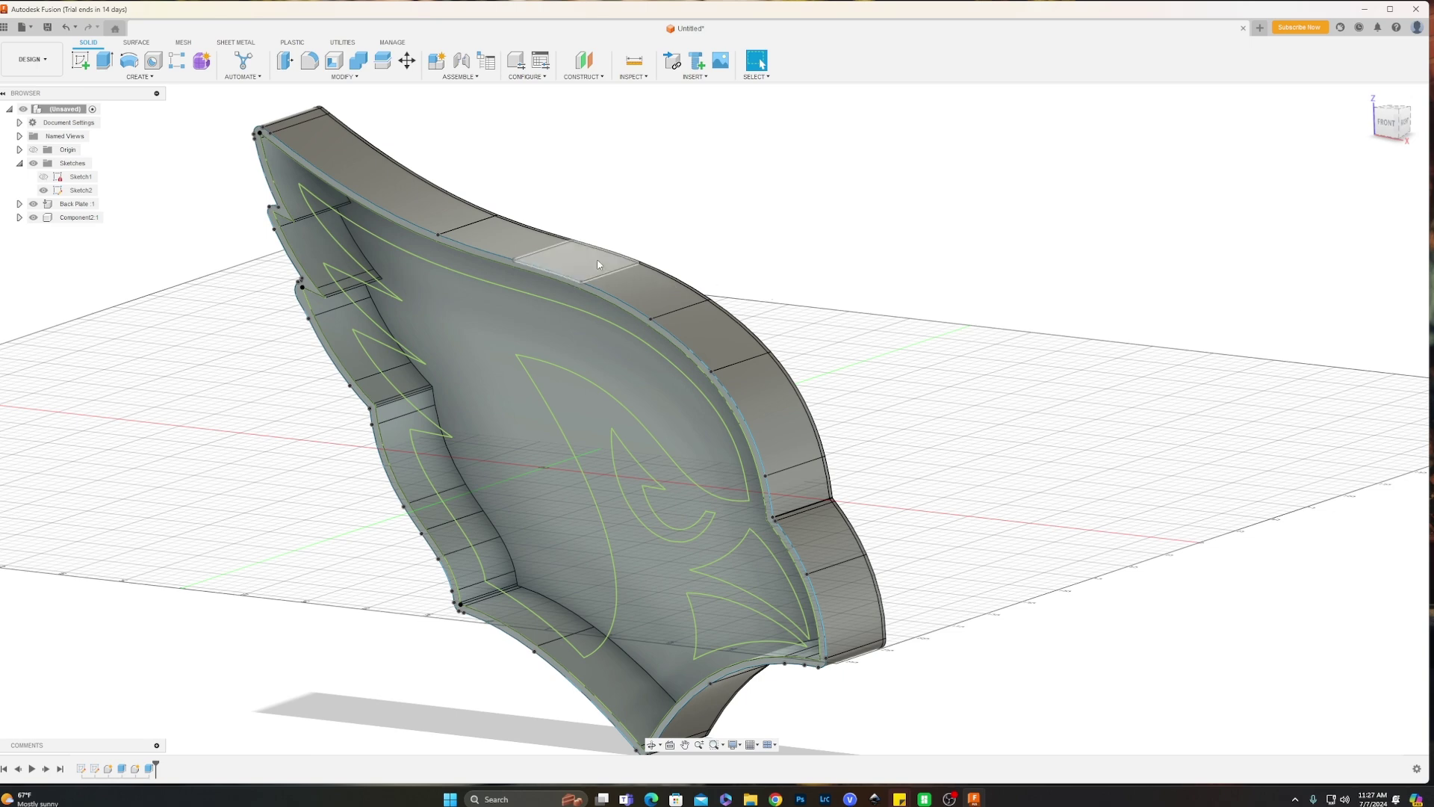
# Rename the new border component as Black Frame.
pyautogui.doubleClick(74, 219)
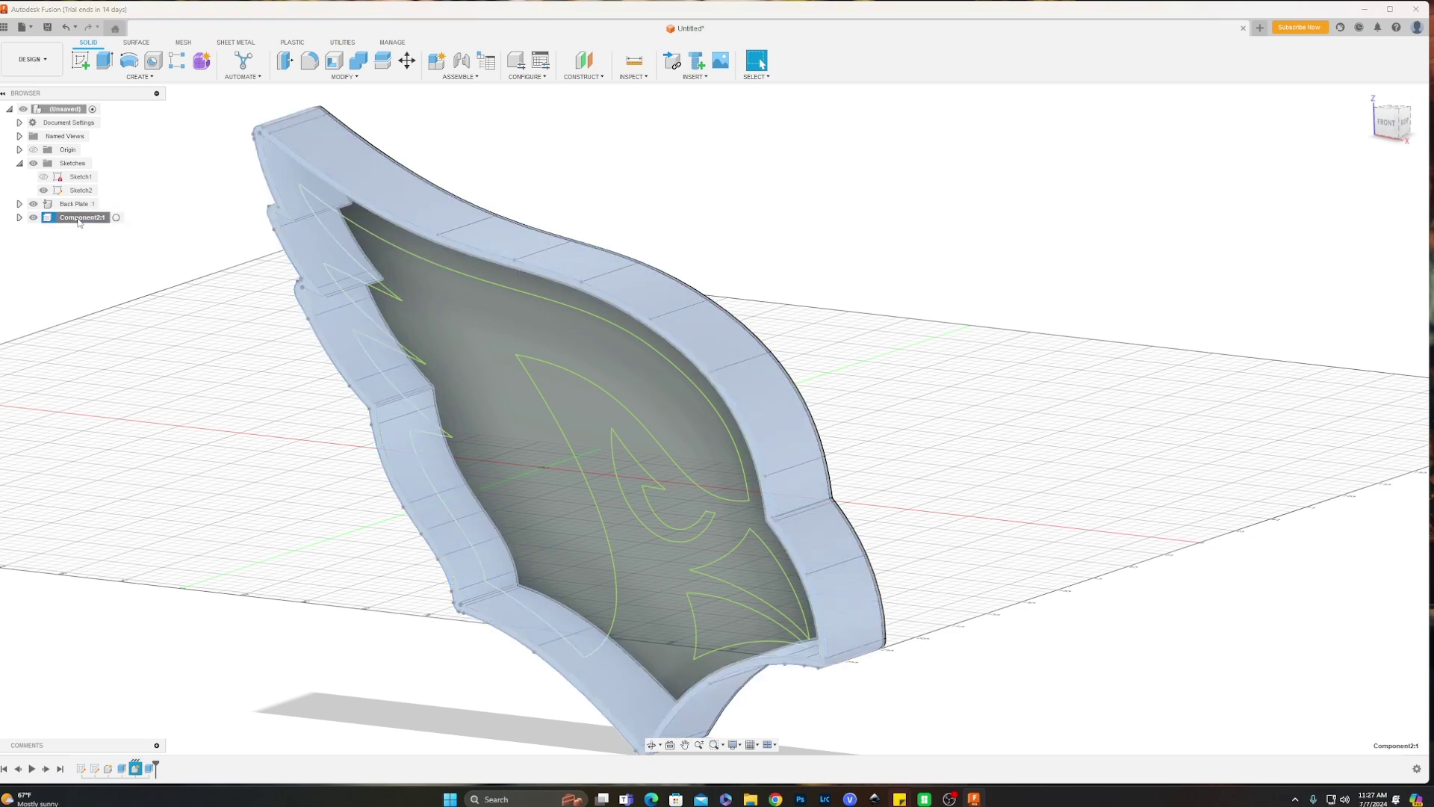
pyautogui.write('Black Frame')
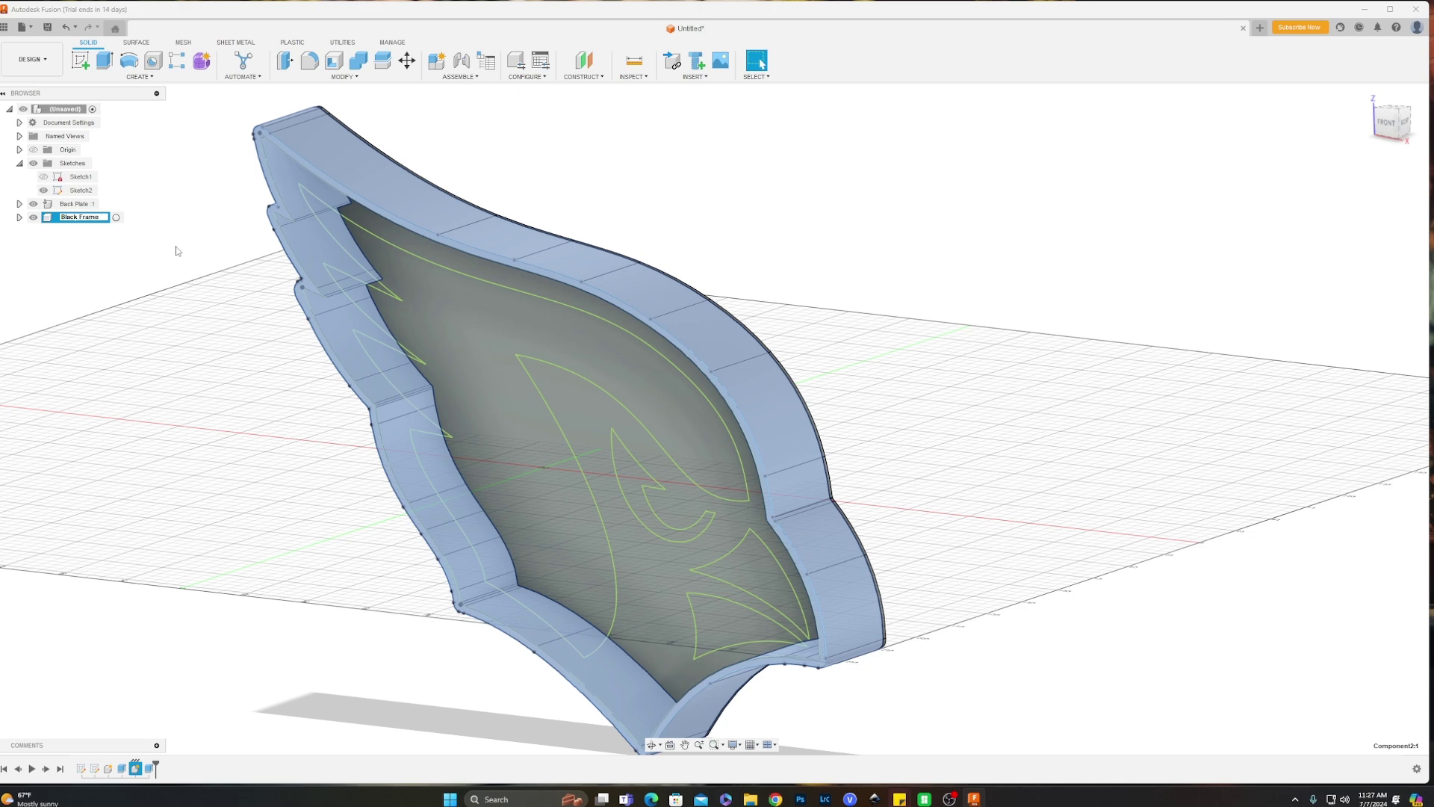
pyautogui.press('Return')
pyautogui.click(957, 272)
# Hide the Back Plate component and Sketch2 so only the Black Frame remains displayed.
pyautogui.keyDown('shift'); pyautogui.moveTo(939, 311); pyautogui.dragTo(963, 331, button='middle'); pyautogui.keyUp('shift')
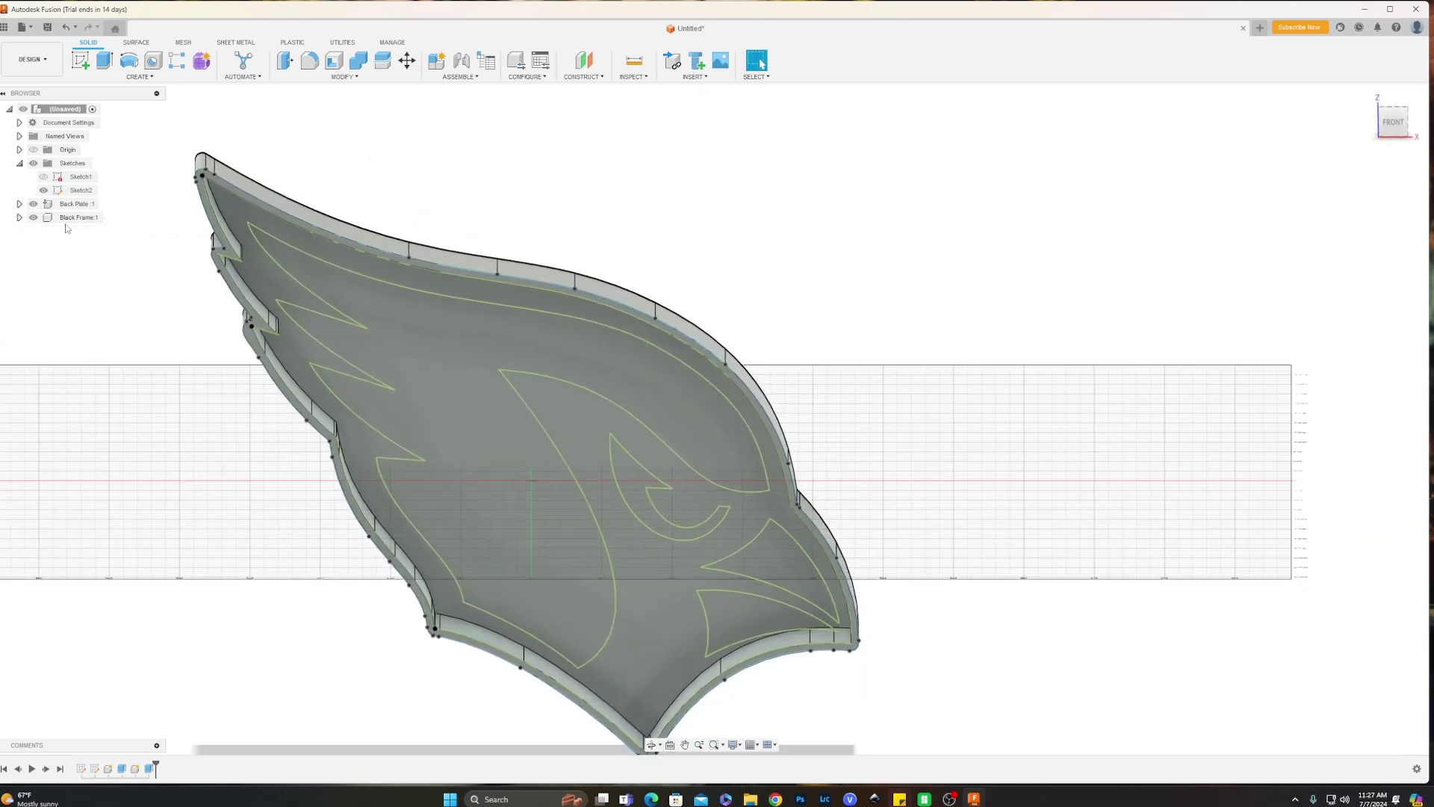
pyautogui.click(35, 207)
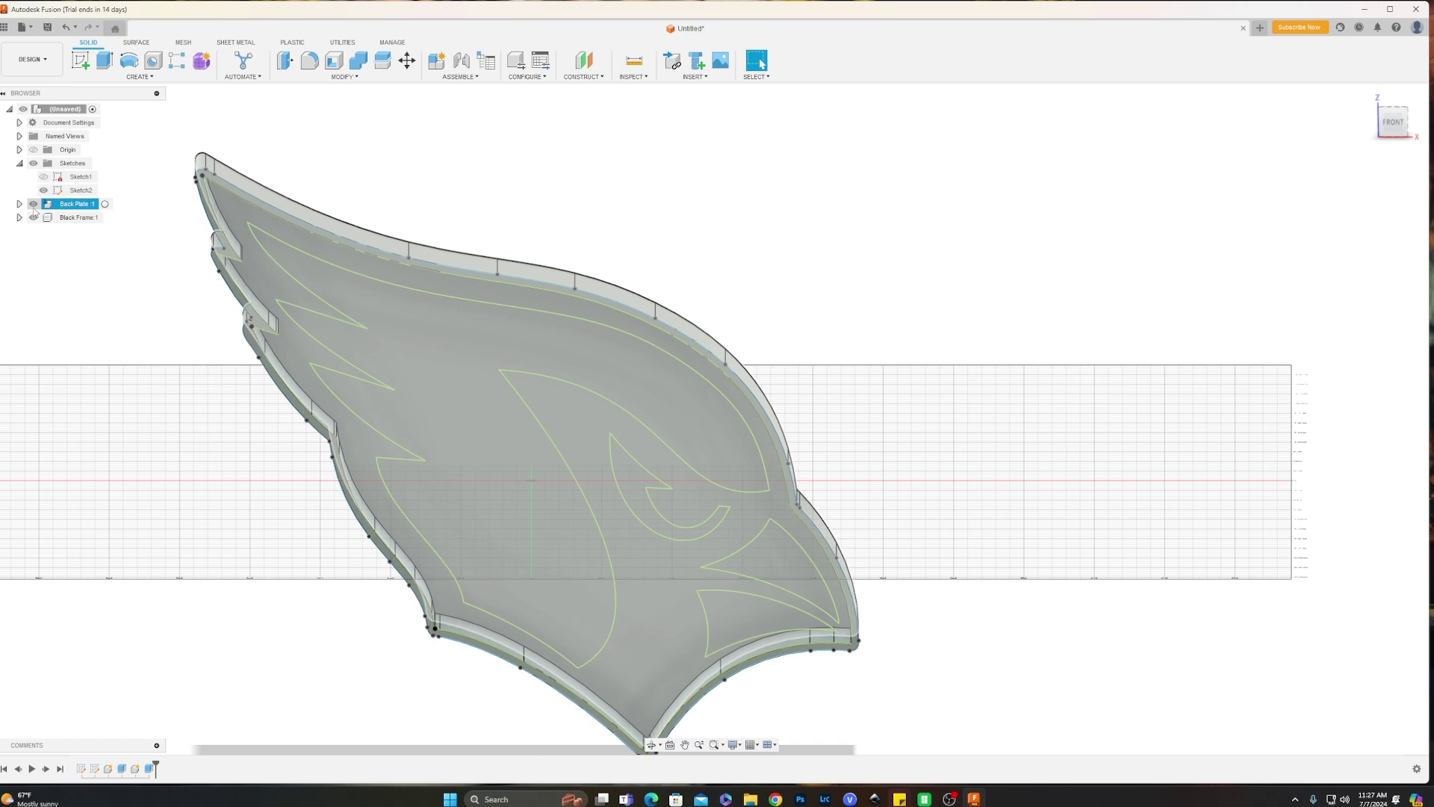
pyautogui.click(33, 206)
pyautogui.moveTo(826, 304); pyautogui.dragTo(927, 305, button='middle')
pyautogui.scroll(-1, 902, 279)
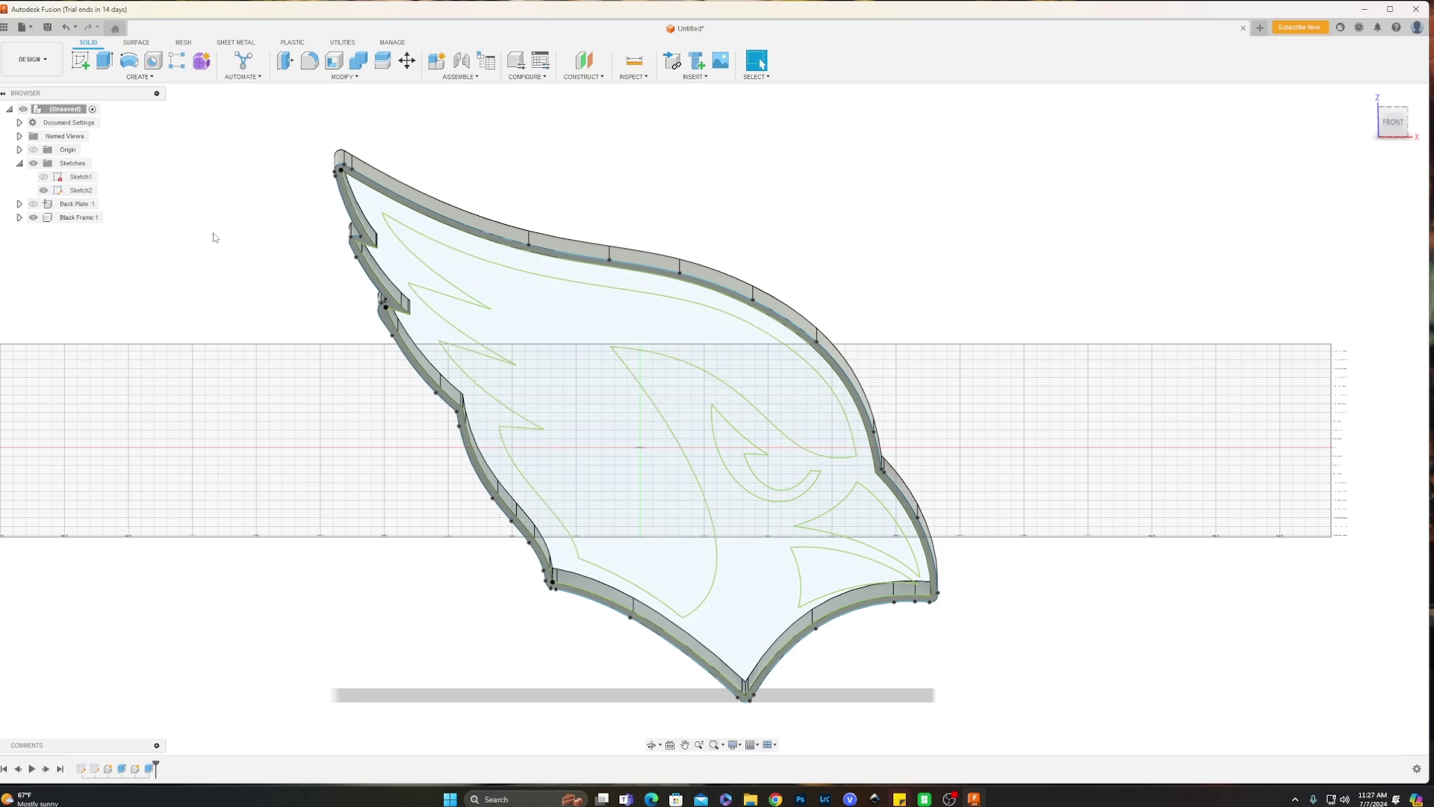
pyautogui.click(44, 189)
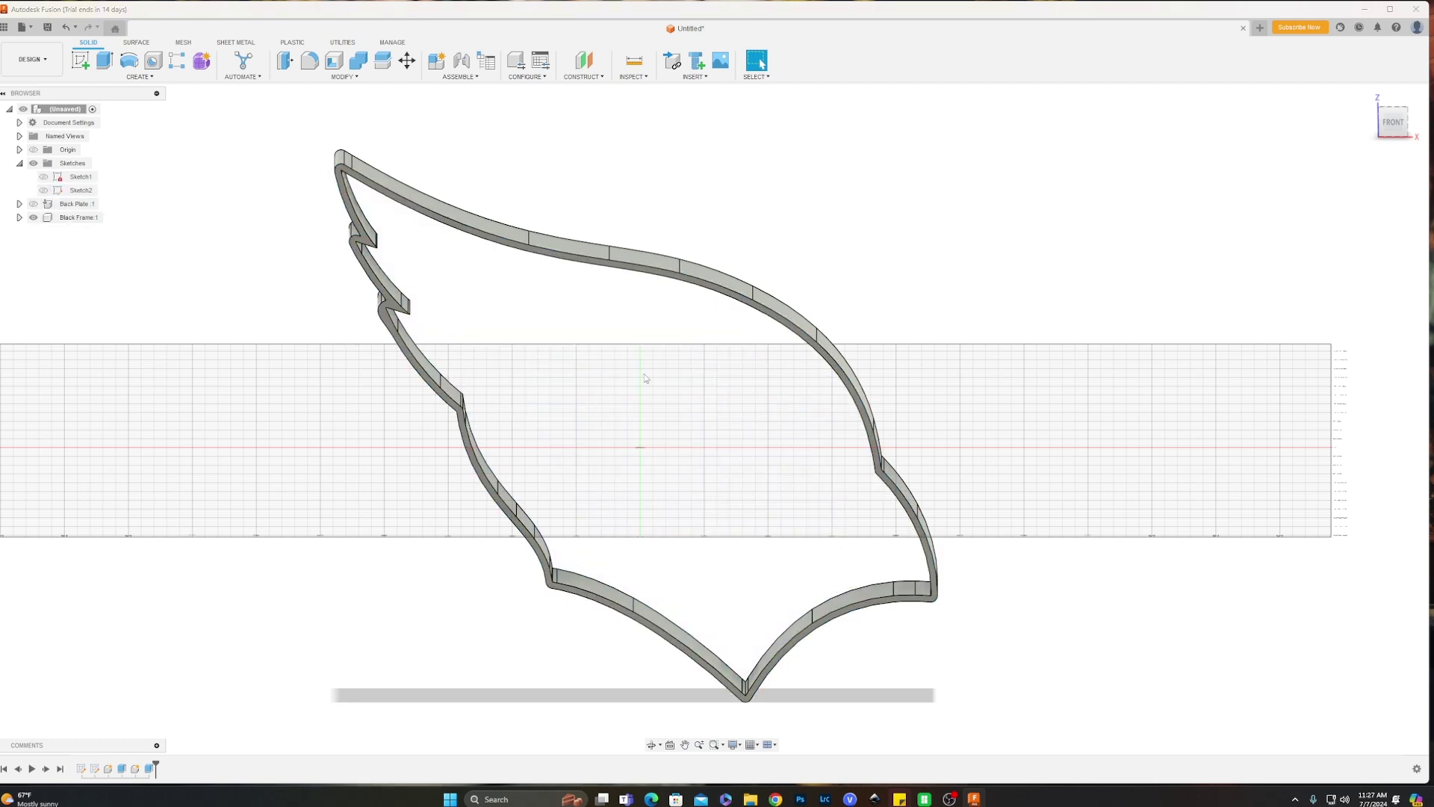
# Start a new sketch on the back face of the Black Frame, viewed straight from behind.
pyautogui.keyDown('shift'); pyautogui.moveTo(1136, 397); pyautogui.dragTo(933, 395, button='middle'); pyautogui.keyUp('shift')
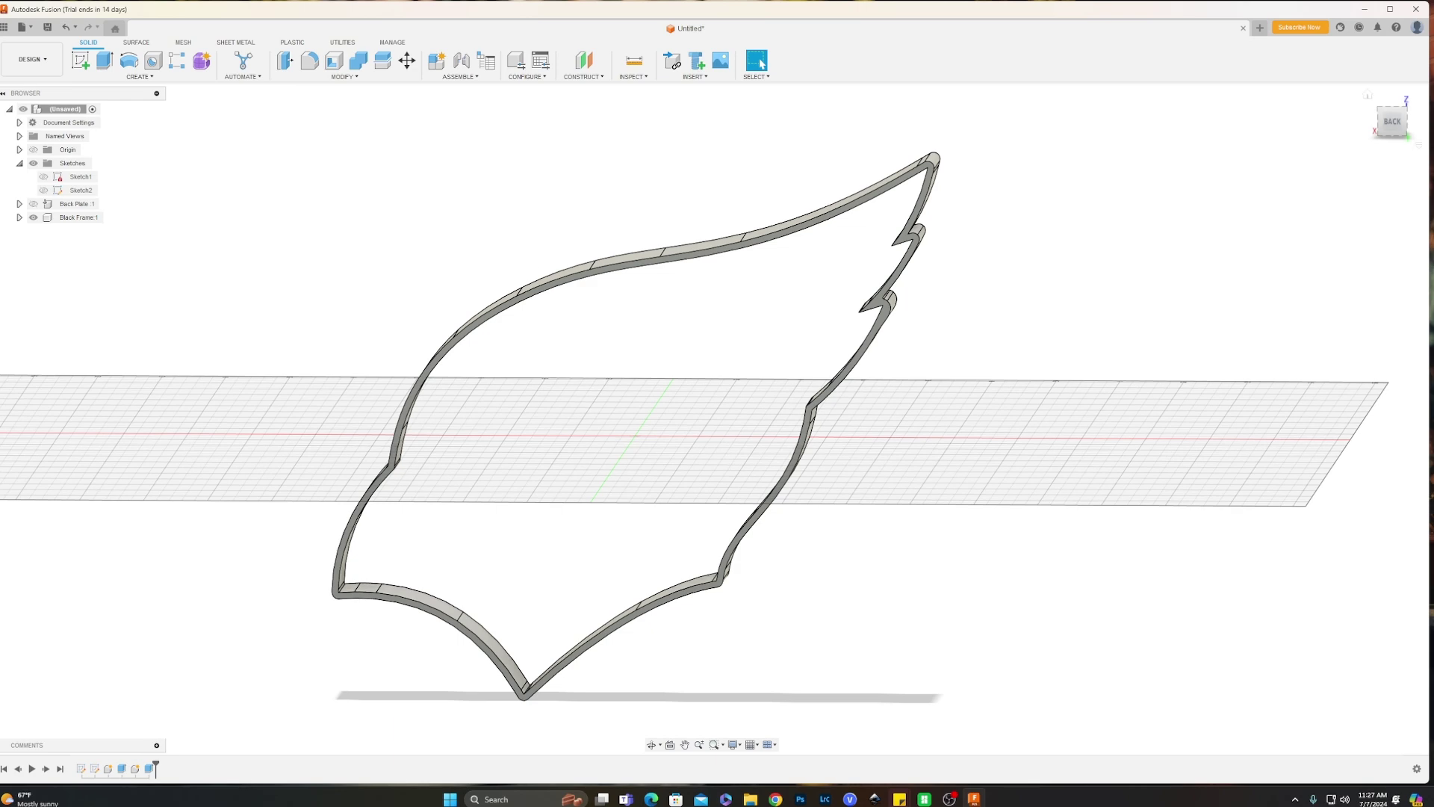
pyautogui.click(1394, 128)
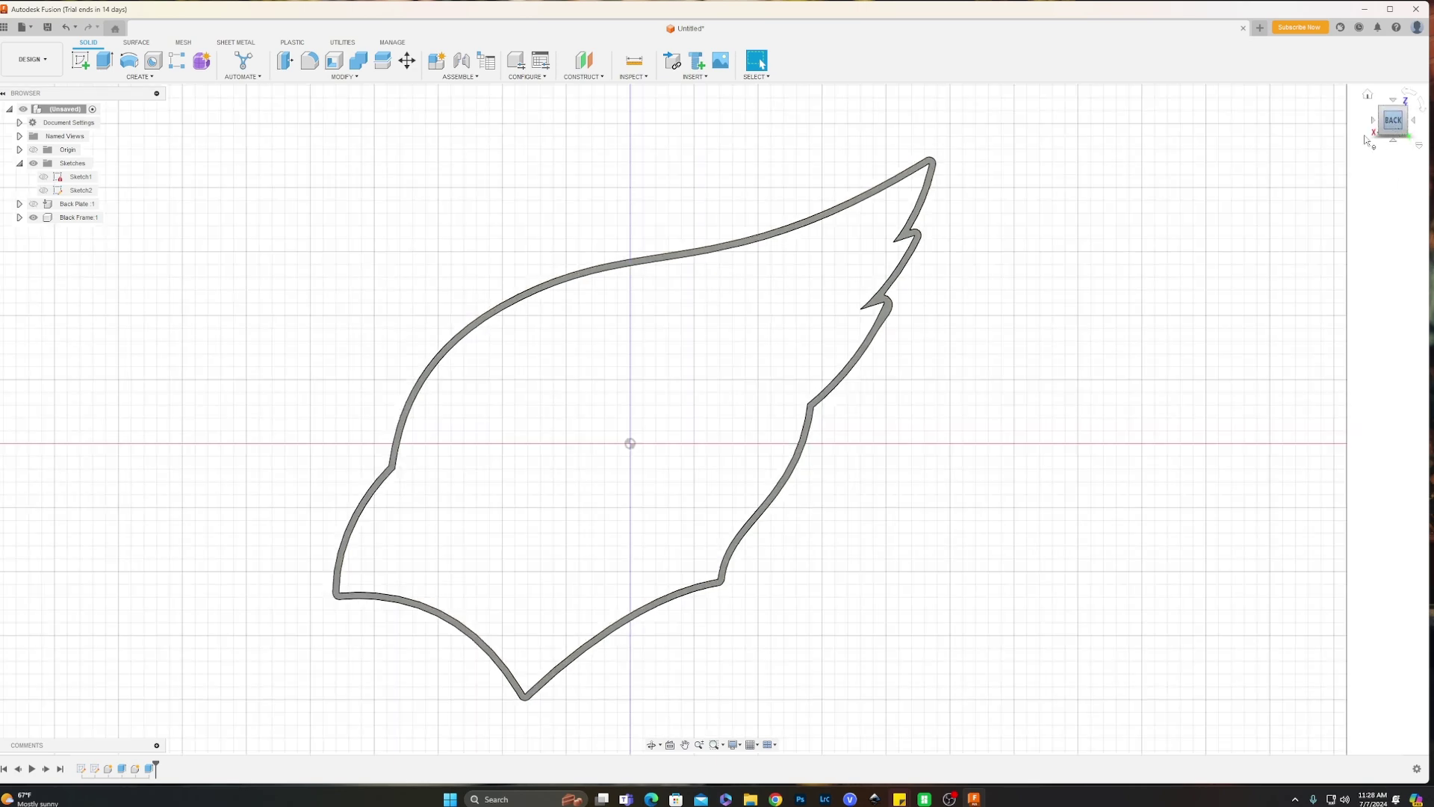
pyautogui.moveTo(681, 362); pyautogui.dragTo(724, 348, button='middle')
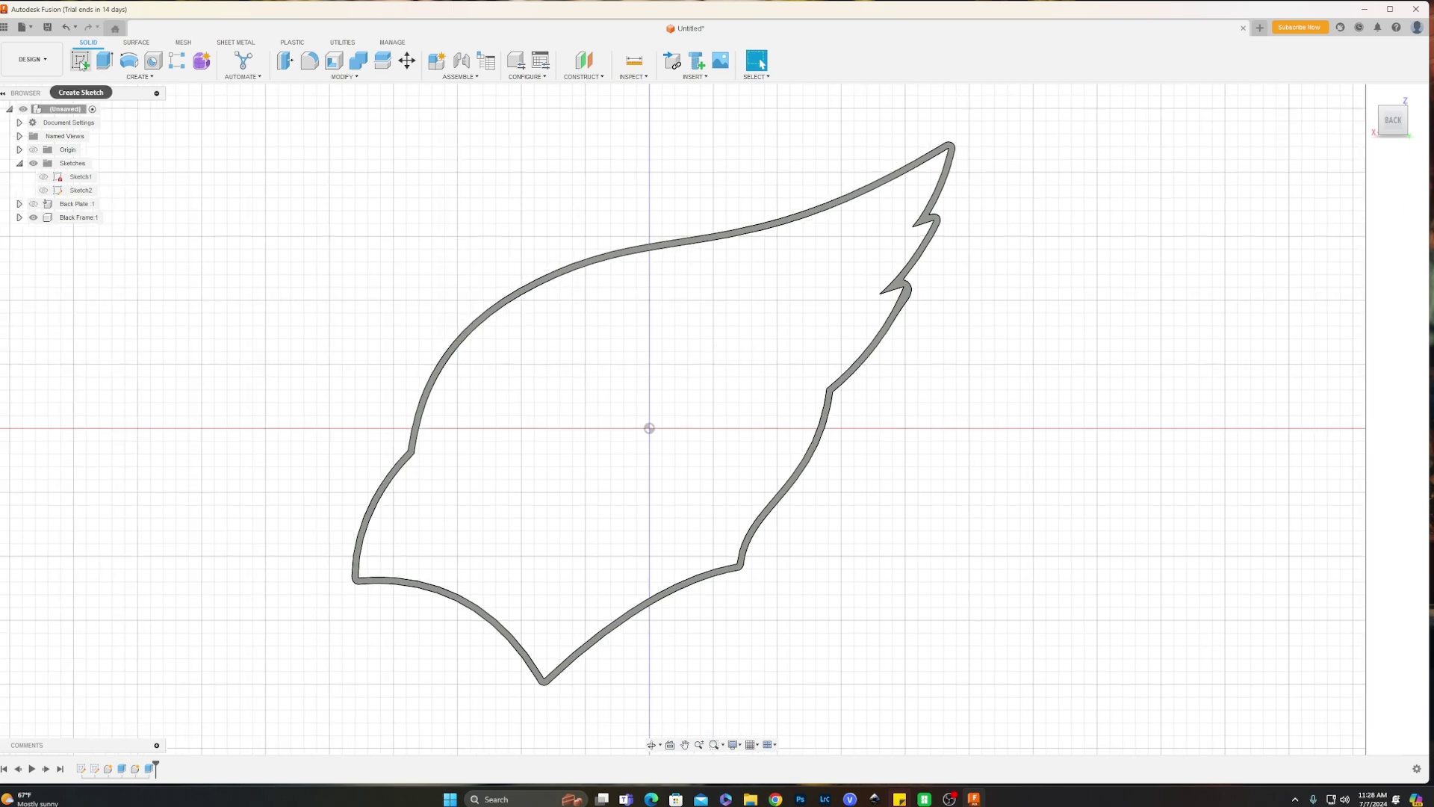
pyautogui.click(82, 65)
pyautogui.scroll(6, 620, 262)
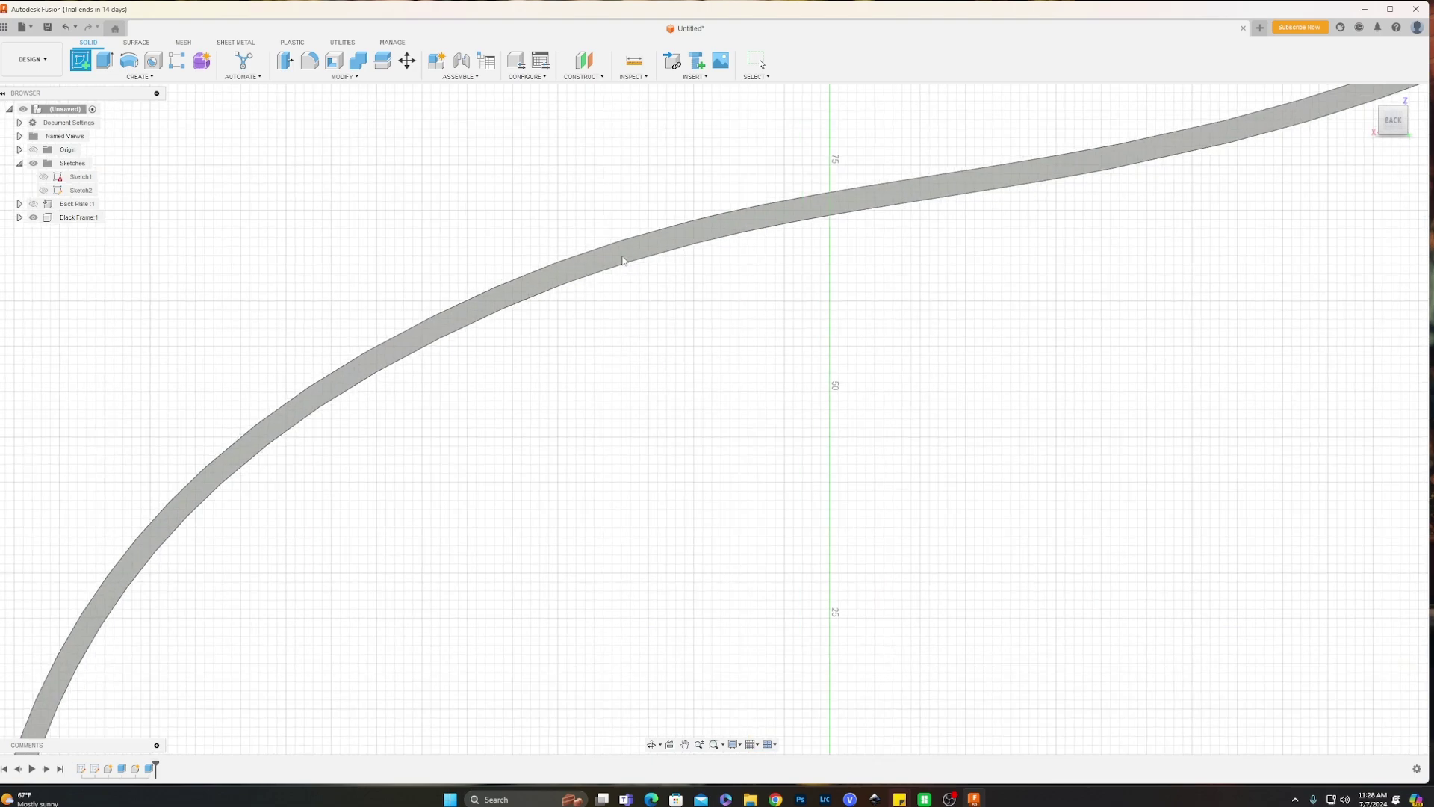
pyautogui.click(538, 285)
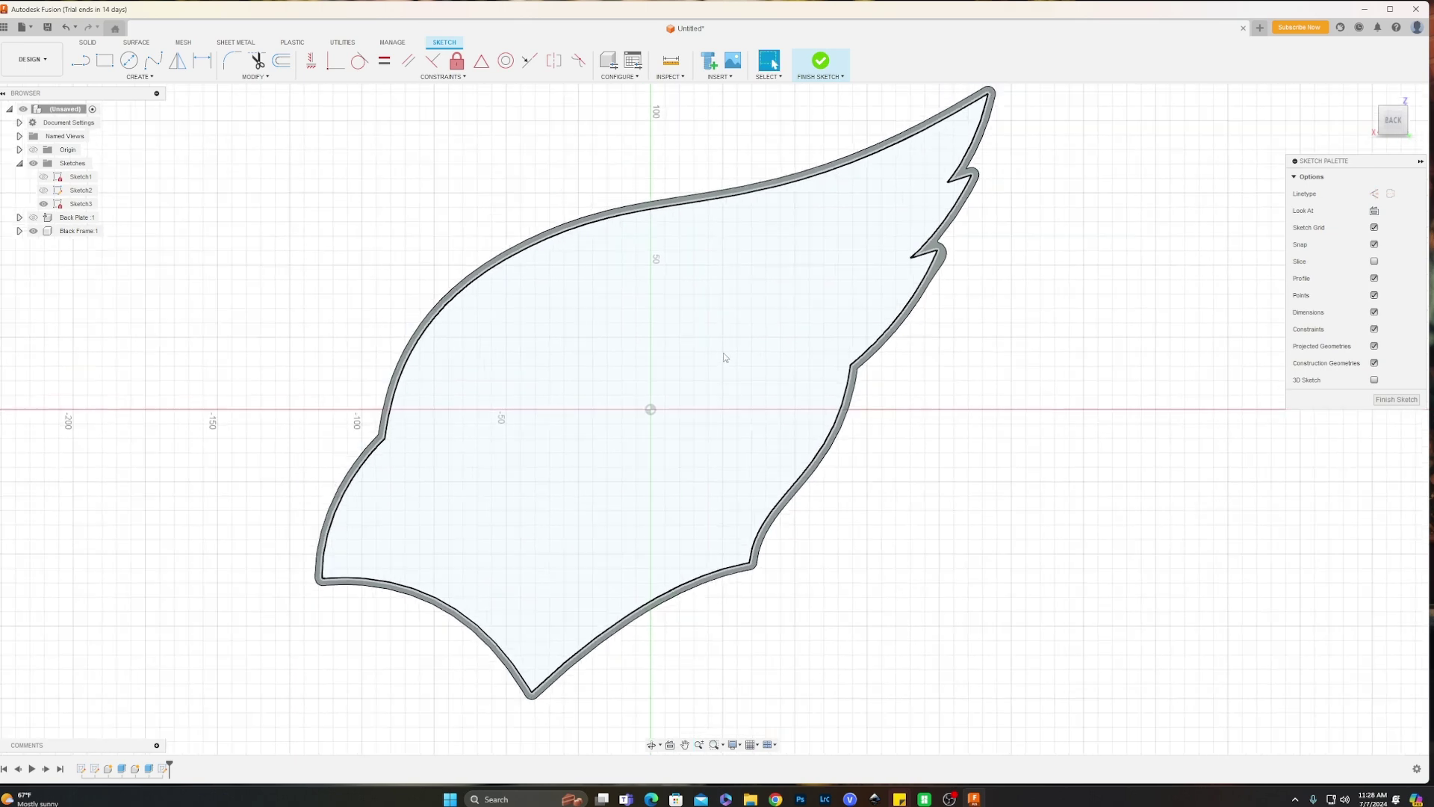
# Project the frame's back face into the new sketch with the projection link kept on.
pyautogui.press('p')
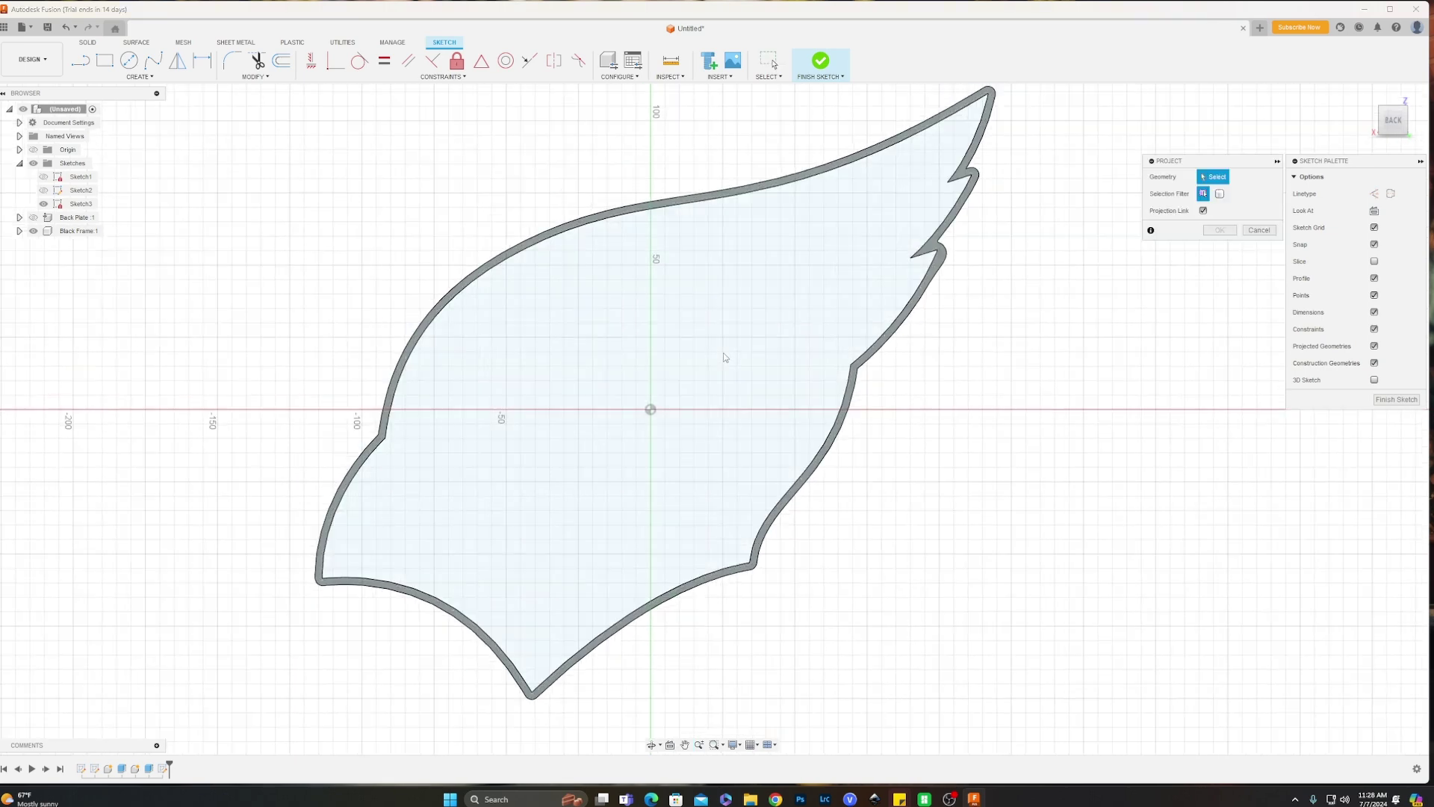
pyautogui.scroll(8, 590, 210)
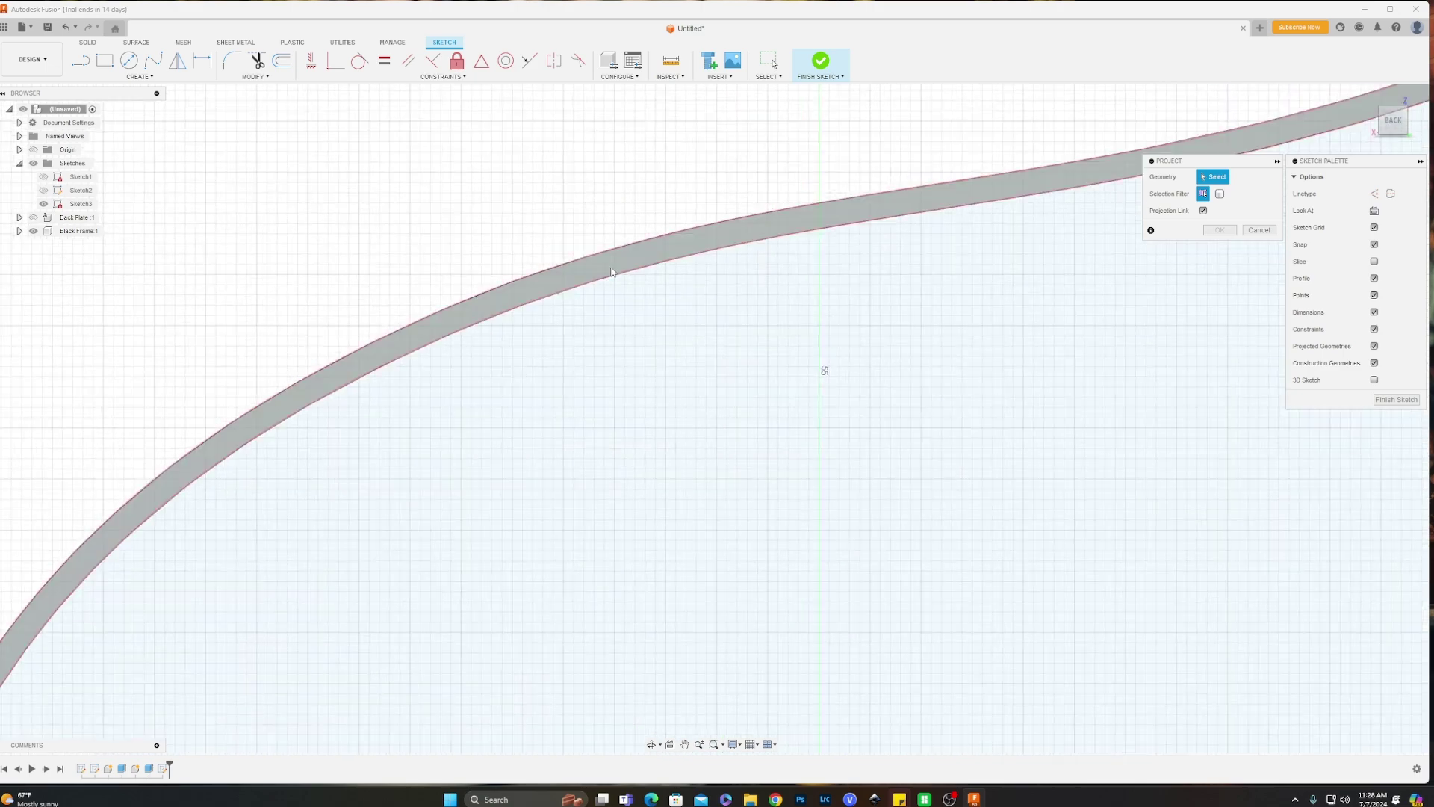
pyautogui.click(592, 270)
pyautogui.scroll(1, 934, 254)
pyautogui.click(1220, 231)
pyautogui.scroll(-10, 819, 324)
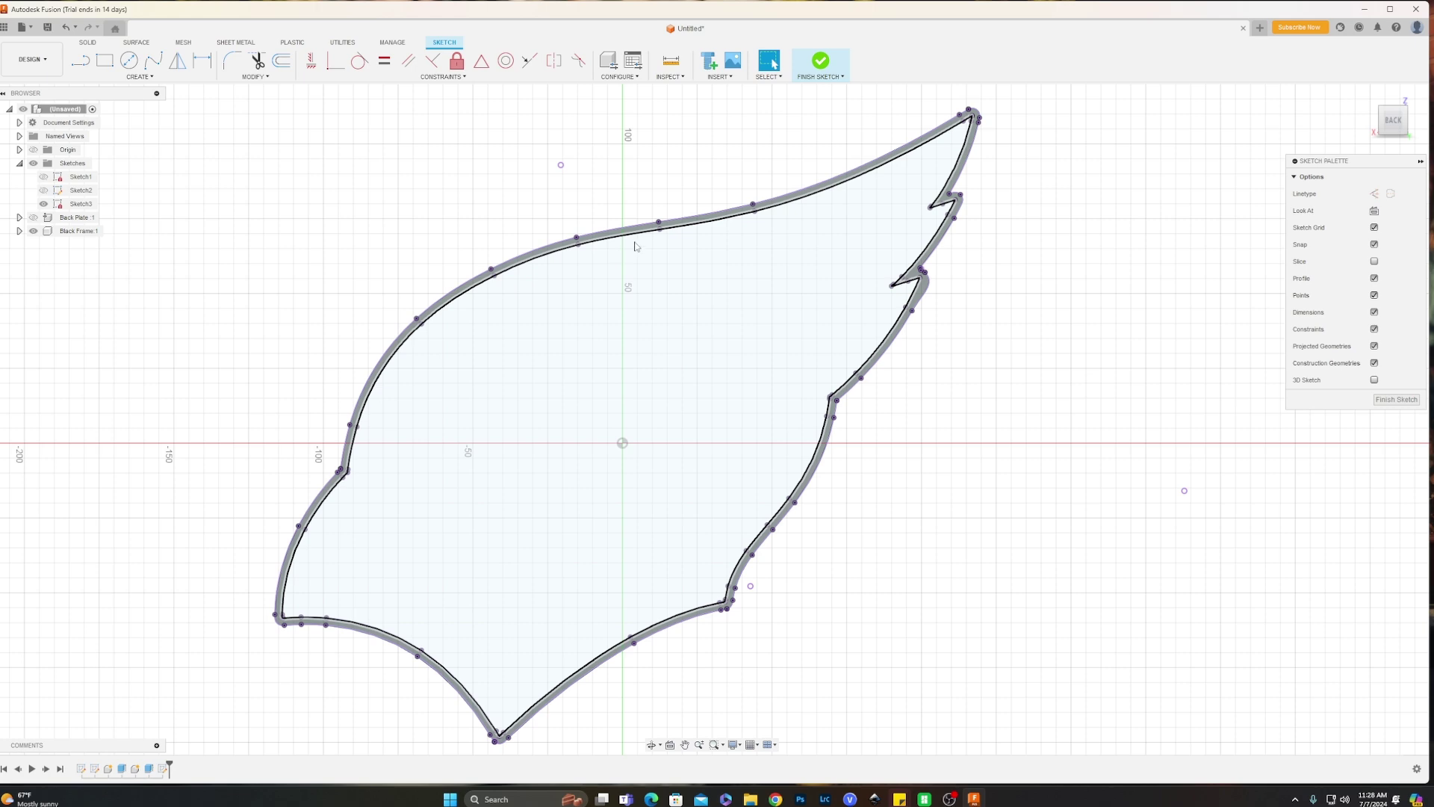
pyautogui.doubleClick(540, 262)
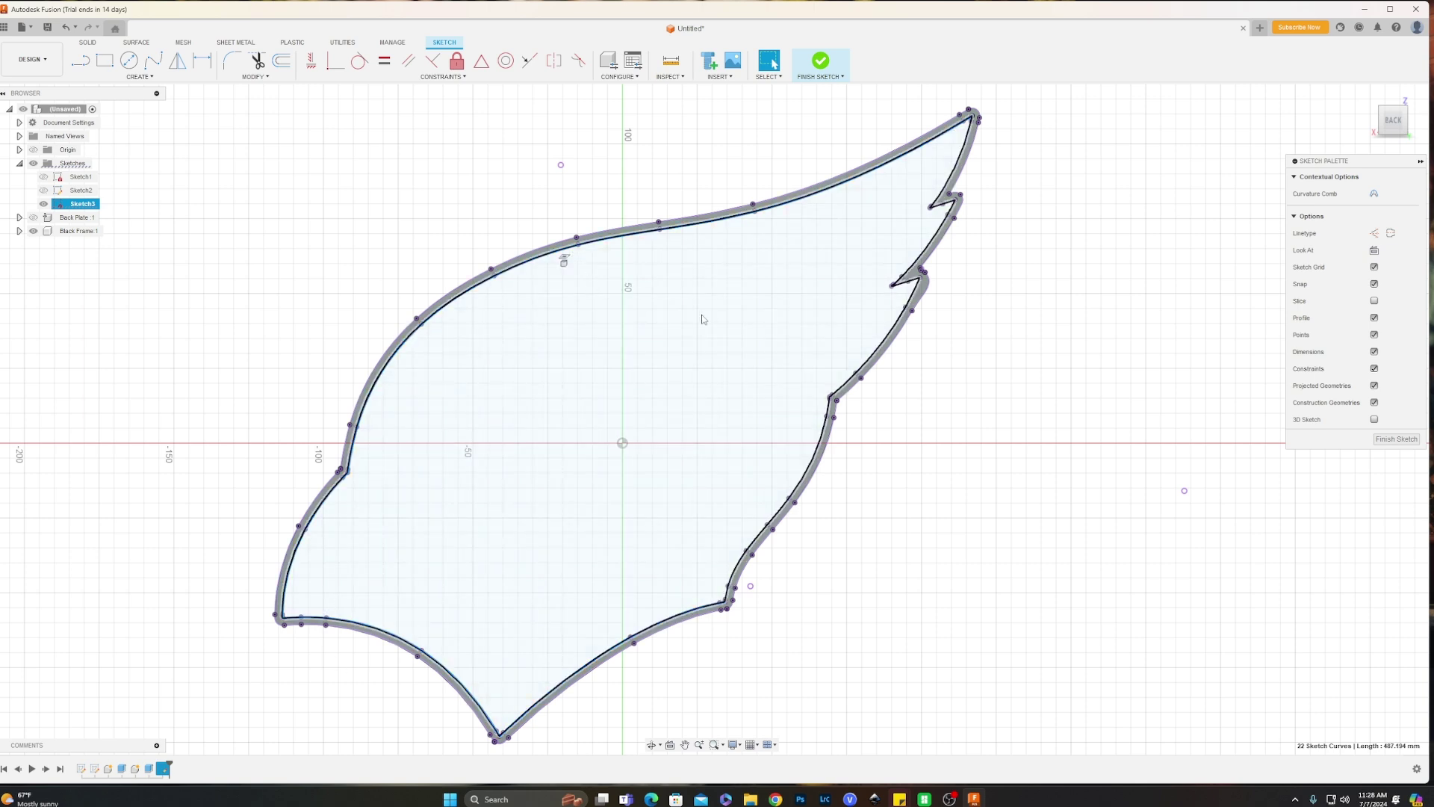
pyautogui.press('o')
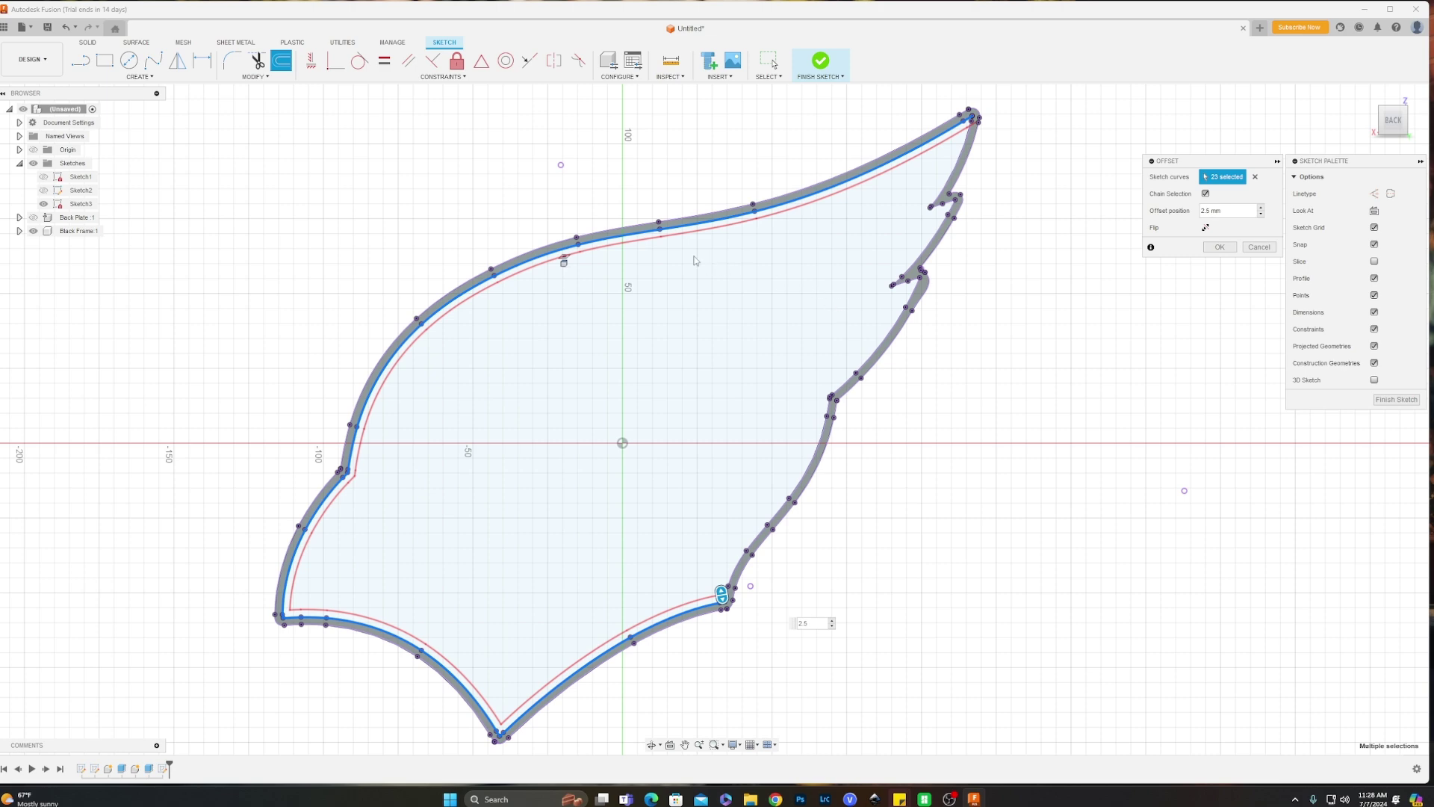
pyautogui.scroll(3, 694, 260)
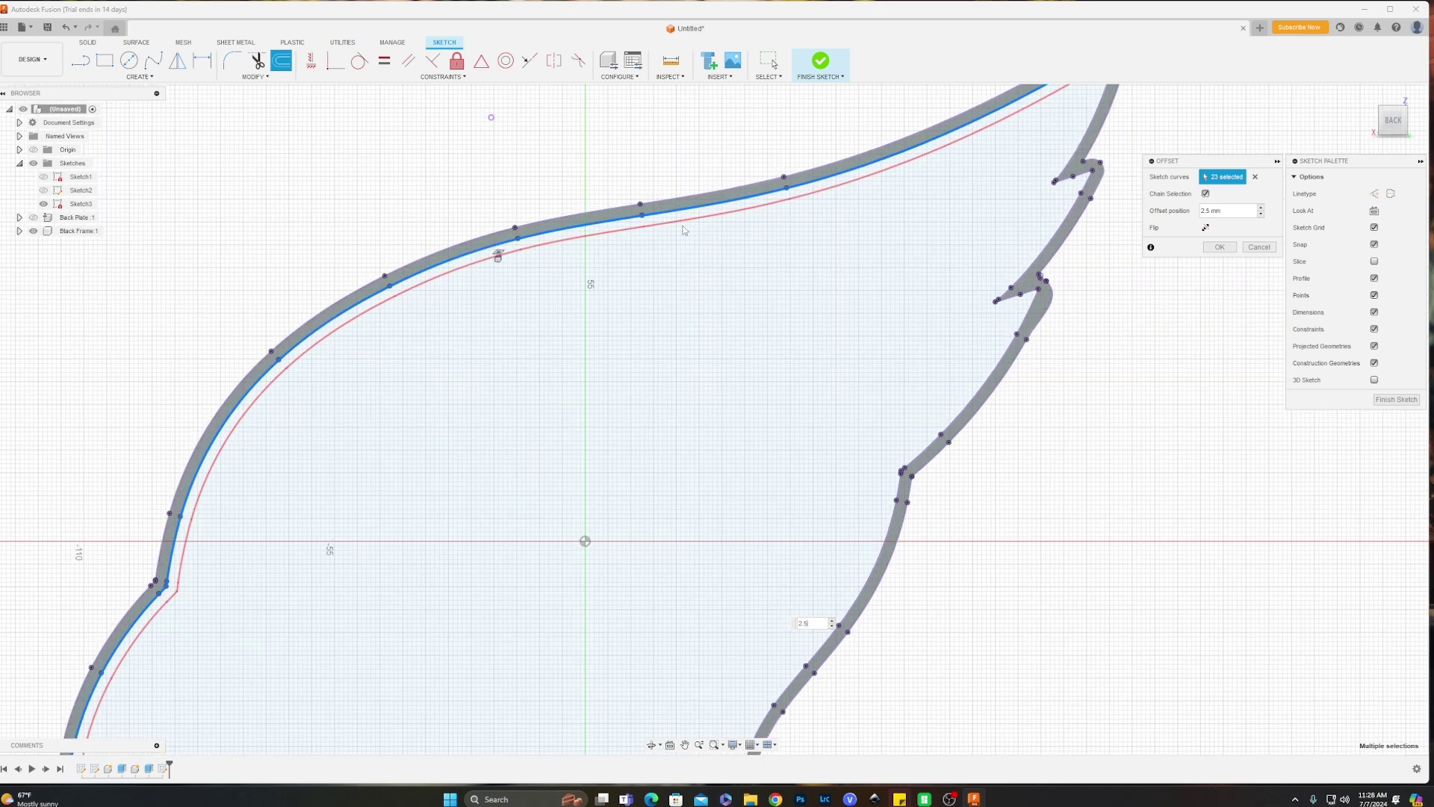
pyautogui.scroll(-3, 933, 305)
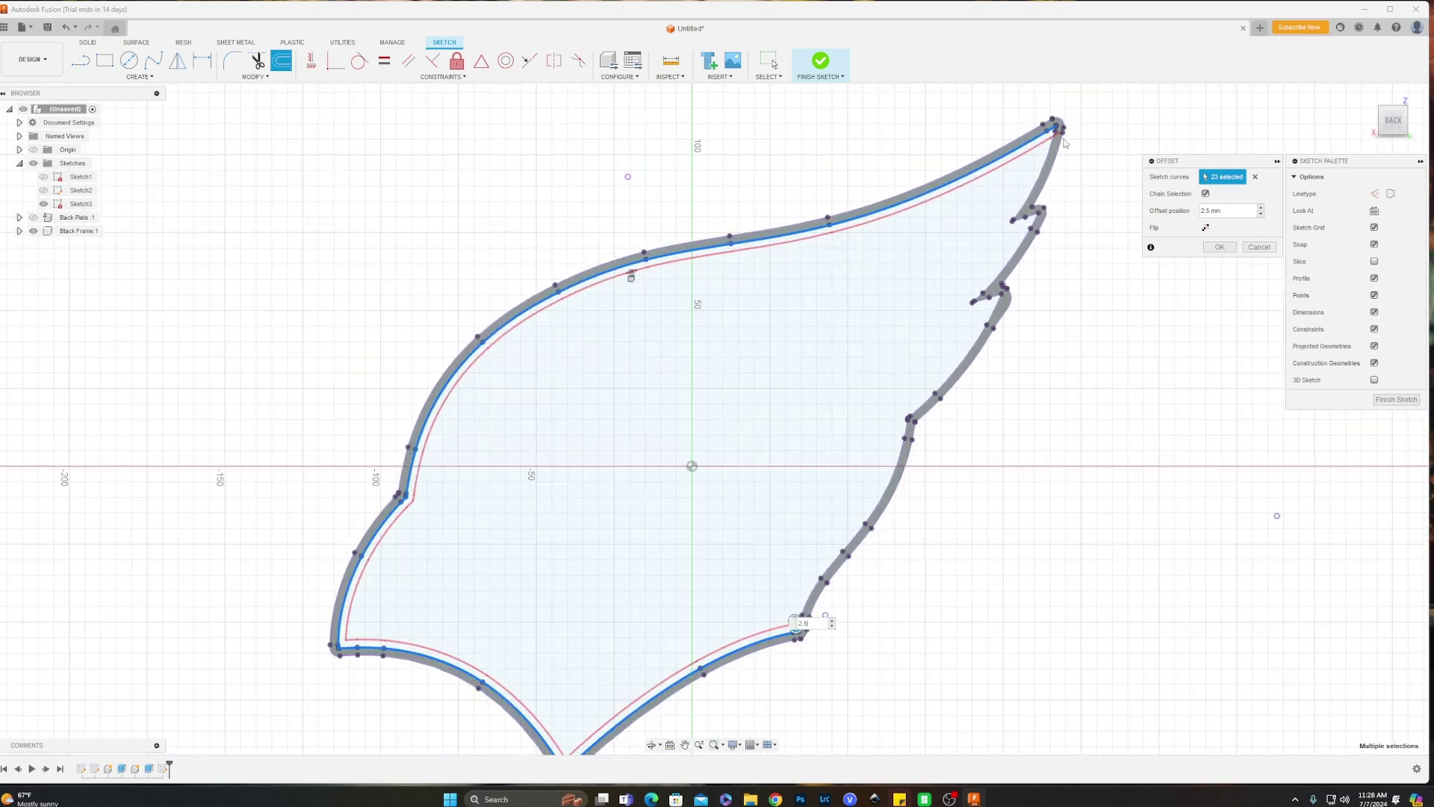
pyautogui.scroll(-1, 702, 439)
pyautogui.moveTo(801, 501); pyautogui.dragTo(749, 423, button='middle')
pyautogui.moveTo(731, 527)
pyautogui.mouseDown()
pyautogui.moveTo(718, 500)
pyautogui.moveTo(740, 550)
pyautogui.moveTo(720, 446)
pyautogui.moveTo(729, 505)
pyautogui.mouseUp()
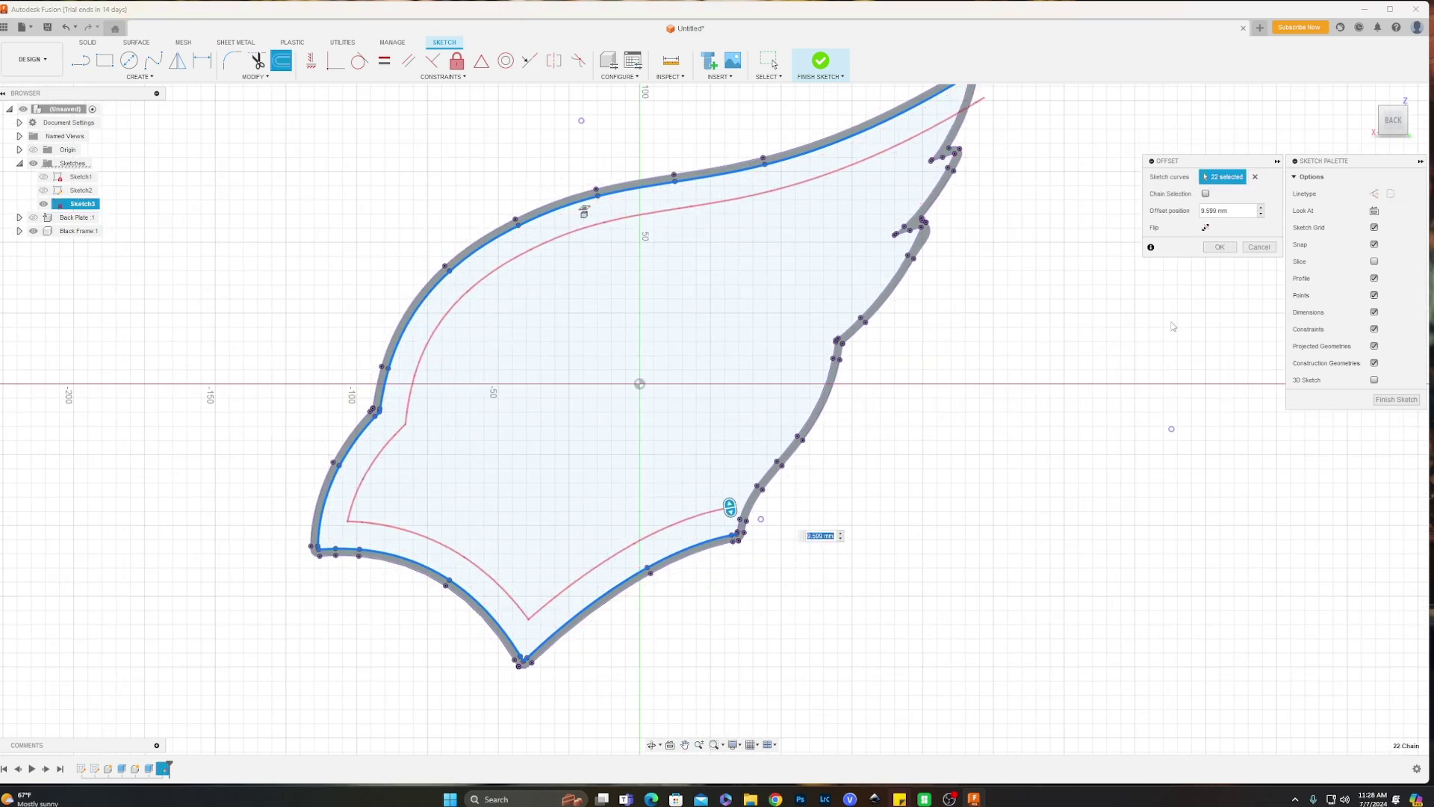
pyautogui.click(1260, 247)
# Try to offset both curve chains of the frame's projected inner outline together.
pyautogui.click(836, 271)
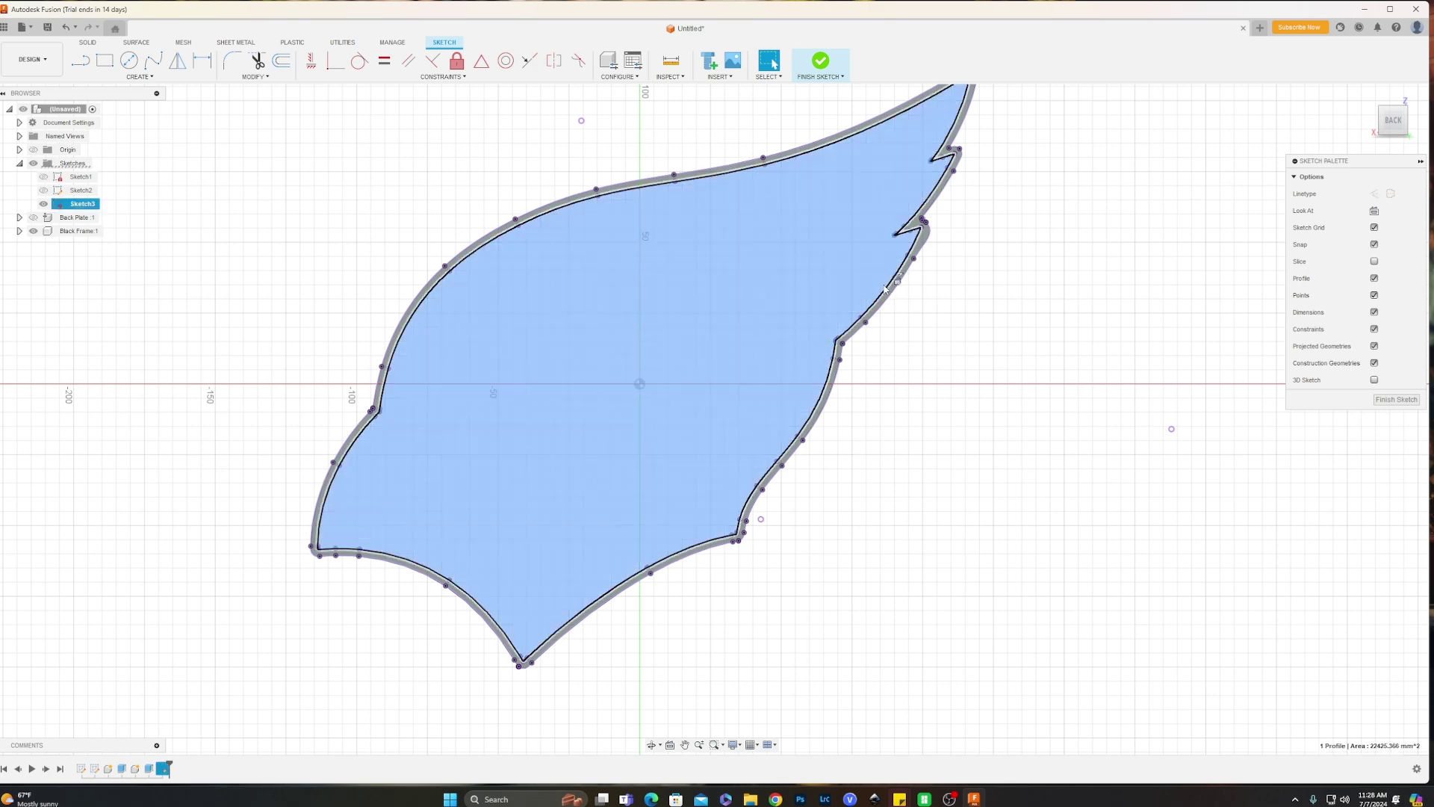
pyautogui.click(915, 308)
pyautogui.doubleClick(884, 295)
pyautogui.moveTo(947, 291); pyautogui.dragTo(885, 386, button='middle')
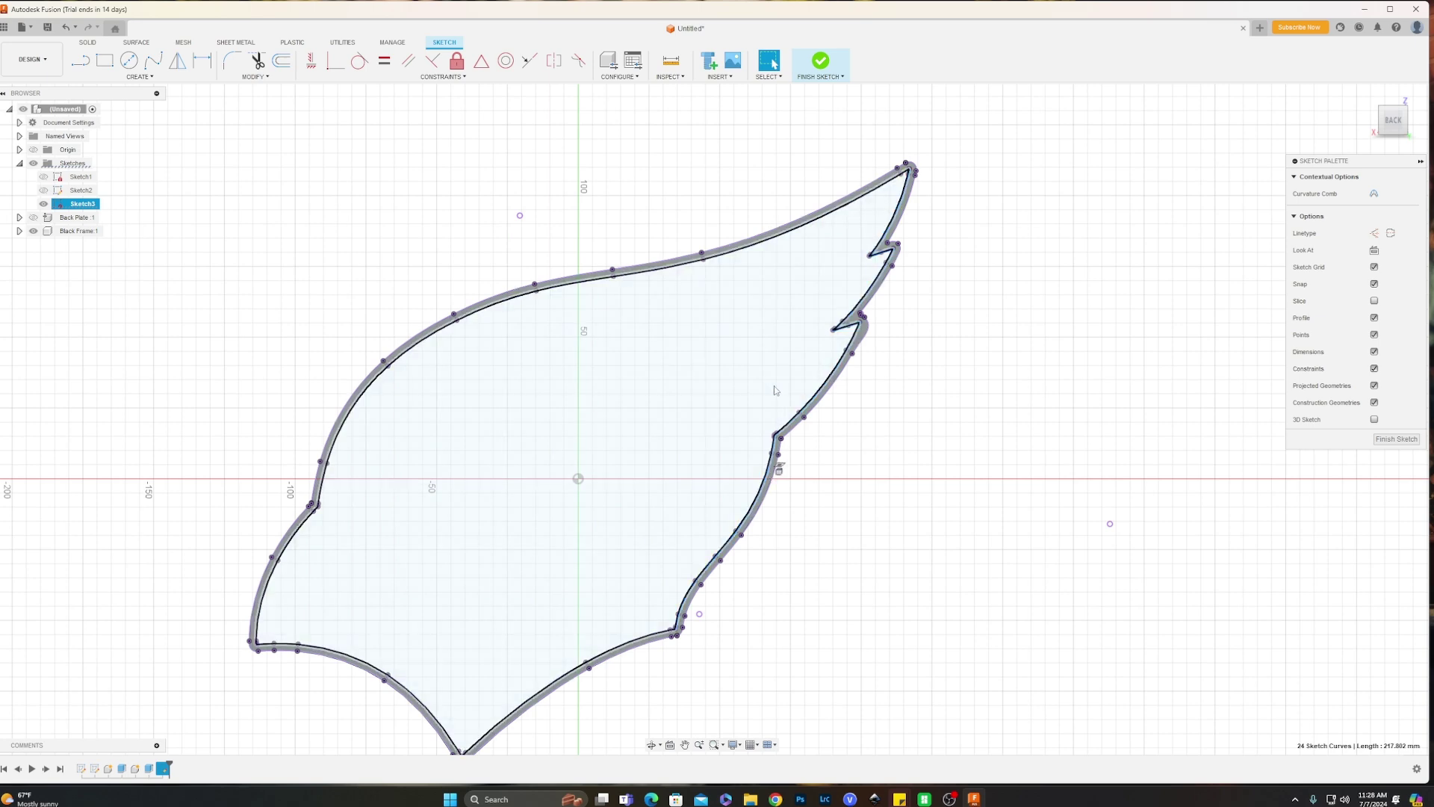
pyautogui.keyDown('shift'); pyautogui.doubleClick(744, 255); pyautogui.keyUp('shift')
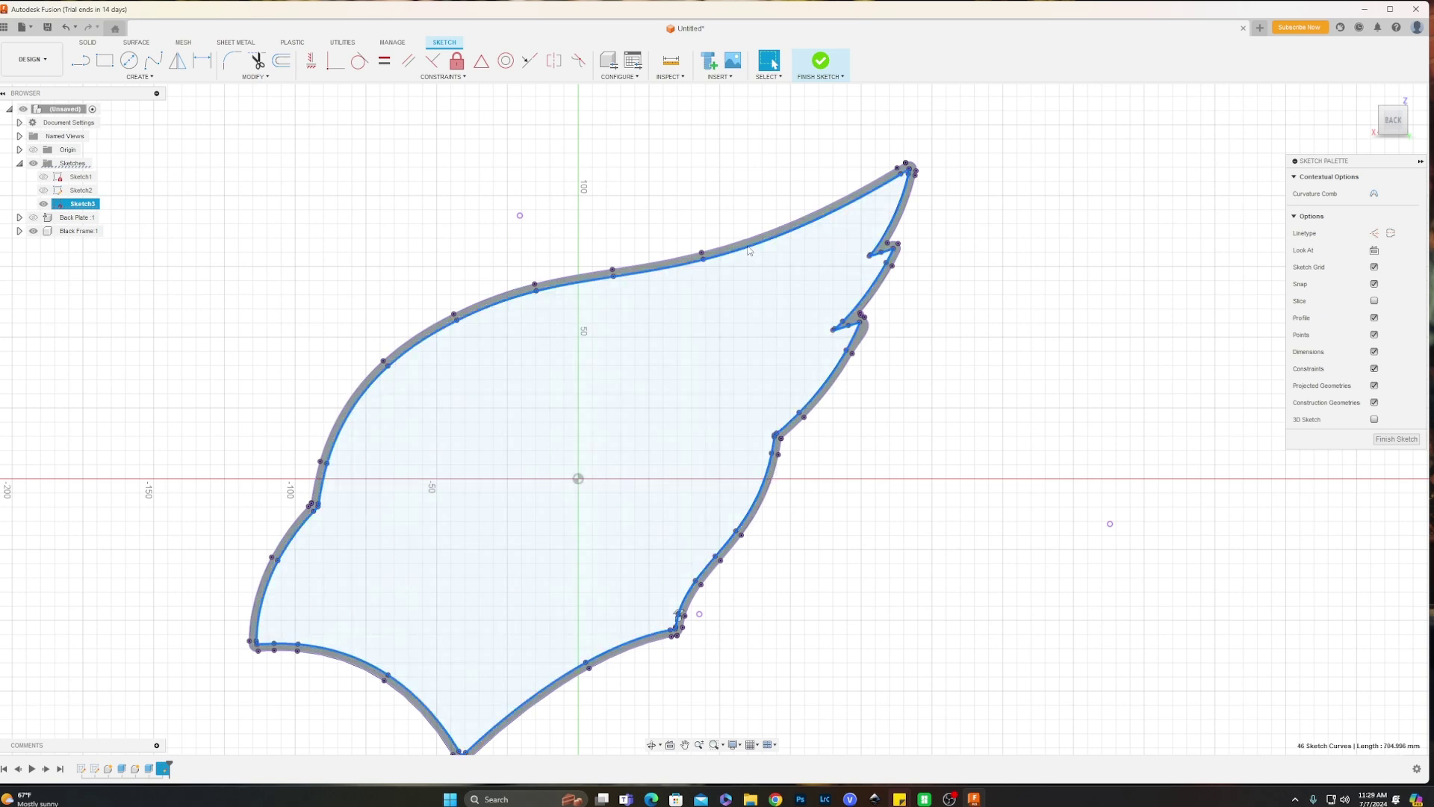
pyautogui.press('o')
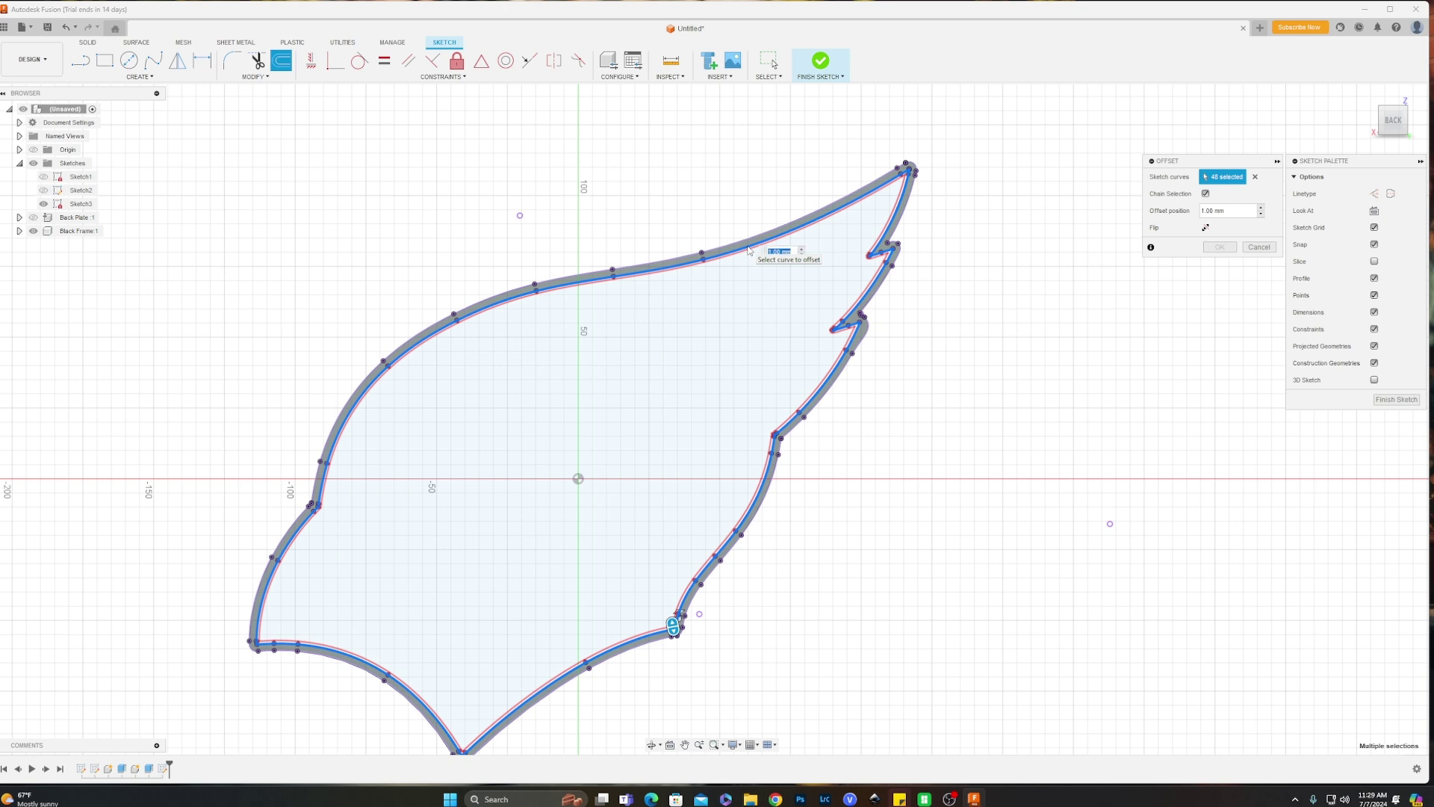
pyautogui.moveTo(782, 435); pyautogui.dragTo(800, 417, button='middle')
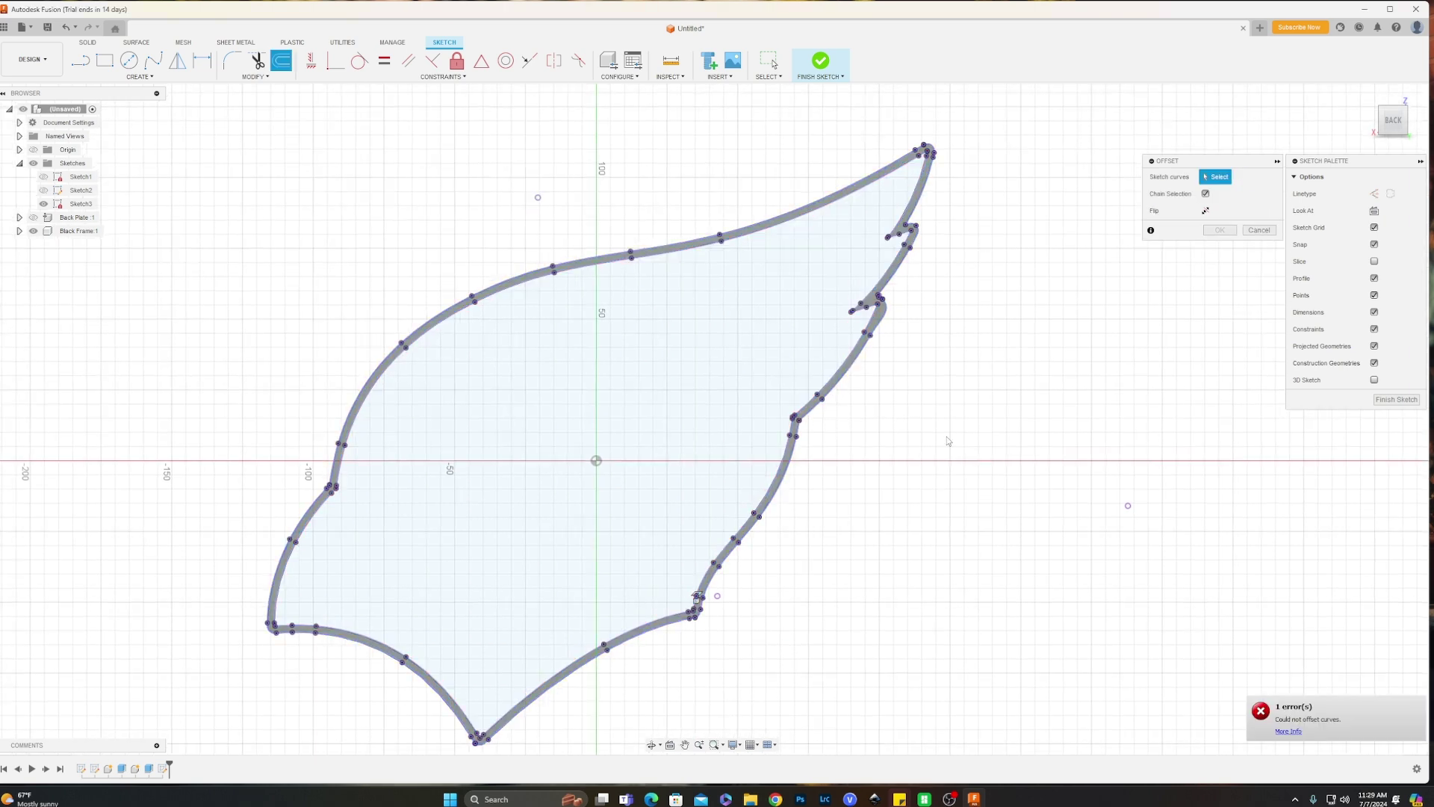
pyautogui.click(1259, 229)
# Offset the complete chain of the frame's projected inner outline 2.5 mm inward.
pyautogui.doubleClick(742, 241)
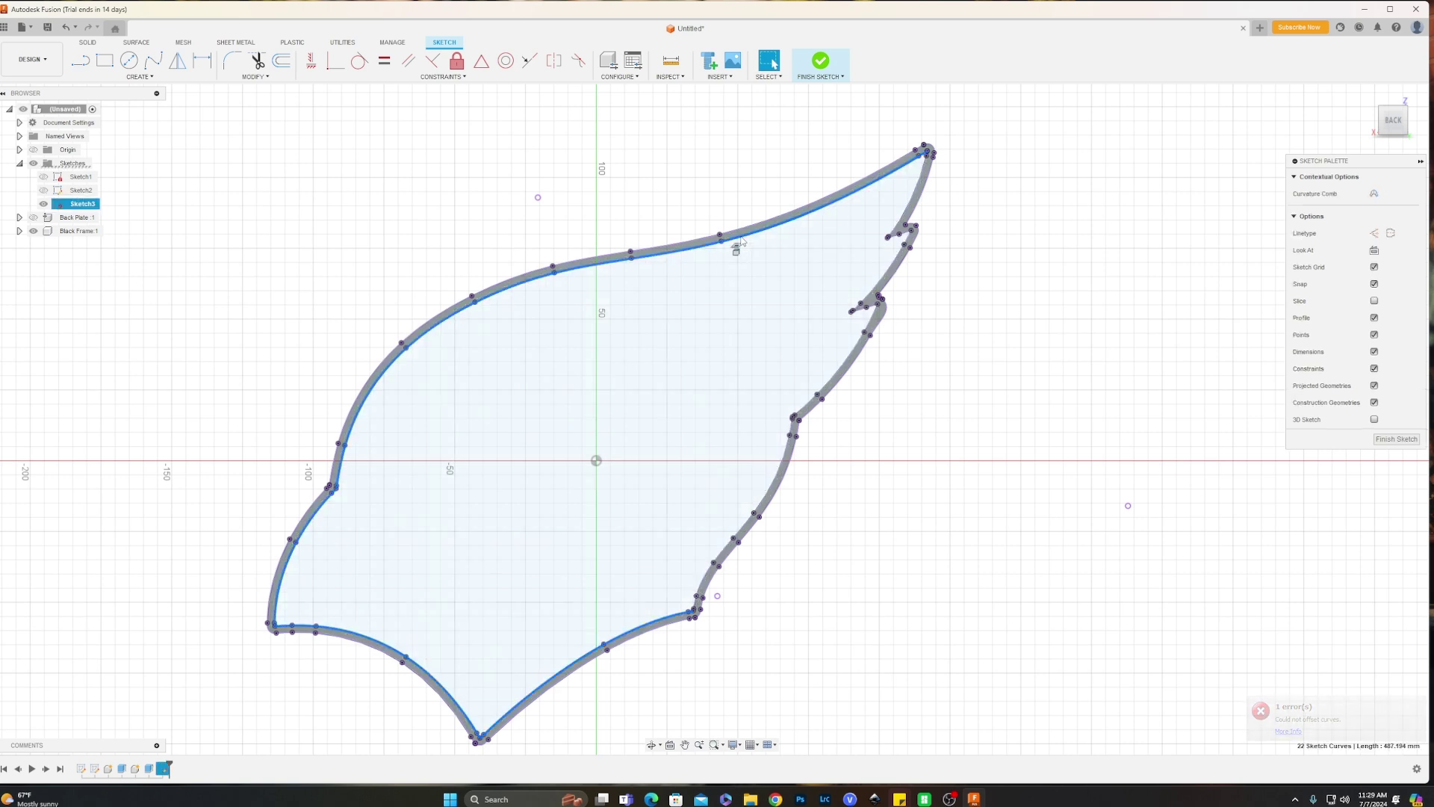
pyautogui.press('o')
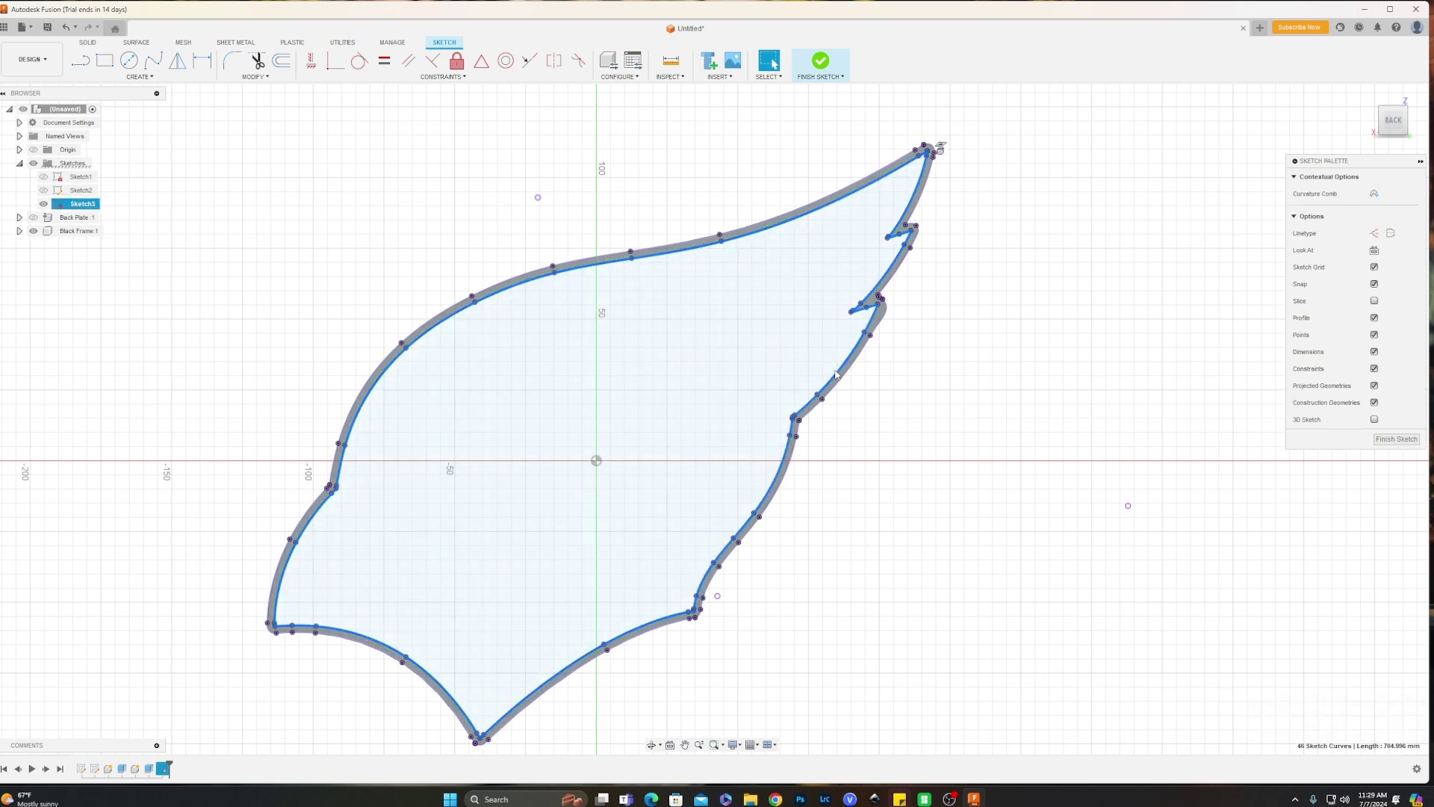
pyautogui.press('o')
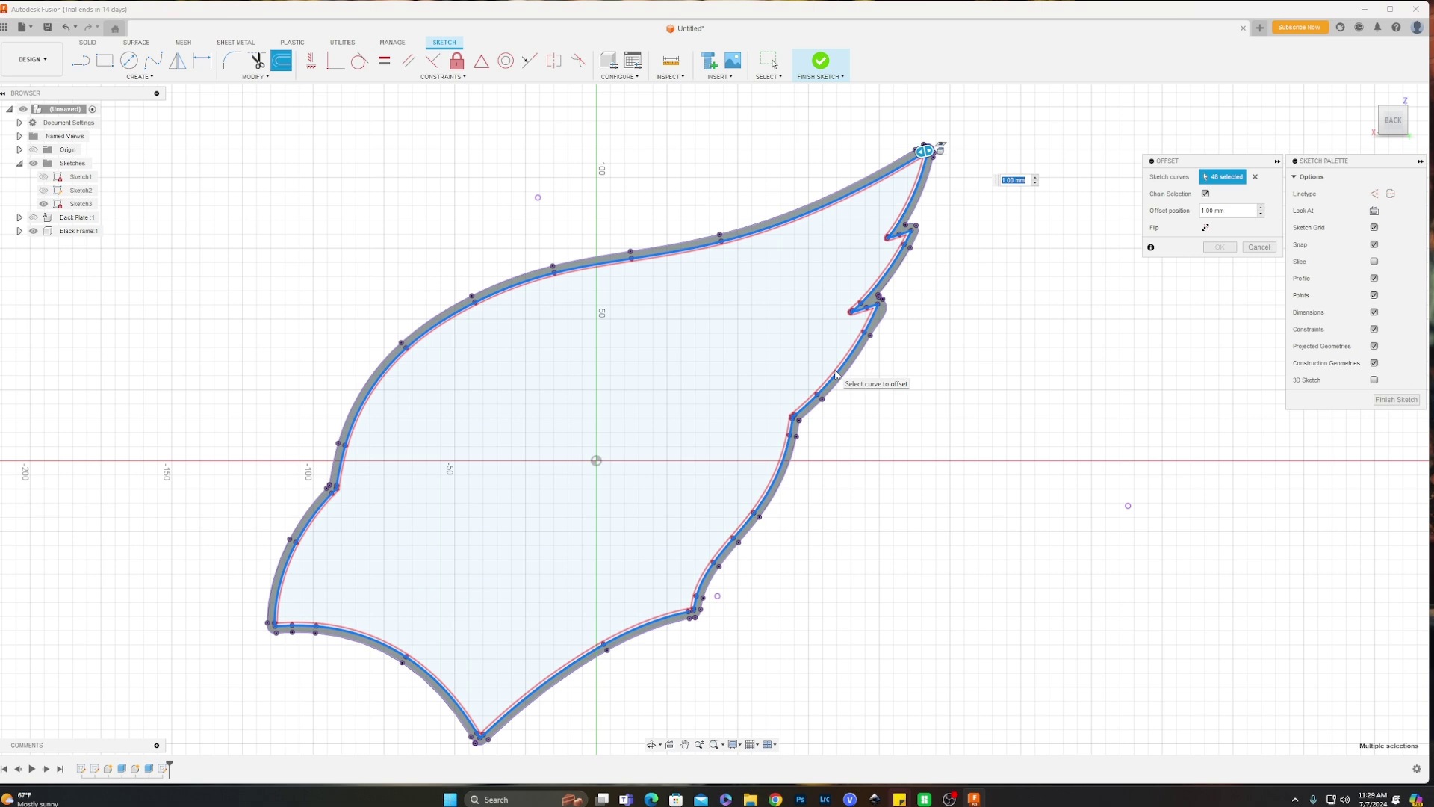
pyautogui.write('2.5')
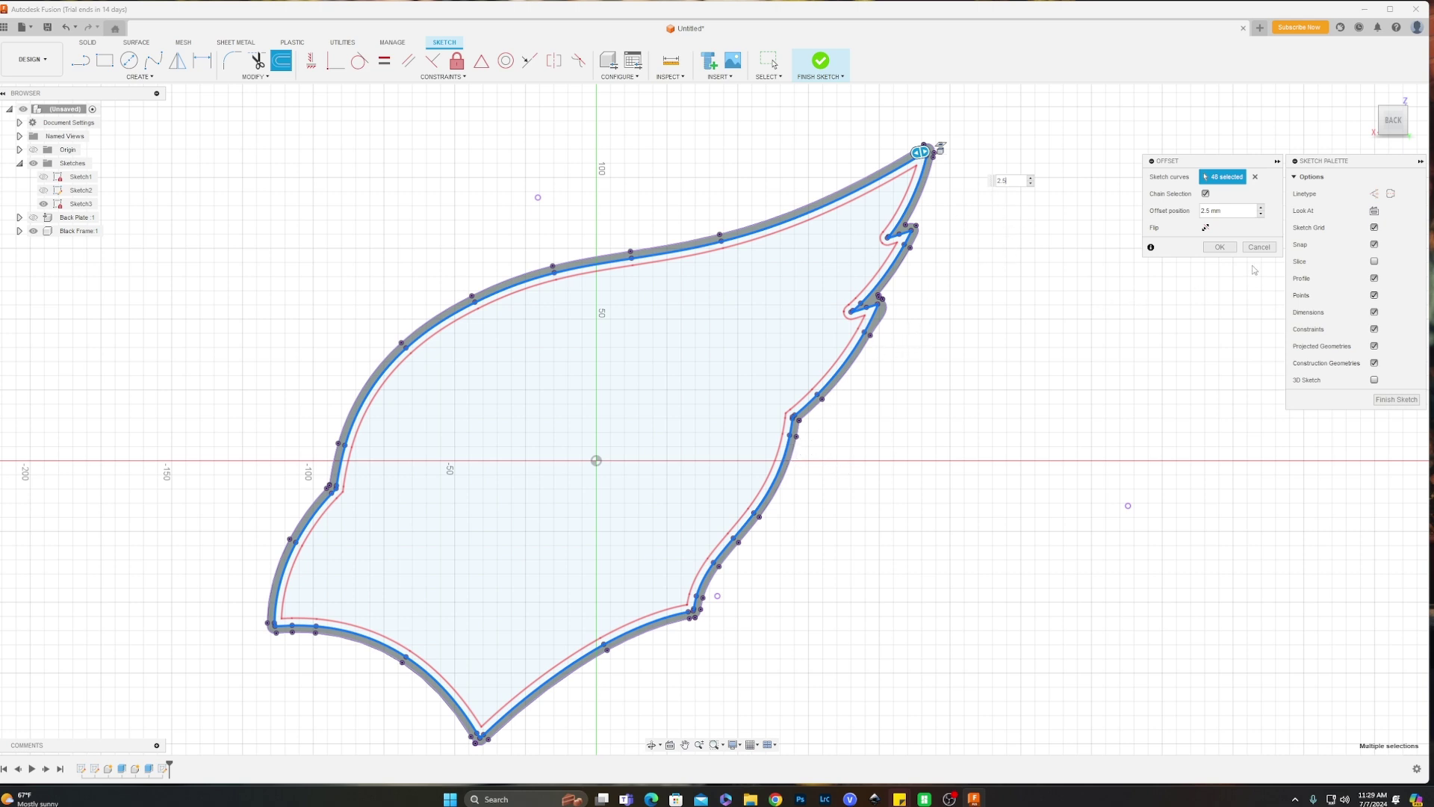
pyautogui.click(1220, 248)
# Examine the offset outline closely along the frame's curved edges for irregularities or breaks.
pyautogui.scroll(5, 745, 309)
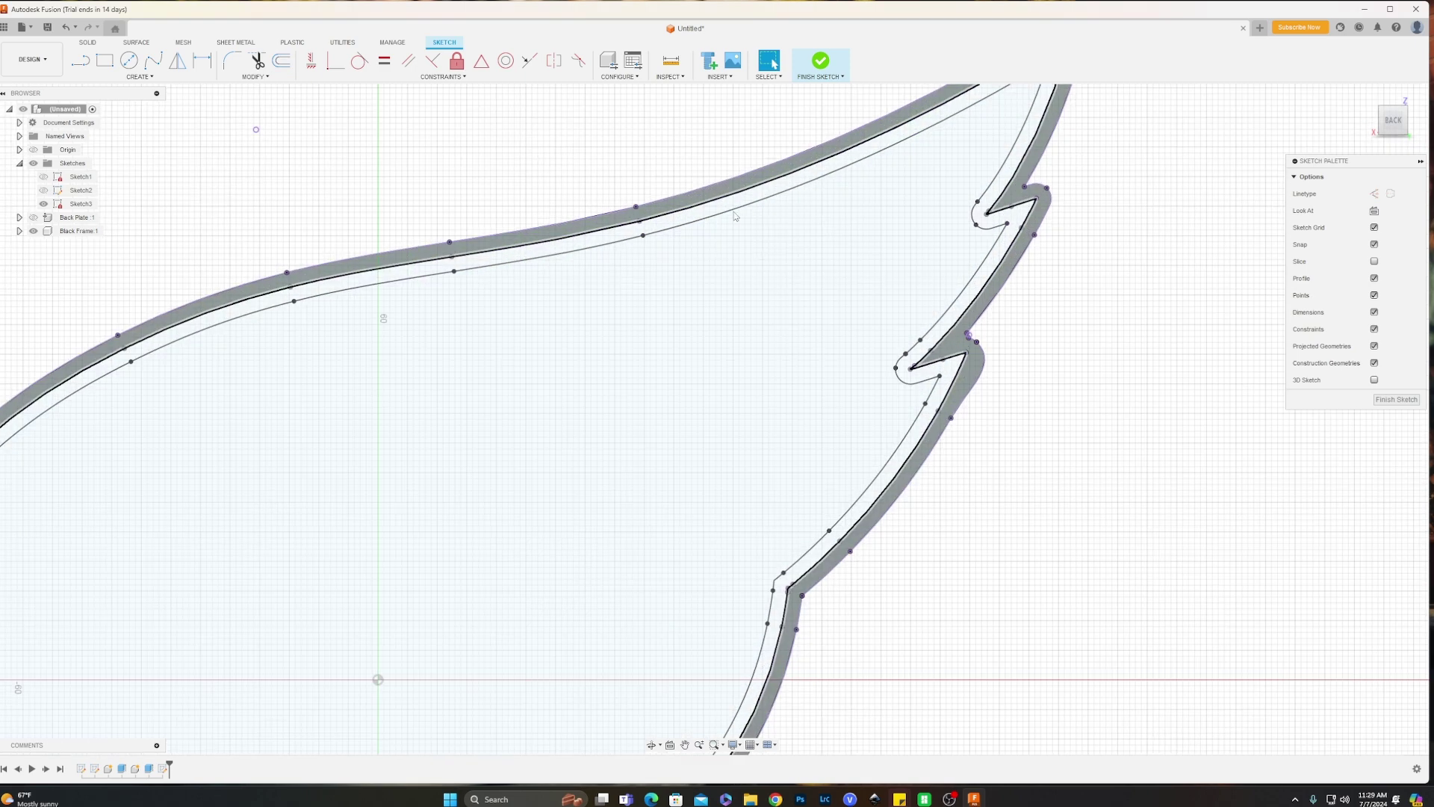
pyautogui.scroll(-5, 725, 209)
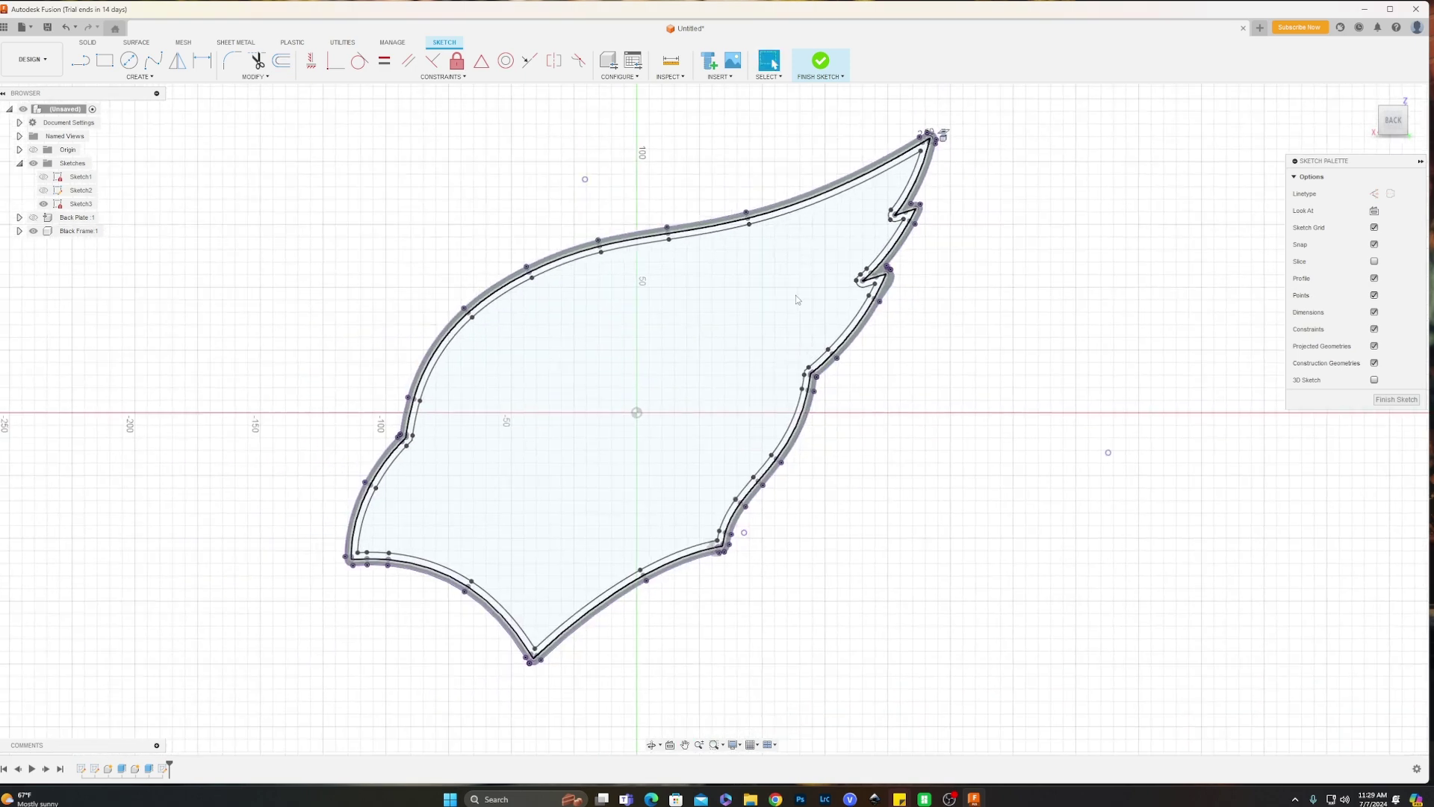
pyautogui.press('Escape')
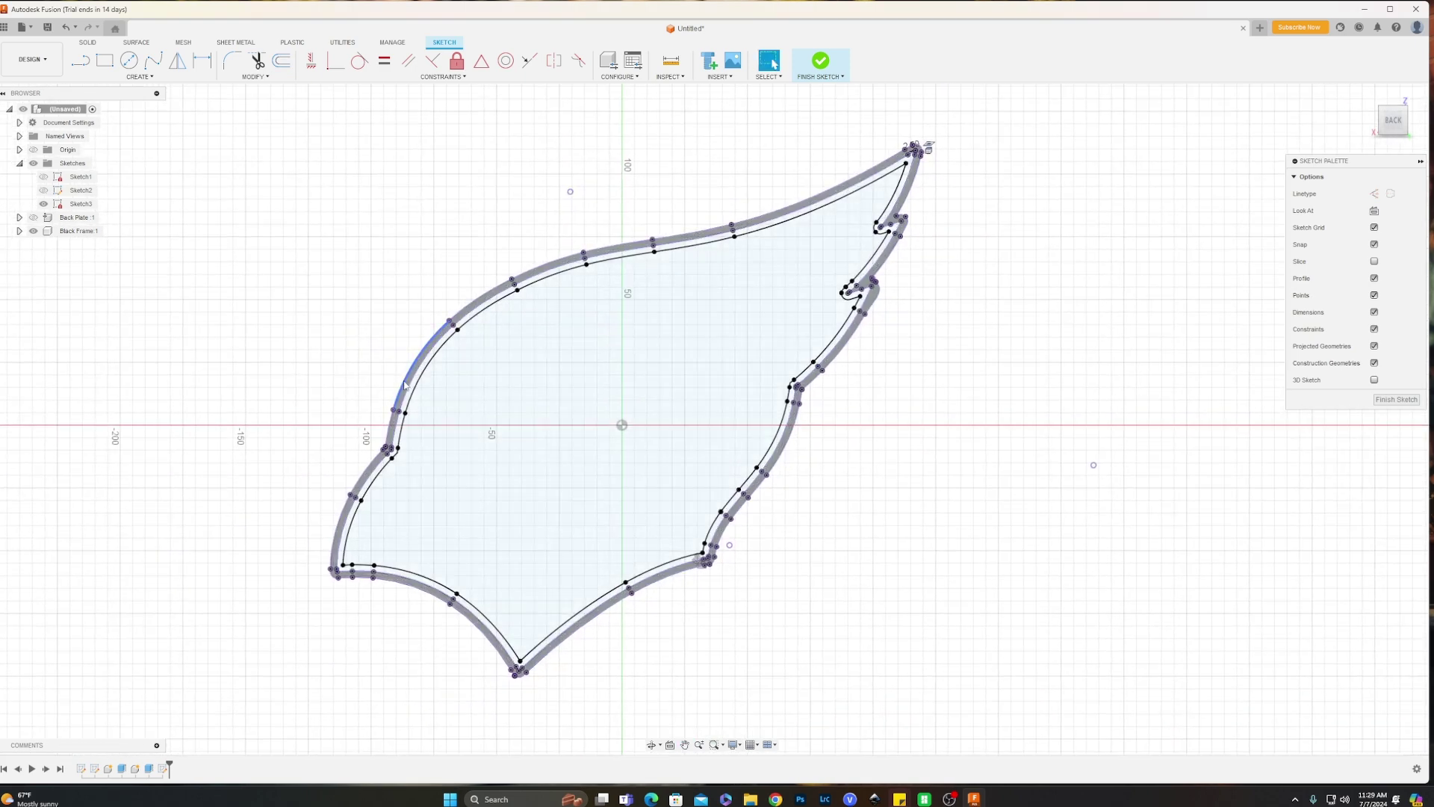
pyautogui.scroll(4, 411, 377)
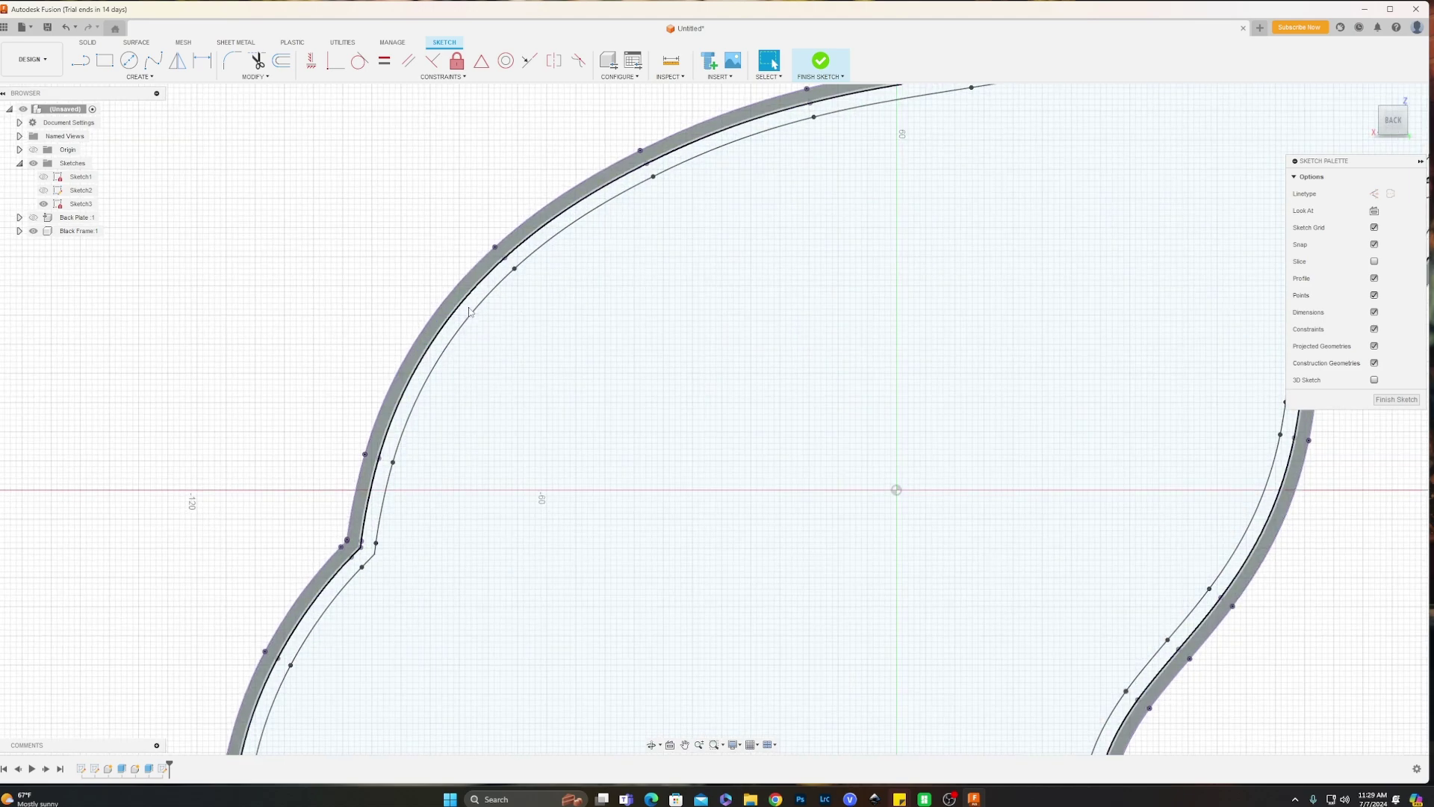
pyautogui.scroll(3, 475, 314)
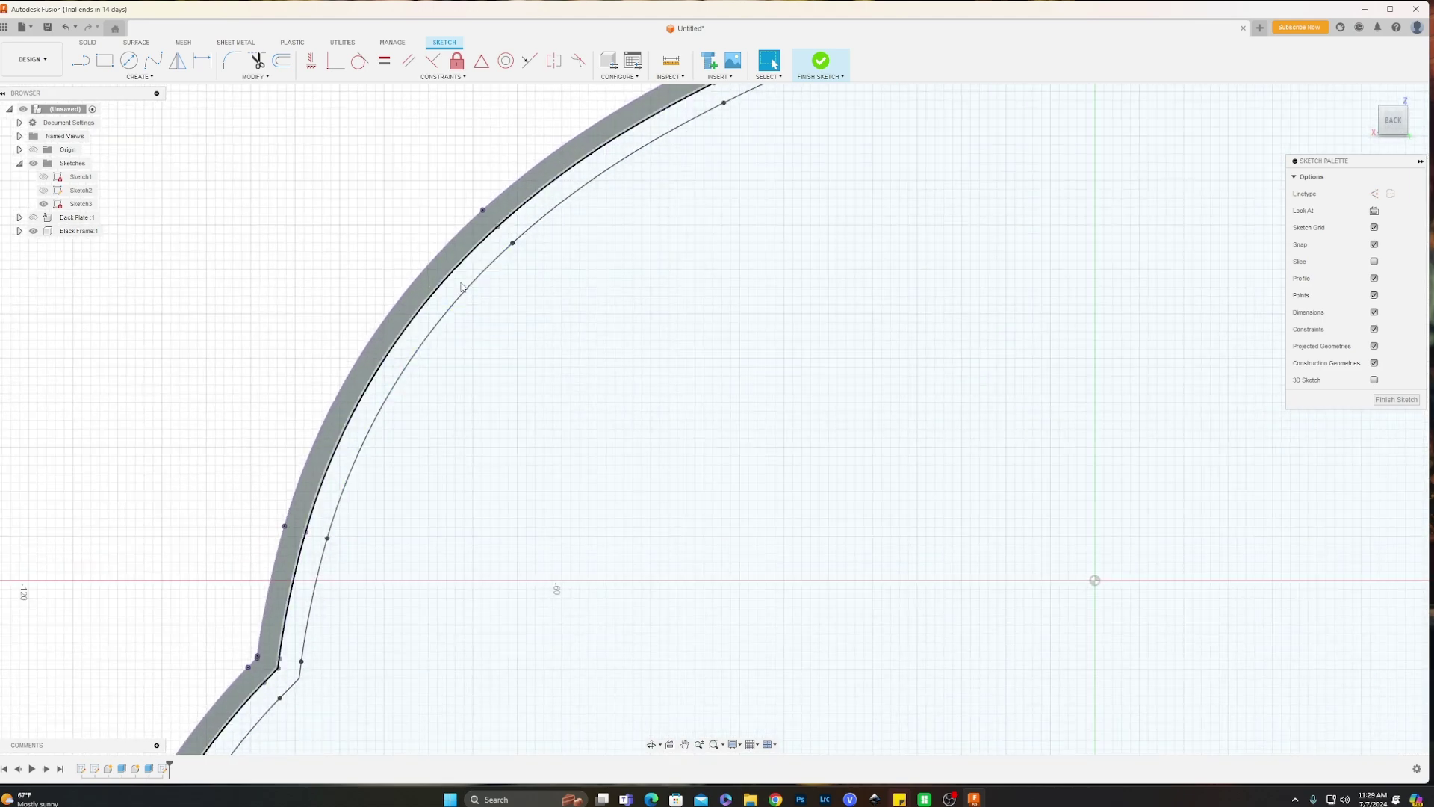
pyautogui.scroll(-1, 461, 286)
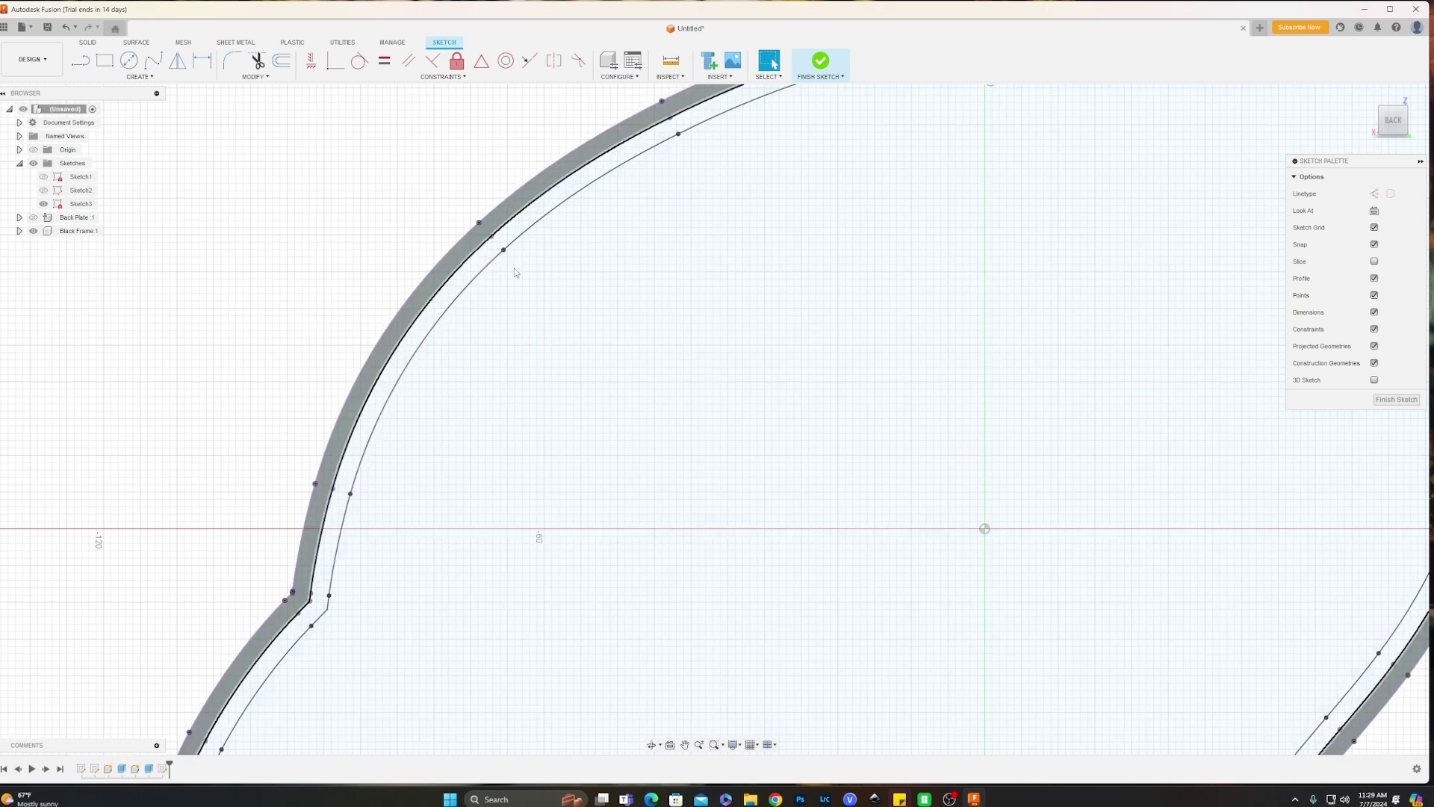
pyautogui.scroll(-3, 519, 291)
pyautogui.moveTo(867, 328)
pyautogui.mouseDown(button='middle')
pyautogui.moveTo(697, 333)
pyautogui.moveTo(734, 344)
pyautogui.mouseUp(button='middle')
pyautogui.scroll(-2, 690, 311)
pyautogui.scroll(-1, 768, 307)
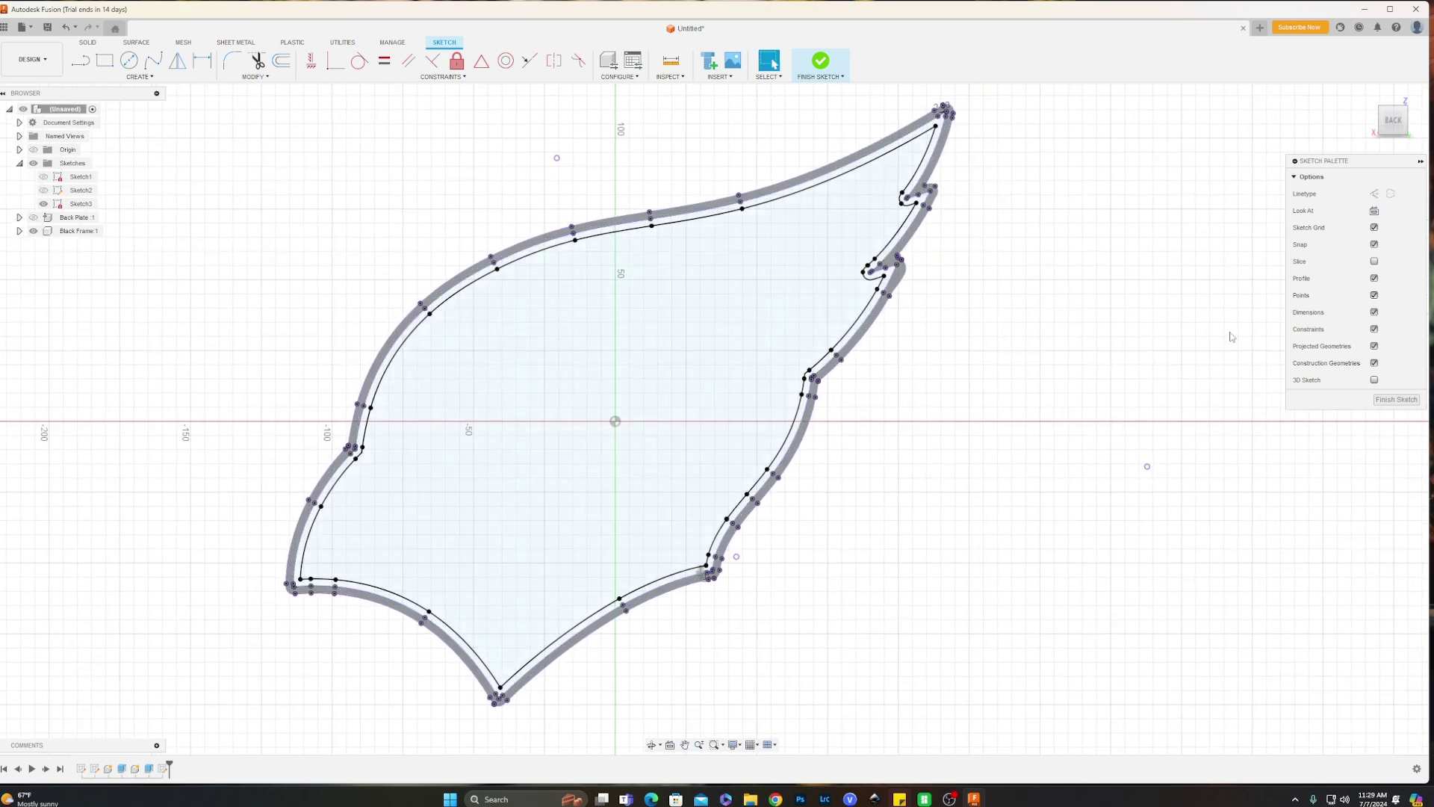
# Finish the sketch and hide the Black Frame component.
pyautogui.click(1395, 400)
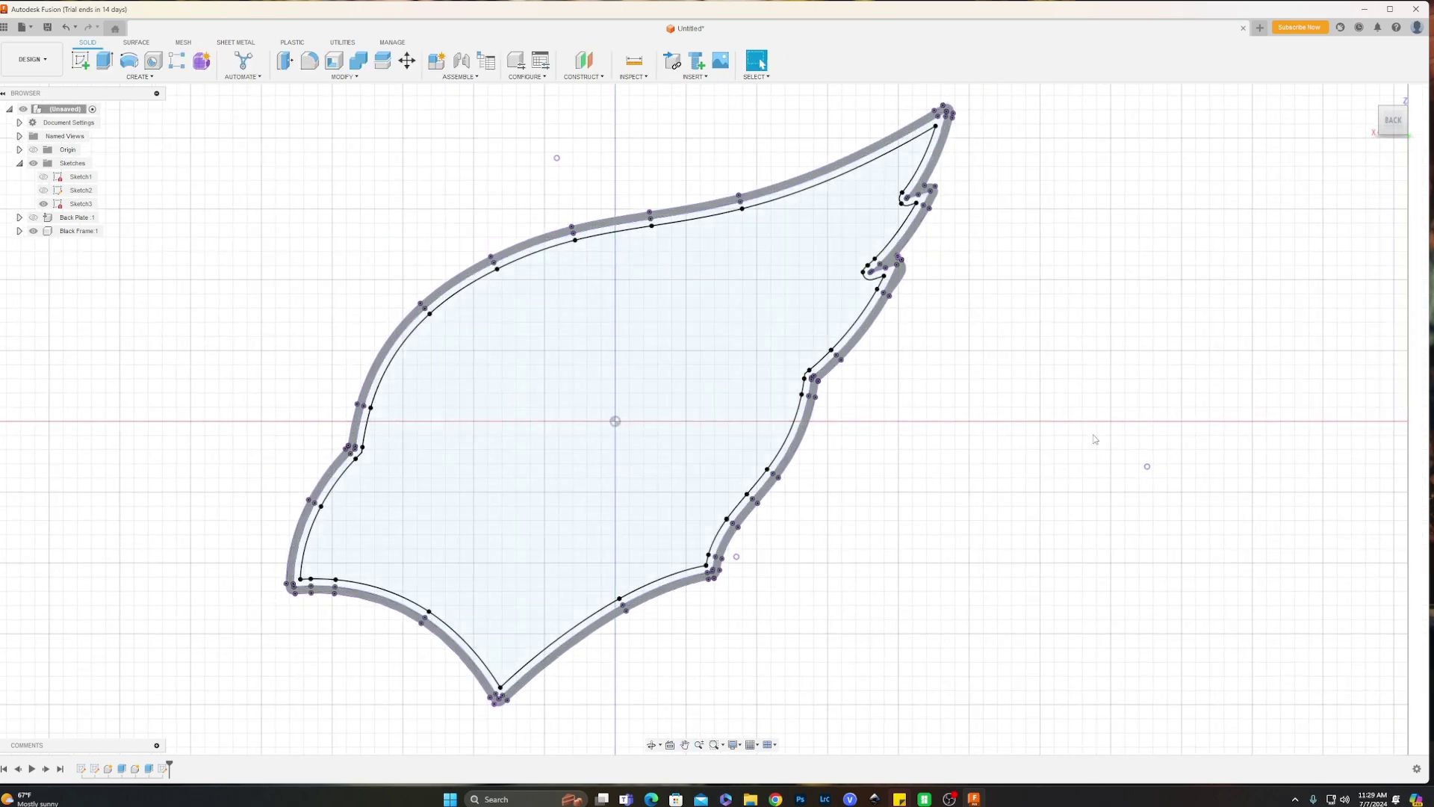
pyautogui.keyDown('shift'); pyautogui.moveTo(859, 382); pyautogui.dragTo(943, 388, button='middle'); pyautogui.keyUp('shift')
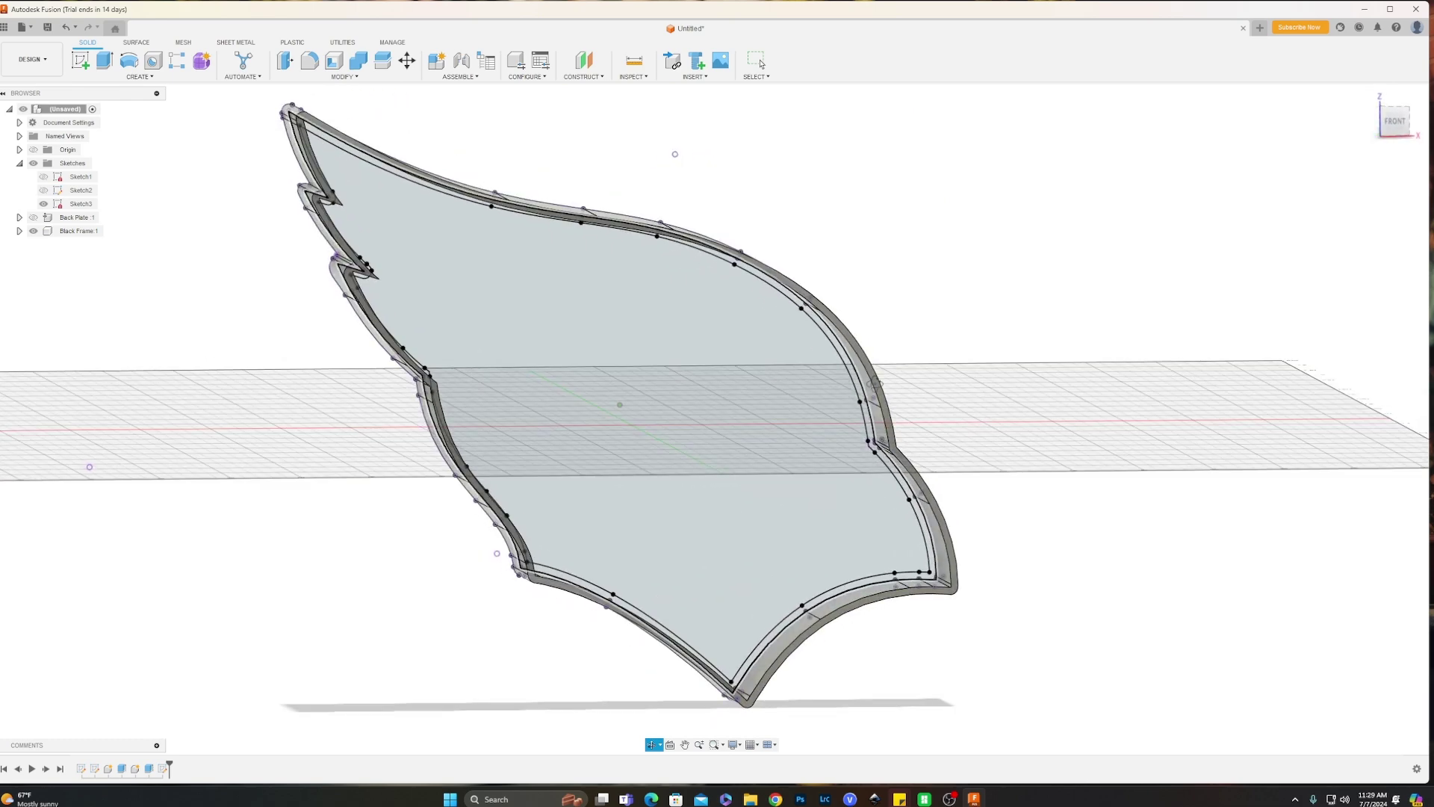
pyautogui.click(33, 231)
# View the outline straight from the front and reopen Sketch3 for editing.
pyautogui.keyDown('shift'); pyautogui.moveTo(971, 351); pyautogui.dragTo(961, 340, button='middle'); pyautogui.keyUp('shift')
pyautogui.scroll(3, 733, 275)
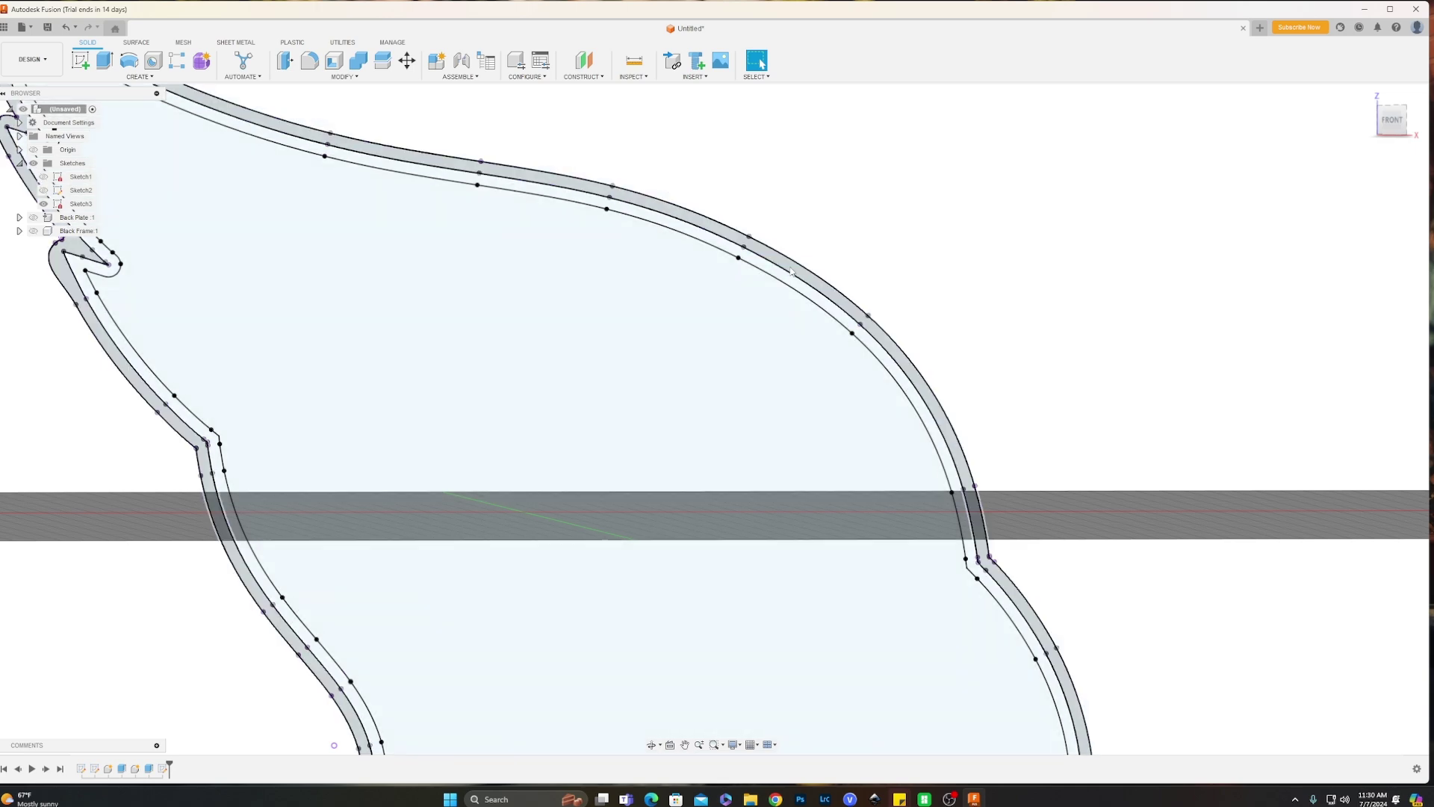
pyautogui.scroll(3, 791, 271)
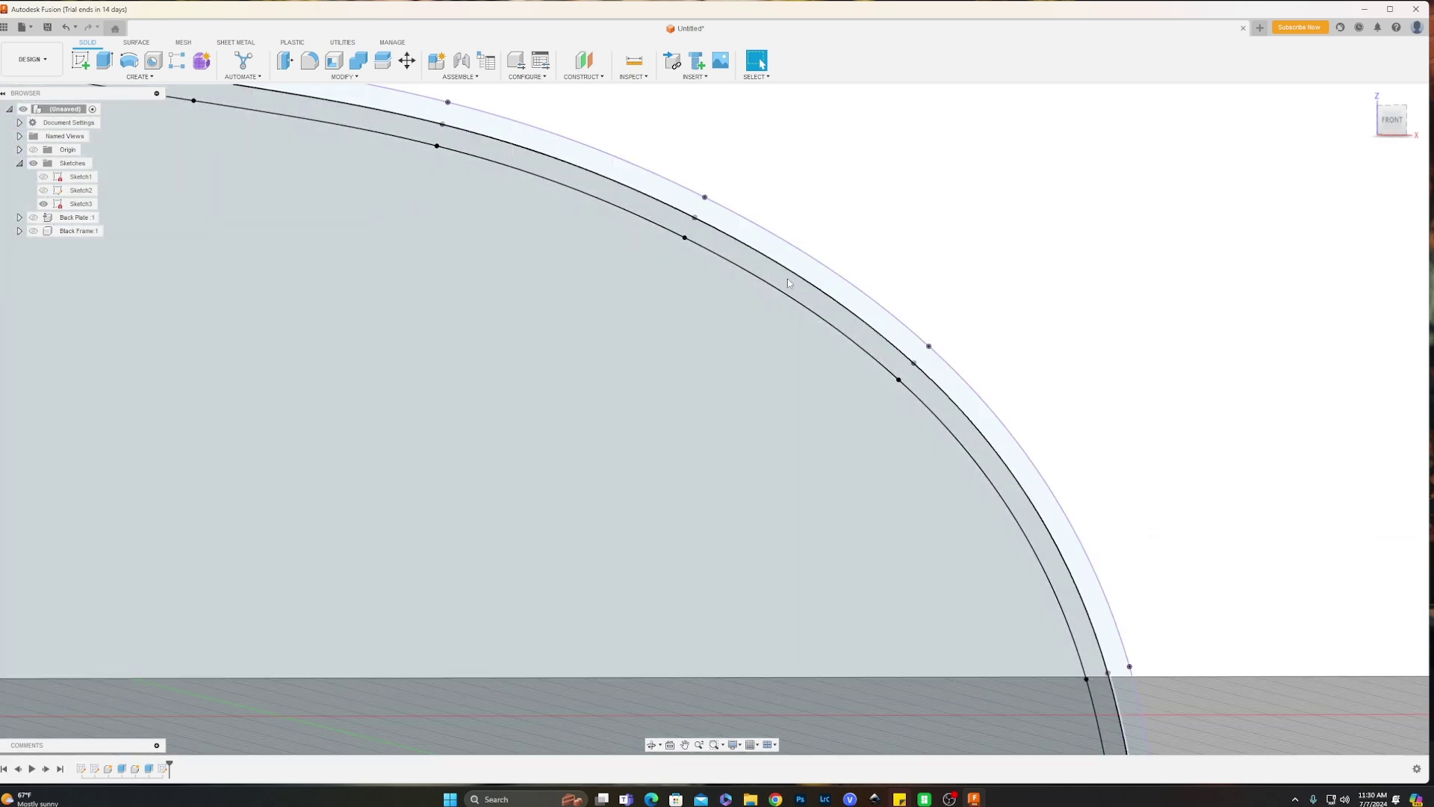
pyautogui.scroll(-5, 788, 287)
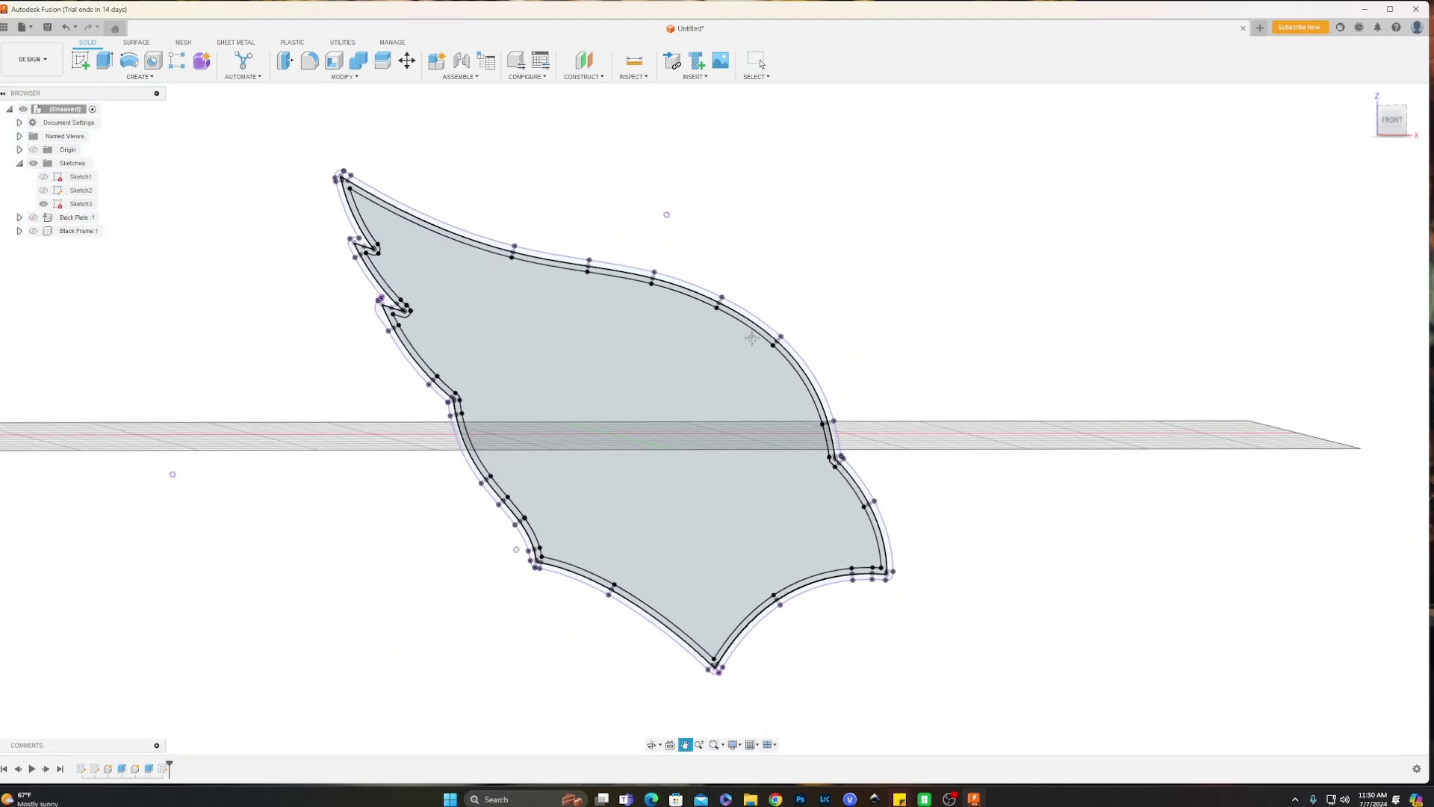
pyautogui.click(1392, 121)
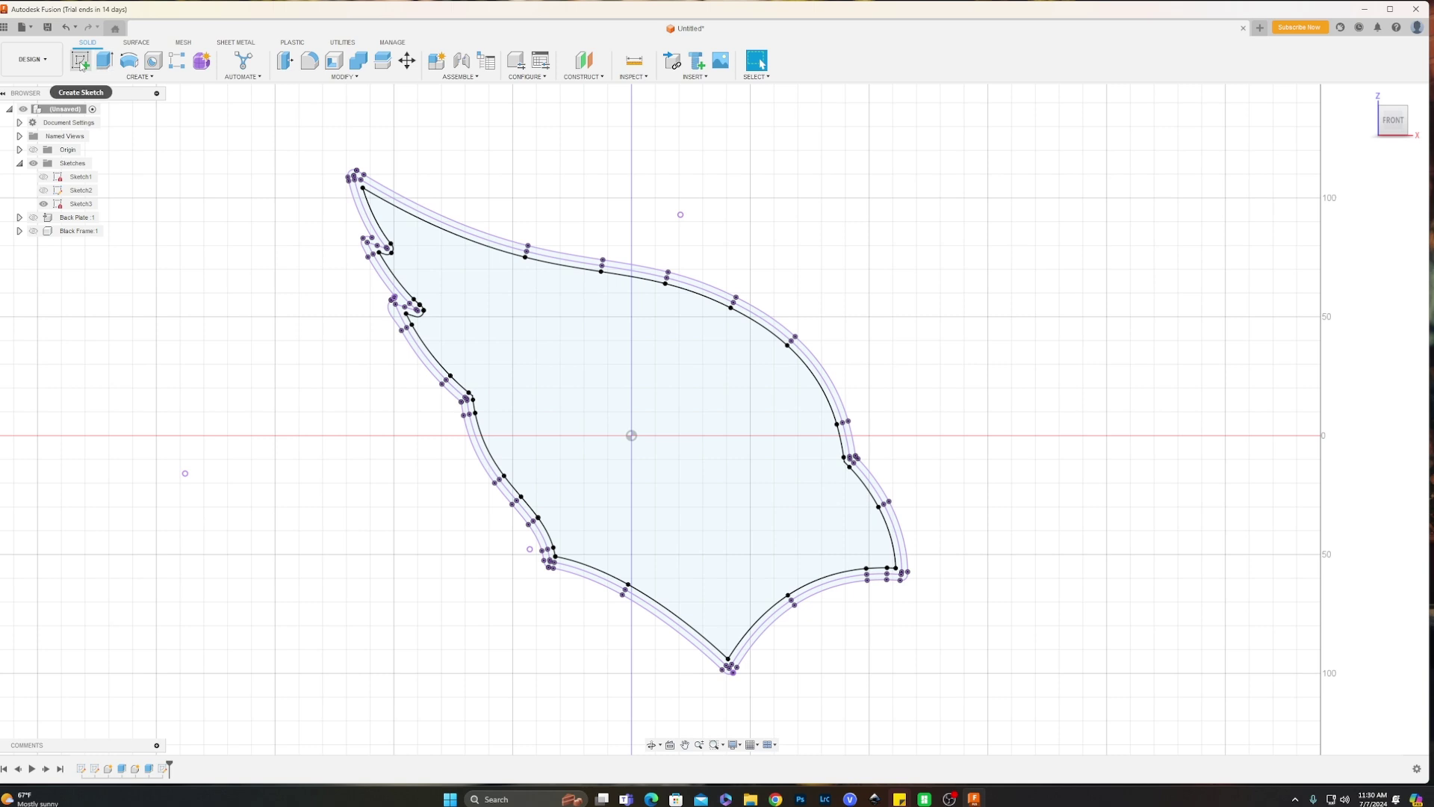
pyautogui.rightClick(81, 204)
pyautogui.click(116, 241)
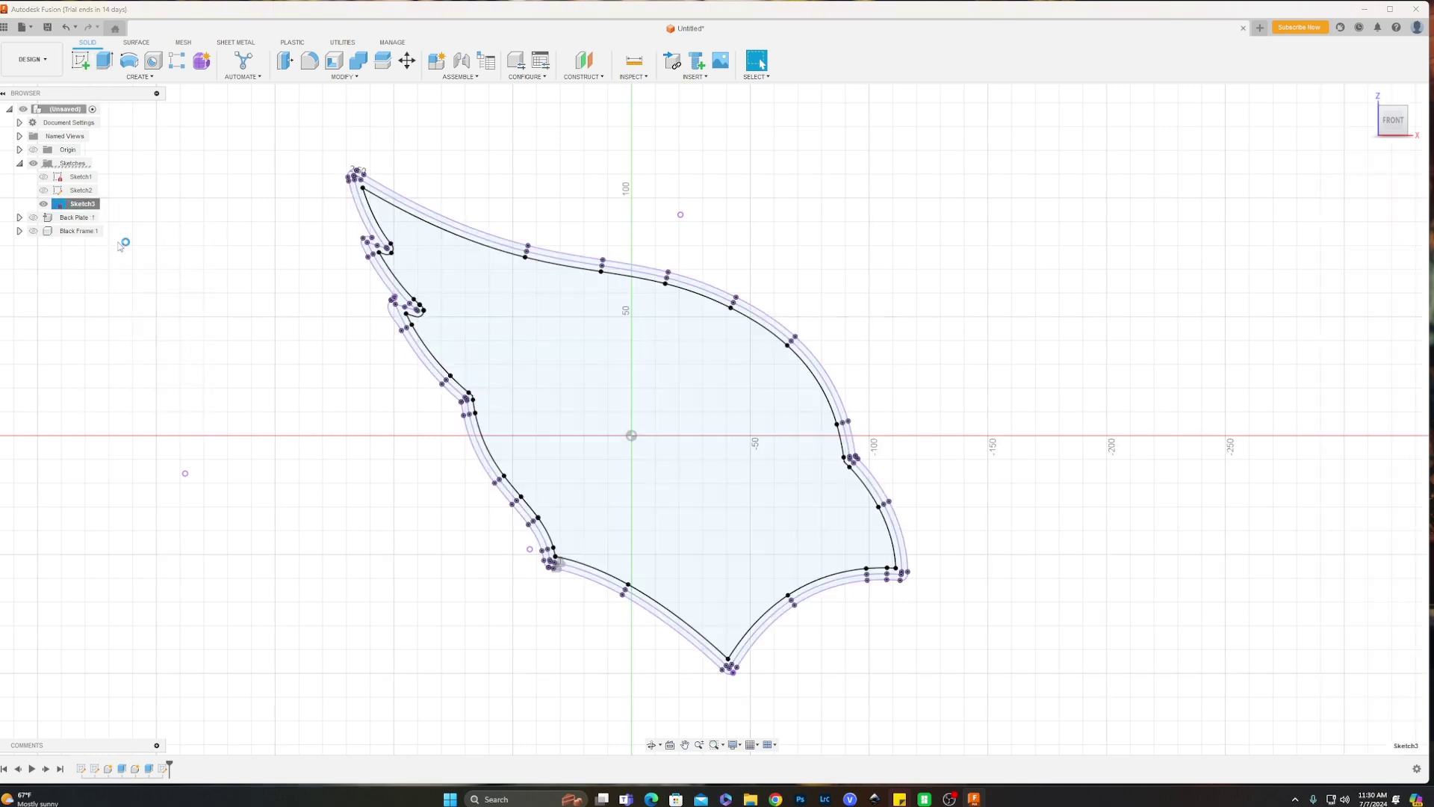
# Draw a zigzag of six connected lines across the whole outline, from the feather tip down to the lower point, to divide it into test profiles.
pyautogui.click(80, 60)
pyautogui.click(299, 174)
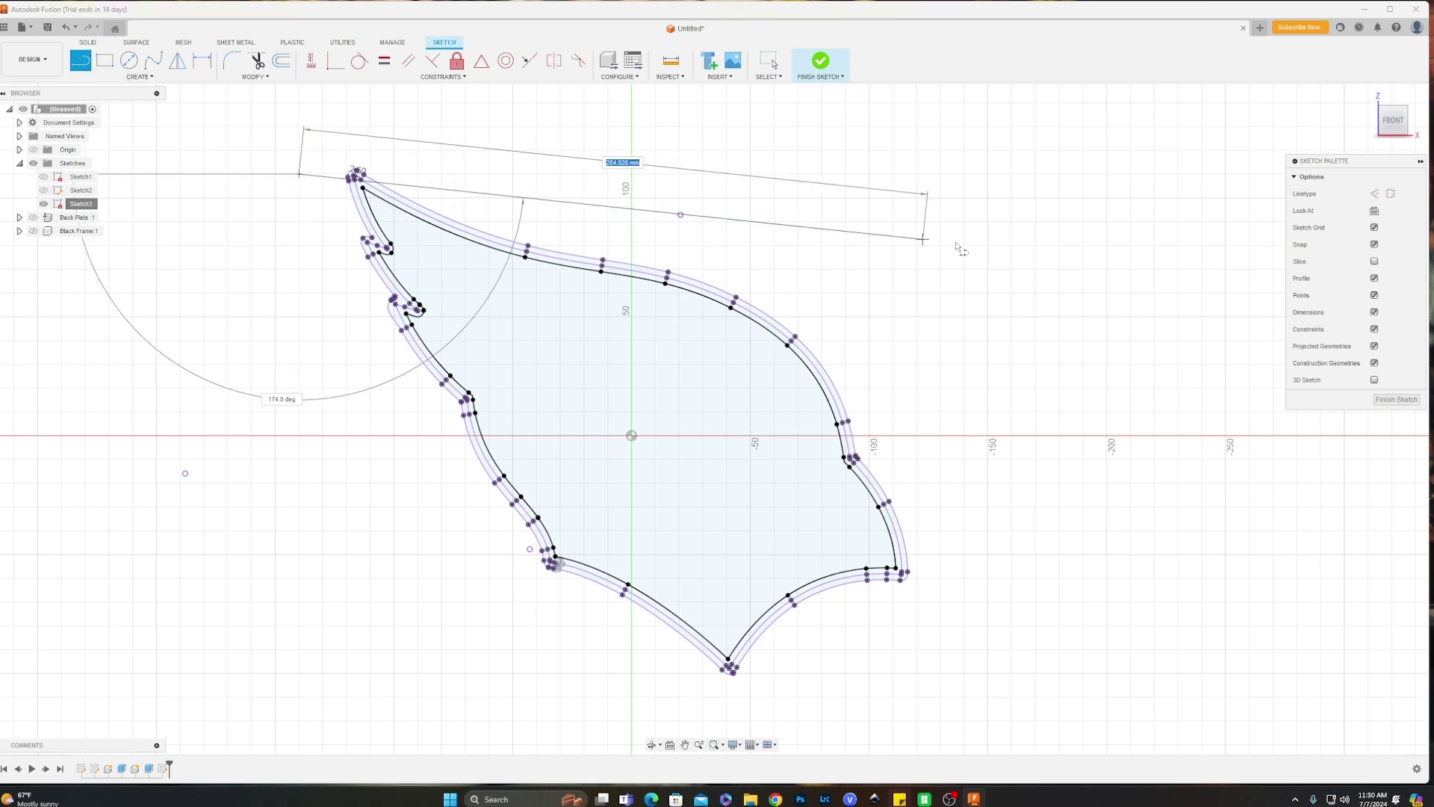
pyautogui.click(1092, 258)
pyautogui.click(251, 340)
pyautogui.click(1113, 424)
pyautogui.click(309, 526)
pyautogui.click(1143, 552)
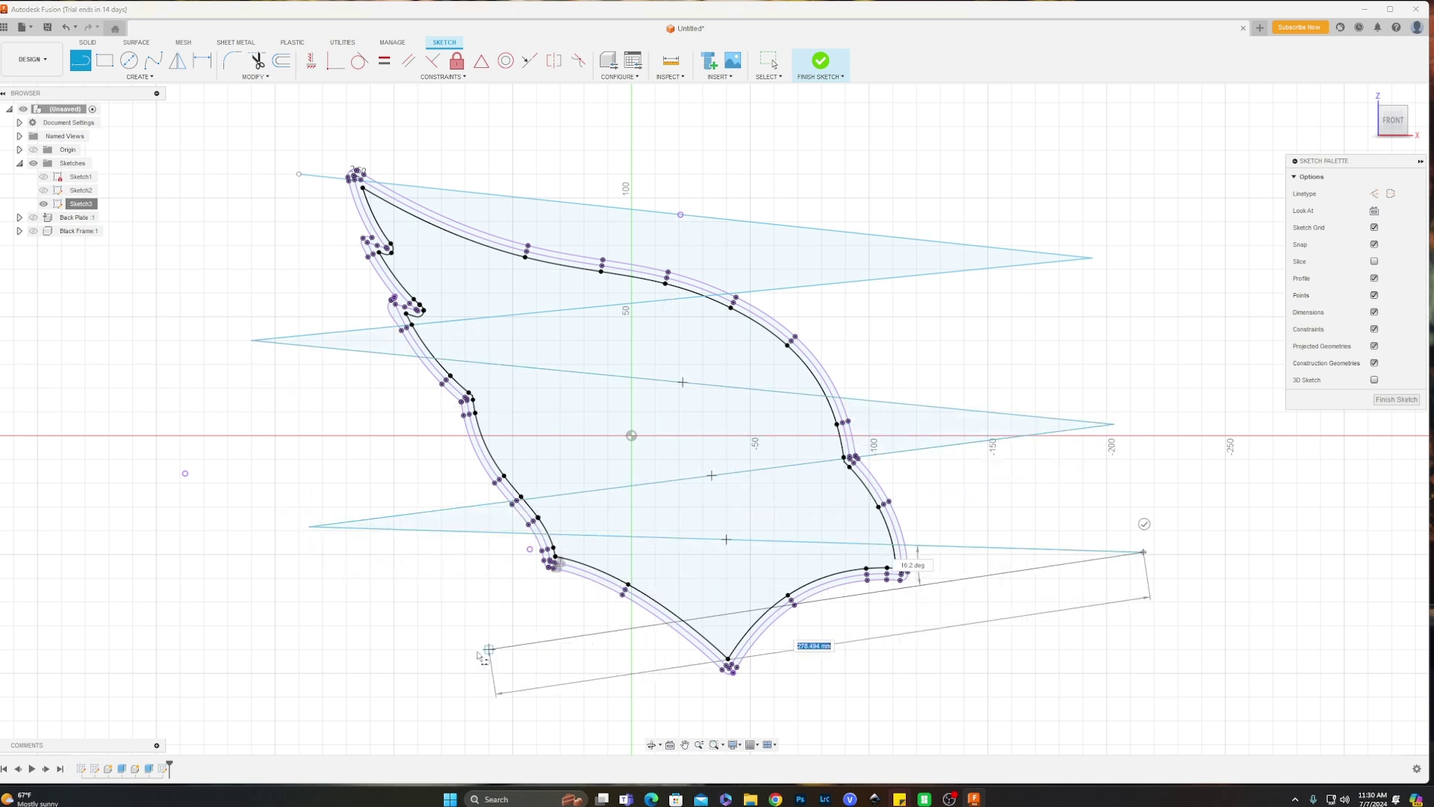
pyautogui.click(441, 660)
pyautogui.press('Escape')
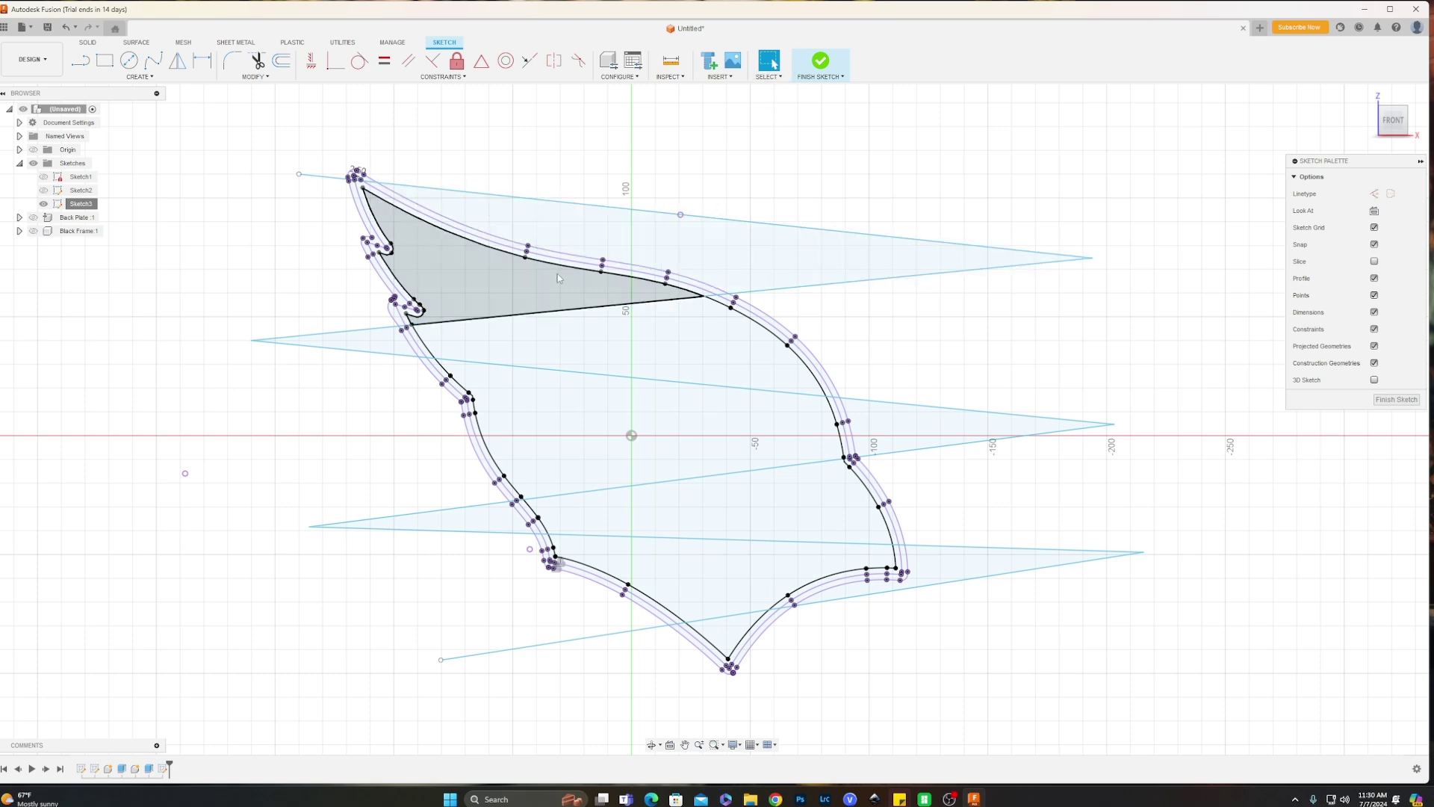
# Examine the profiles between the zigzag lines to locate where the offset outline is not closed.
pyautogui.scroll(3, 418, 233)
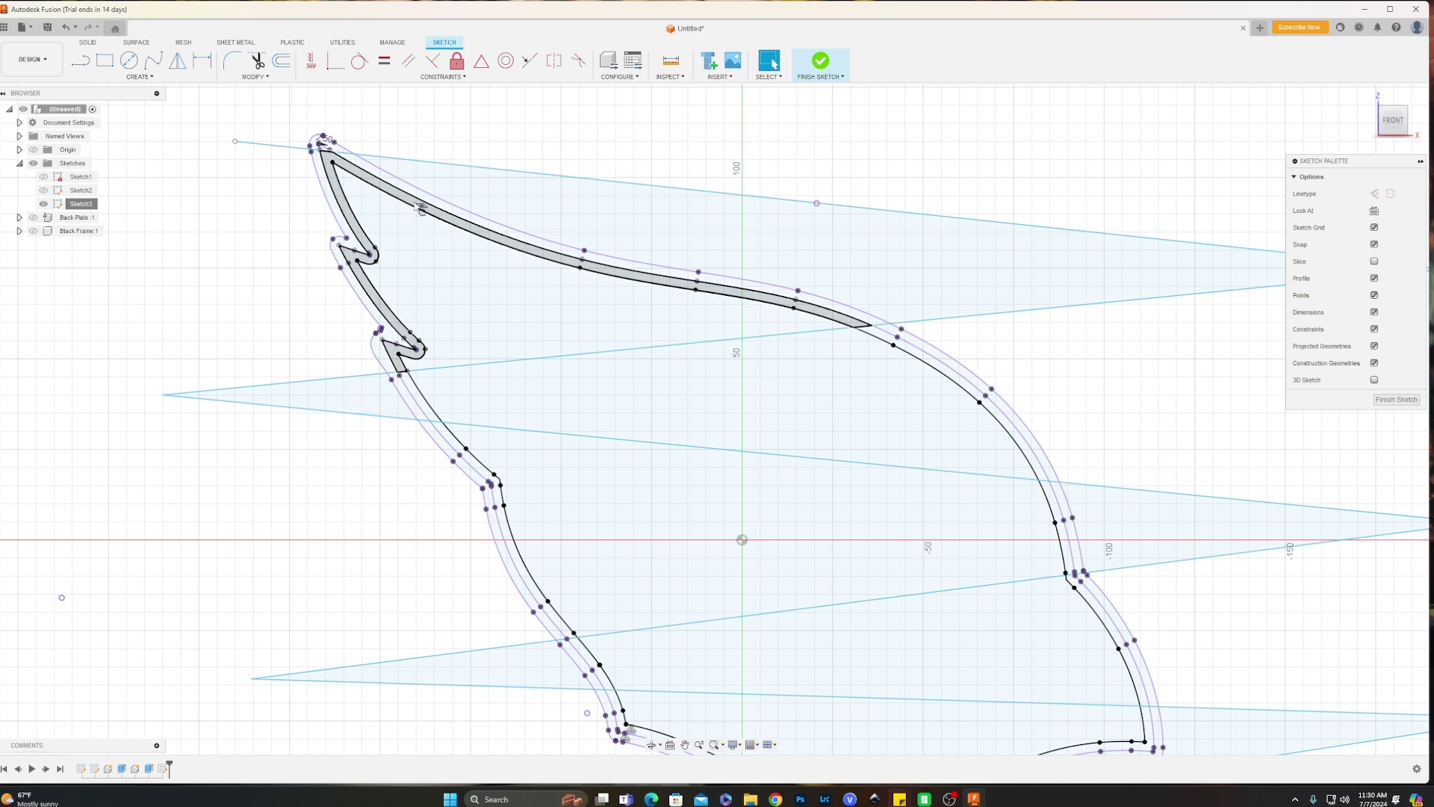
pyautogui.scroll(-2, 963, 411)
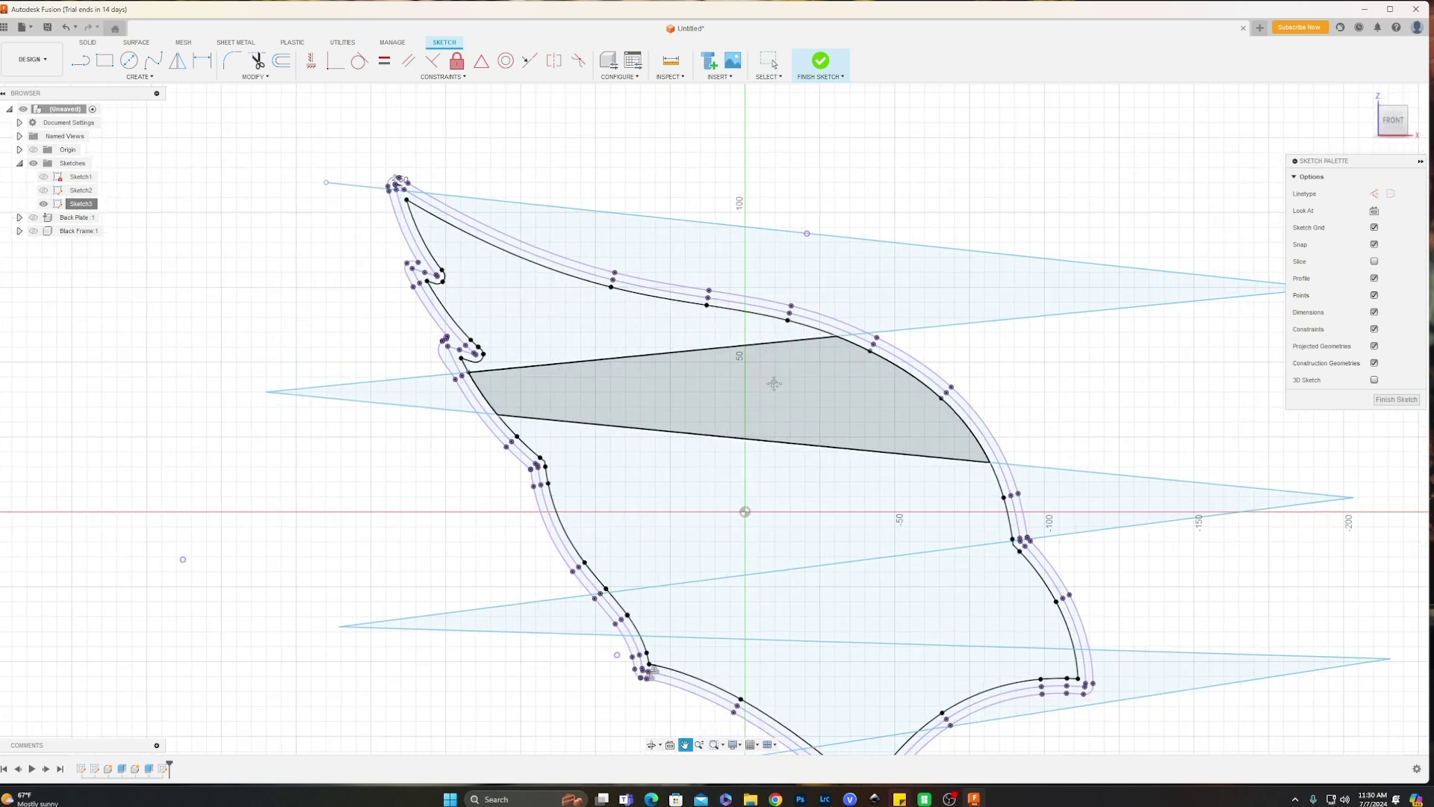
pyautogui.moveTo(684, 471); pyautogui.dragTo(562, 339, button='middle')
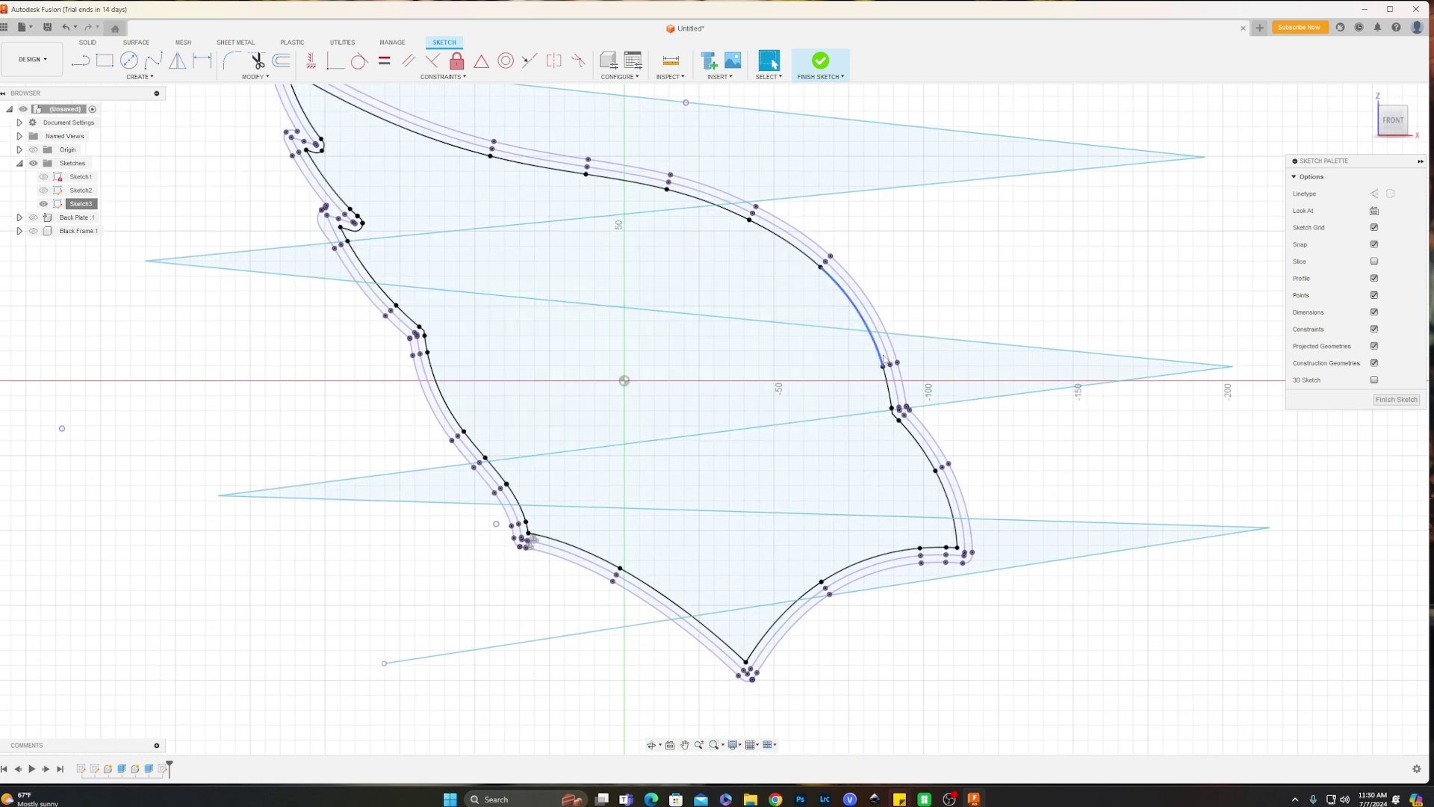
pyautogui.moveTo(726, 424); pyautogui.dragTo(662, 316, button='middle')
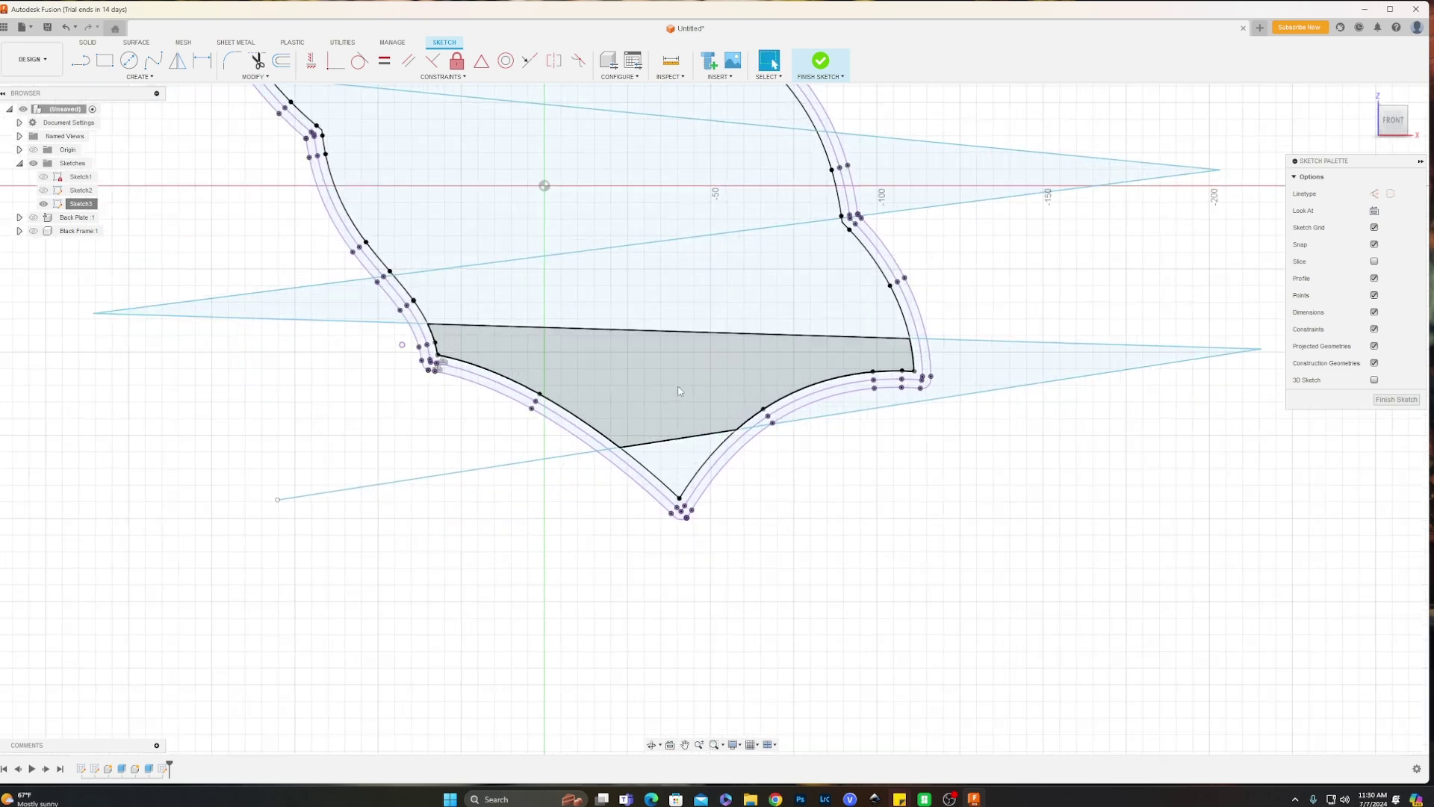
pyautogui.scroll(3, 692, 509)
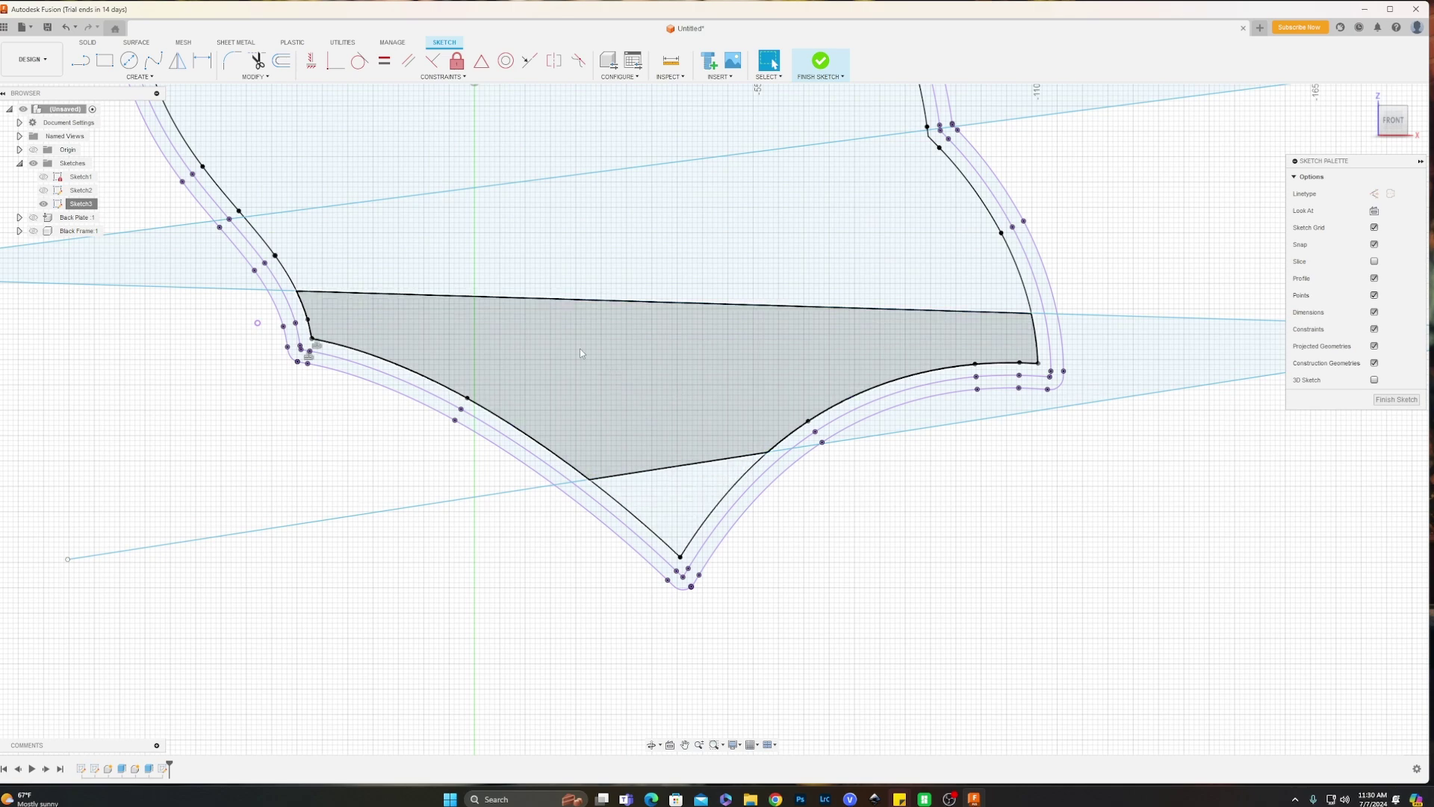
pyautogui.scroll(-1, 523, 349)
pyautogui.moveTo(432, 242); pyautogui.dragTo(601, 293, button='middle')
# Delete the short offset segment above the lower-left corner of the outline and bridge its neighbouring curves with a Blend Curve.
pyautogui.scroll(5, 477, 297)
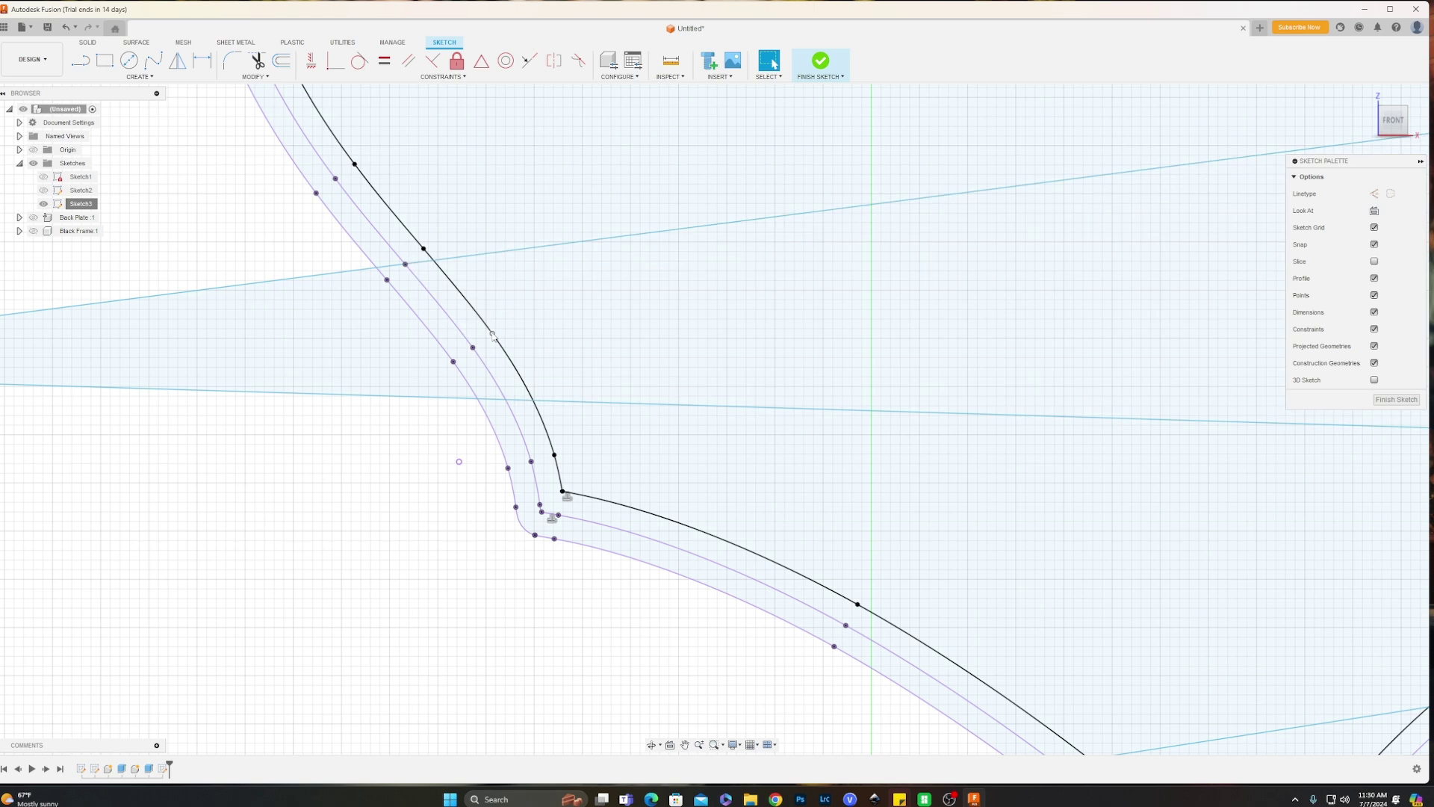
pyautogui.click(486, 323)
pyautogui.press('Delete')
pyautogui.click(254, 76)
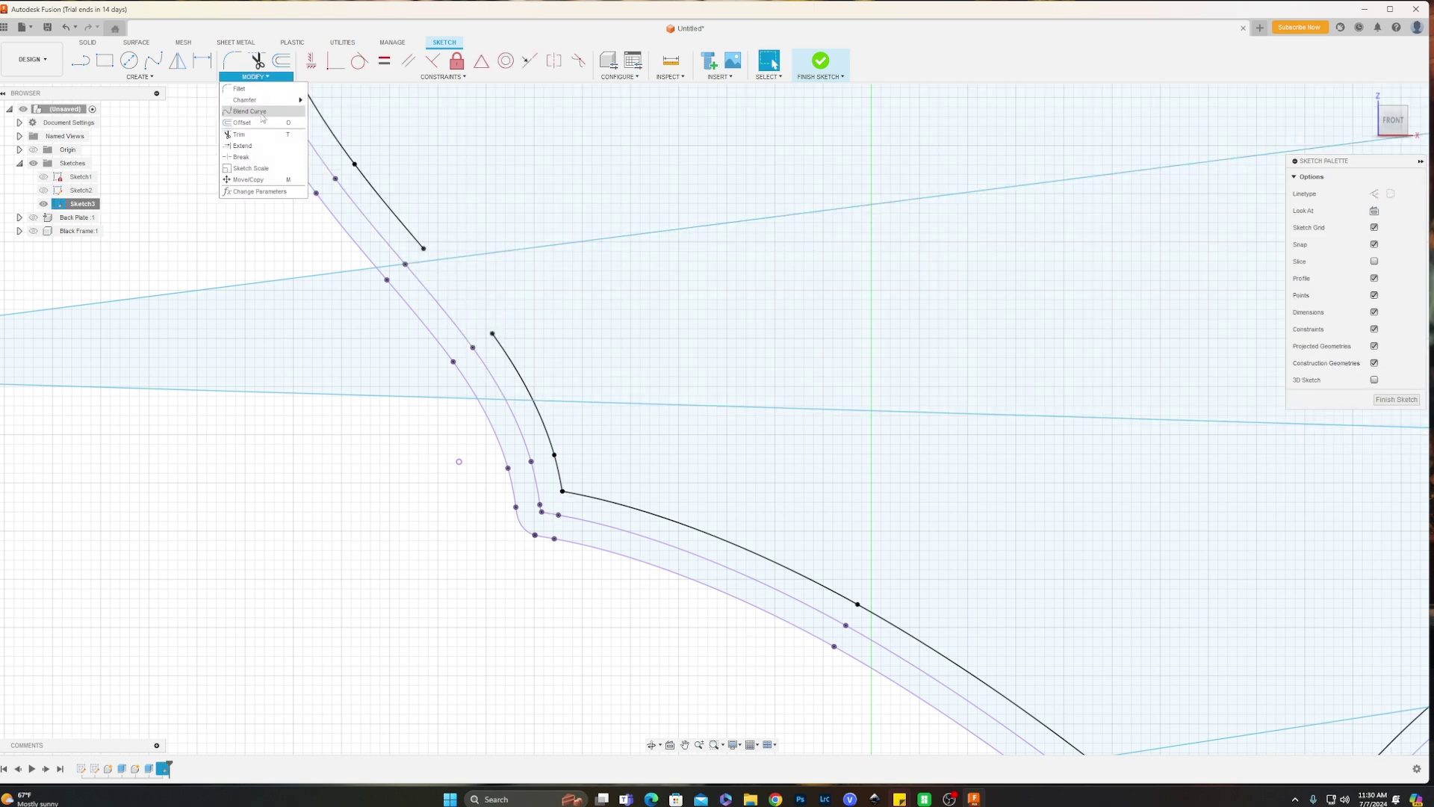
pyautogui.click(263, 117)
pyautogui.click(424, 249)
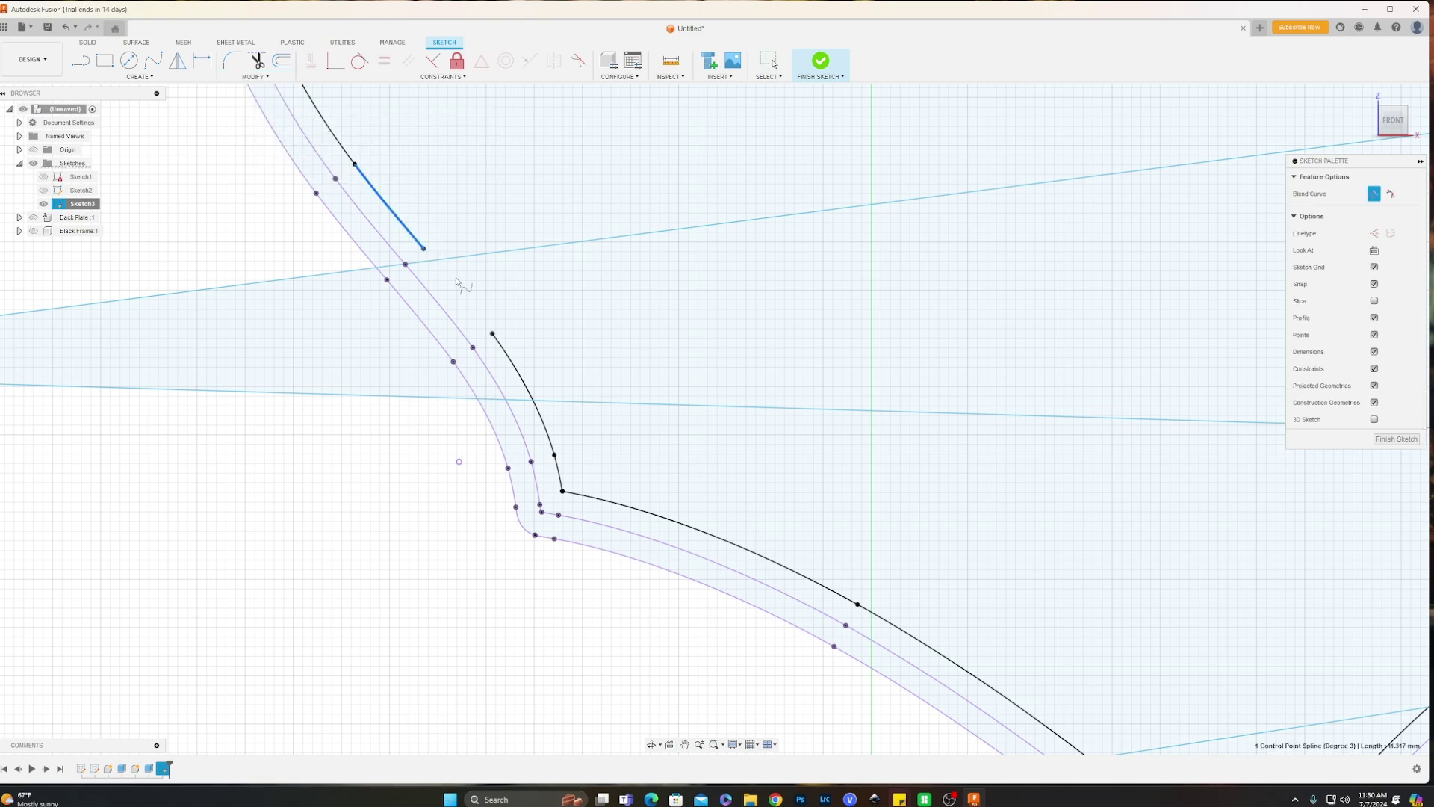
pyautogui.click(492, 333)
pyautogui.press('Escape')
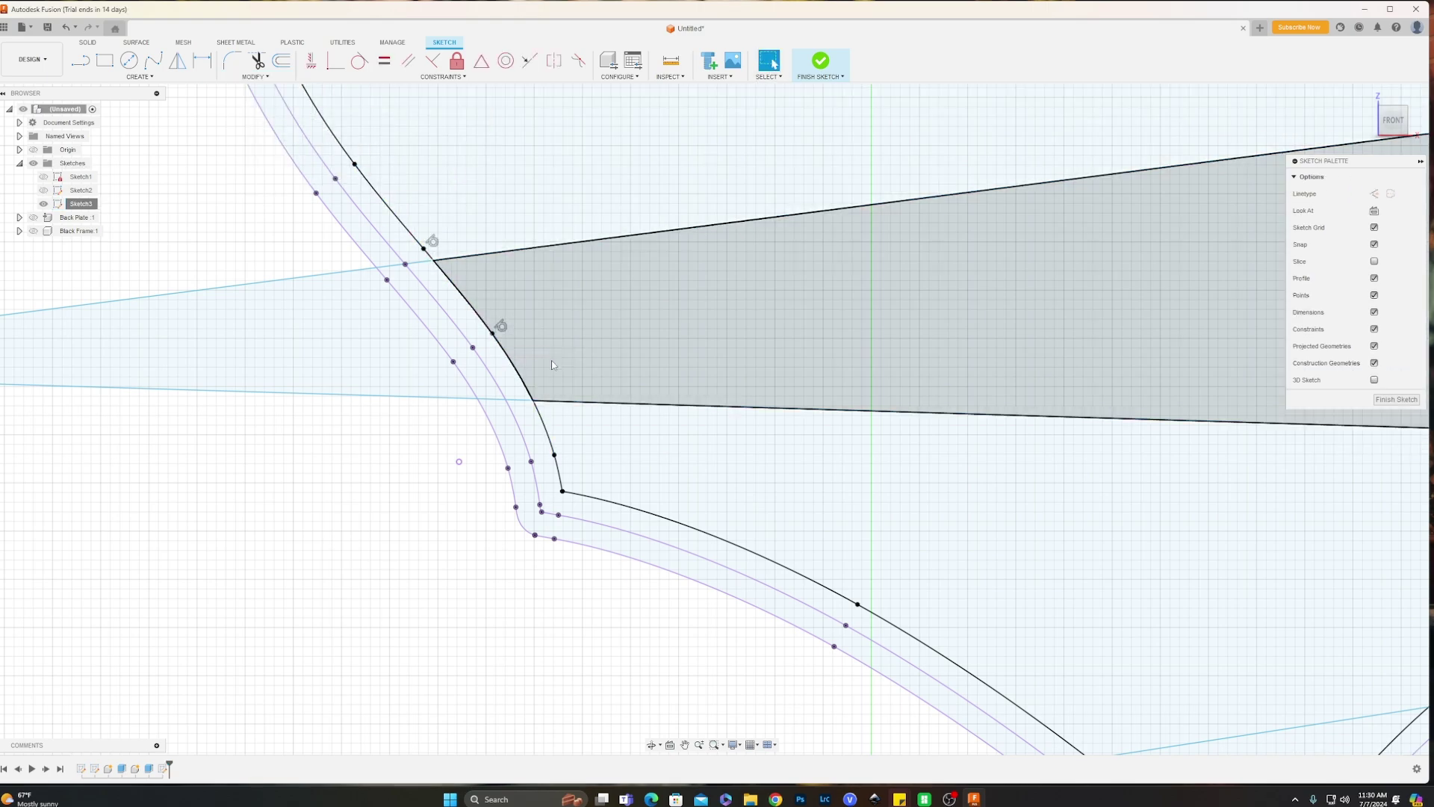
# Delete all six zigzag test lines crossing the outline.
pyautogui.scroll(-3, 558, 344)
pyautogui.scroll(-2, 984, 307)
pyautogui.moveTo(985, 307); pyautogui.dragTo(590, 337, button='middle')
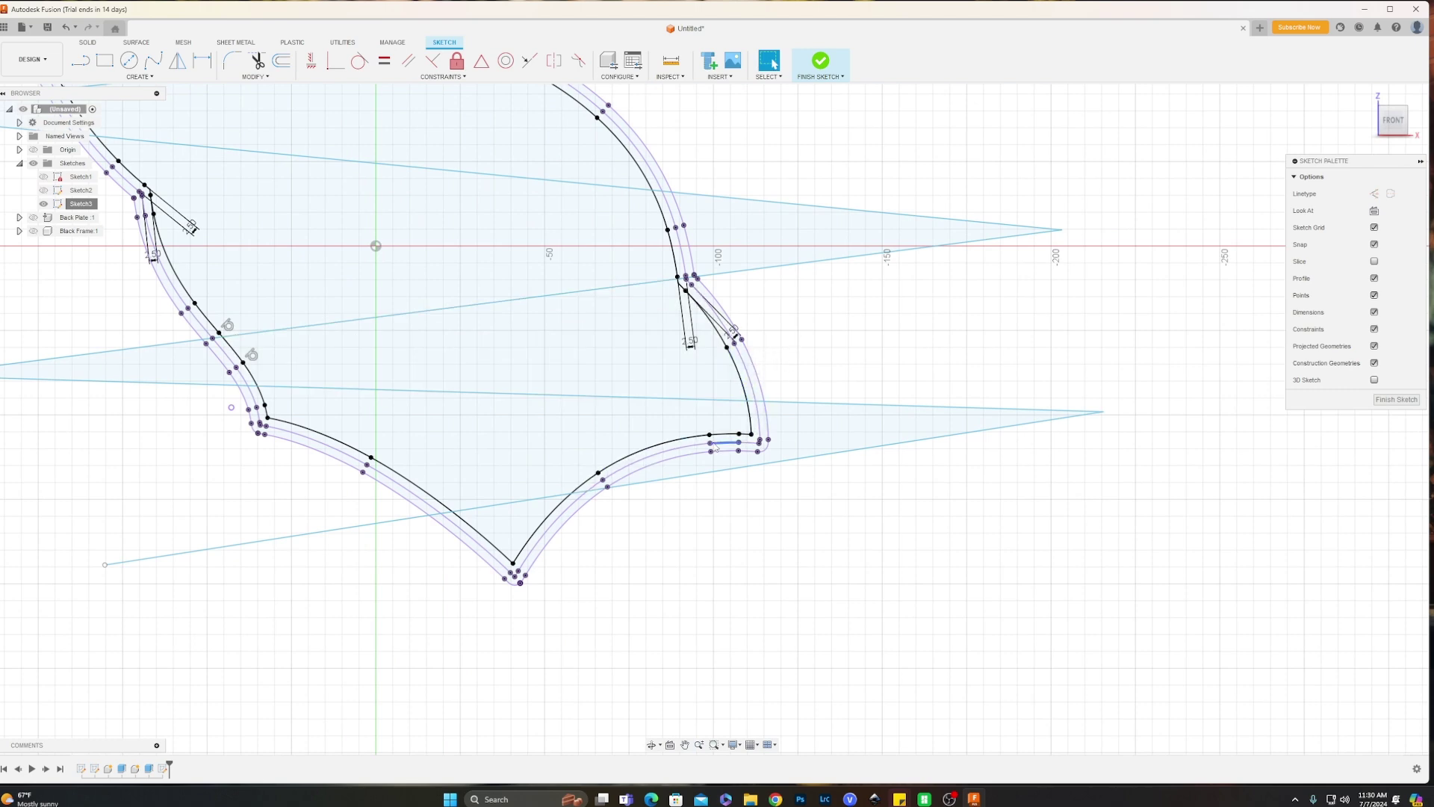
pyautogui.scroll(-2, 614, 329)
pyautogui.moveTo(458, 198); pyautogui.dragTo(577, 364, button='middle')
pyautogui.click(489, 185)
pyautogui.press('Delete')
pyautogui.click(567, 289)
pyautogui.press('Delete')
pyautogui.click(859, 399)
pyautogui.press('Delete')
pyautogui.click(881, 446)
pyautogui.press('Delete')
pyautogui.click(911, 550)
pyautogui.press('Delete')
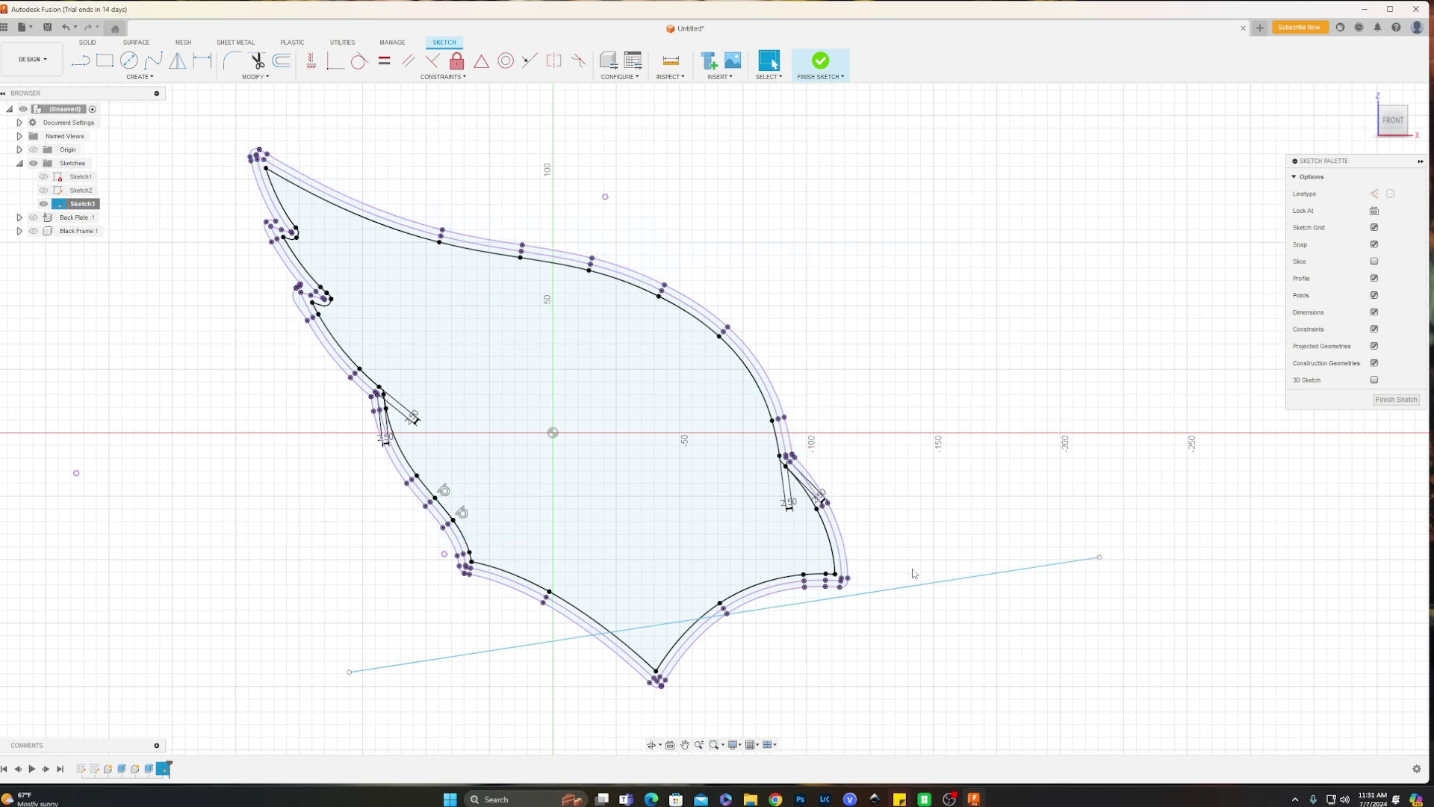
pyautogui.click(913, 585)
pyautogui.press('Delete')
# Turn on the visibility of the Back Plate component.
pyautogui.moveTo(717, 351); pyautogui.dragTo(823, 381, button='middle')
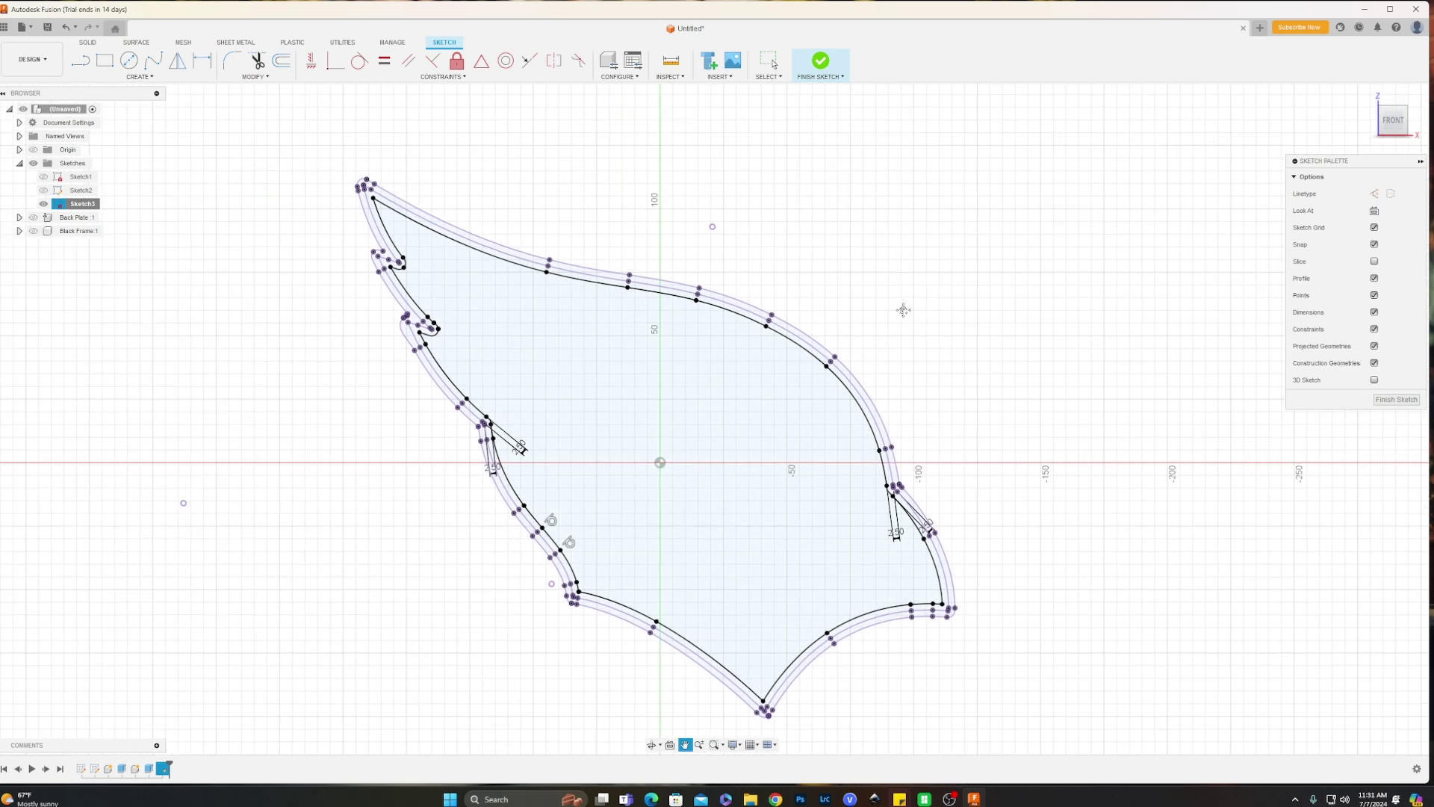
pyautogui.moveTo(968, 289)
pyautogui.keyDown('shift'); pyautogui.mouseDown(button='middle')
pyautogui.moveTo(947, 289)
pyautogui.moveTo(958, 295)
pyautogui.mouseUp(button='middle'); pyautogui.keyUp('shift')
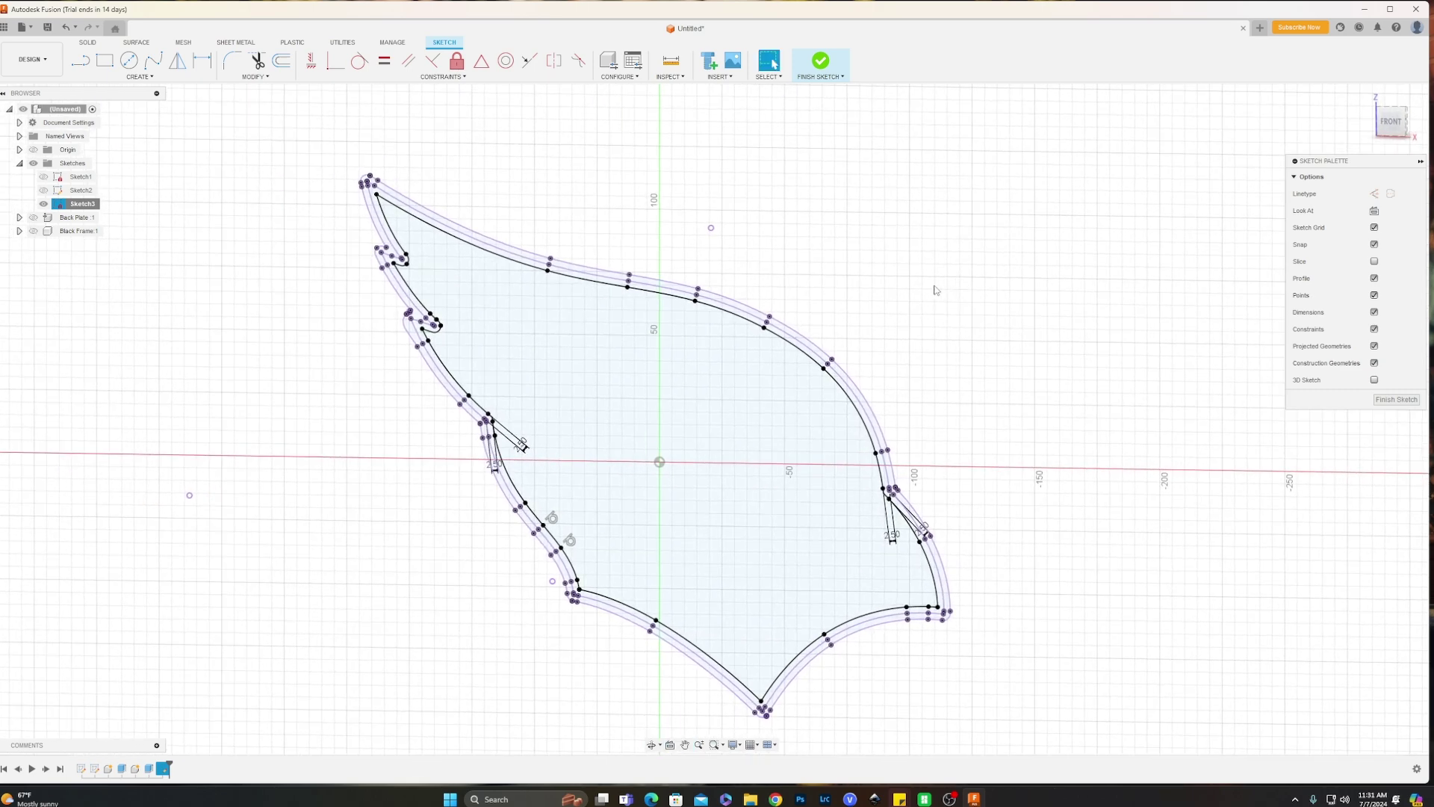
pyautogui.click(36, 220)
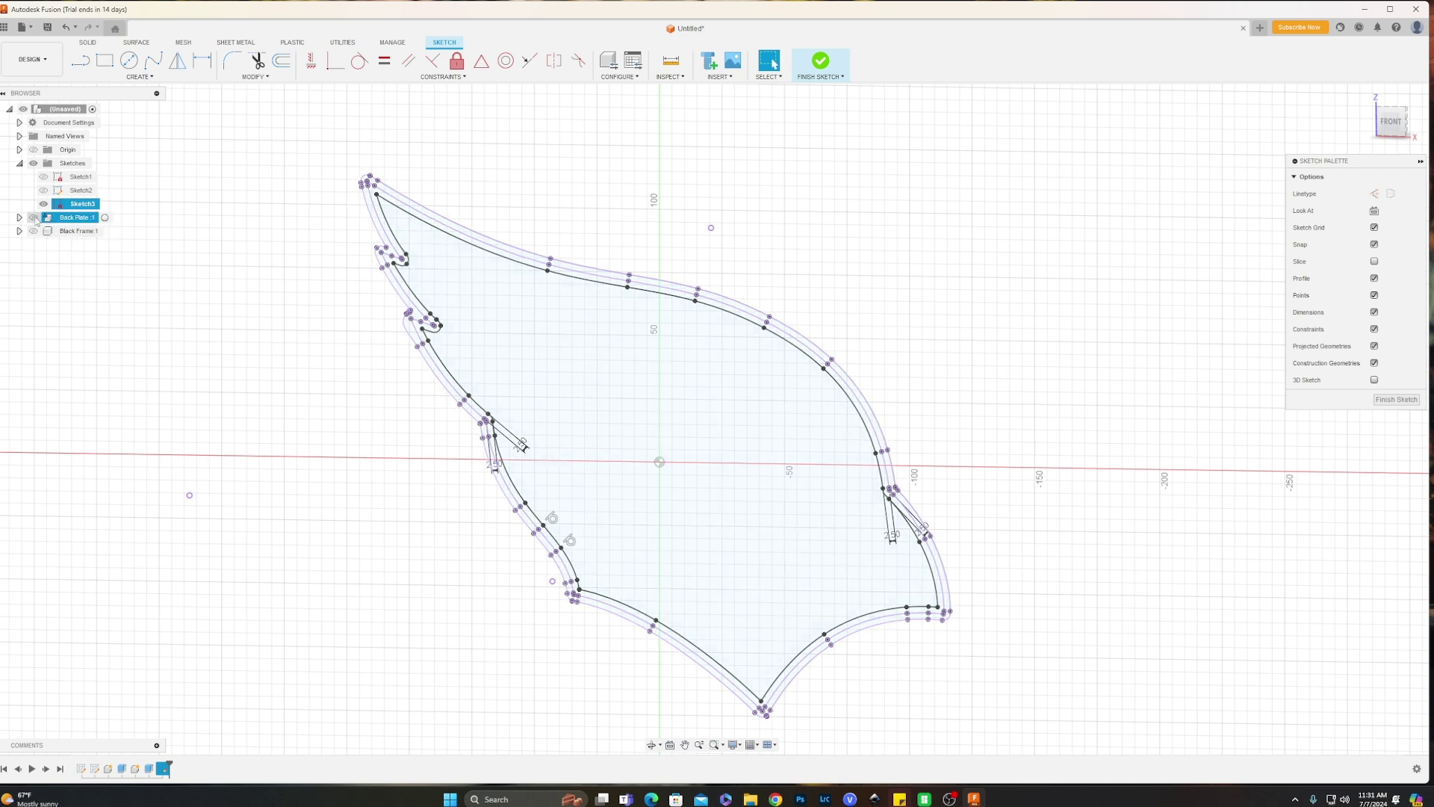
# Show the Back Plate and set up an extrusion of the narrow inner ring profile, starting from the plate's face.
pyautogui.click(33, 217)
pyautogui.moveTo(625, 318)
pyautogui.keyDown('shift'); pyautogui.mouseDown(button='middle')
pyautogui.moveTo(743, 354)
pyautogui.moveTo(772, 346)
pyautogui.mouseUp(button='middle'); pyautogui.keyUp('shift')
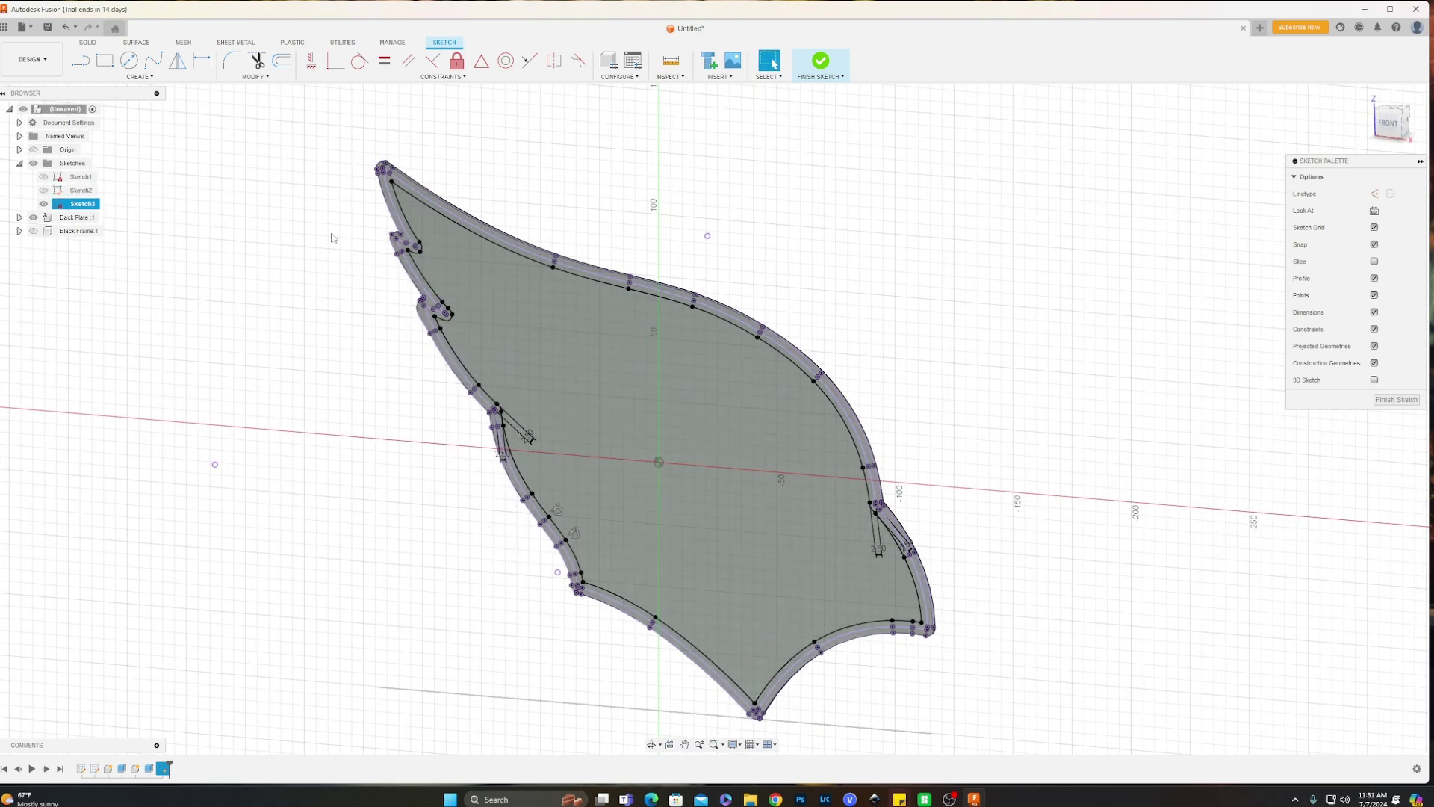
pyautogui.scroll(5, 859, 359)
pyautogui.moveTo(852, 351)
pyautogui.keyDown('shift'); pyautogui.mouseDown(button='middle')
pyautogui.moveTo(880, 352)
pyautogui.moveTo(862, 346)
pyautogui.mouseUp(button='middle'); pyautogui.keyUp('shift')
pyautogui.scroll(5, 756, 411)
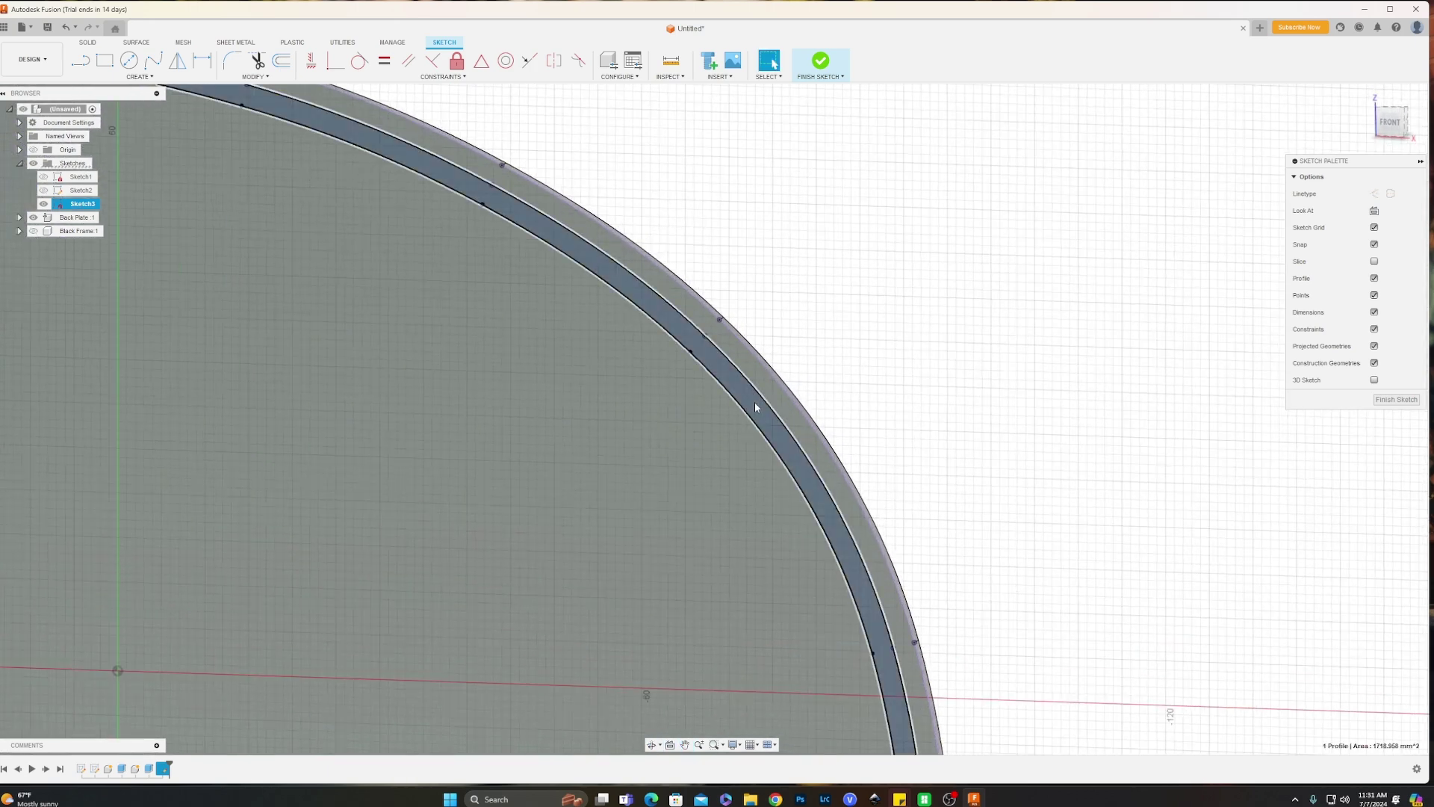
pyautogui.scroll(-6, 755, 401)
pyautogui.press('e')
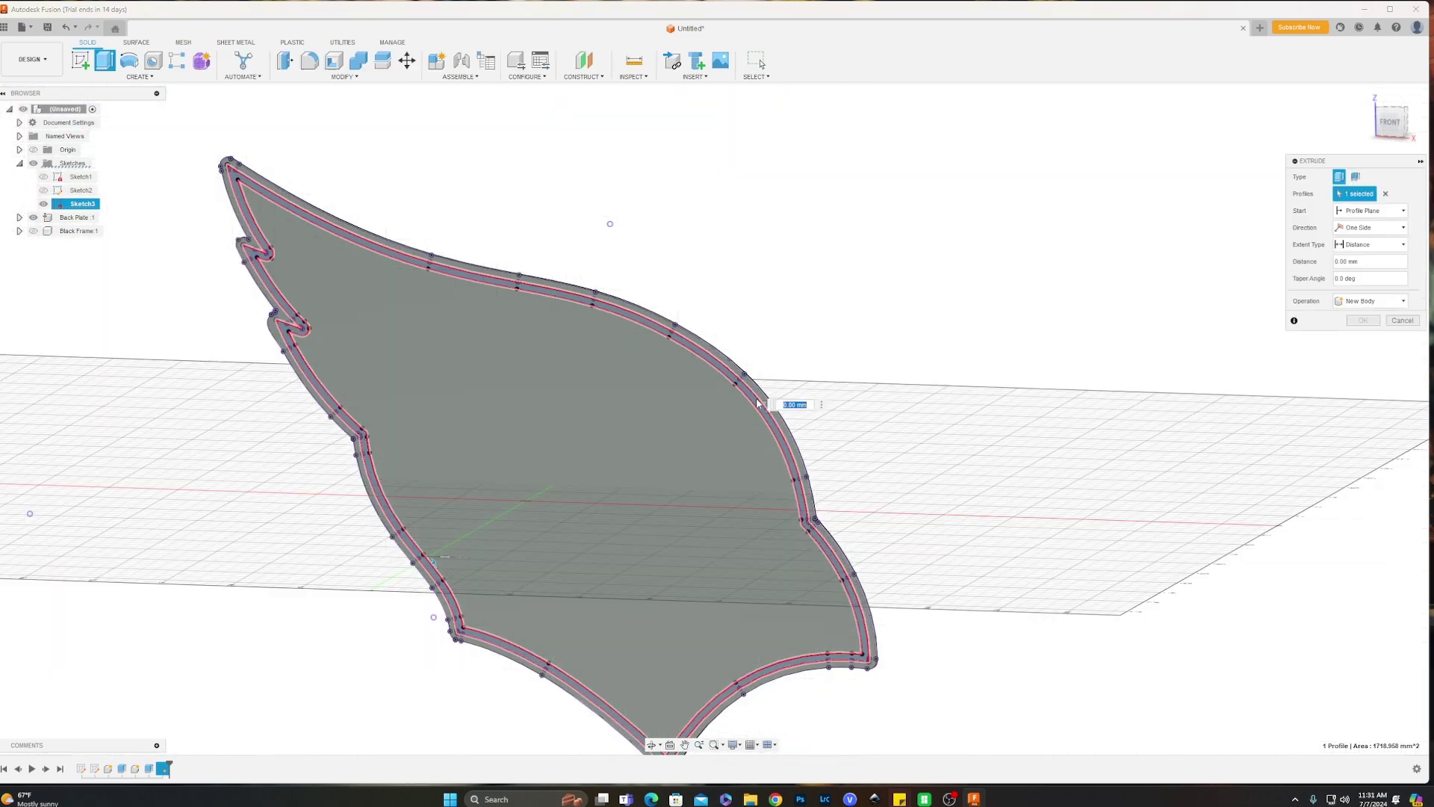
pyautogui.click(1371, 218)
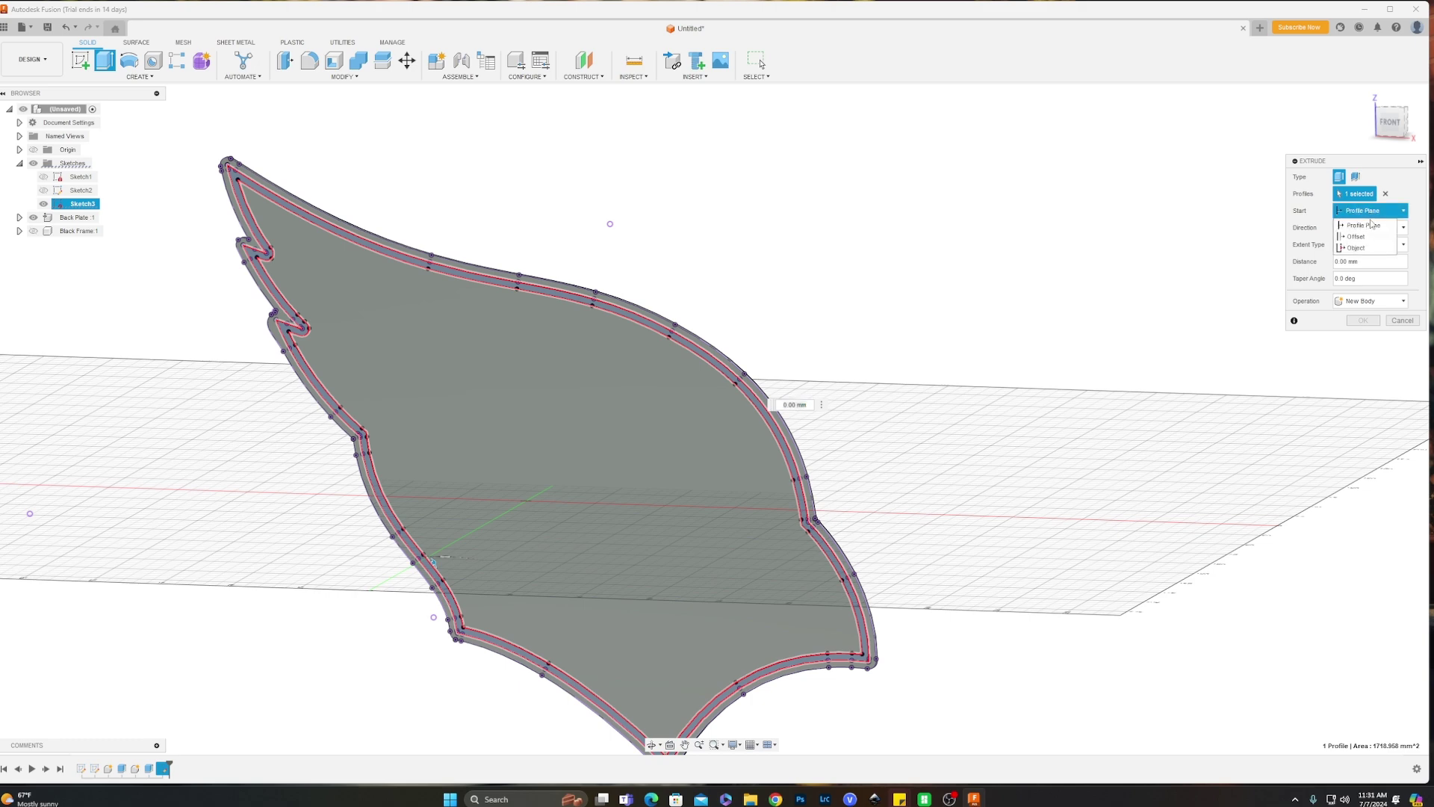
pyautogui.click(1357, 247)
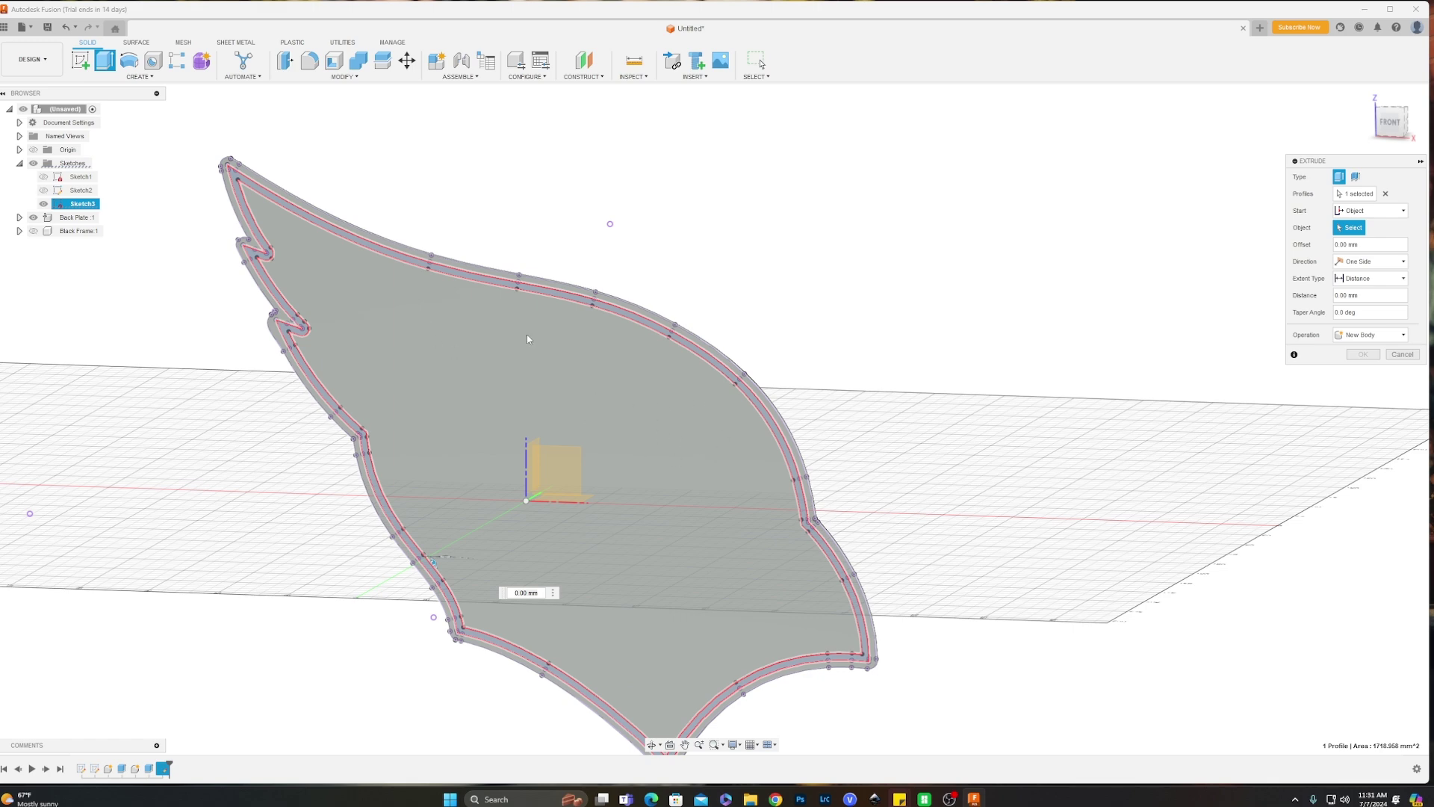
pyautogui.click(717, 455)
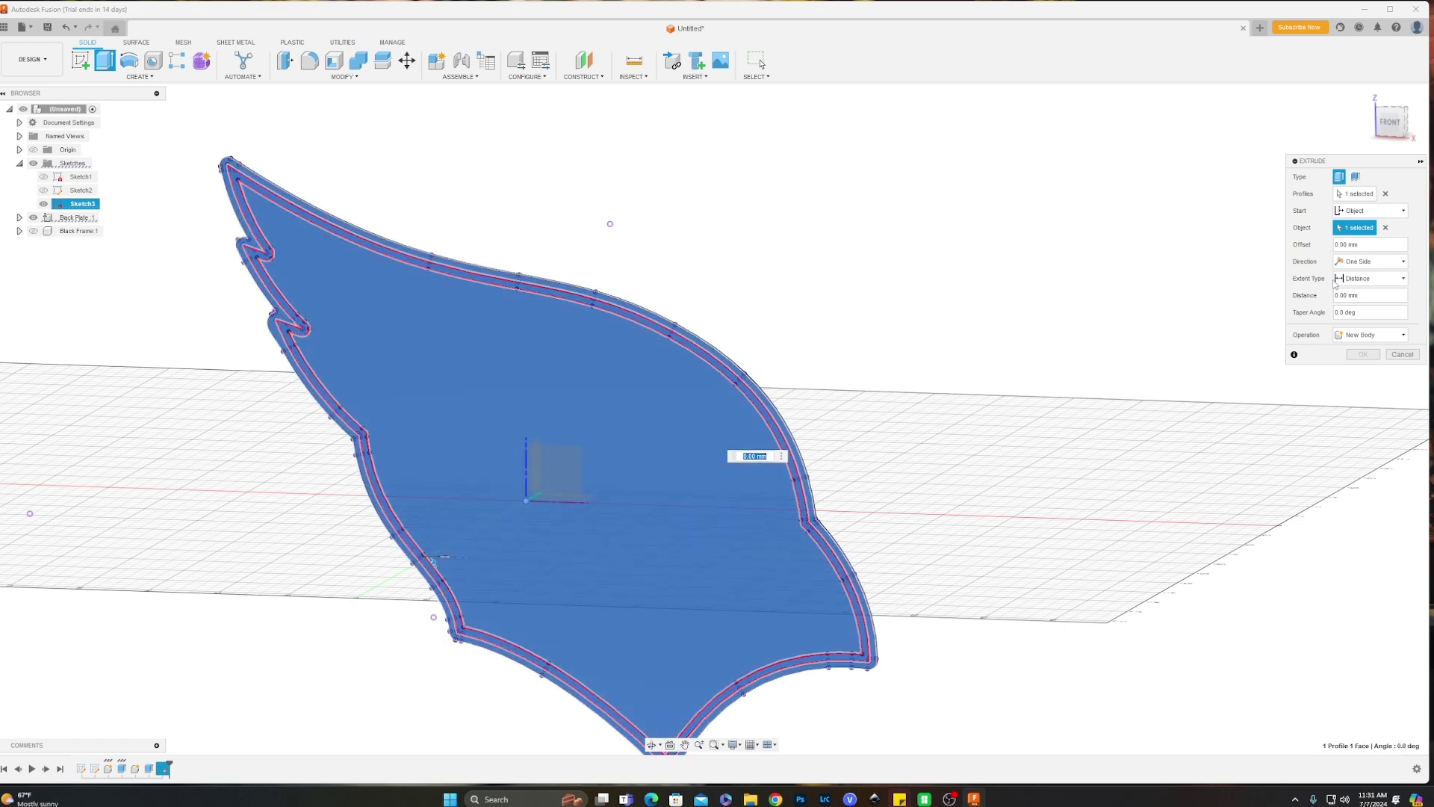
# Extrude the ring profile by -5 mm from the plate face, joined to the Back Plate as a raised lip.
pyautogui.click(1377, 296)
pyautogui.write('-5')
pyautogui.keyDown('shift'); pyautogui.moveTo(1015, 298); pyautogui.dragTo(829, 314, button='middle'); pyautogui.keyUp('shift')
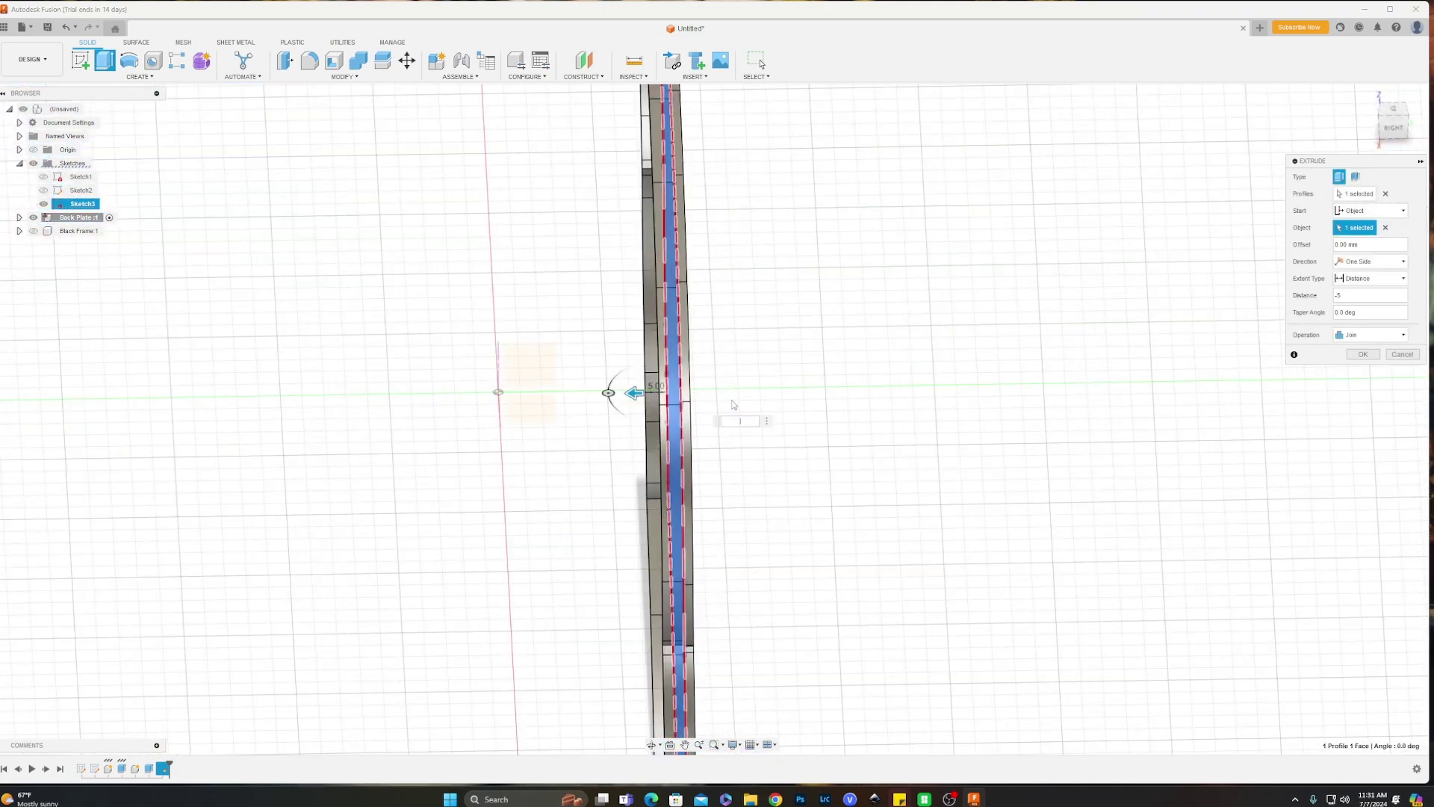
pyautogui.press('Return')
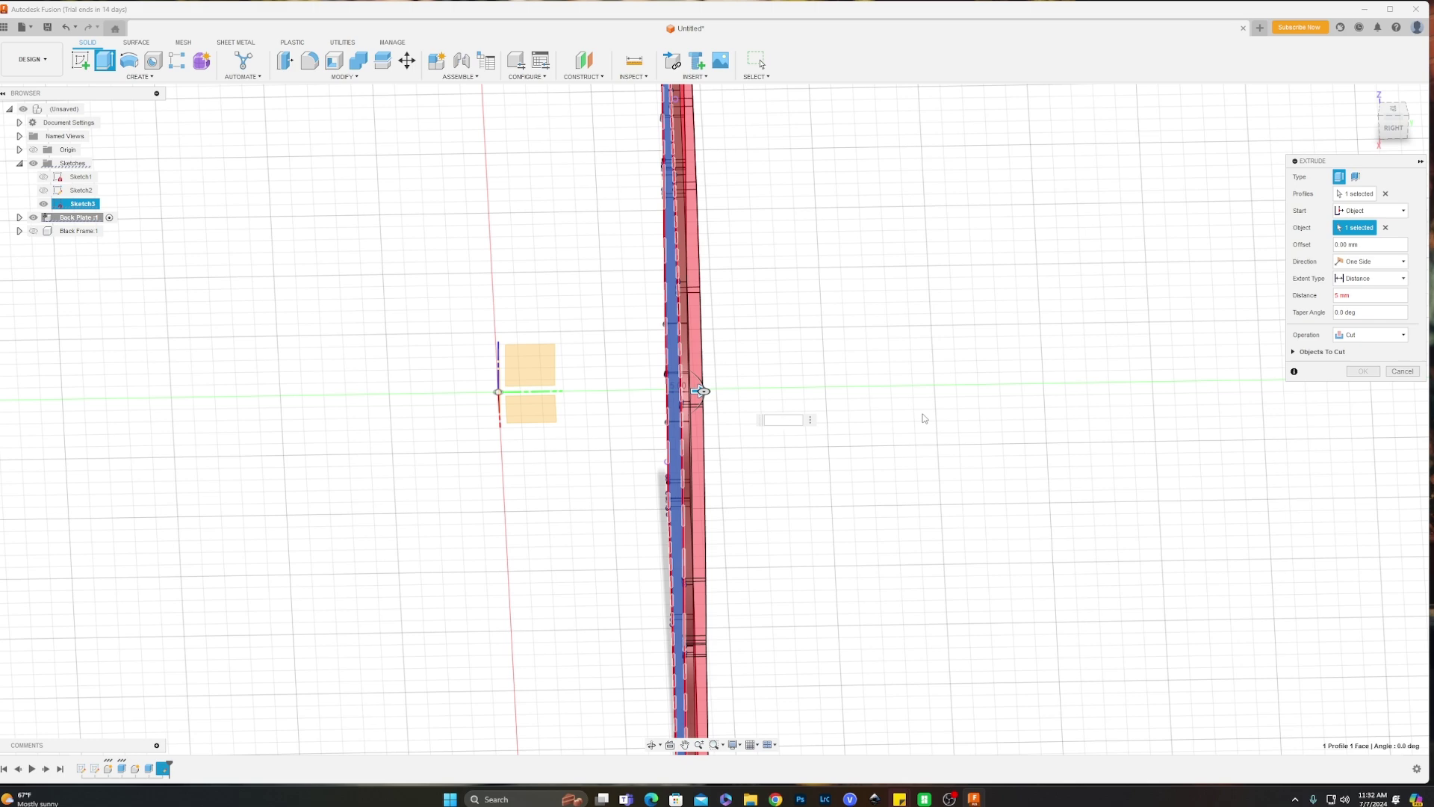
pyautogui.press('Return')
pyautogui.keyDown('shift'); pyautogui.moveTo(849, 360); pyautogui.dragTo(1414, 346, button='middle'); pyautogui.keyUp('shift')
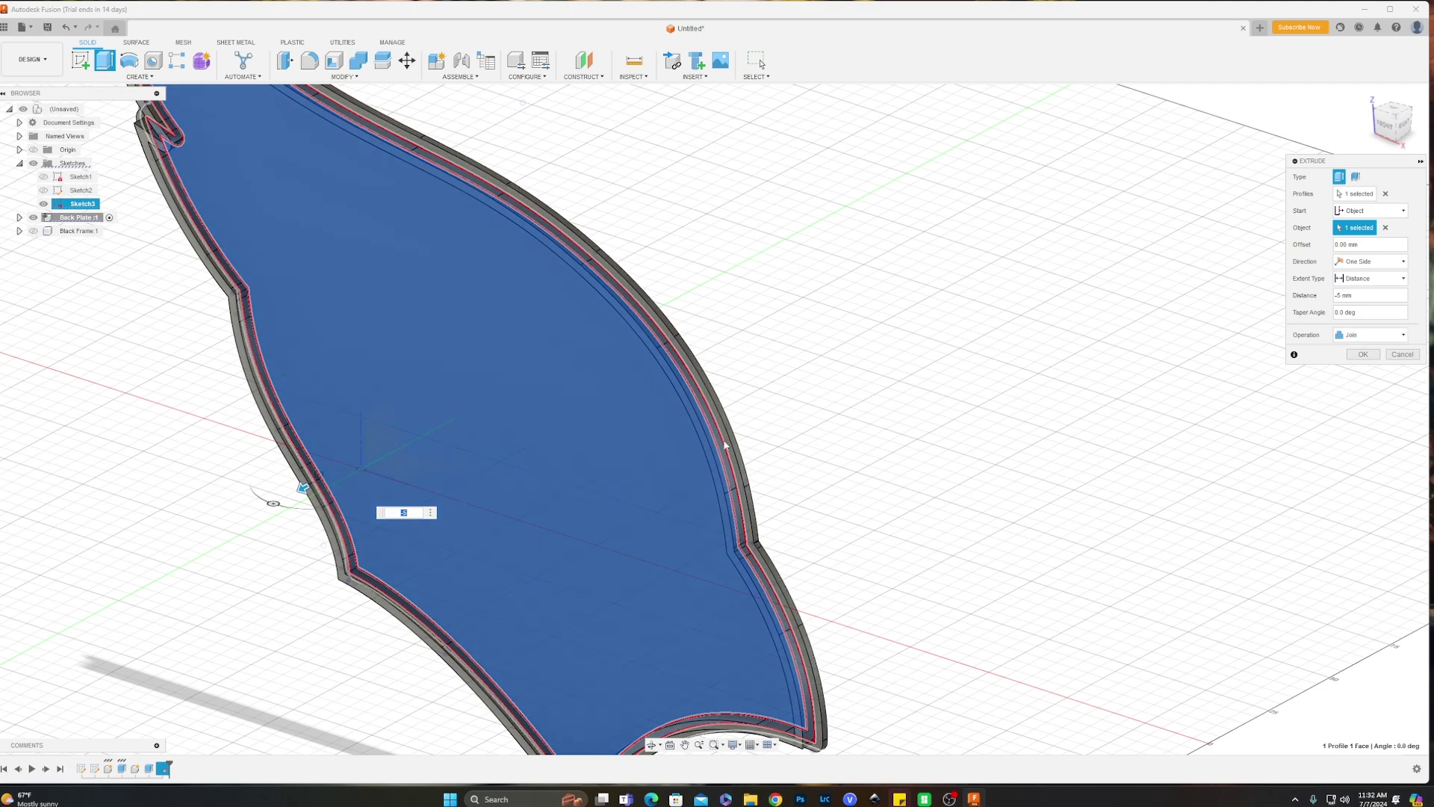
pyautogui.click(1362, 354)
pyautogui.moveTo(932, 423)
pyautogui.keyDown('shift'); pyautogui.mouseDown(button='middle')
pyautogui.moveTo(1034, 394)
pyautogui.moveTo(929, 419)
pyautogui.moveTo(933, 433)
pyautogui.mouseUp(button='middle'); pyautogui.keyUp('shift')
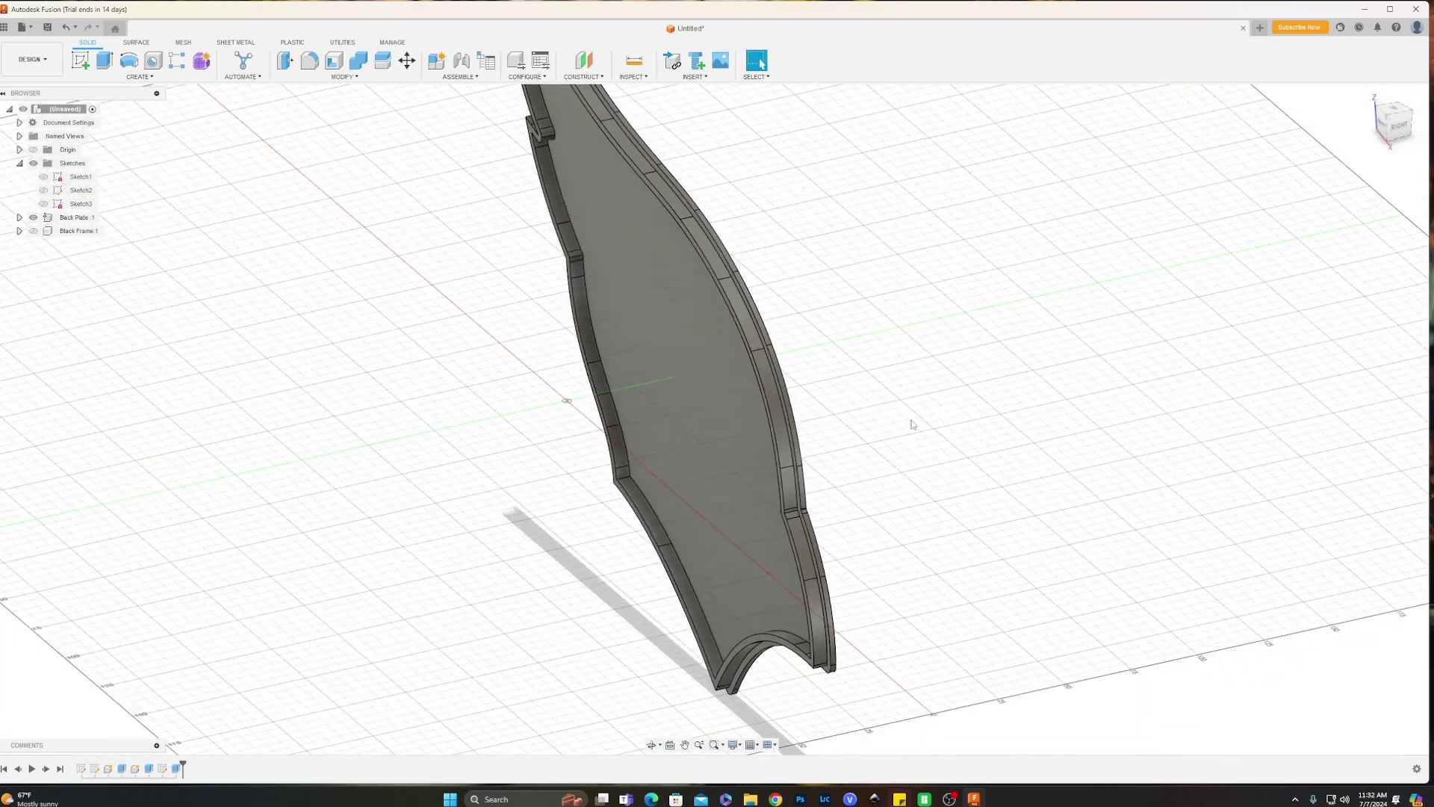
# Turn on the visibility of the Black Frame and examine how the back plate's lip fits inside it.
pyautogui.click(33, 230)
pyautogui.keyDown('shift'); pyautogui.moveTo(876, 368); pyautogui.dragTo(399, 274, button='middle'); pyautogui.keyUp('shift')
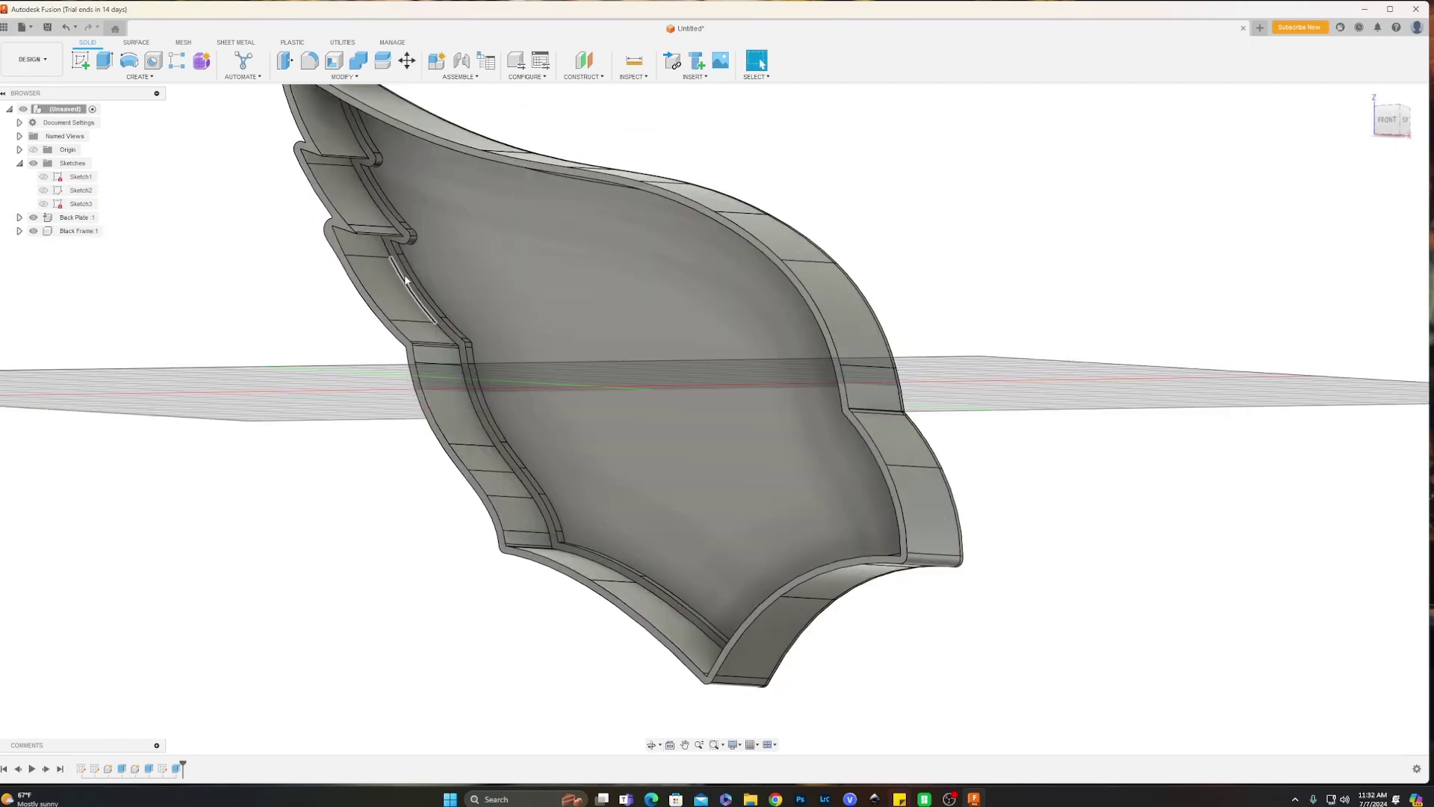
pyautogui.scroll(5, 464, 333)
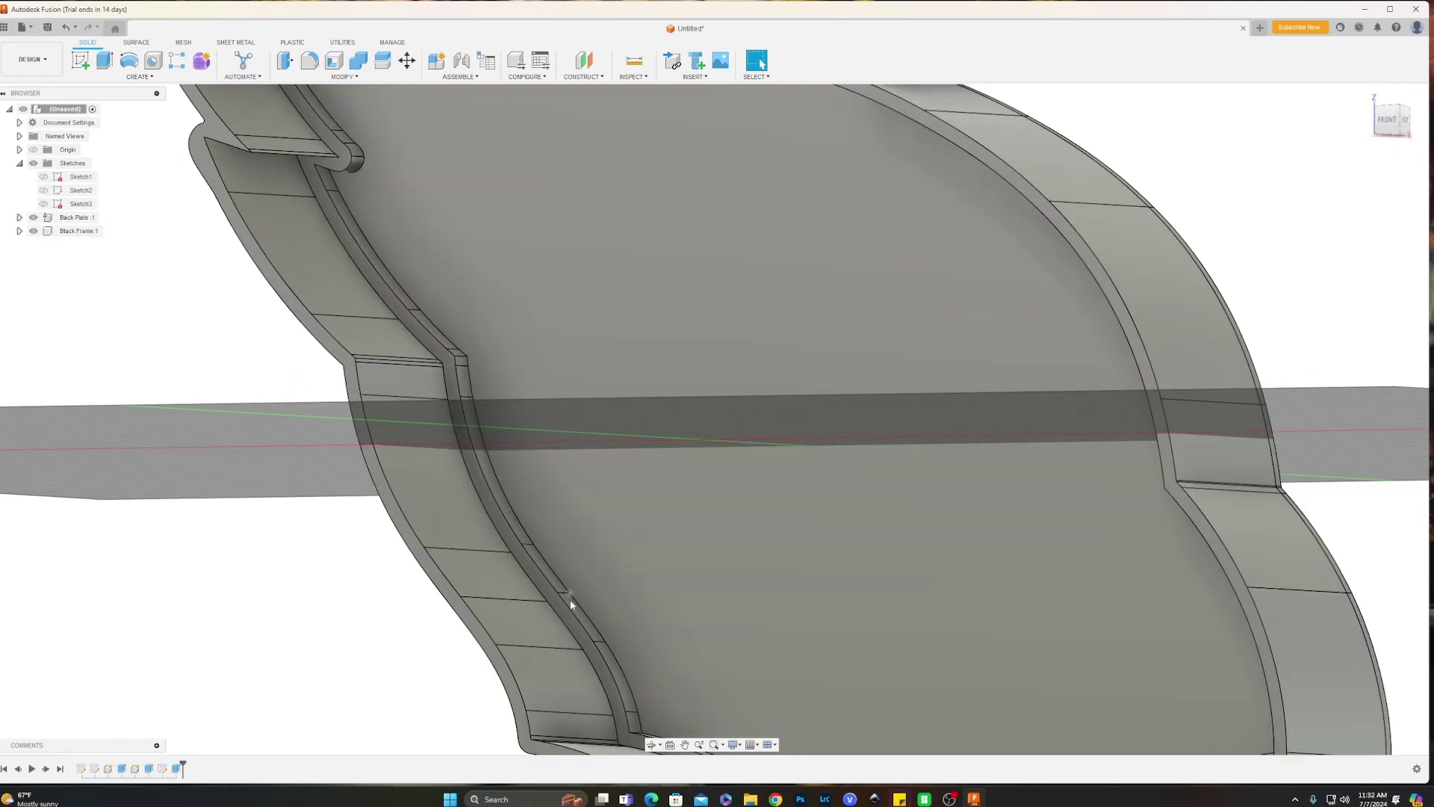
pyautogui.keyDown('shift'); pyautogui.moveTo(570, 598); pyautogui.dragTo(366, 205, button='middle'); pyautogui.keyUp('shift')
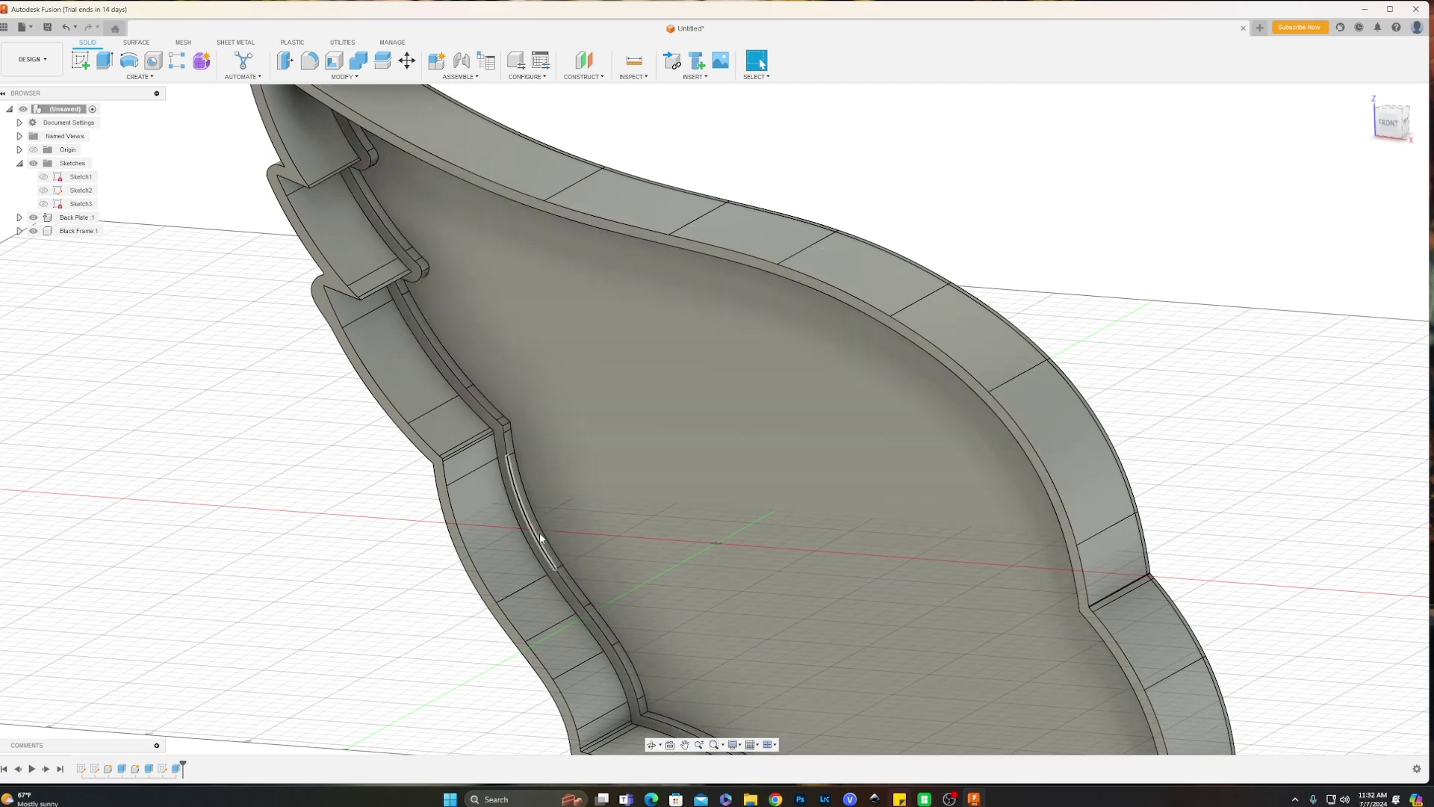
pyautogui.scroll(-2, 767, 437)
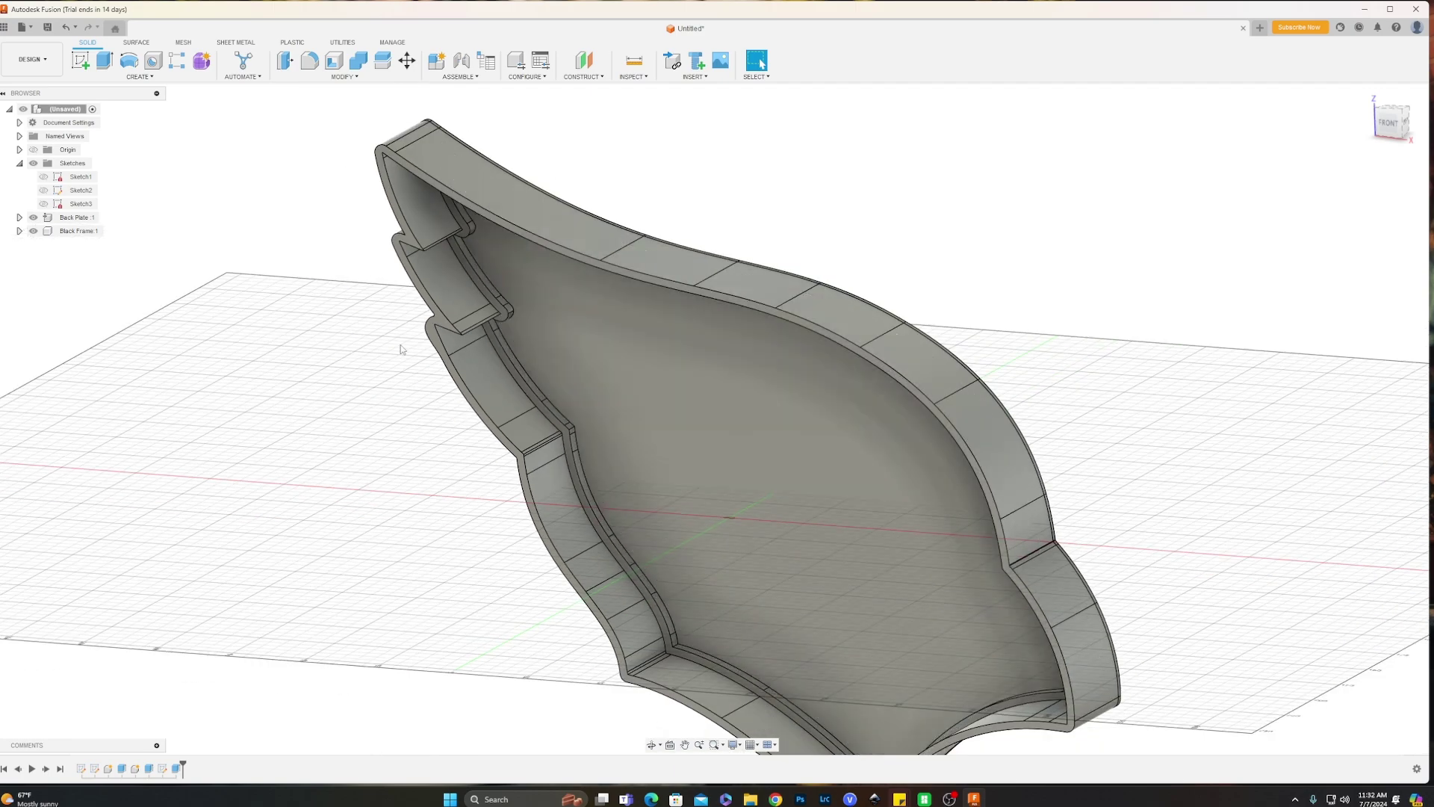
pyautogui.click(38, 234)
pyautogui.click(33, 223)
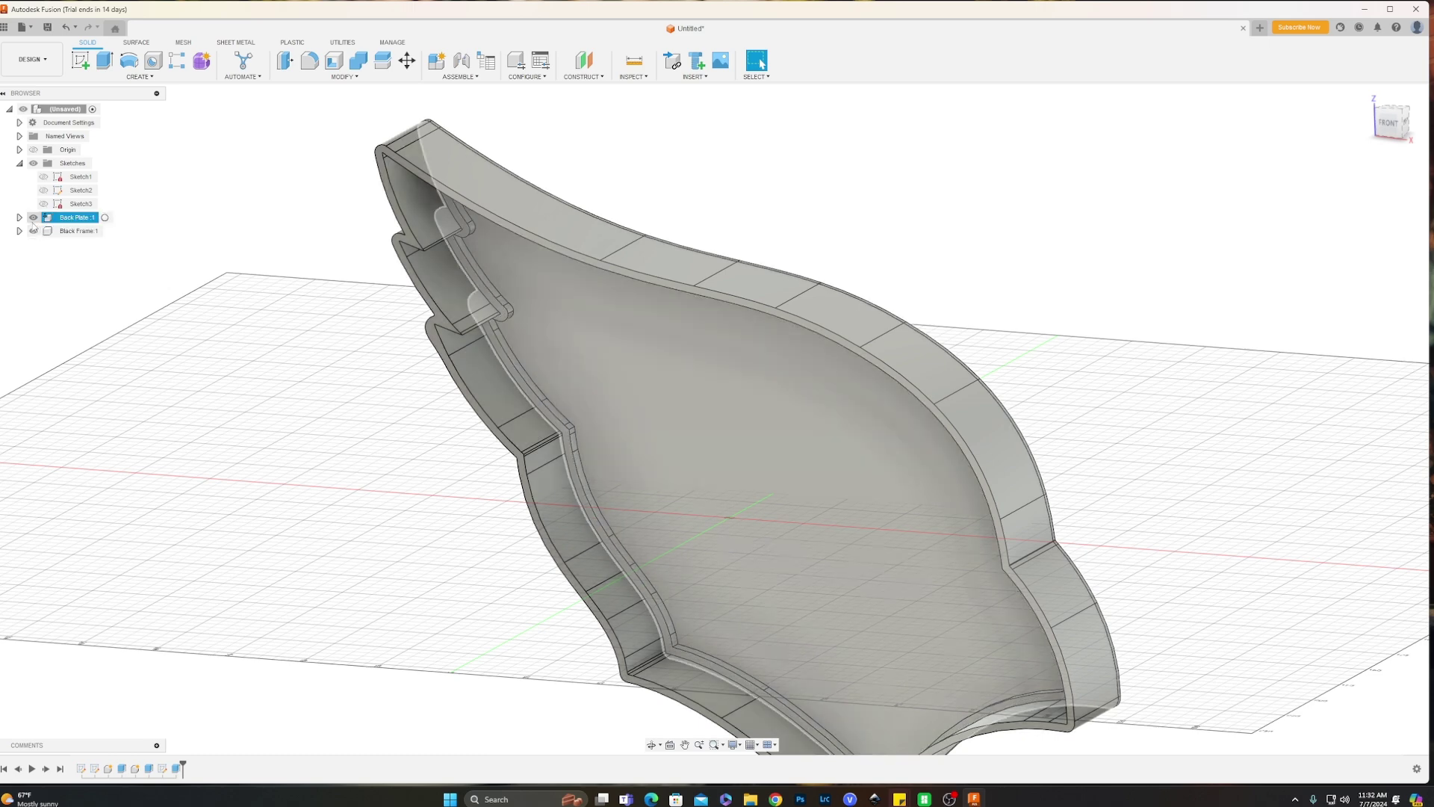
pyautogui.click(377, 336)
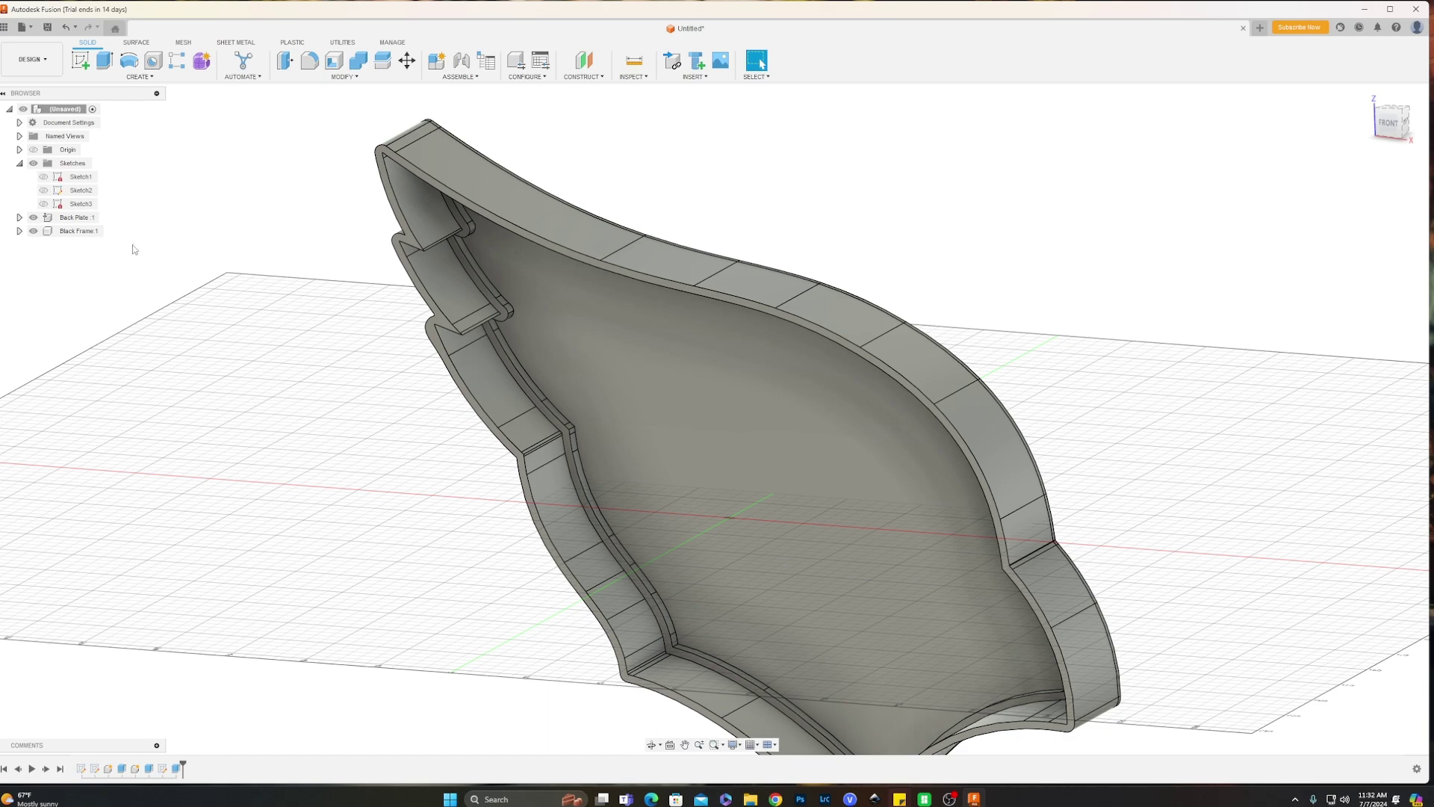
# Show Sketch2, hide the Back Plate and orient the model to the front view.
pyautogui.click(43, 190)
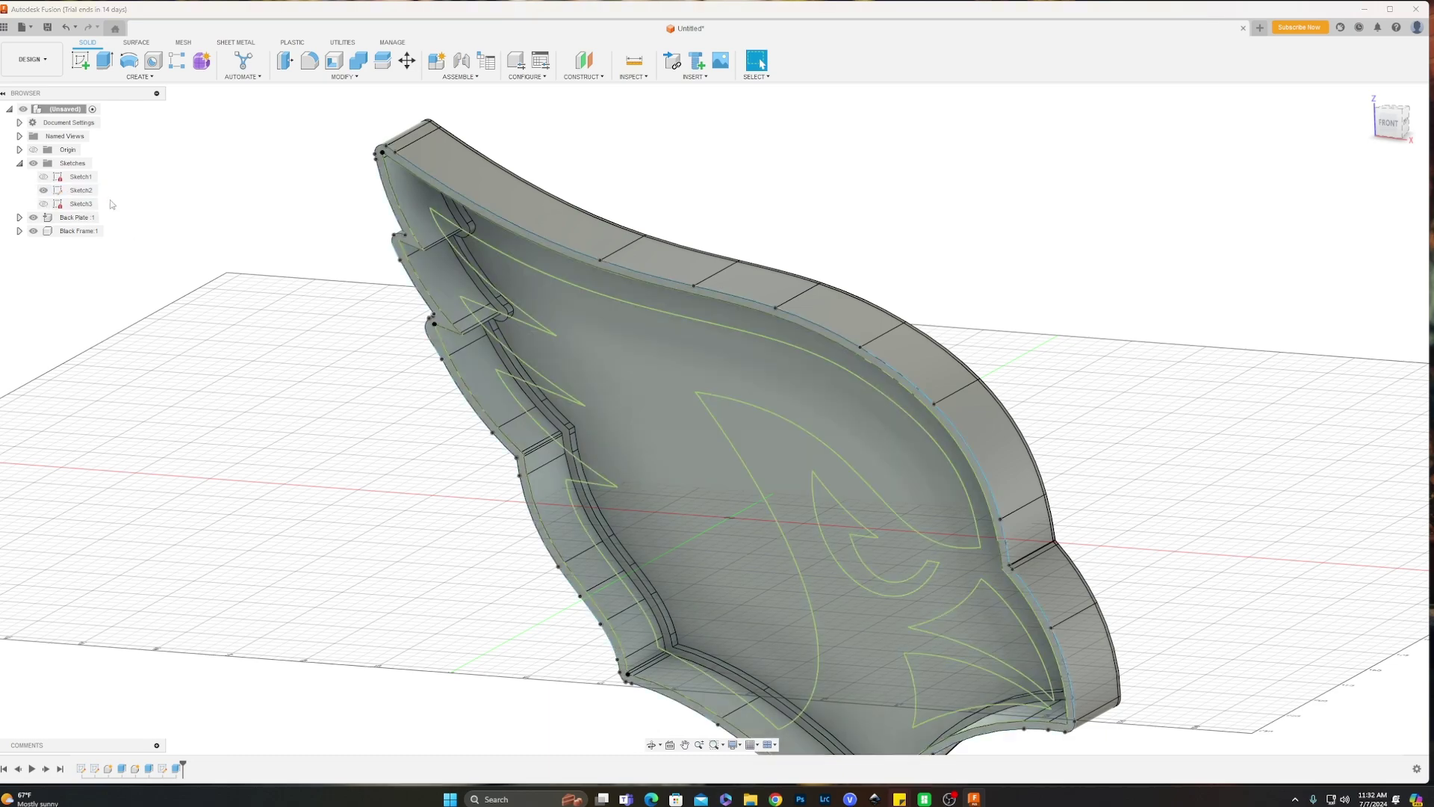
pyautogui.click(33, 217)
pyautogui.keyDown('shift'); pyautogui.moveTo(993, 315); pyautogui.dragTo(1044, 300, button='middle'); pyautogui.keyUp('shift')
pyautogui.click(1395, 121)
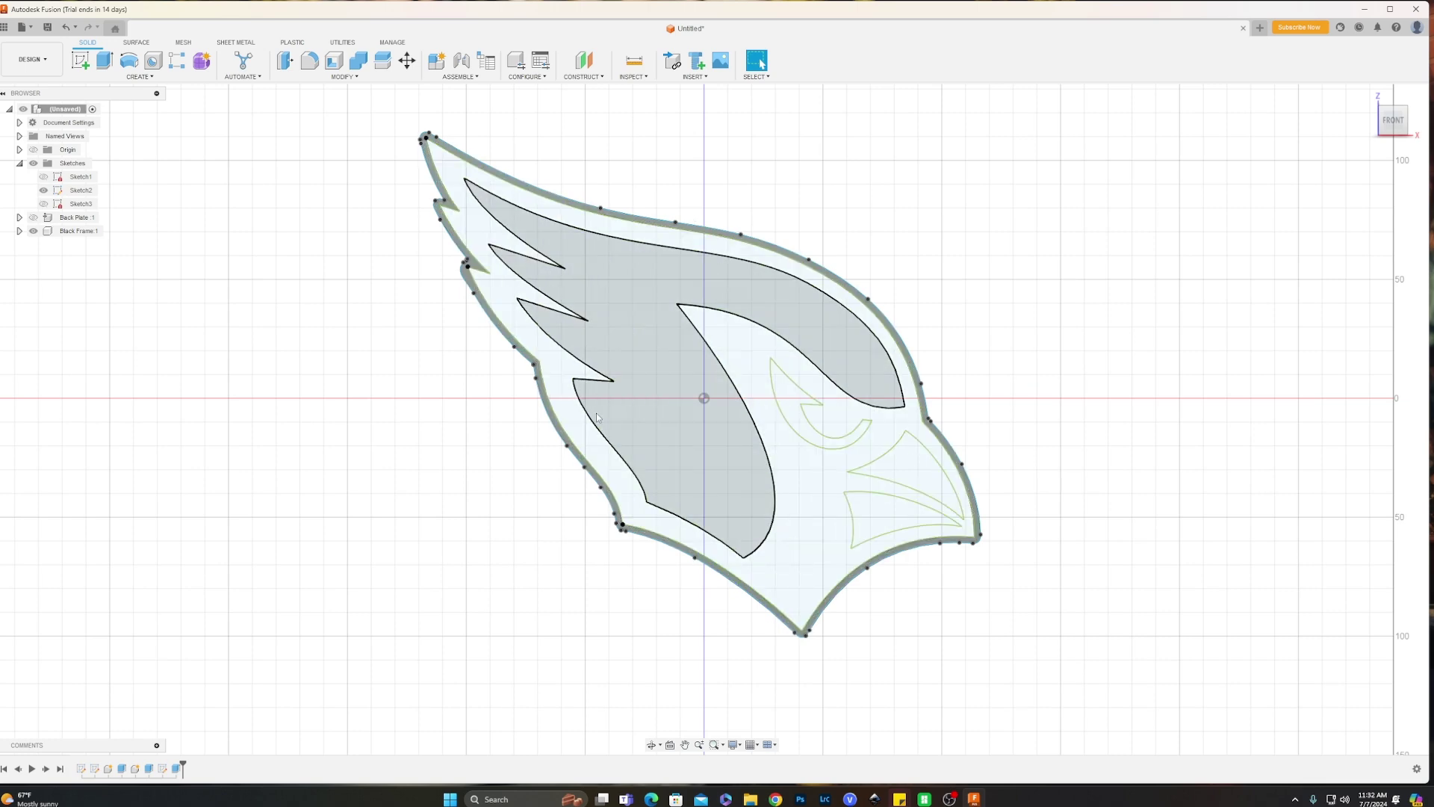
# Switch to File Explorer, open arizona-cardinals-logo-transparent.png from Downloads as a colour reference, and move the image clear of the model.
pyautogui.click(750, 799)
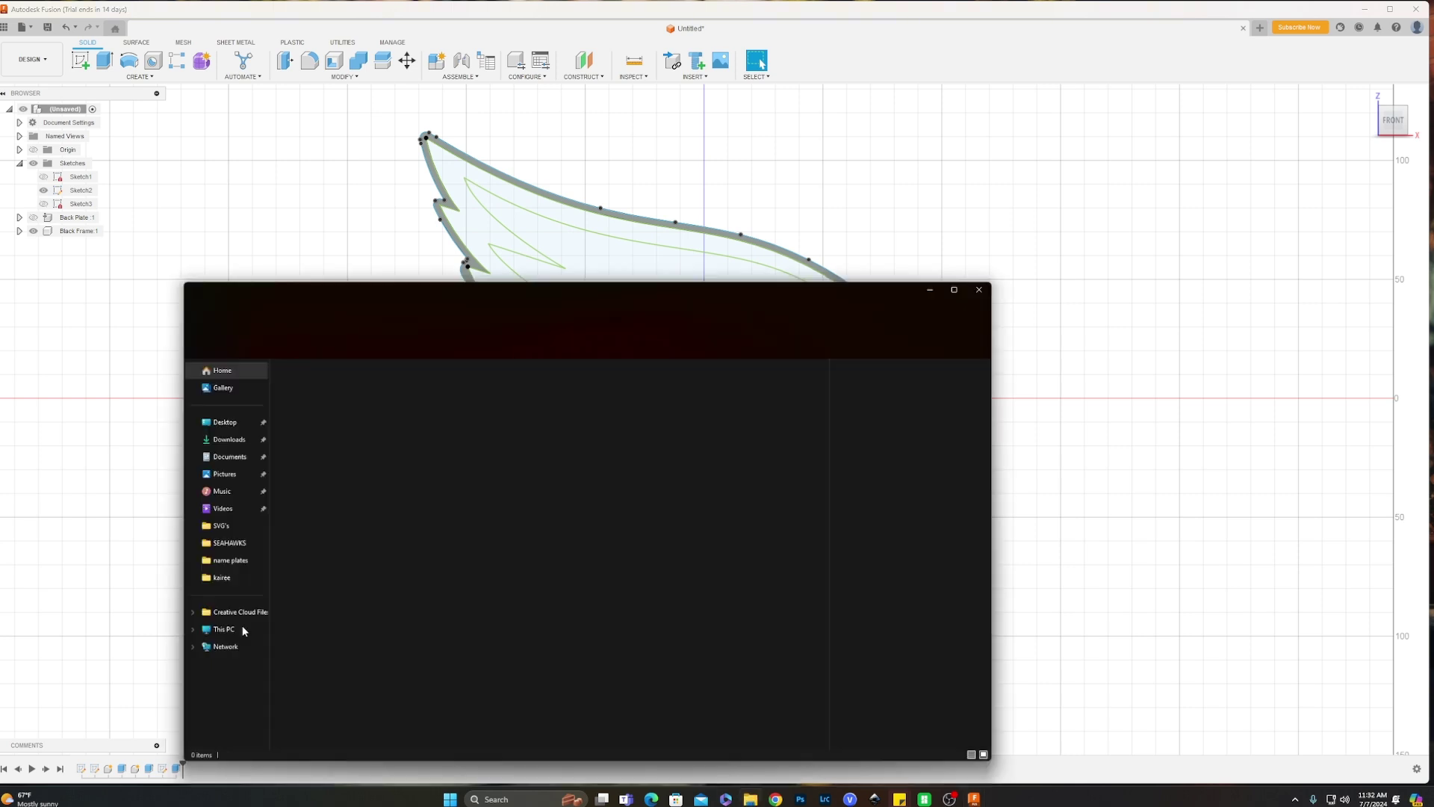
pyautogui.click(214, 436)
pyautogui.click(300, 419)
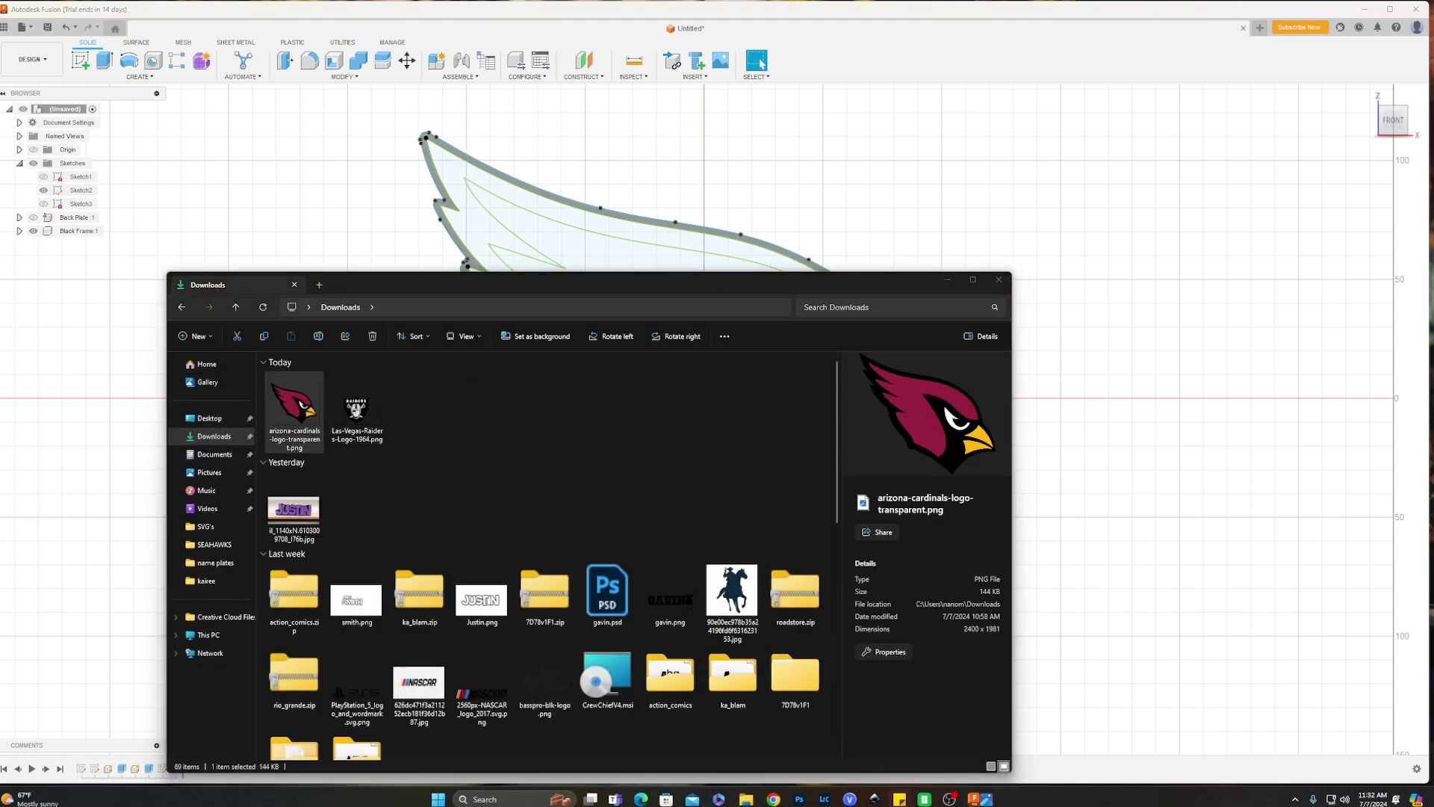
pyautogui.click(997, 282)
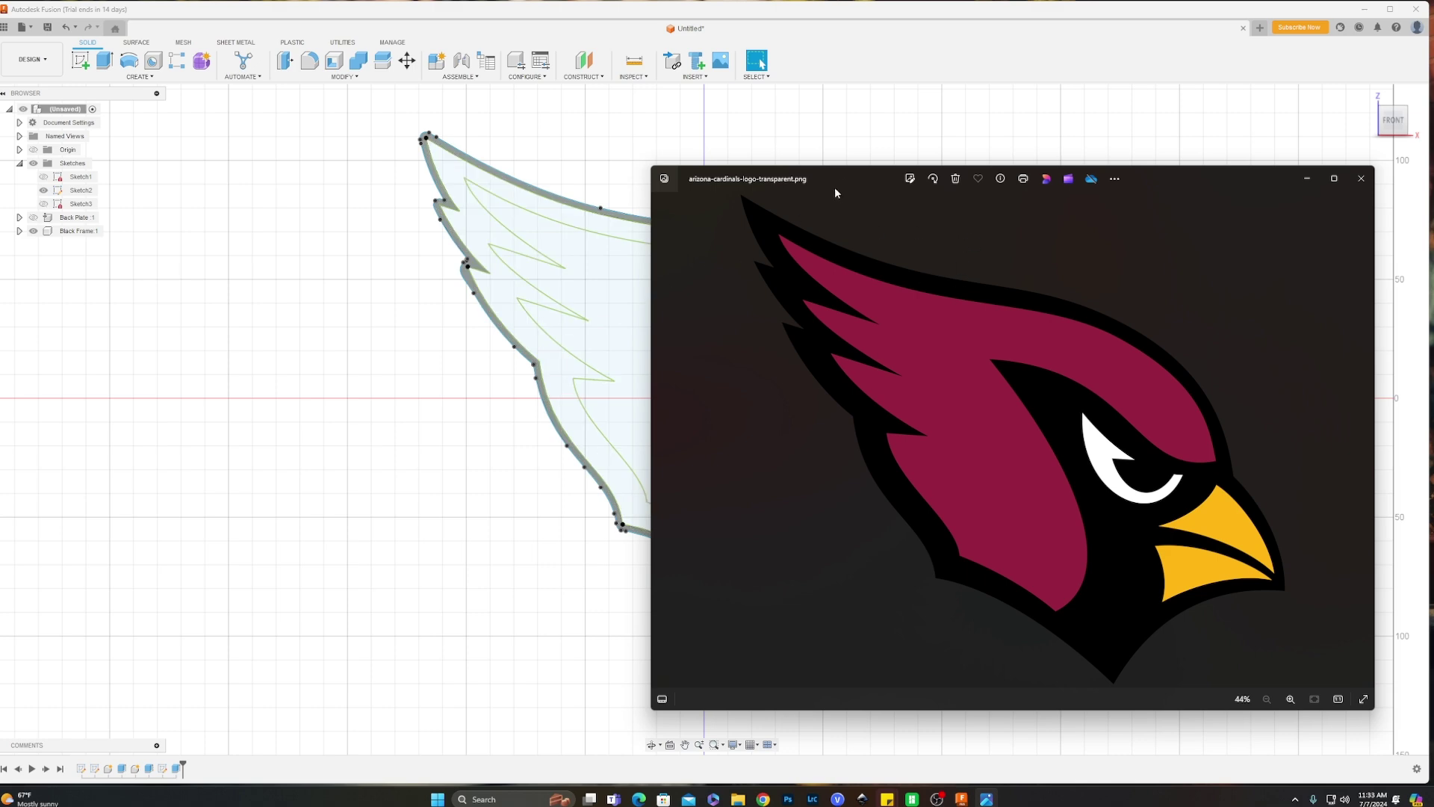
pyautogui.moveTo(836, 190); pyautogui.dragTo(287, 497)
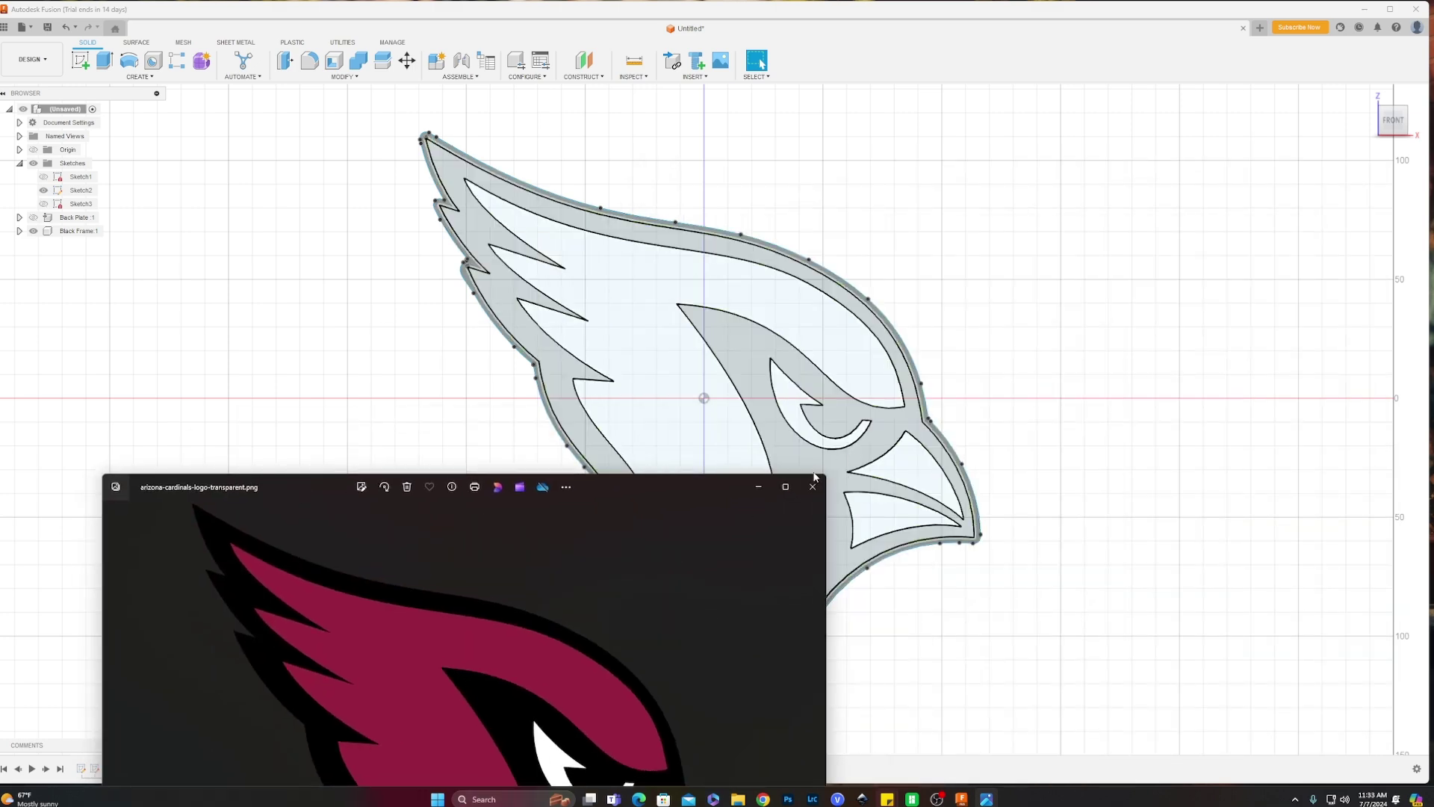
pyautogui.moveTo(711, 487)
pyautogui.mouseDown()
pyautogui.moveTo(629, 277)
pyautogui.moveTo(749, 228)
pyautogui.moveTo(785, 235)
pyautogui.moveTo(0, 186)
pyautogui.mouseUp()
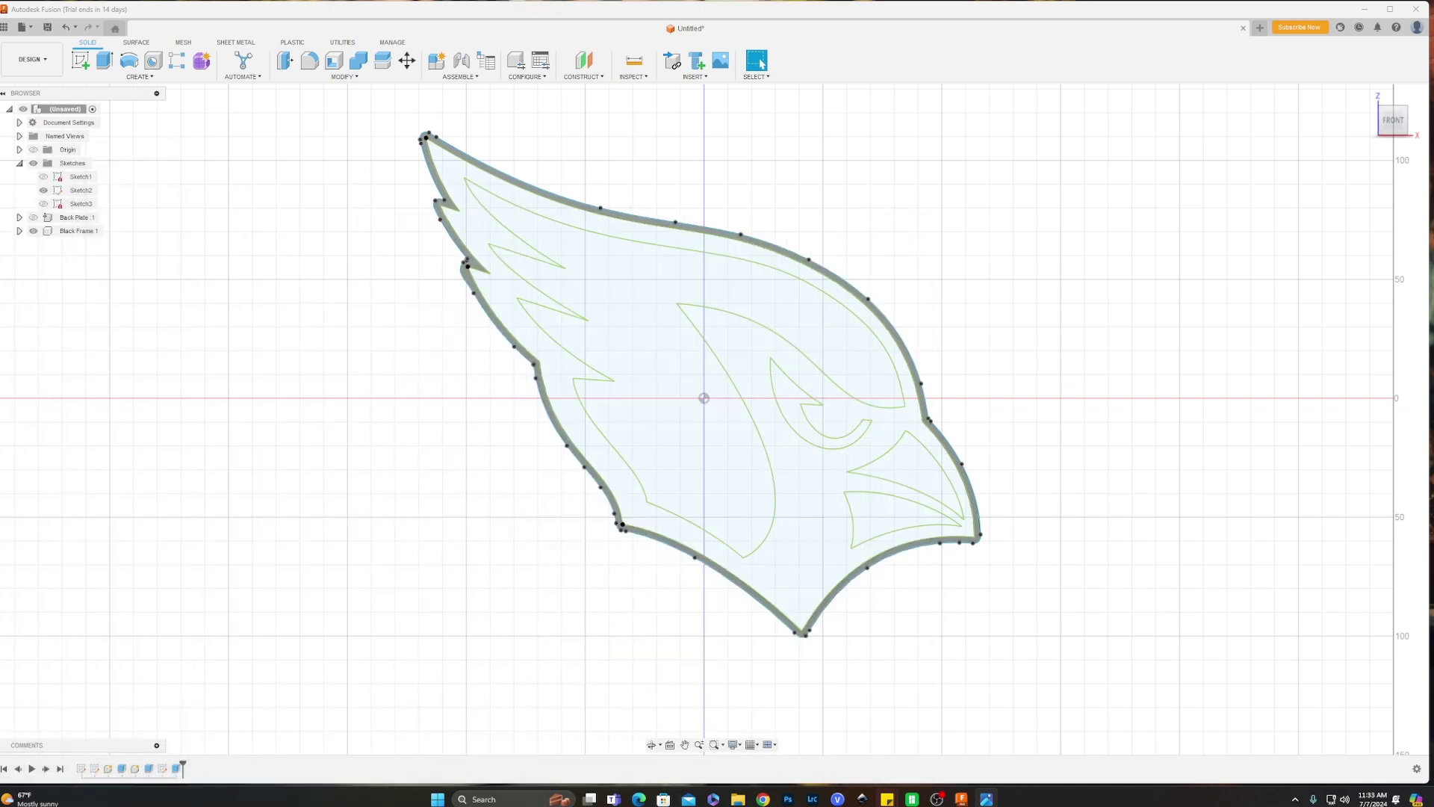
# Extrude the black area of the logo, the Sketch2 profile around the feathers, eye and beak, 1 mm as a new body.
pyautogui.click(471, 224)
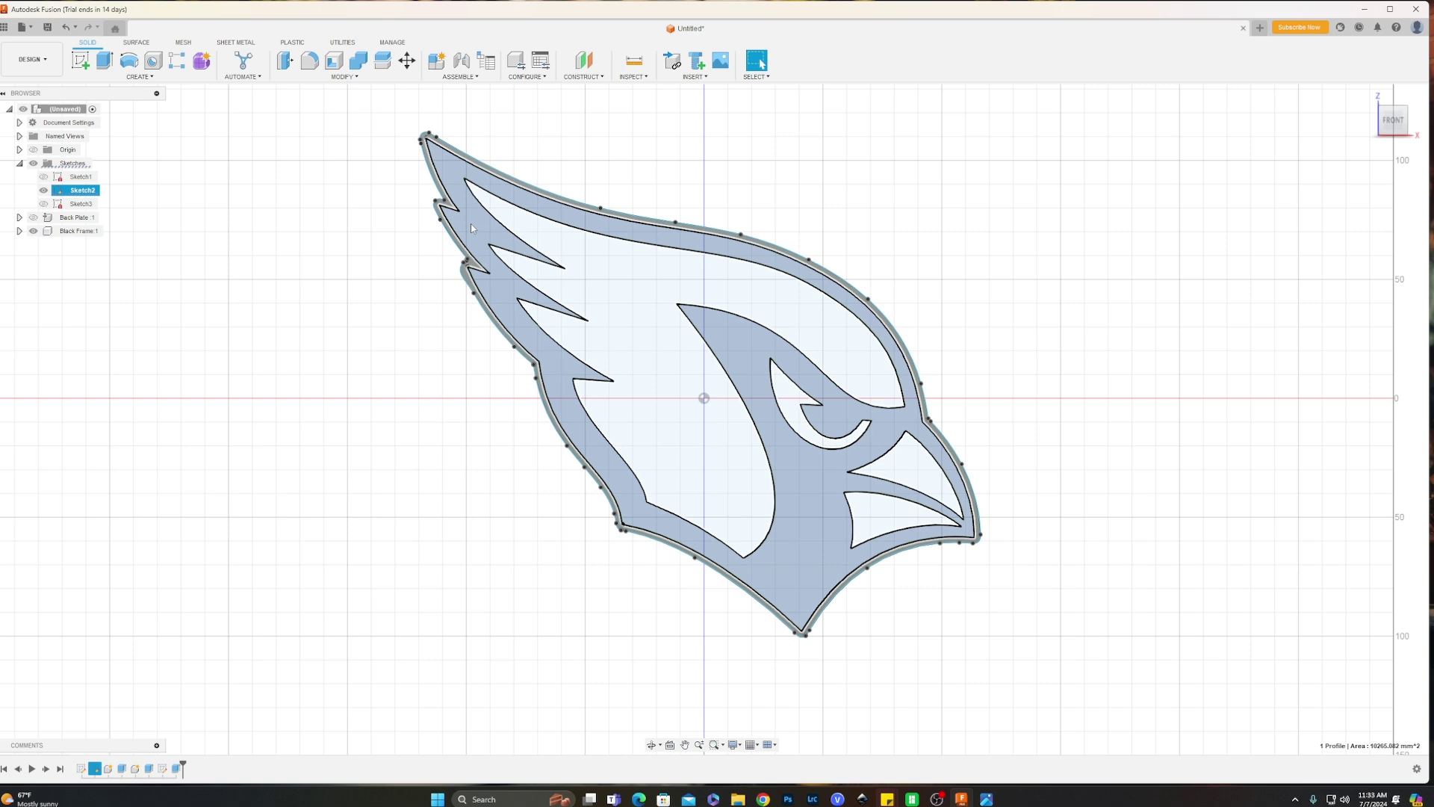
pyautogui.press('e')
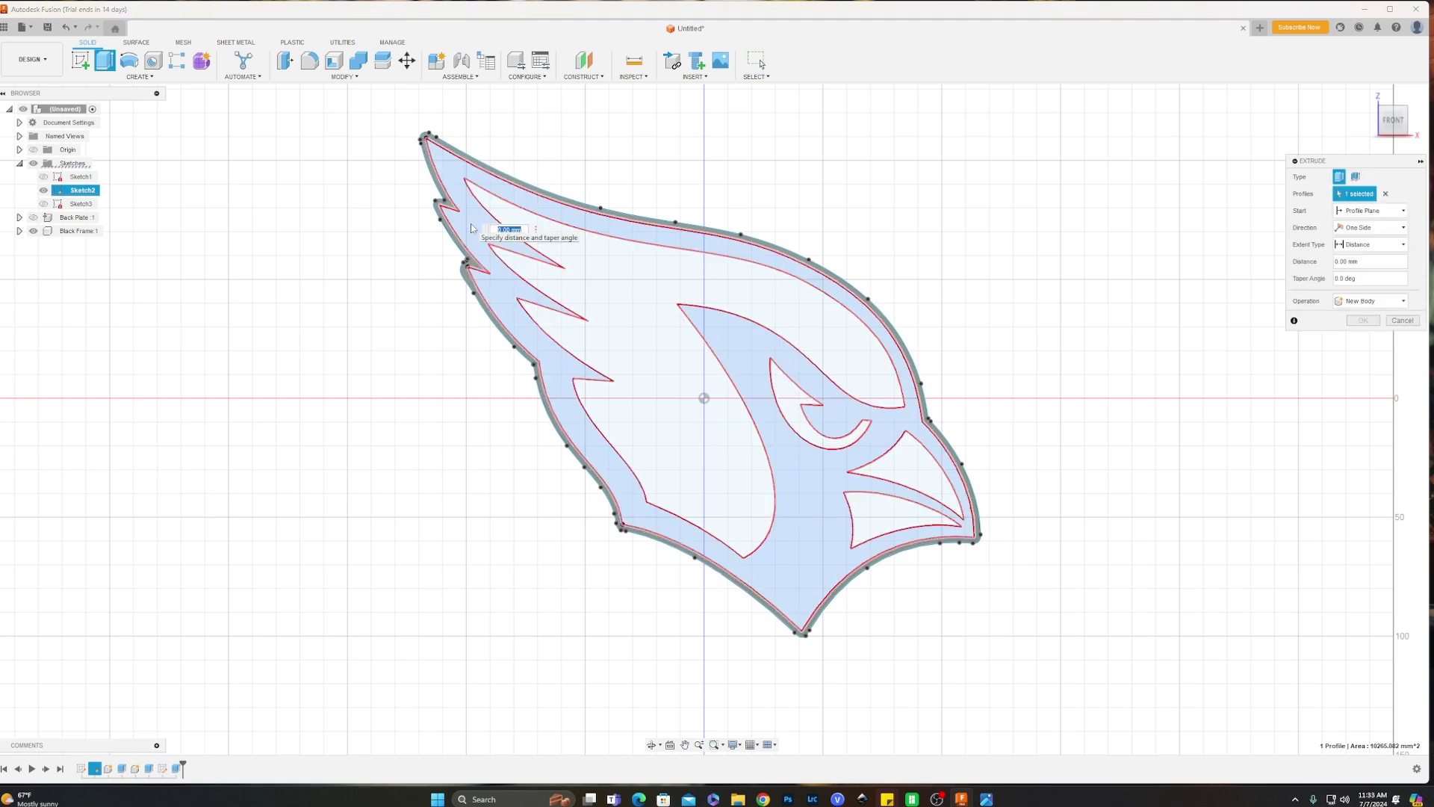
pyautogui.moveTo(1364, 262); pyautogui.dragTo(1301, 262)
pyautogui.write('1')
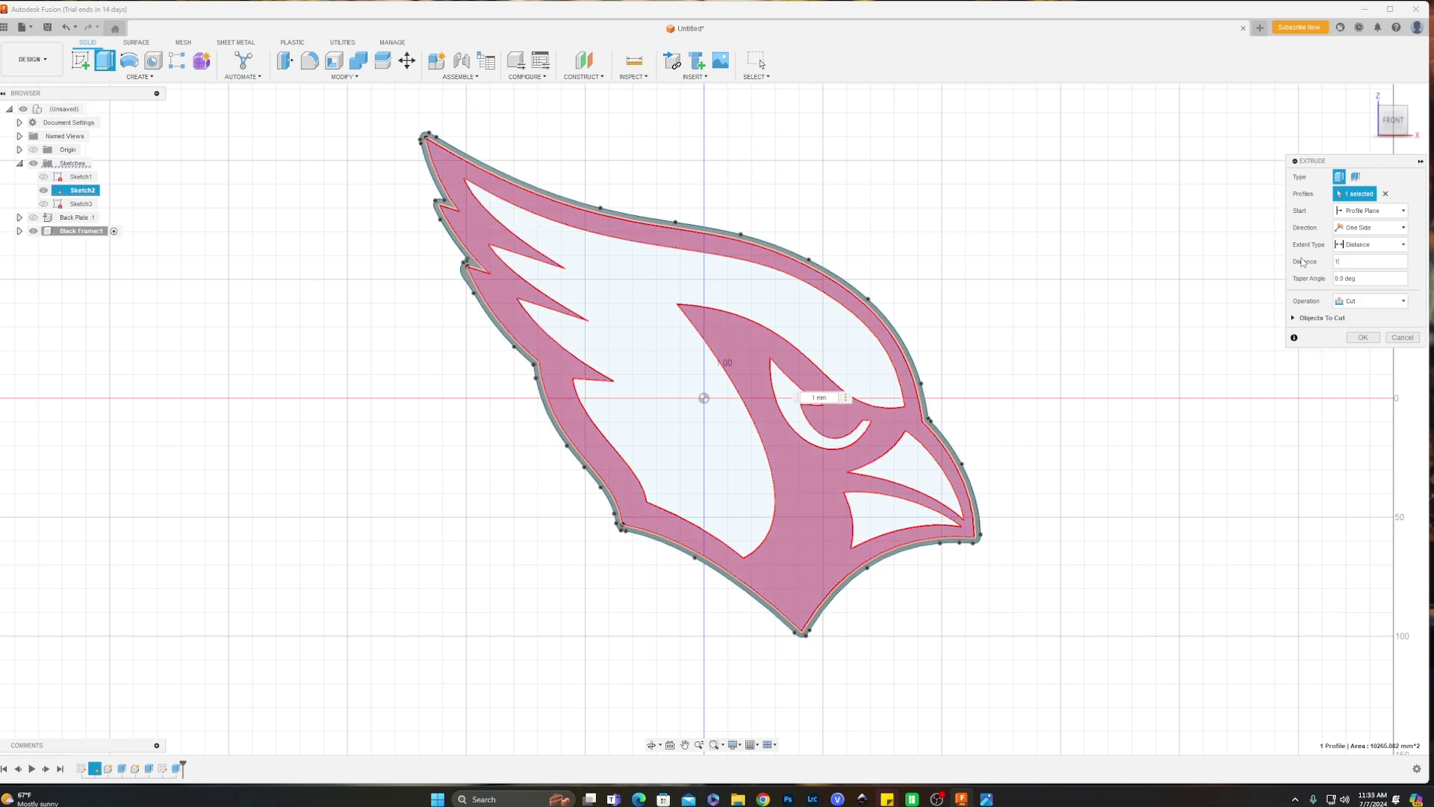
pyautogui.click(1390, 301)
pyautogui.click(1370, 361)
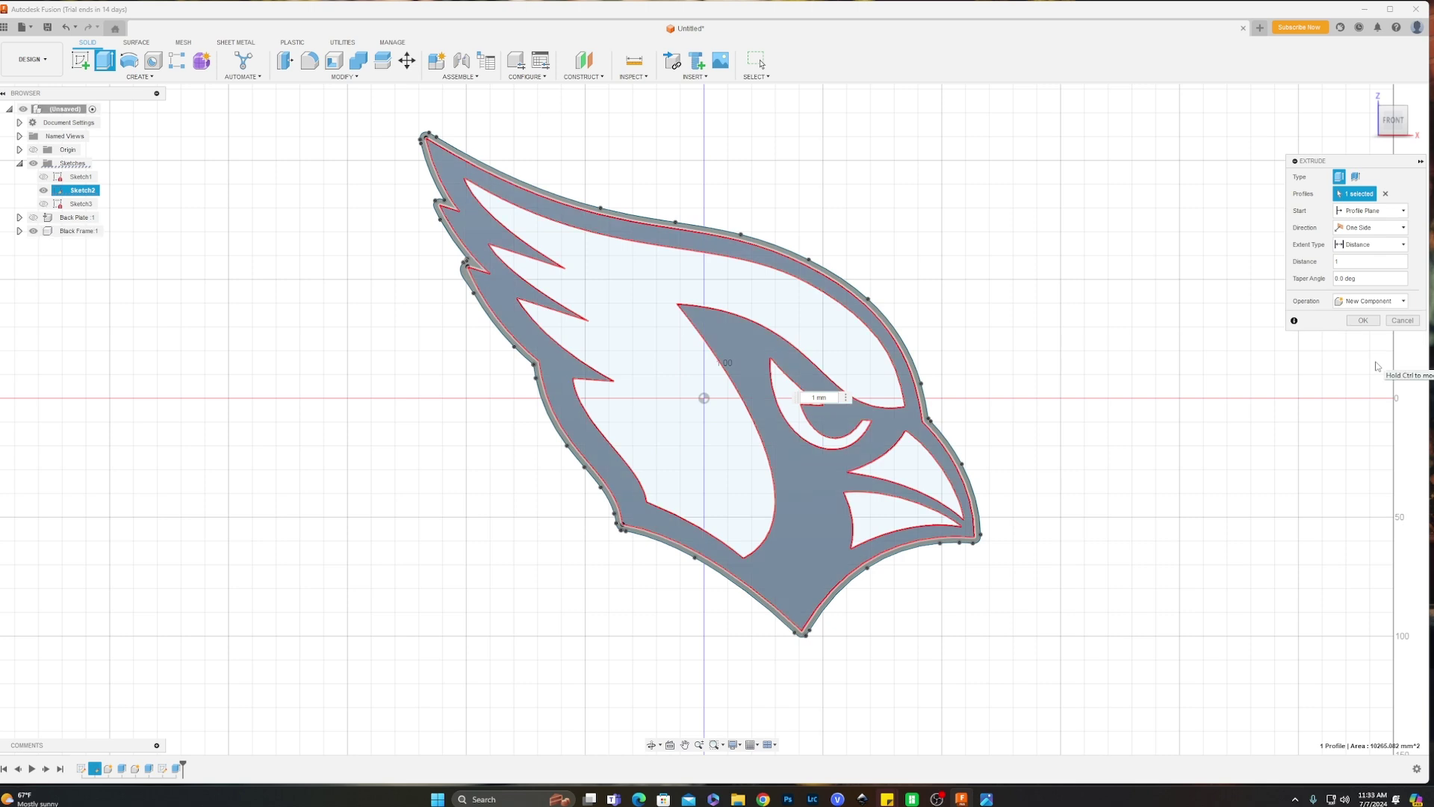
pyautogui.click(1379, 305)
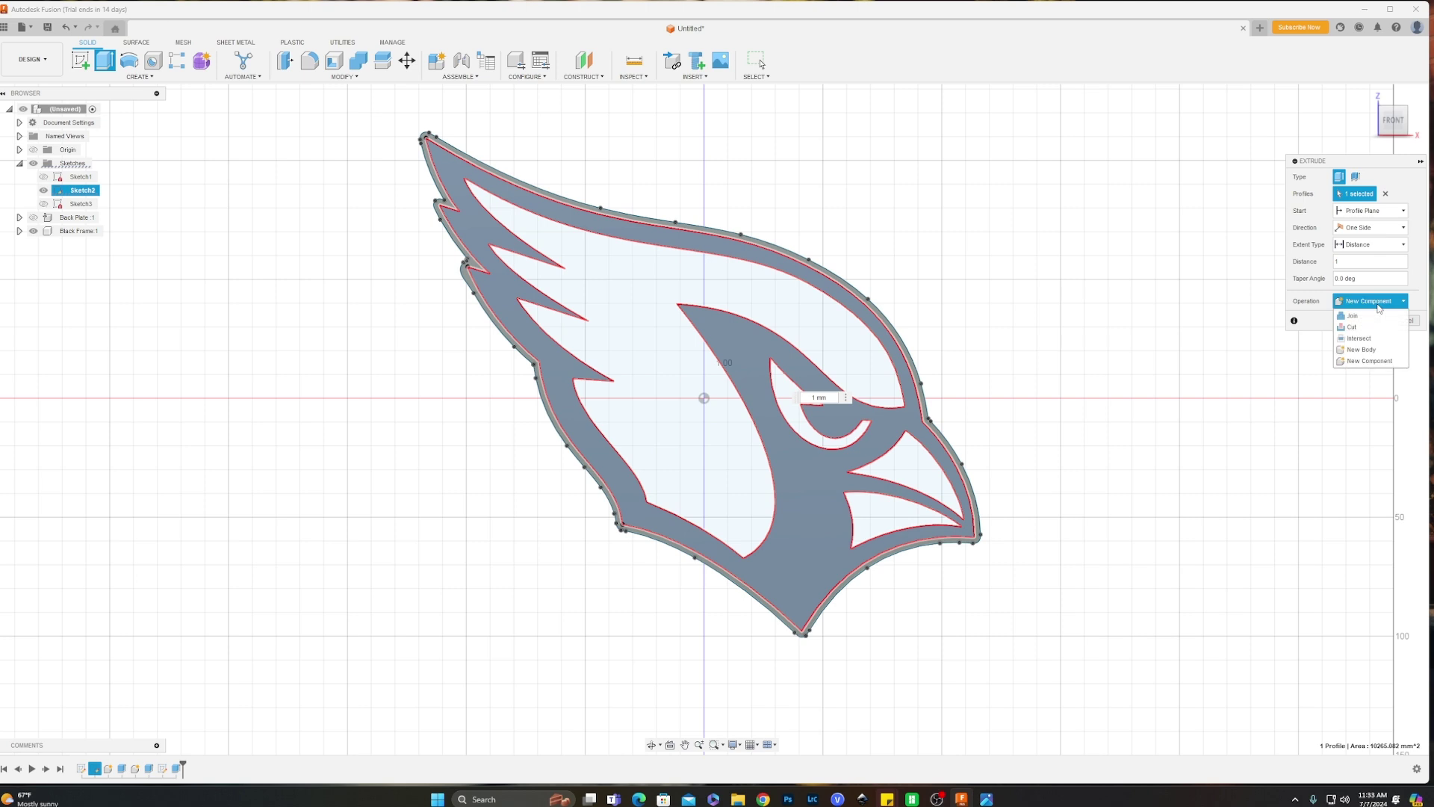
pyautogui.click(1360, 349)
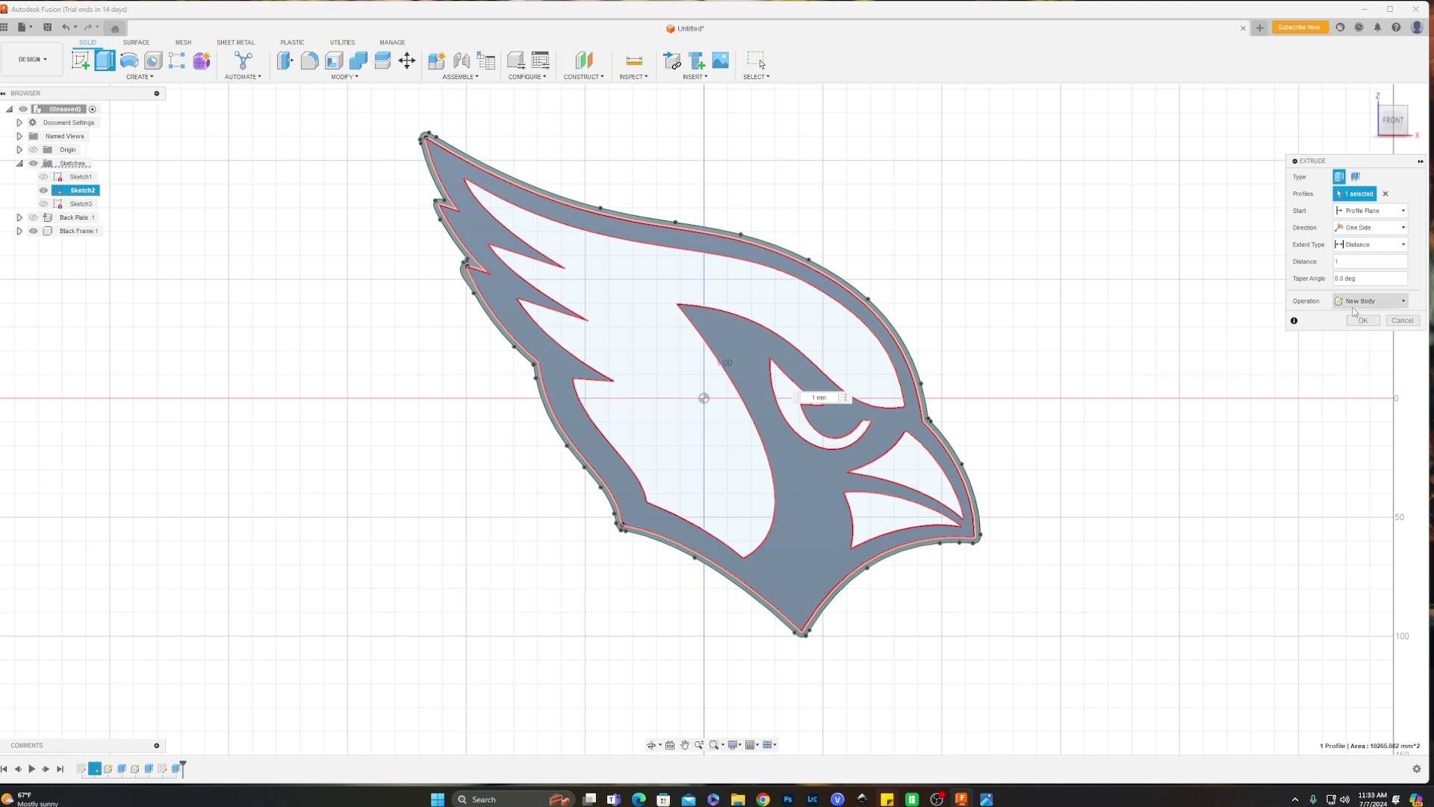
pyautogui.click(1363, 320)
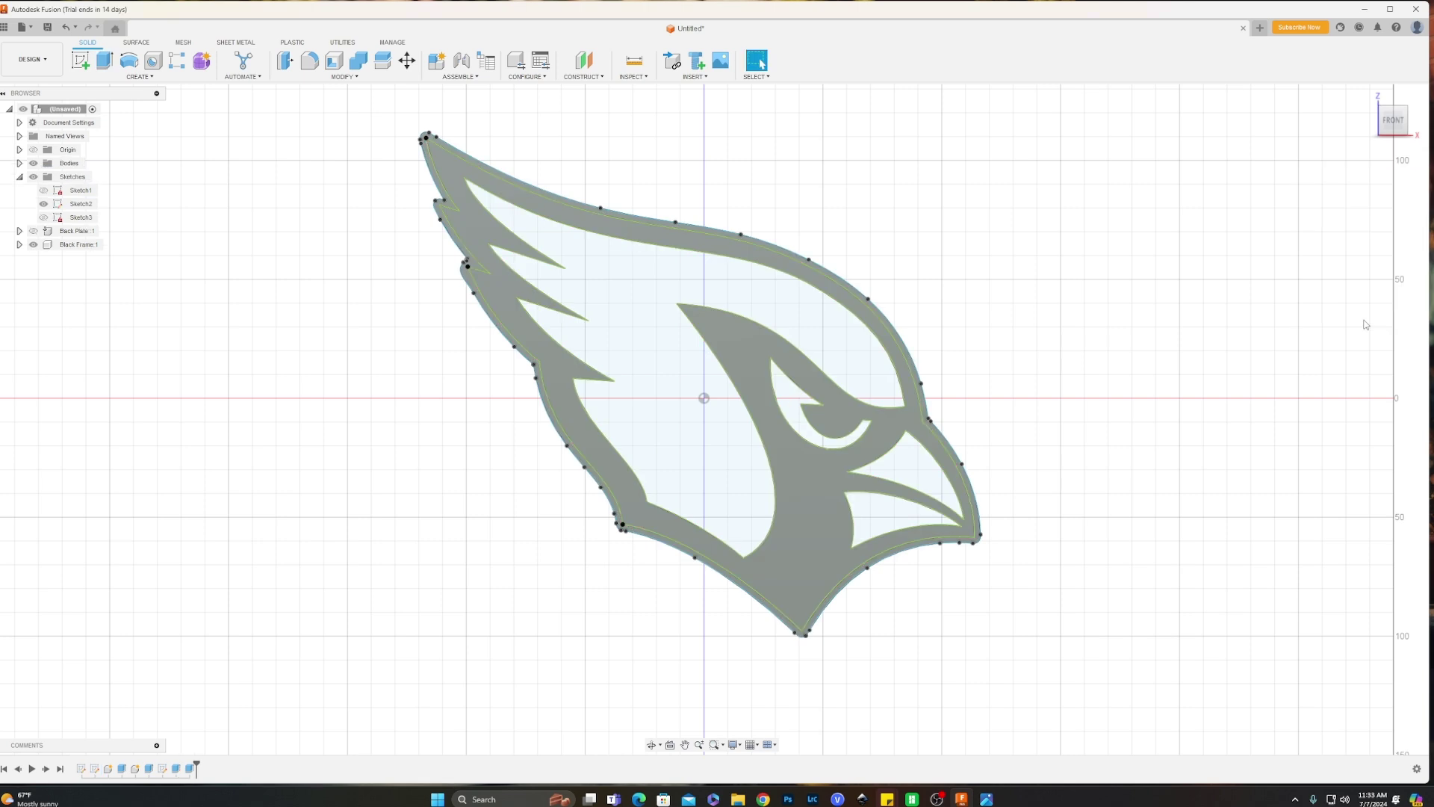
# Move the extruded black logo body into the Black Frame component.
pyautogui.click(19, 163)
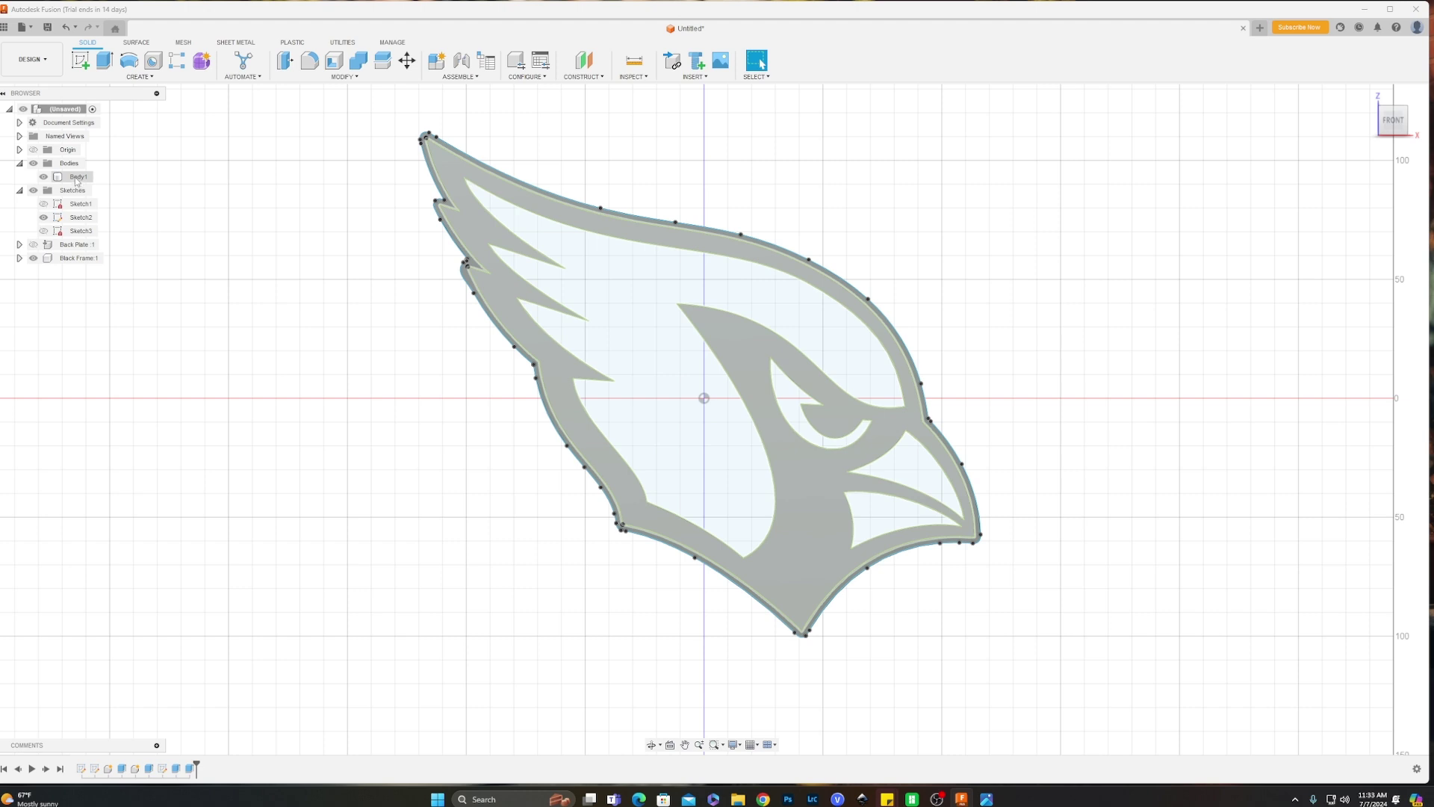
pyautogui.moveTo(76, 180); pyautogui.dragTo(79, 262)
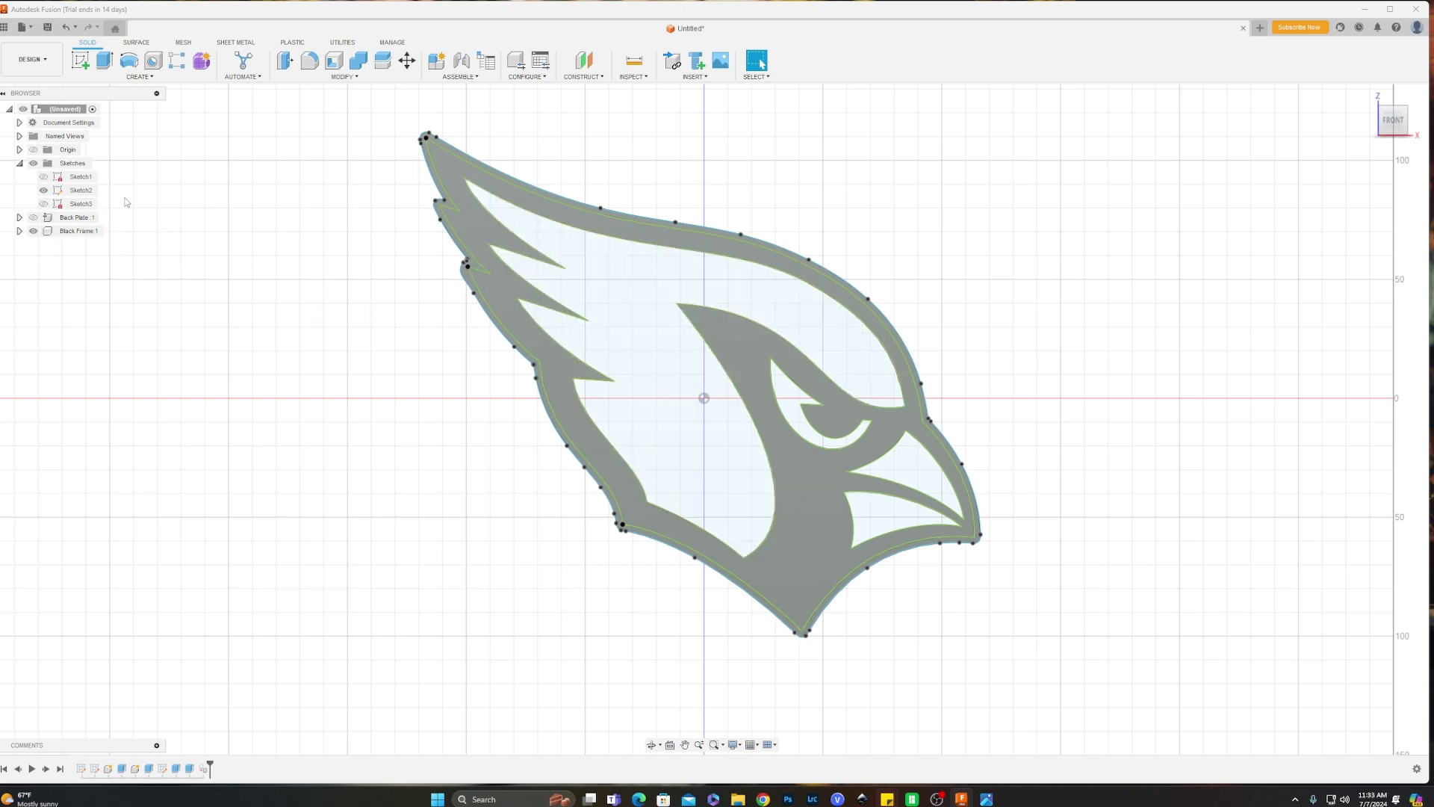
# Extrude the large wing-and-head profile inside the black frame 1 mm as a new component.
pyautogui.scroll(-1, 551, 317)
pyautogui.scroll(2, 440, 334)
pyautogui.moveTo(471, 336); pyautogui.dragTo(330, 378, button='middle')
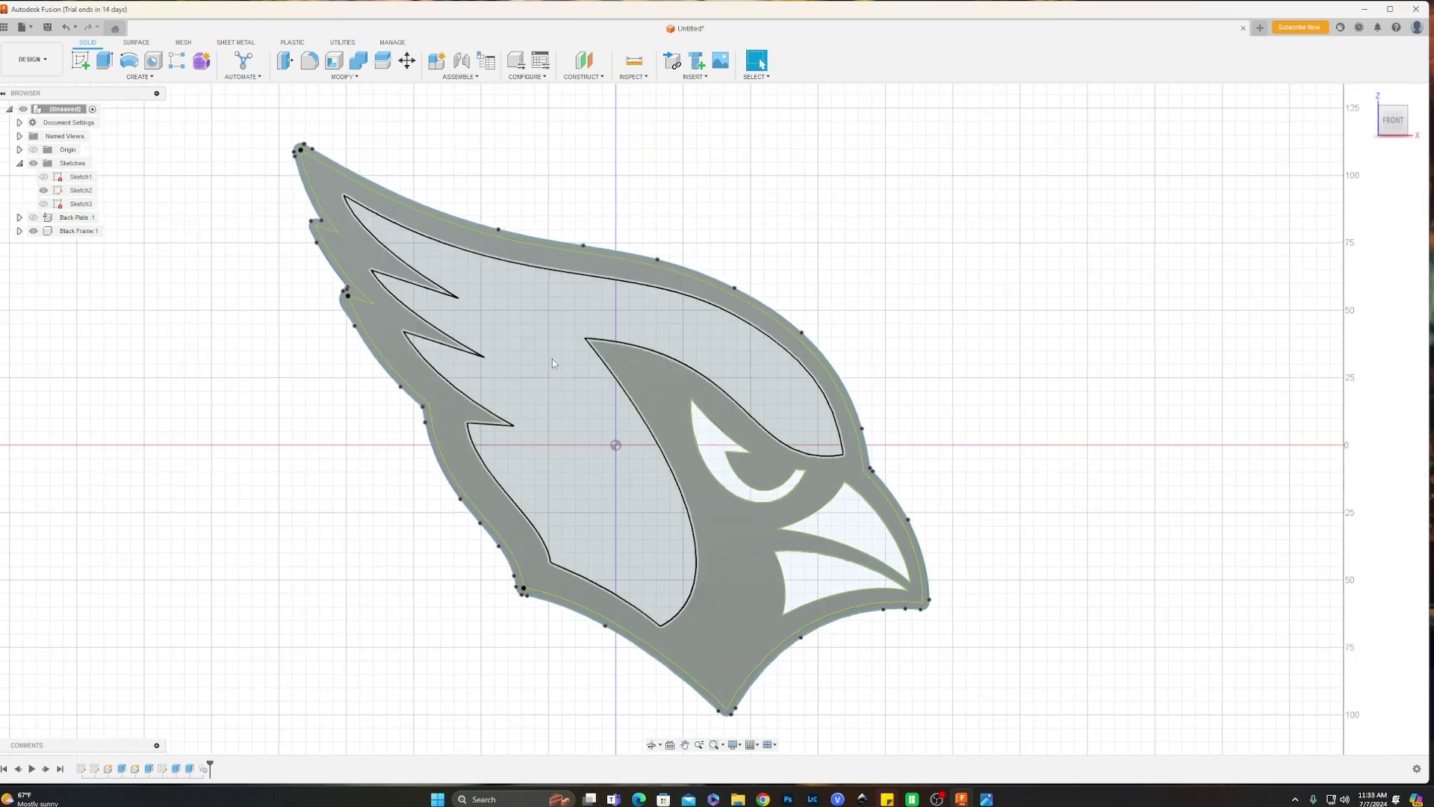
pyautogui.moveTo(0, 321); pyautogui.dragTo(1304, 219)
pyautogui.moveTo(1090, 217)
pyautogui.mouseDown()
pyautogui.moveTo(923, 232)
pyautogui.moveTo(0, 127)
pyautogui.mouseUp()
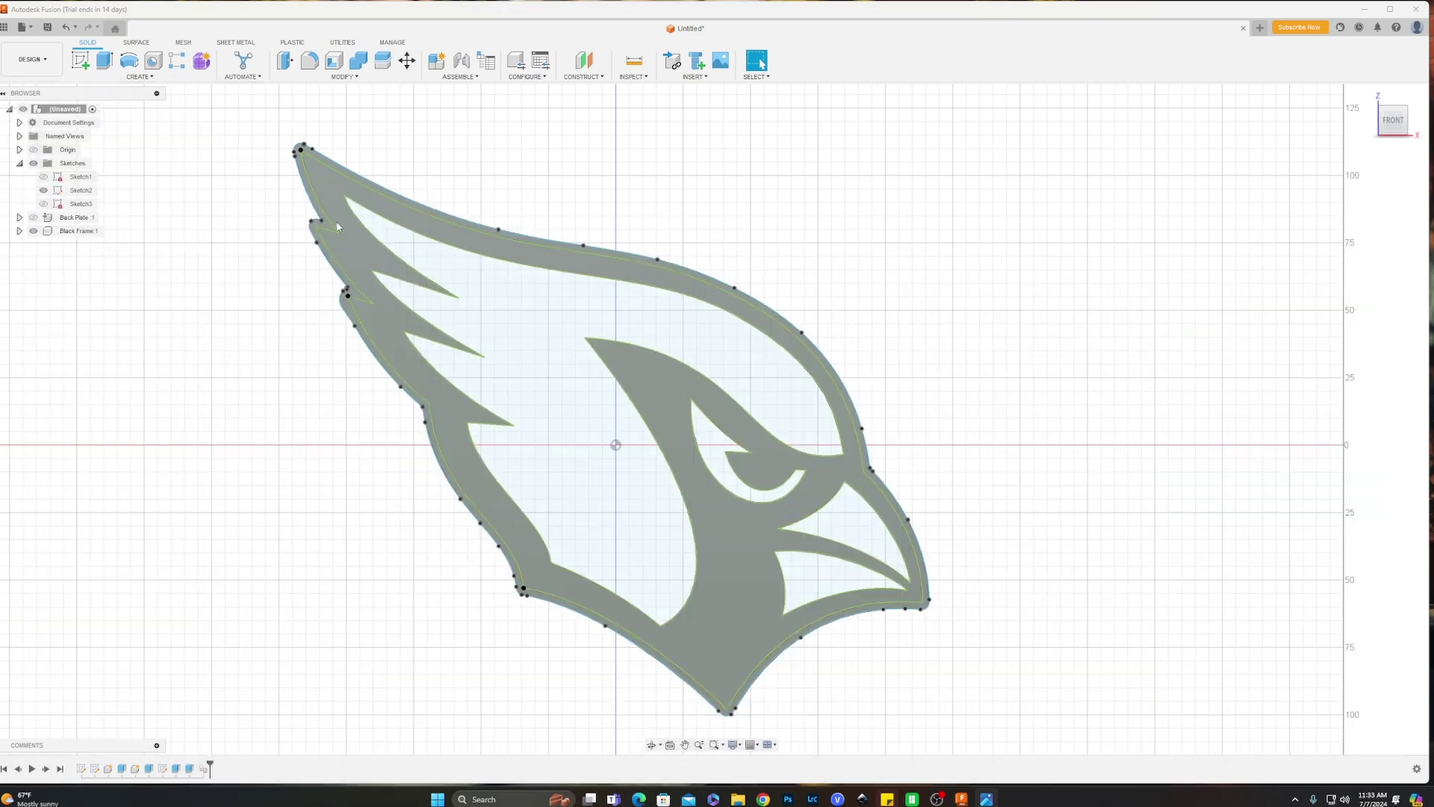
pyautogui.click(547, 353)
pyautogui.press('e')
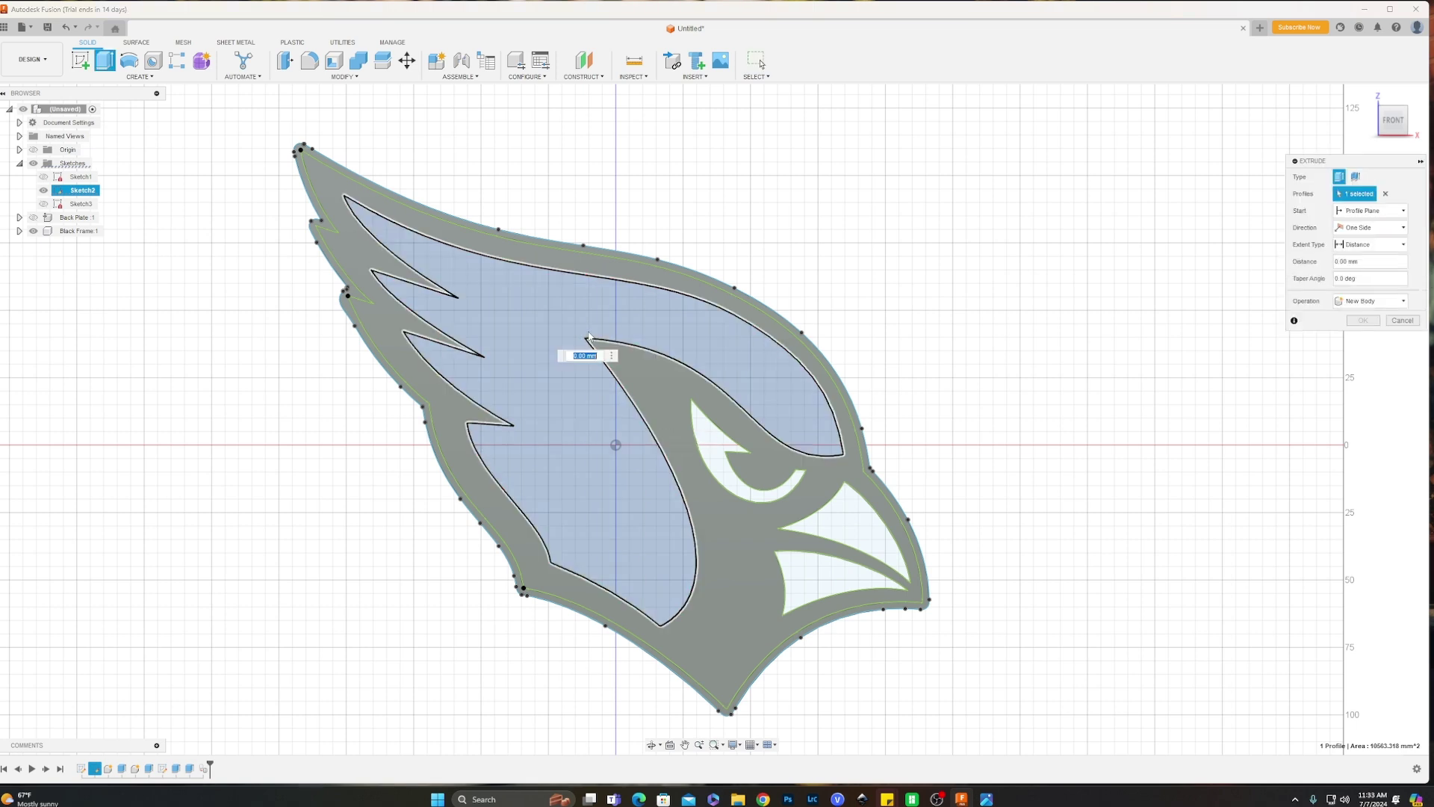
pyautogui.write('1')
pyautogui.click(1378, 301)
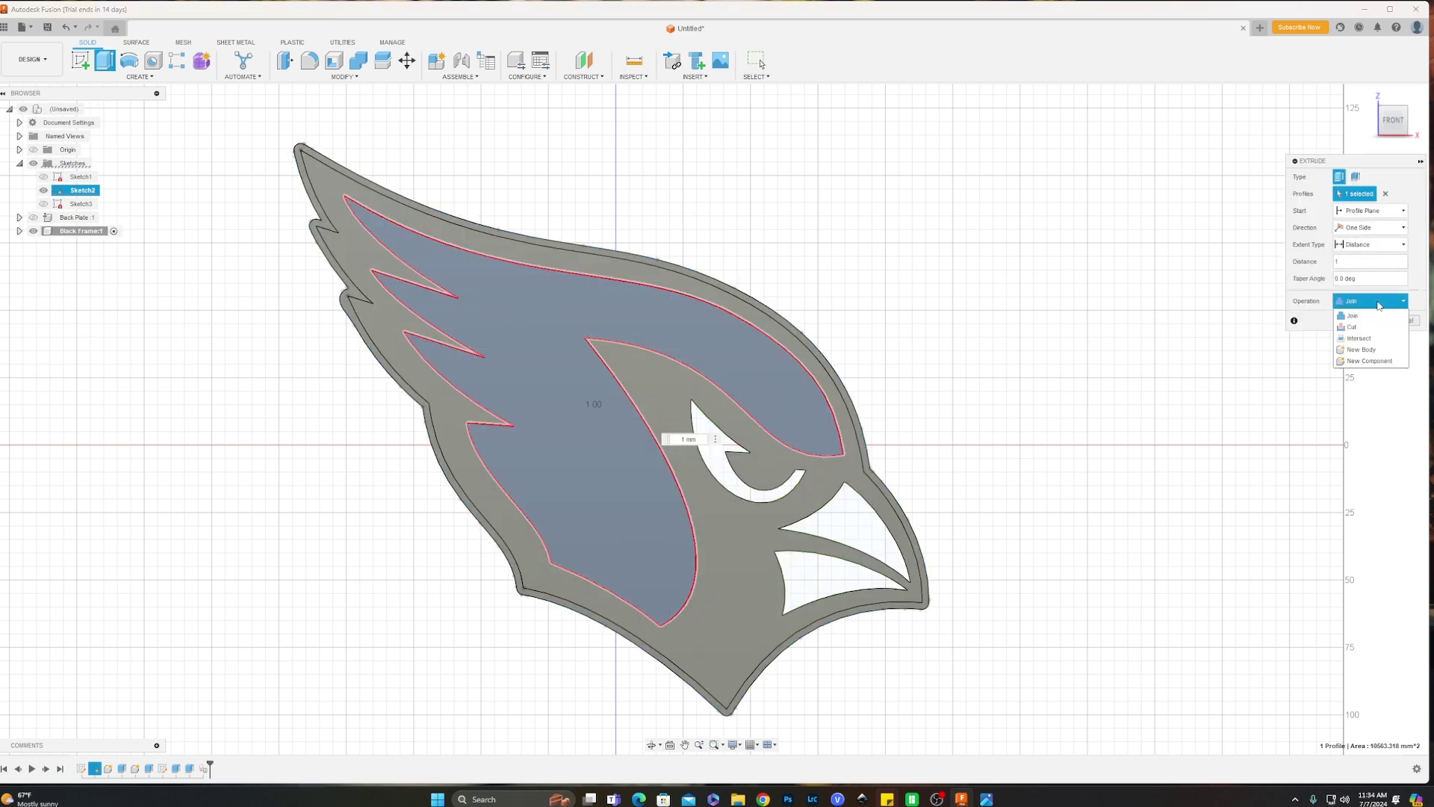
pyautogui.click(1375, 362)
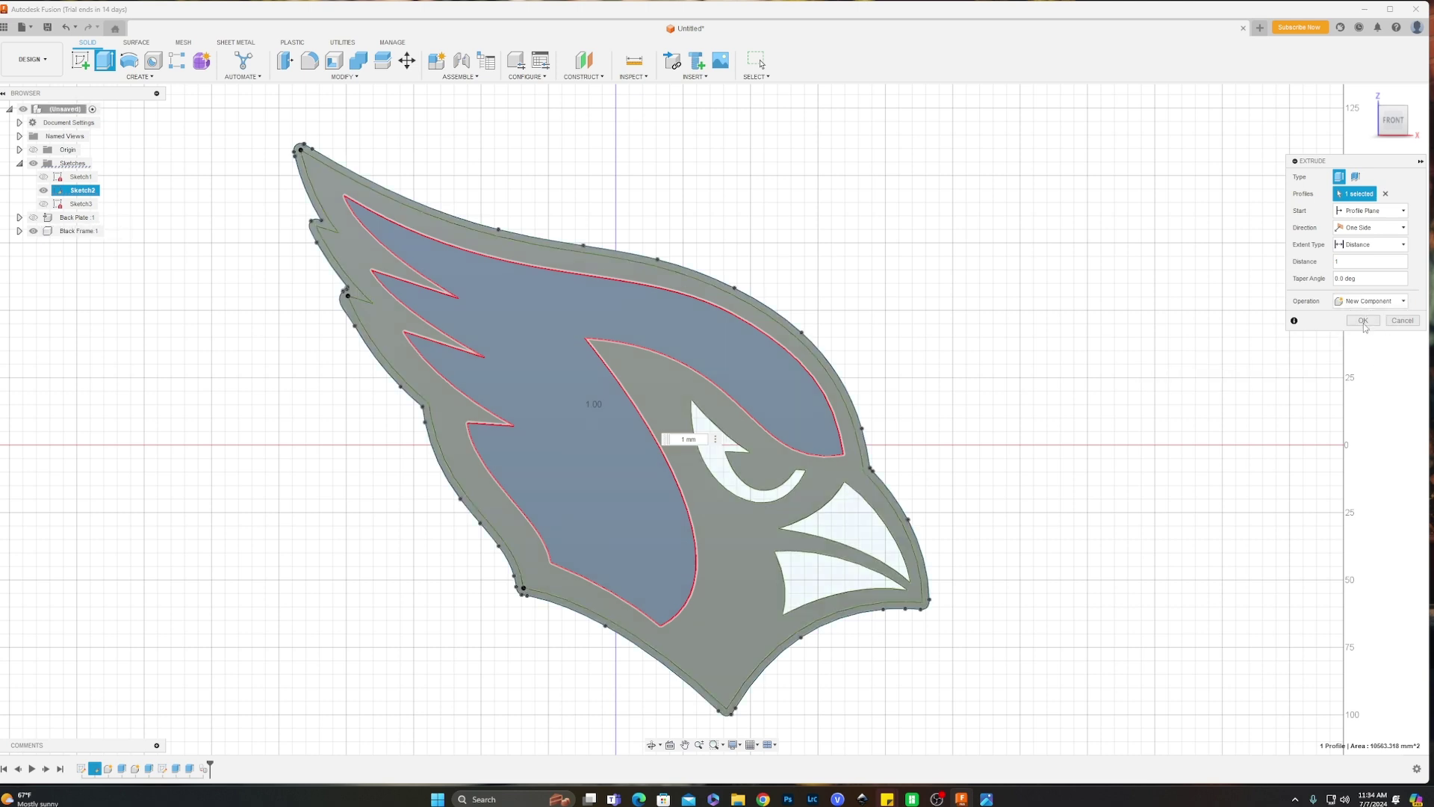
pyautogui.click(1364, 321)
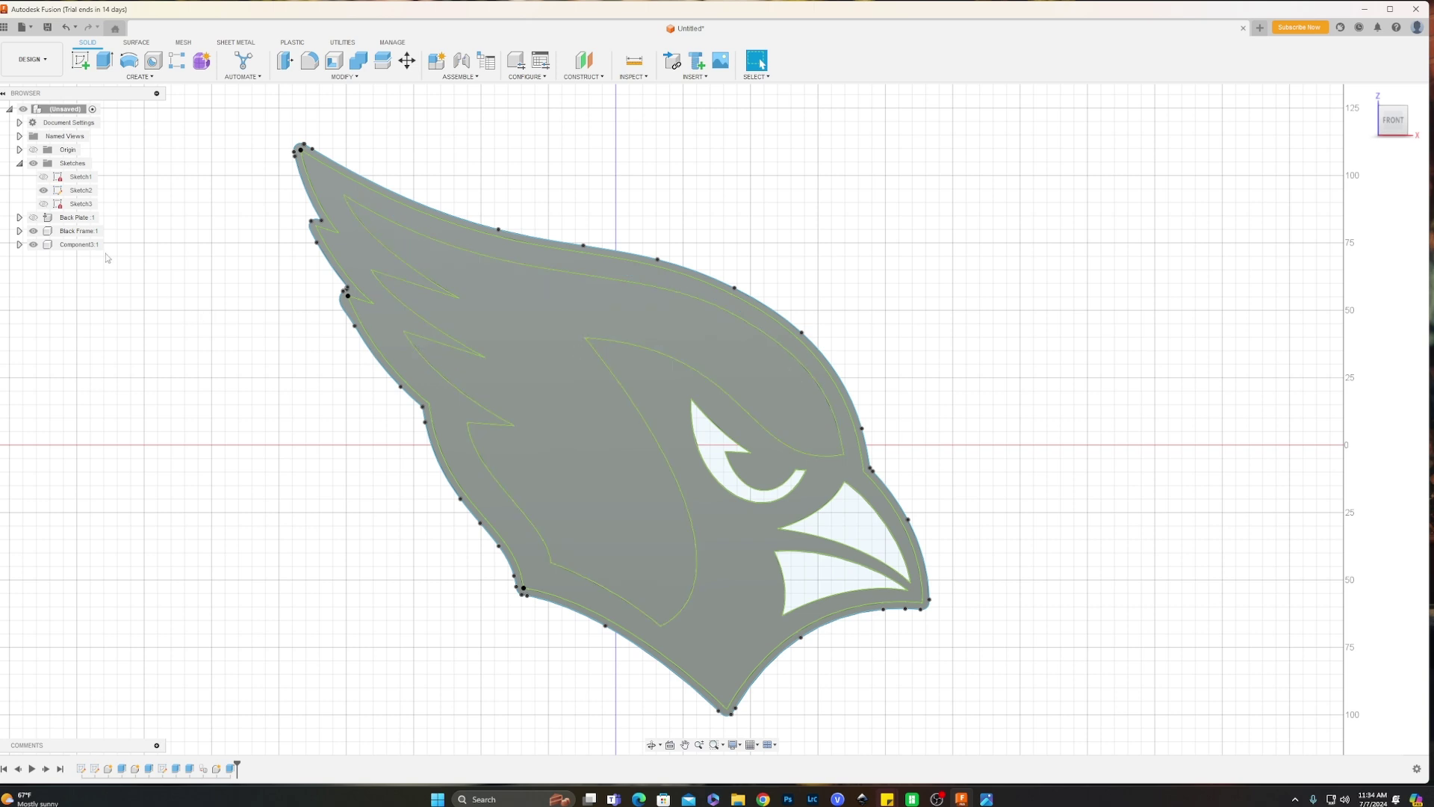
# Rename the new wing-and-head component as RED.
pyautogui.doubleClick(75, 246)
pyautogui.write('RE')
pyautogui.press('Return')
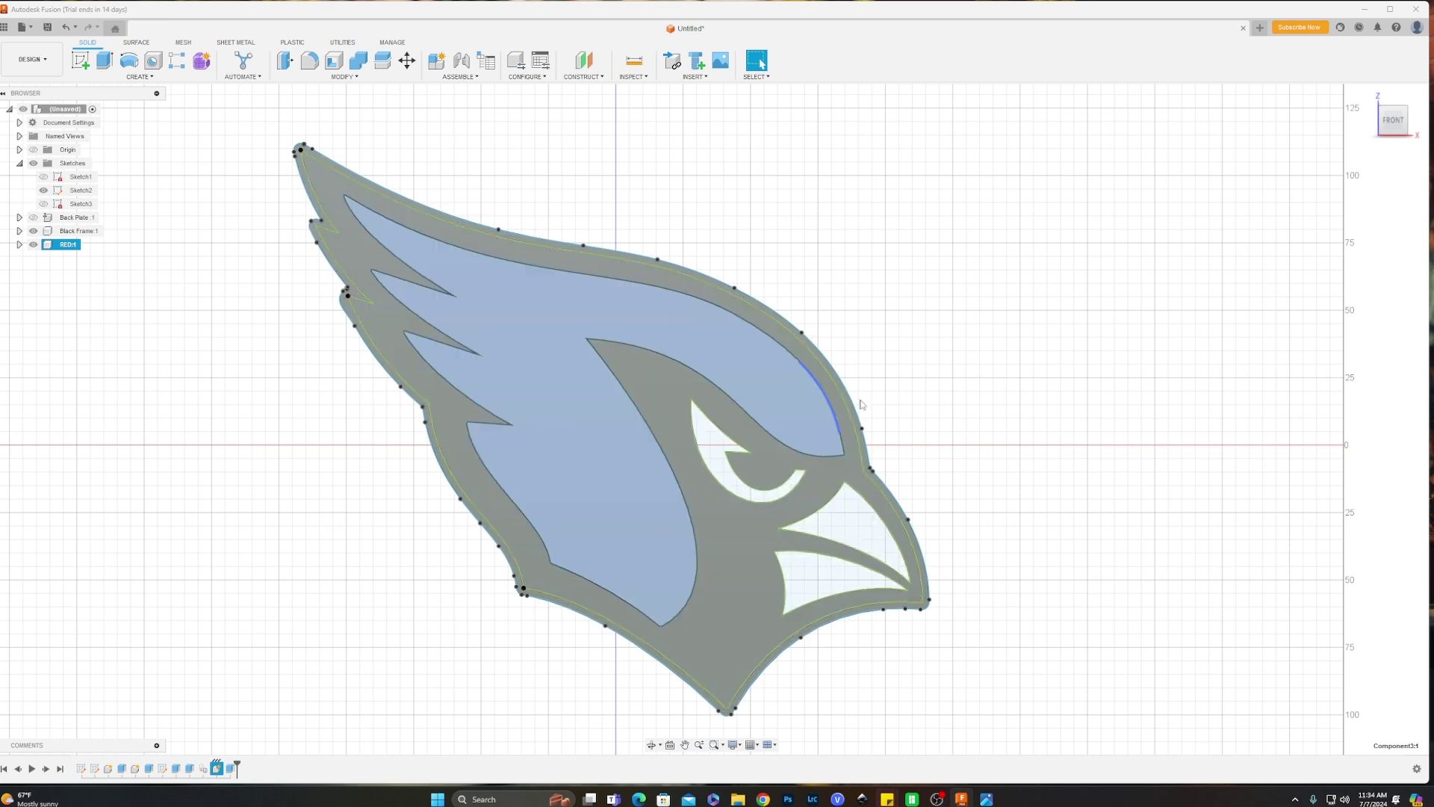
# Extrude the eye profile 1 mm as a new component.
pyautogui.click(717, 449)
pyautogui.press('e')
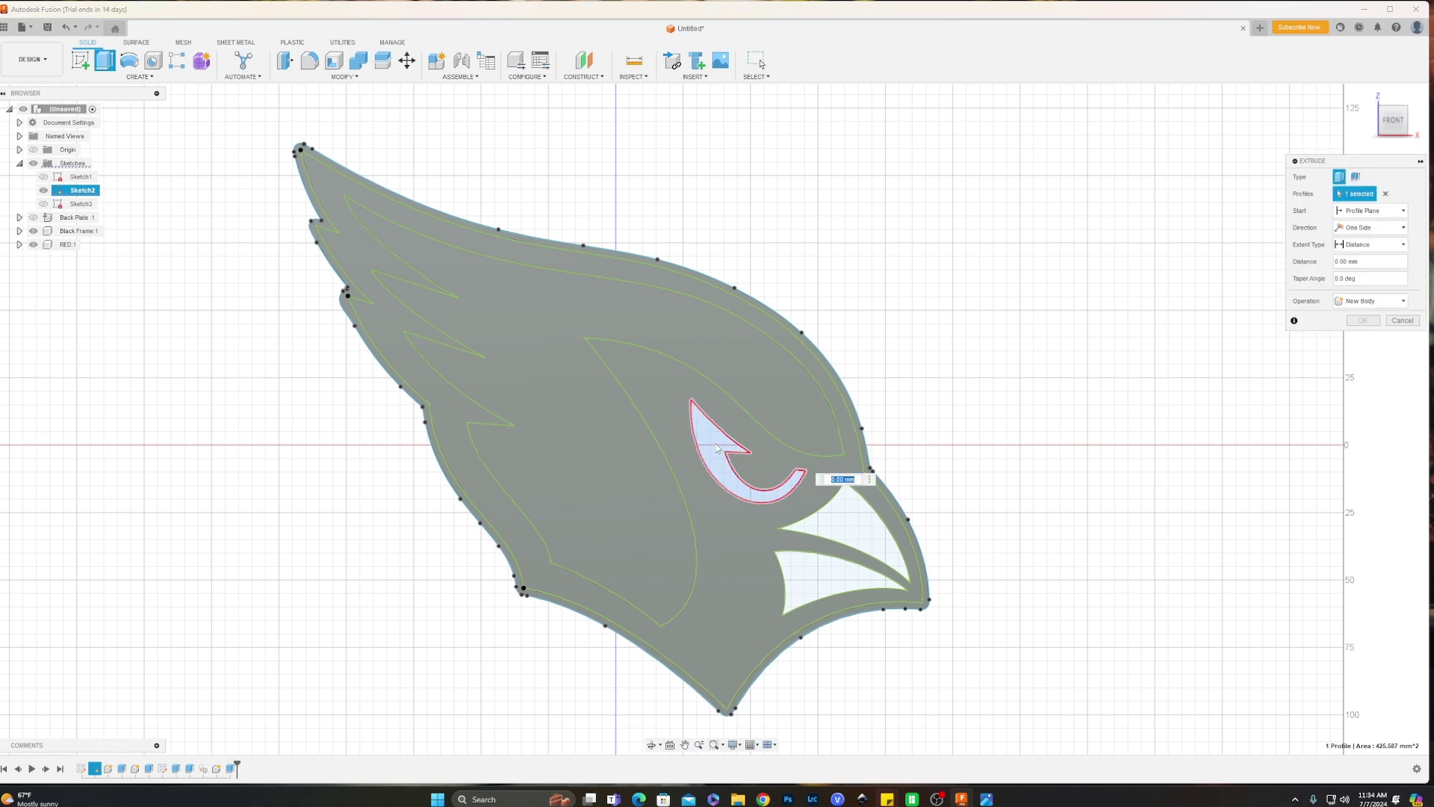
pyautogui.write('1')
pyautogui.click(1372, 301)
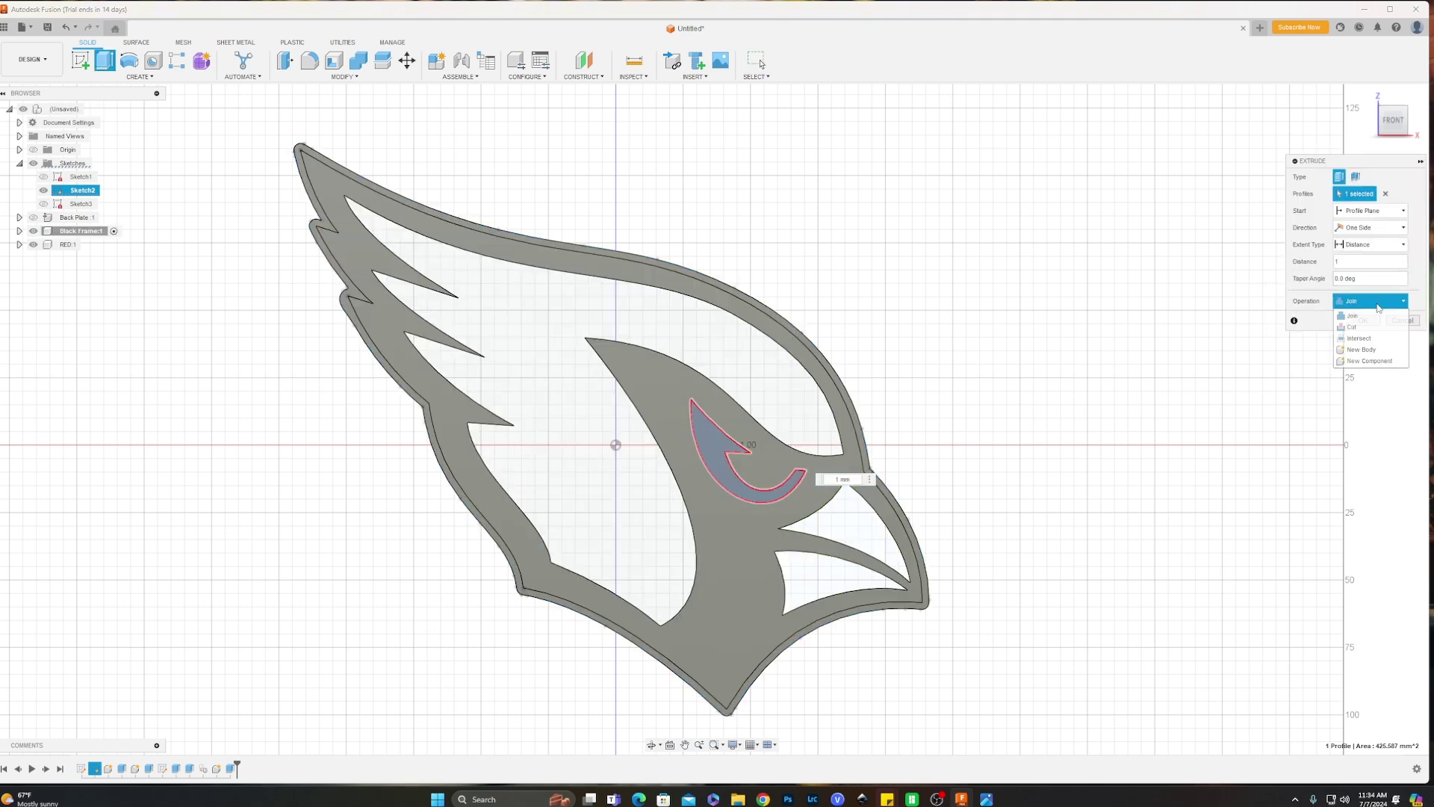
pyautogui.click(1371, 360)
pyautogui.click(1370, 321)
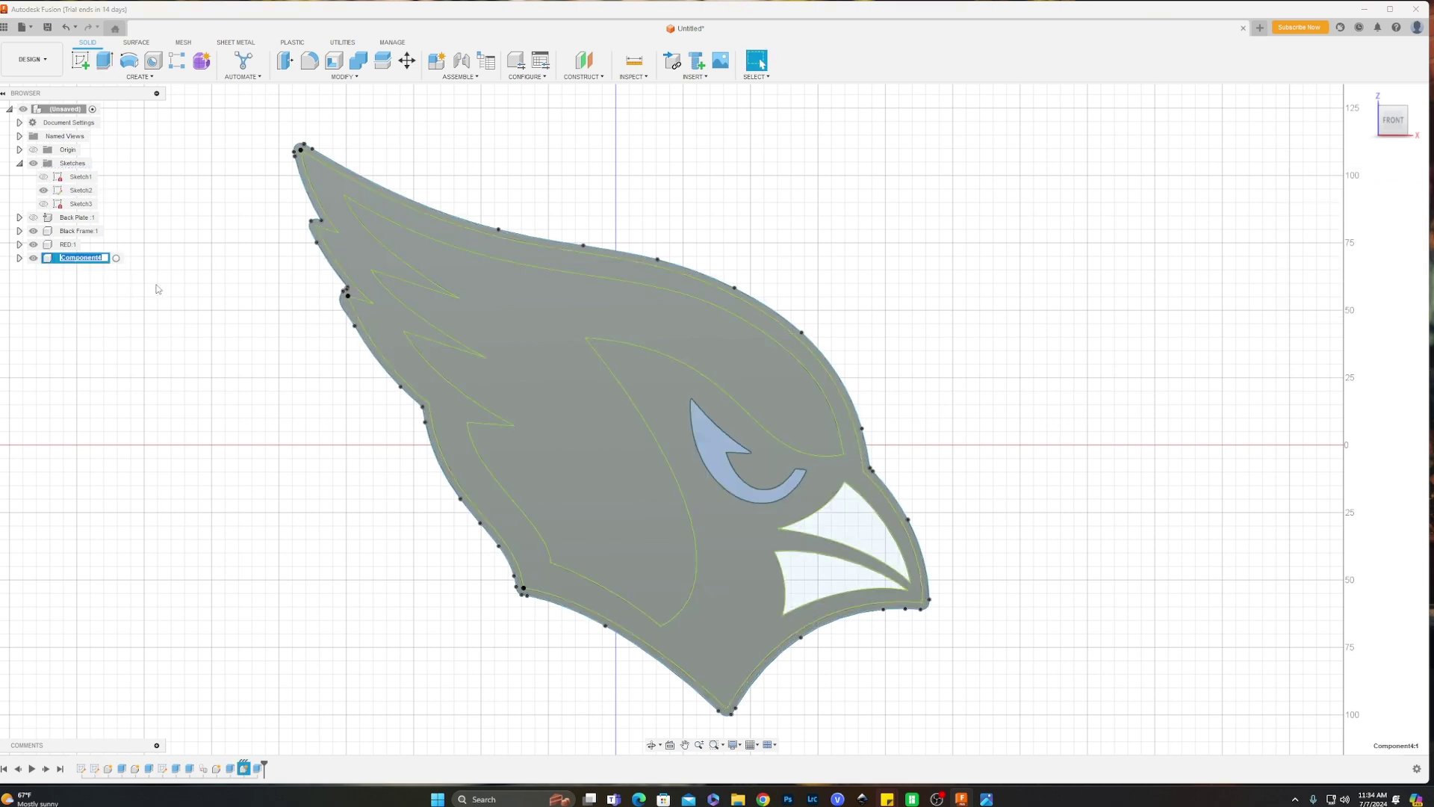
# Rename the new eye component as white.
pyautogui.write('white')
pyautogui.press('Return')
pyautogui.click(272, 375)
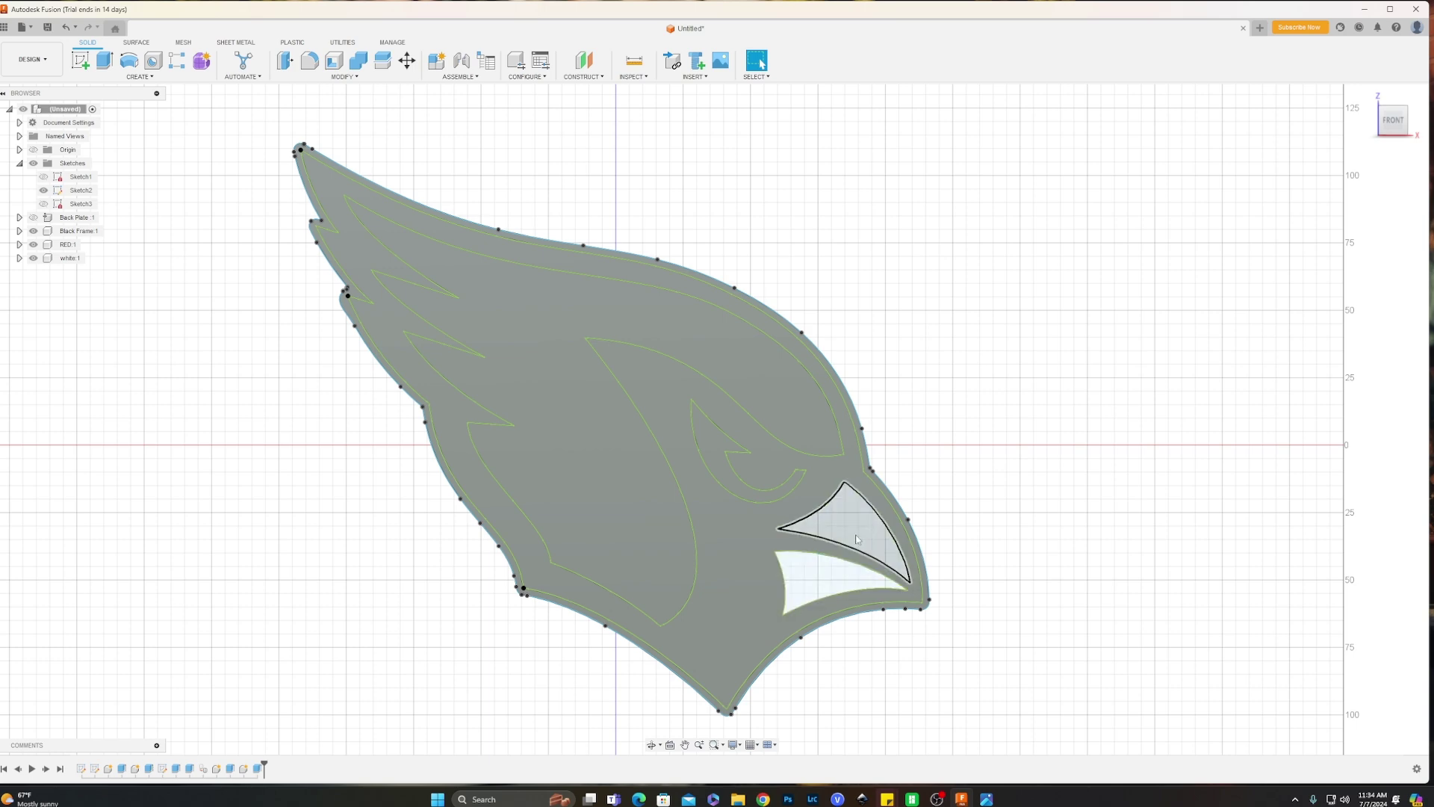
# Extrude both the upper and lower beak profiles 1 mm together as one new component.
pyautogui.press('e')
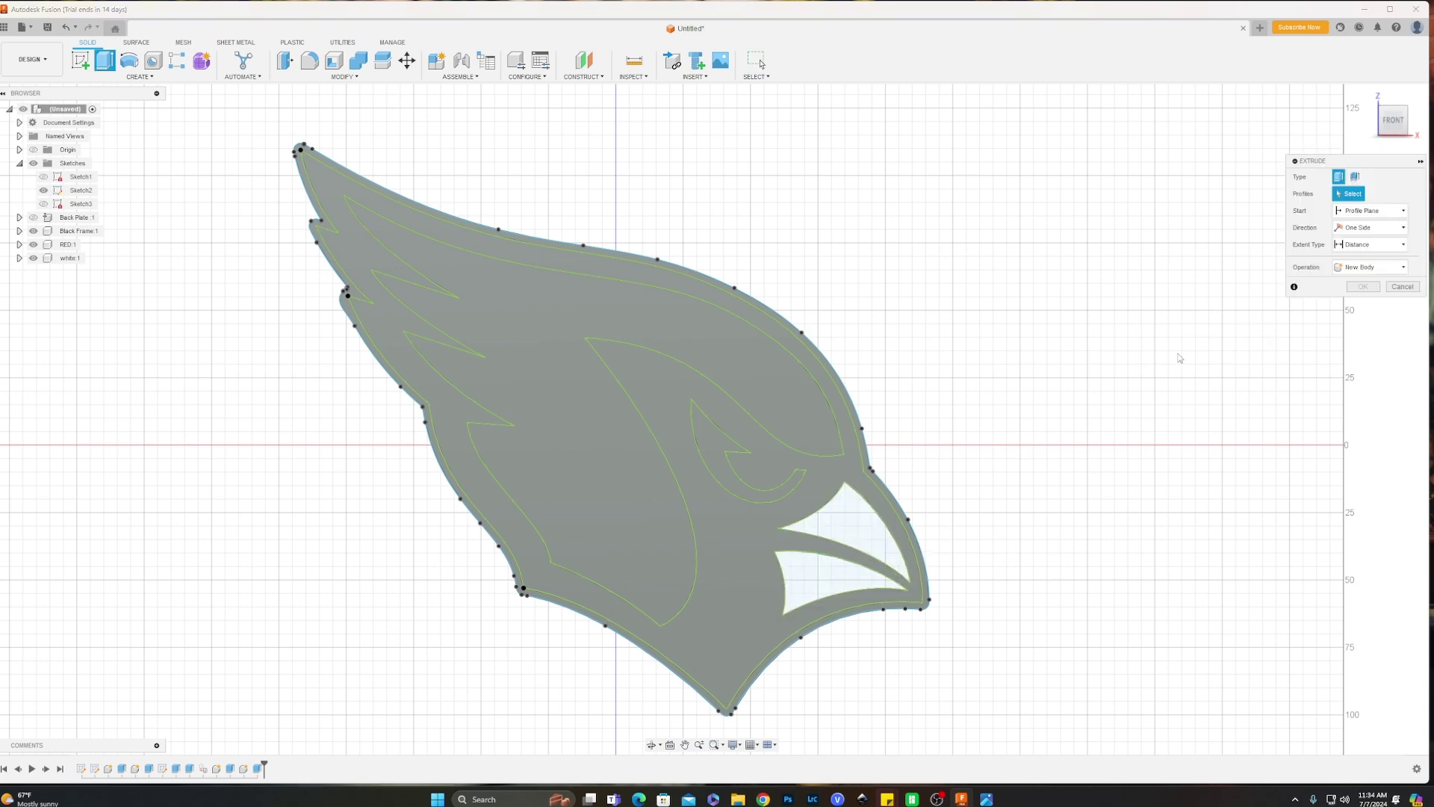
pyautogui.click(813, 570)
pyautogui.click(855, 529)
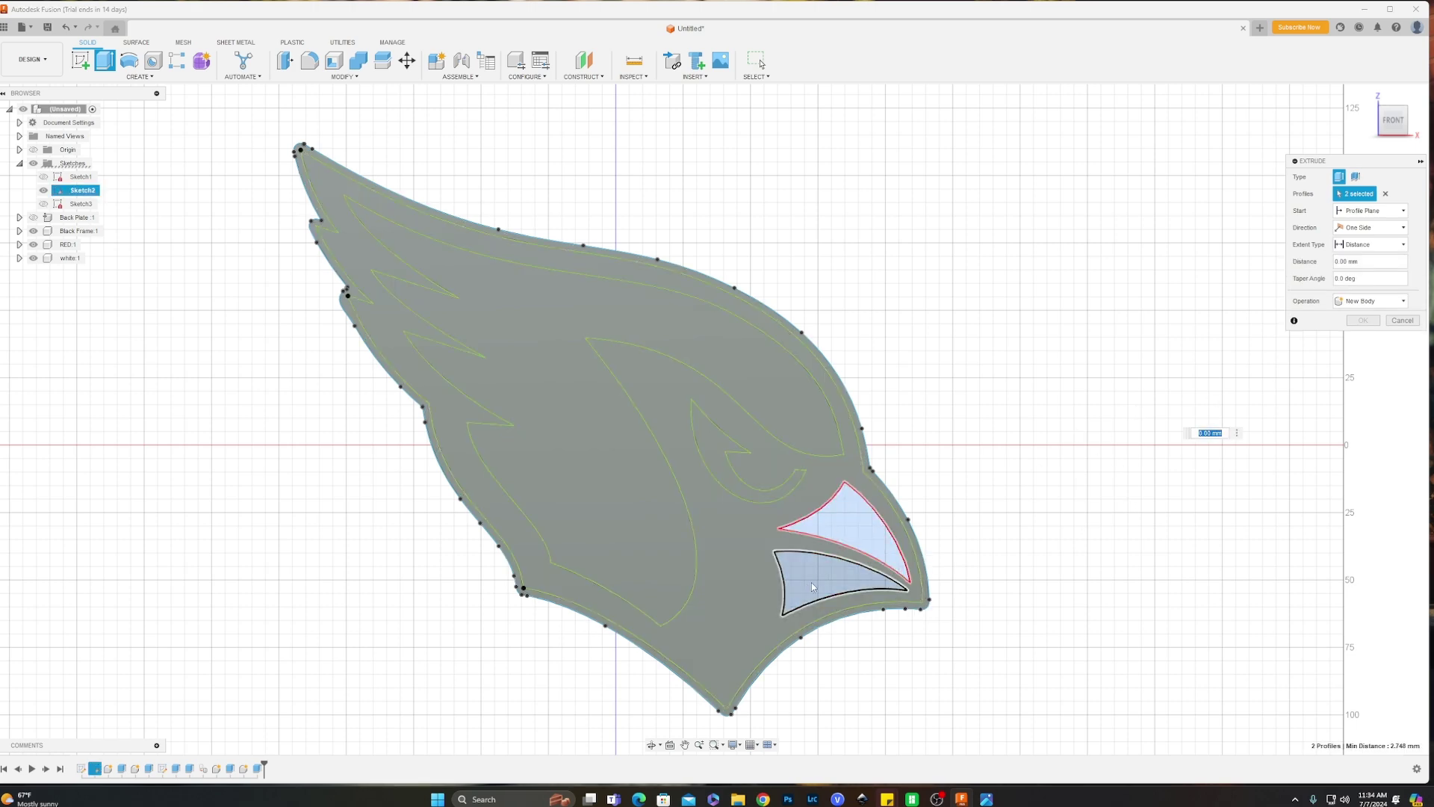
pyautogui.click(1367, 262)
pyautogui.write('1')
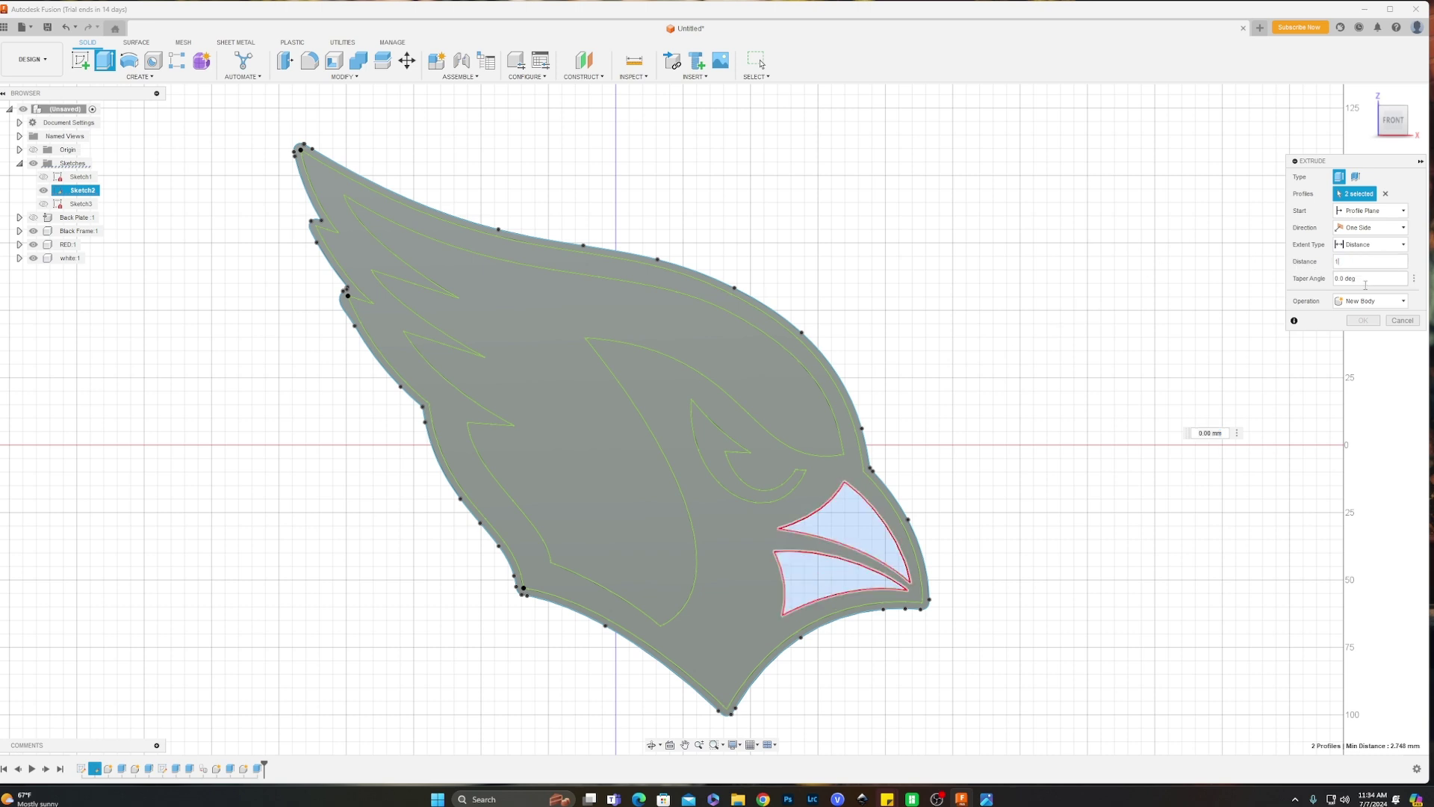
pyautogui.click(1371, 300)
pyautogui.click(1373, 364)
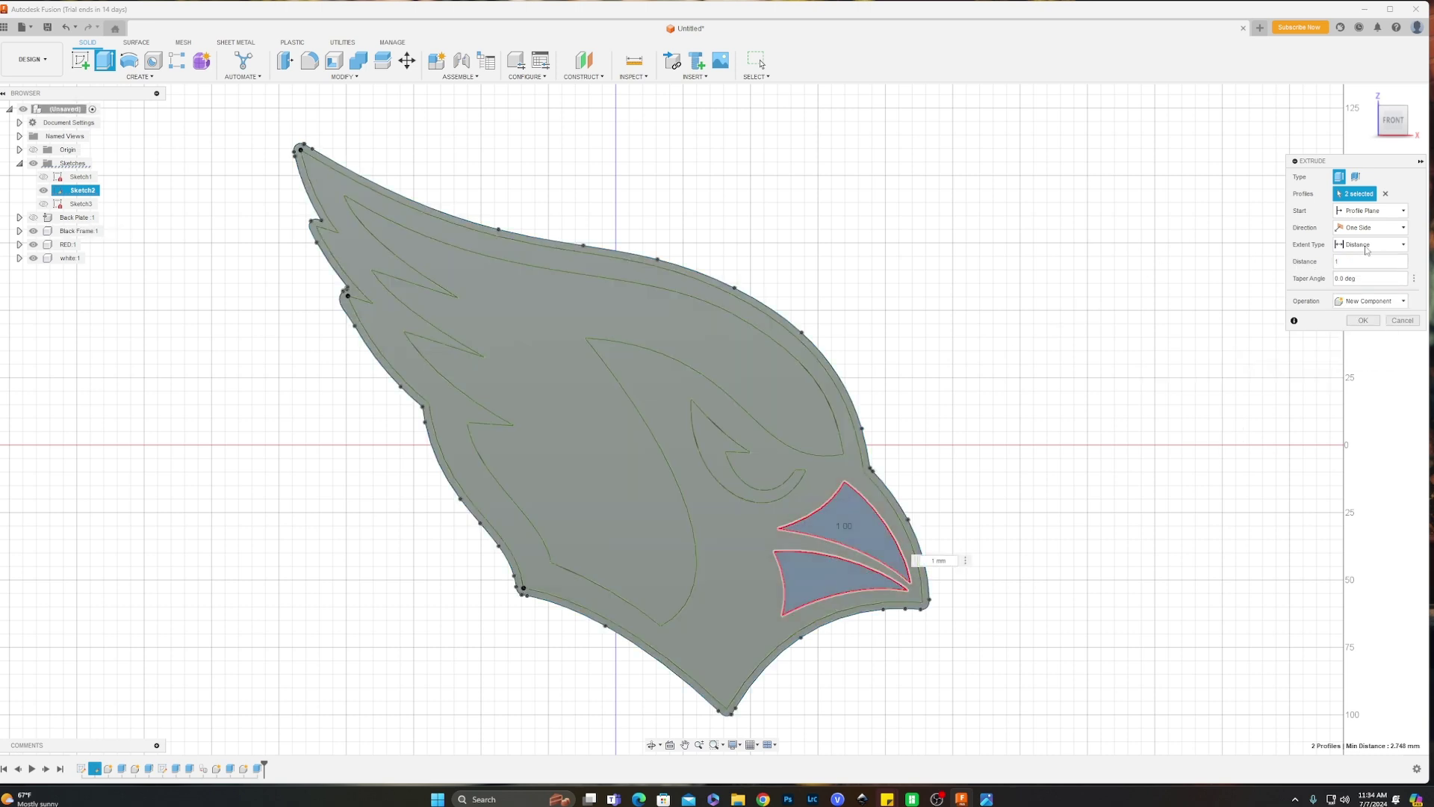
pyautogui.click(1363, 321)
# Rename the new beak component as Yellow.
pyautogui.doubleClick(95, 274)
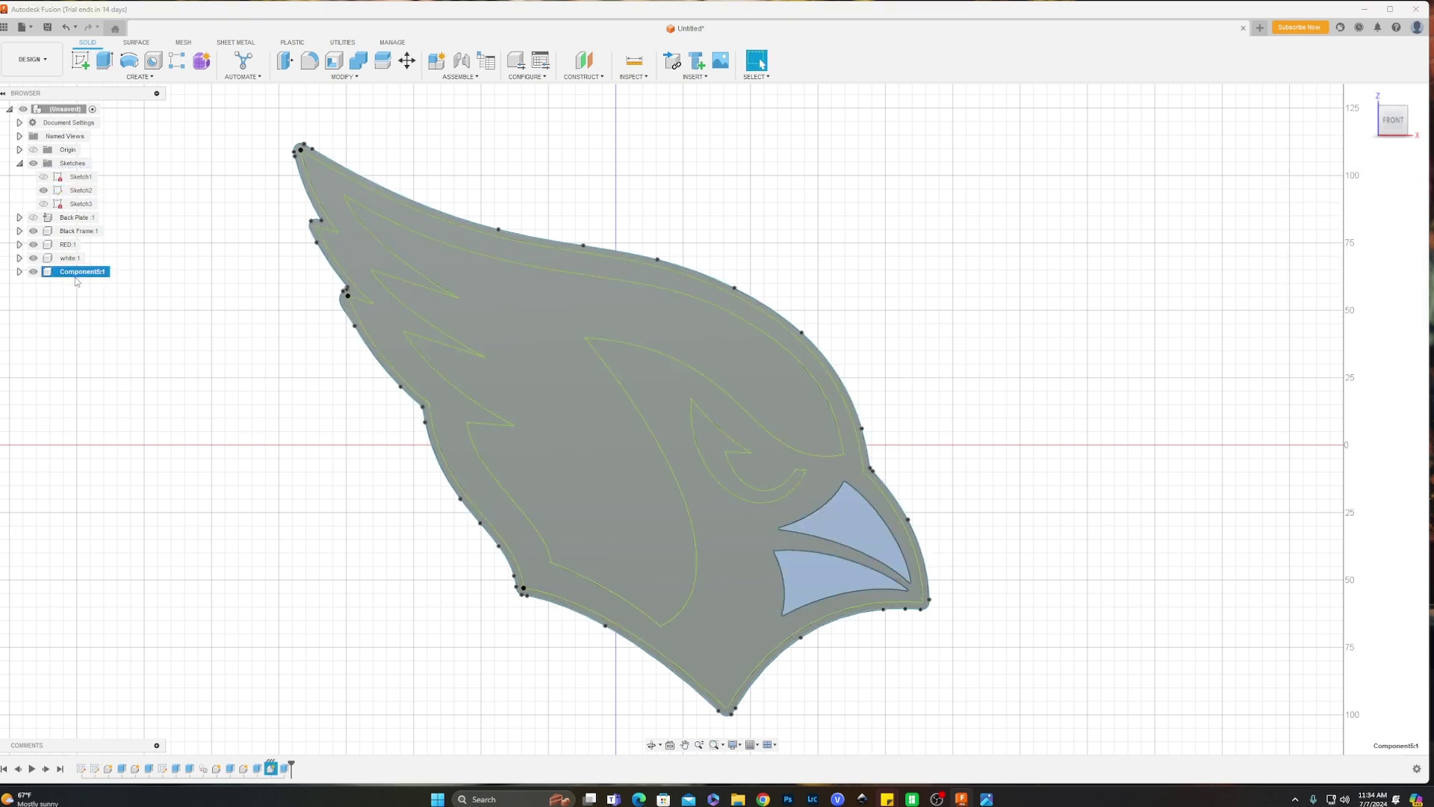
pyautogui.write('Ye')
pyautogui.press('Return')
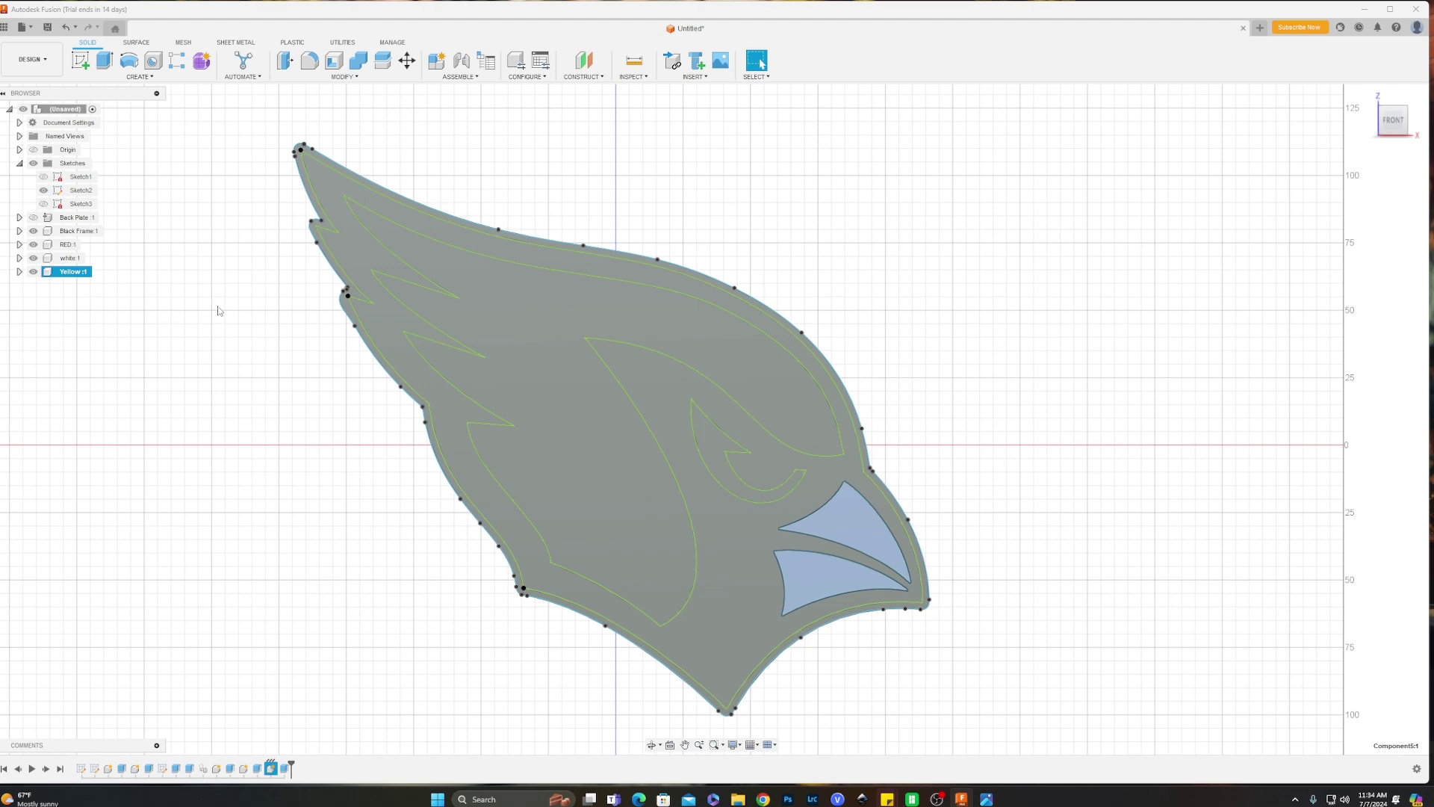
pyautogui.click(346, 410)
# Hide Sketch2 and show the Back Plate component behind the logo.
pyautogui.scroll(-2, 878, 359)
pyautogui.moveTo(967, 339); pyautogui.dragTo(882, 345, button='middle')
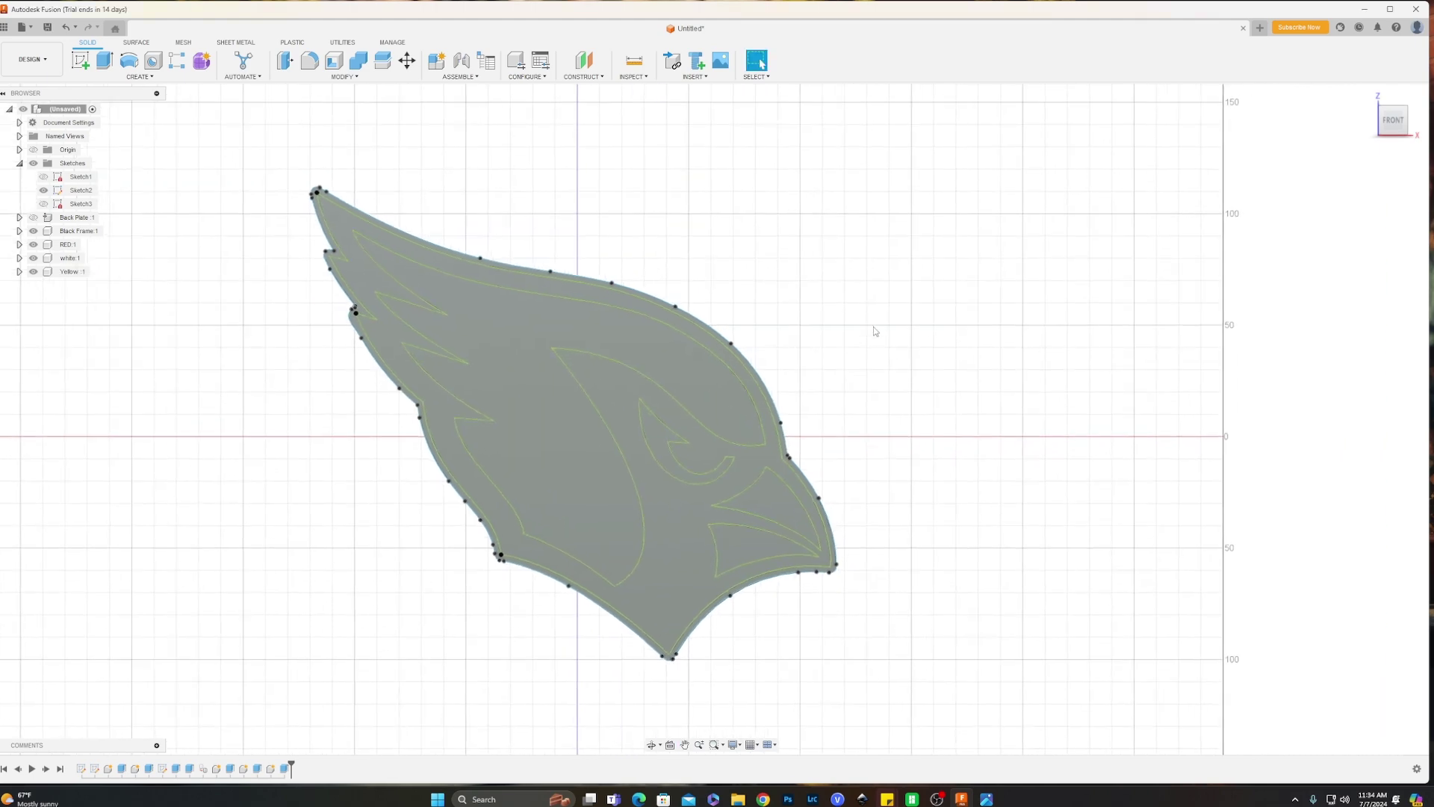
pyautogui.click(43, 190)
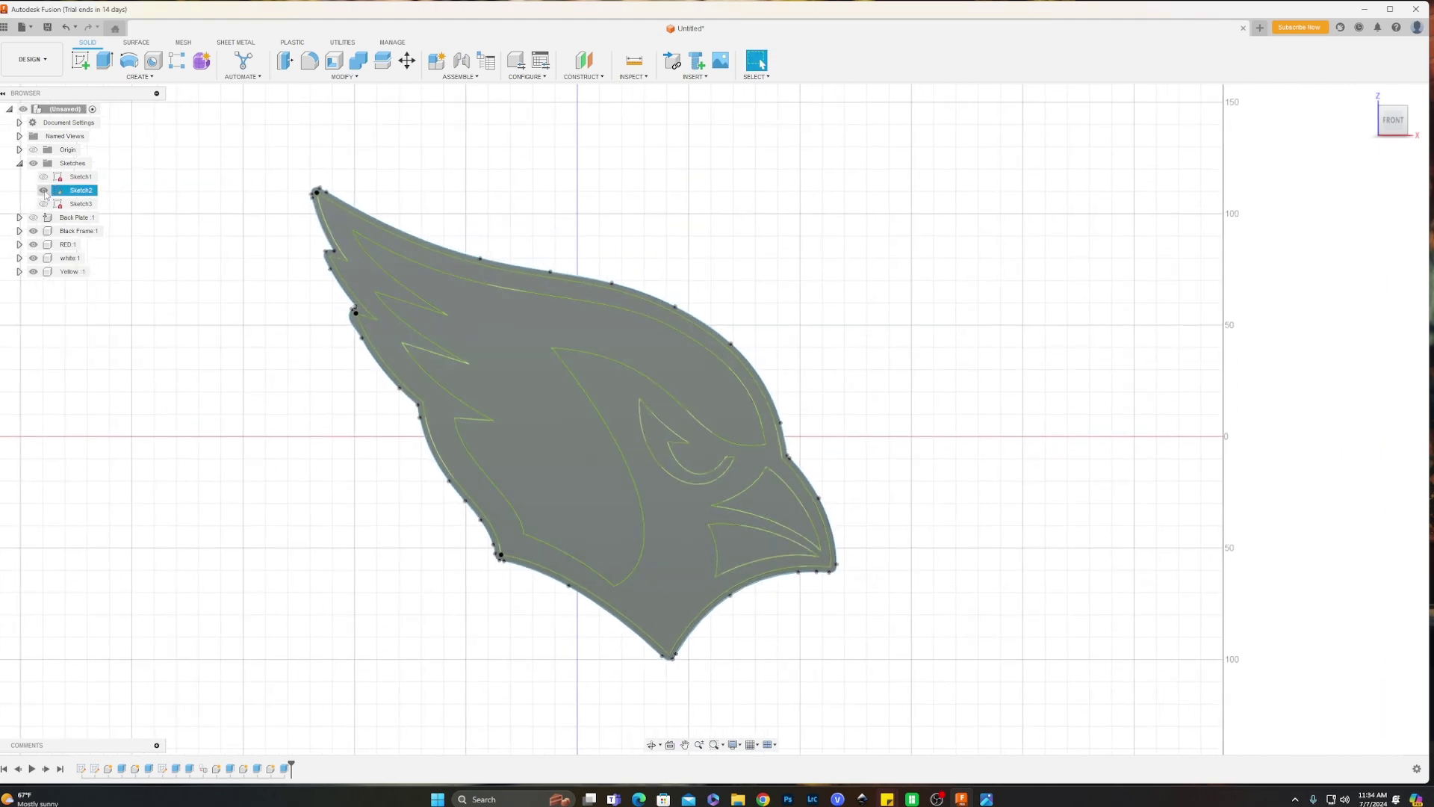
pyautogui.click(33, 218)
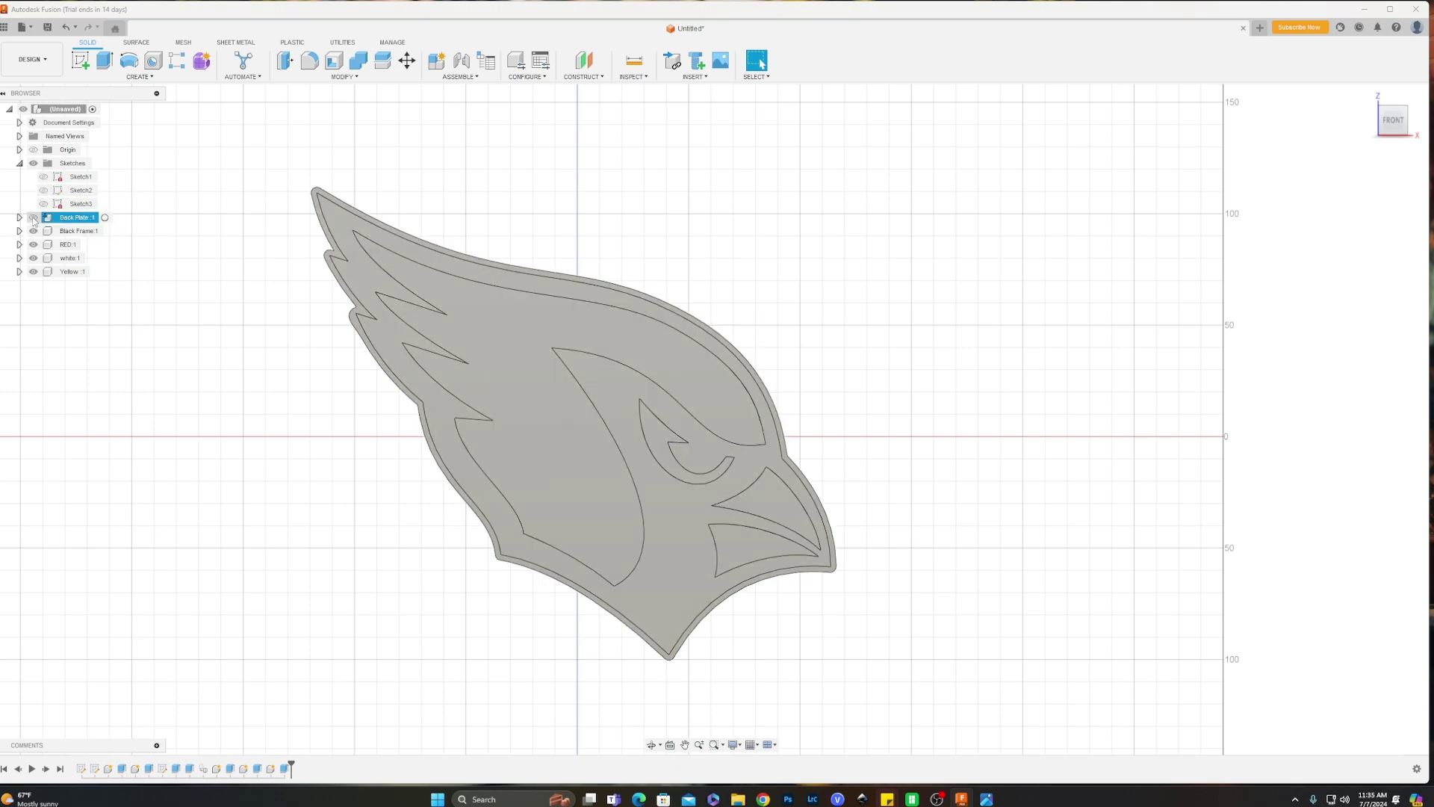
pyautogui.click(33, 218)
pyautogui.moveTo(926, 368)
pyautogui.keyDown('shift'); pyautogui.mouseDown(button='middle')
pyautogui.moveTo(858, 374)
pyautogui.moveTo(794, 340)
pyautogui.moveTo(924, 326)
pyautogui.moveTo(931, 368)
pyautogui.moveTo(1037, 356)
pyautogui.moveTo(938, 365)
pyautogui.moveTo(932, 381)
pyautogui.moveTo(922, 350)
pyautogui.mouseUp(button='middle'); pyautogui.keyUp('shift')
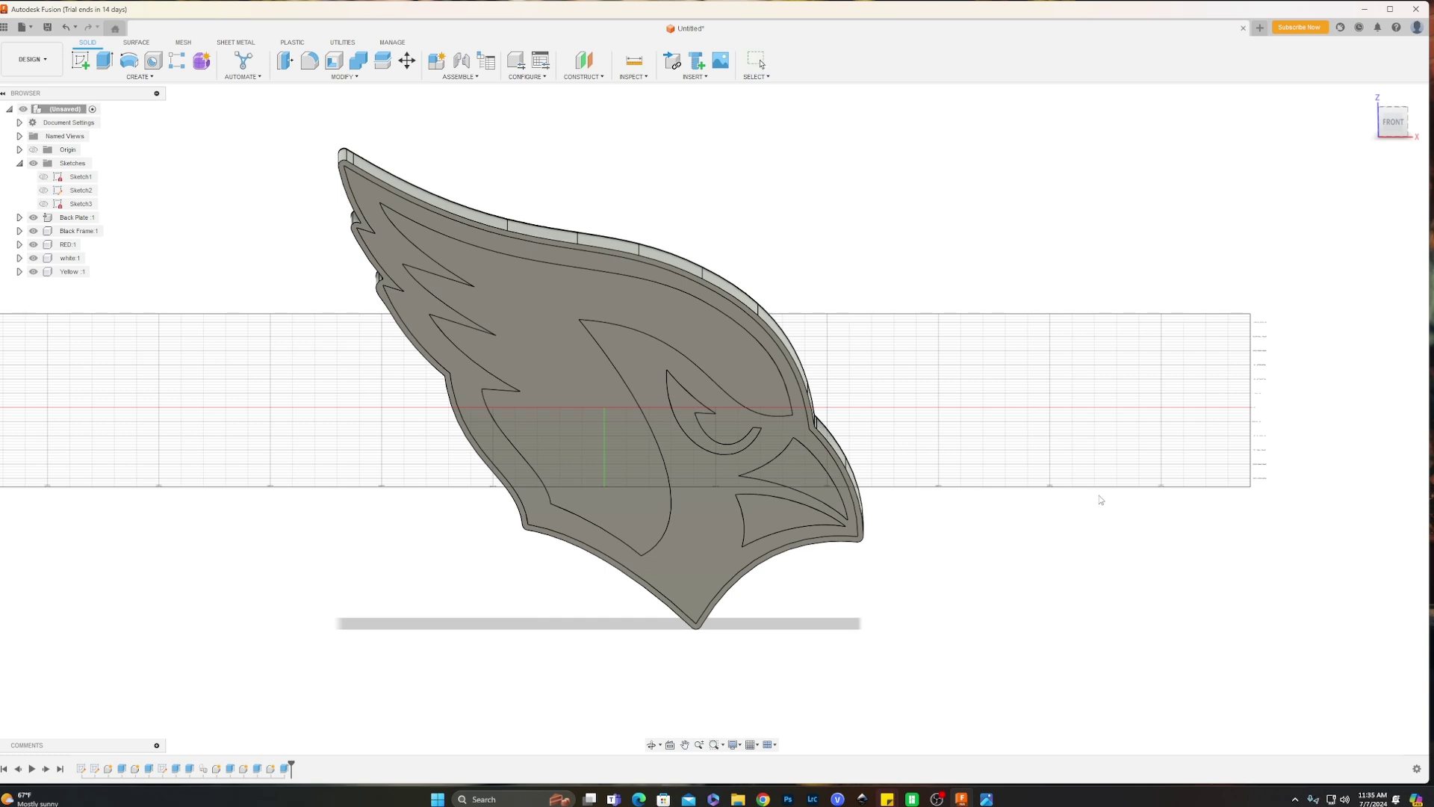
# Open the appearance settings and bring up the glossy paints in the Fusion Appearances library.
pyautogui.press('a')
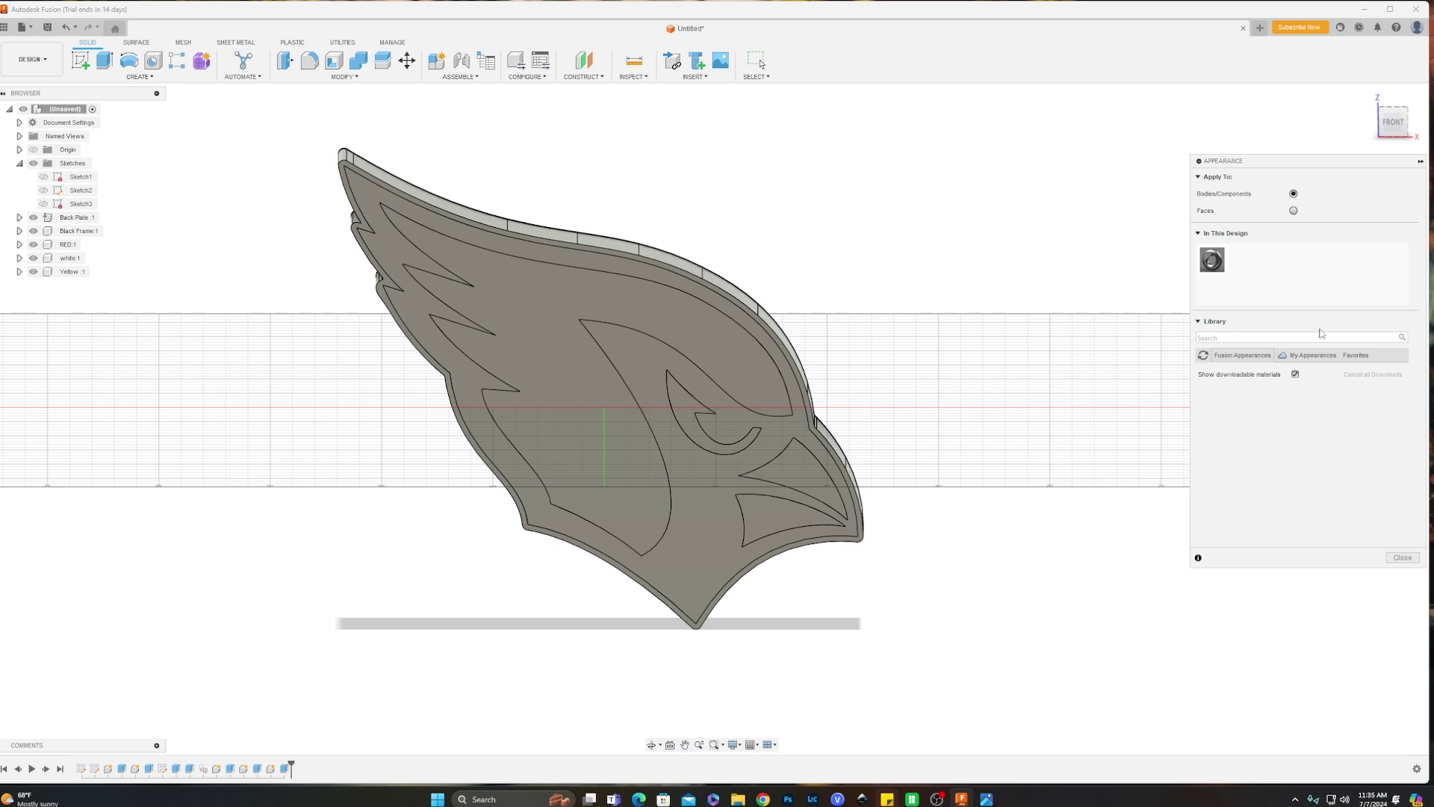
pyautogui.click(1243, 362)
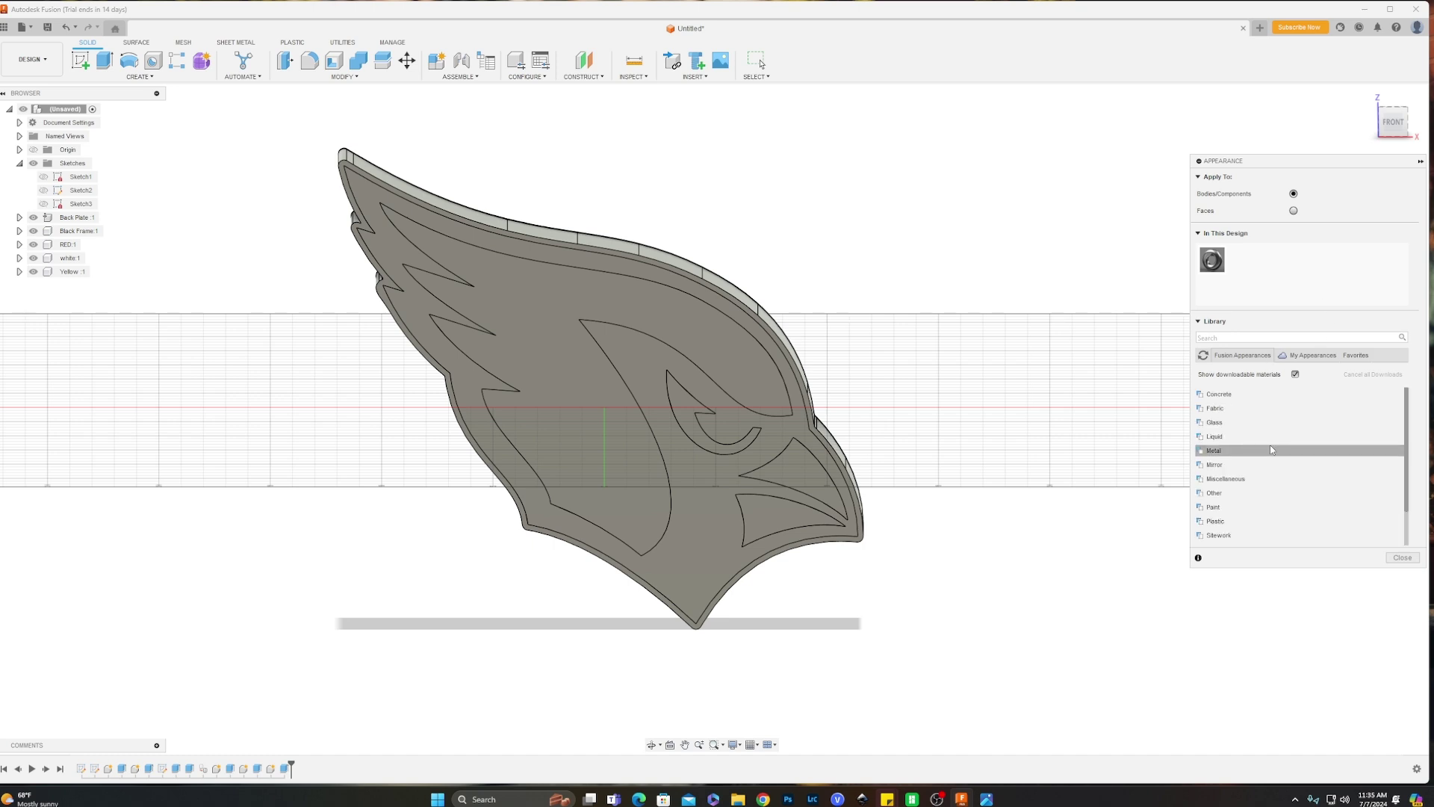
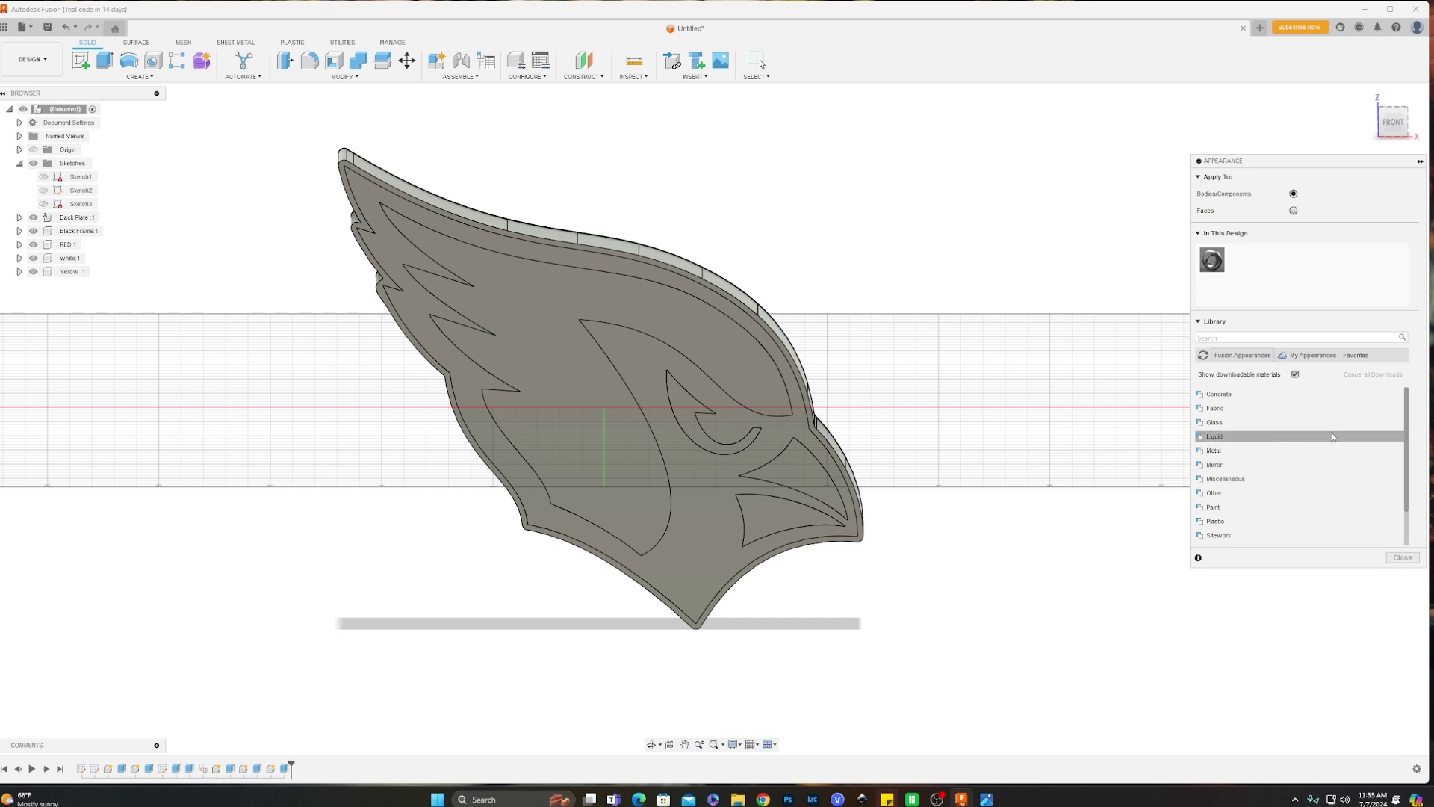
pyautogui.click(1216, 507)
pyautogui.scroll(-1, 1268, 496)
pyautogui.click(1233, 483)
pyautogui.scroll(-1, 1245, 486)
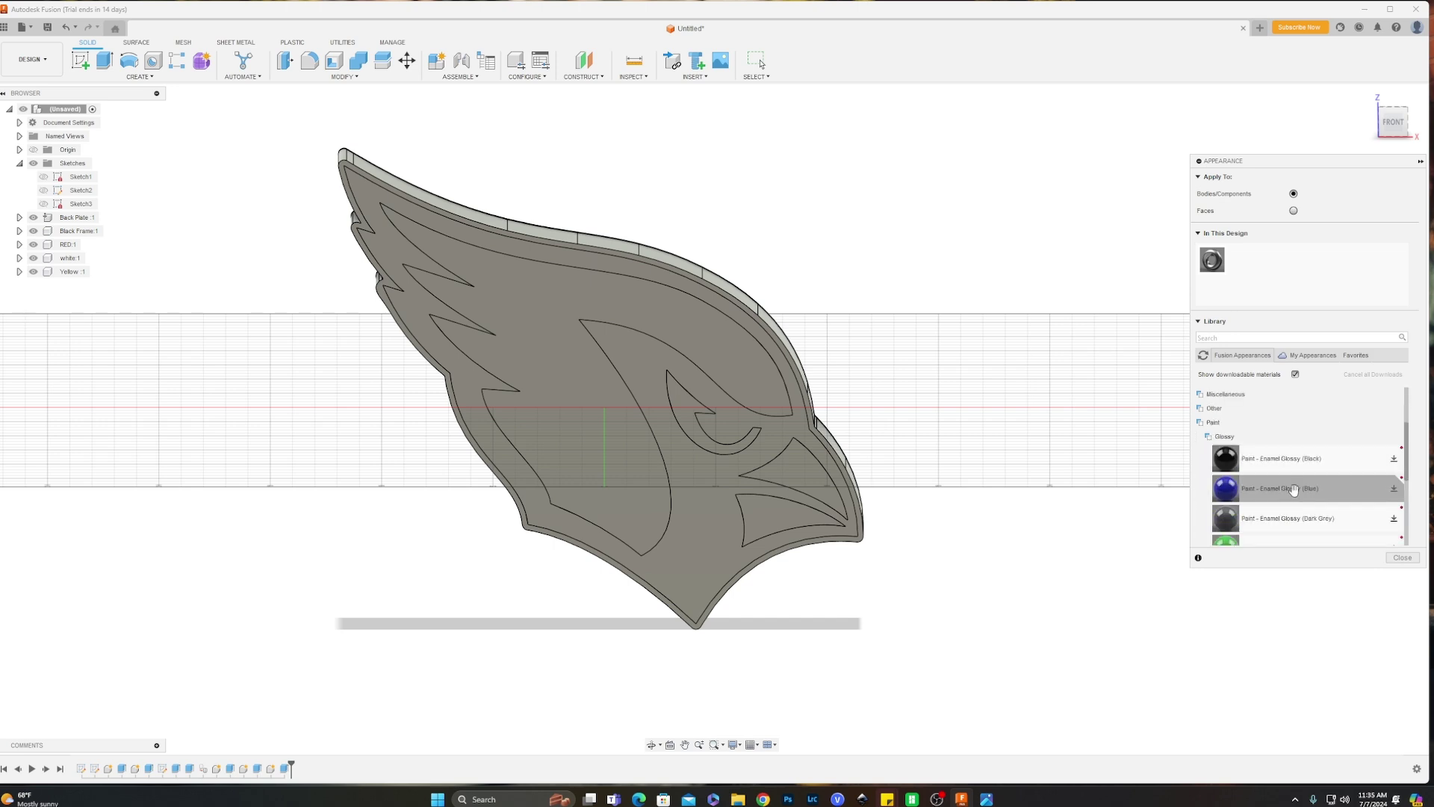
# Add Paint - Enamel Glossy (Black) to the design's appearances and duplicate it three times.
pyautogui.rightClick(1248, 272)
pyautogui.click(1286, 292)
pyautogui.rightClick(1274, 261)
pyautogui.click(1316, 284)
pyautogui.rightClick(1301, 261)
pyautogui.click(1335, 281)
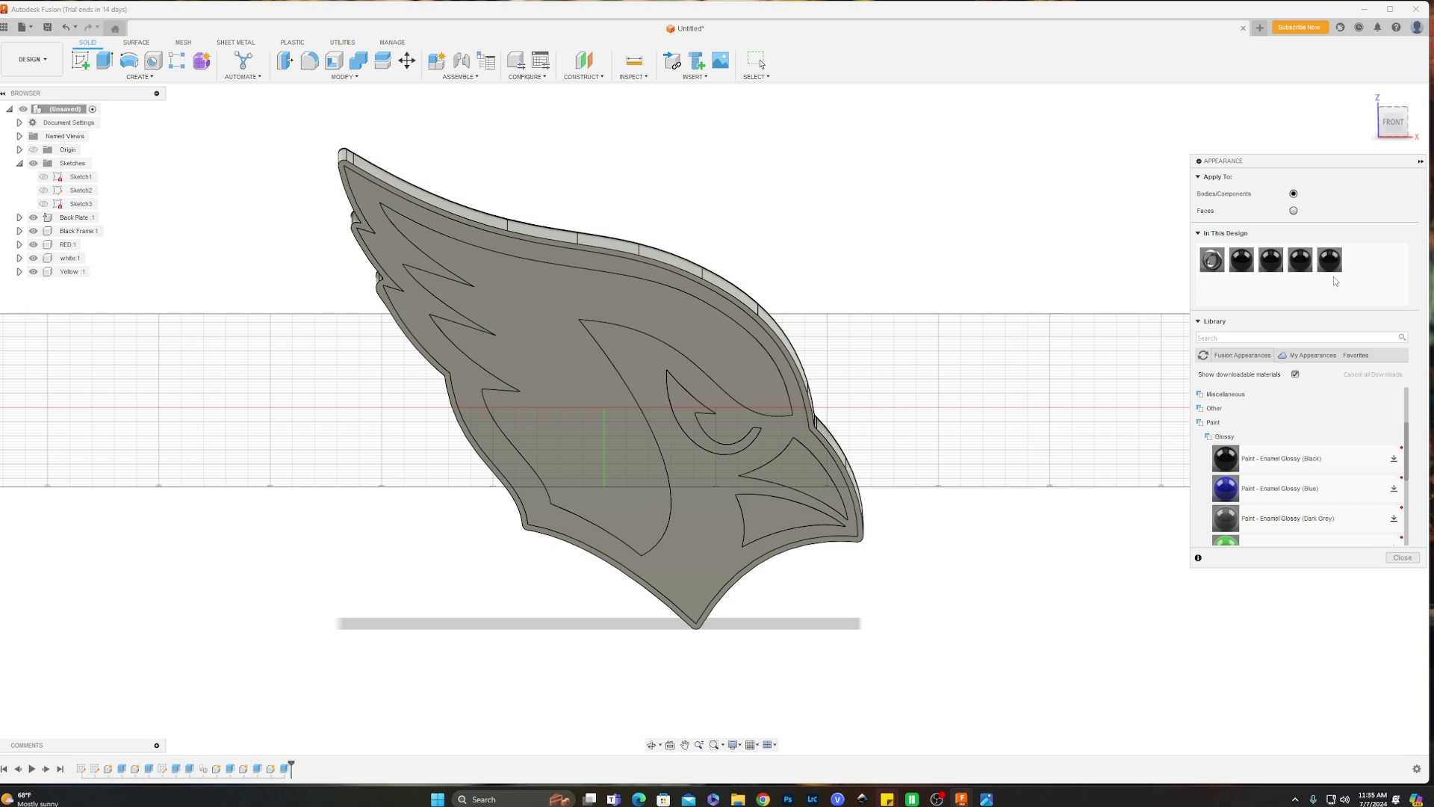
# Apply the original glossy black enamel paint to the Black Frame component.
pyautogui.moveTo(1242, 263); pyautogui.dragTo(819, 257)
pyautogui.moveTo(95, 244); pyautogui.dragTo(96, 245)
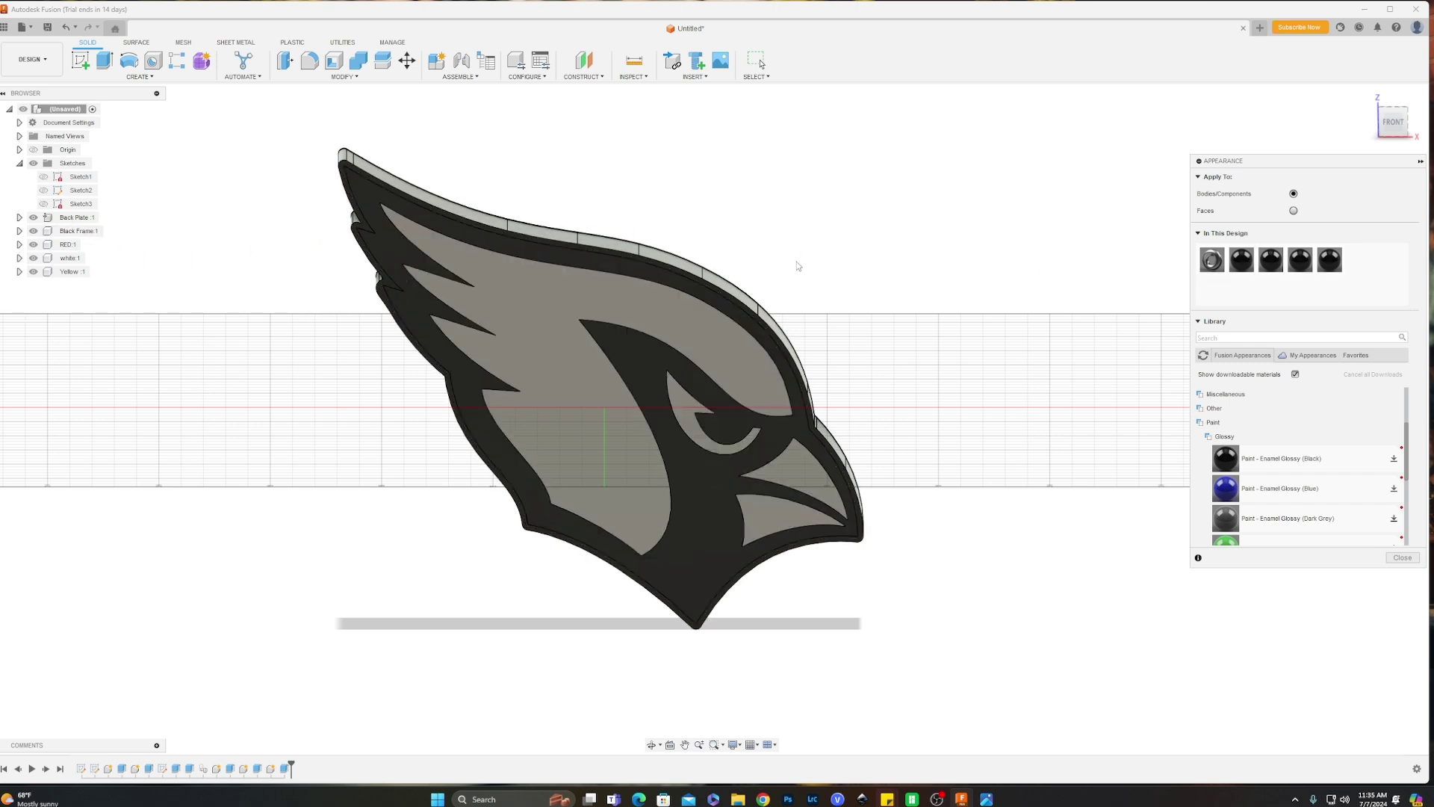
pyautogui.moveTo(986, 322)
pyautogui.keyDown('shift'); pyautogui.mouseDown(button='middle')
pyautogui.moveTo(896, 320)
pyautogui.moveTo(864, 269)
pyautogui.moveTo(1076, 315)
pyautogui.moveTo(989, 306)
pyautogui.mouseUp(button='middle'); pyautogui.keyUp('shift')
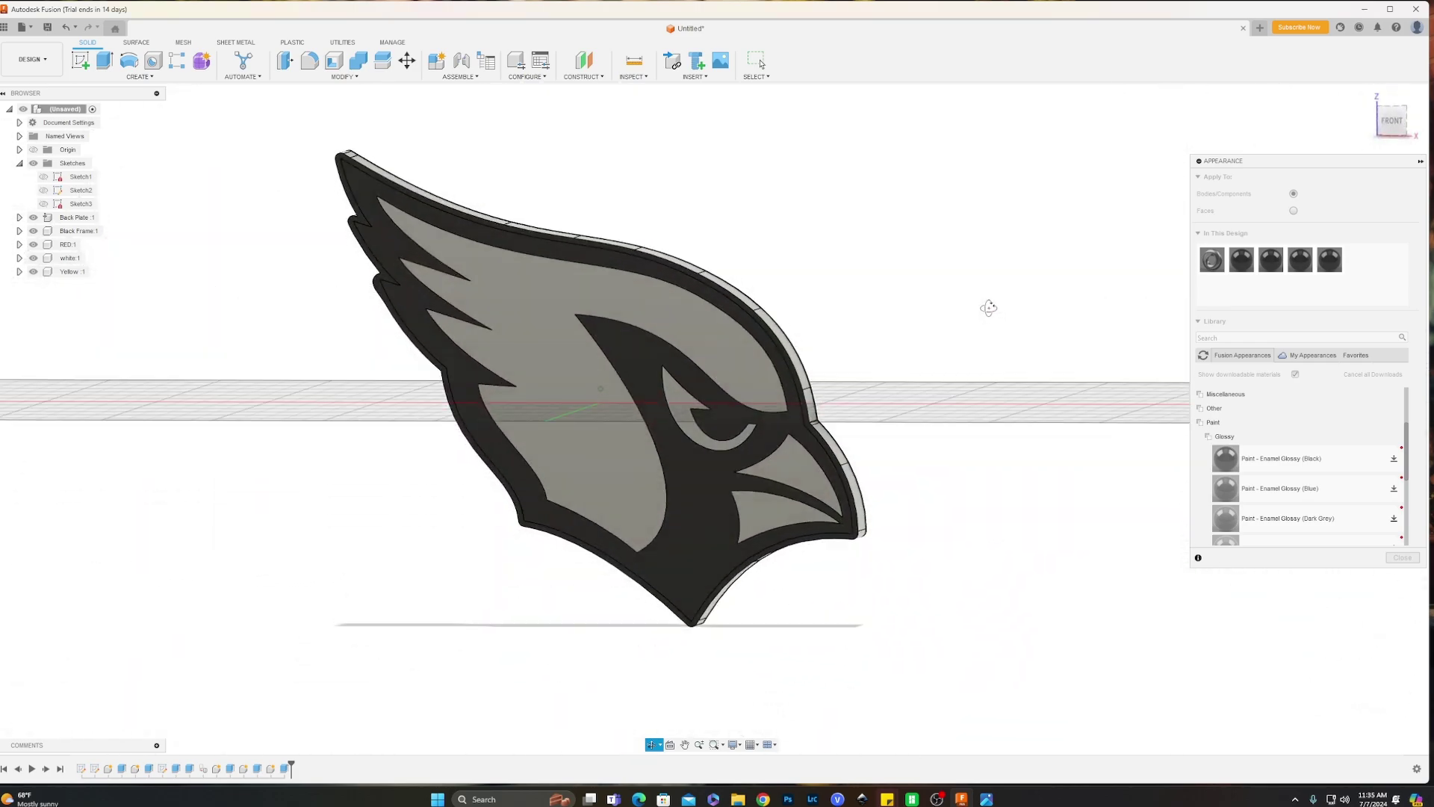
# Recolor the first black paint duplicate to red and apply it to the RED component.
pyautogui.rightClick(1274, 266)
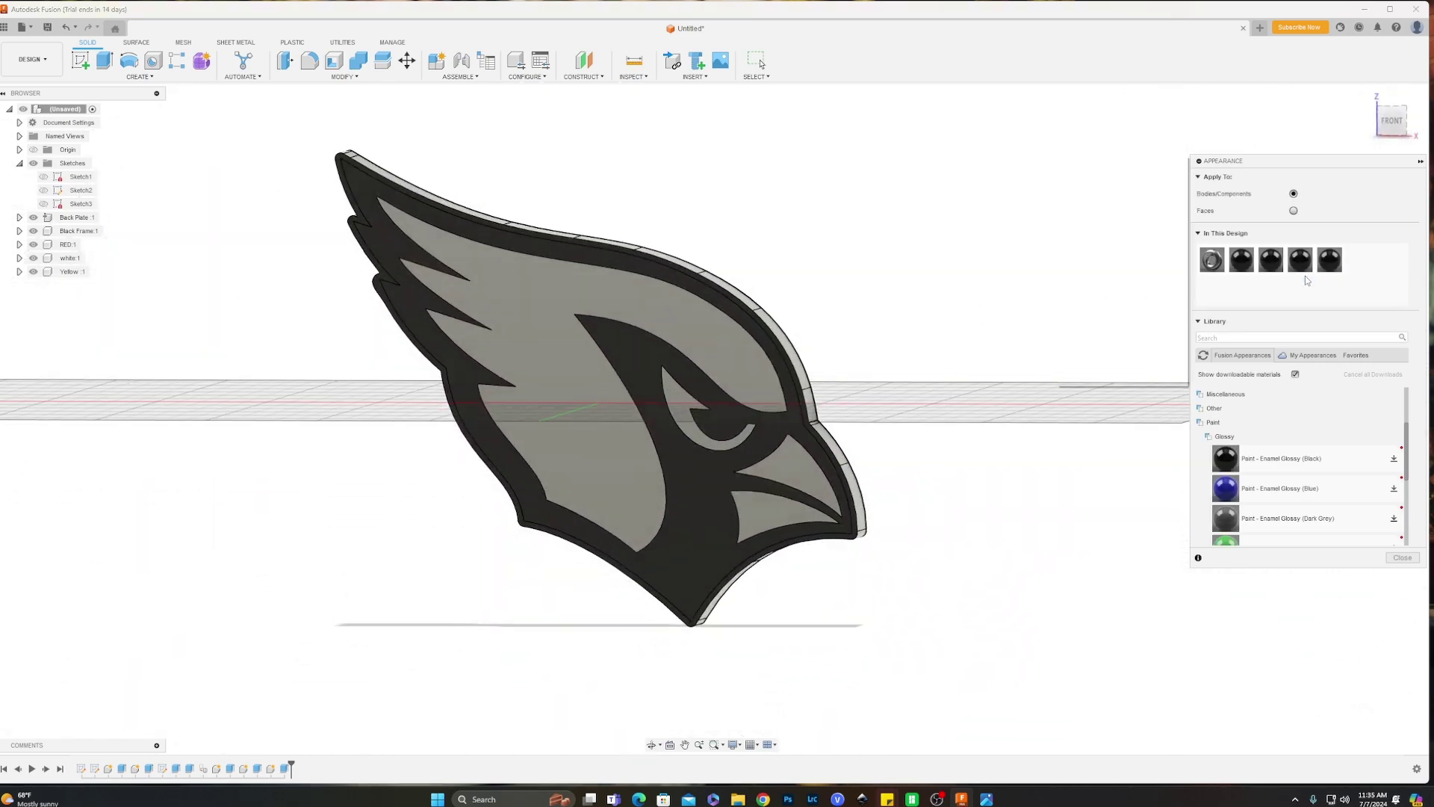
pyautogui.click(1300, 275)
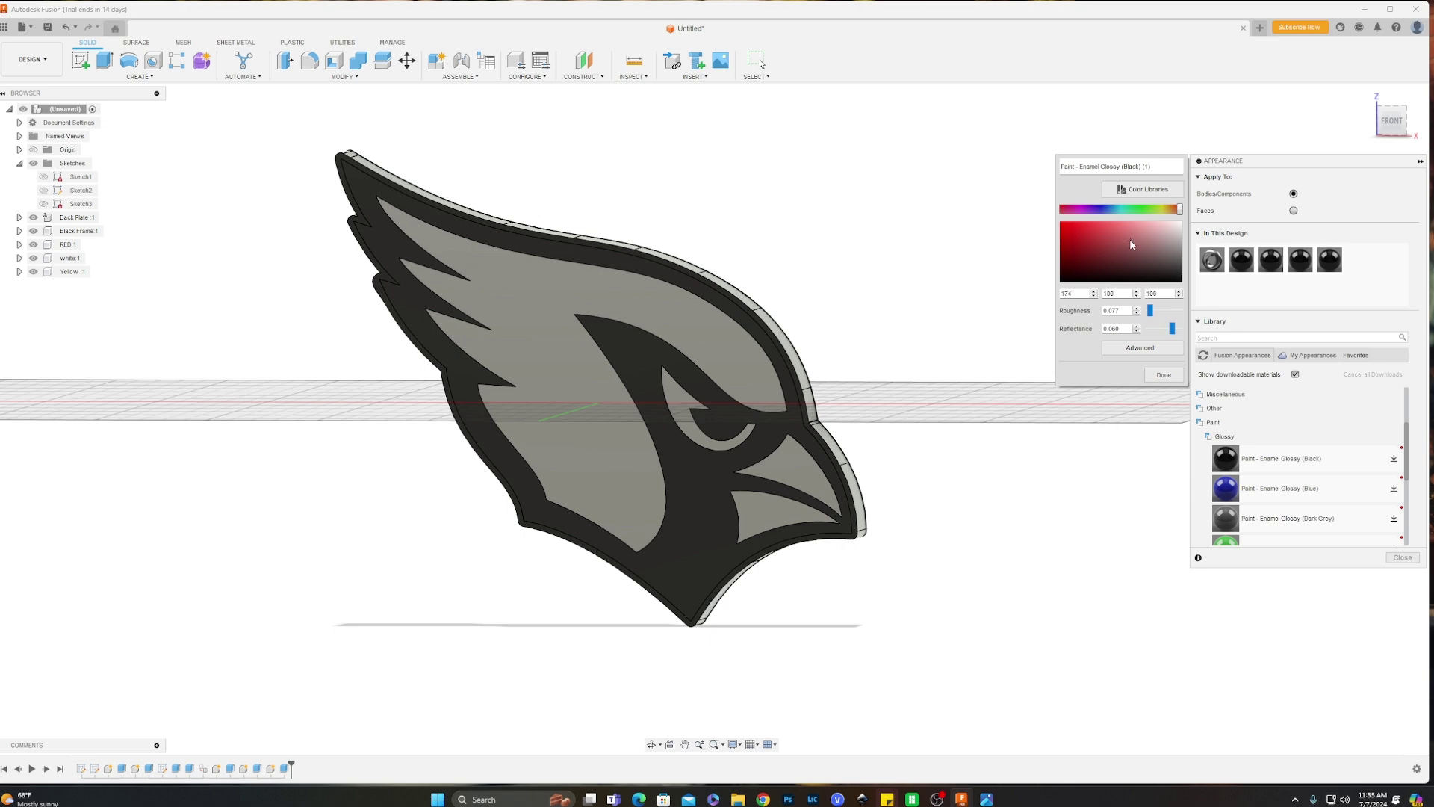
pyautogui.click(1163, 375)
pyautogui.moveTo(1270, 259); pyautogui.dragTo(70, 256)
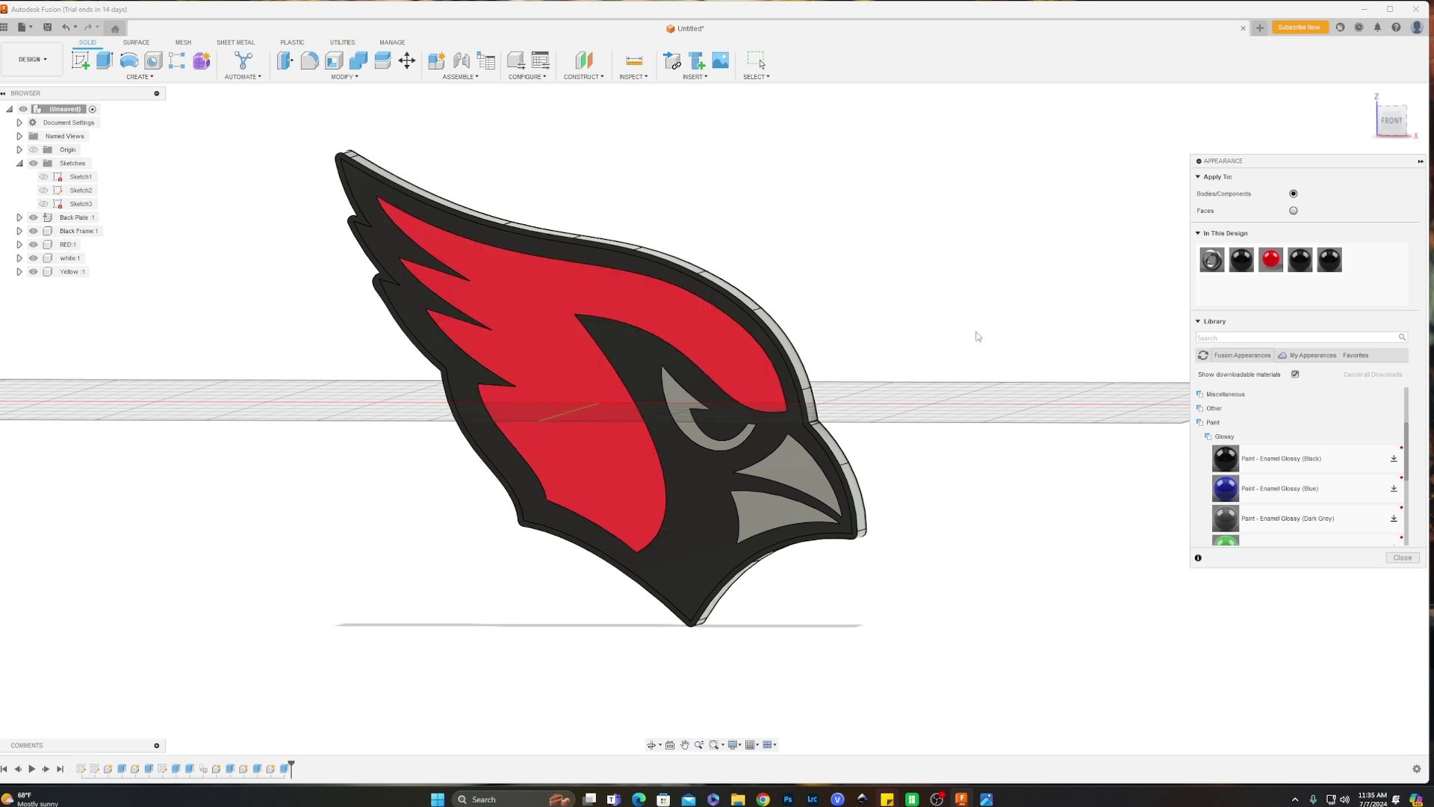
# Recolor the second black paint duplicate to white and apply it to the white eye component.
pyautogui.rightClick(1290, 261)
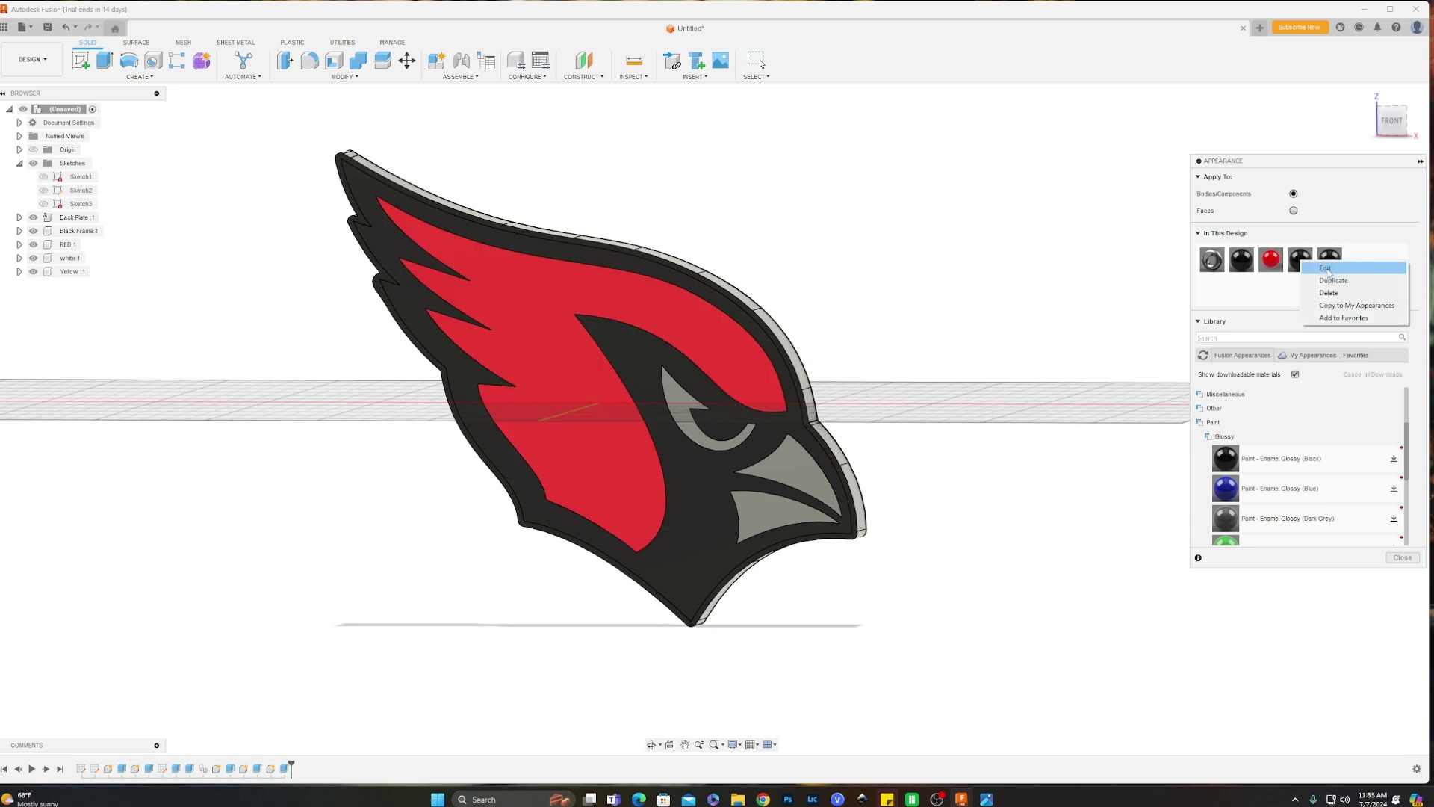
pyautogui.click(1329, 273)
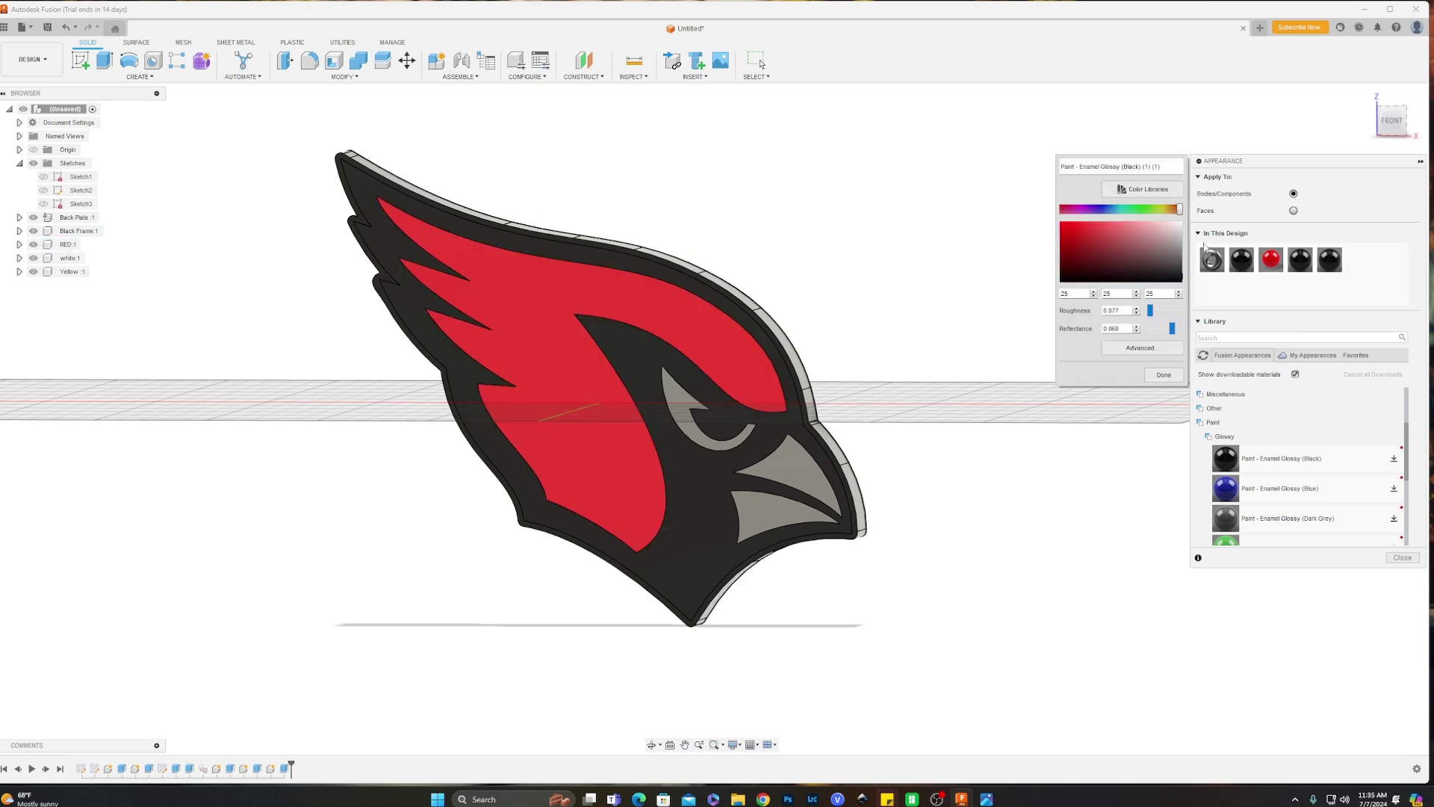
pyautogui.click(1164, 375)
pyautogui.moveTo(1299, 259); pyautogui.dragTo(71, 259)
# Recolor the last black paint duplicate to yellow and apply it to the Yellow beak component.
pyautogui.rightClick(1331, 266)
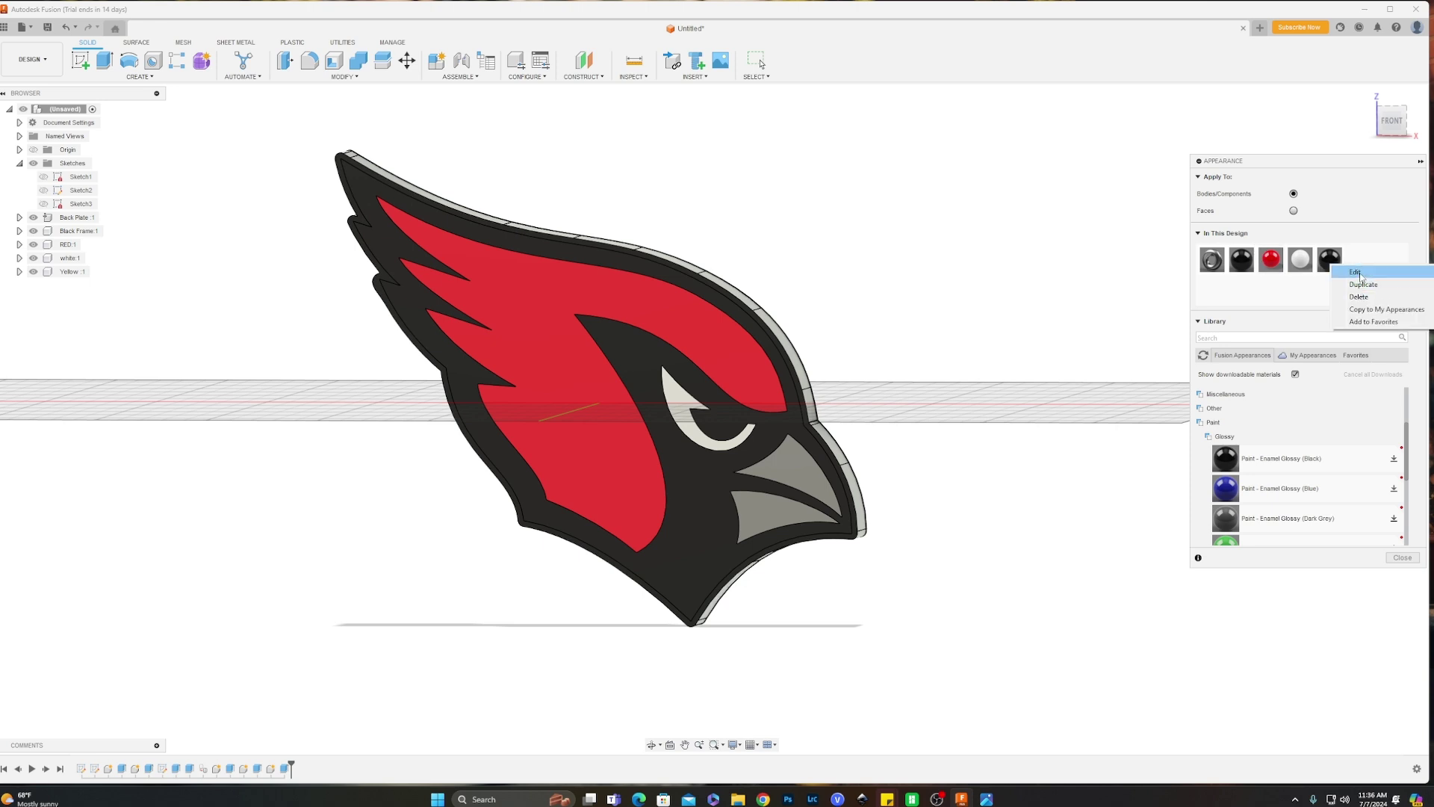
pyautogui.click(1359, 272)
pyautogui.moveTo(1180, 212); pyautogui.dragTo(1165, 216)
pyautogui.click(1166, 375)
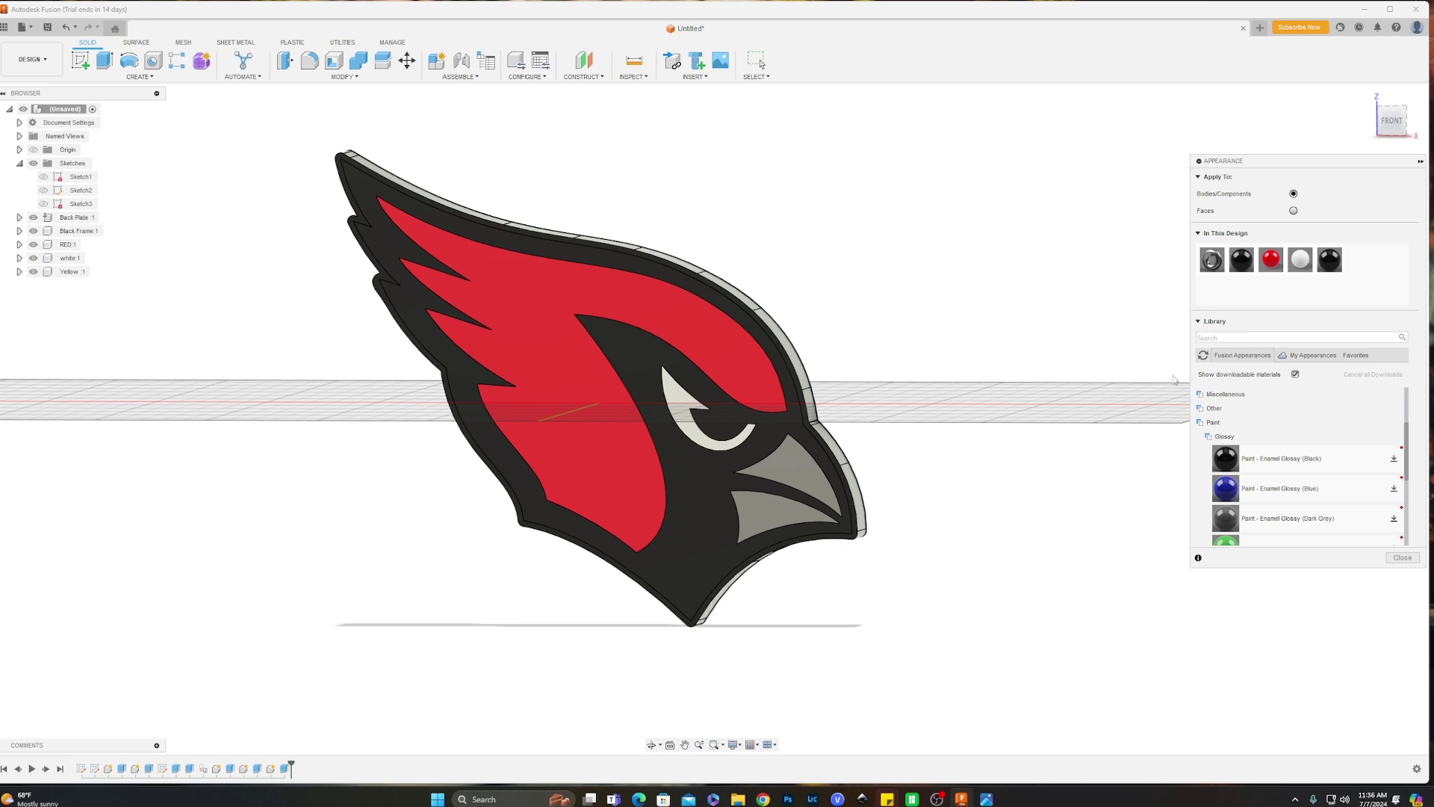
pyautogui.moveTo(1340, 269); pyautogui.dragTo(73, 272)
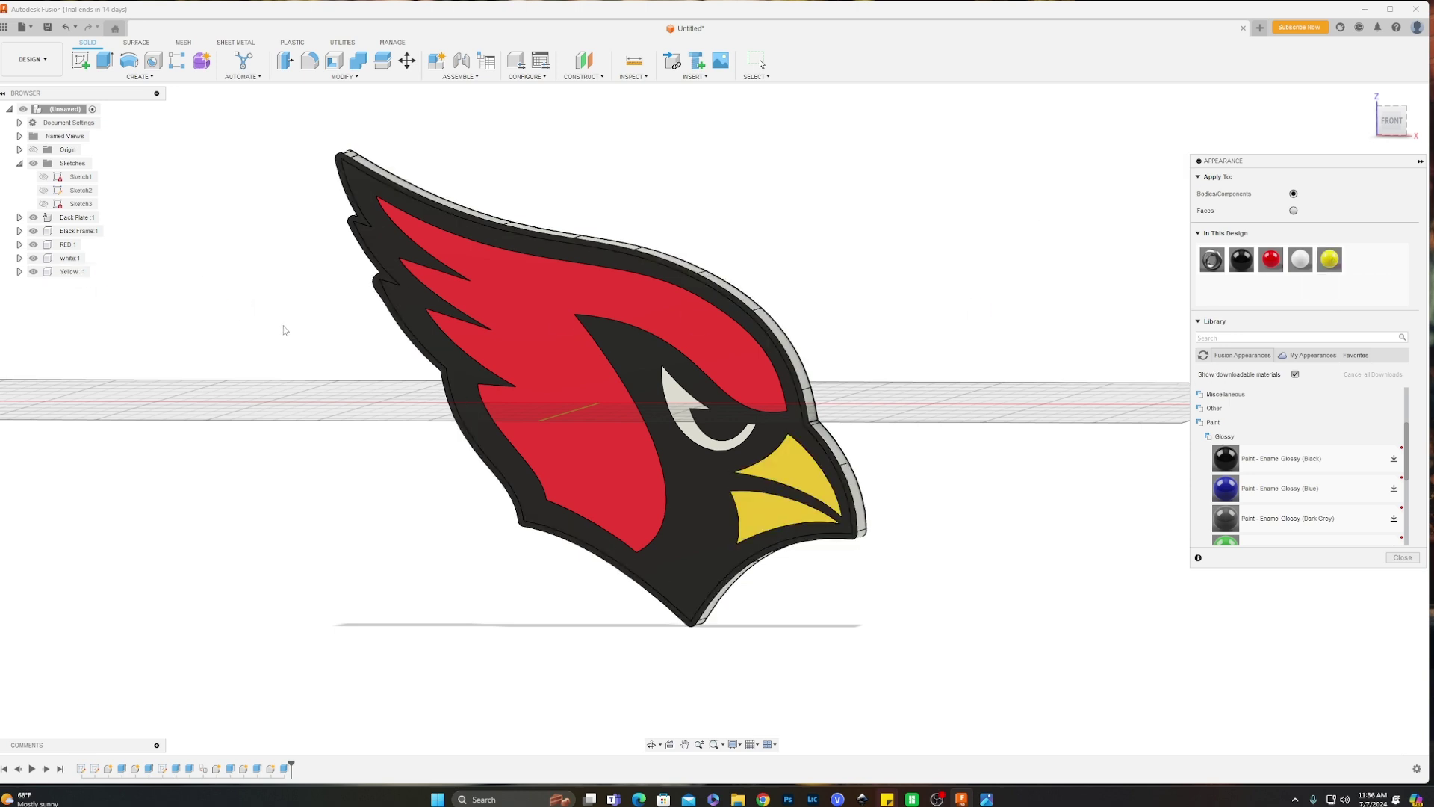
pyautogui.click(1402, 557)
# Switch to the Render workspace and rotate the scene environment to about 69 degrees for brighter lighting on the logo.
pyautogui.moveTo(880, 361)
pyautogui.keyDown('shift'); pyautogui.mouseDown(button='middle')
pyautogui.moveTo(1058, 333)
pyautogui.moveTo(1015, 381)
pyautogui.moveTo(705, 363)
pyautogui.moveTo(976, 336)
pyautogui.moveTo(930, 363)
pyautogui.moveTo(919, 333)
pyautogui.moveTo(800, 356)
pyautogui.moveTo(933, 346)
pyautogui.moveTo(948, 359)
pyautogui.moveTo(971, 349)
pyautogui.moveTo(760, 357)
pyautogui.moveTo(979, 339)
pyautogui.moveTo(944, 285)
pyautogui.moveTo(835, 377)
pyautogui.moveTo(1052, 354)
pyautogui.moveTo(832, 327)
pyautogui.moveTo(941, 352)
pyautogui.moveTo(903, 357)
pyautogui.mouseUp(button='middle'); pyautogui.keyUp('shift')
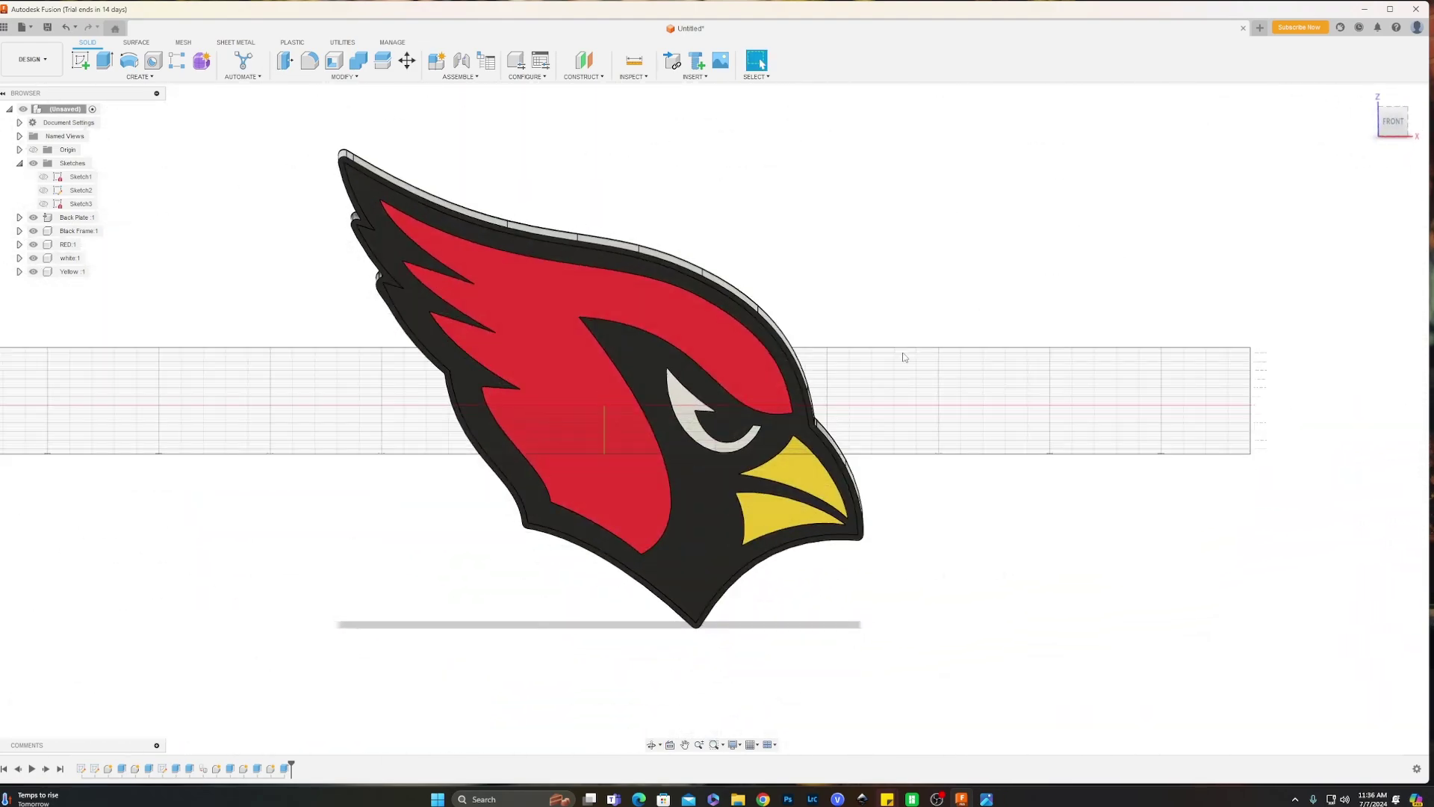
pyautogui.click(31, 59)
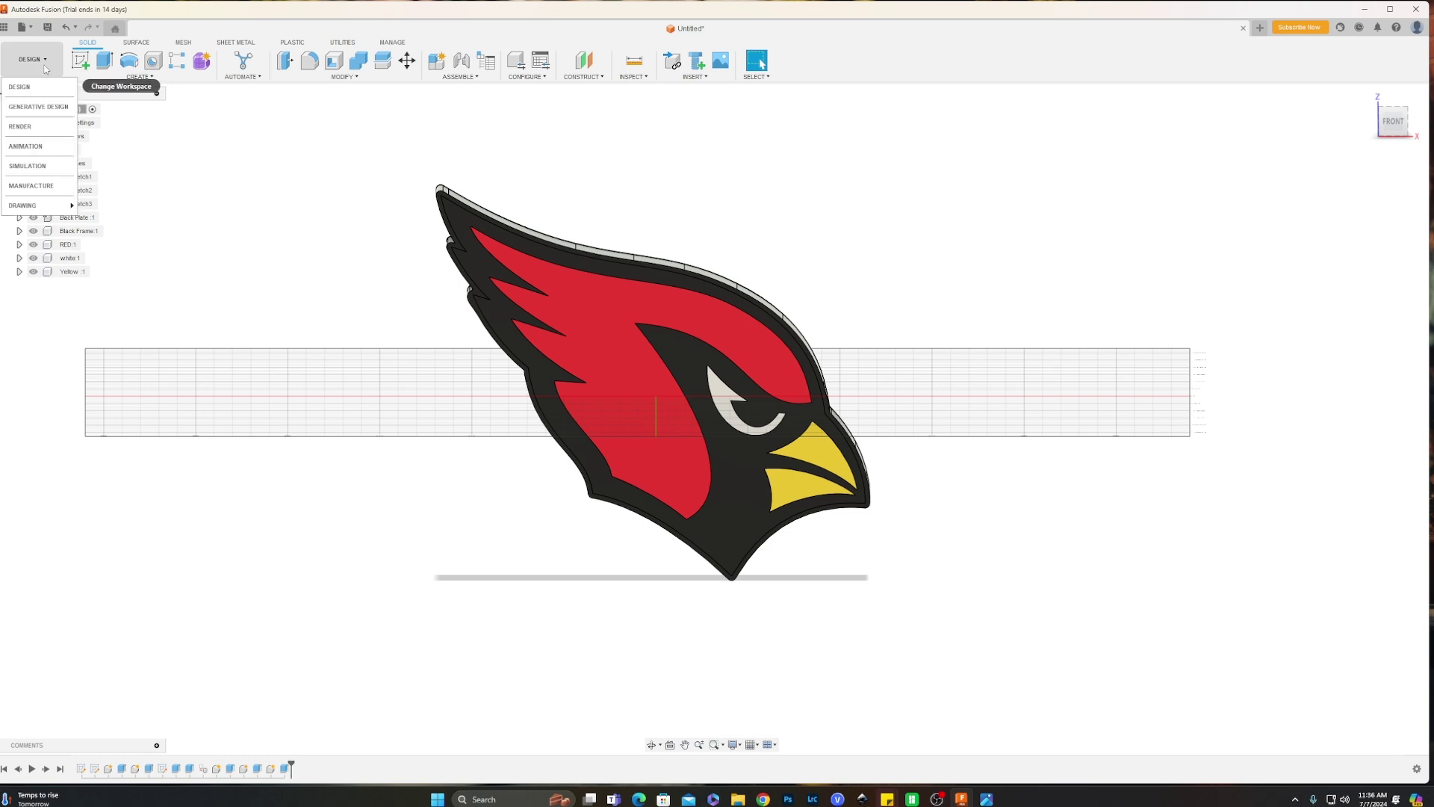
pyautogui.click(21, 126)
pyautogui.scroll(3, 963, 386)
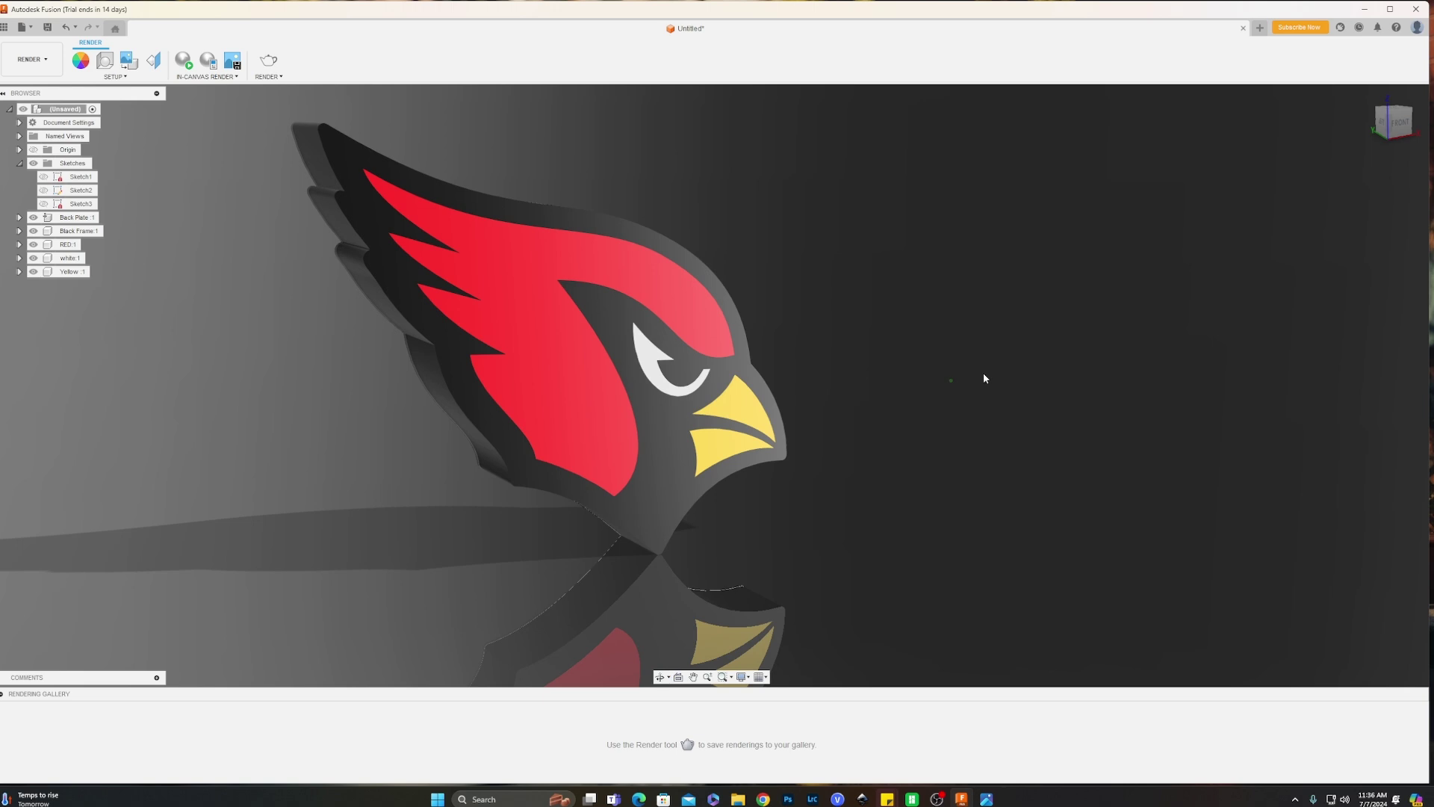
pyautogui.click(105, 59)
pyautogui.click(1340, 243)
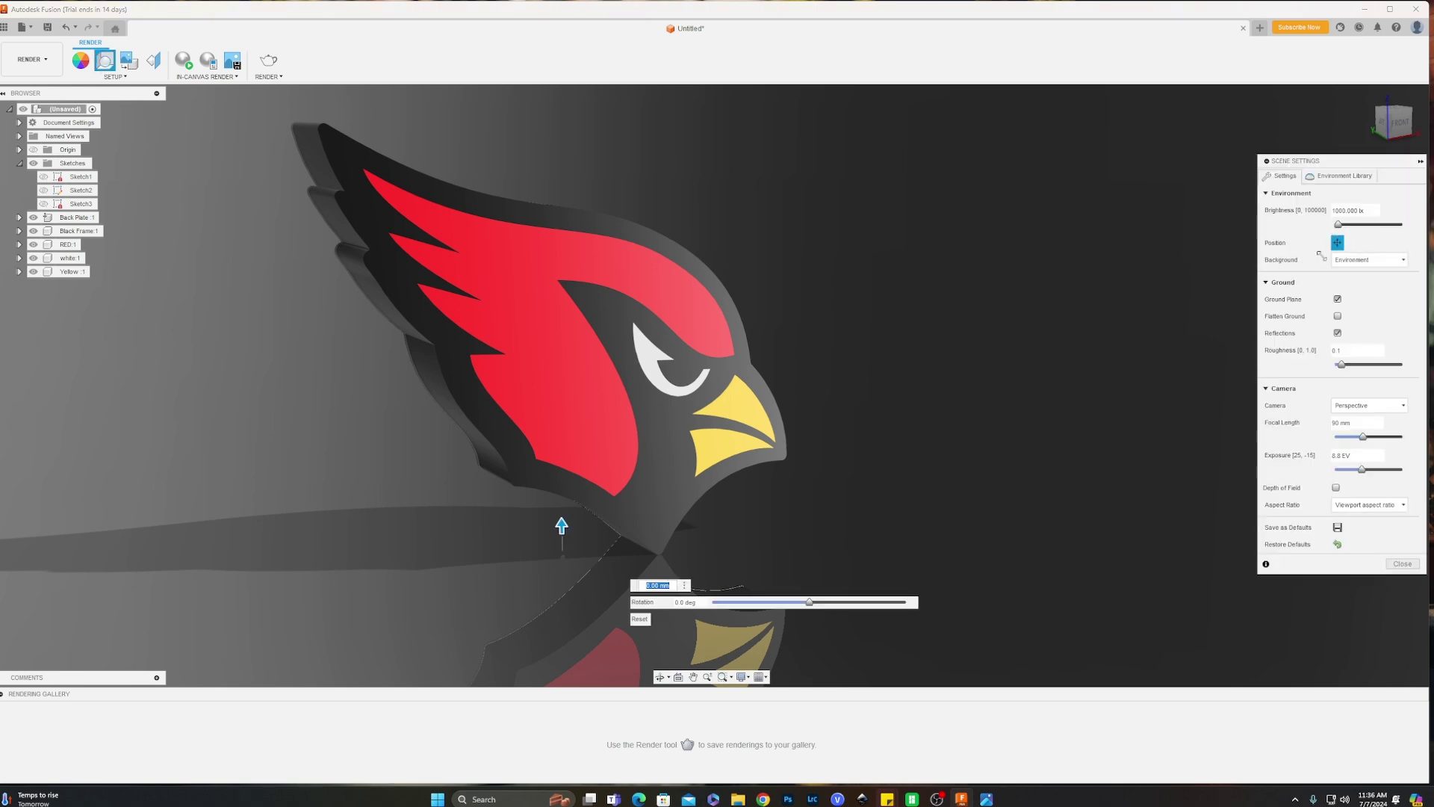
pyautogui.click(845, 602)
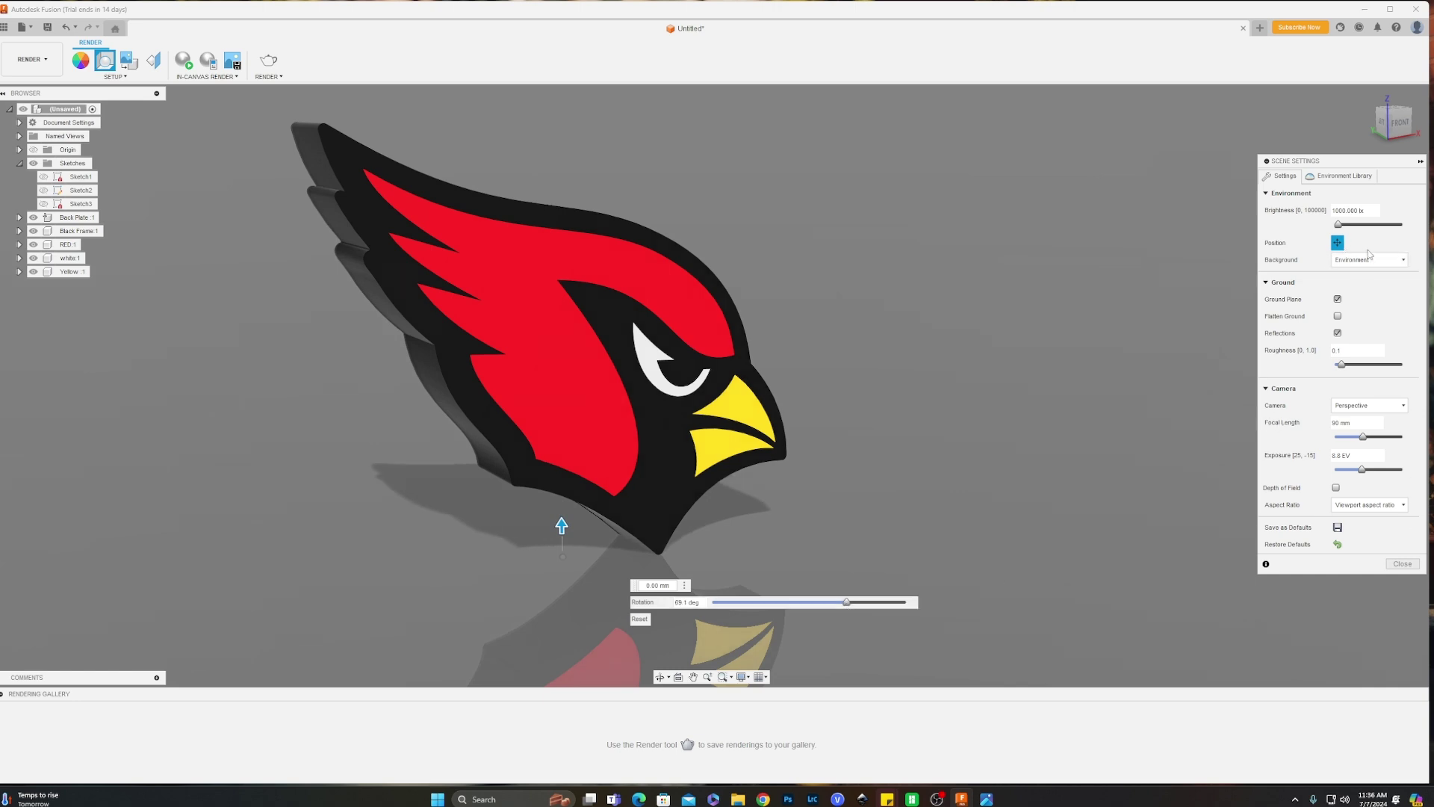
pyautogui.click(1337, 243)
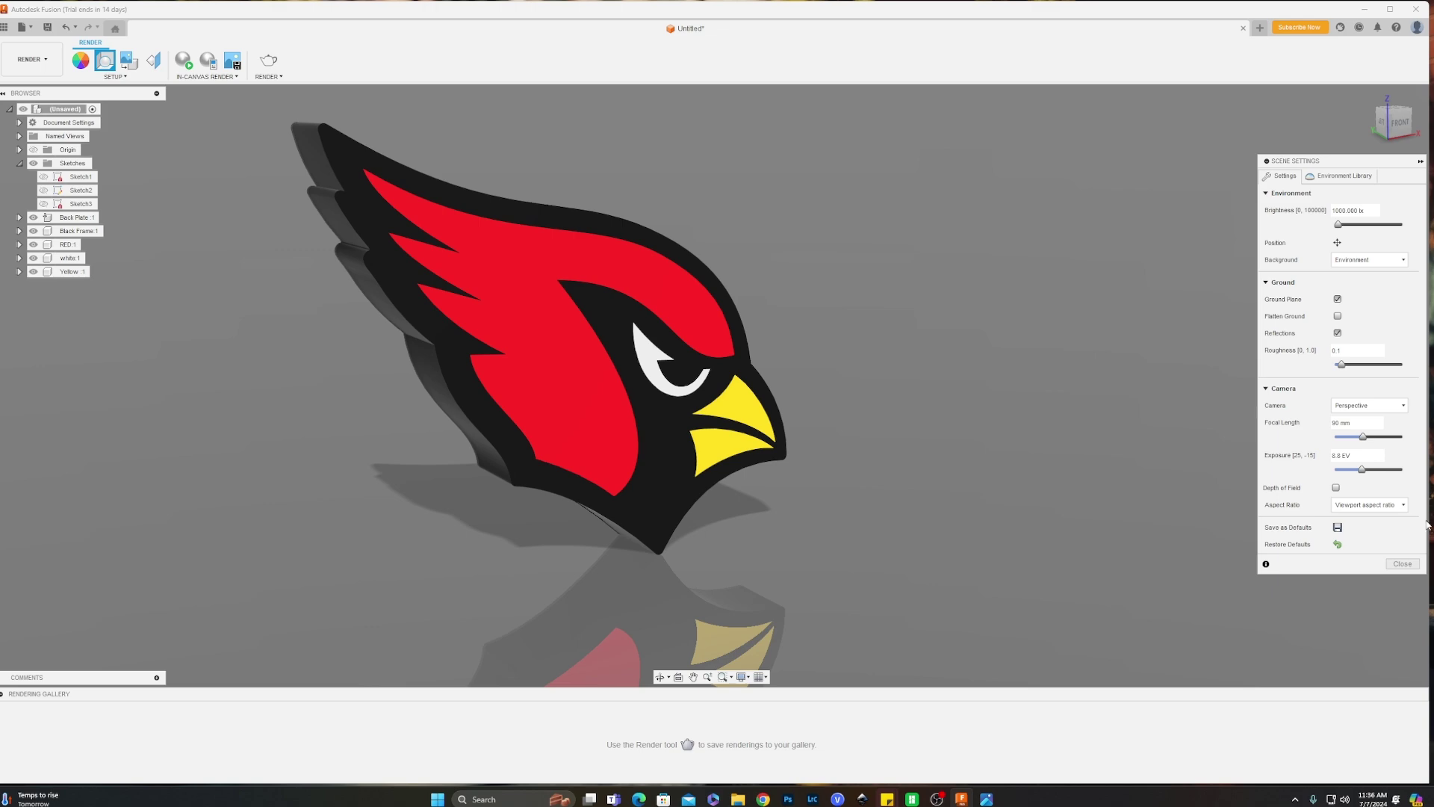
pyautogui.click(1401, 564)
pyautogui.keyDown('shift'); pyautogui.moveTo(1033, 342); pyautogui.dragTo(1144, 419, button='middle'); pyautogui.keyUp('shift')
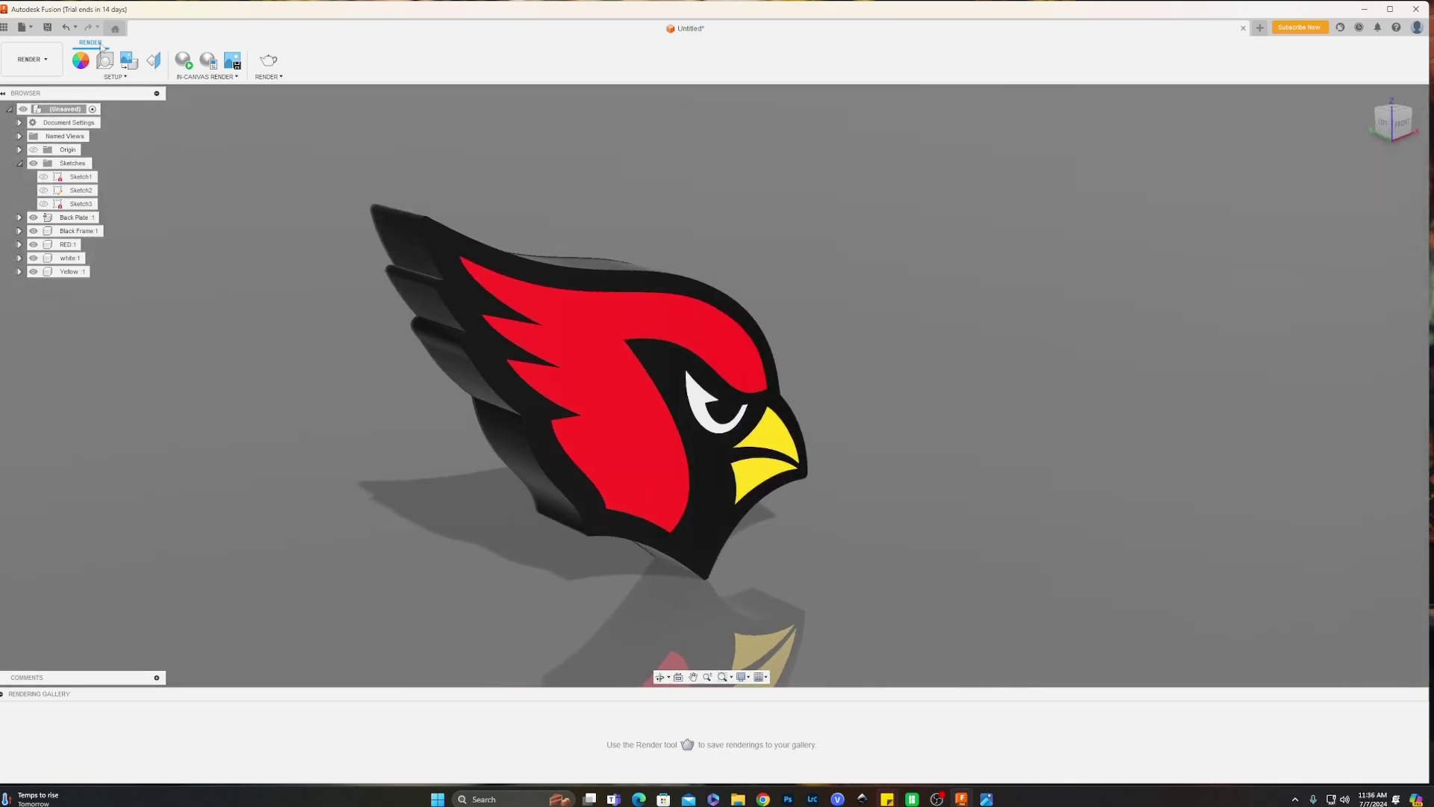
# Return to the Design workspace and hide the Yellow, white, RED and Black Frame components.
pyautogui.click(30, 59)
pyautogui.click(34, 87)
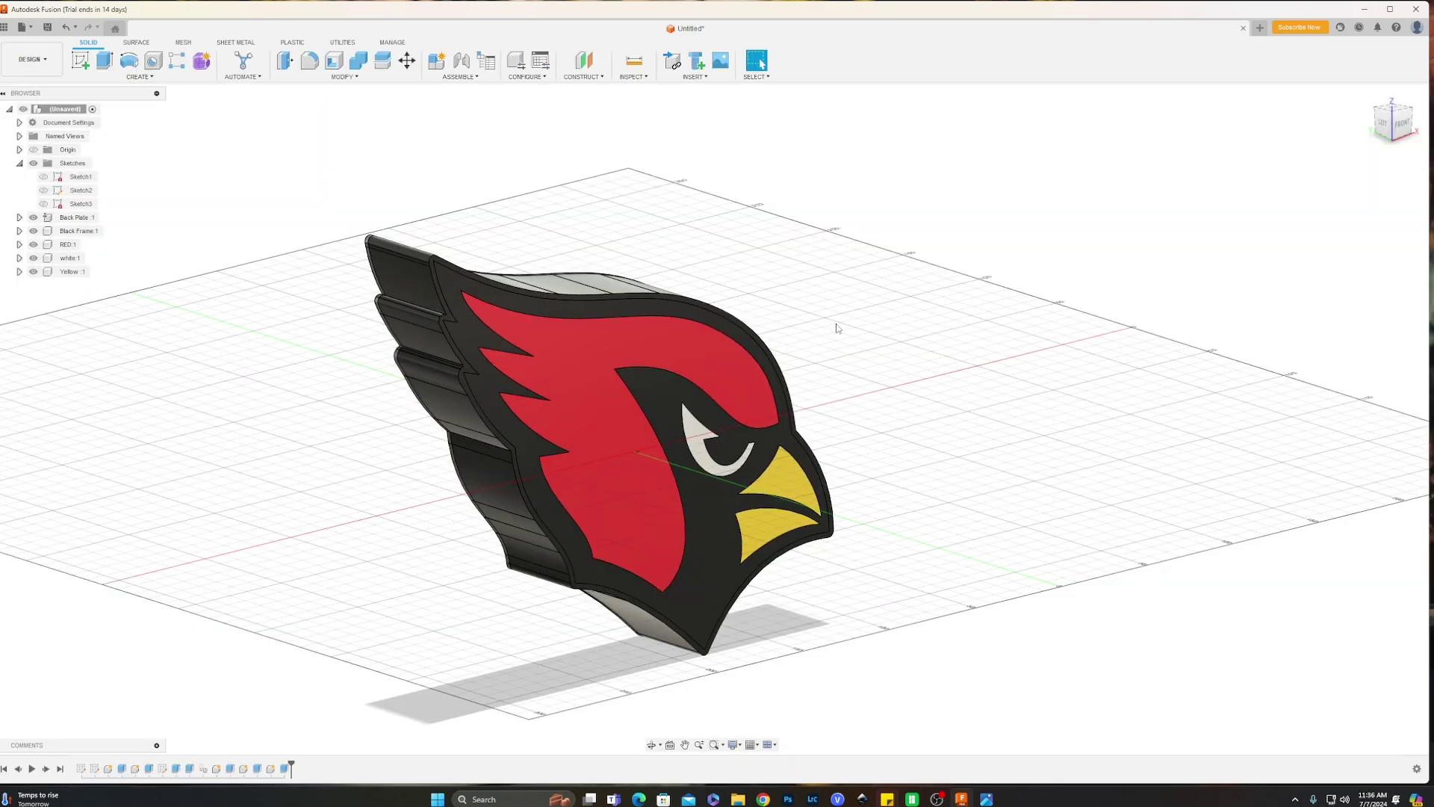
pyautogui.keyDown('shift'); pyautogui.moveTo(912, 316); pyautogui.dragTo(710, 336, button='middle'); pyautogui.keyUp('shift')
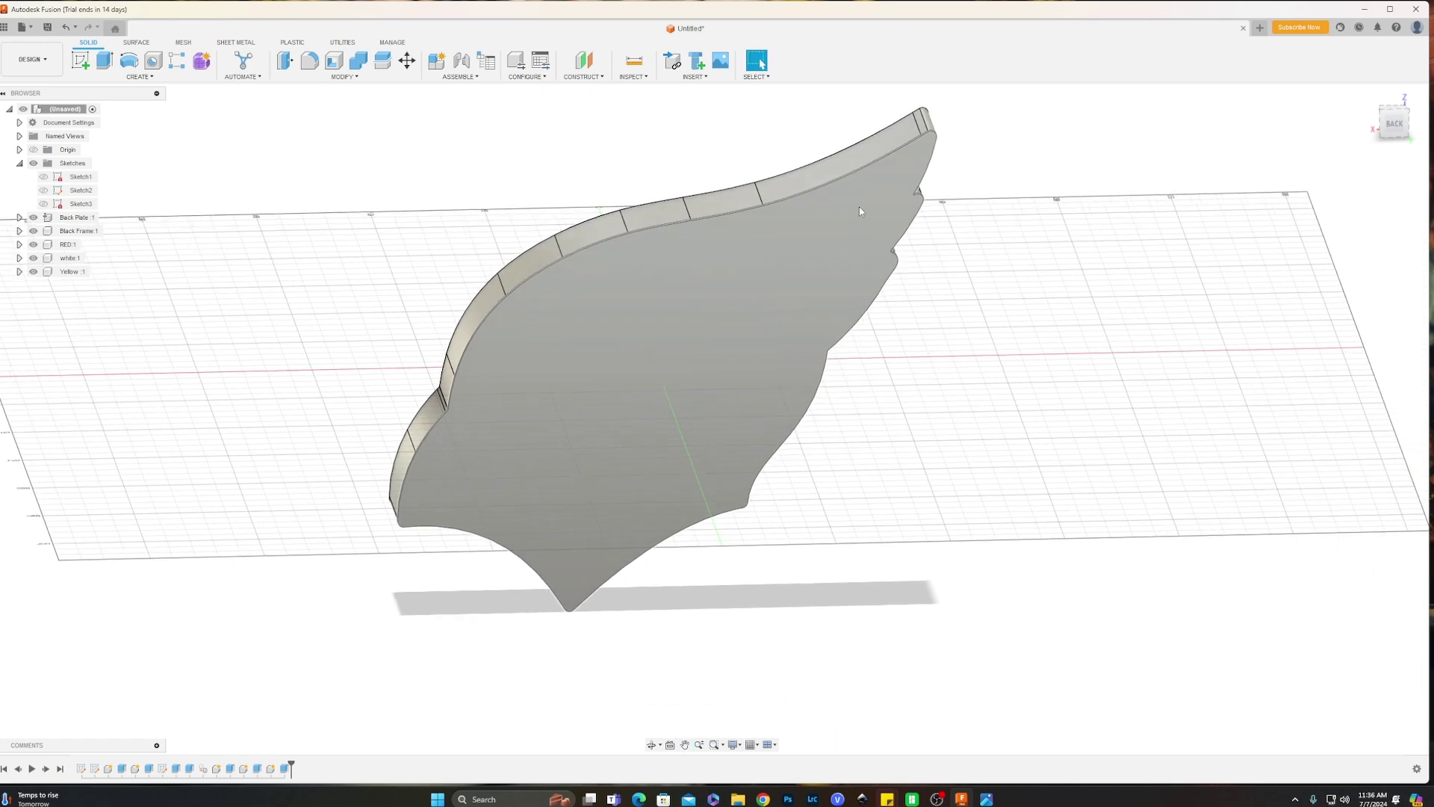
pyautogui.keyDown('shift'); pyautogui.moveTo(994, 365); pyautogui.dragTo(1010, 398, button='middle'); pyautogui.keyUp('shift')
pyautogui.scroll(-2, 984, 391)
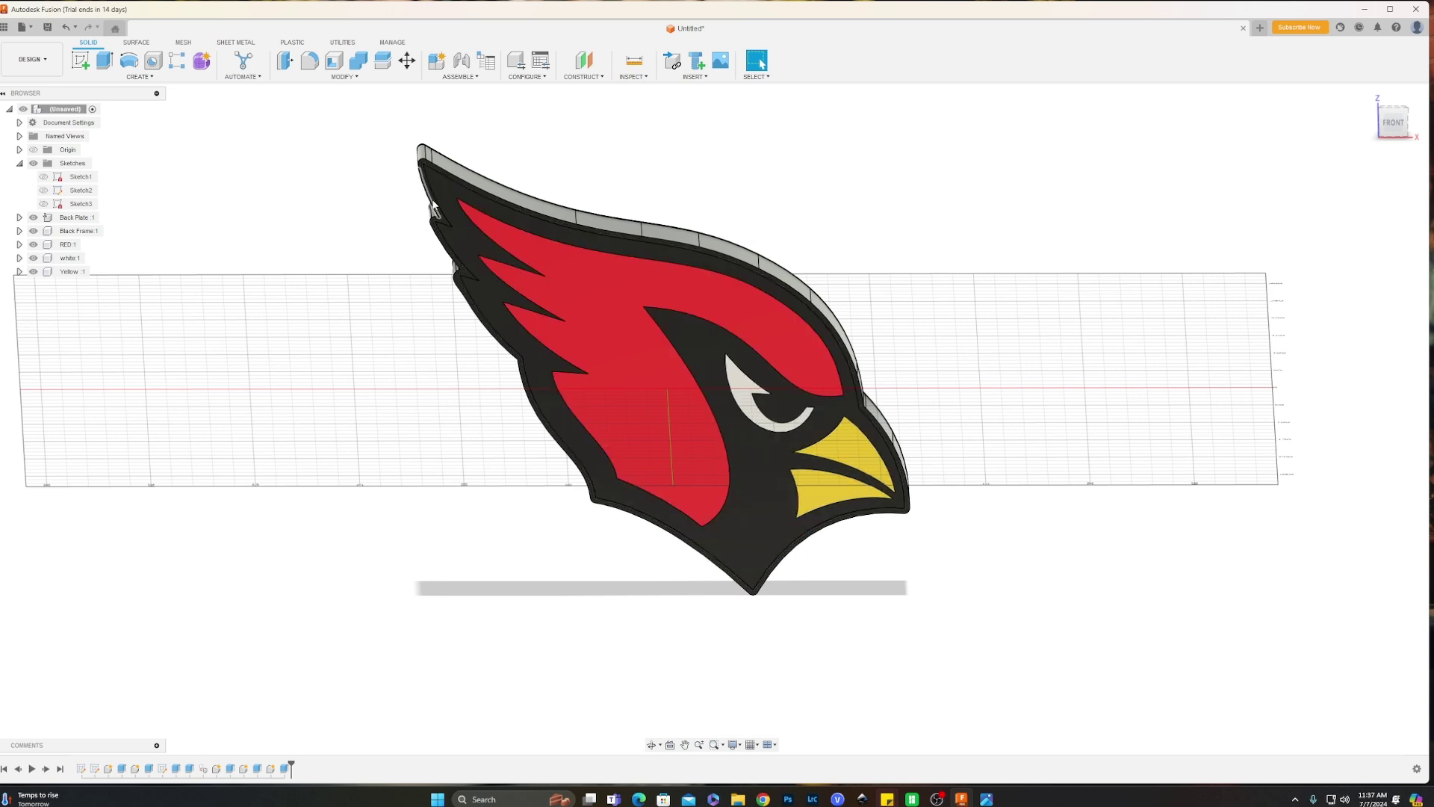
pyautogui.click(33, 271)
pyautogui.click(33, 257)
pyautogui.click(33, 244)
pyautogui.click(33, 231)
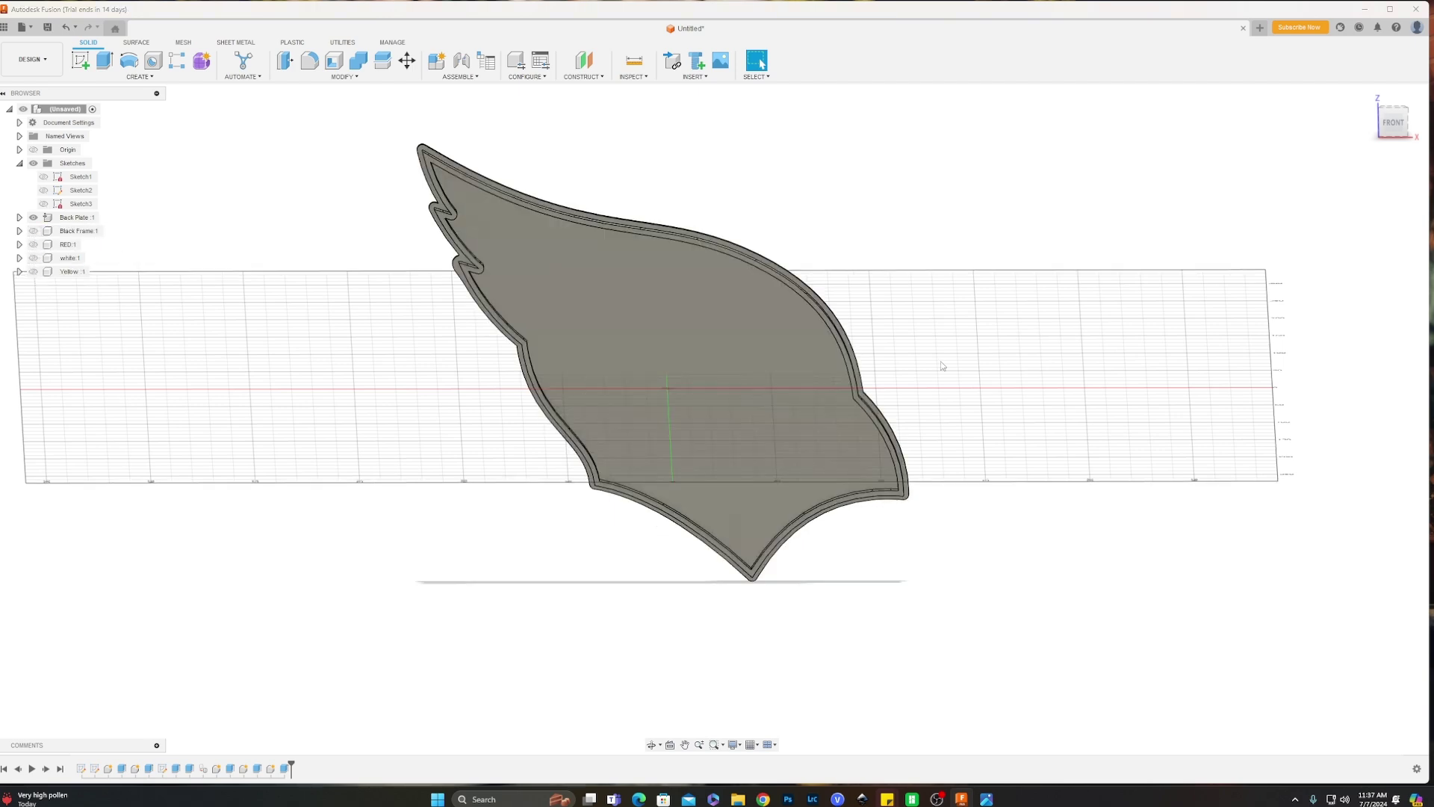
# Sketch a rectangle 14 mm wide and 6 mm high on the Back Plate's recessed front face, near the lower tip.
pyautogui.keyDown('shift'); pyautogui.moveTo(1000, 359); pyautogui.dragTo(1031, 361, button='middle'); pyautogui.keyUp('shift')
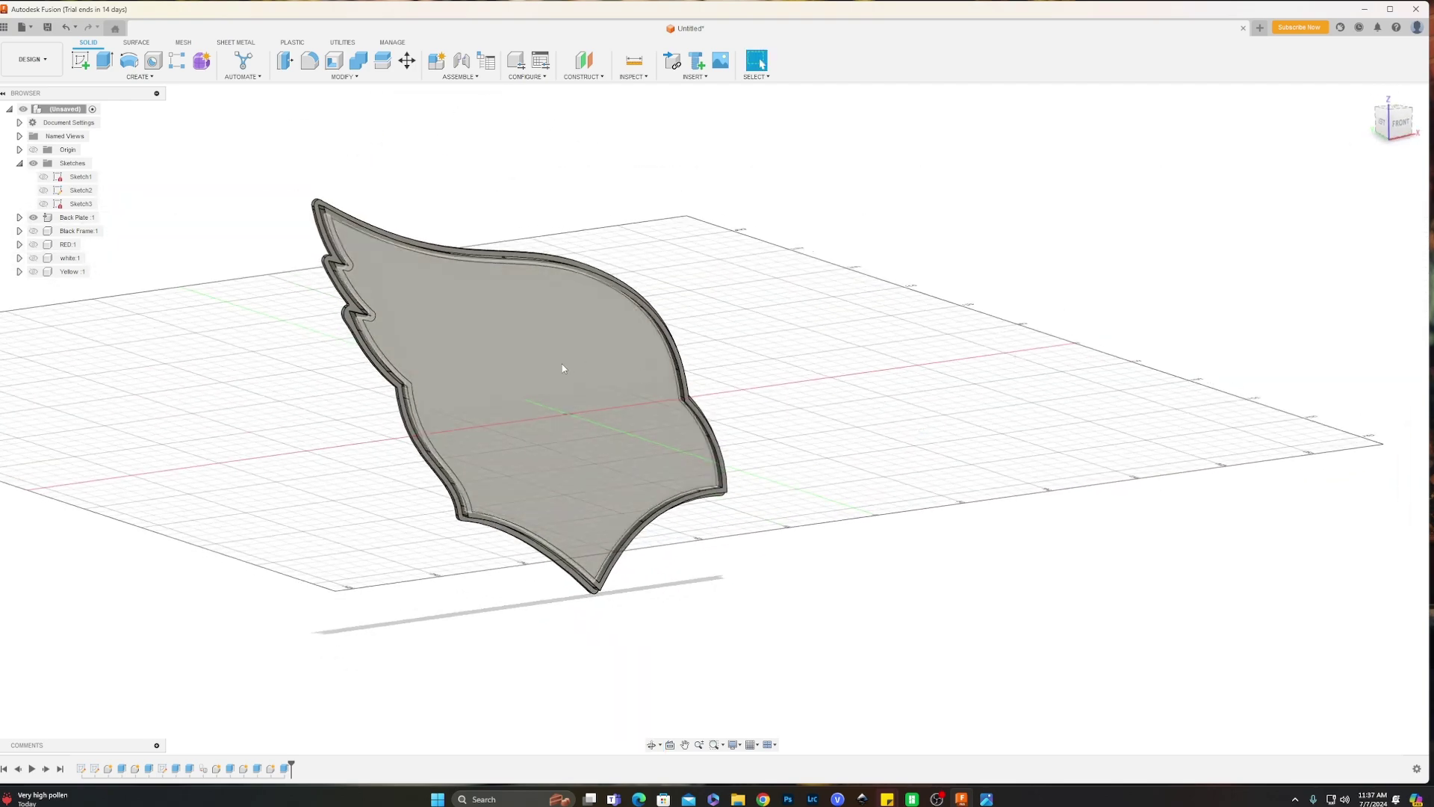
pyautogui.keyDown('shift'); pyautogui.moveTo(631, 383); pyautogui.dragTo(929, 434, button='middle'); pyautogui.keyUp('shift')
pyautogui.click(1391, 127)
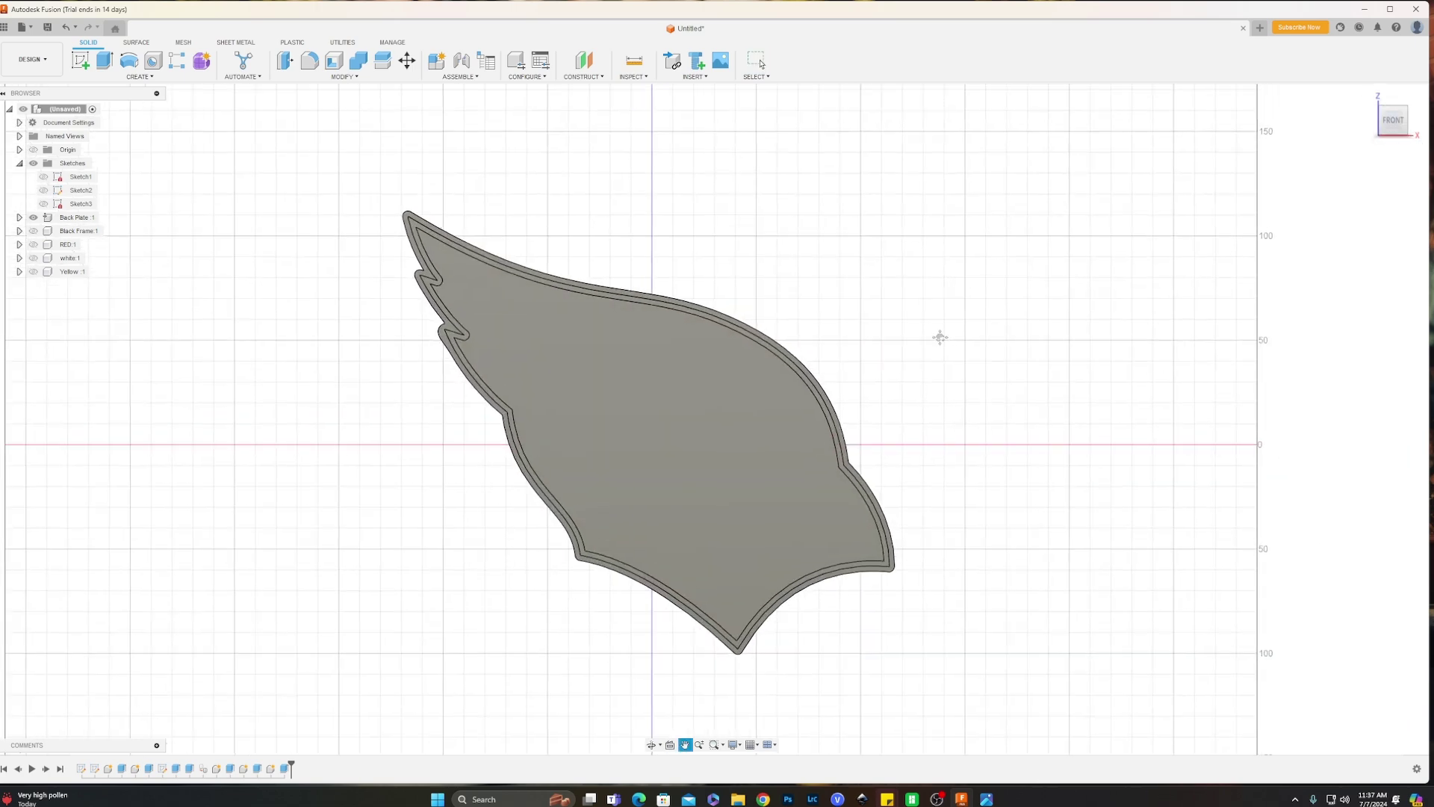
pyautogui.click(80, 62)
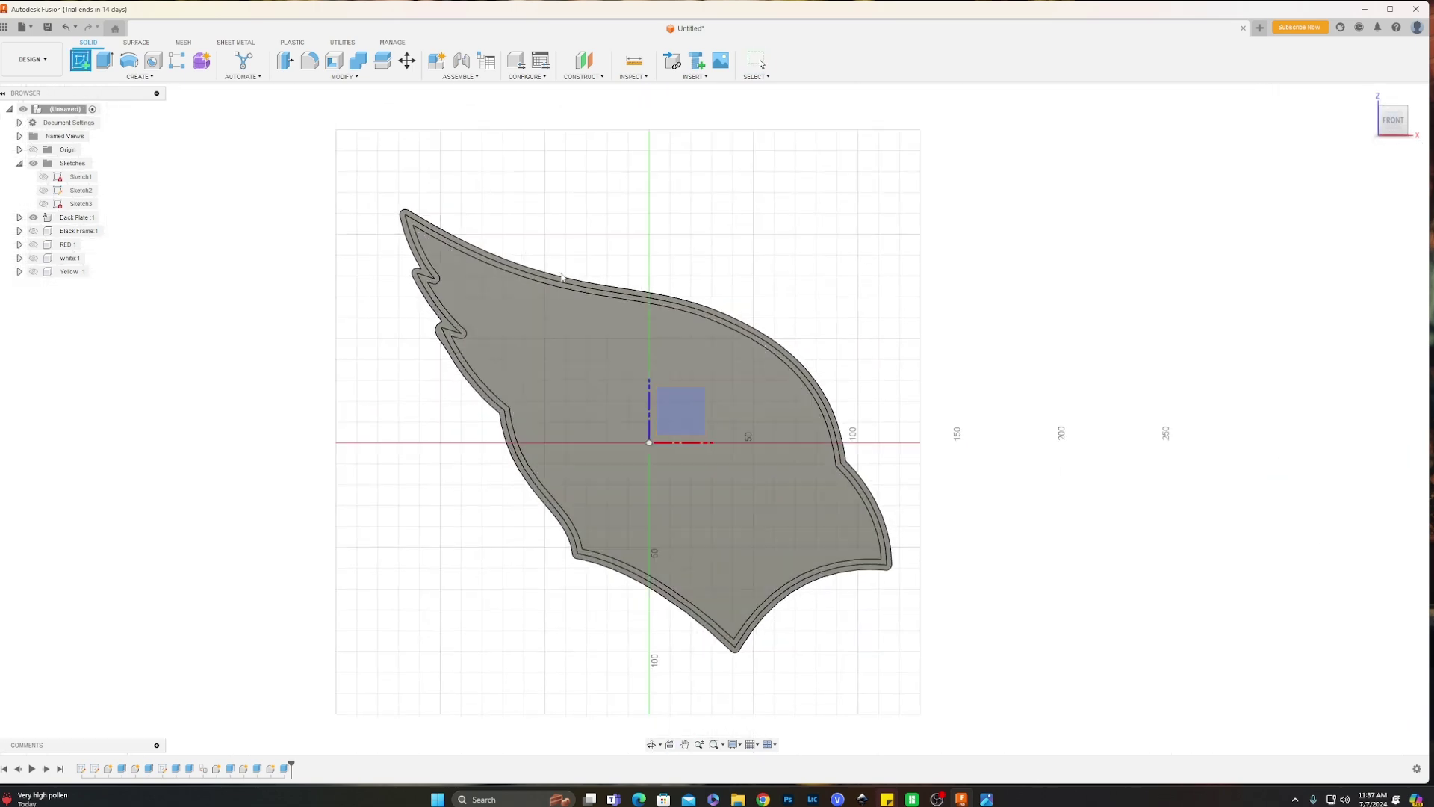
pyautogui.click(560, 361)
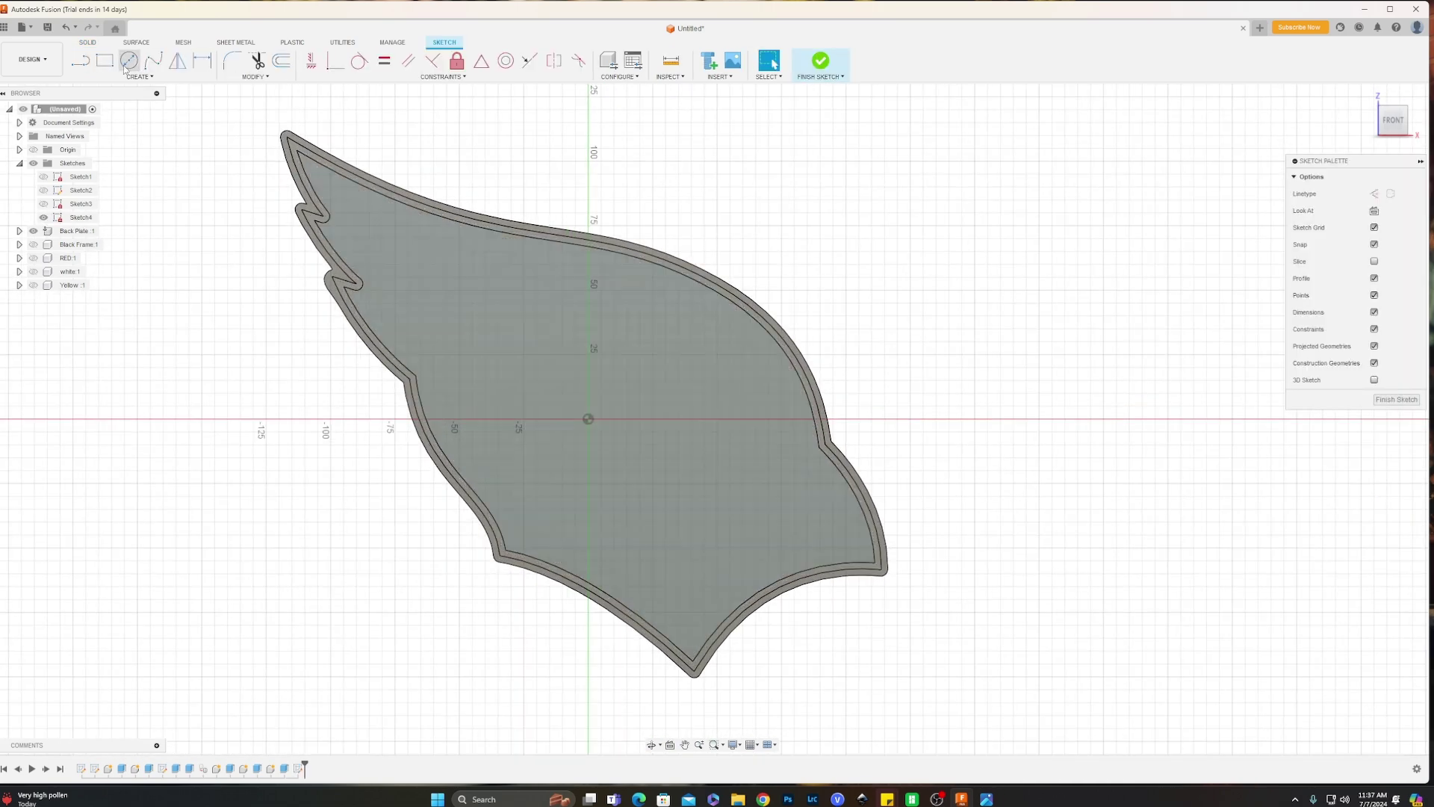
pyautogui.click(104, 65)
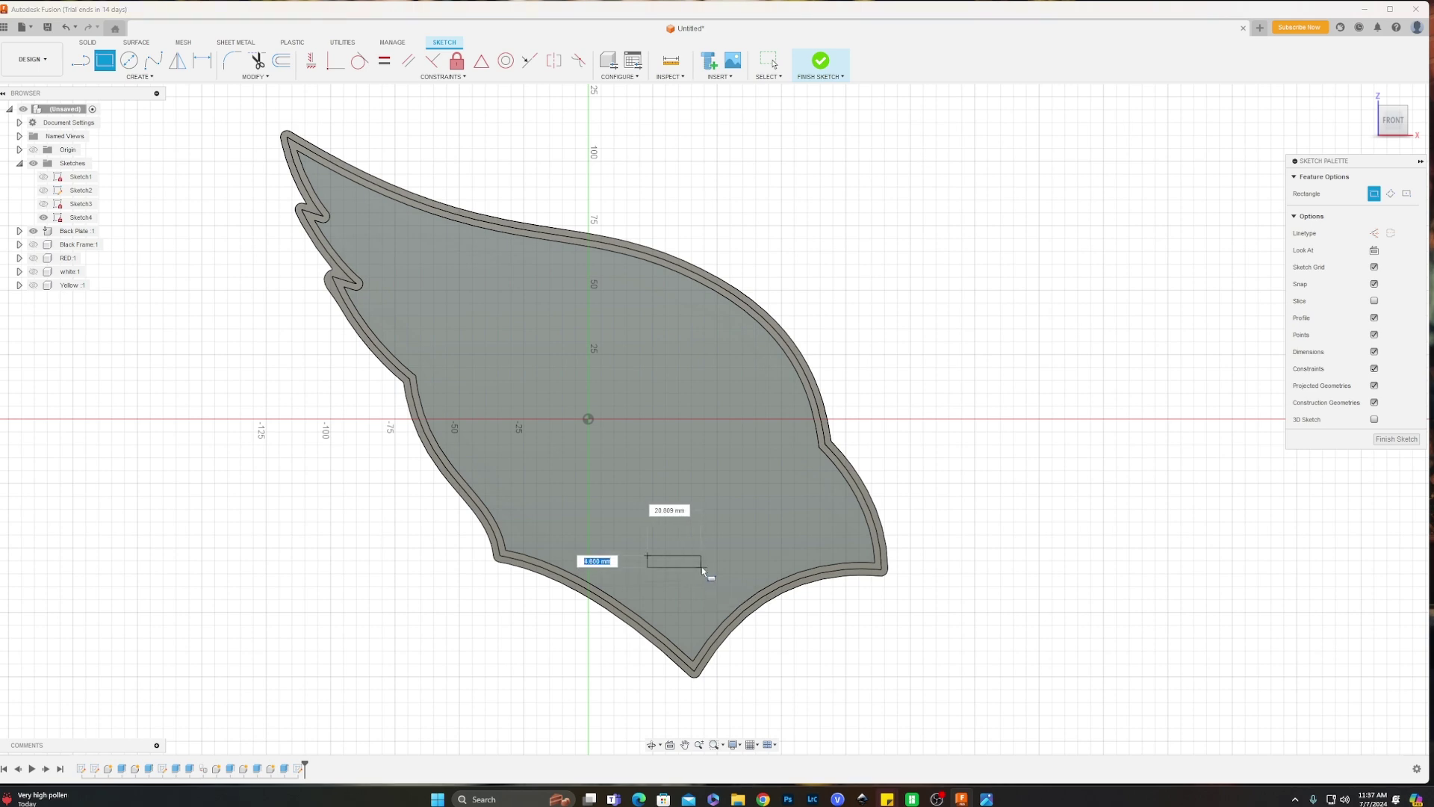
pyautogui.write('6')
pyautogui.press('Tab')
pyautogui.write('14')
pyautogui.press('Return')
pyautogui.press('Escape')
# Move the 14 x 6 mm rectangle into position above the Back Plate's lower tip.
pyautogui.scroll(4, 672, 546)
pyautogui.moveTo(664, 519); pyautogui.dragTo(712, 570)
pyautogui.scroll(-2, 778, 607)
pyautogui.moveTo(793, 617); pyautogui.dragTo(782, 509, button='middle')
pyautogui.moveTo(708, 474); pyautogui.dragTo(707, 514)
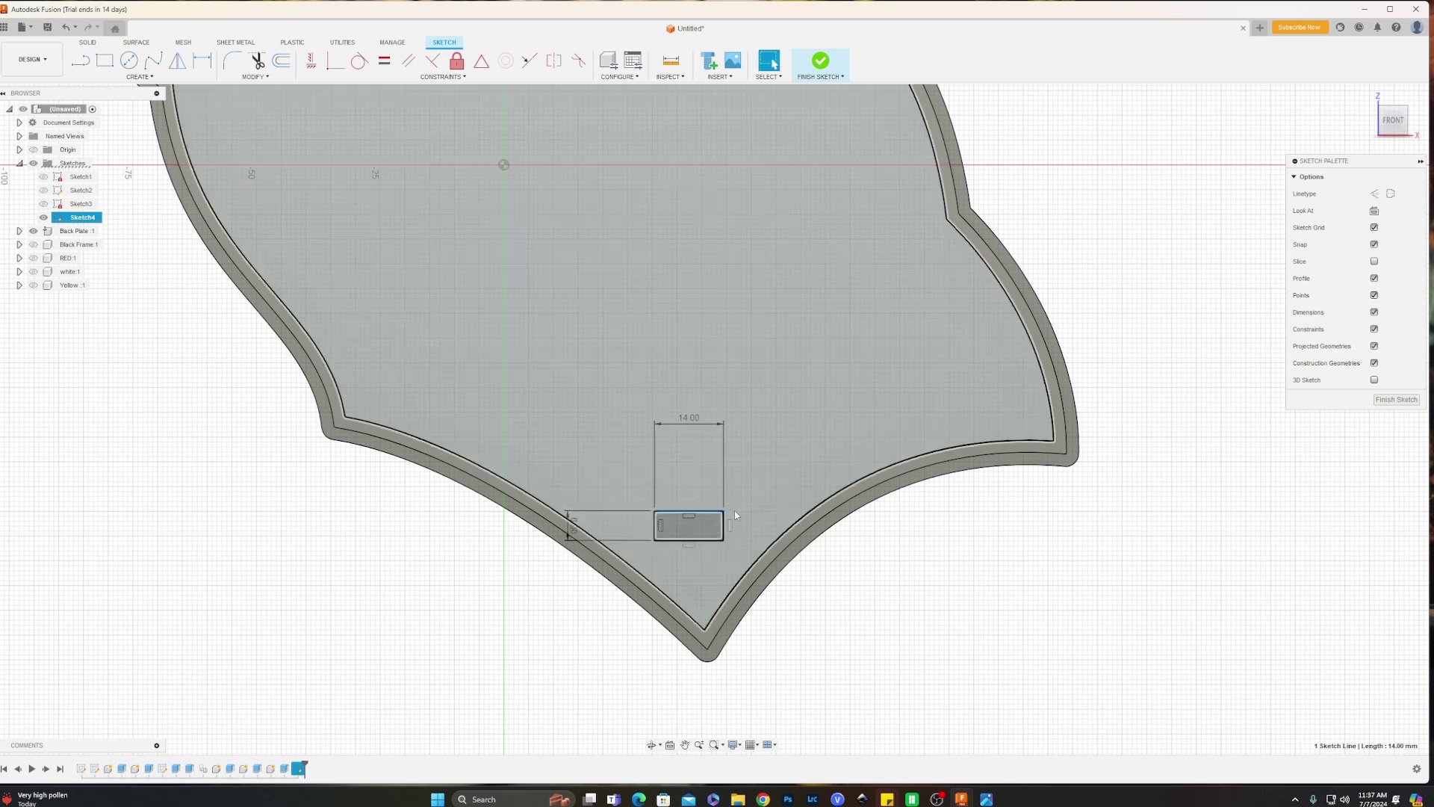
pyautogui.scroll(-1, 852, 534)
# Extrude the rectangle by -150 mm as a cut through the Back Plate.
pyautogui.click(724, 528)
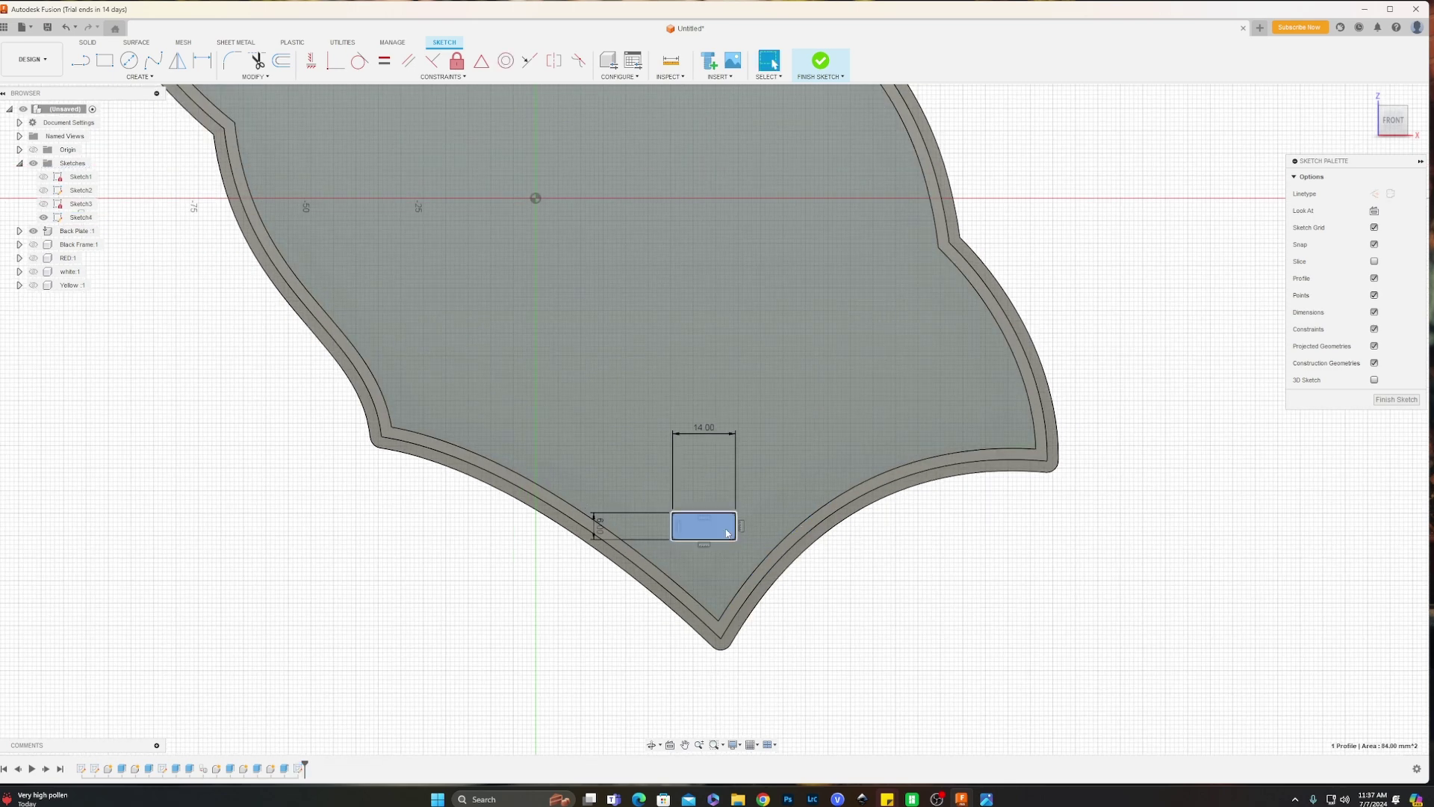
pyautogui.press('e')
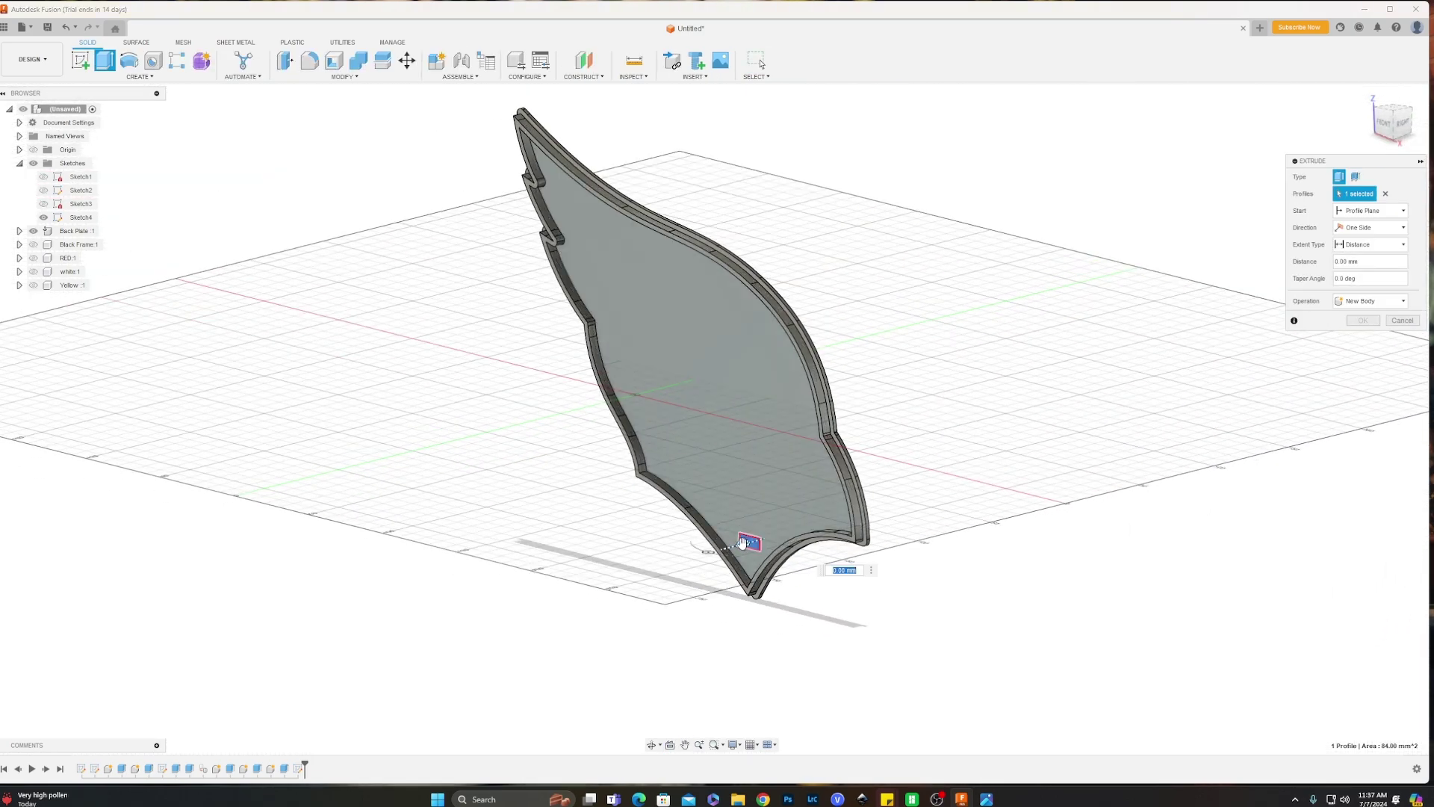
pyautogui.moveTo(747, 545); pyautogui.dragTo(803, 538)
pyautogui.moveTo(952, 535); pyautogui.dragTo(891, 542, button='middle')
pyautogui.moveTo(755, 533); pyautogui.dragTo(913, 462)
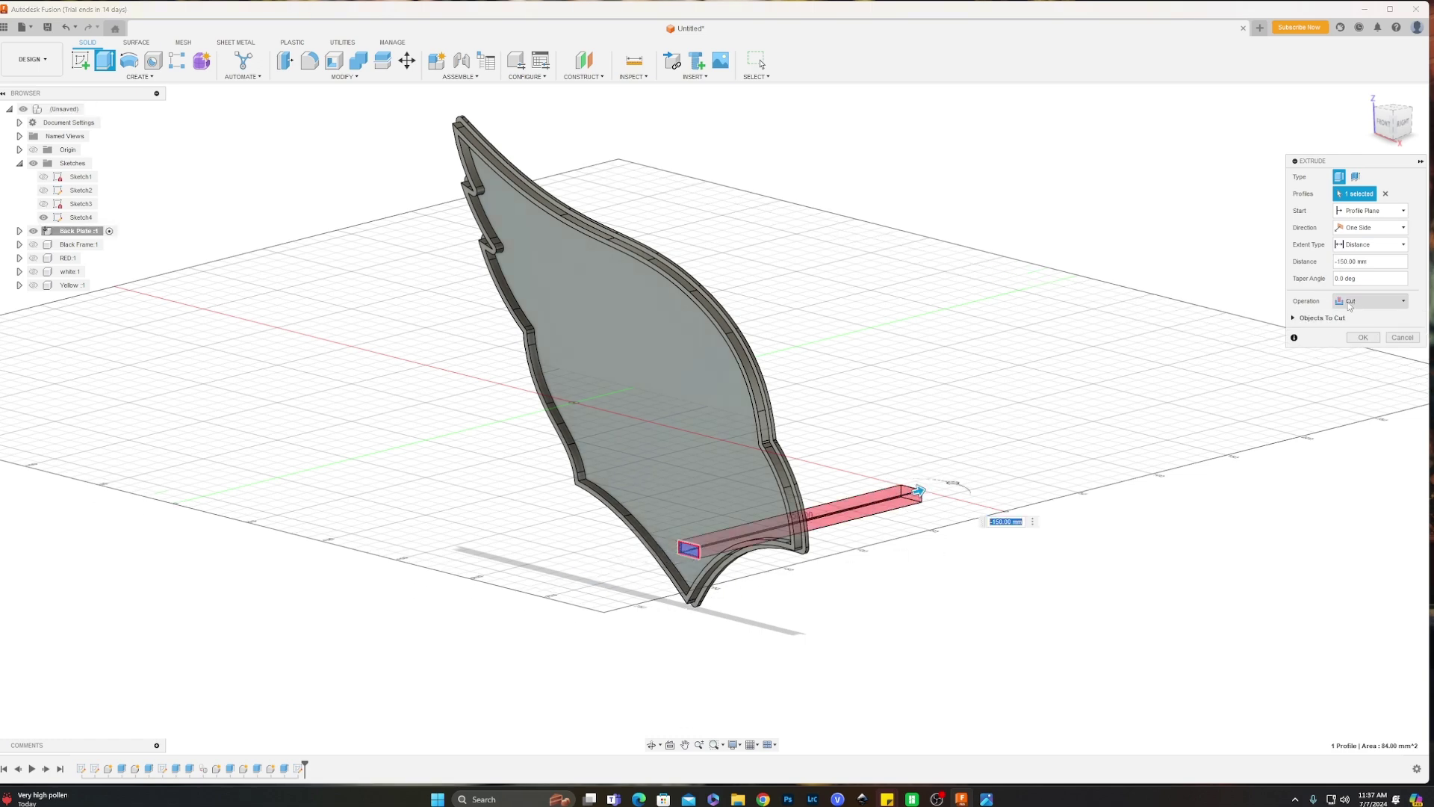
pyautogui.click(1362, 337)
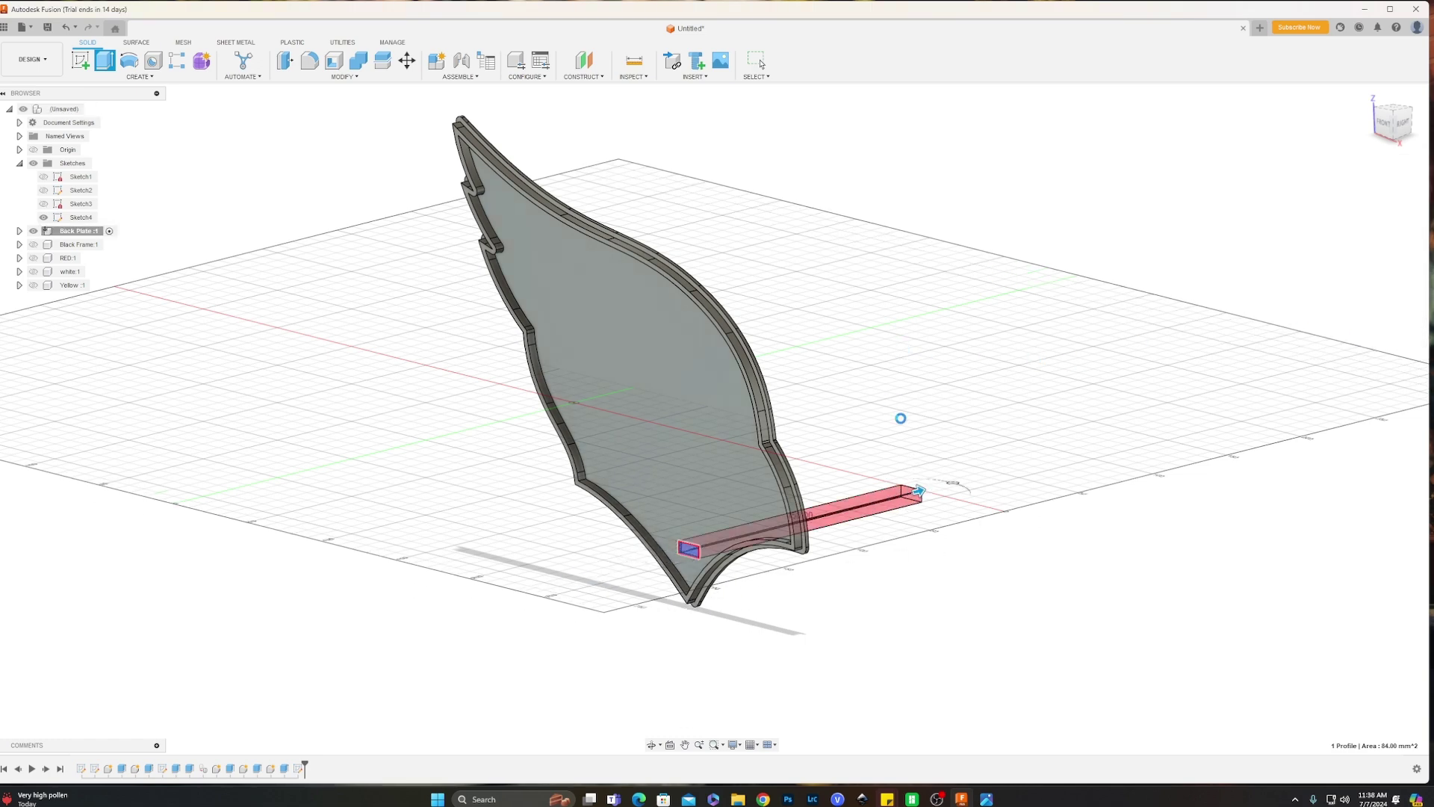
# Examine the rectangular cut-out from the front and rear of the Back Plate.
pyautogui.moveTo(900, 416)
pyautogui.keyDown('shift'); pyautogui.mouseDown(button='middle')
pyautogui.moveTo(914, 403)
pyautogui.moveTo(896, 410)
pyautogui.mouseUp(button='middle'); pyautogui.keyUp('shift')
pyautogui.moveTo(896, 410); pyautogui.dragTo(844, 361, button='middle')
pyautogui.scroll(3, 849, 487)
pyautogui.scroll(-2, 866, 362)
pyautogui.moveTo(1187, 363); pyautogui.dragTo(908, 588, button='middle')
pyautogui.keyDown('shift'); pyautogui.moveTo(914, 482); pyautogui.dragTo(505, 402, button='middle'); pyautogui.keyUp('shift')
pyautogui.keyDown('shift'); pyautogui.moveTo(510, 348); pyautogui.dragTo(496, 330, button='middle'); pyautogui.keyUp('shift')
pyautogui.moveTo(745, 372); pyautogui.dragTo(528, 392, button='middle')
pyautogui.scroll(3, 696, 388)
pyautogui.keyDown('shift'); pyautogui.moveTo(696, 388); pyautogui.dragTo(720, 401, button='middle'); pyautogui.keyUp('shift')
pyautogui.moveTo(721, 401); pyautogui.dragTo(603, 313, button='middle')
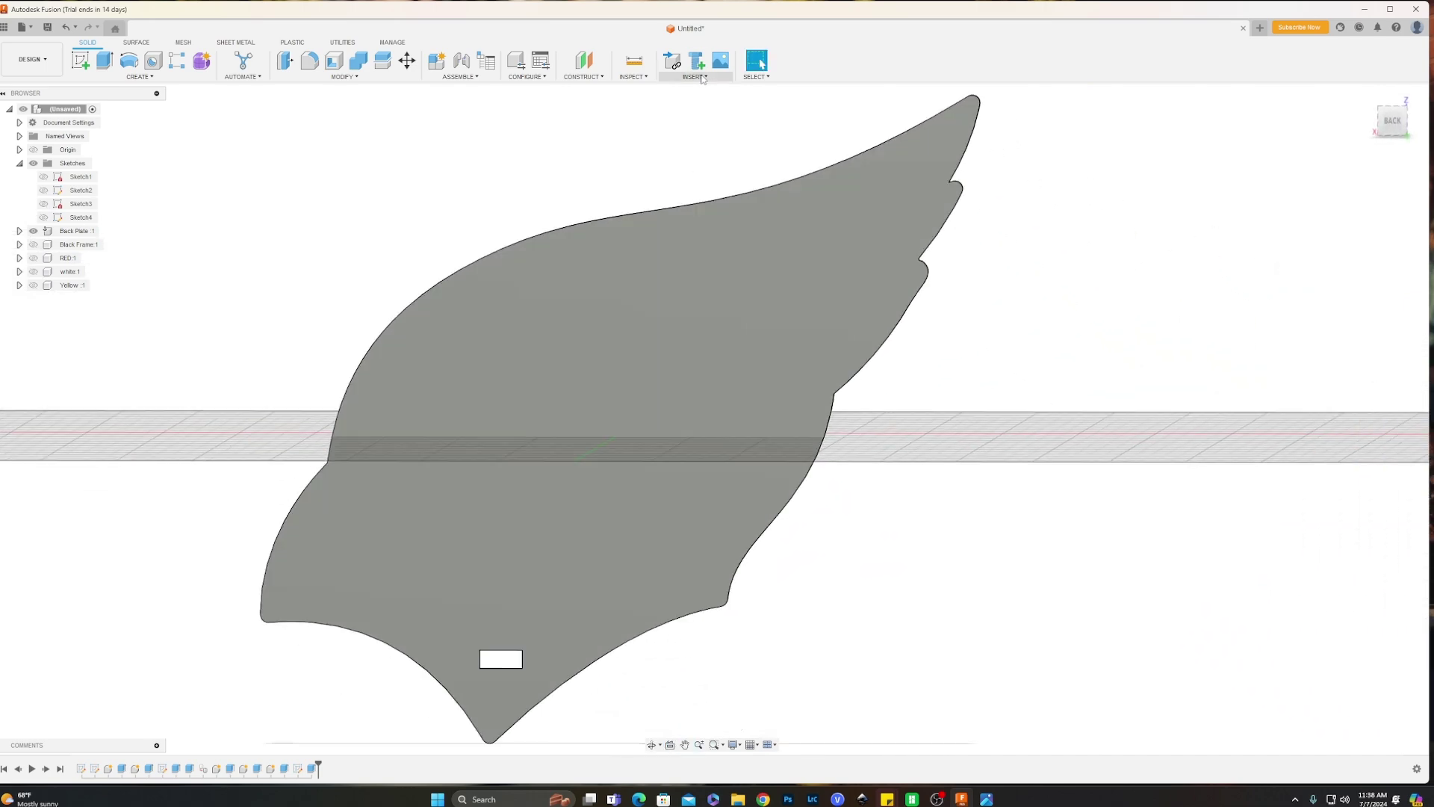
# Try to insert "wall mount hole .dxf" from the Desktop's Light Boxes > Wall Hang Scetch folder onto the Back Plate's rear face.
pyautogui.click(702, 77)
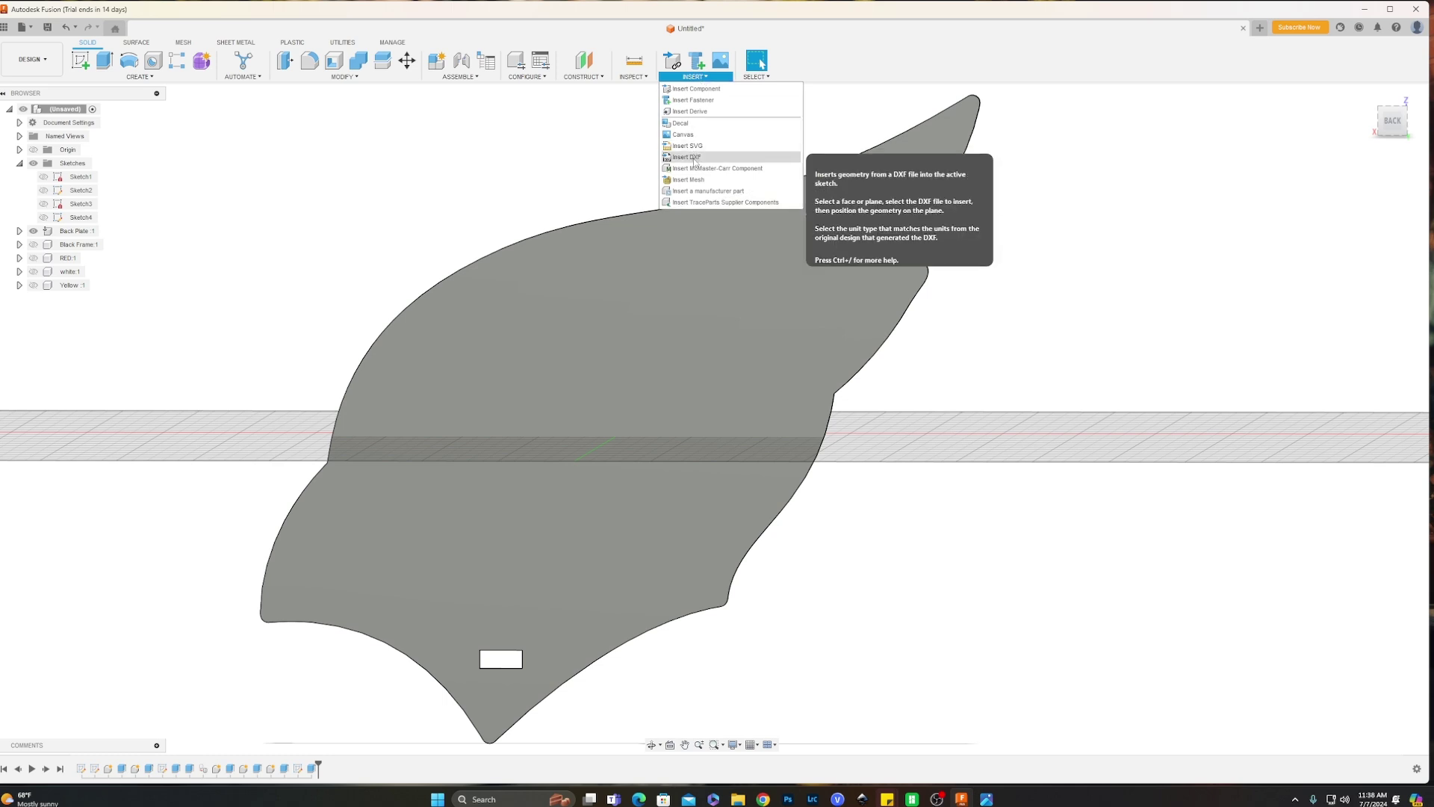
pyautogui.click(696, 154)
pyautogui.click(607, 363)
pyautogui.moveTo(743, 364); pyautogui.dragTo(802, 366, button='middle')
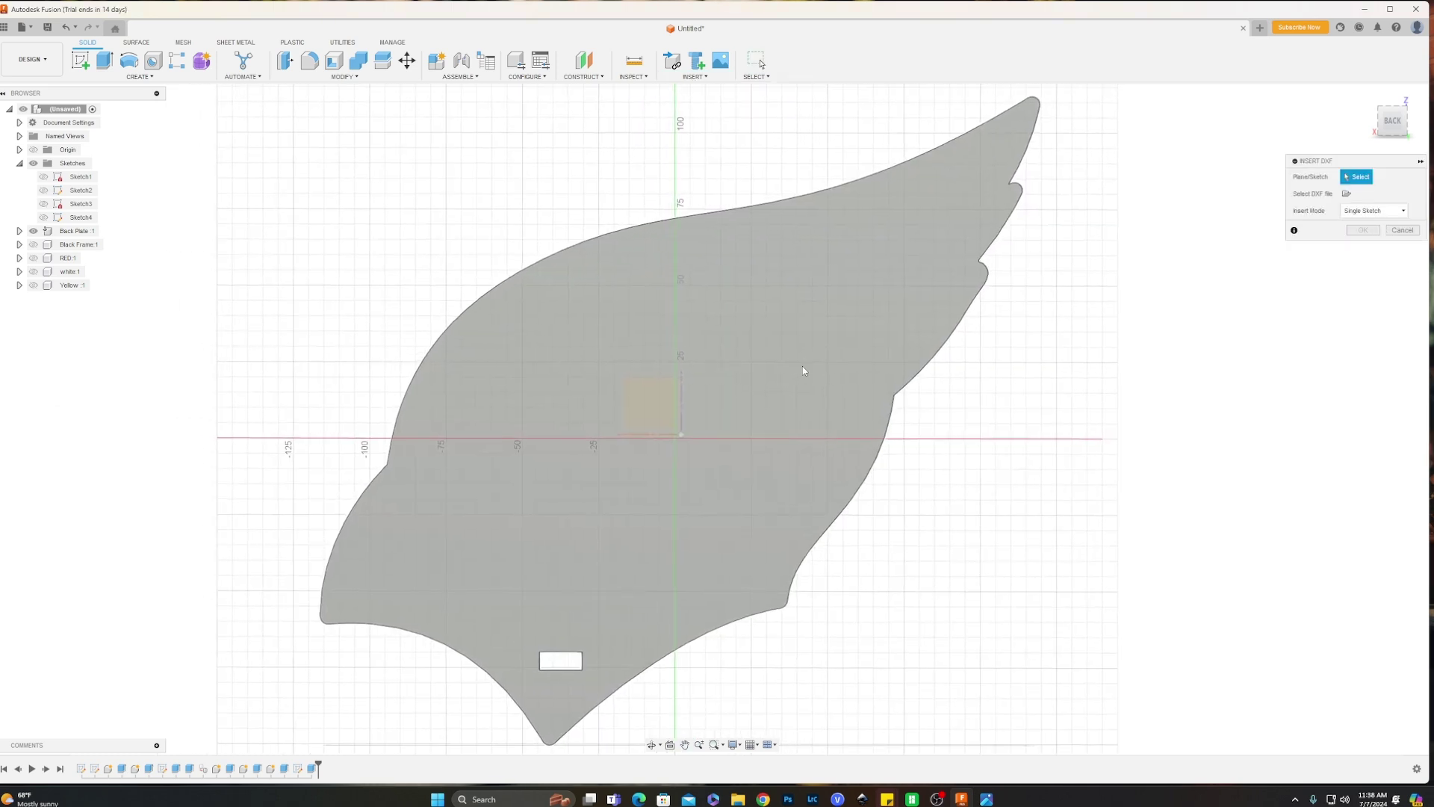
pyautogui.click(1347, 194)
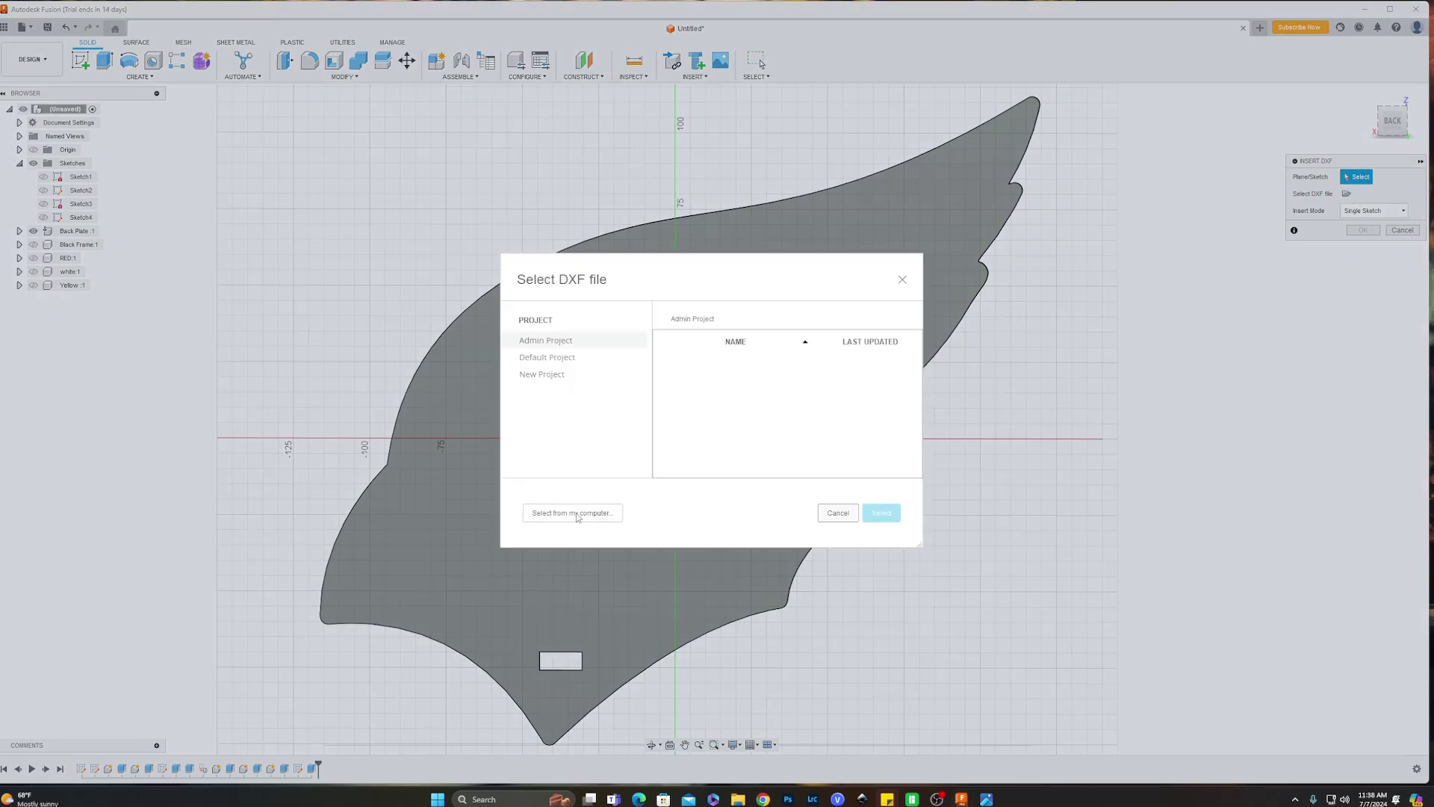
pyautogui.click(573, 512)
pyautogui.click(41, 150)
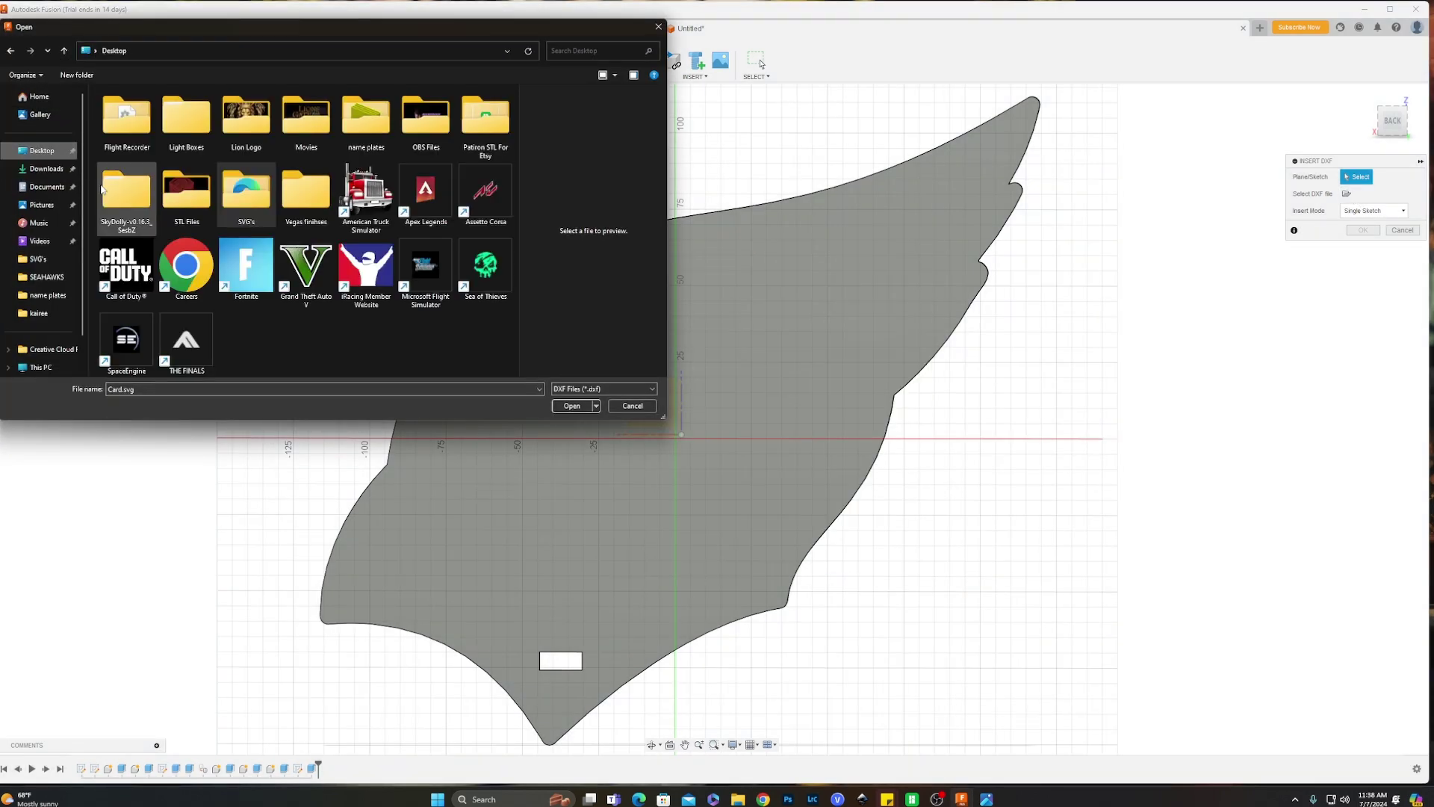
pyautogui.click(246, 193)
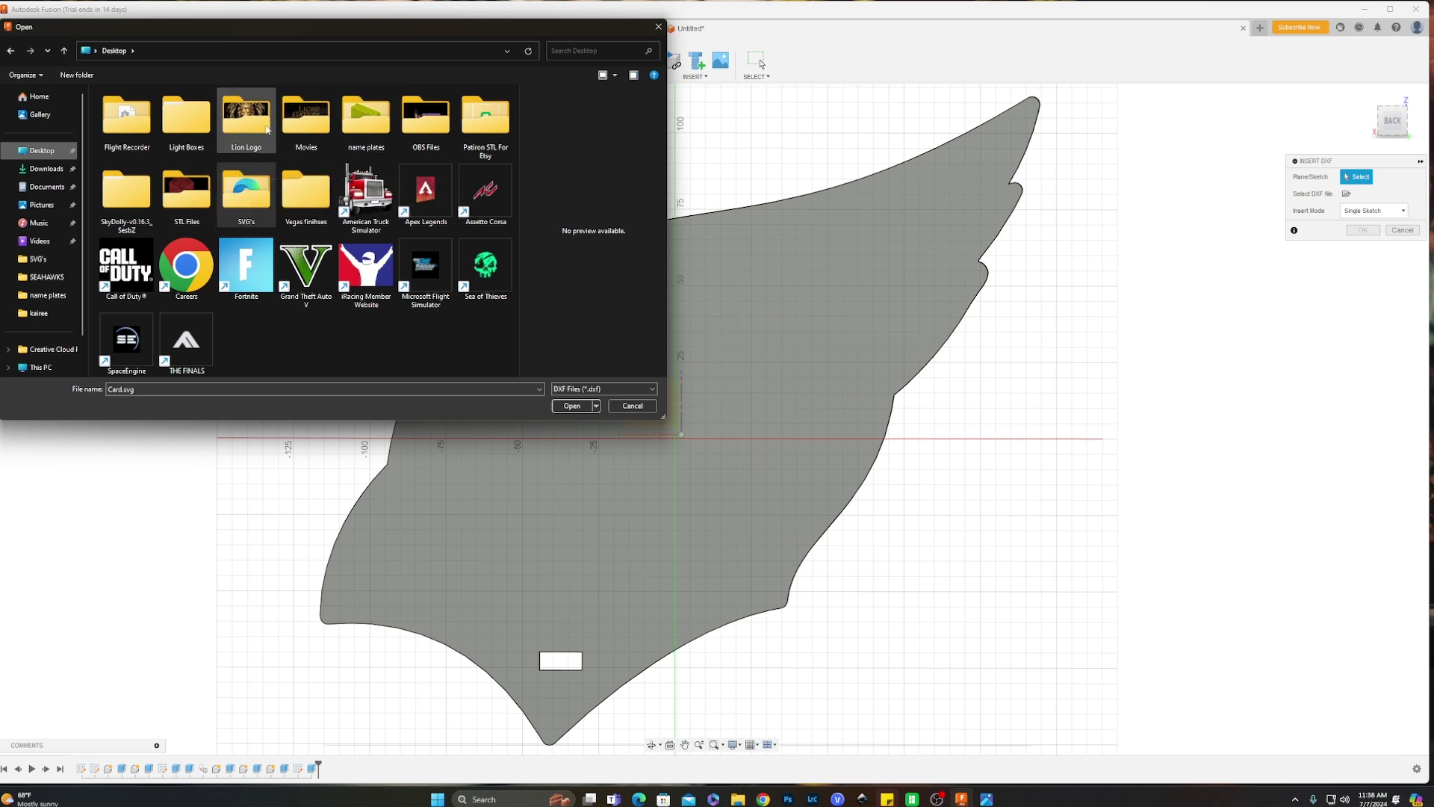
pyautogui.doubleClick(186, 123)
pyautogui.doubleClick(150, 235)
pyautogui.click(139, 110)
pyautogui.doubleClick(137, 112)
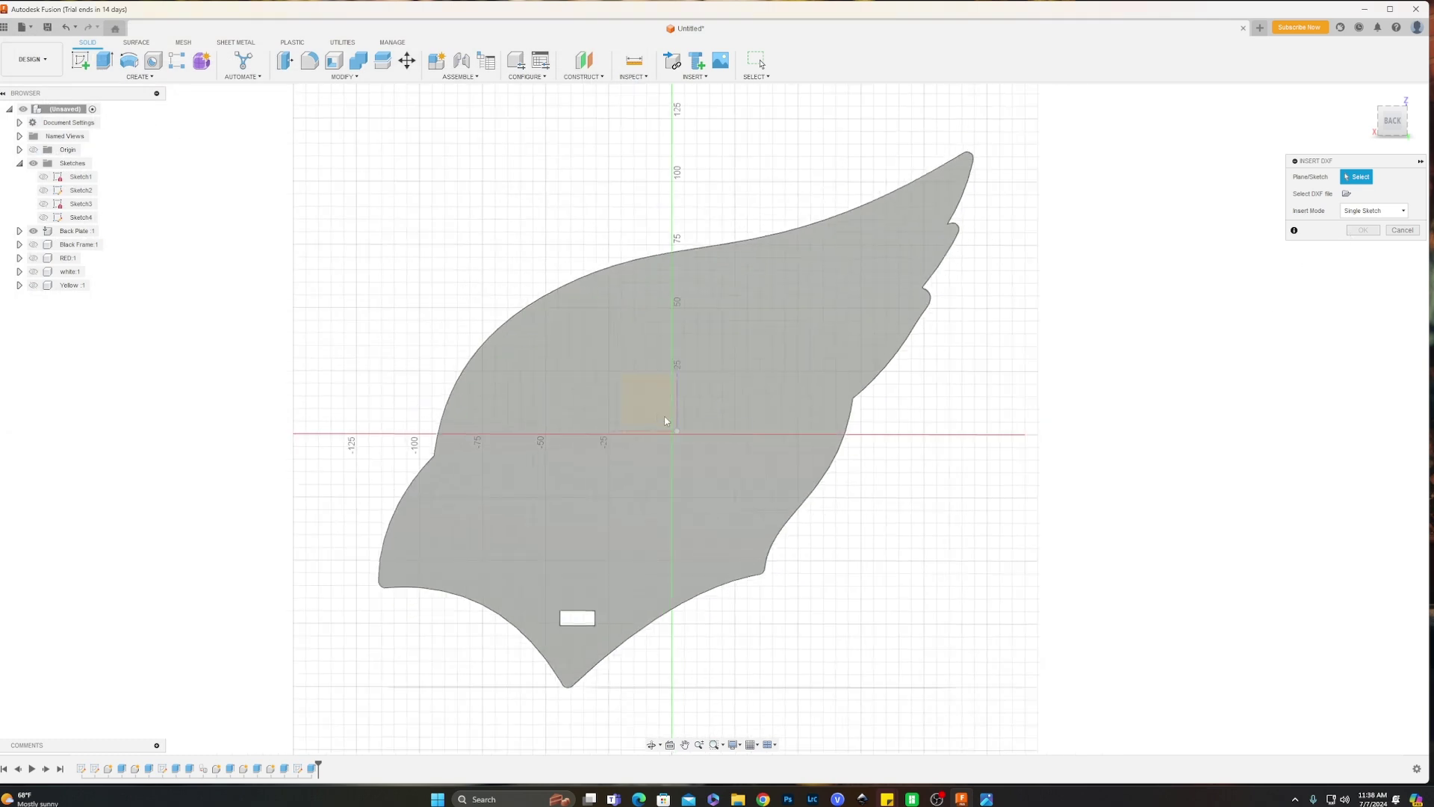
# Insert "wall mount hole .dxf" on the Back Plate's rear face, offset about 14.4 mm in X and -18.4 mm in Y.
pyautogui.scroll(-5, 657, 415)
pyautogui.scroll(3, 676, 437)
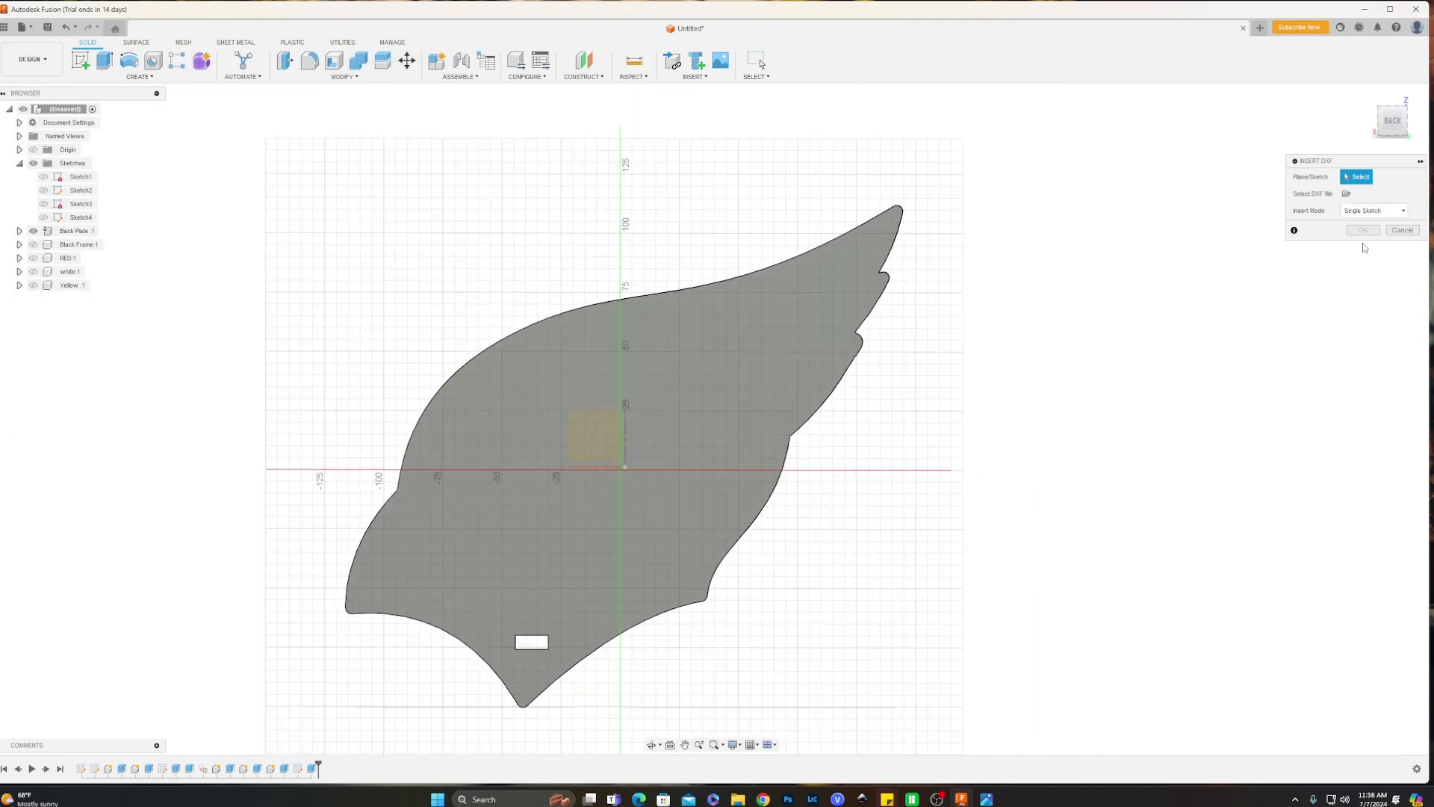
pyautogui.click(1346, 193)
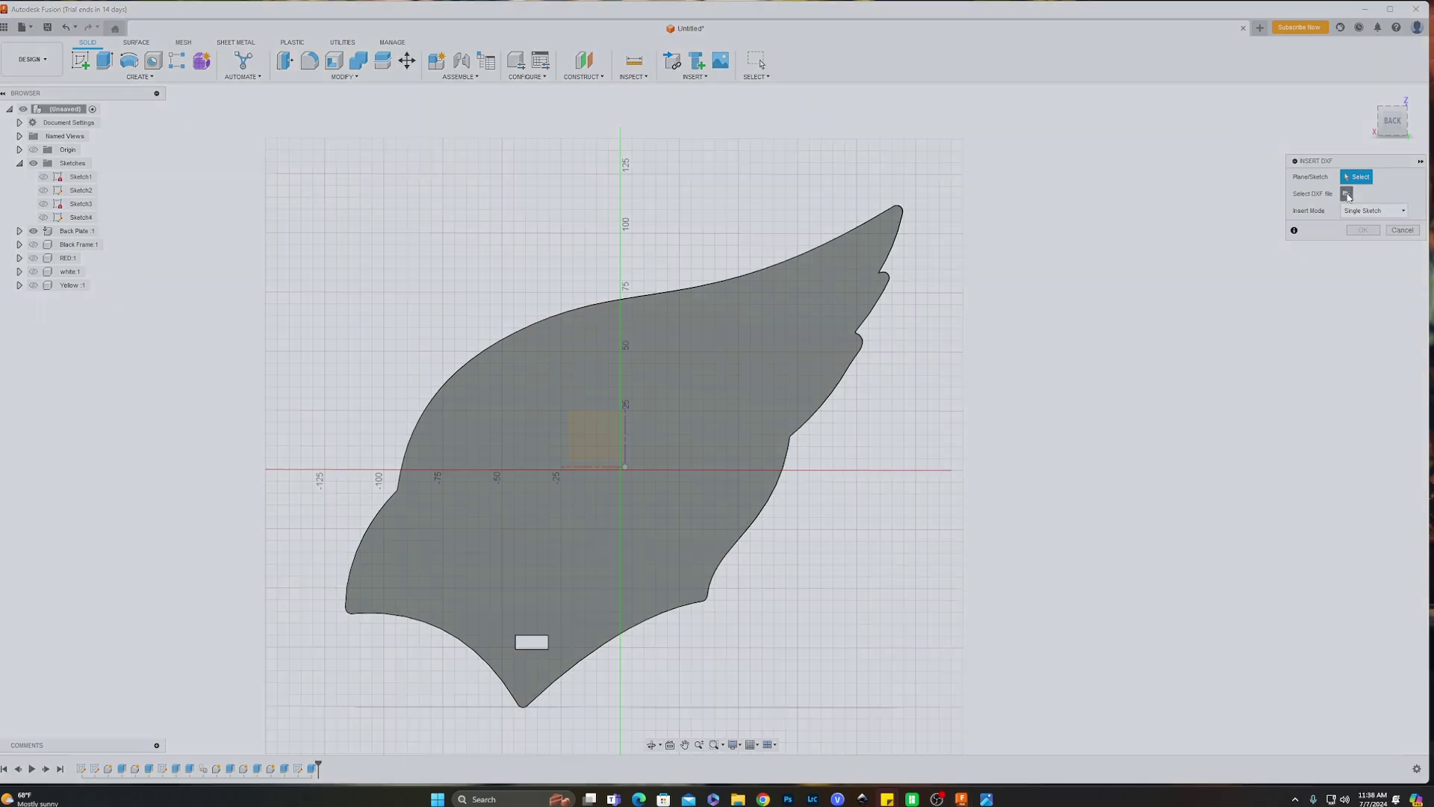
pyautogui.click(589, 514)
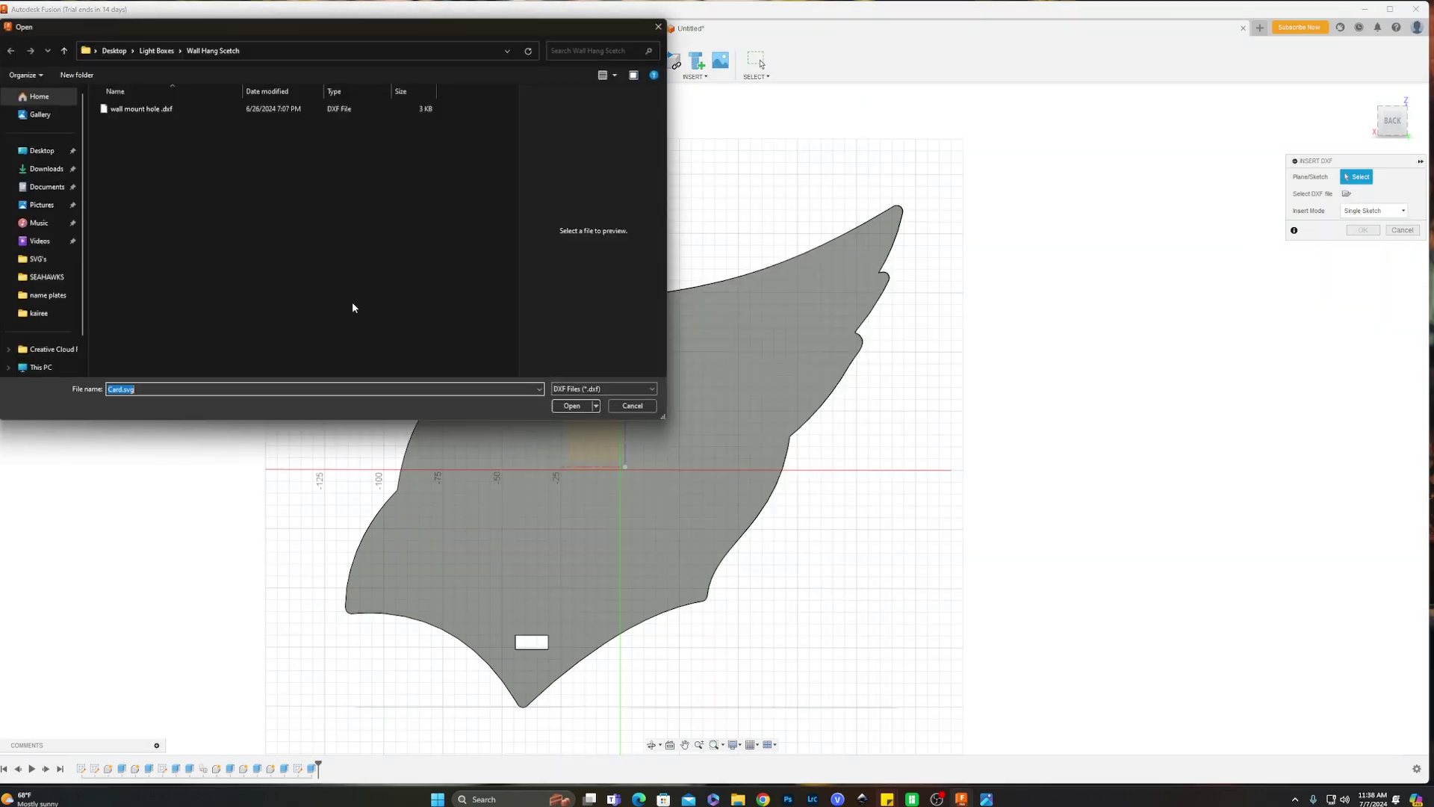
pyautogui.click(572, 405)
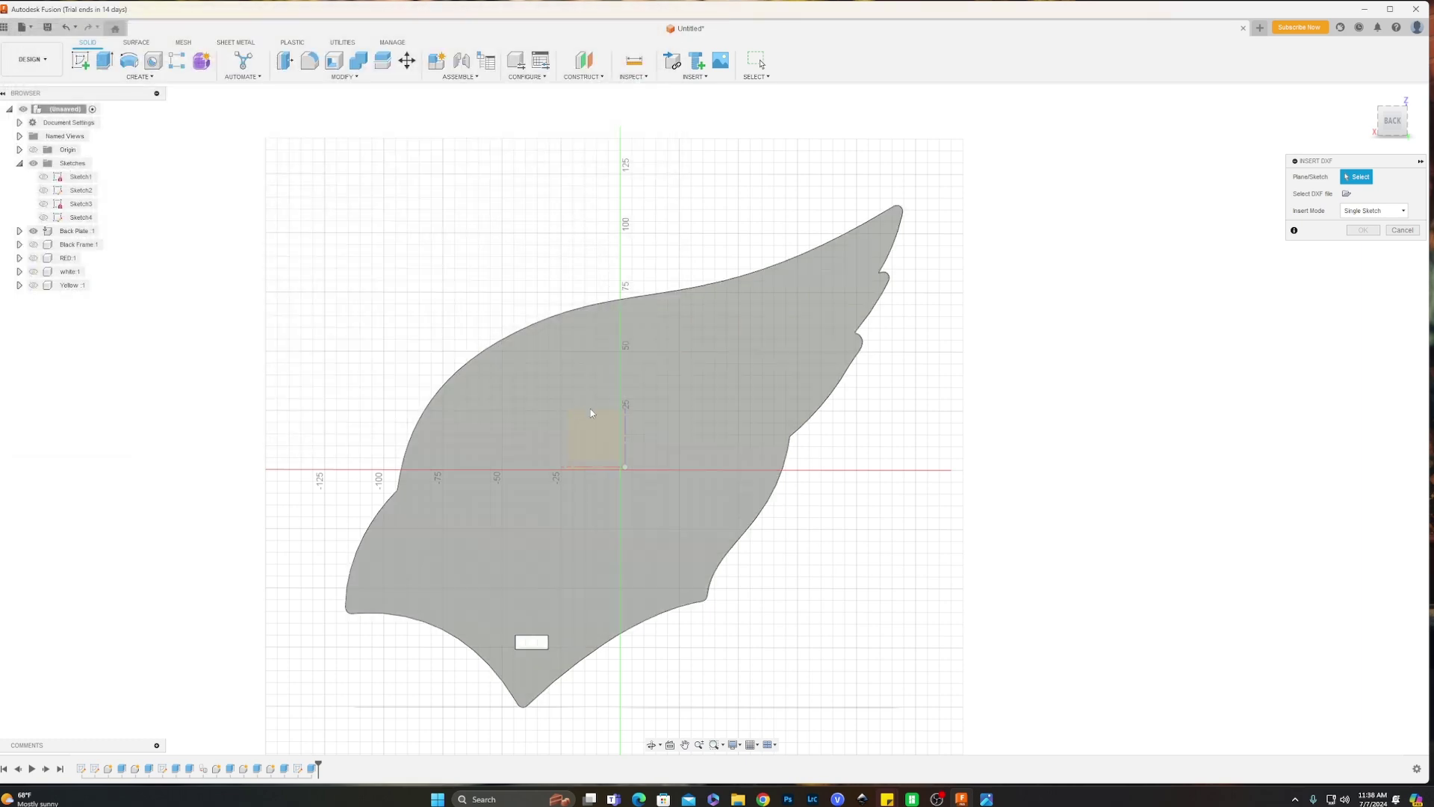
pyautogui.scroll(3, 679, 432)
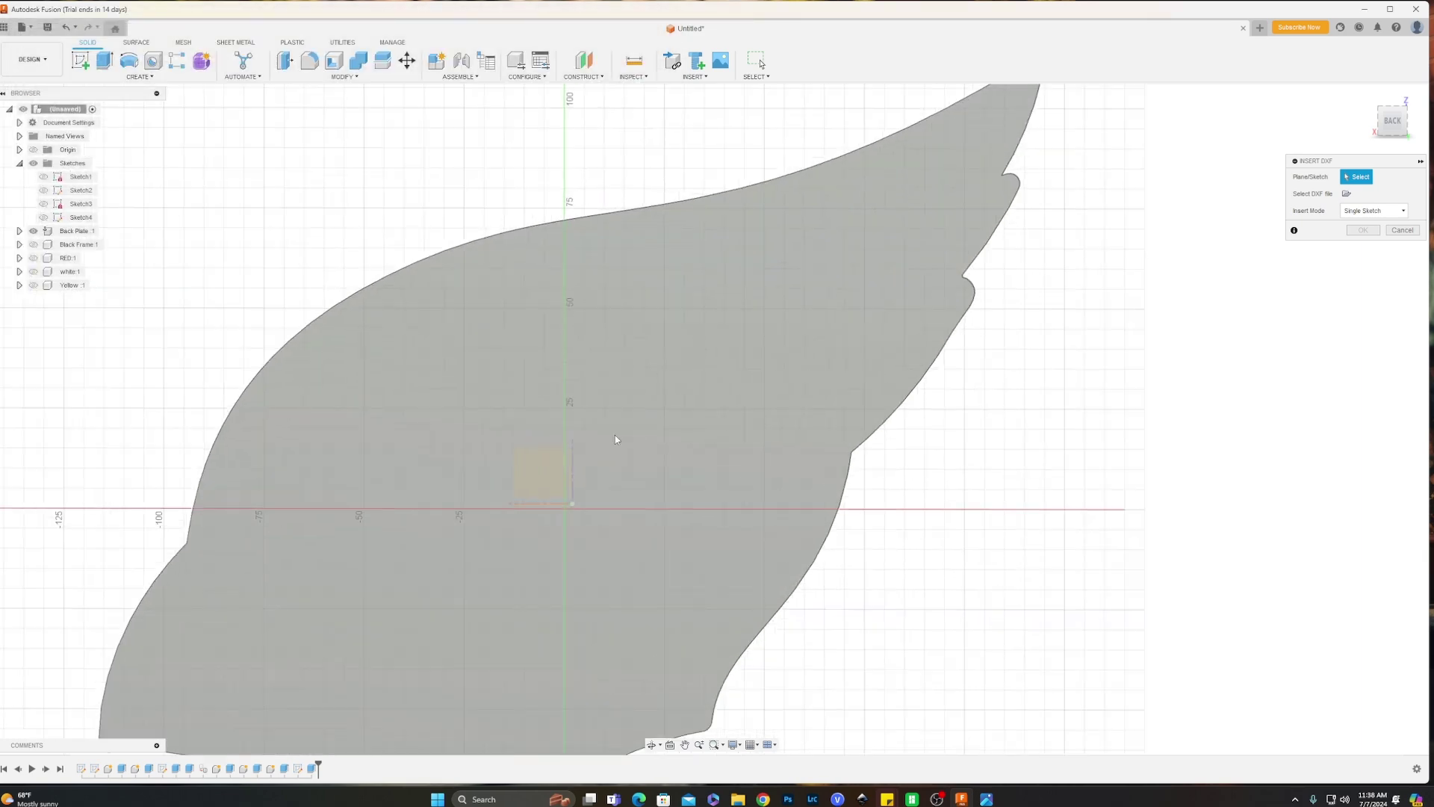
pyautogui.click(536, 414)
pyautogui.moveTo(624, 460); pyautogui.dragTo(571, 393)
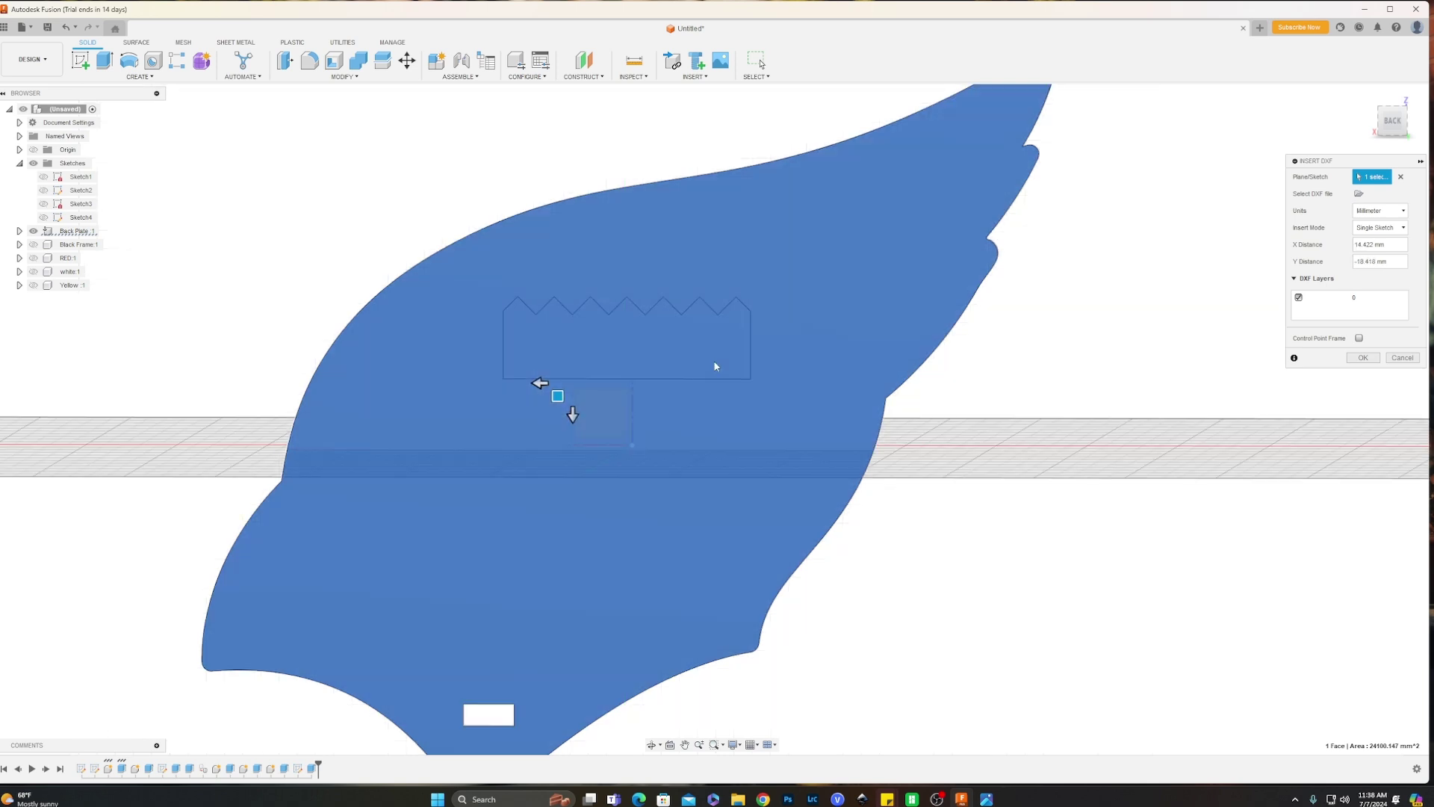
pyautogui.click(1357, 360)
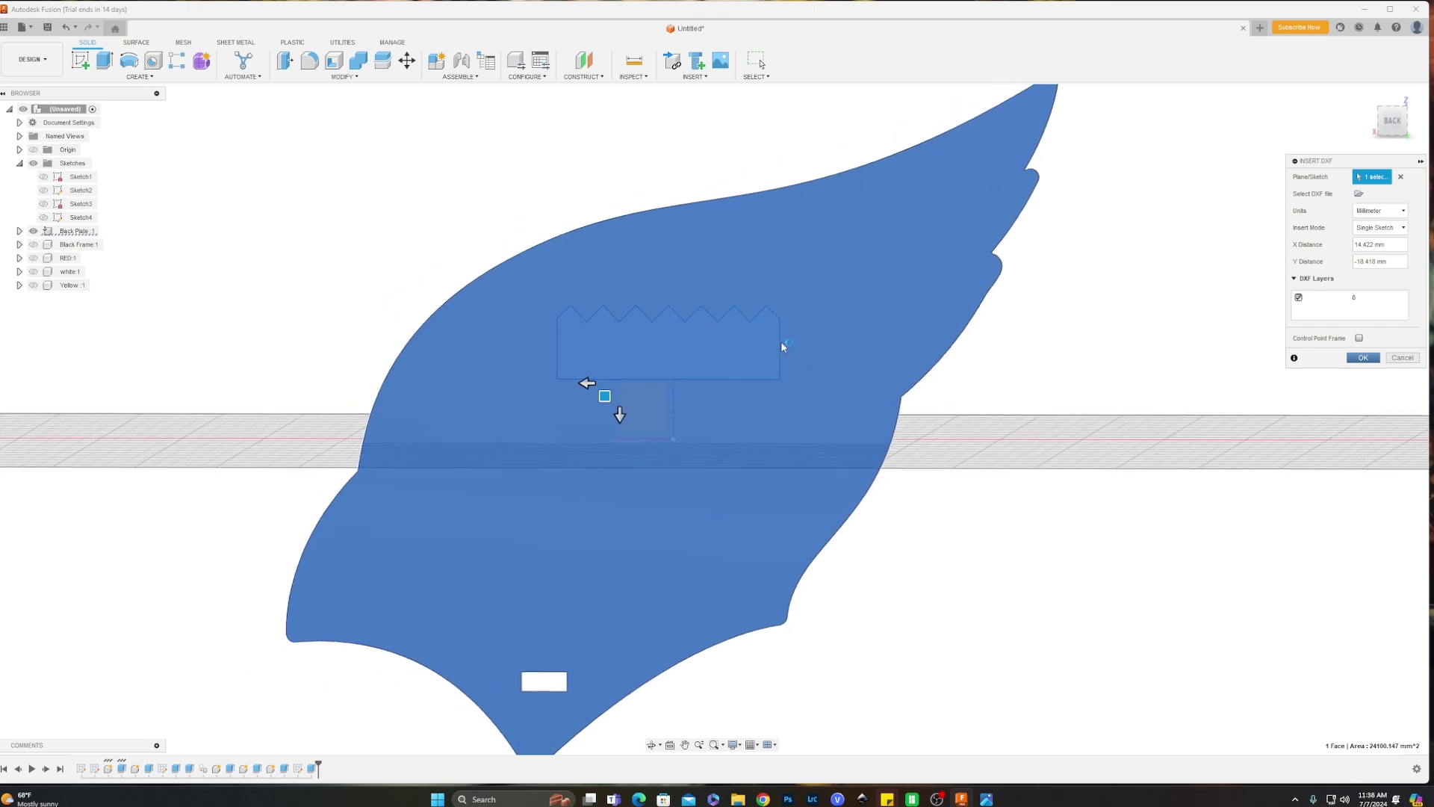
# Try cutting the wall-mount profile -25 mm through the Back Plate, and undo both the cut and the DXF insertion.
pyautogui.press('e')
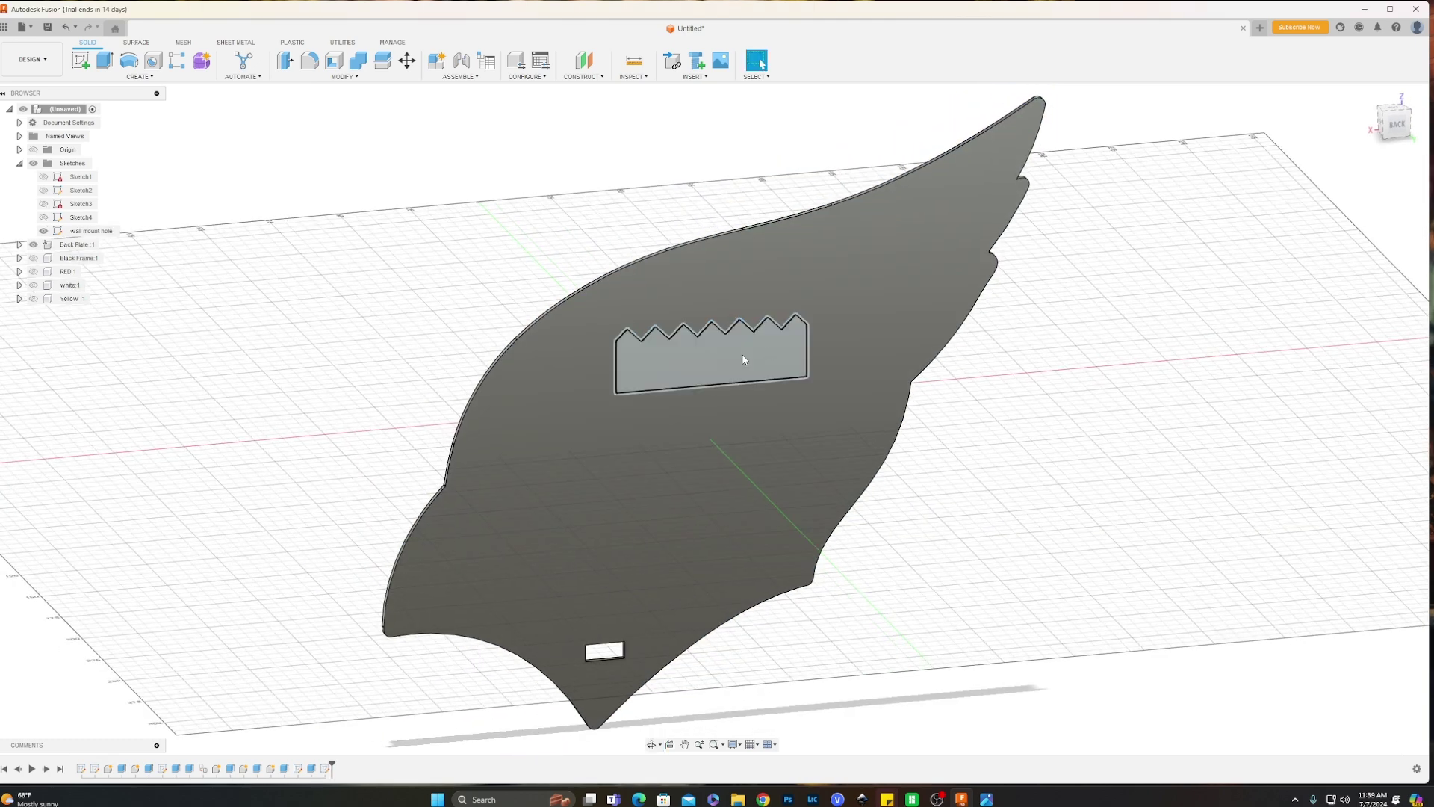
pyautogui.write('-25')
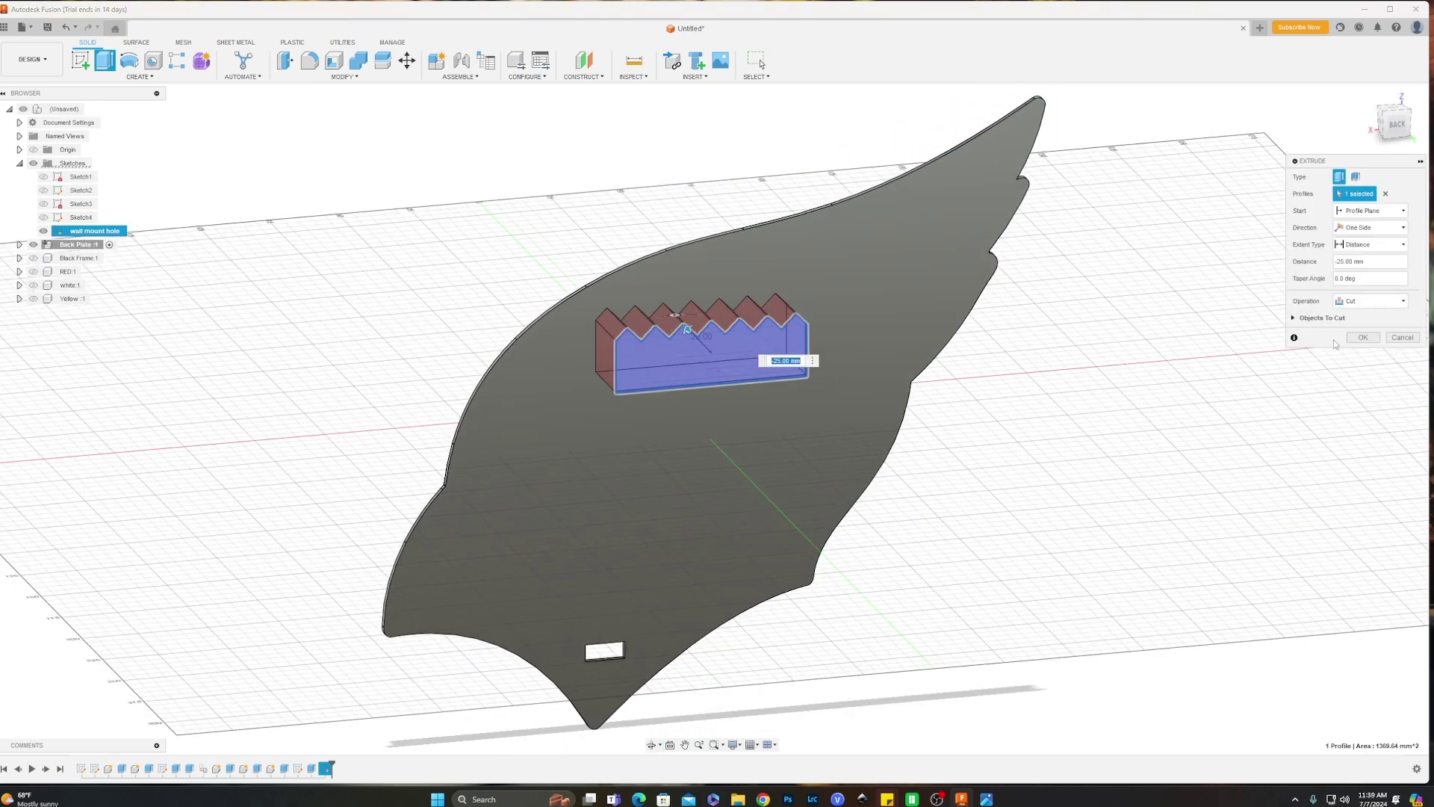
pyautogui.click(1361, 337)
pyautogui.moveTo(1235, 323)
pyautogui.keyDown('shift'); pyautogui.mouseDown(button='middle')
pyautogui.moveTo(933, 315)
pyautogui.moveTo(1016, 313)
pyautogui.moveTo(902, 350)
pyautogui.moveTo(988, 324)
pyautogui.moveTo(1015, 342)
pyautogui.moveTo(782, 307)
pyautogui.mouseUp(button='middle'); pyautogui.keyUp('shift')
pyautogui.hotkey('ctrl', 'z')
pyautogui.hotkey('ctrl', 'z')
# Show the Black Frame, RED, white and Yellow components and examine the assembled logo from the front.
pyautogui.click(33, 244)
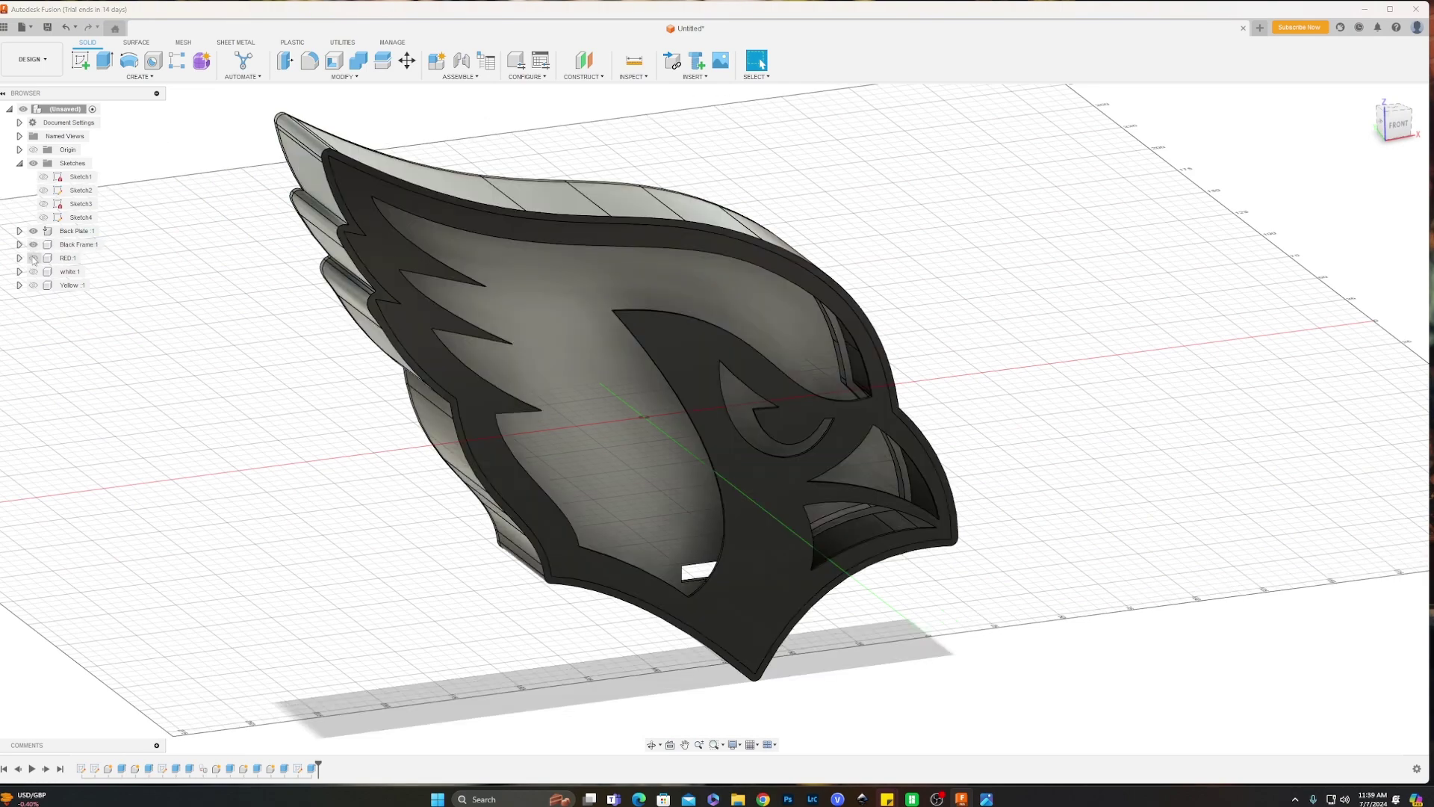
pyautogui.click(32, 257)
pyautogui.click(33, 271)
pyautogui.click(33, 285)
pyautogui.moveTo(780, 363)
pyautogui.keyDown('shift'); pyautogui.mouseDown(button='middle')
pyautogui.moveTo(750, 335)
pyautogui.moveTo(765, 362)
pyautogui.mouseUp(button='middle'); pyautogui.keyUp('shift')
pyautogui.scroll(-3, 770, 364)
pyautogui.moveTo(870, 397); pyautogui.dragTo(768, 350, button='middle')
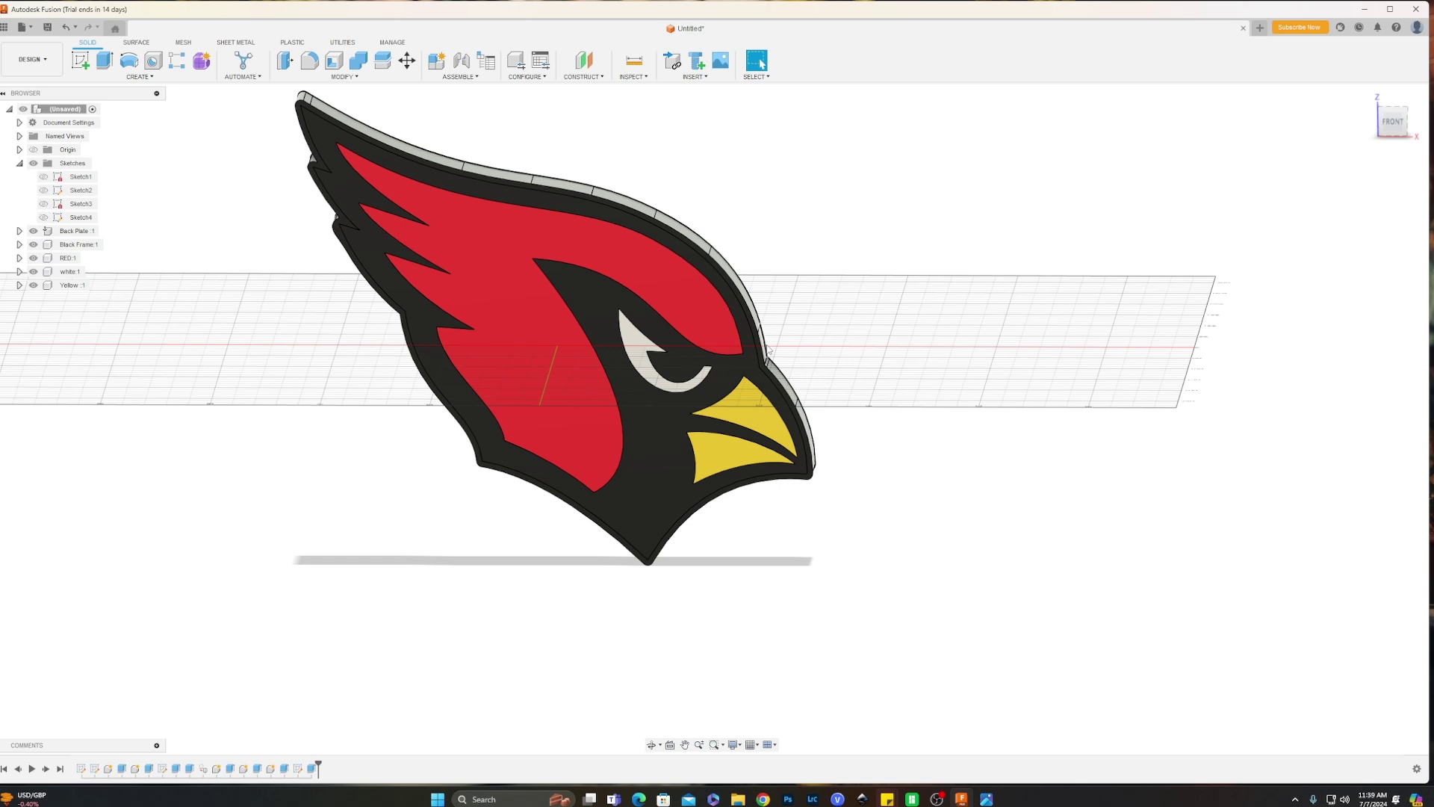
# Hide all five components and make only Sketch2 visible.
pyautogui.click(33, 285)
pyautogui.click(33, 271)
pyautogui.click(33, 258)
pyautogui.click(33, 244)
pyautogui.click(33, 231)
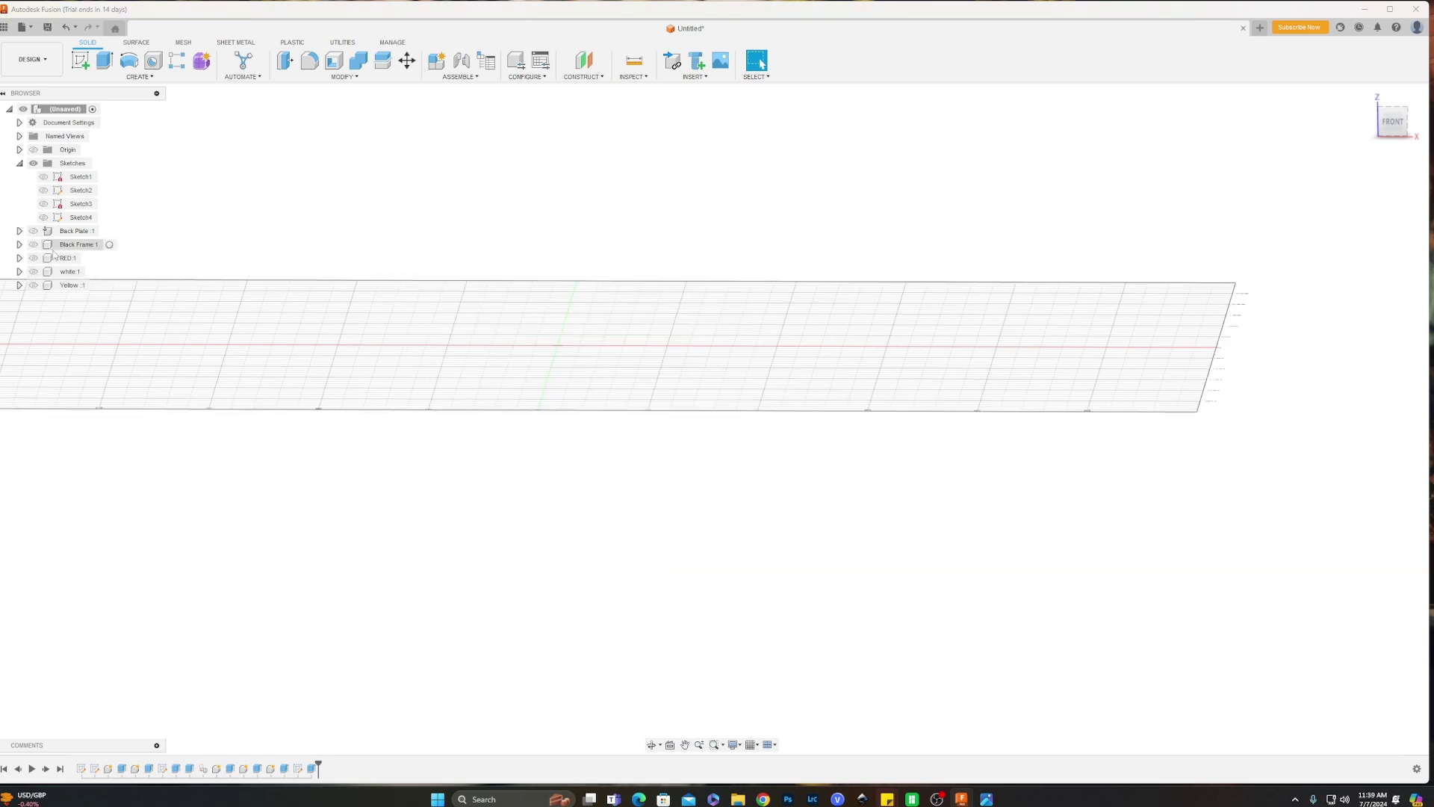
pyautogui.click(43, 204)
pyautogui.click(43, 204)
pyautogui.click(44, 190)
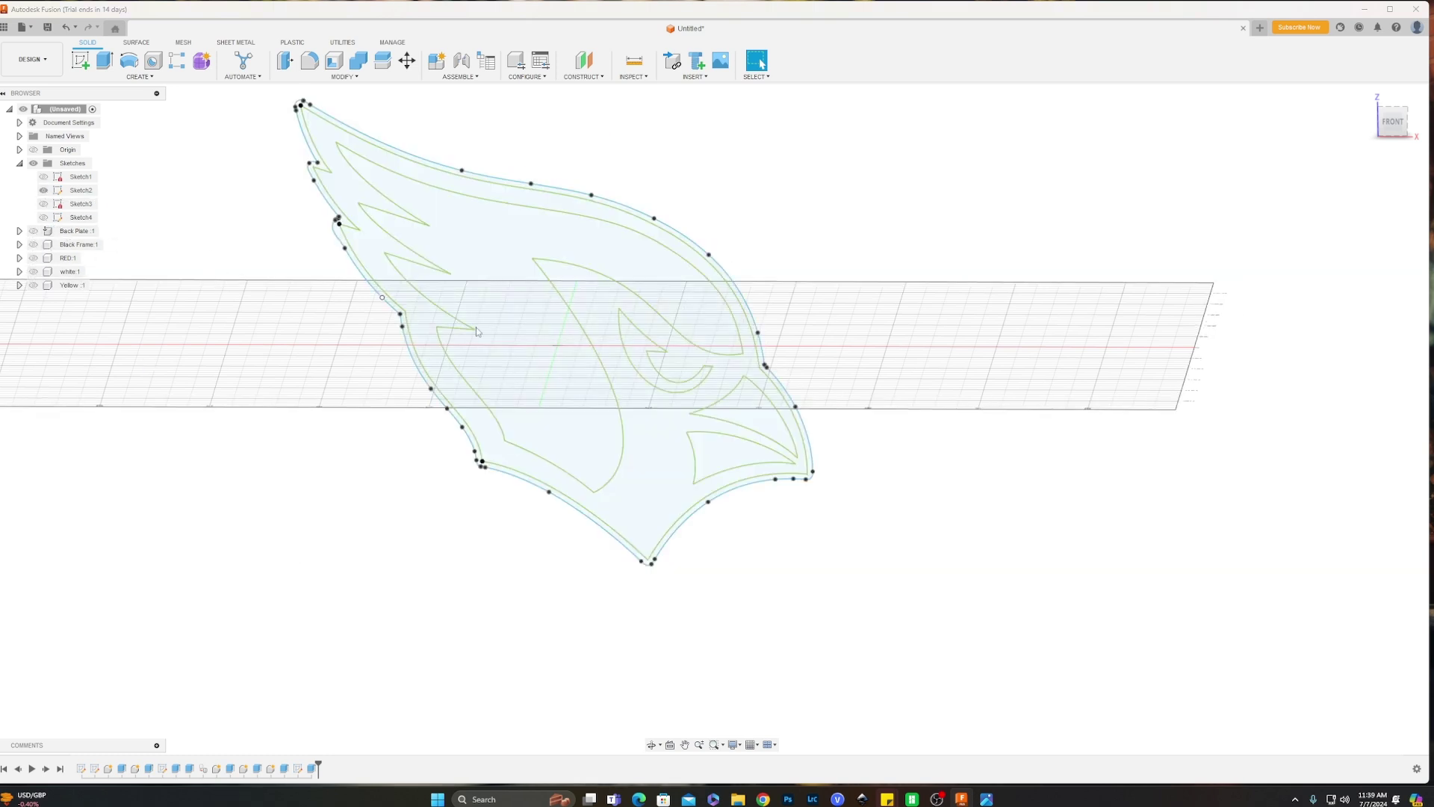
# Open Sketch2 for editing, viewed from the front at the head's lower tip.
pyautogui.click(1394, 123)
pyautogui.scroll(5, 763, 342)
pyautogui.moveTo(793, 444); pyautogui.dragTo(798, 306, button='middle')
pyautogui.scroll(3, 787, 330)
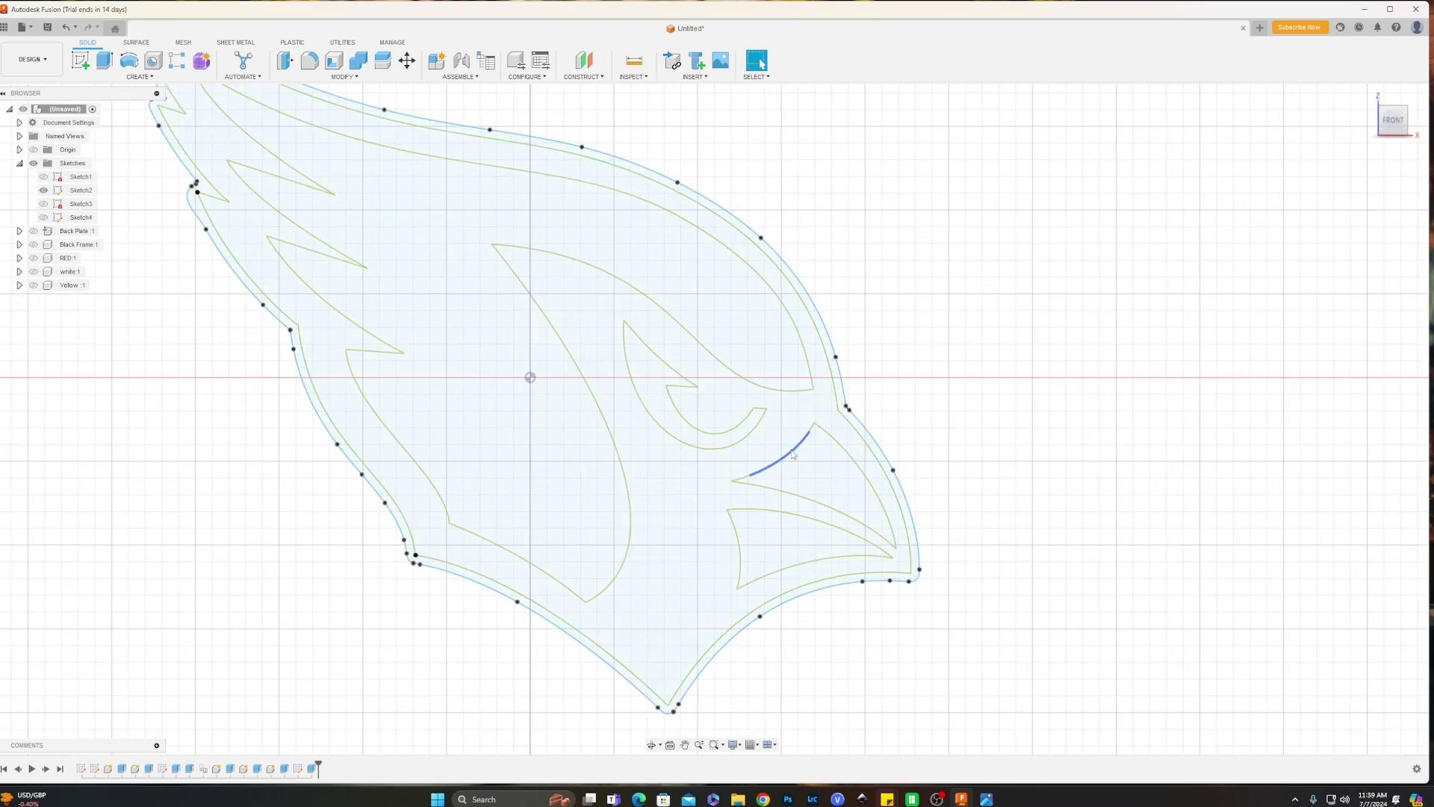
pyautogui.moveTo(717, 463); pyautogui.dragTo(765, 357, button='middle')
pyautogui.scroll(2, 707, 392)
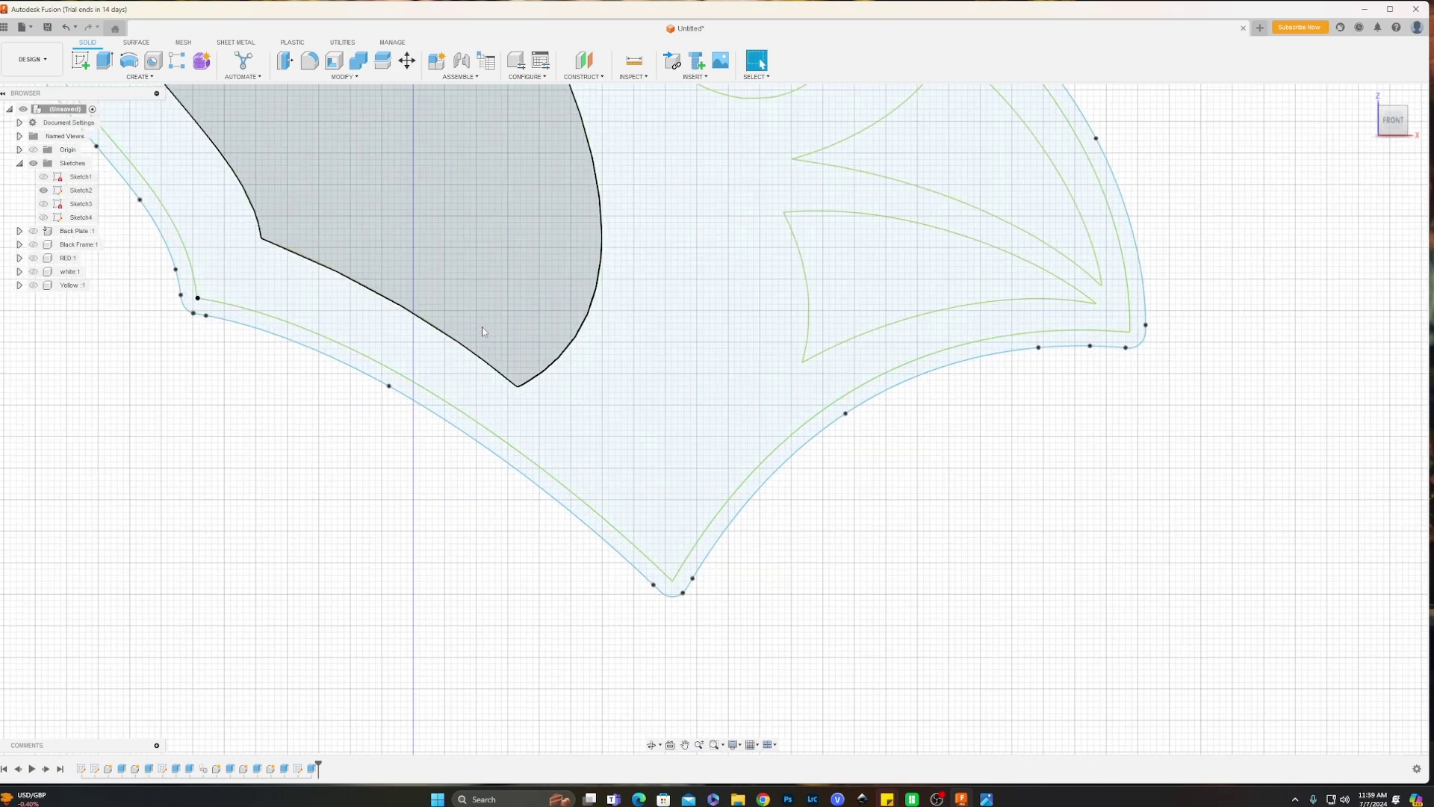
pyautogui.rightClick(81, 190)
pyautogui.click(103, 228)
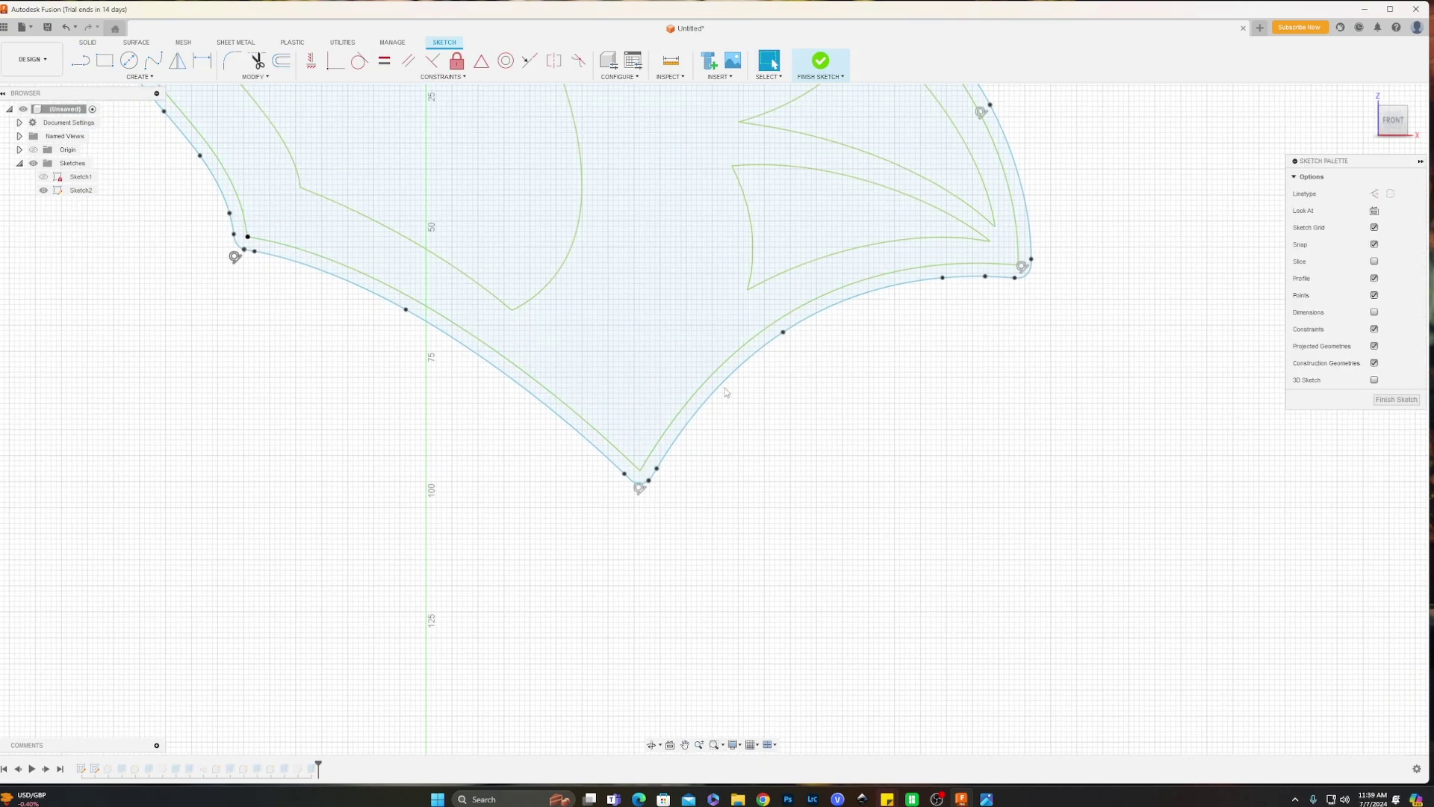
# Sketch a stand outline with a horizontal base line about 80 mm long below the lower tip and slanted sides meeting the head's outer contour.
pyautogui.click(83, 68)
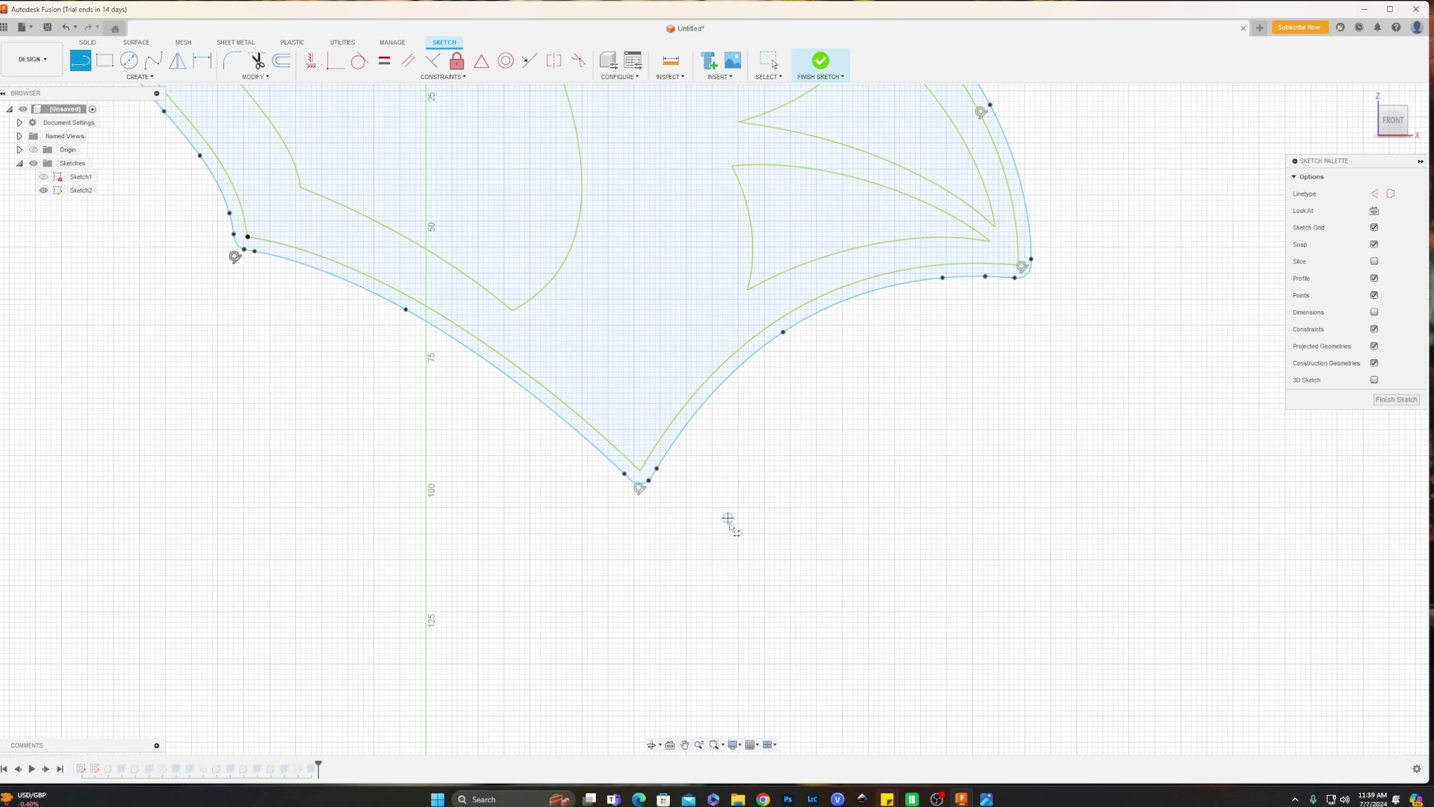
pyautogui.click(452, 533)
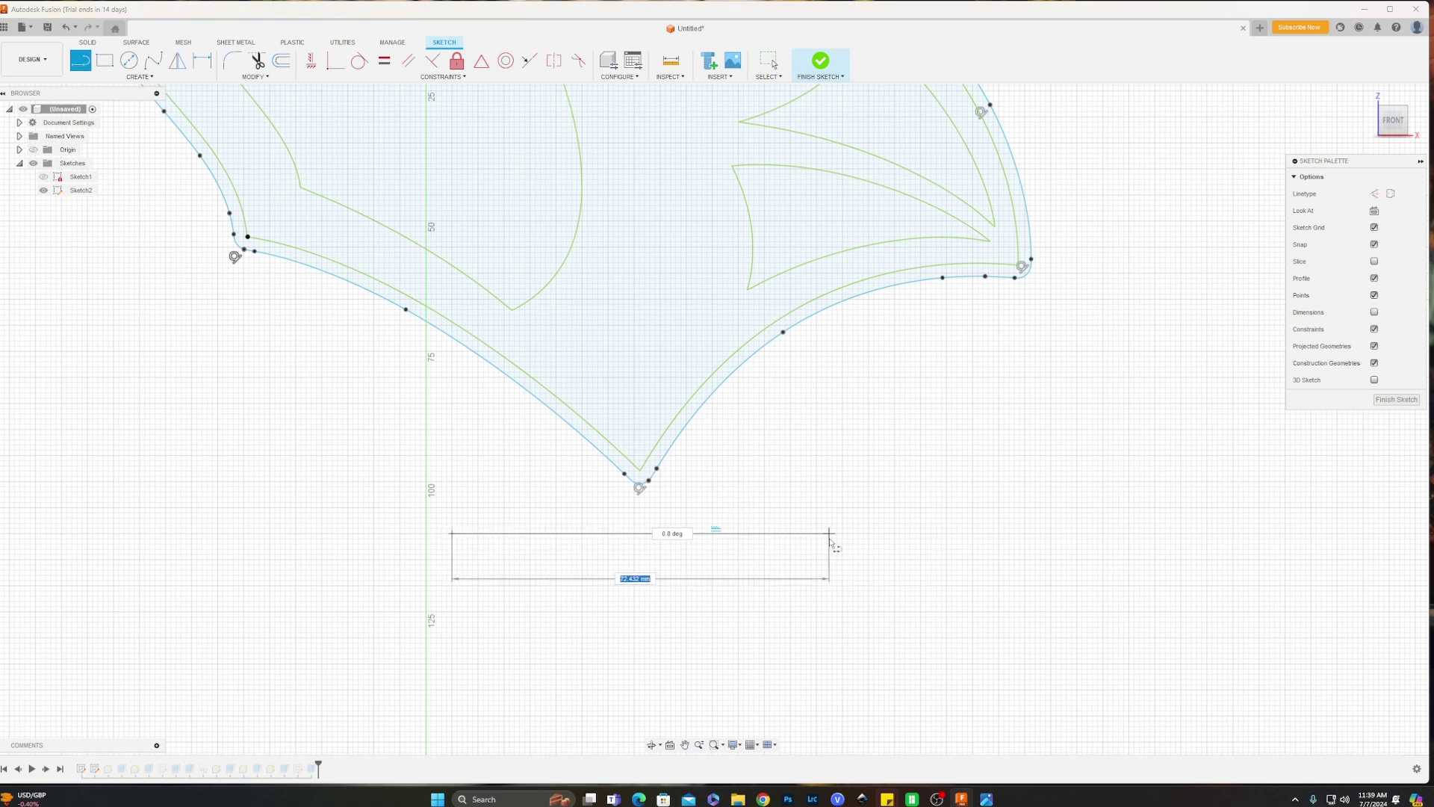
pyautogui.click(869, 533)
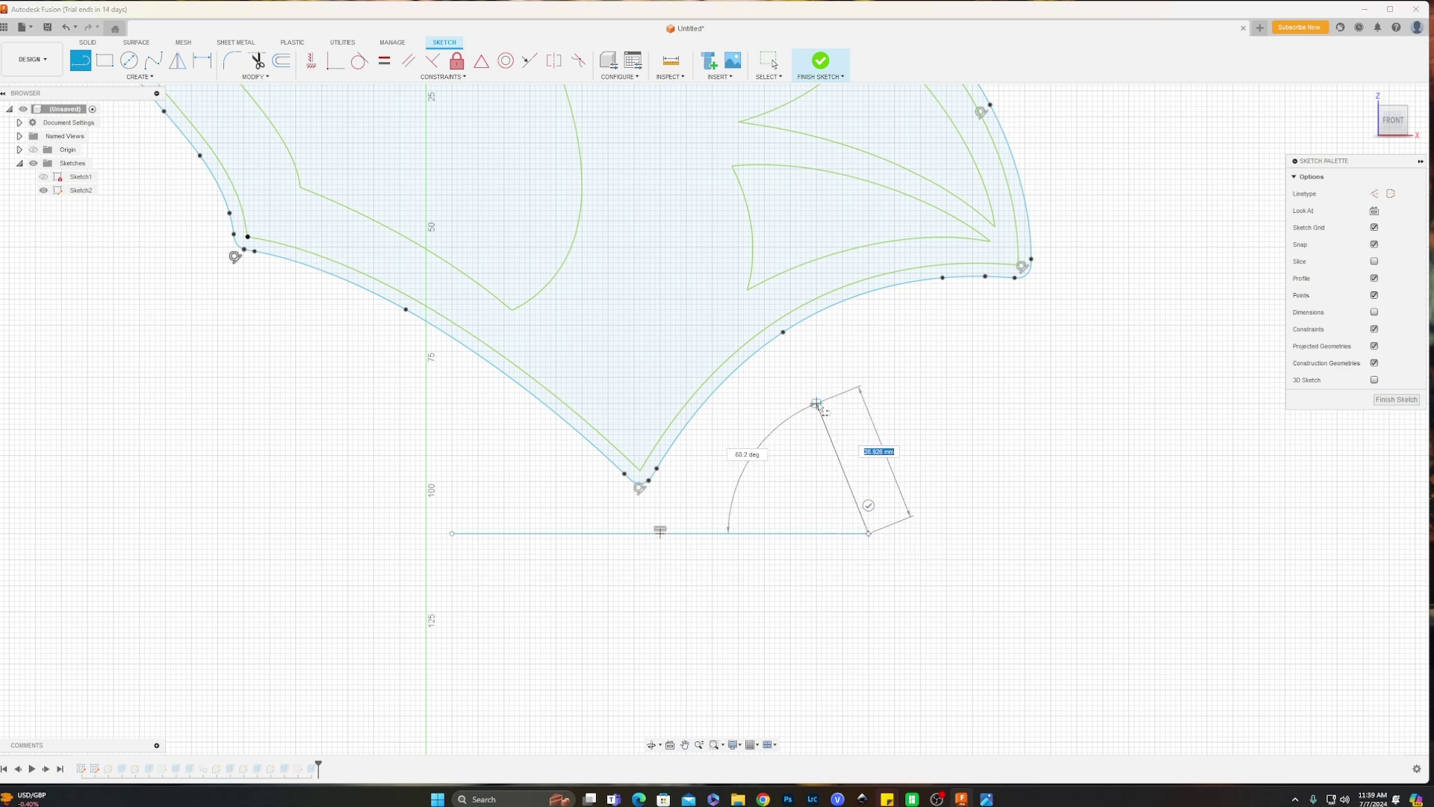
pyautogui.doubleClick(783, 332)
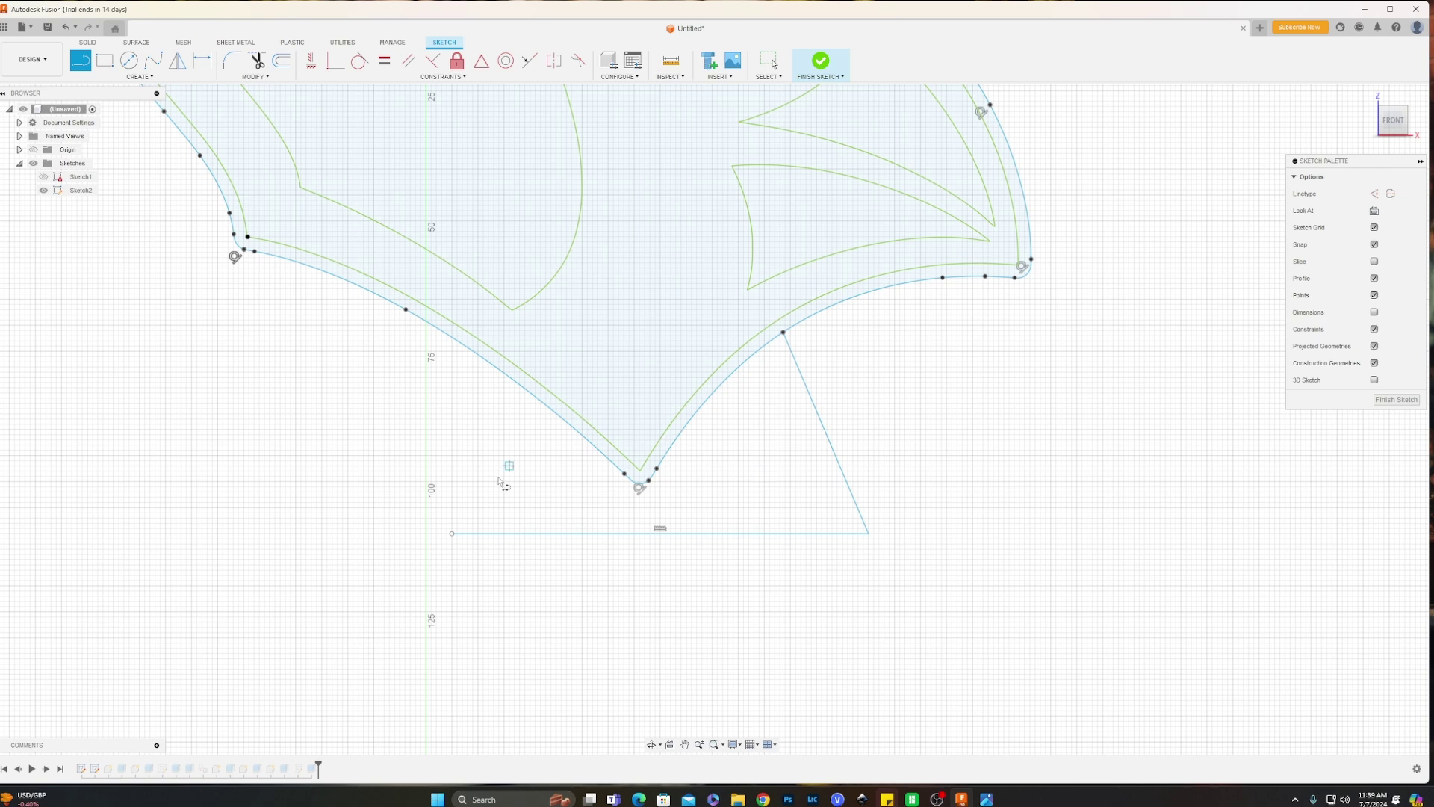
pyautogui.click(452, 534)
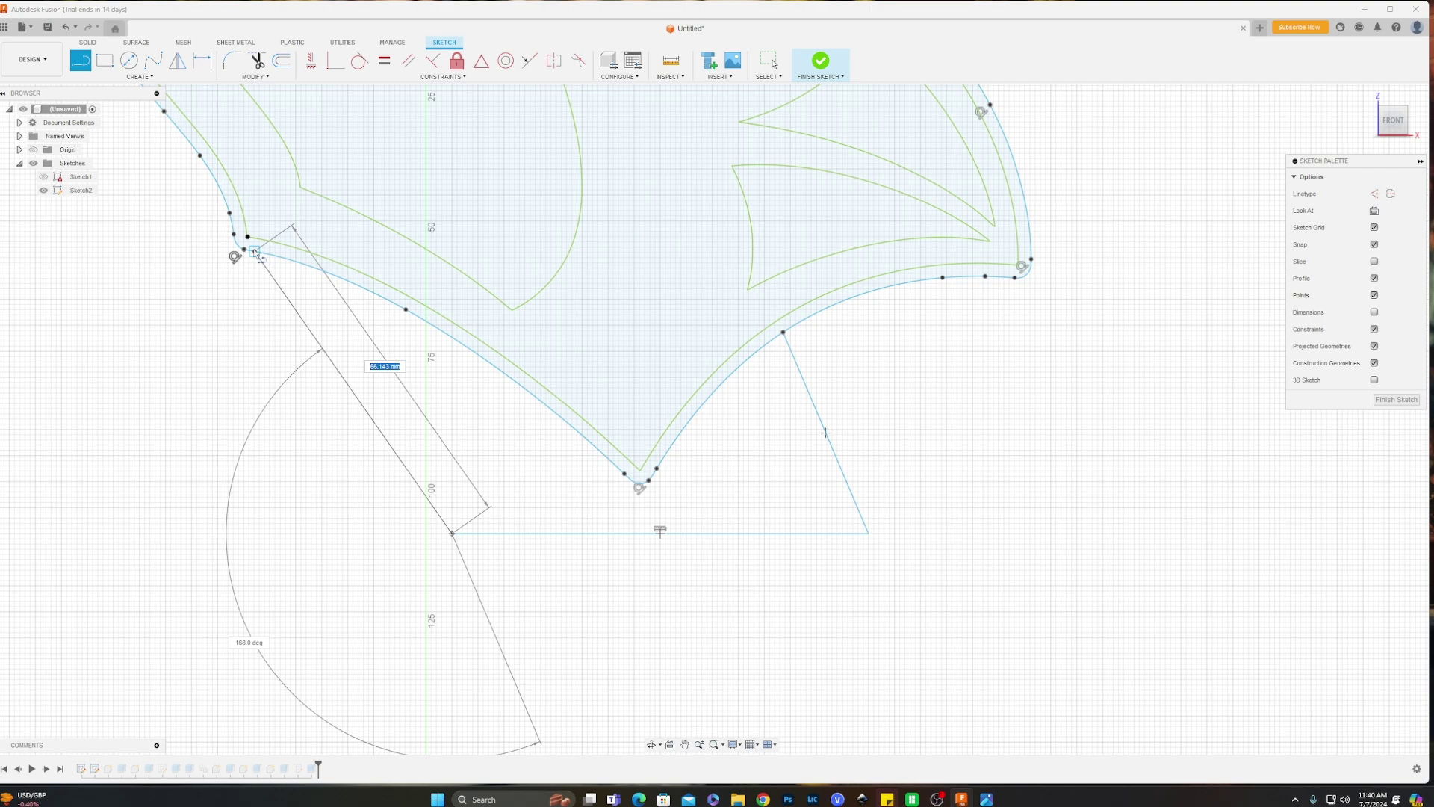
pyautogui.click(255, 252)
pyautogui.scroll(-3, 879, 373)
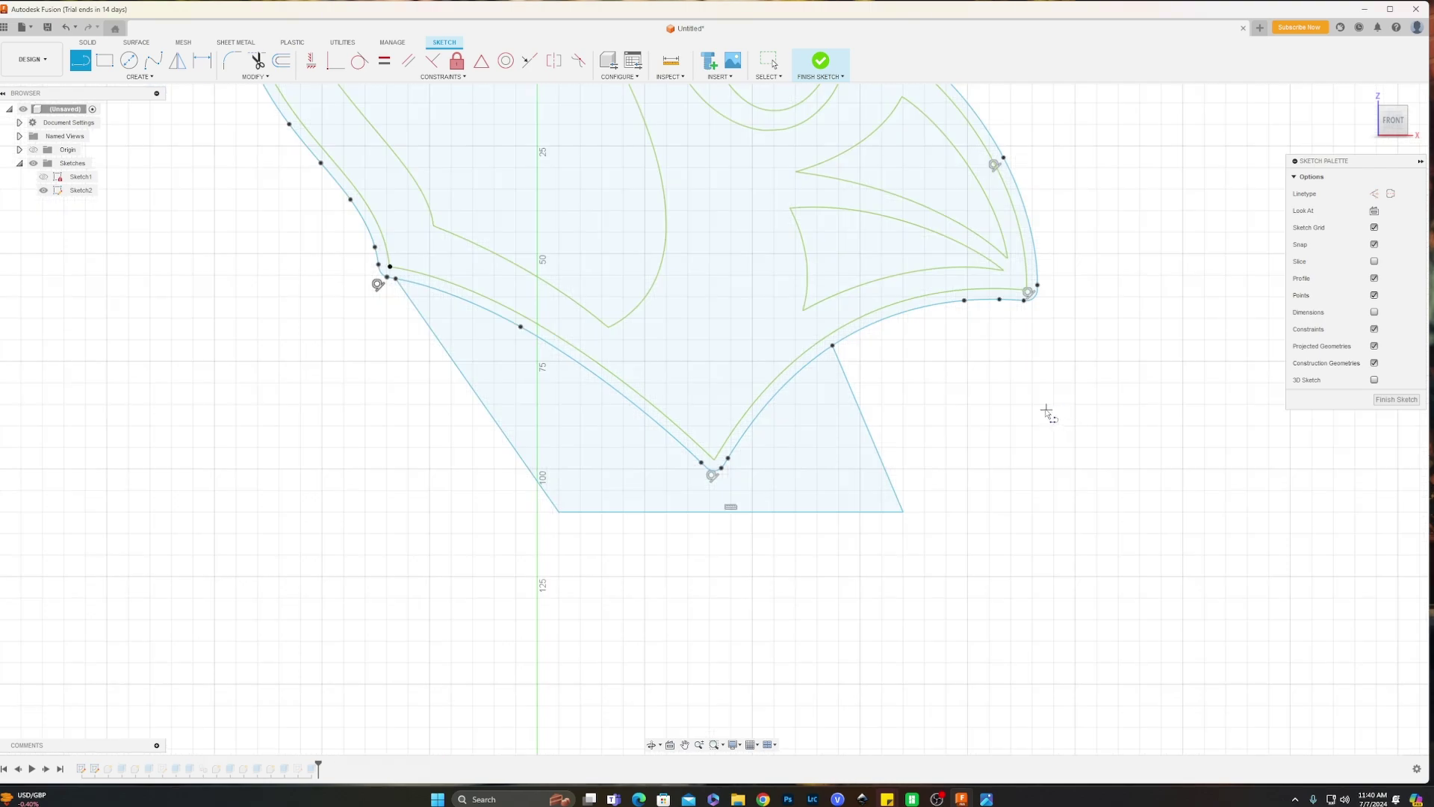
pyautogui.click(770, 66)
pyautogui.moveTo(1031, 403); pyautogui.dragTo(939, 386, button='middle')
pyautogui.scroll(-1, 939, 386)
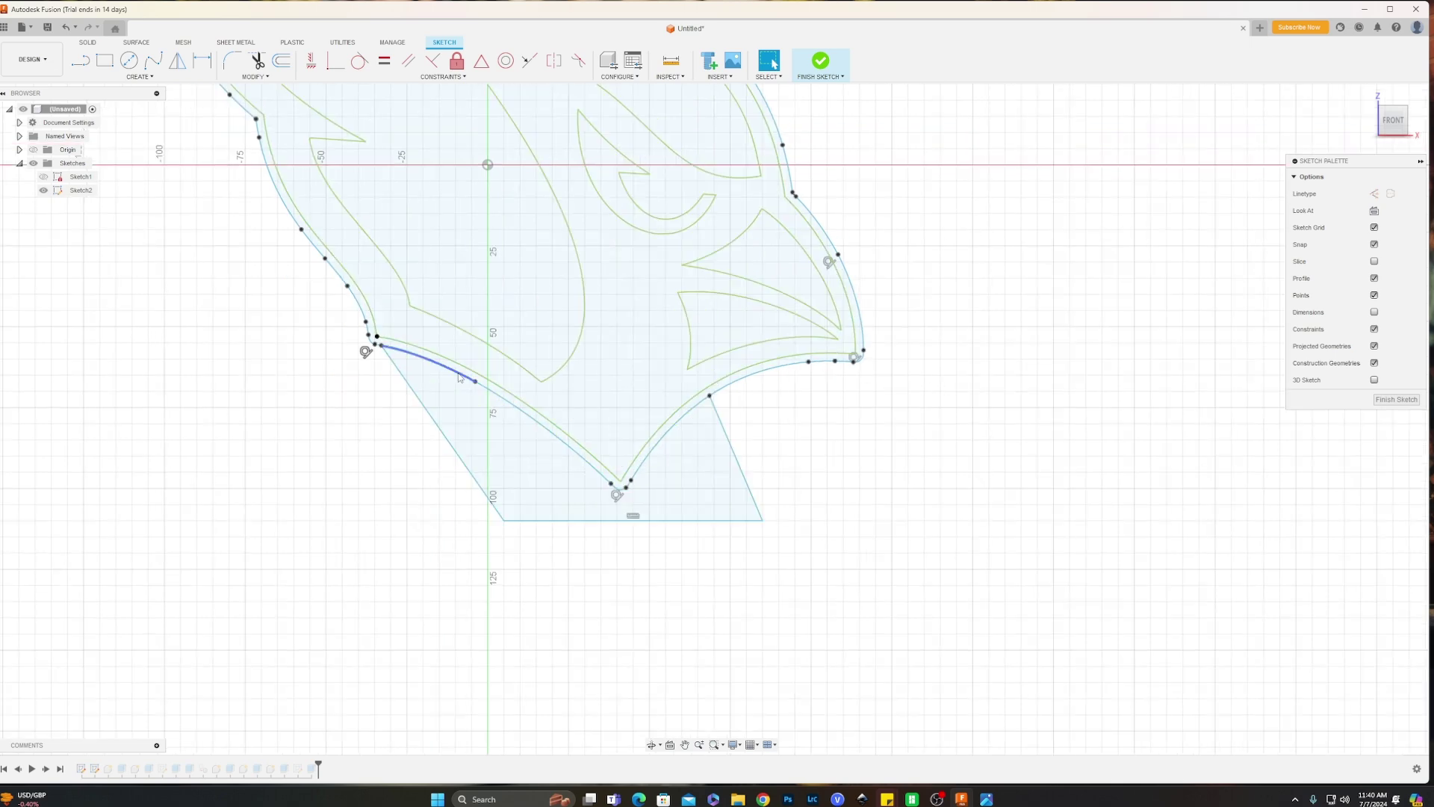
# Set up a 42 mm extrusion of the stand profile enclosed below the head.
pyautogui.click(690, 488)
pyautogui.press('e')
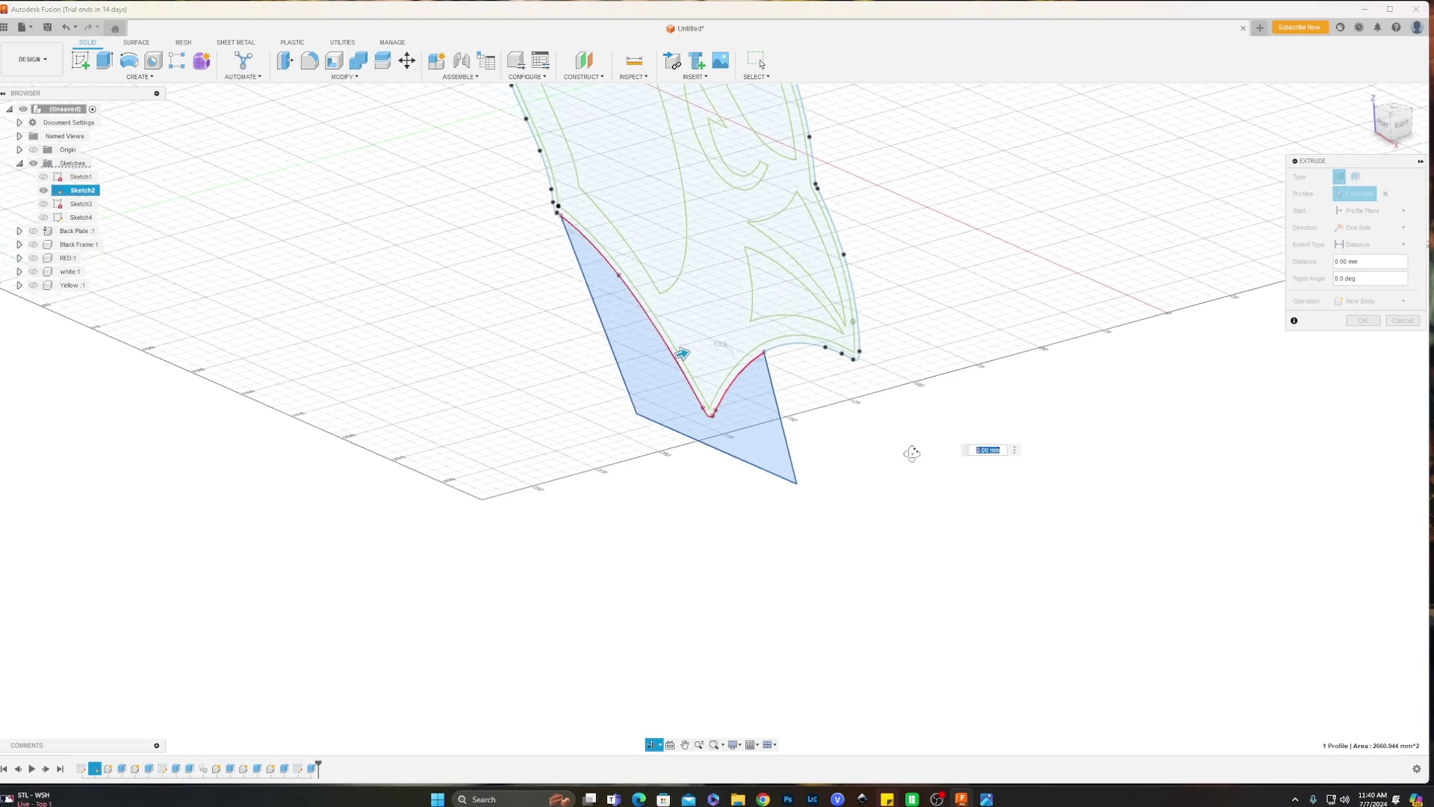
pyautogui.write('42')
pyautogui.keyDown('shift'); pyautogui.moveTo(1026, 411); pyautogui.dragTo(776, 567, button='middle'); pyautogui.keyUp('shift')
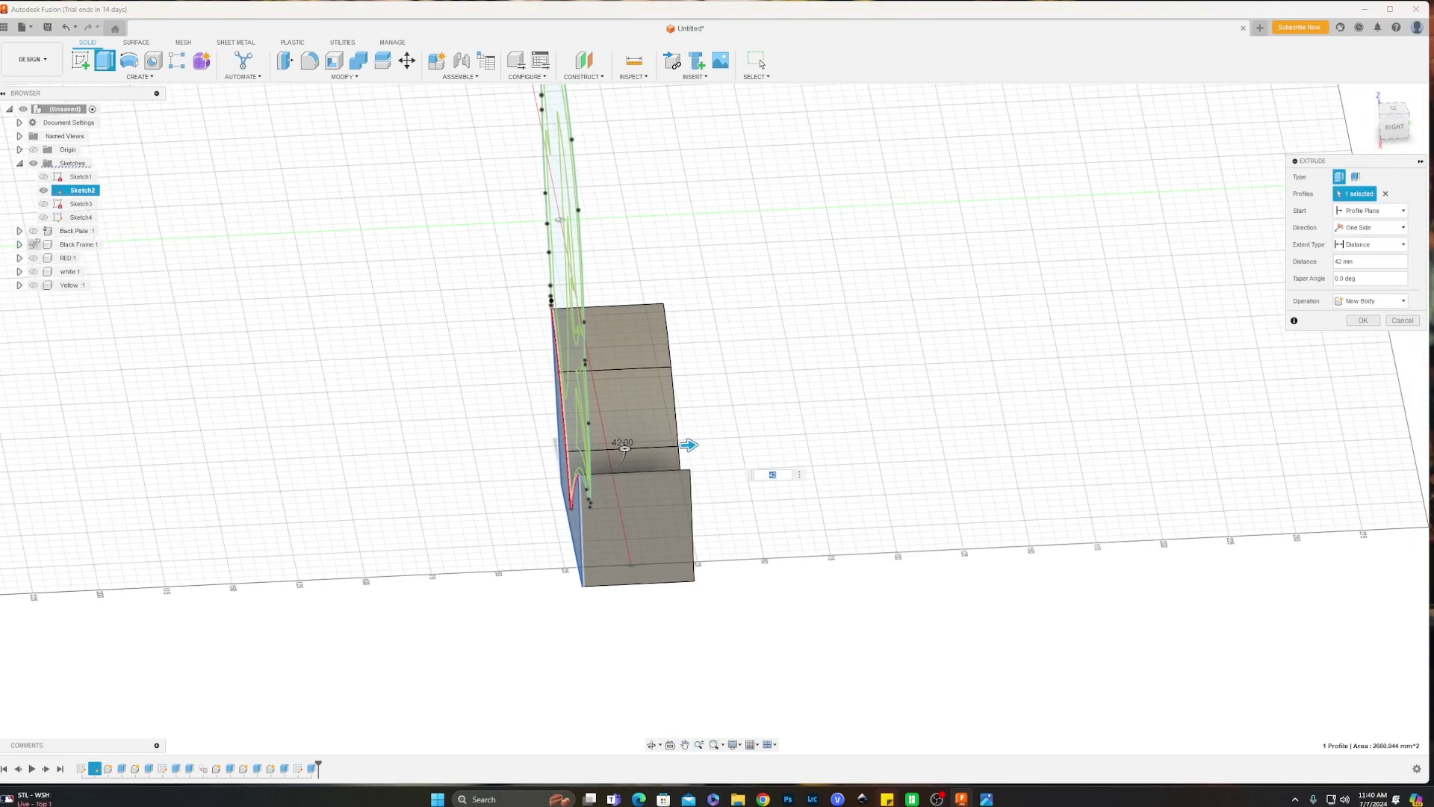
# Show all five logo components and complete the stand extrusion as a new component.
pyautogui.click(33, 231)
pyautogui.click(33, 244)
pyautogui.click(34, 258)
pyautogui.click(34, 272)
pyautogui.click(33, 285)
pyautogui.keyDown('shift'); pyautogui.moveTo(374, 381); pyautogui.dragTo(809, 541, button='middle'); pyautogui.keyUp('shift')
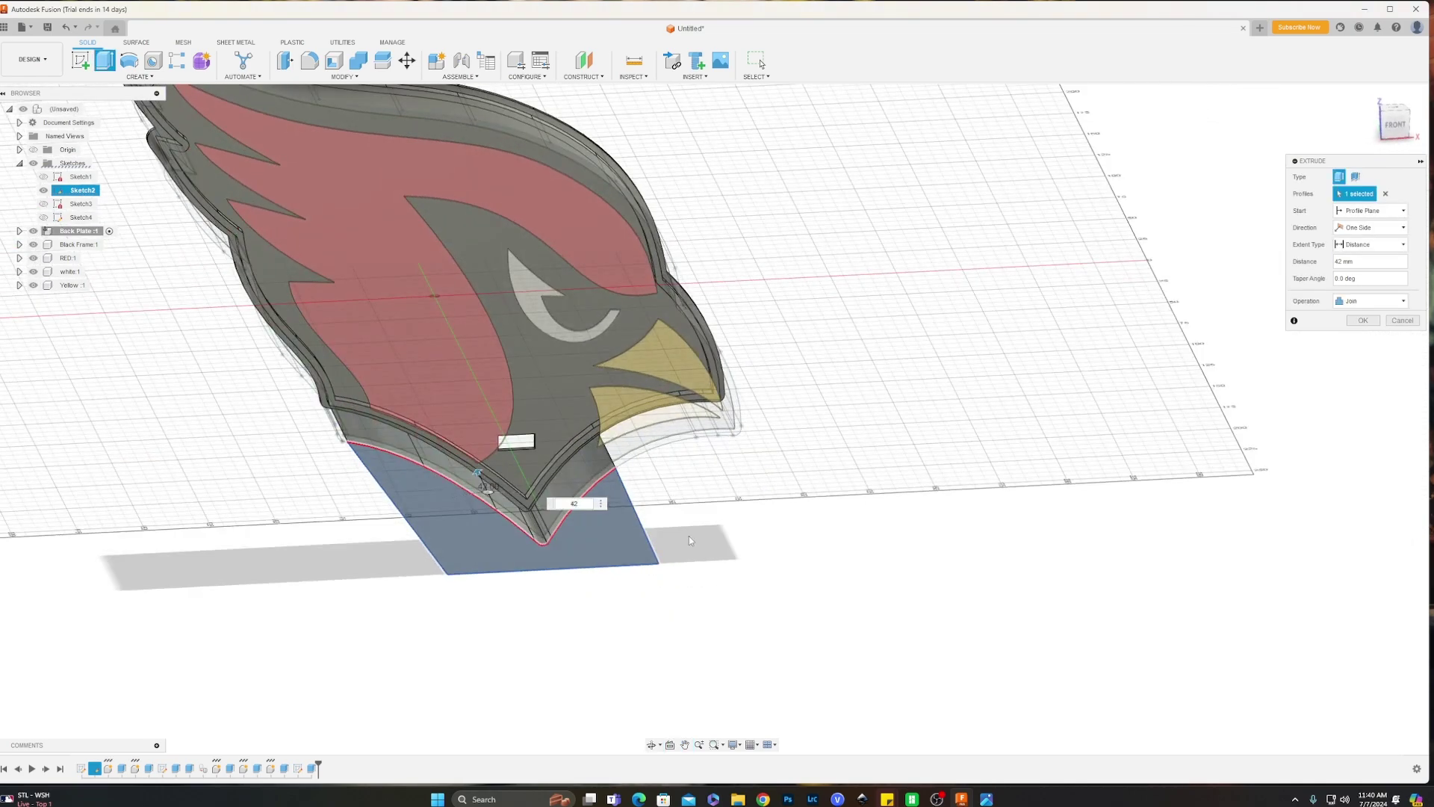
pyautogui.click(1374, 301)
pyautogui.click(1371, 364)
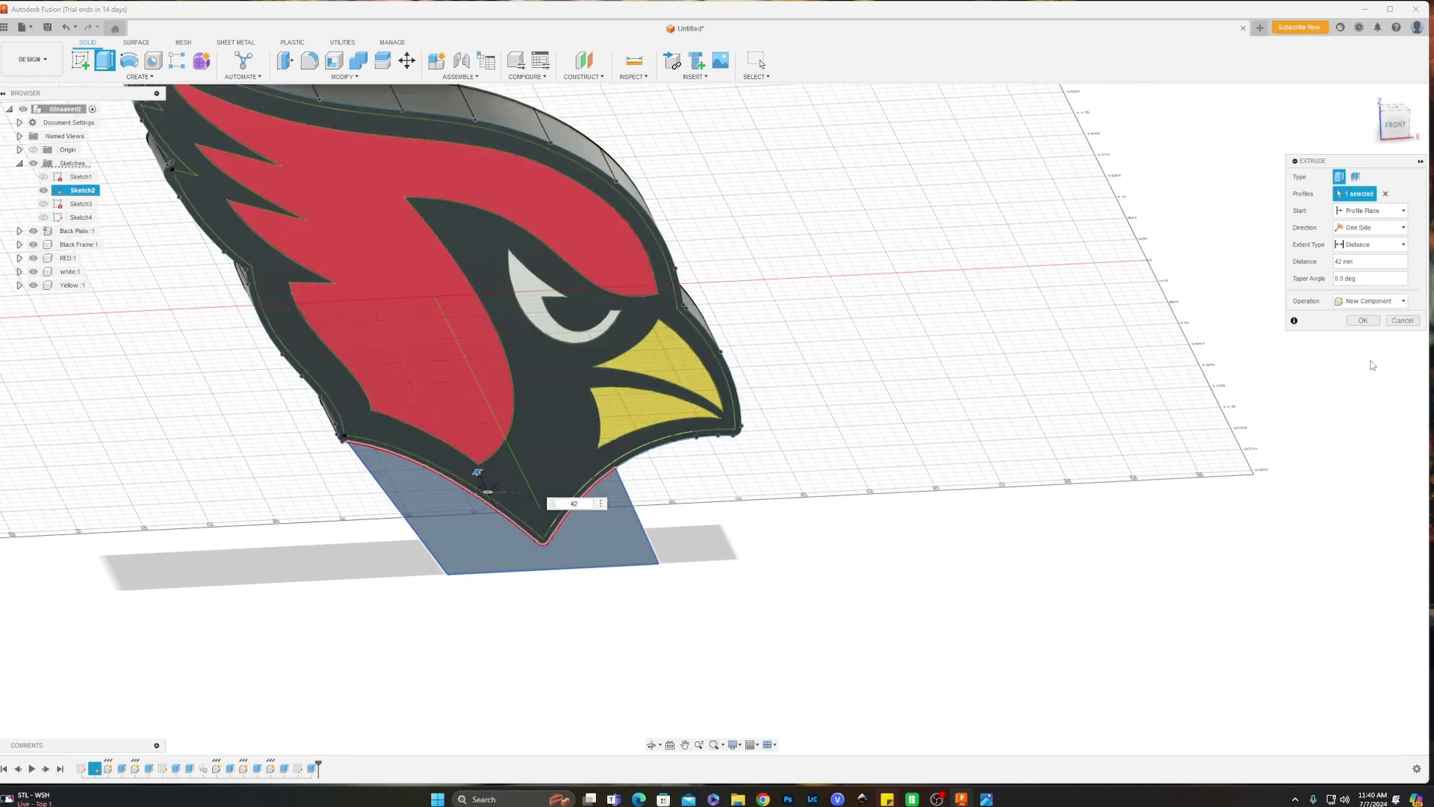
pyautogui.click(1363, 321)
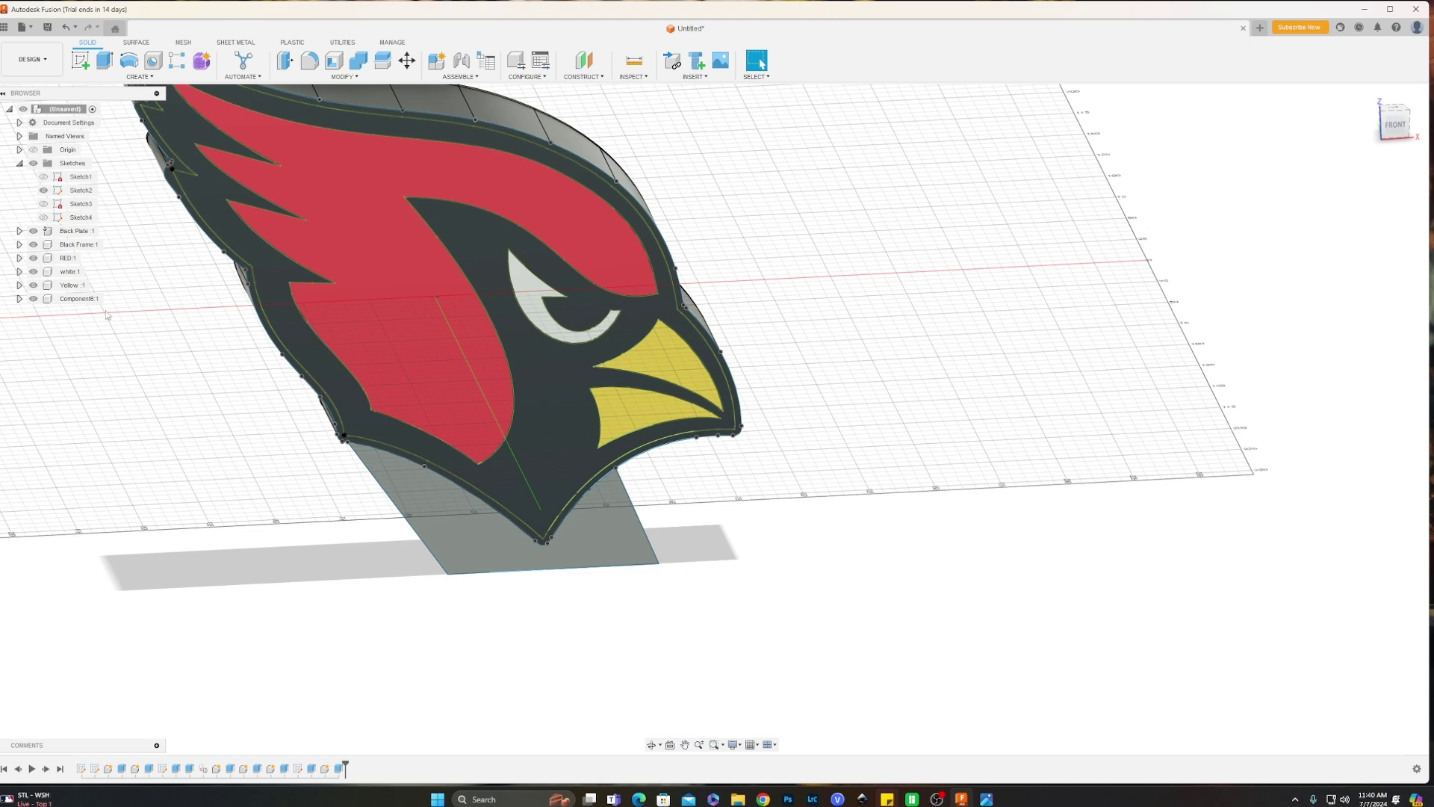
# Rename the new component as stand and apply the design's black paint to it.
pyautogui.click(79, 298)
pyautogui.doubleClick(80, 298)
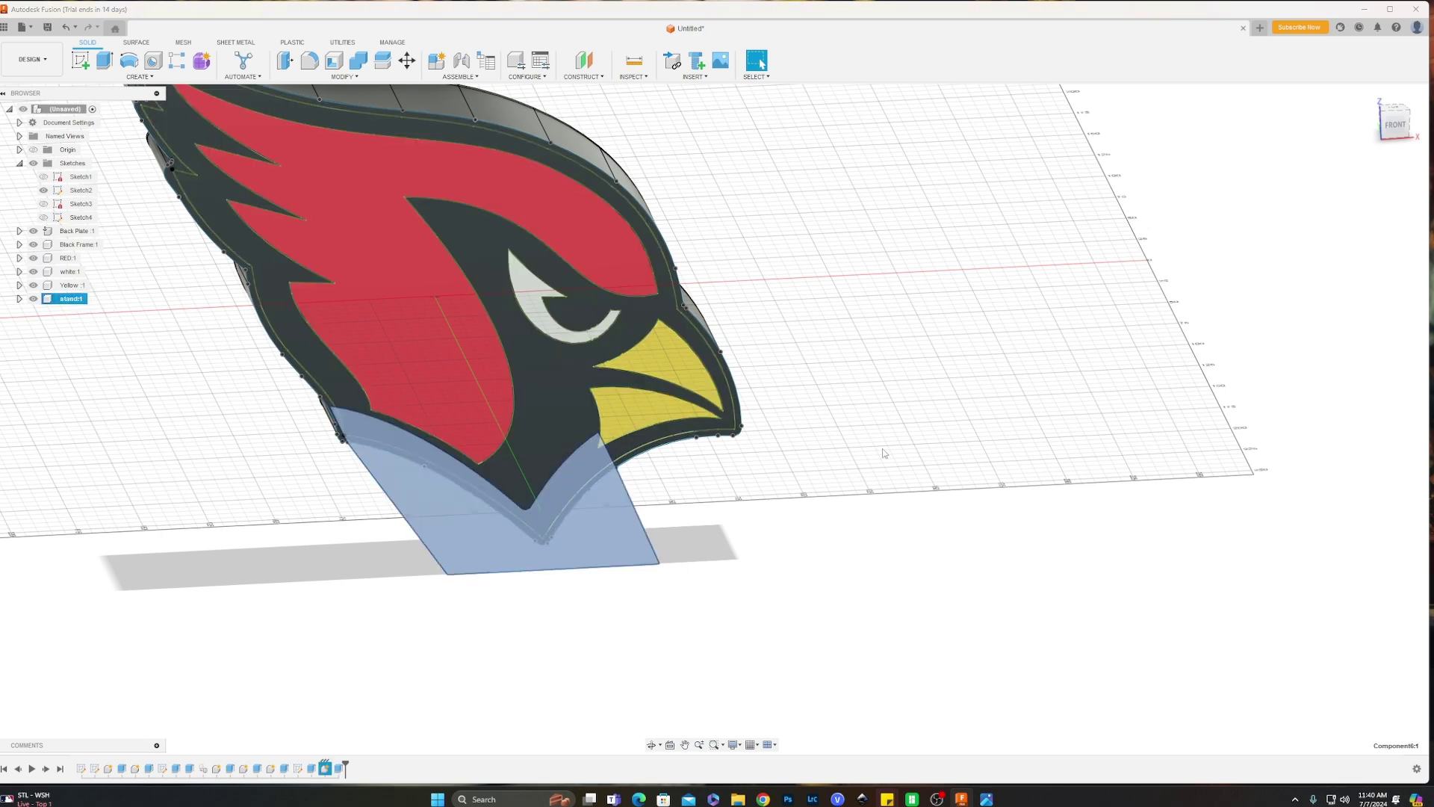
pyautogui.click(1155, 490)
pyautogui.press('a')
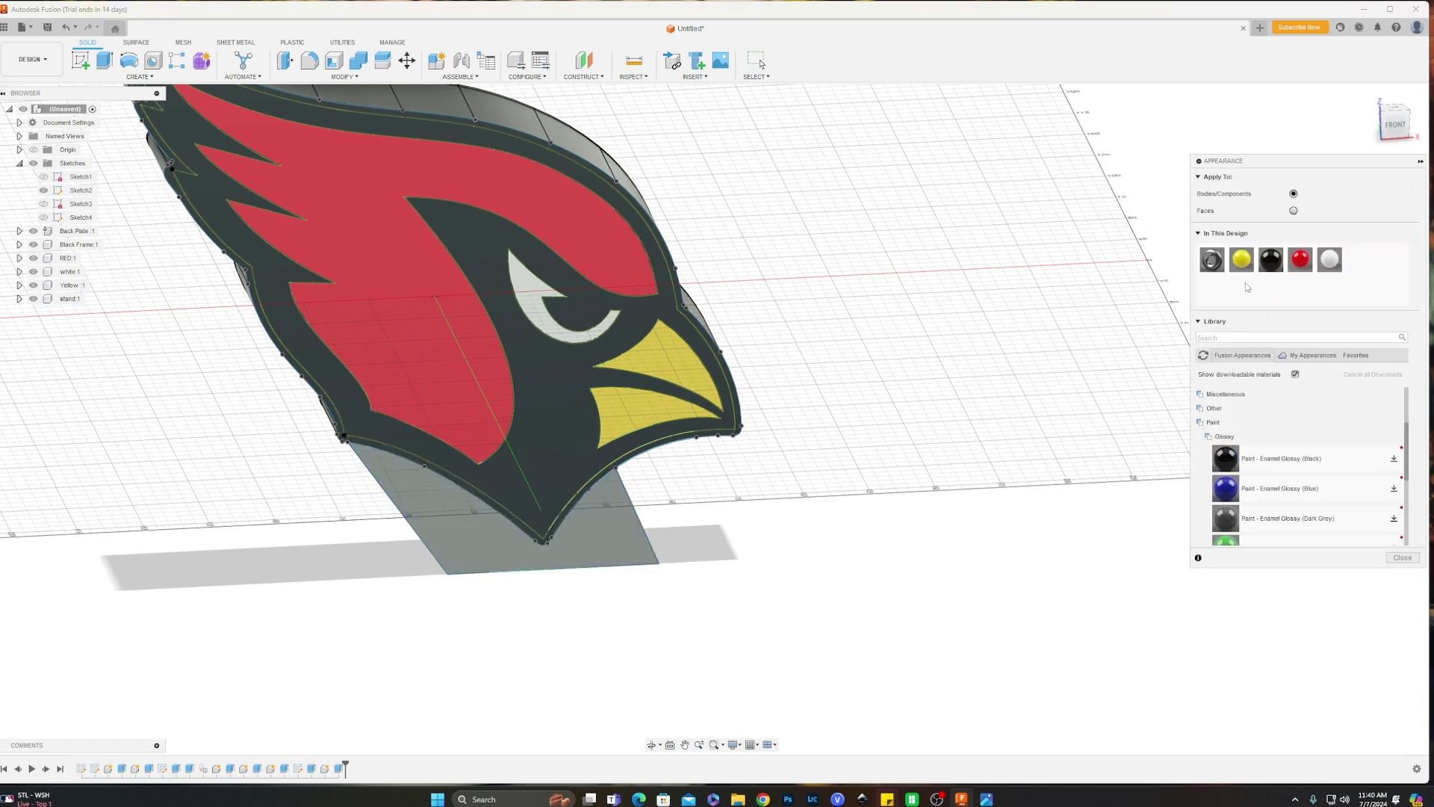
pyautogui.moveTo(1269, 261)
pyautogui.mouseDown()
pyautogui.moveTo(131, 337)
pyautogui.moveTo(71, 299)
pyautogui.mouseUp()
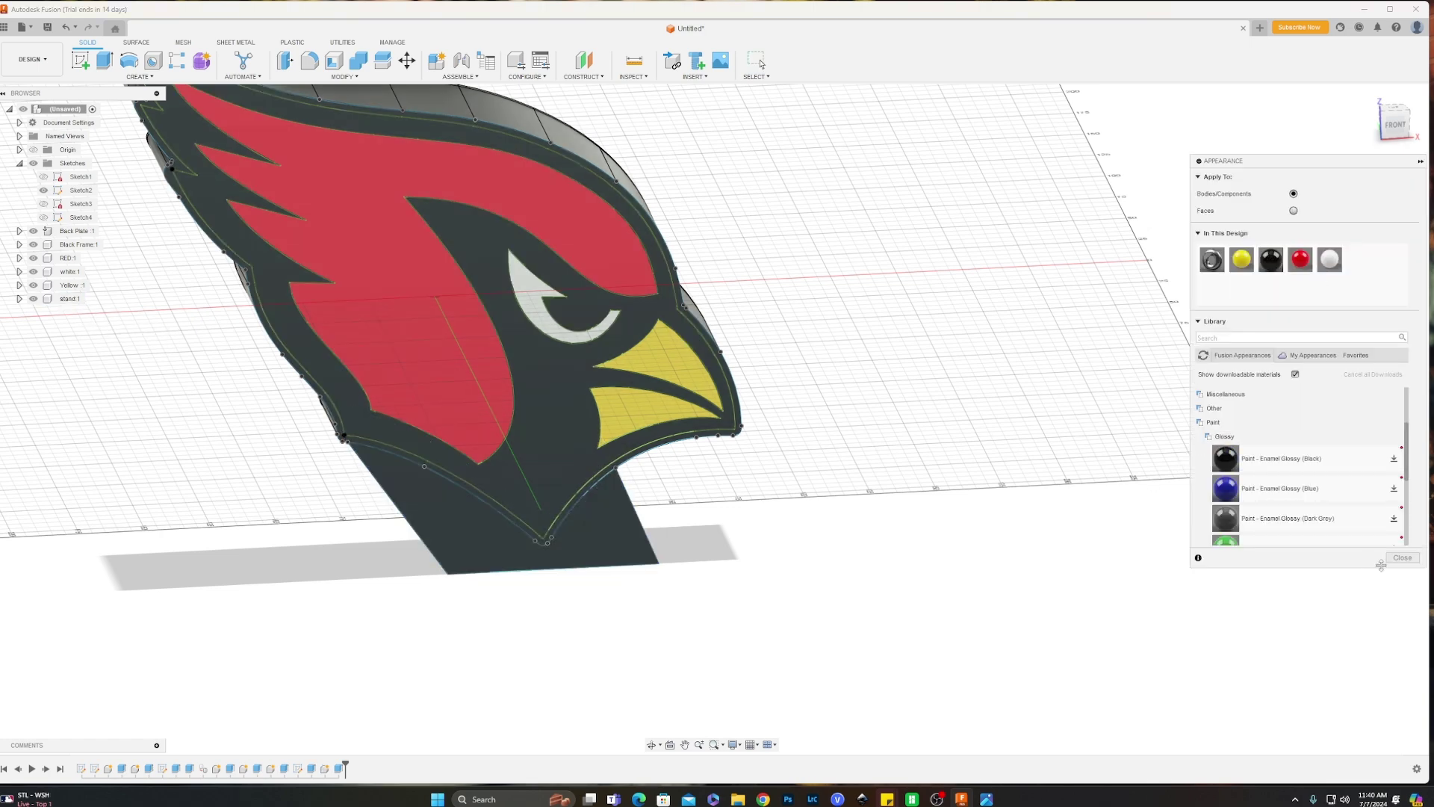
pyautogui.click(1401, 558)
# Examine the black stand's fit against the head's lower contour from the front and at an angle.
pyautogui.keyDown('shift'); pyautogui.moveTo(980, 509); pyautogui.dragTo(928, 493, button='middle'); pyautogui.keyUp('shift')
pyautogui.scroll(5, 808, 487)
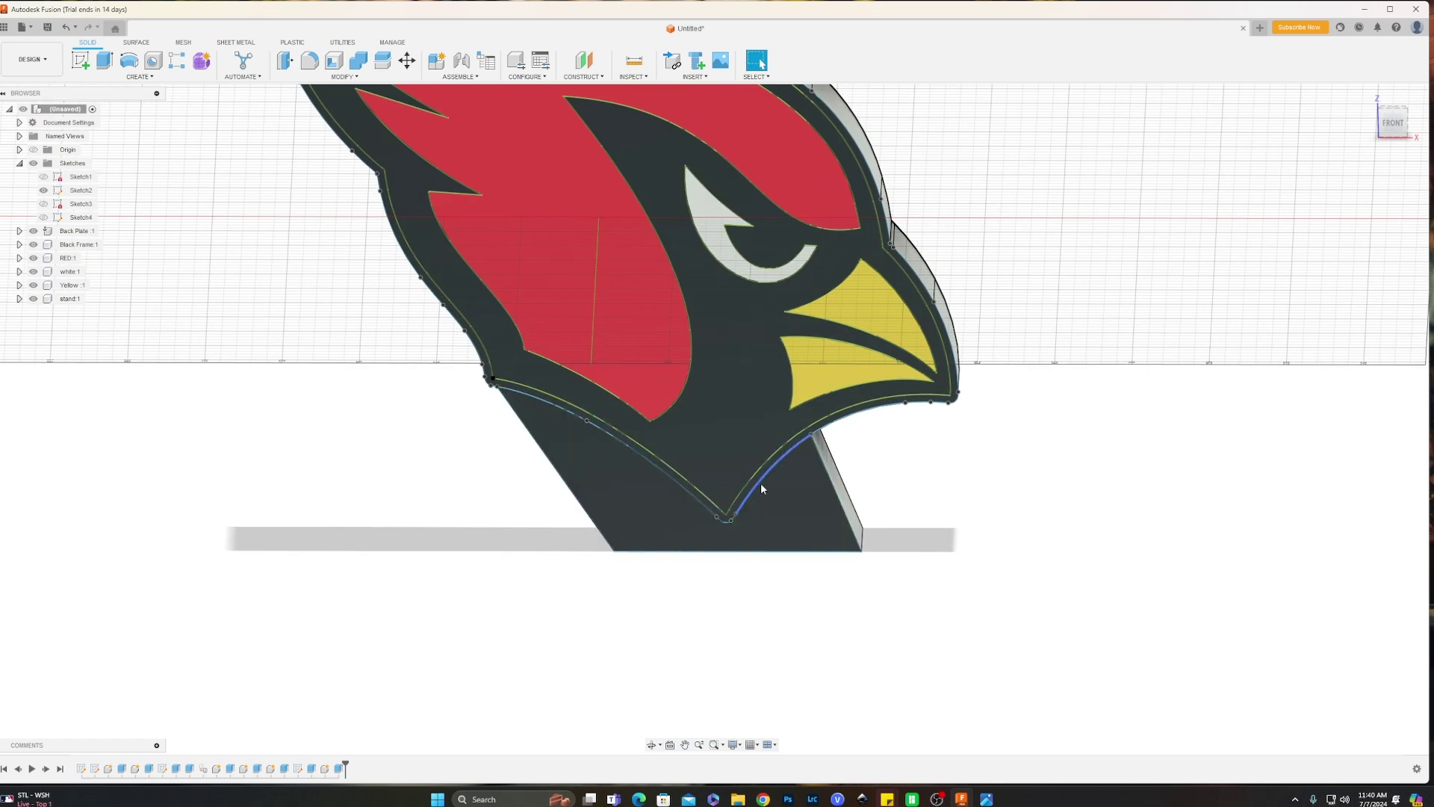
pyautogui.scroll(-3, 768, 499)
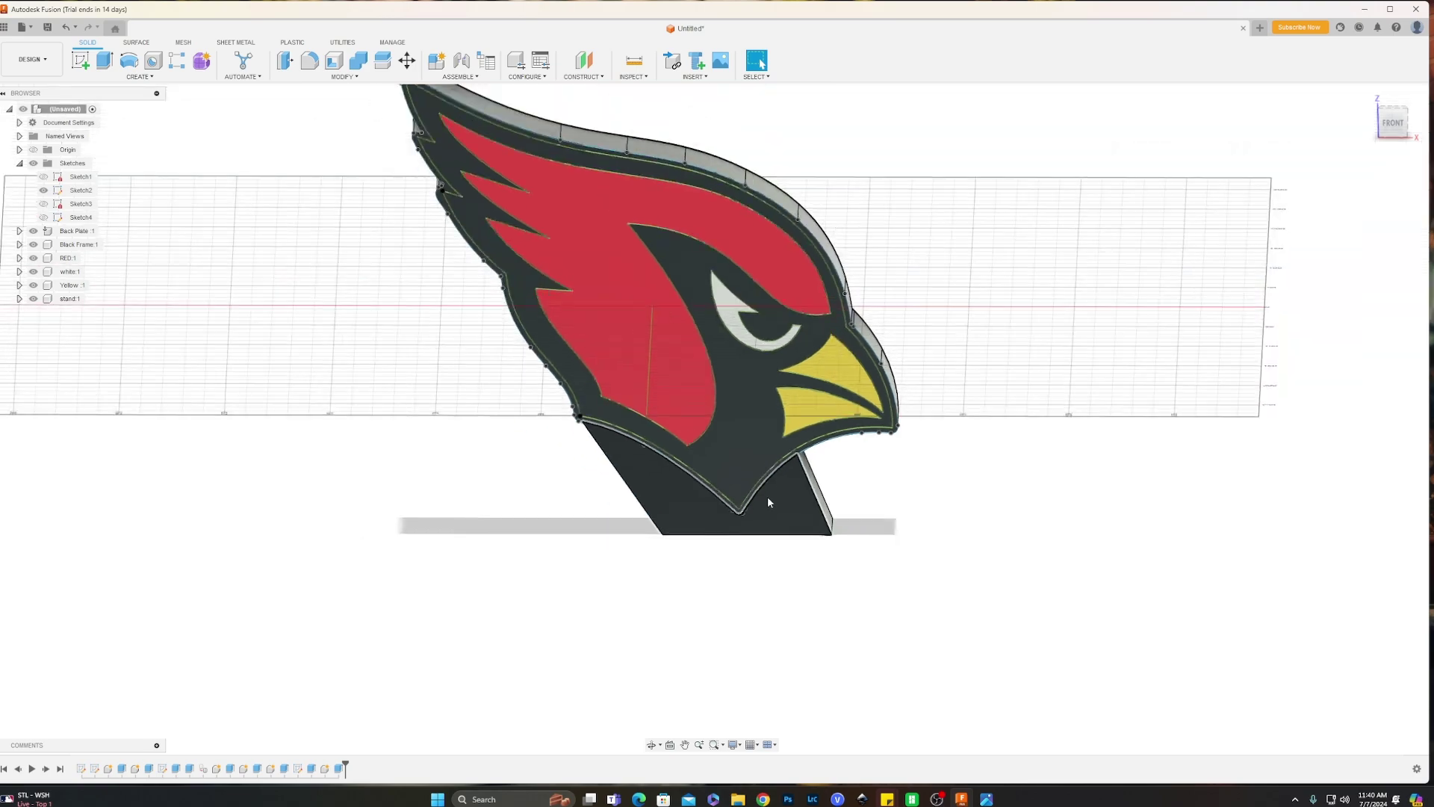
pyautogui.moveTo(893, 460)
pyautogui.keyDown('shift'); pyautogui.mouseDown(button='middle')
pyautogui.moveTo(899, 474)
pyautogui.moveTo(767, 464)
pyautogui.moveTo(890, 466)
pyautogui.moveTo(819, 484)
pyautogui.mouseUp(button='middle'); pyautogui.keyUp('shift')
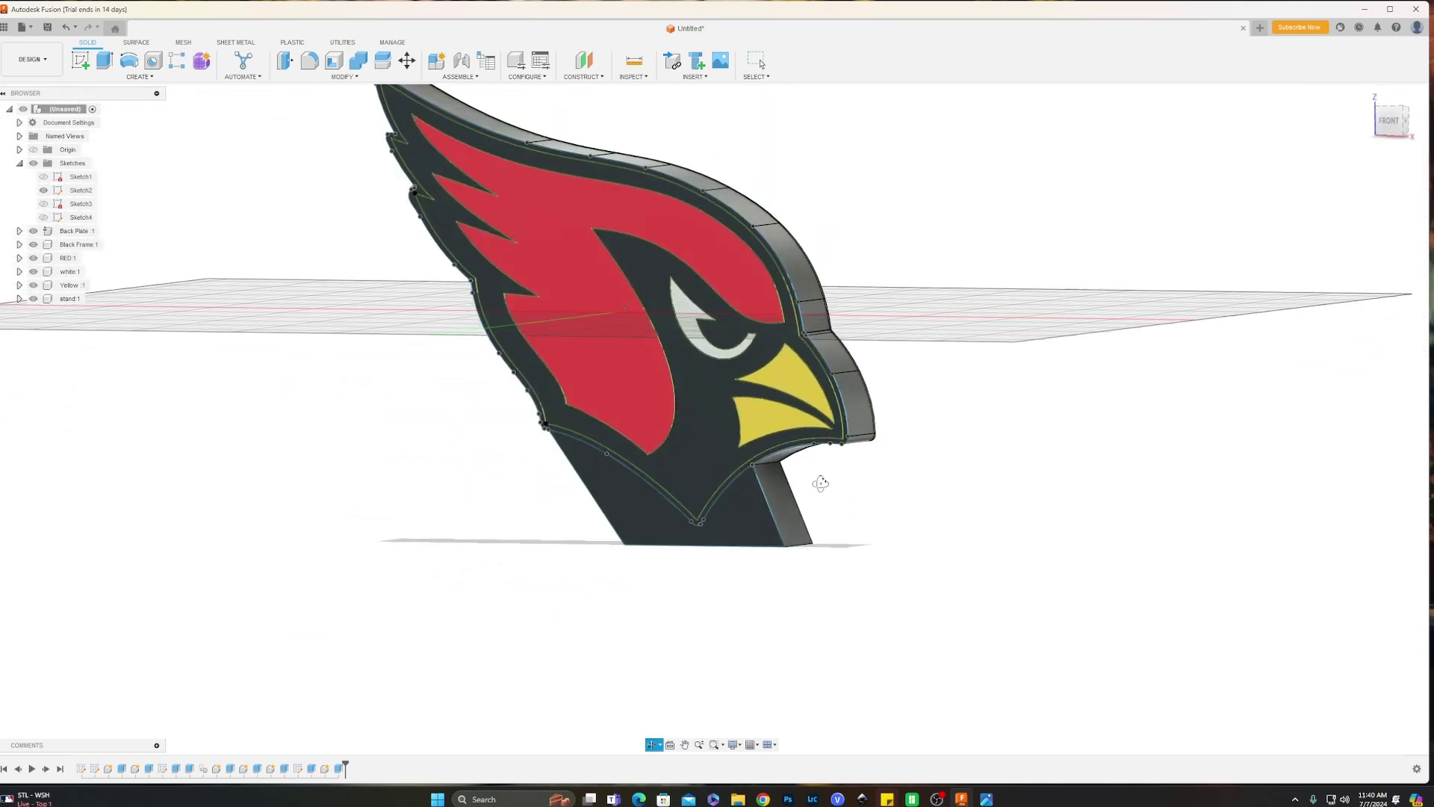
pyautogui.click(736, 522)
pyautogui.scroll(3, 754, 515)
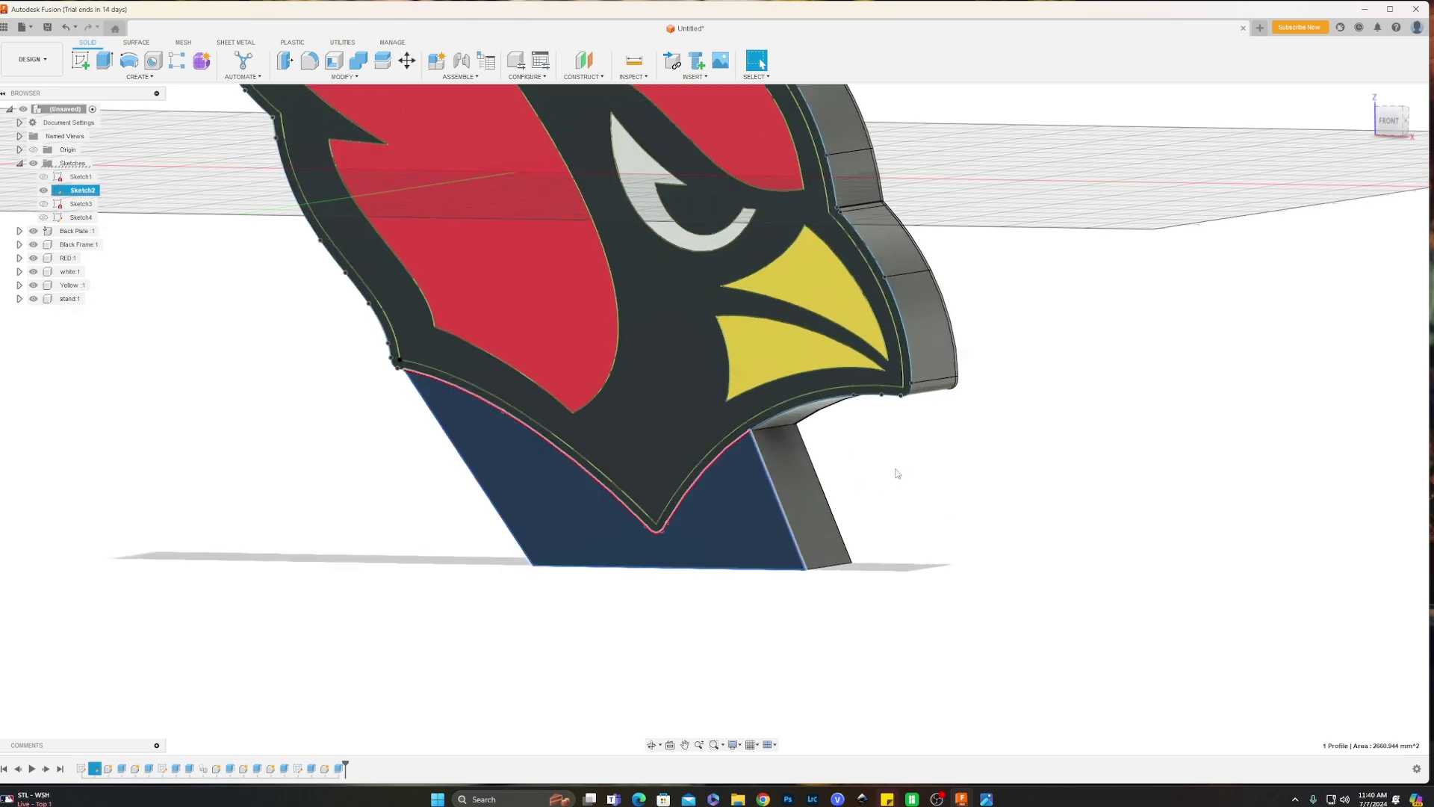
# Delete the stand component from the design despite its dependent timeline features.
pyautogui.scroll(-3, 903, 478)
pyautogui.keyDown('shift'); pyautogui.moveTo(906, 480); pyautogui.dragTo(931, 486, button='middle'); pyautogui.keyUp('shift')
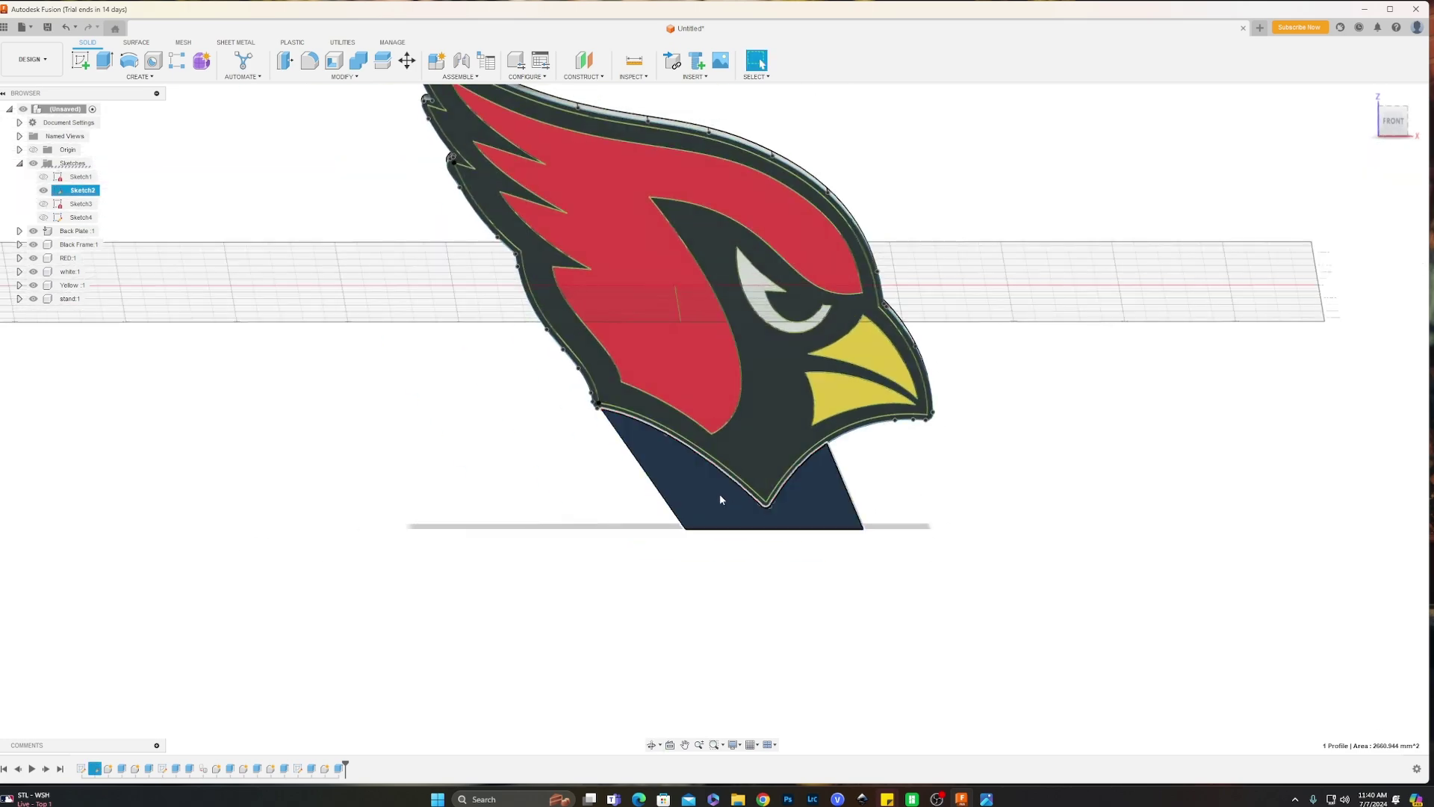
pyautogui.click(71, 299)
pyautogui.press('Delete')
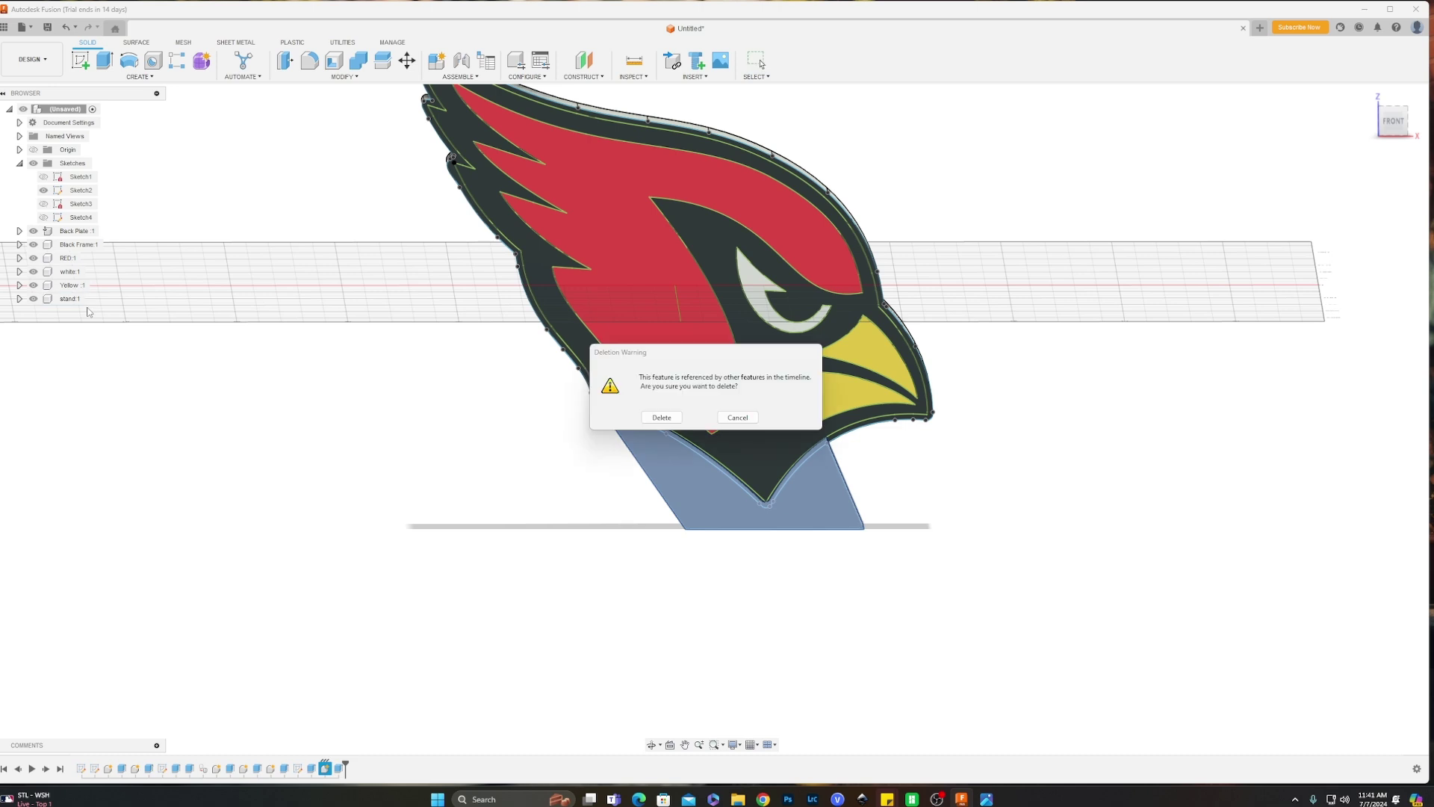
pyautogui.click(652, 416)
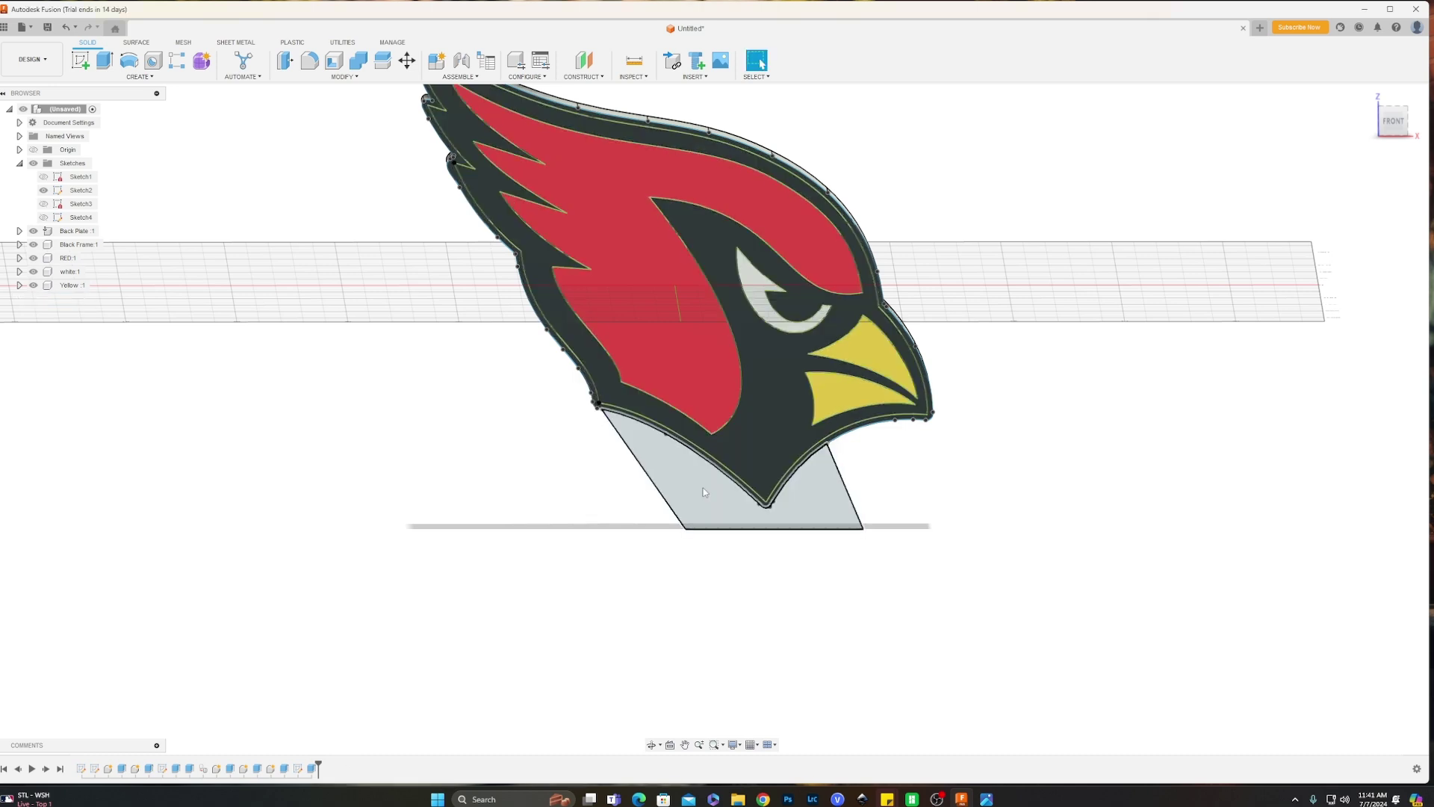
# Delete Sketch4 from the design, accepting the removal of its references.
pyautogui.click(78, 217)
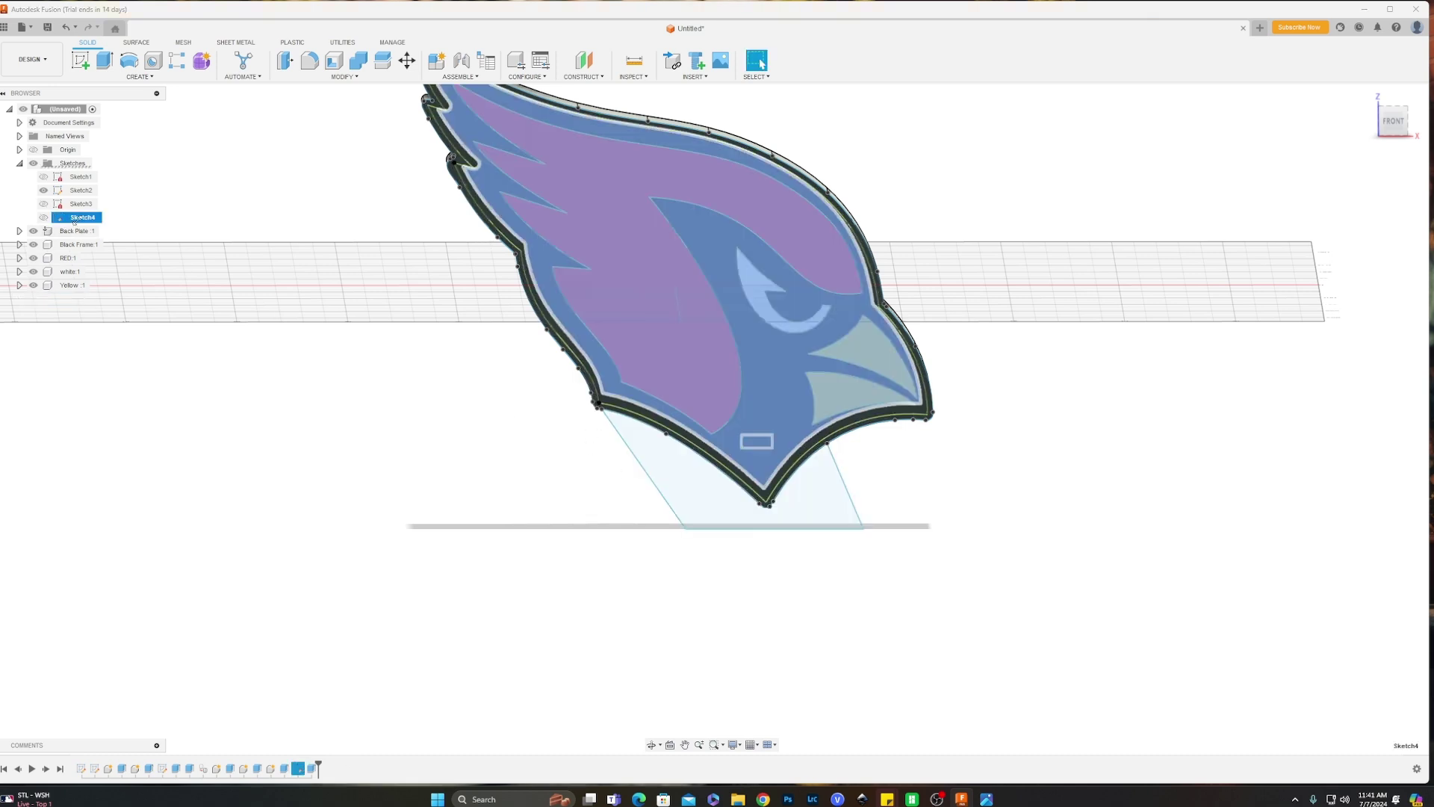
pyautogui.press('Delete')
pyautogui.click(661, 417)
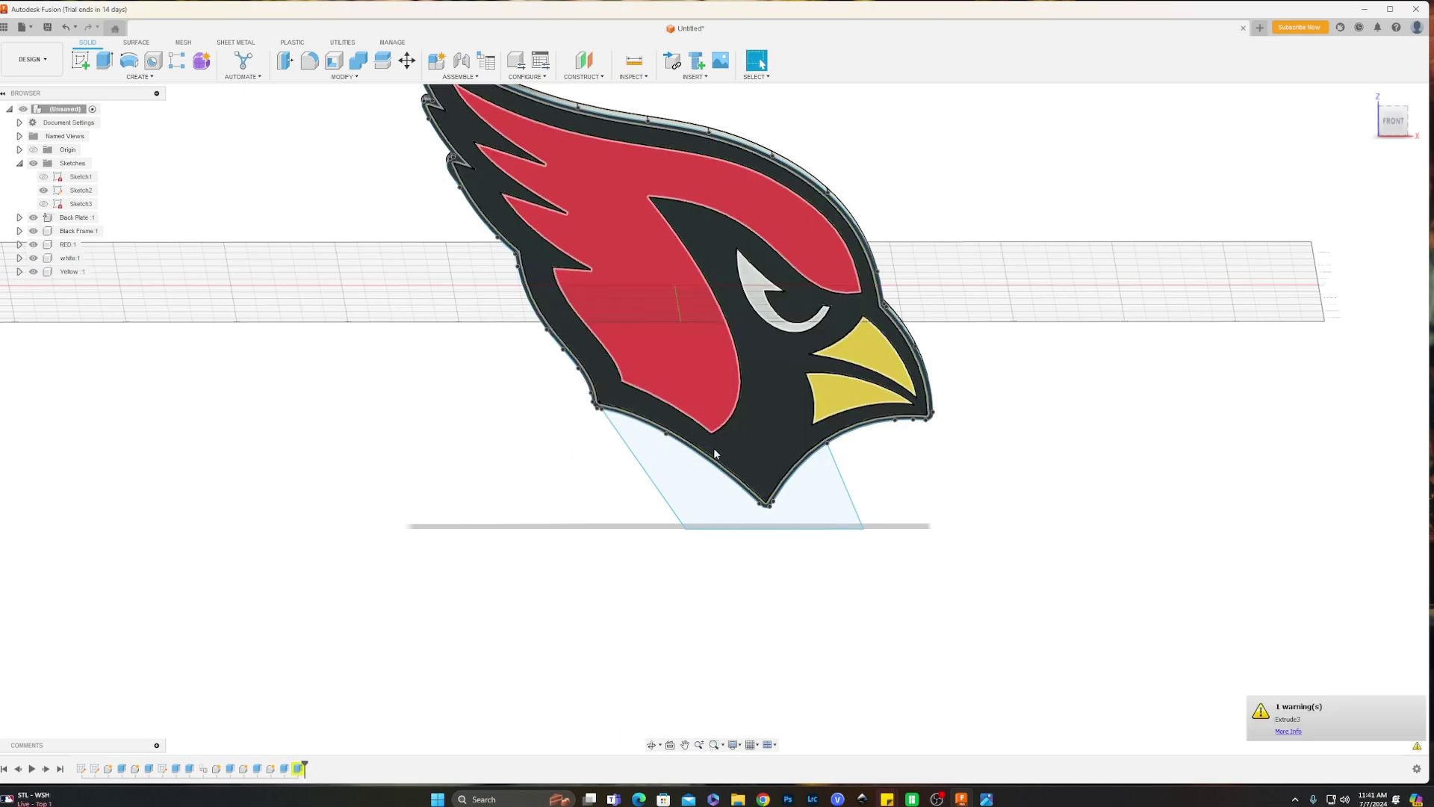
# Remove the three straight stand outline lines below the head from Sketch2 and finish the sketch.
pyautogui.scroll(-2, 702, 502)
pyautogui.click(702, 502)
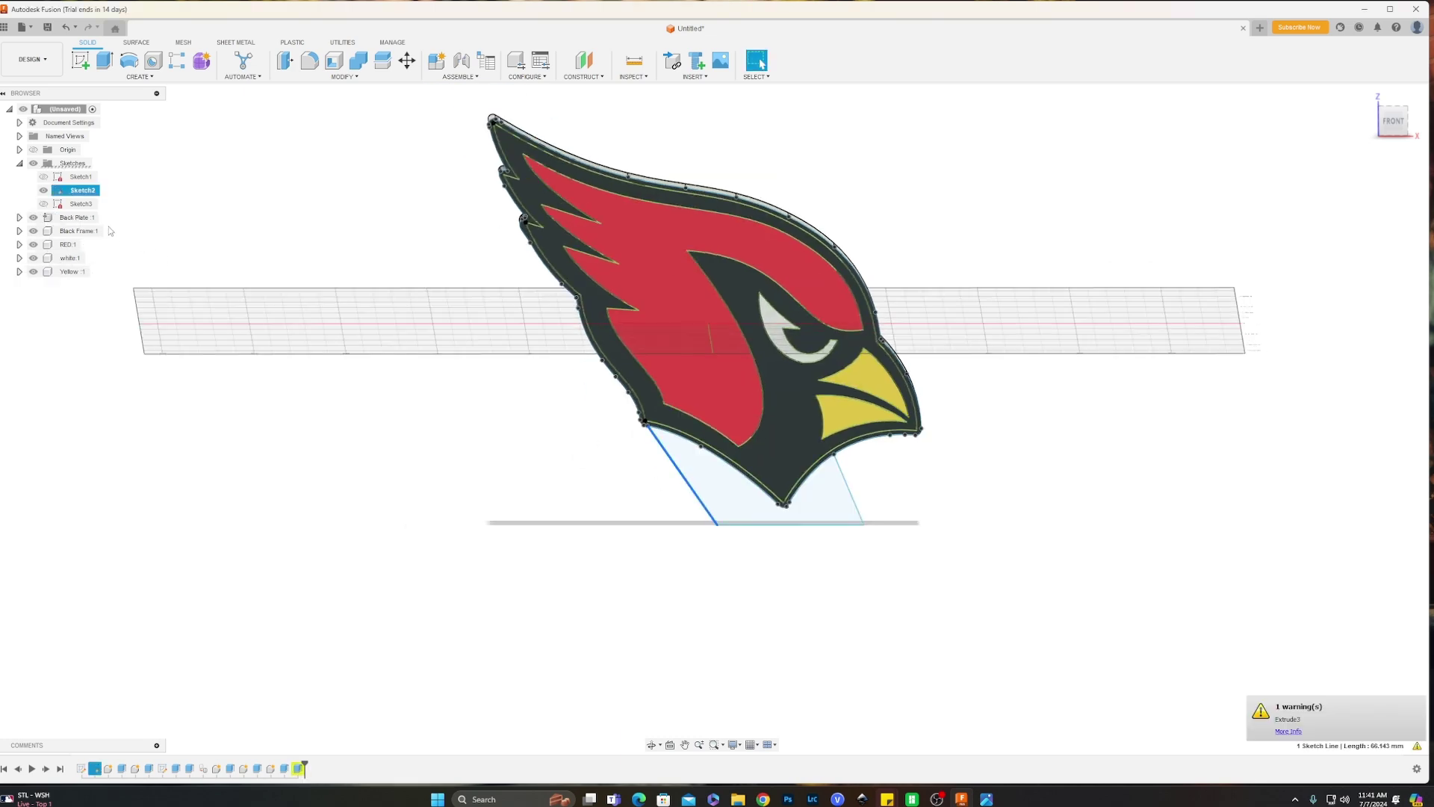
pyautogui.doubleClick(82, 190)
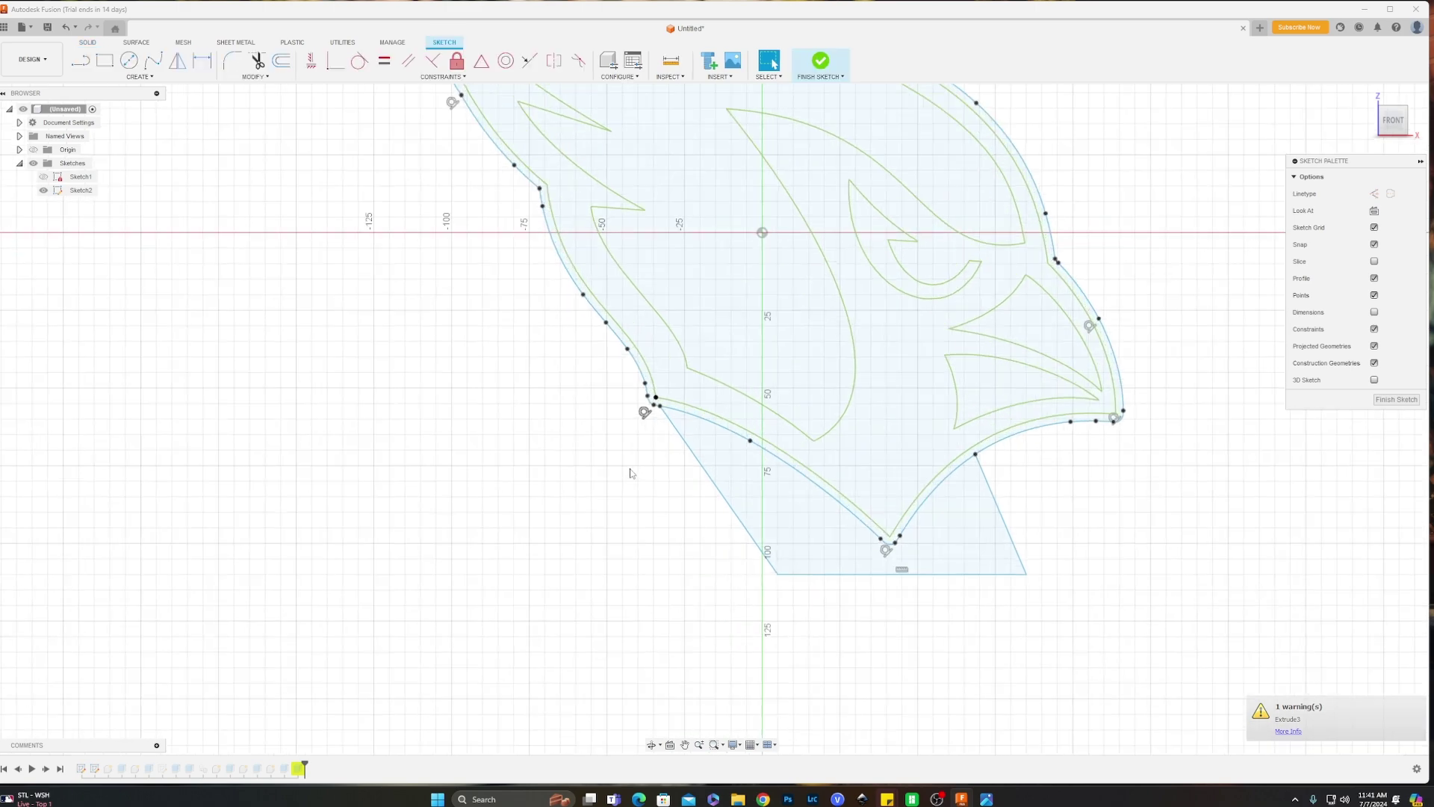
pyautogui.click(712, 482)
pyautogui.press('Delete')
pyautogui.click(971, 574)
pyautogui.press('Delete')
pyautogui.click(995, 502)
pyautogui.press('Delete')
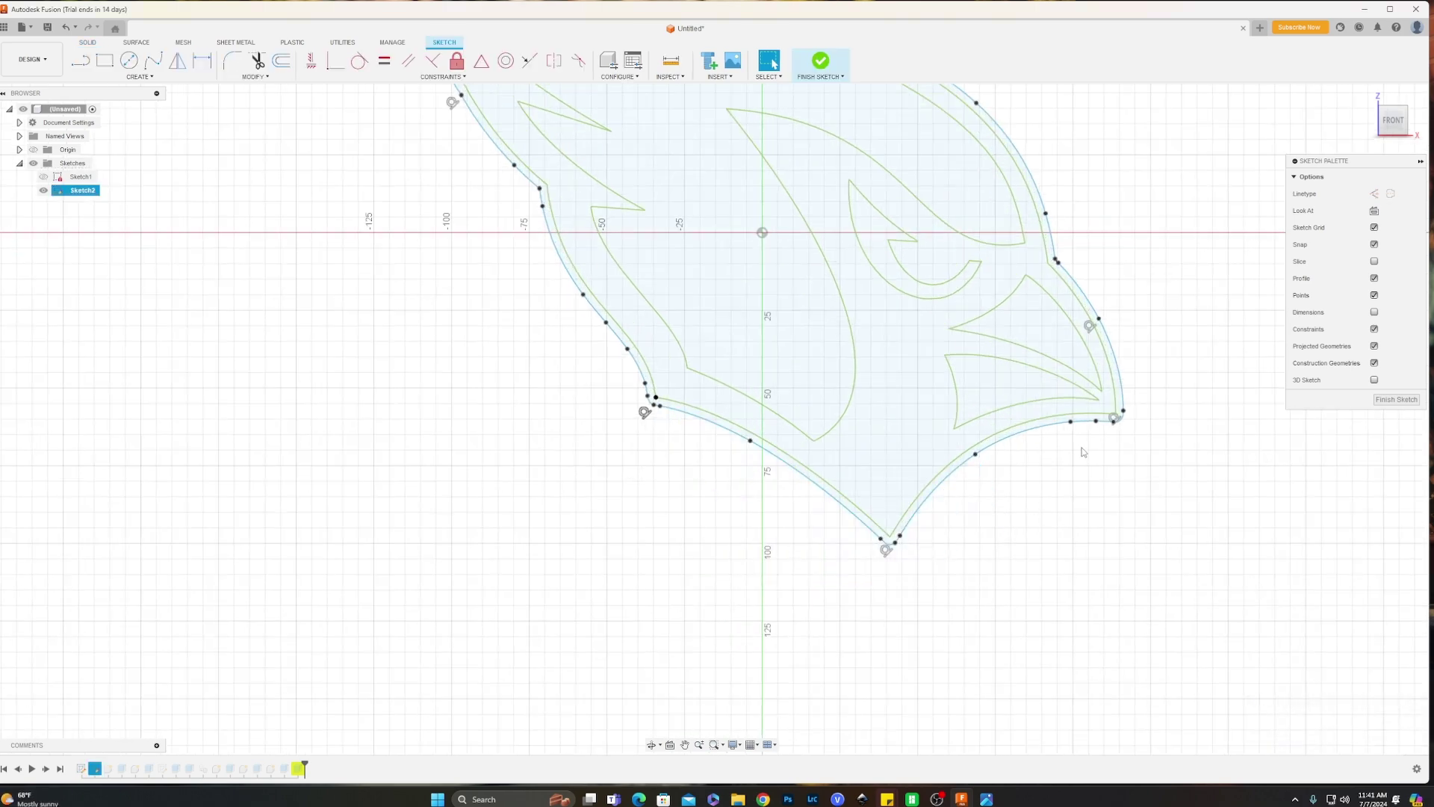
pyautogui.scroll(3, 994, 457)
pyautogui.click(1396, 400)
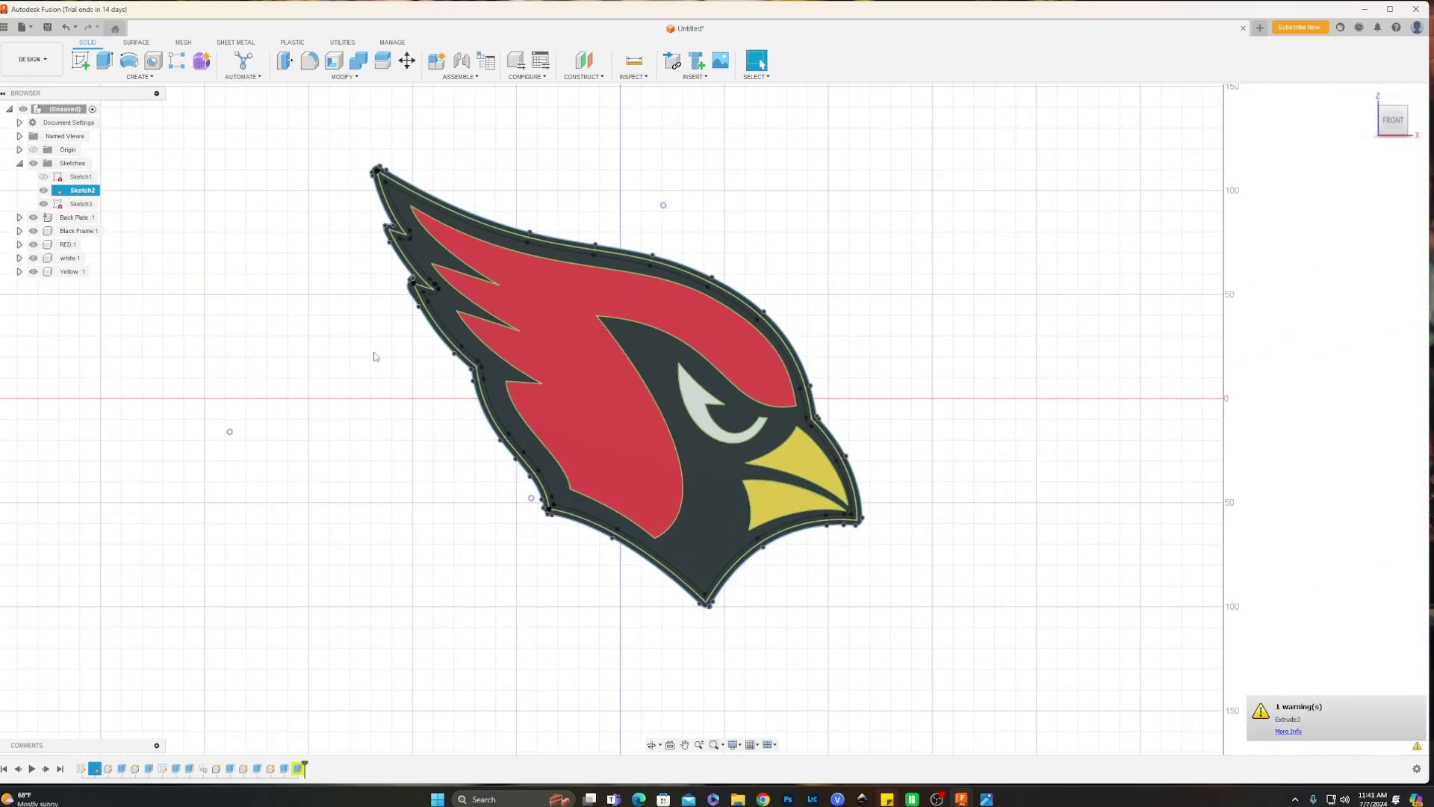
# Hide Sketch3 and Sketch2 so only the coloured head components show.
pyautogui.click(45, 204)
pyautogui.click(43, 190)
pyautogui.click(406, 329)
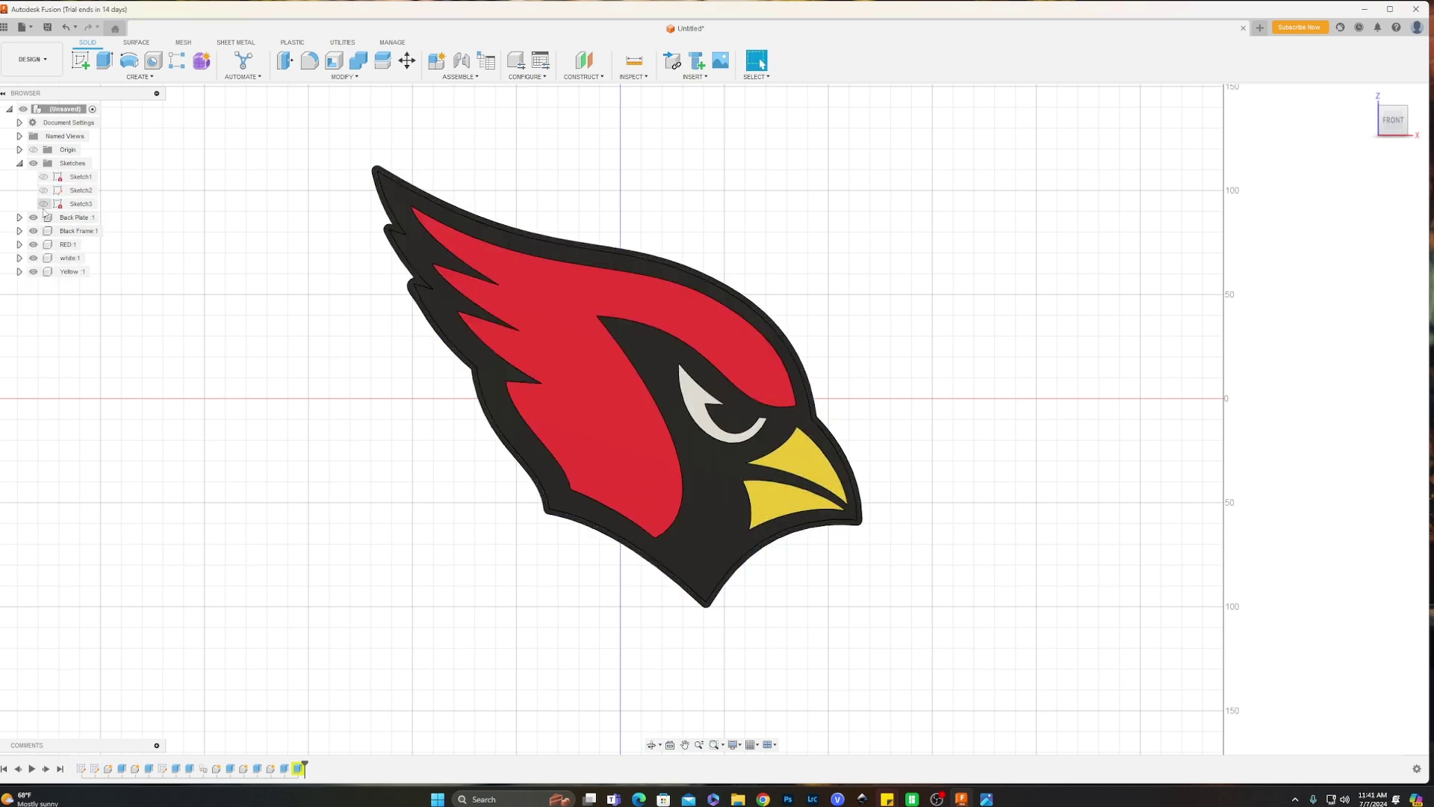
# Export the Back Plate component as a binary STL mesh named Untitled into a new folder named card inside Light Boxes.
pyautogui.rightClick(65, 218)
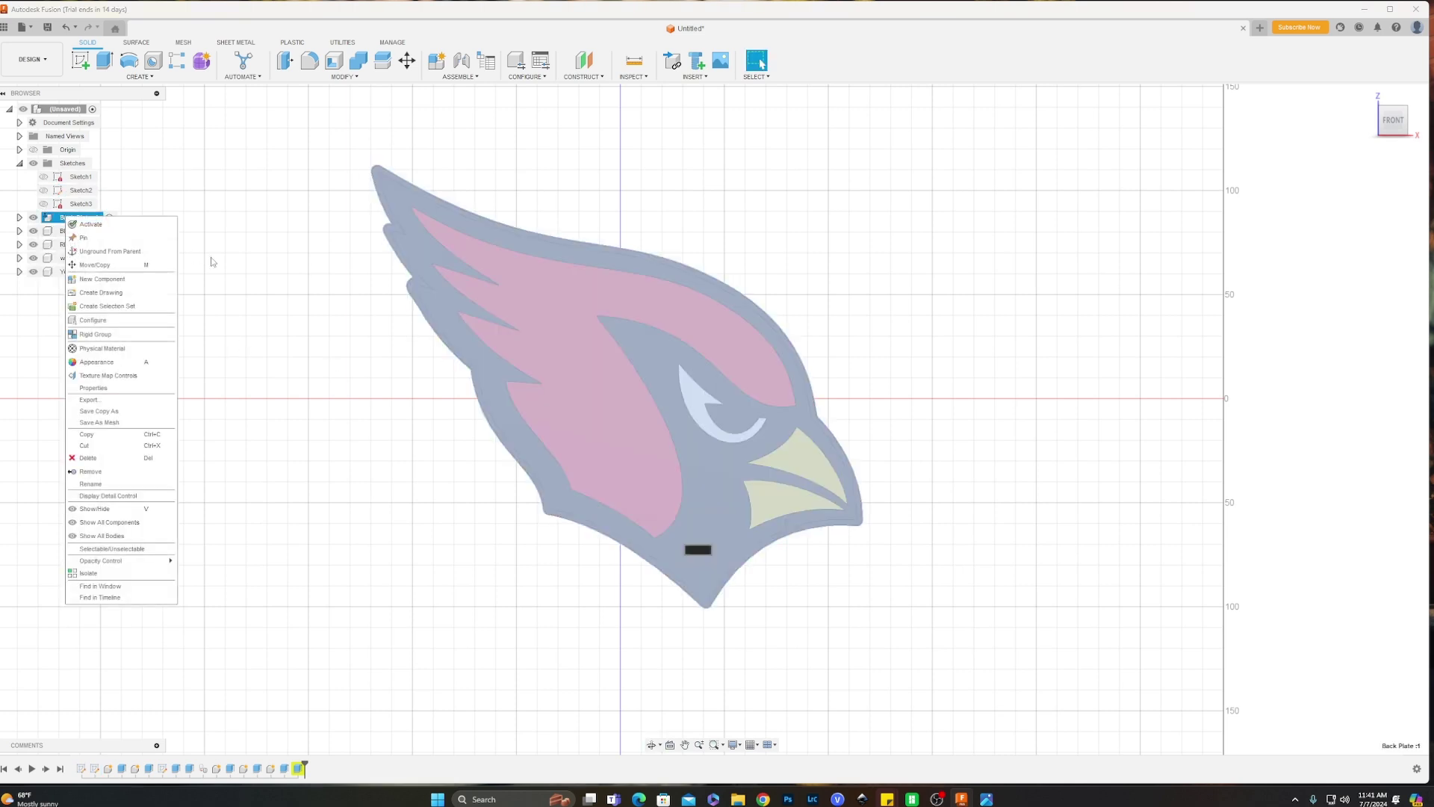
pyautogui.click(98, 422)
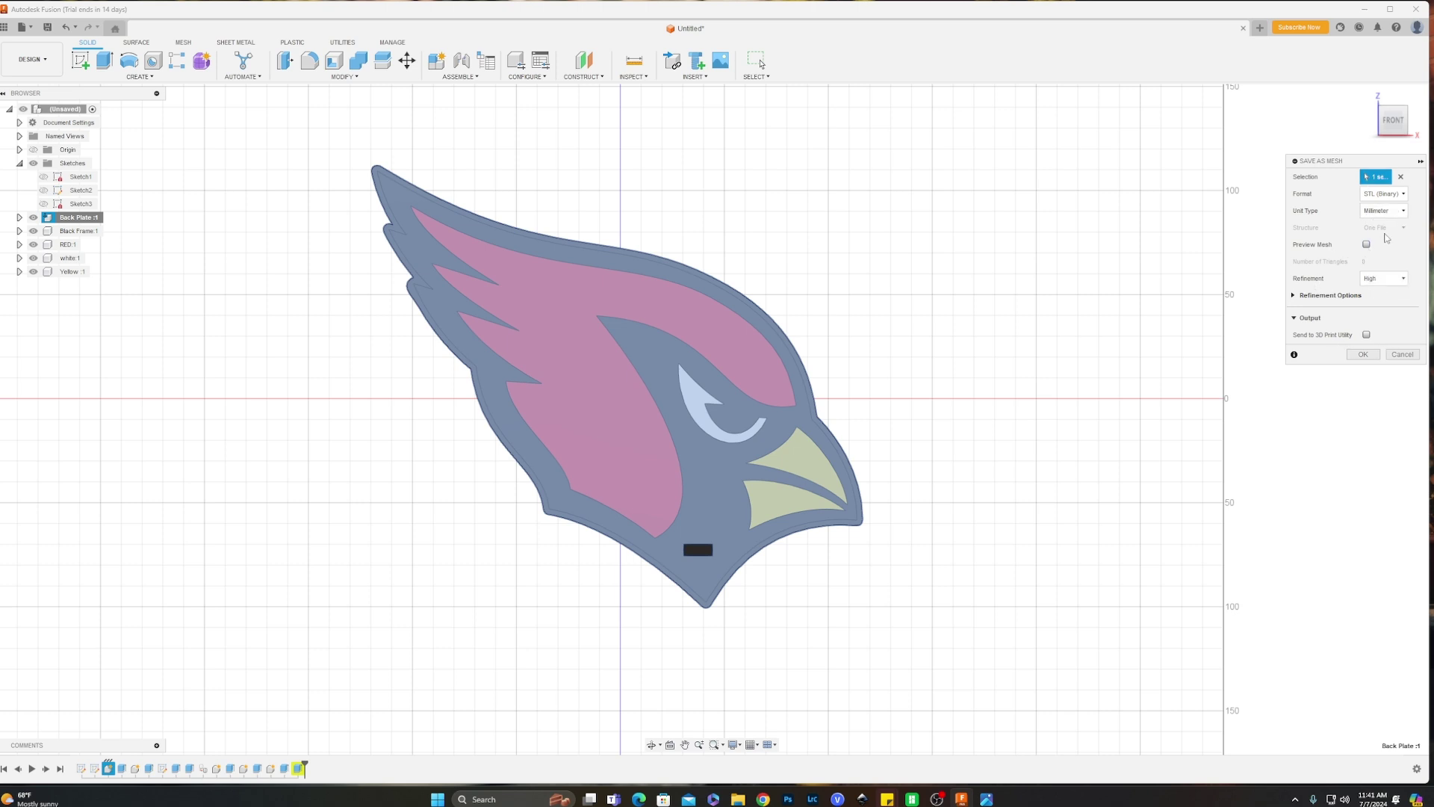
pyautogui.click(1363, 355)
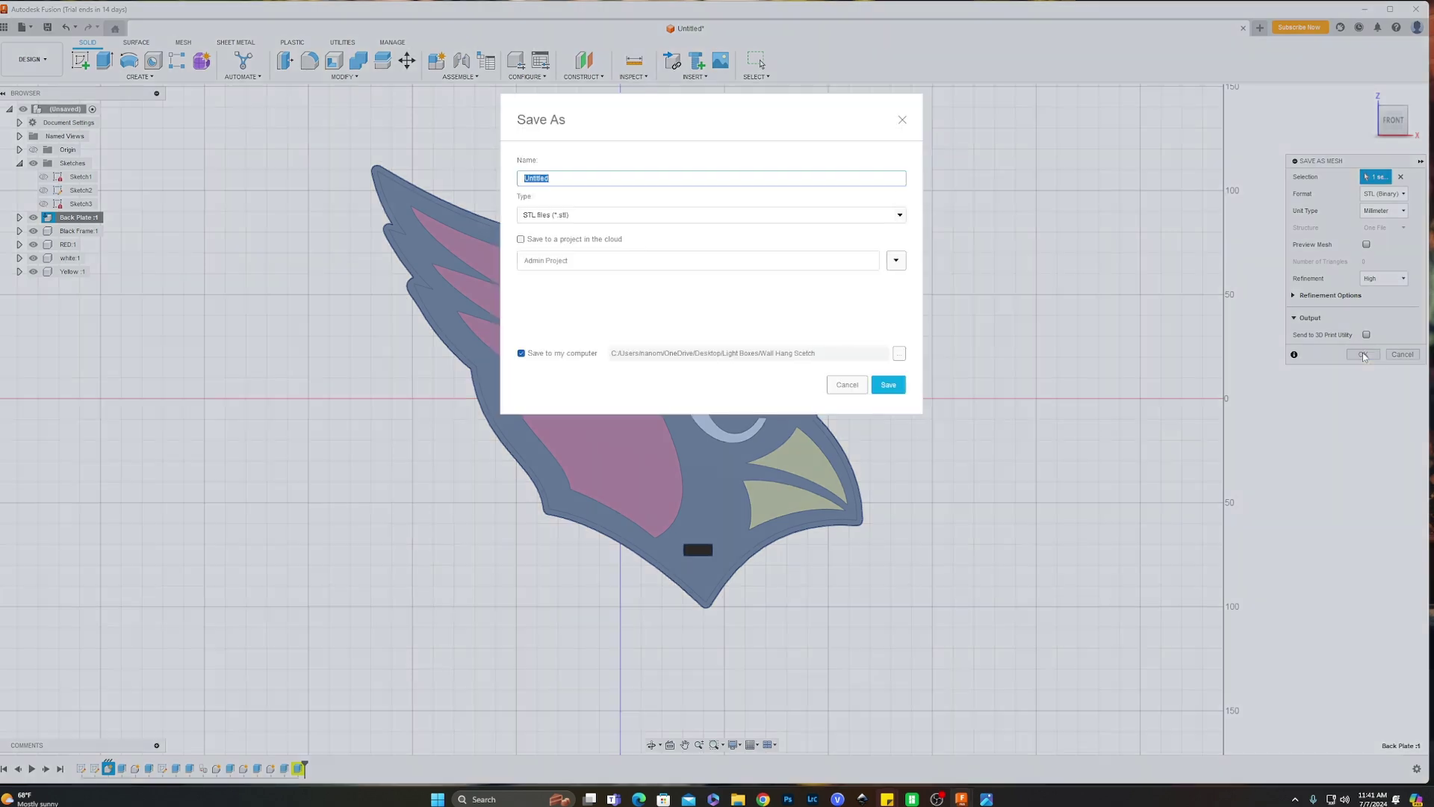
pyautogui.click(898, 353)
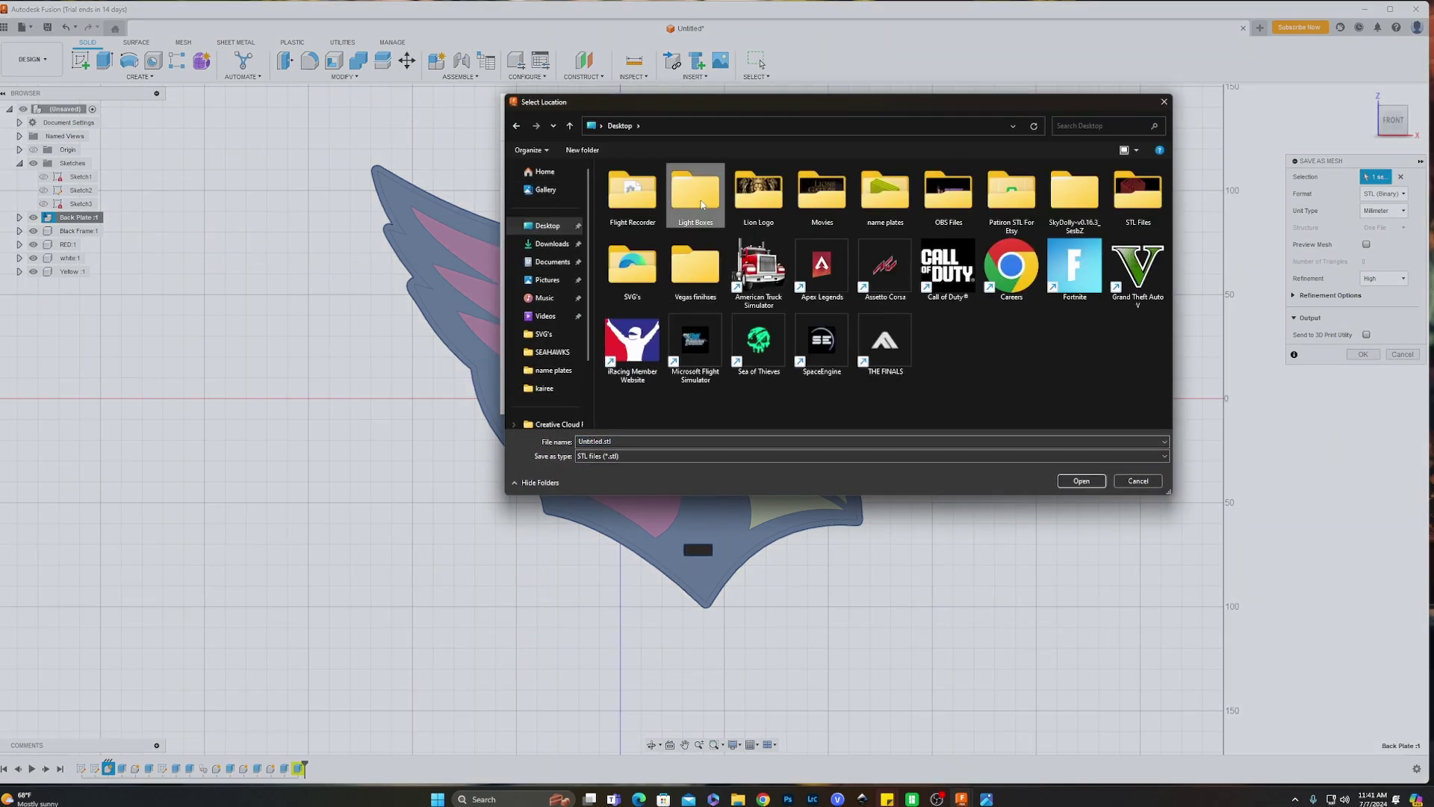
pyautogui.doubleClick(695, 196)
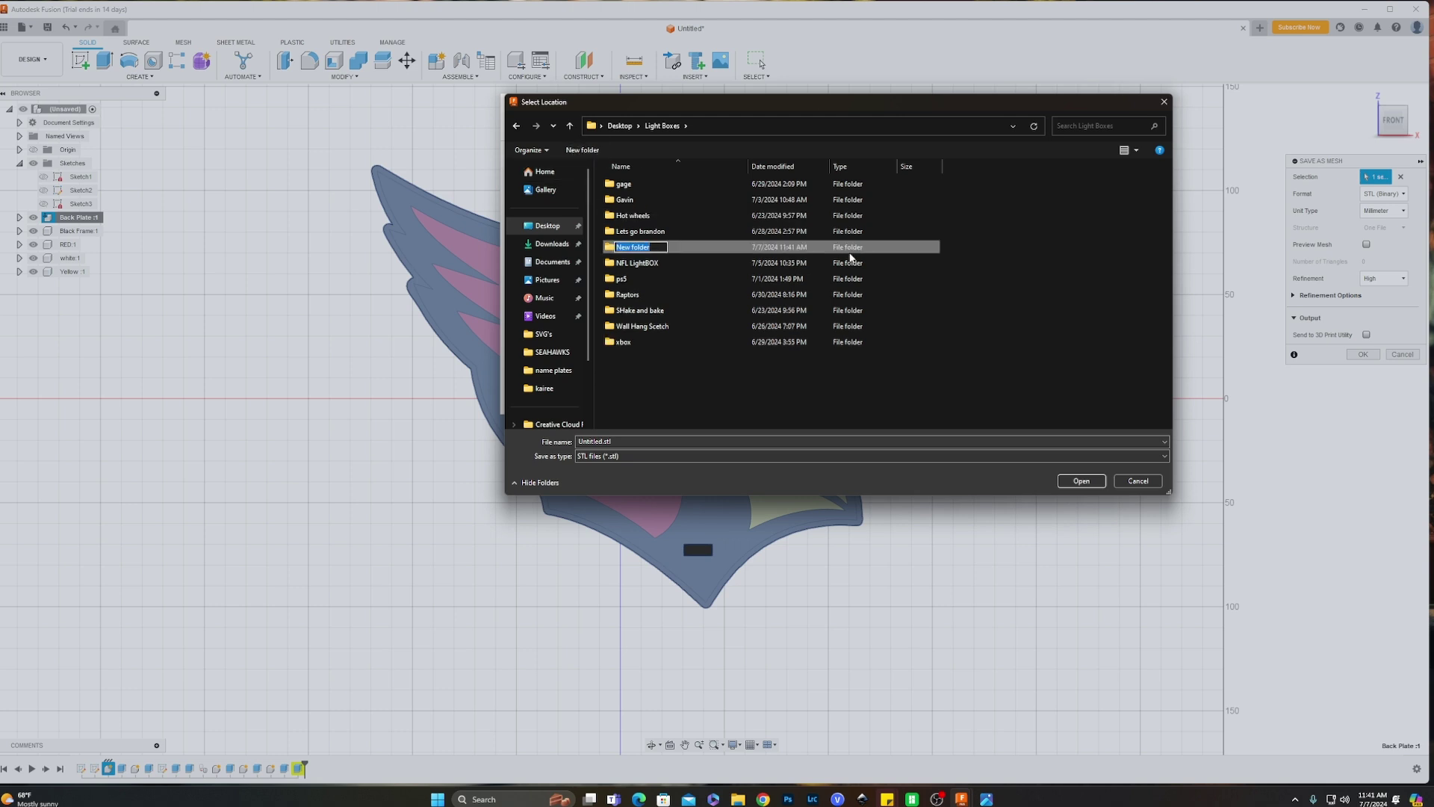
pyautogui.write('card')
pyautogui.press('Return')
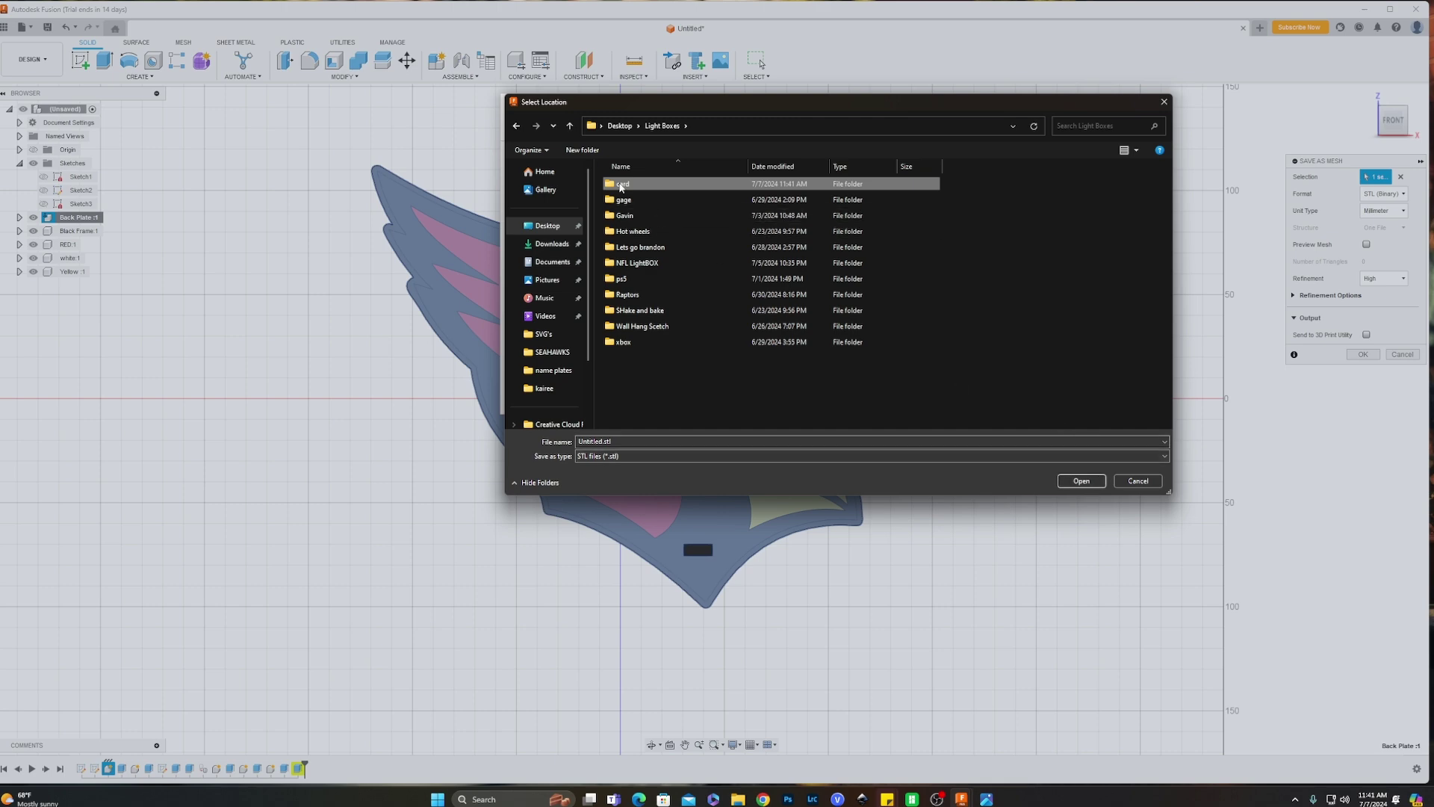
pyautogui.doubleClick(622, 186)
pyautogui.click(1070, 480)
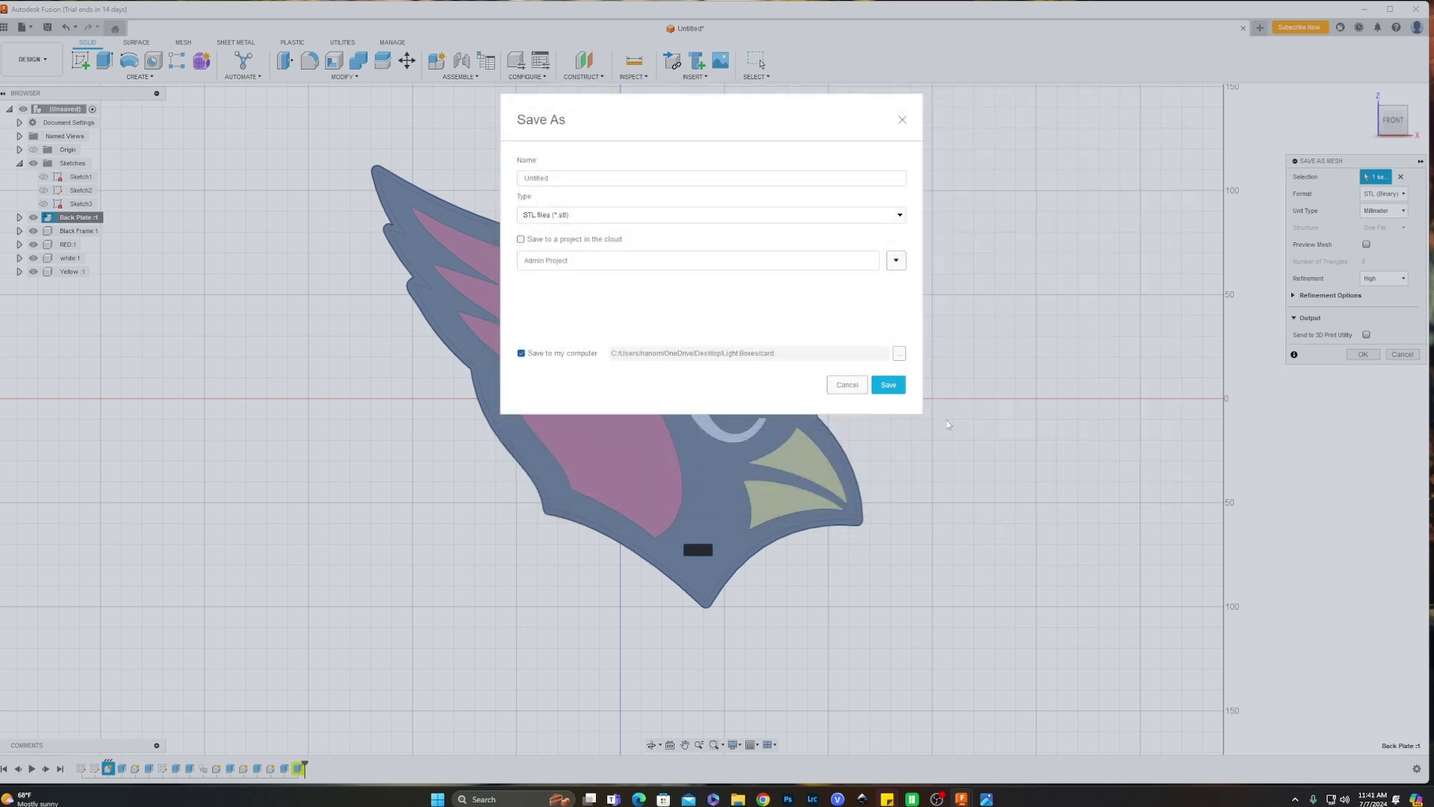
pyautogui.click(891, 383)
# Export the Black Frame component as a binary STL mesh named Black Frame into the card folder.
pyautogui.click(78, 231)
pyautogui.rightClick(81, 231)
pyautogui.click(112, 450)
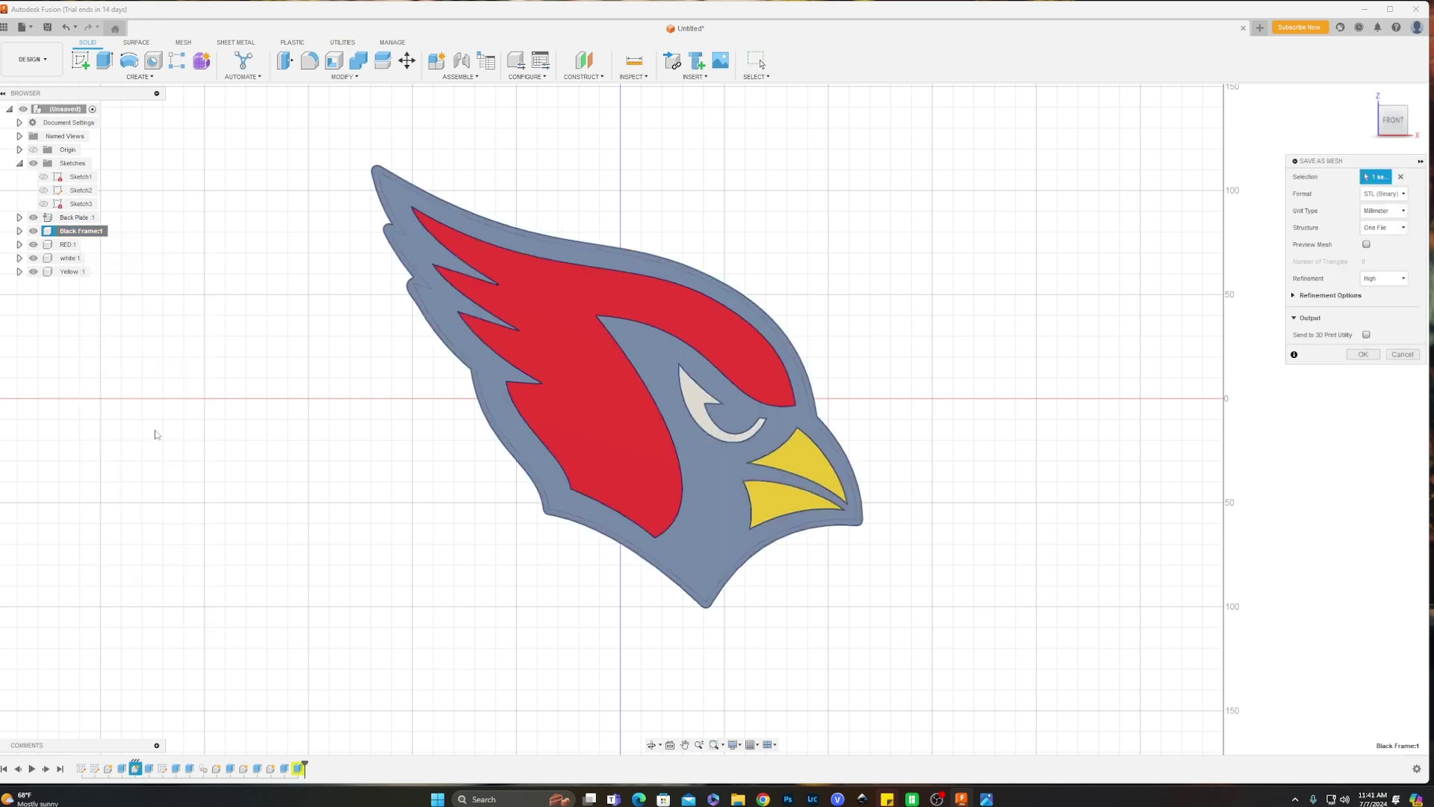
pyautogui.click(1363, 355)
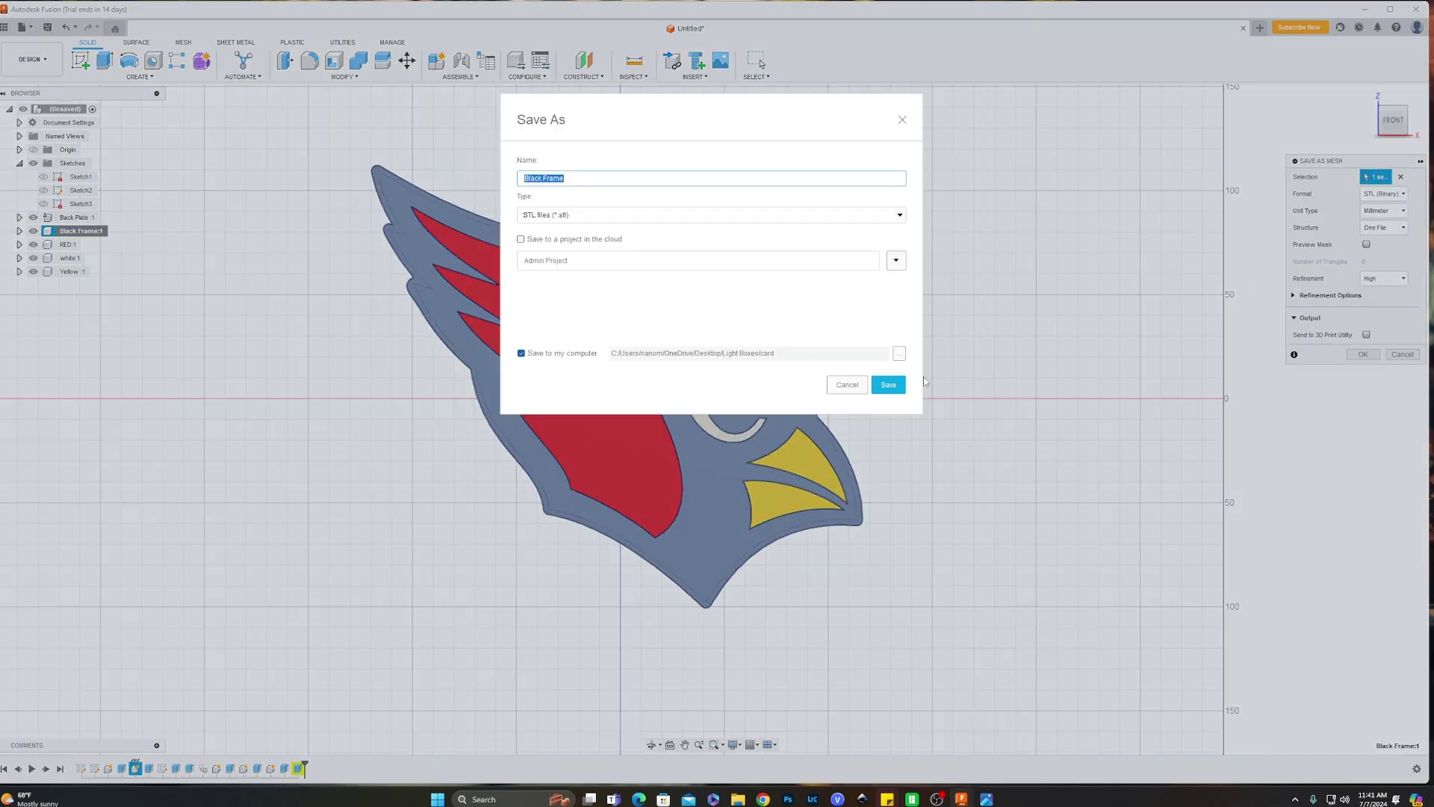
pyautogui.click(886, 384)
# Export the RED component as a high-refinement binary STL mesh into the card folder.
pyautogui.rightClick(78, 246)
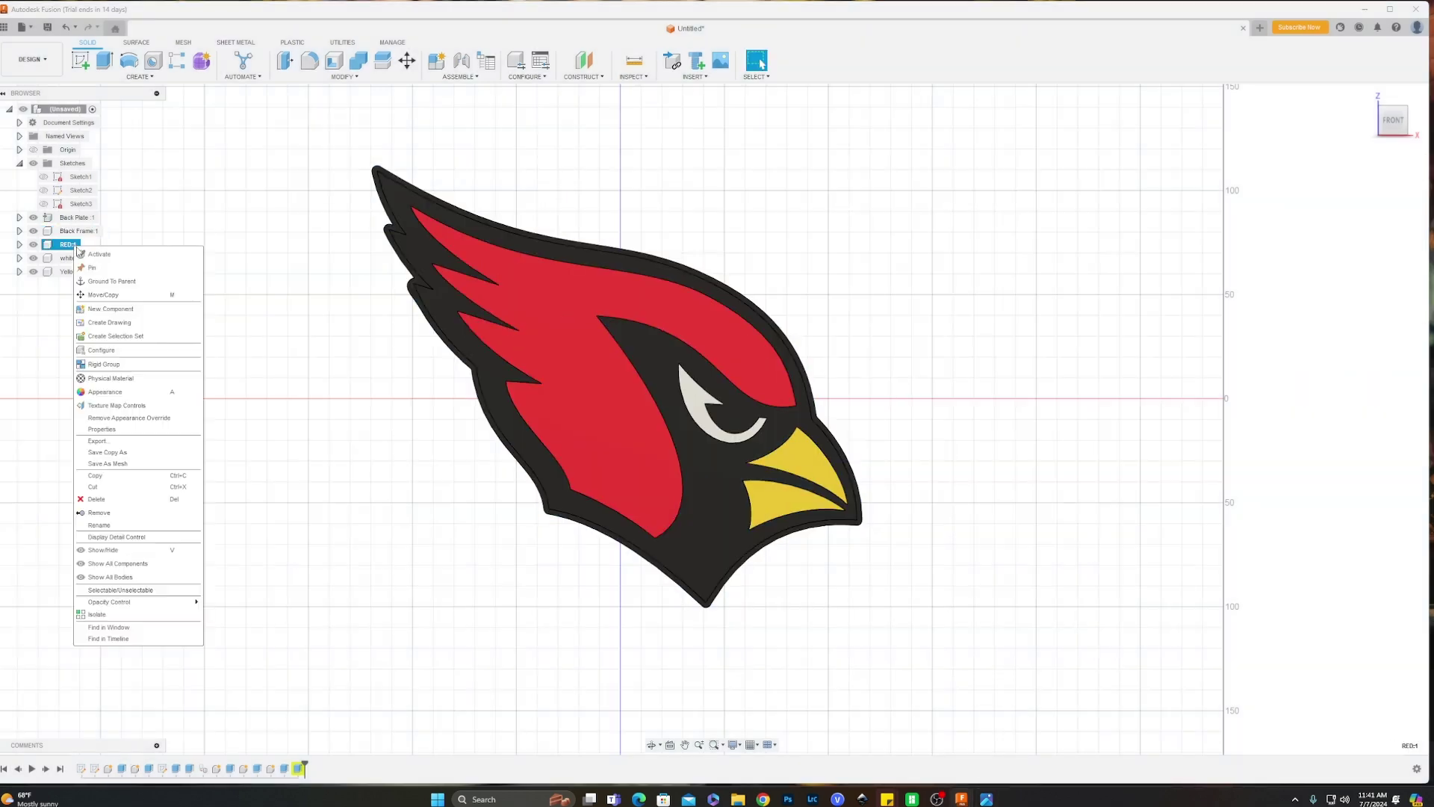
pyautogui.click(108, 463)
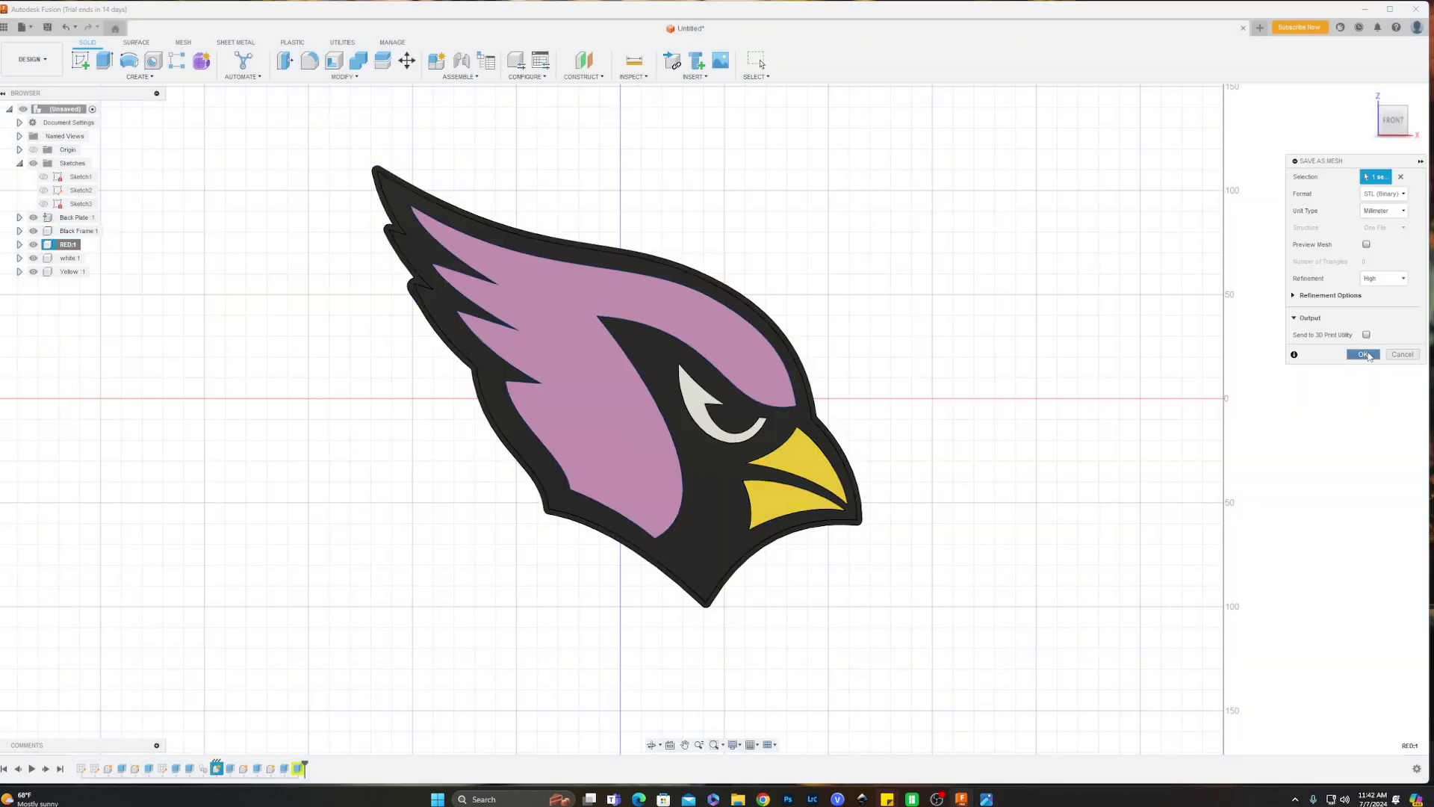
pyautogui.press('Return')
pyautogui.click(887, 382)
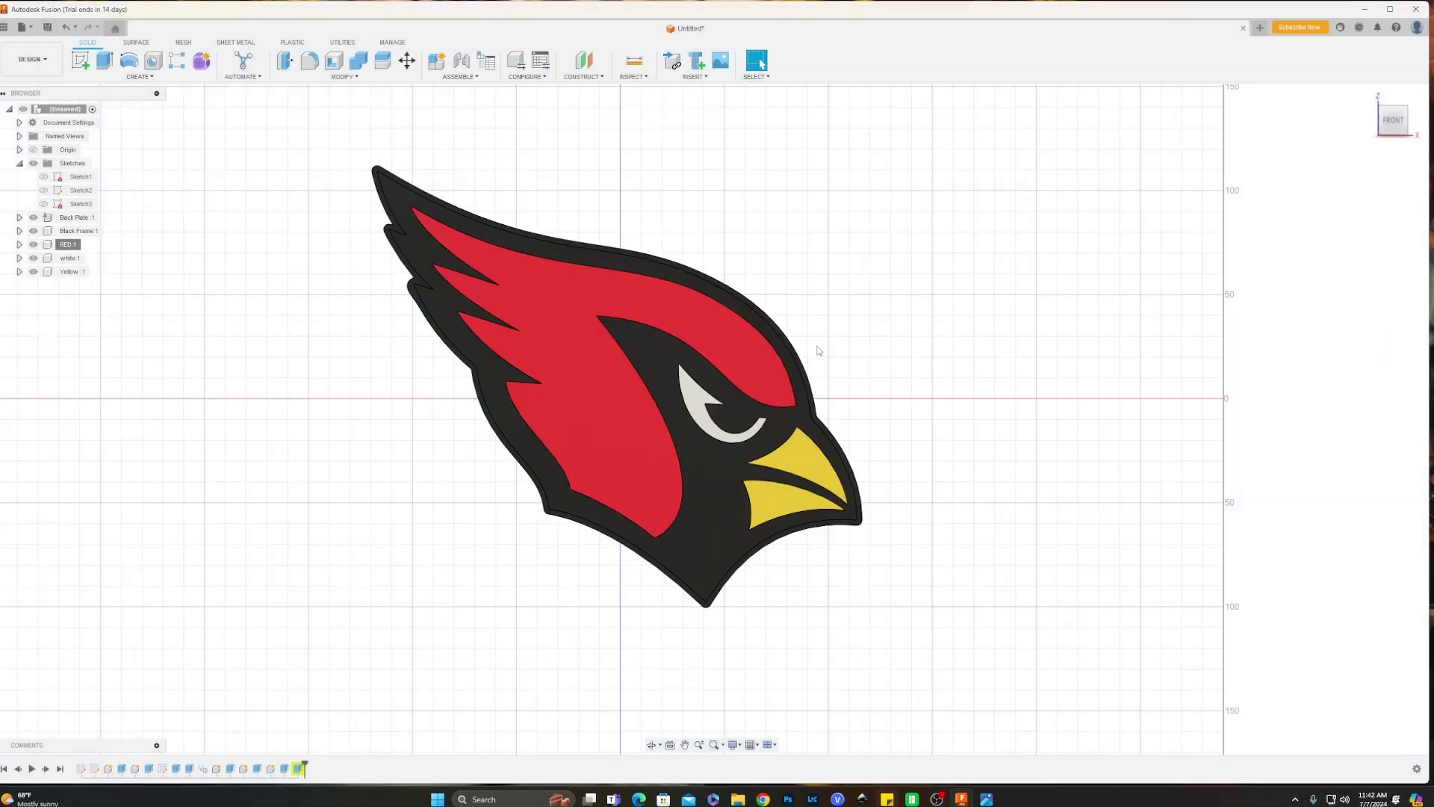
# Export the white eye component as a high-refinement binary STL mesh into the card folder.
pyautogui.rightClick(64, 258)
pyautogui.click(119, 464)
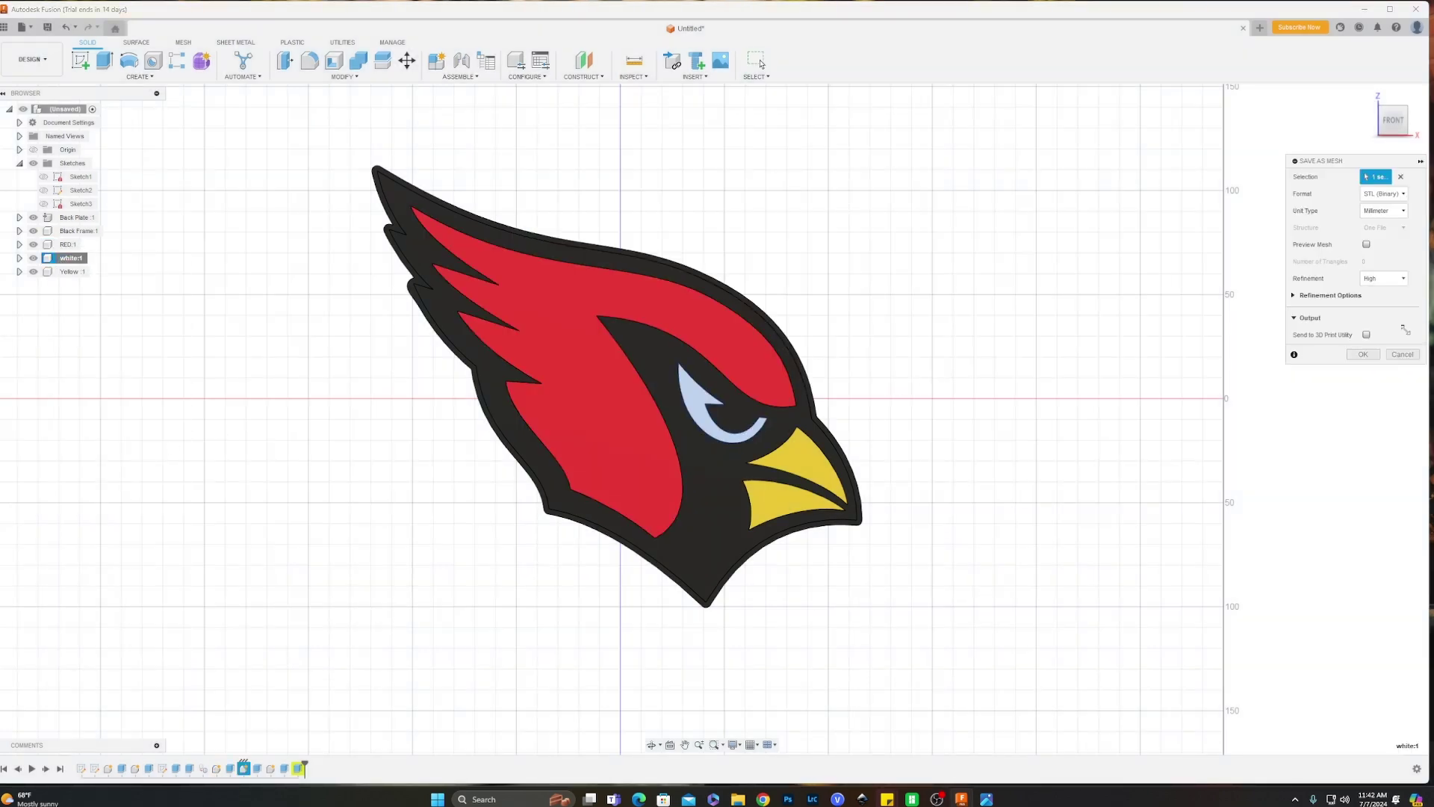
pyautogui.press('Return')
pyautogui.click(888, 380)
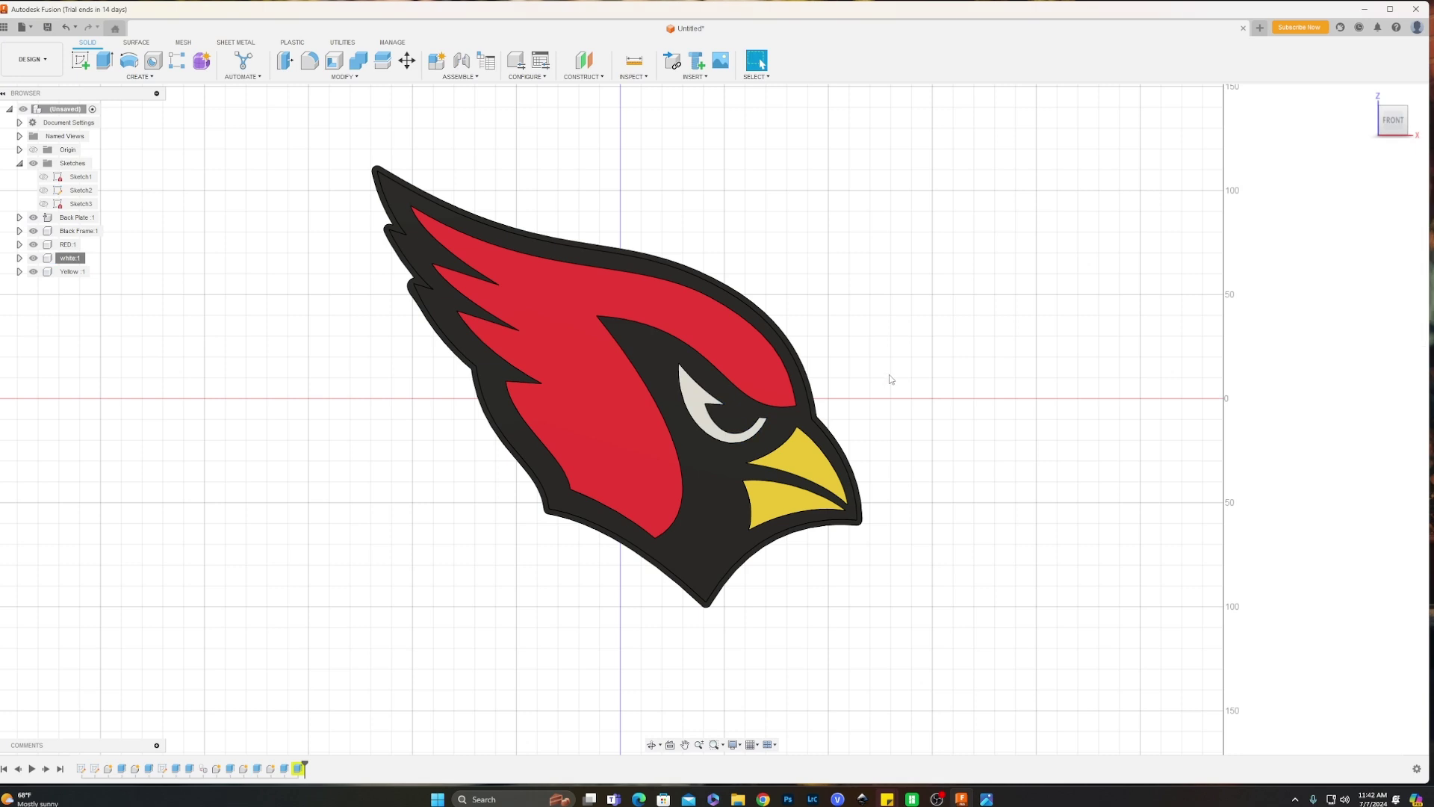
# Export the Yellow beak component as a binary STL mesh named Untitled, replacing the existing file in the card folder.
pyautogui.rightClick(84, 271)
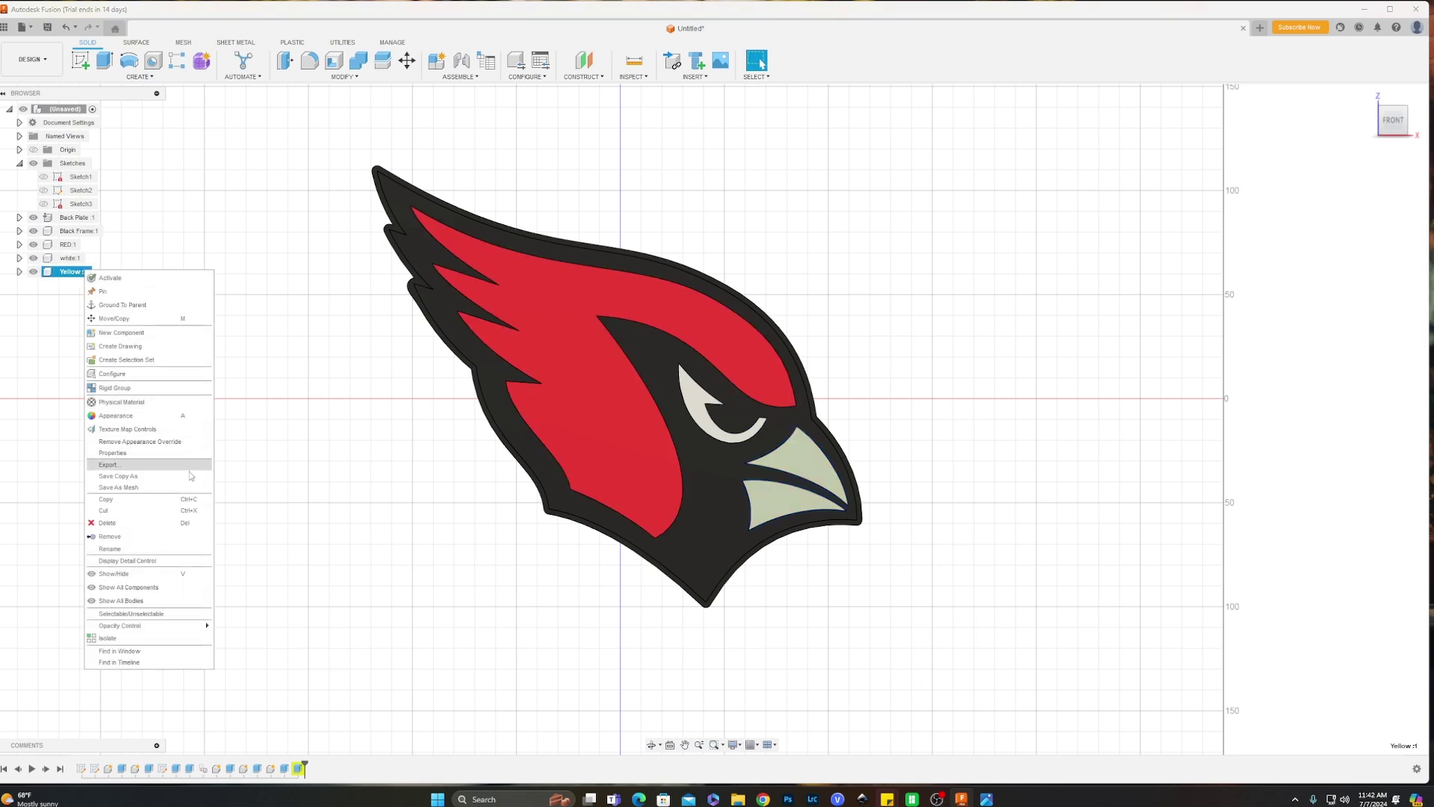
pyautogui.click(146, 491)
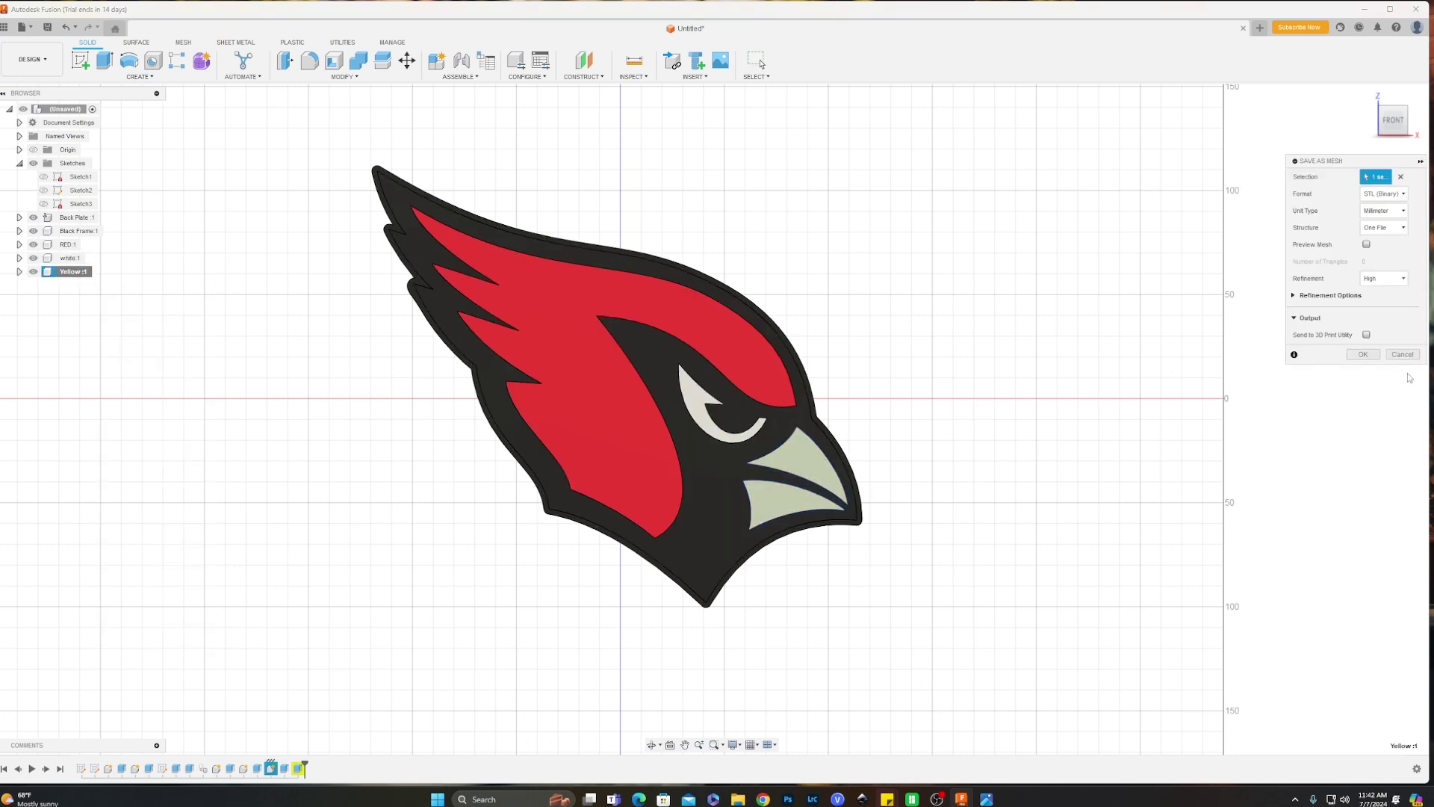
pyautogui.click(1363, 356)
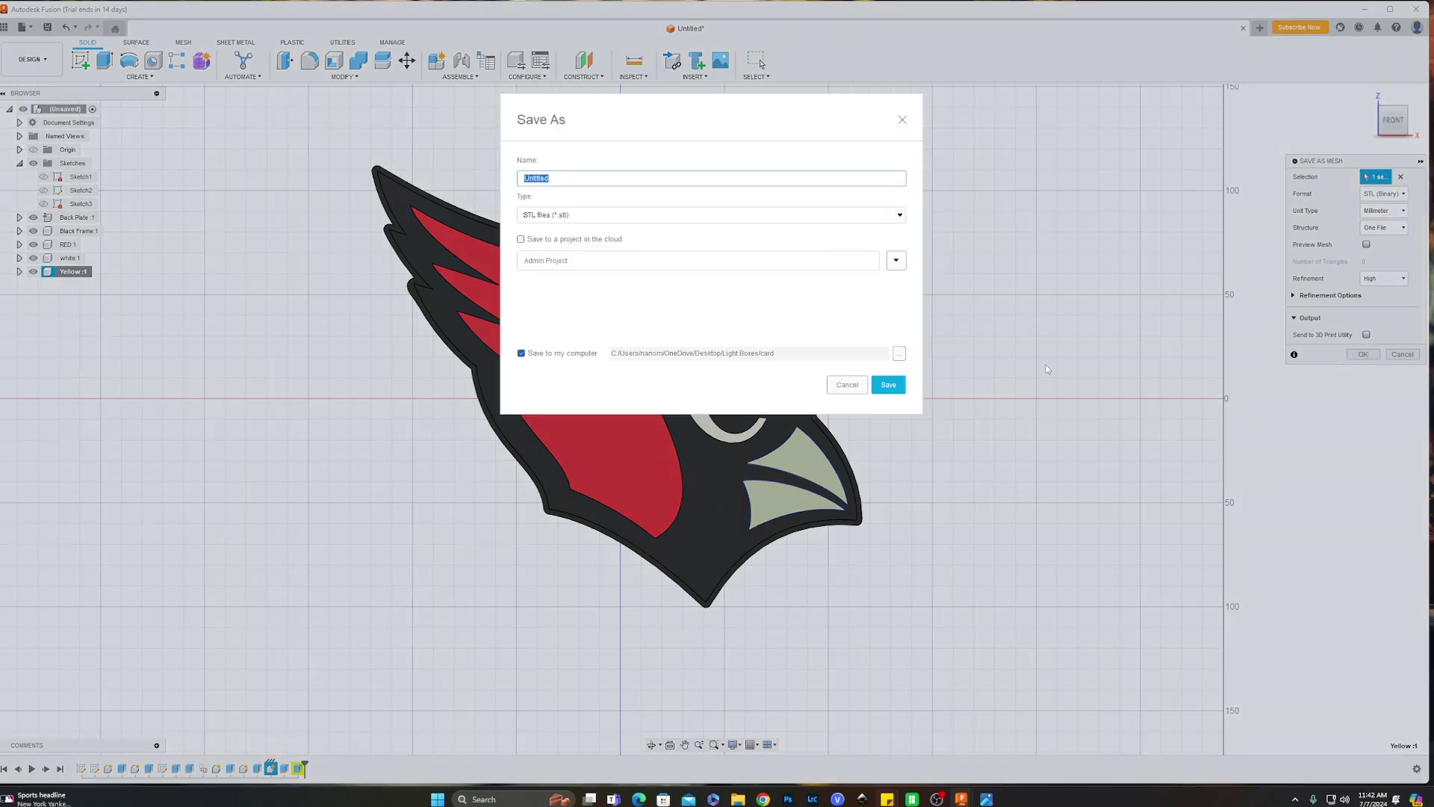
pyautogui.click(874, 386)
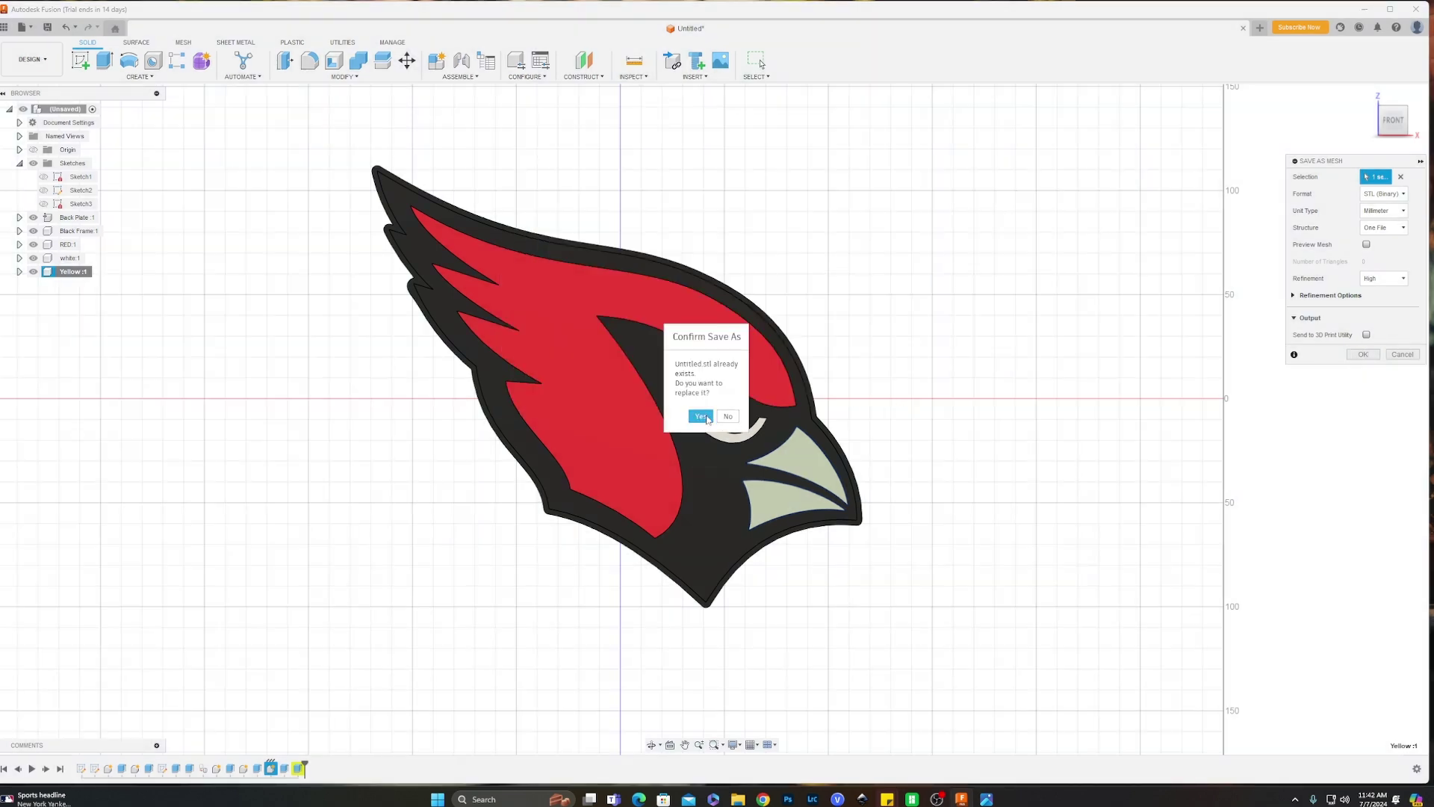
pyautogui.click(700, 416)
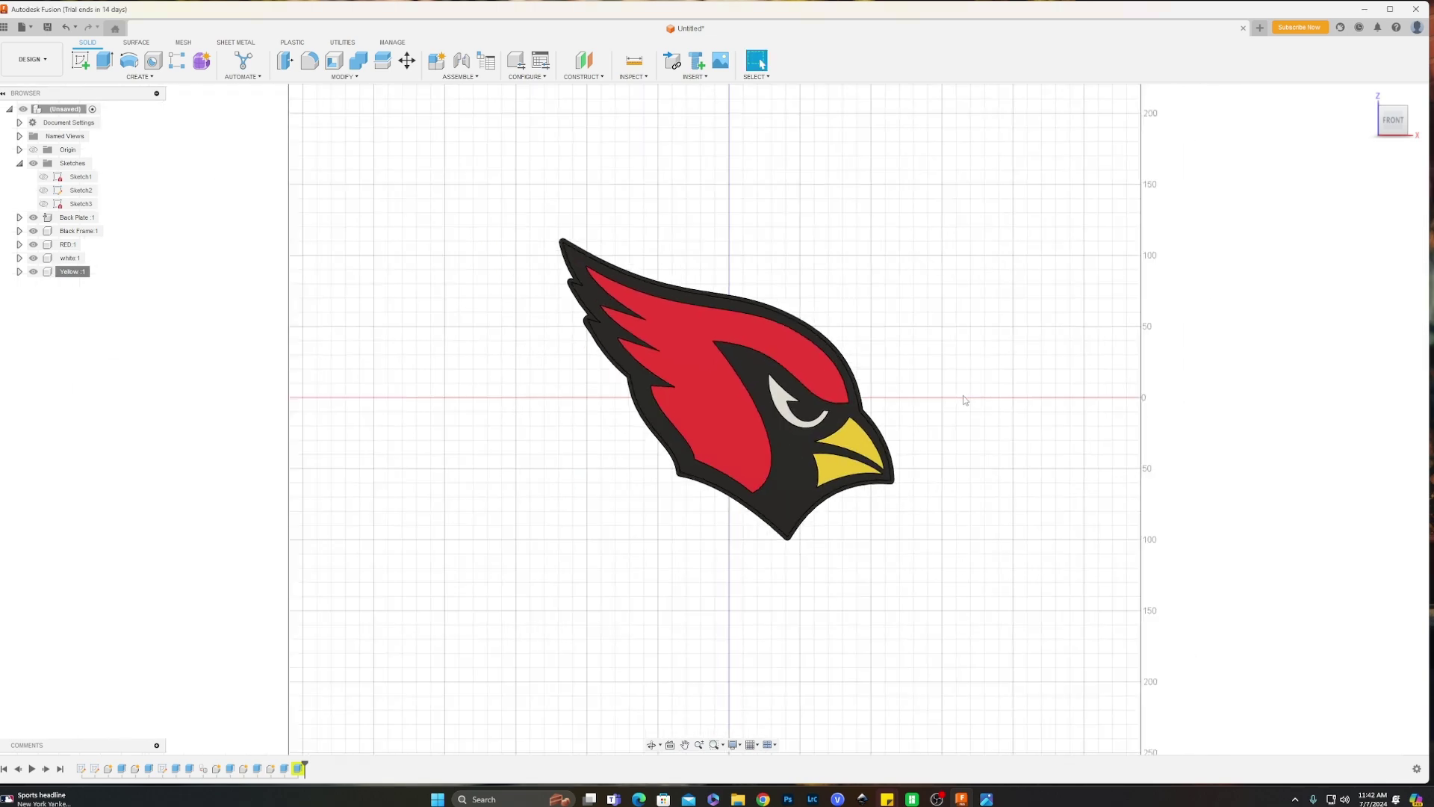
pyautogui.scroll(1, 963, 400)
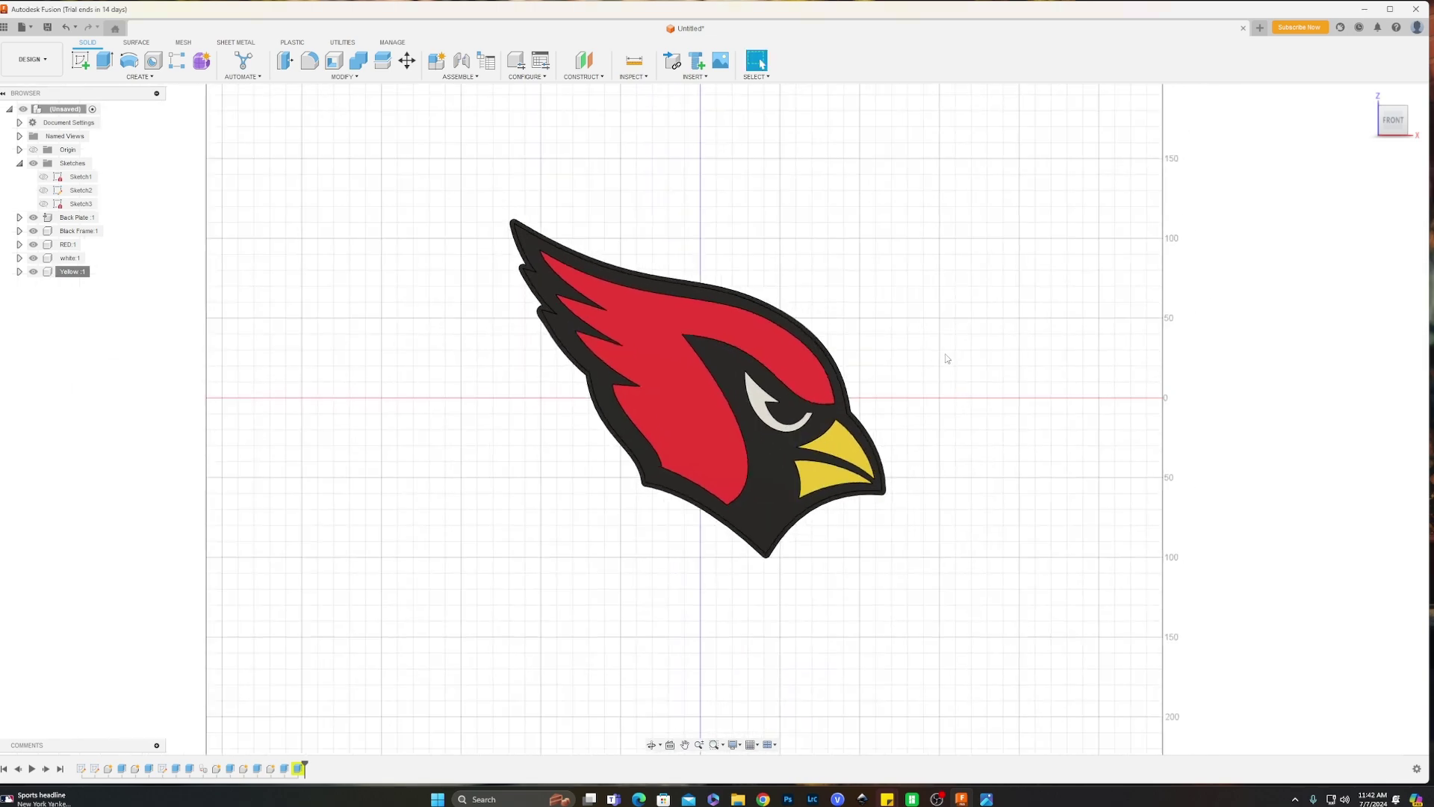
pyautogui.keyDown('shift'); pyautogui.moveTo(967, 389); pyautogui.dragTo(915, 390, button='middle'); pyautogui.keyUp('shift')
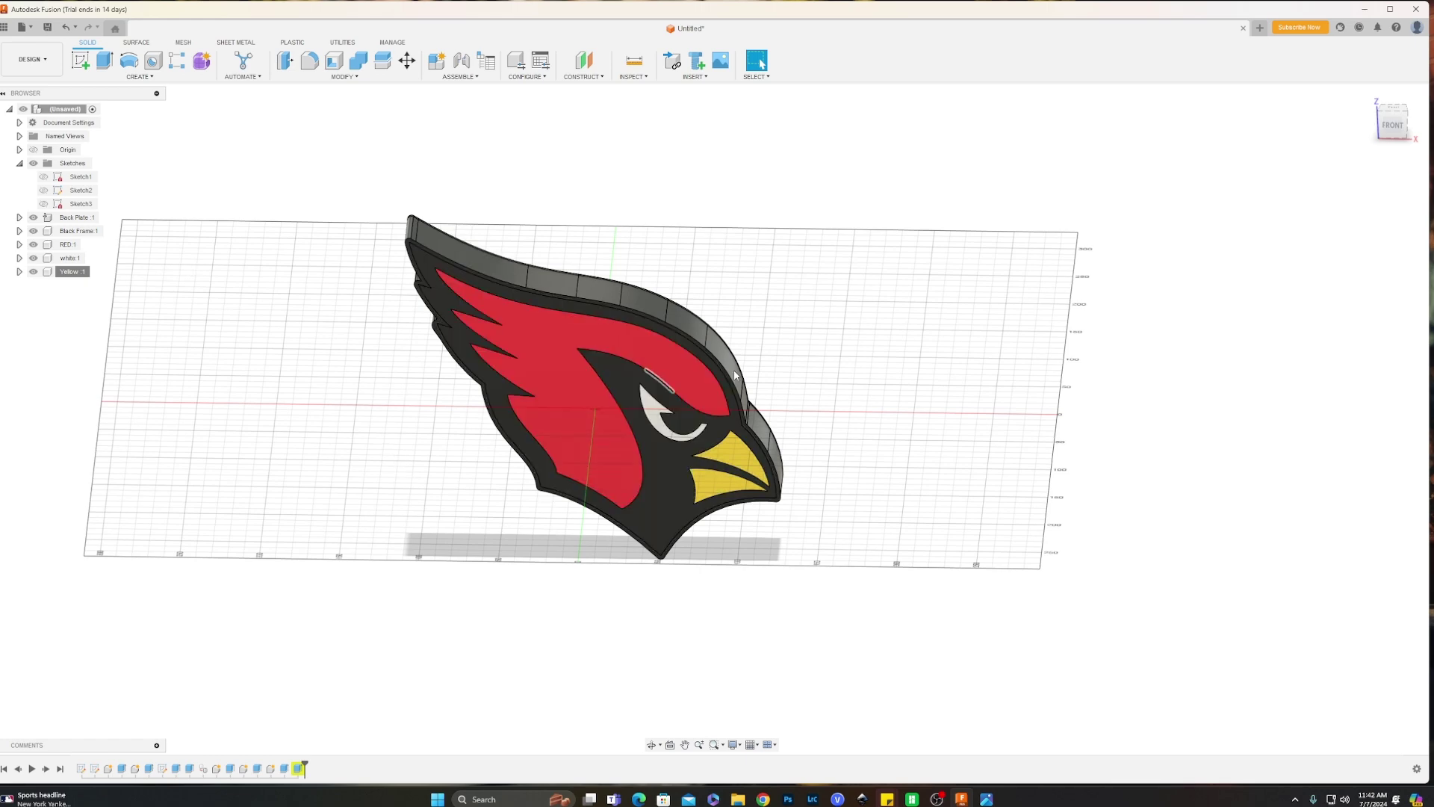
# Switch to the Untitled project in Bambu Studio and open the Prepare workspace with the empty build plate in view.
pyautogui.click(1367, 12)
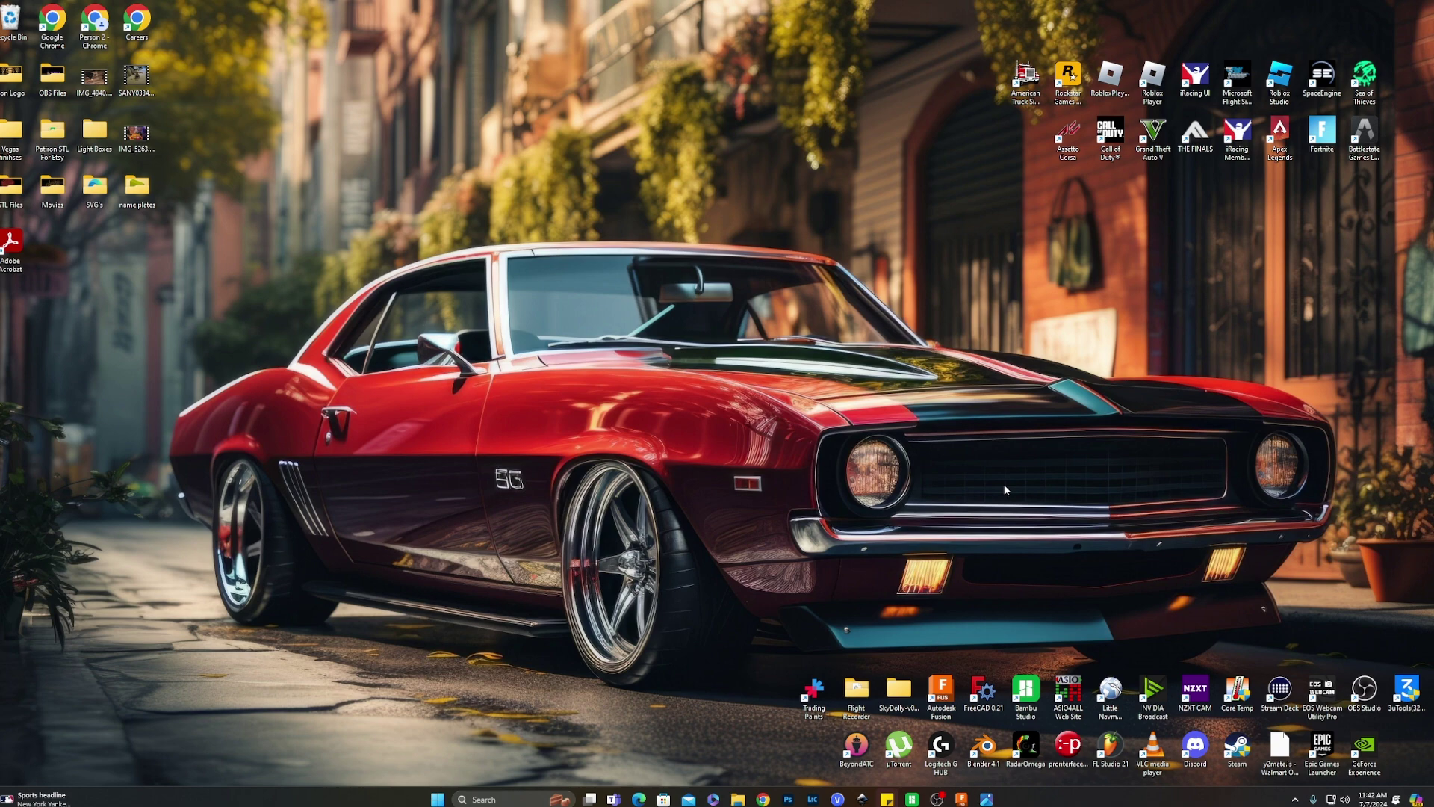
pyautogui.click(910, 799)
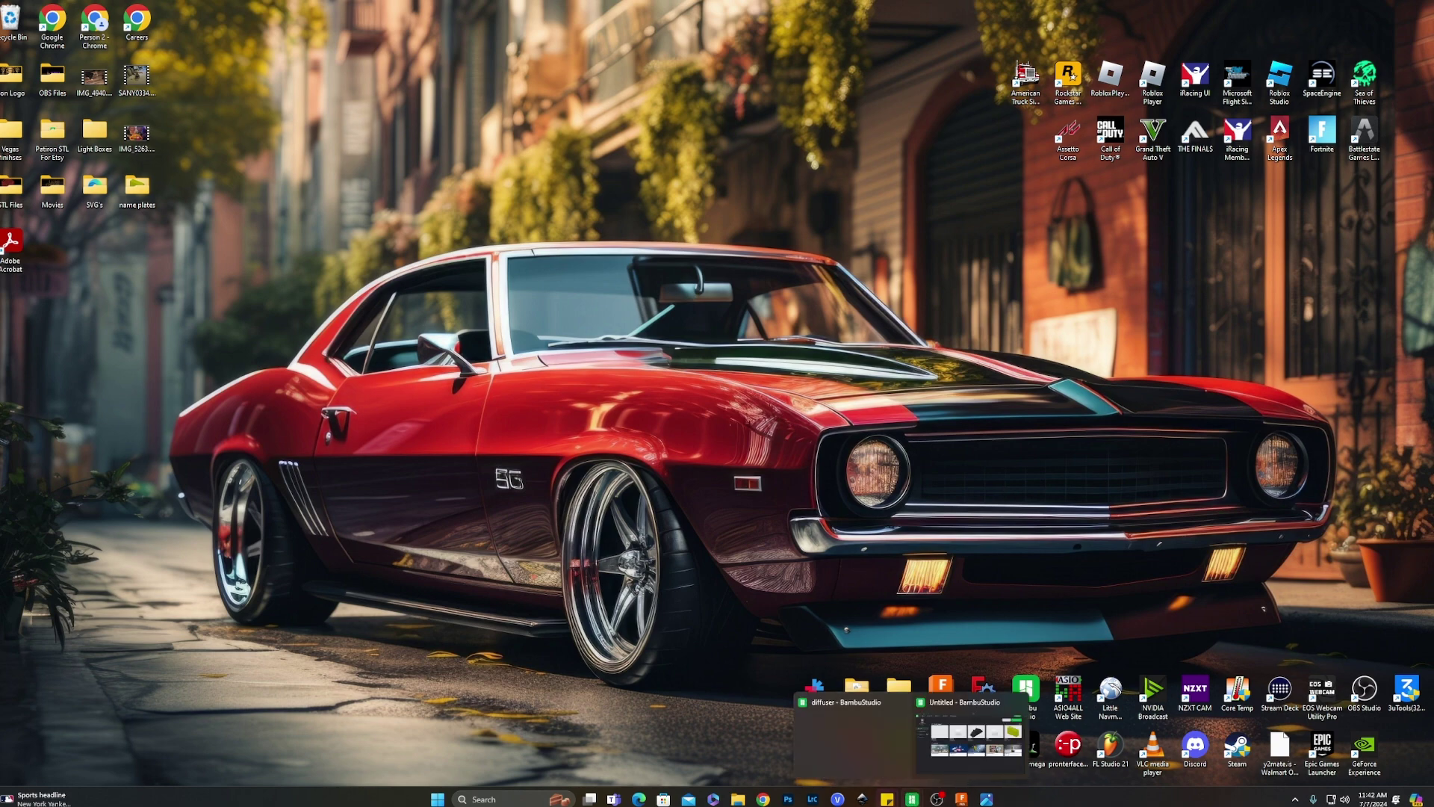
pyautogui.moveTo(0, 302); pyautogui.dragTo(165, 286)
pyautogui.doubleClick(164, 292)
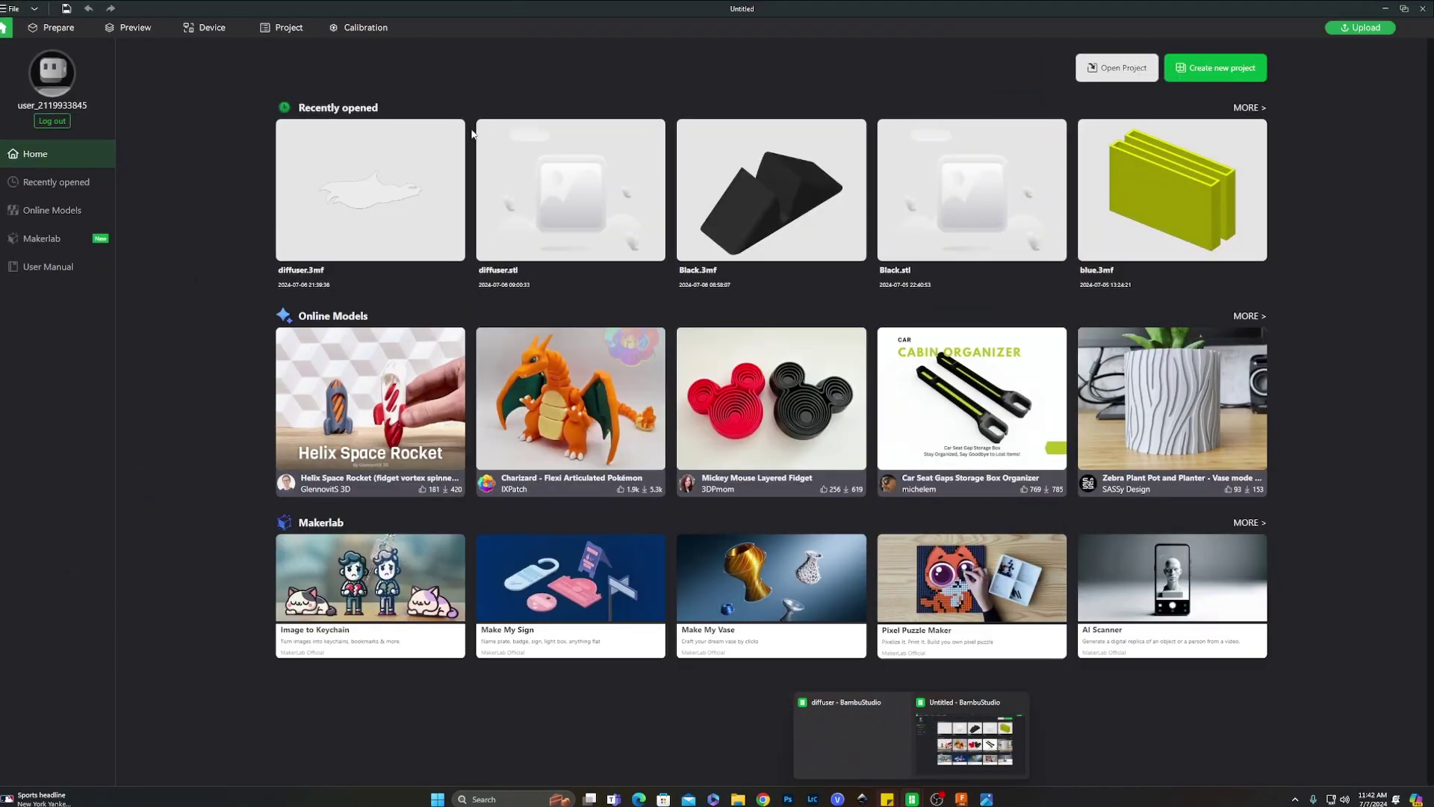
pyautogui.click(57, 28)
pyautogui.scroll(-5, 752, 381)
pyautogui.moveTo(737, 381); pyautogui.dragTo(654, 333, button='right')
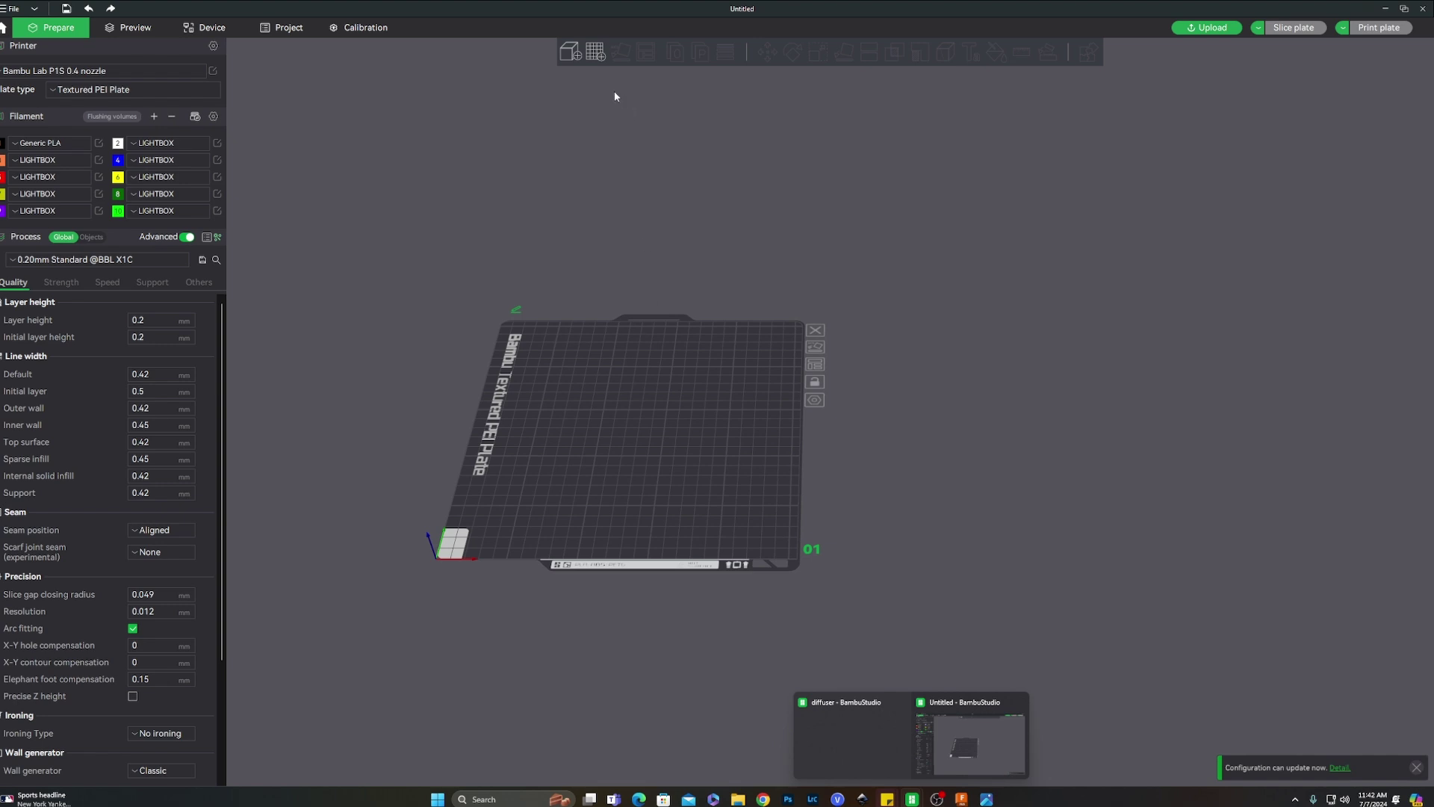
# Add a second build plate to the project and make plate 01 the active plate.
pyautogui.click(595, 53)
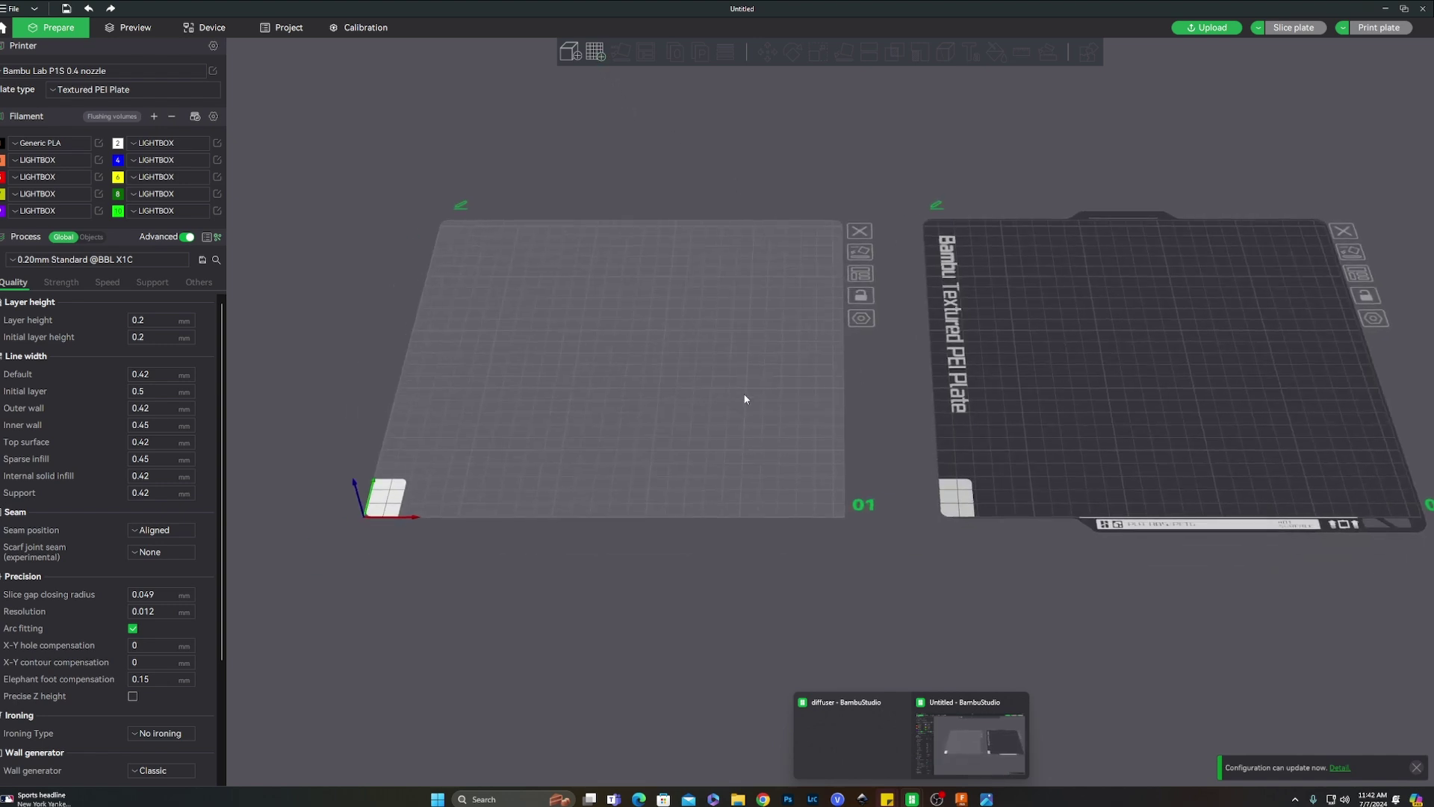
pyautogui.click(774, 392)
pyautogui.moveTo(949, 333); pyautogui.dragTo(914, 397, button='right')
pyautogui.scroll(-1, 911, 387)
# Import RED.stl, Untitled.stl and white.stl from the Light Boxes card folder as a single object with multiple parts.
pyautogui.click(574, 55)
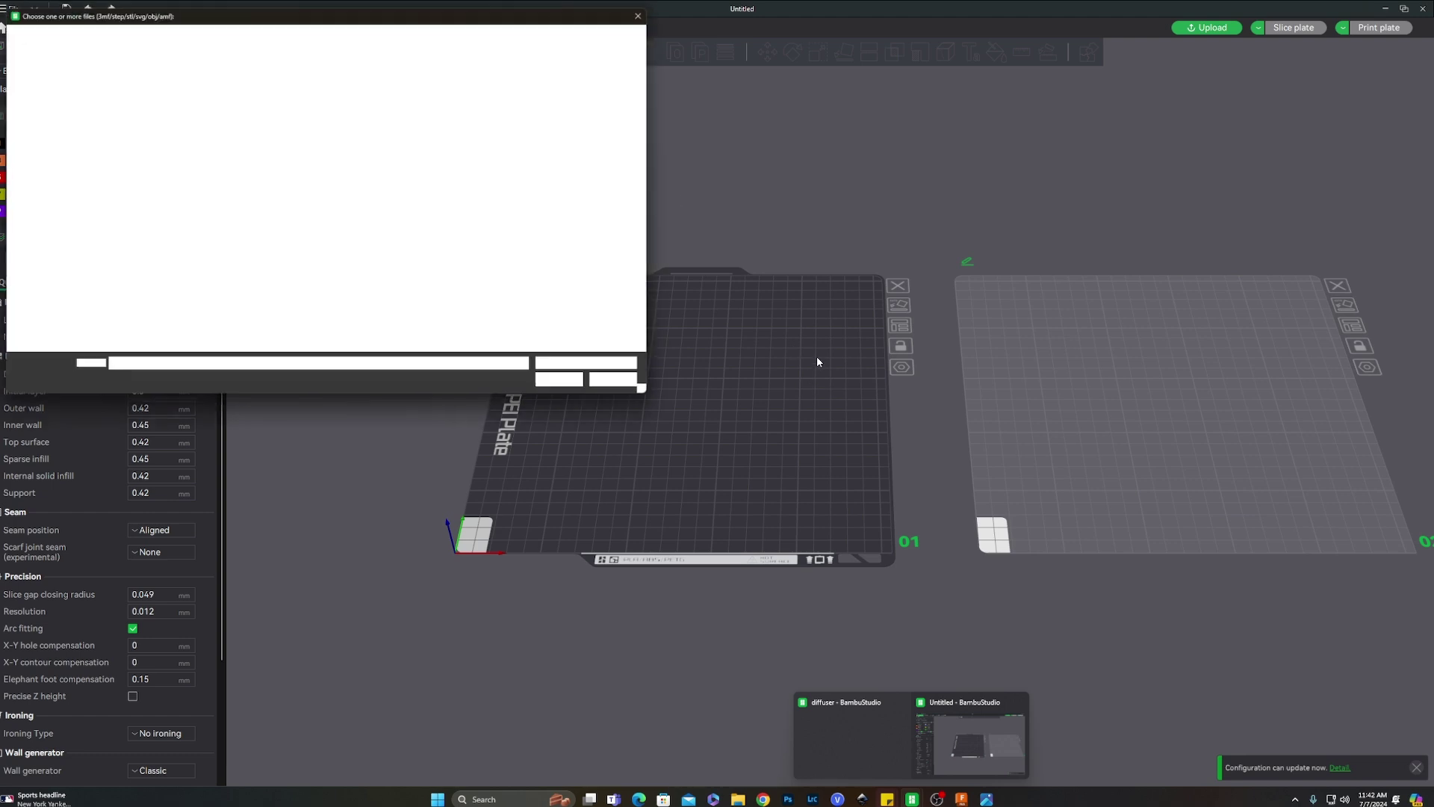
pyautogui.click(41, 134)
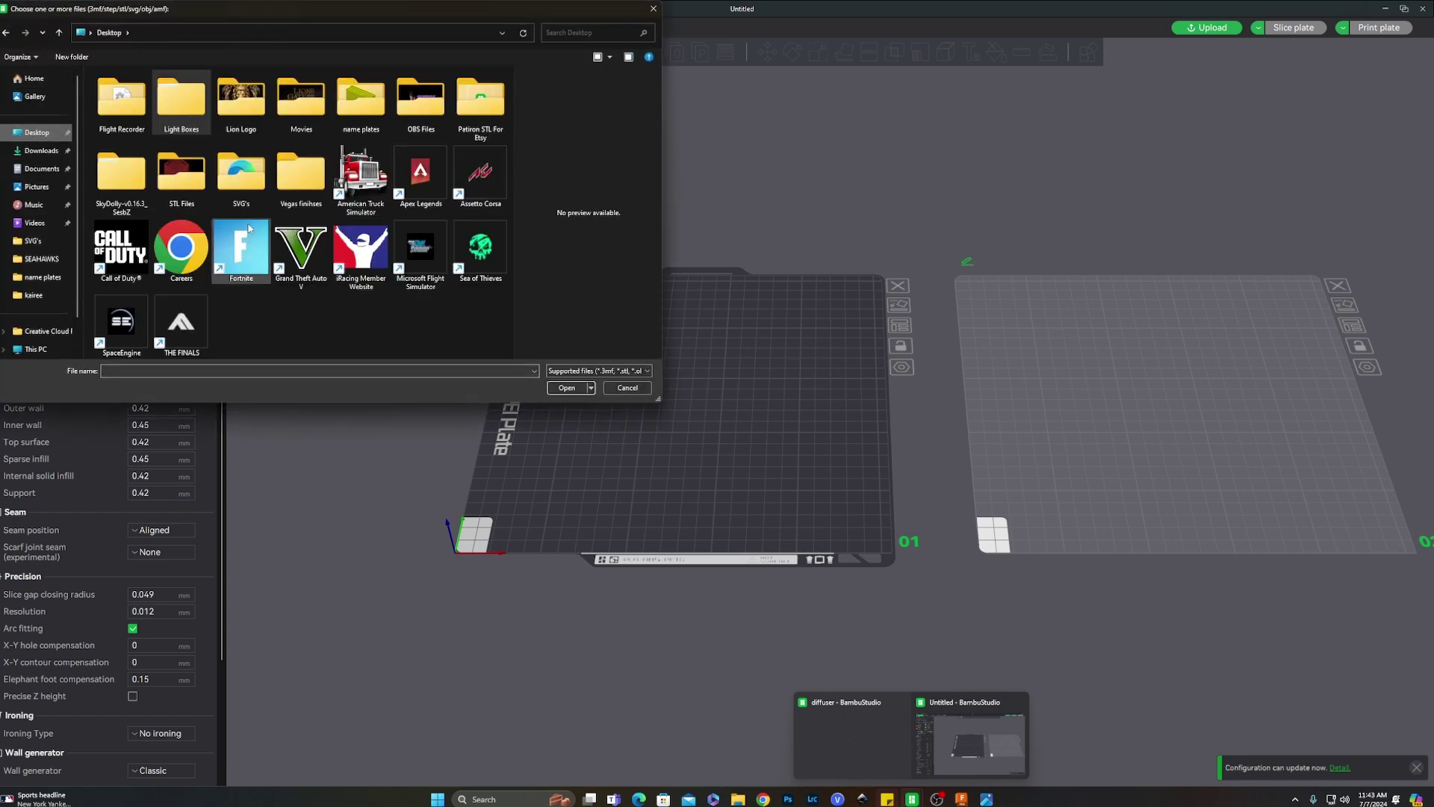
pyautogui.doubleClick(179, 102)
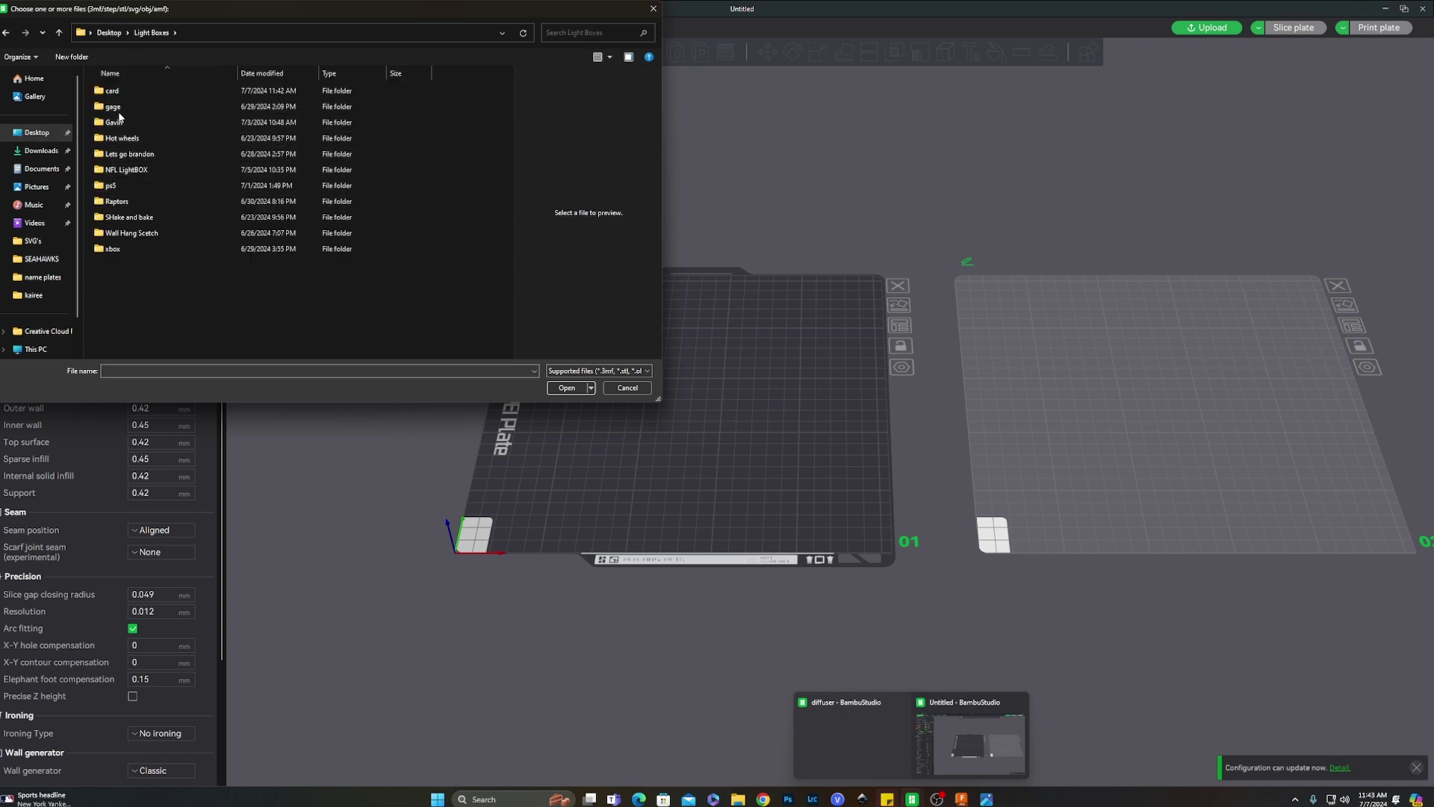
pyautogui.doubleClick(105, 91)
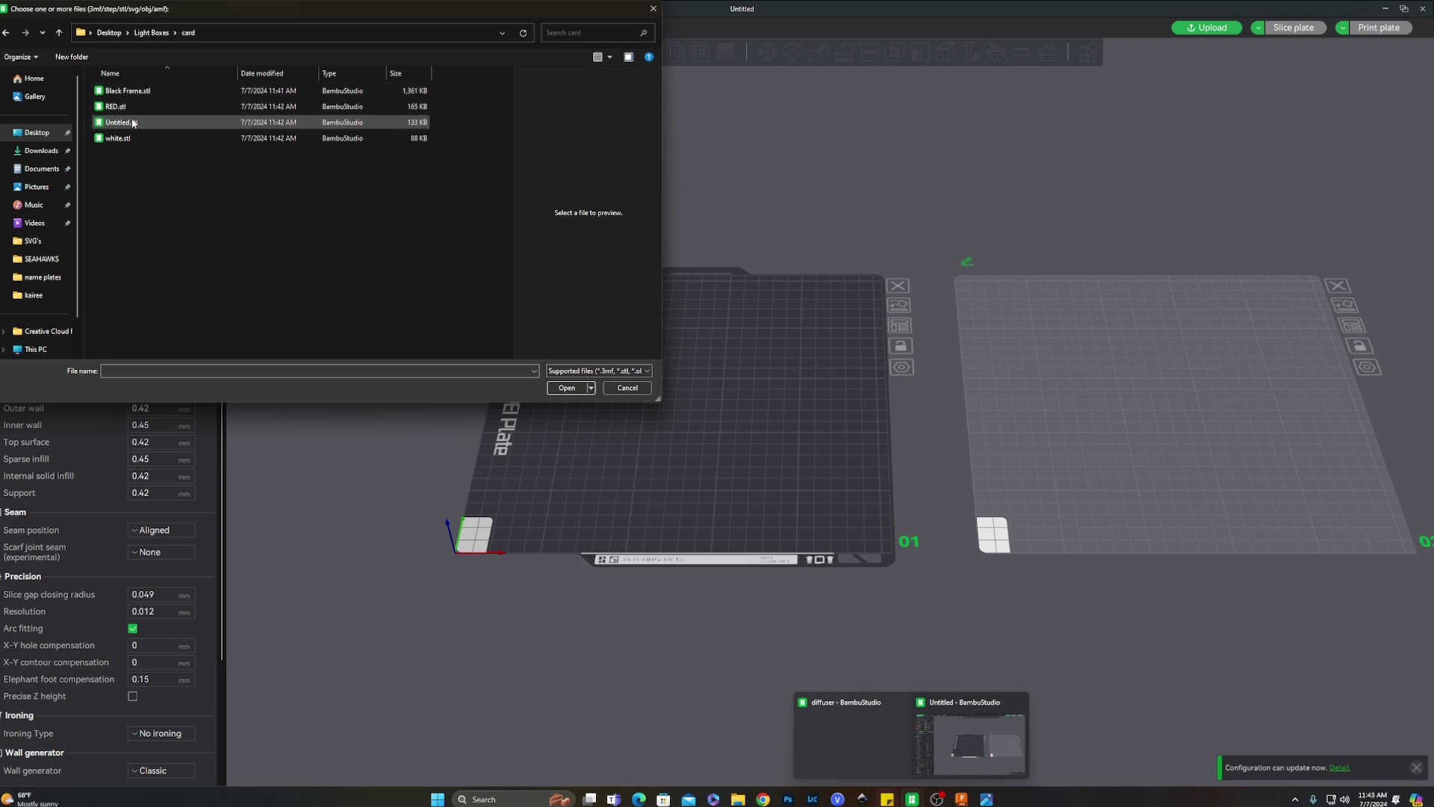
pyautogui.click(112, 107)
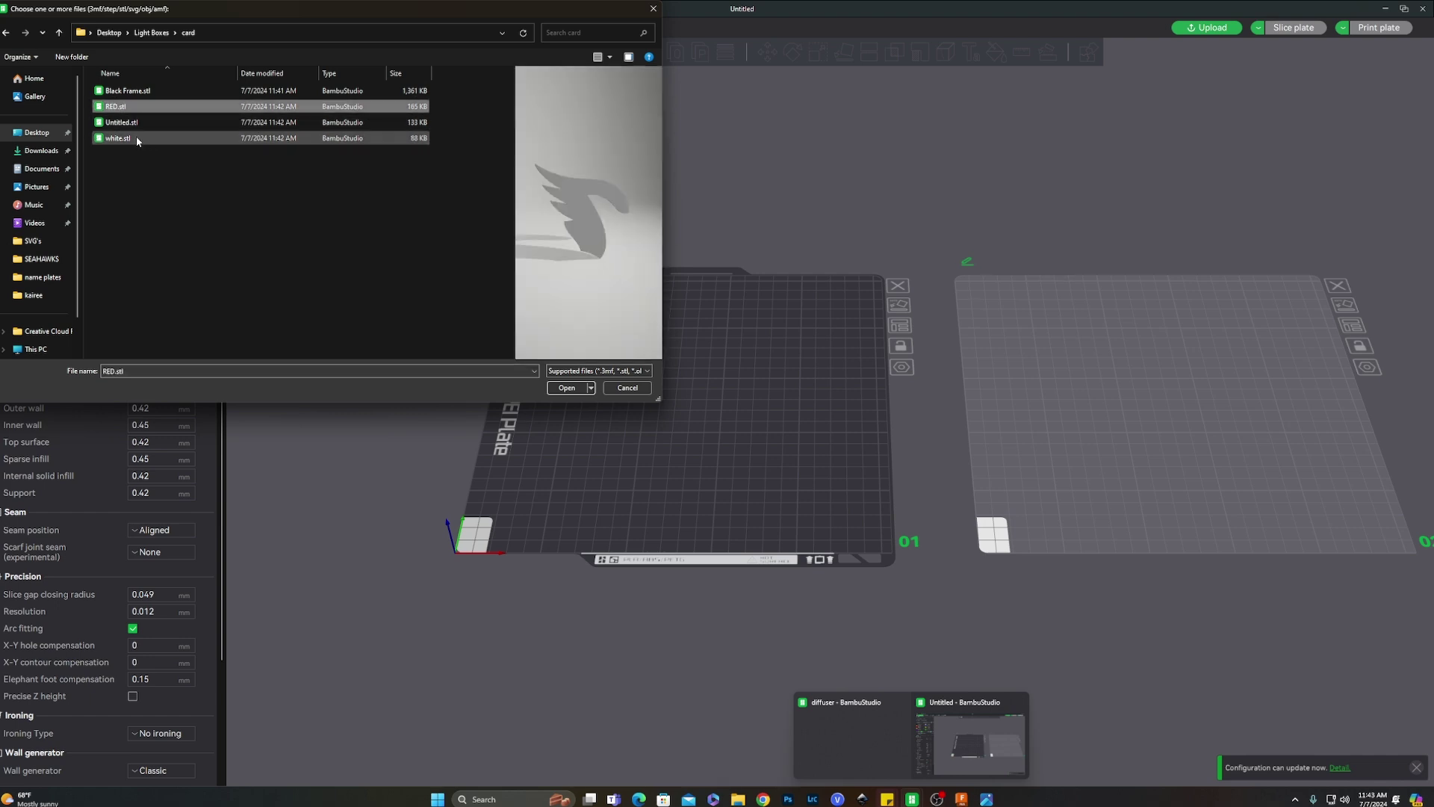
pyautogui.keyDown('ctrl'); pyautogui.click(142, 138); pyautogui.keyUp('ctrl')
pyautogui.keyDown('ctrl'); pyautogui.click(116, 123); pyautogui.keyUp('ctrl')
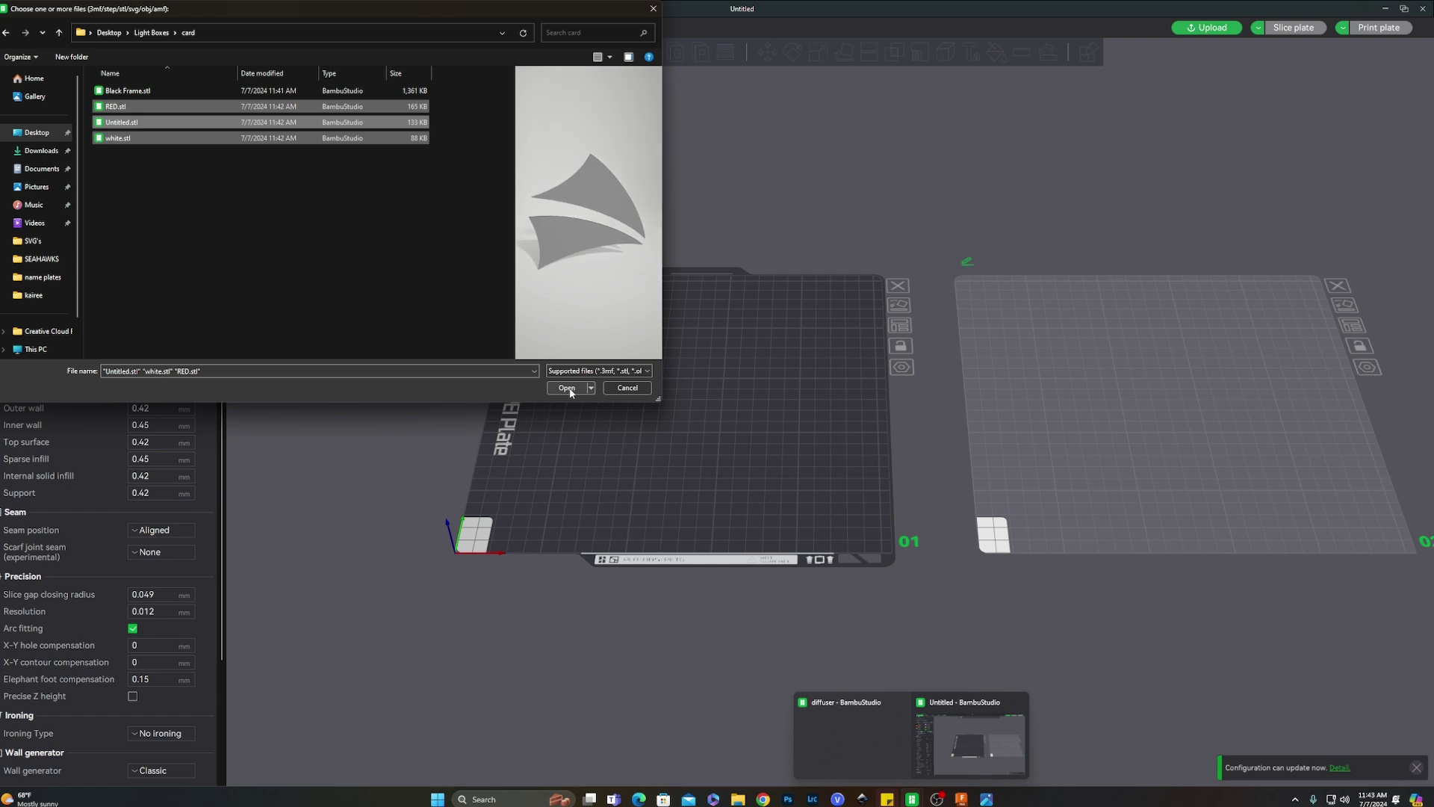
pyautogui.click(568, 388)
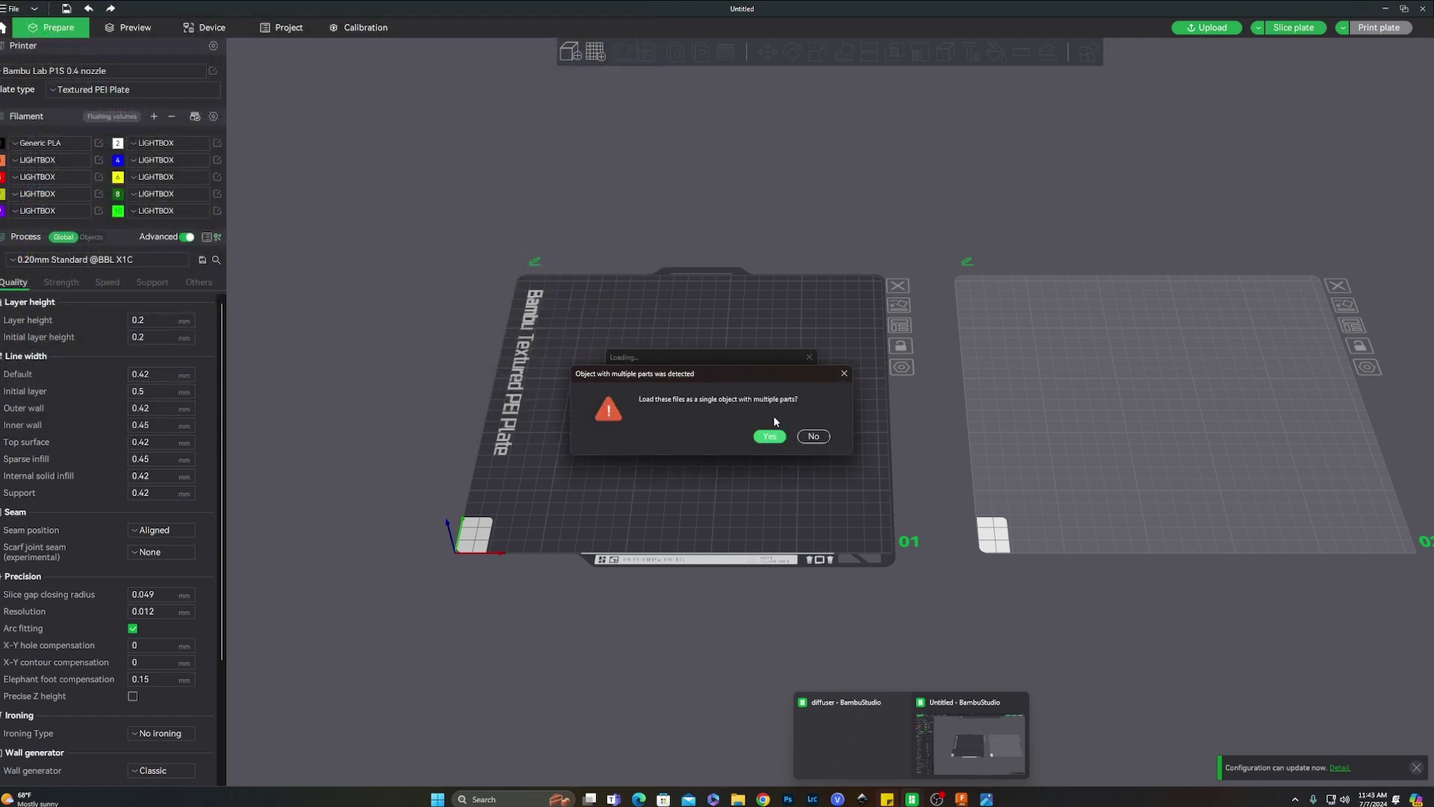
pyautogui.click(769, 438)
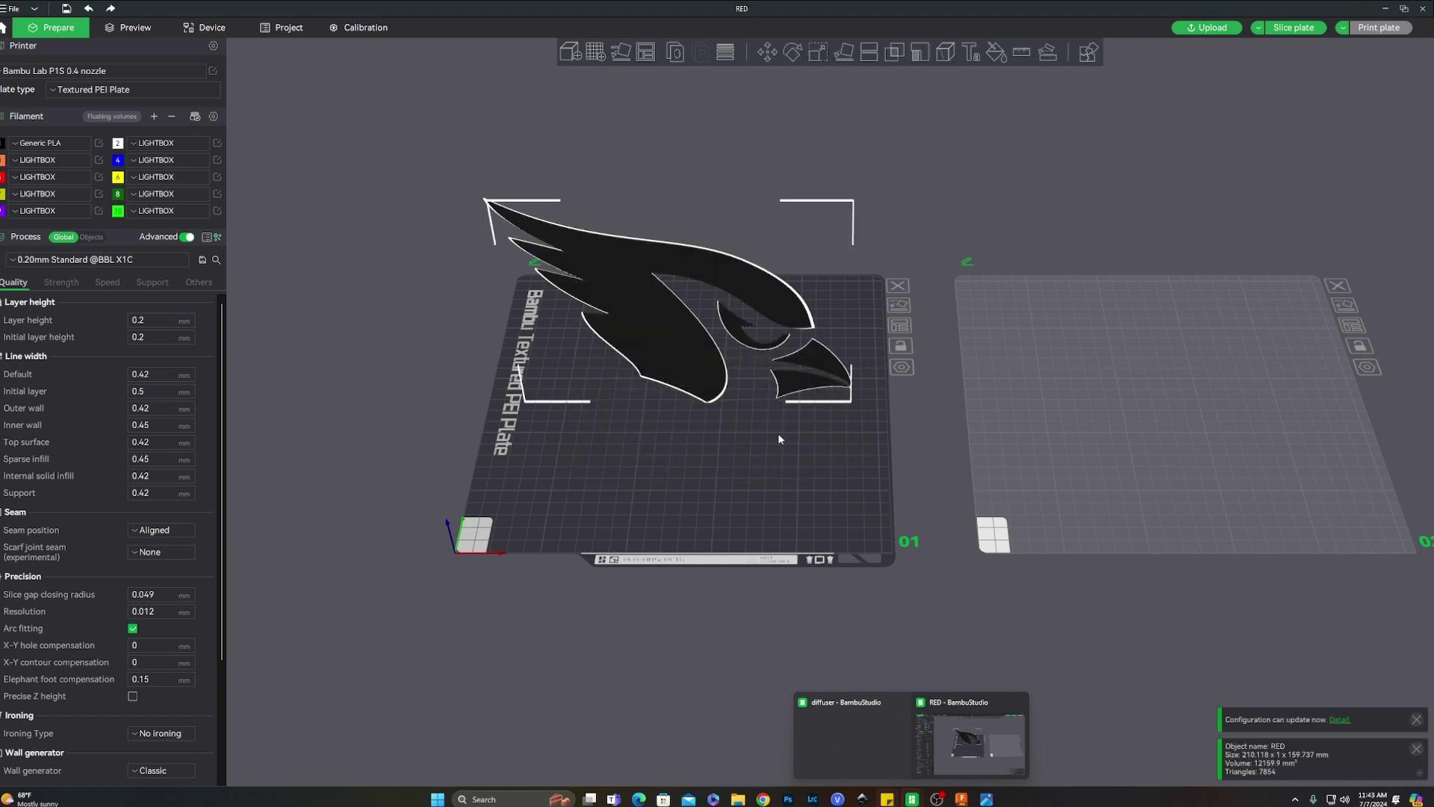
# Delete the imported multi-part object from plate 01 and reopen the model import dialog in the card folder.
pyautogui.moveTo(954, 368); pyautogui.dragTo(917, 381, button='right')
pyautogui.click(923, 393)
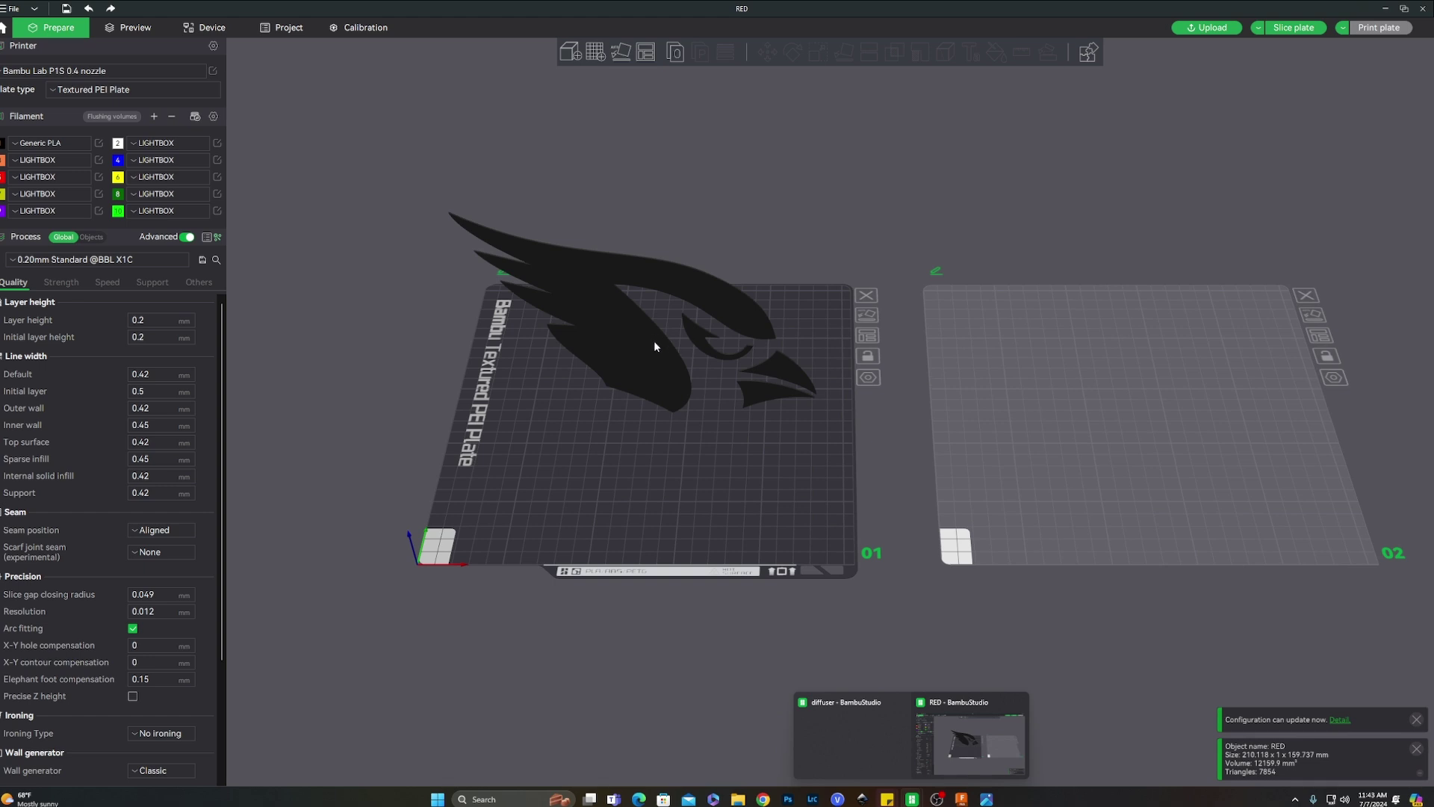
pyautogui.click(656, 366)
pyautogui.press('Delete')
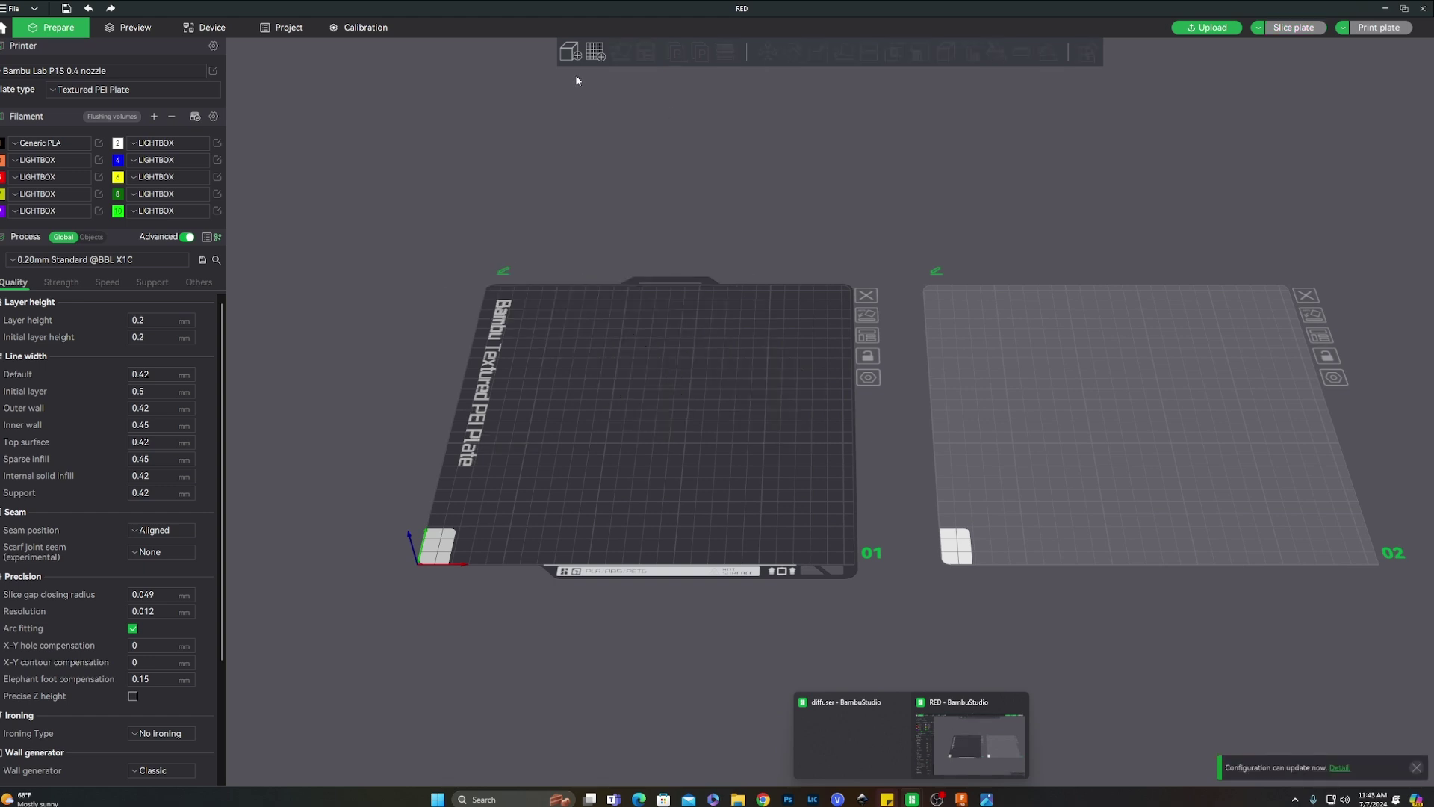
pyautogui.click(570, 52)
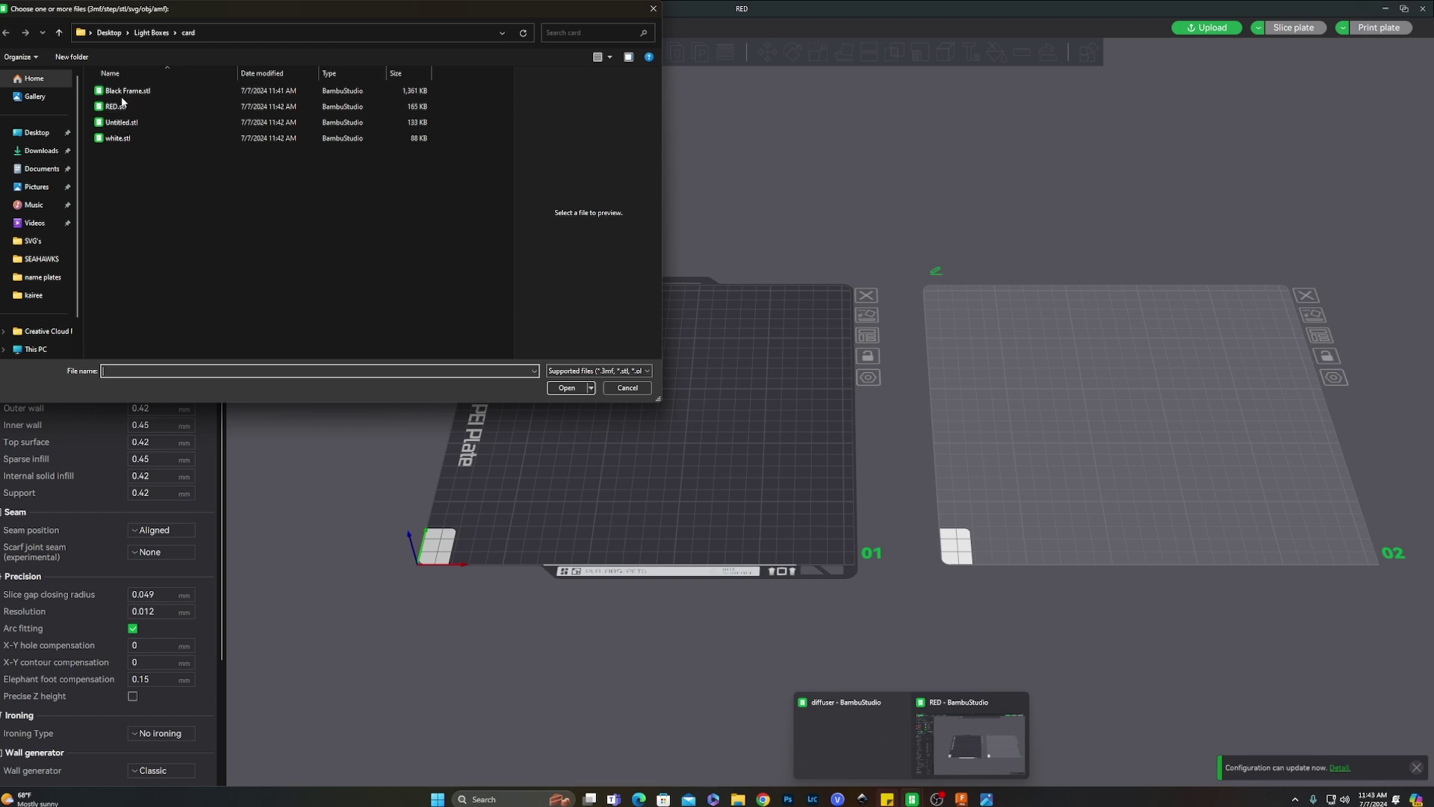
# Switch to Autodesk Fusion and export the Back Plate component as a high-refinement binary STL named back plate into the card folder.
pyautogui.click(962, 798)
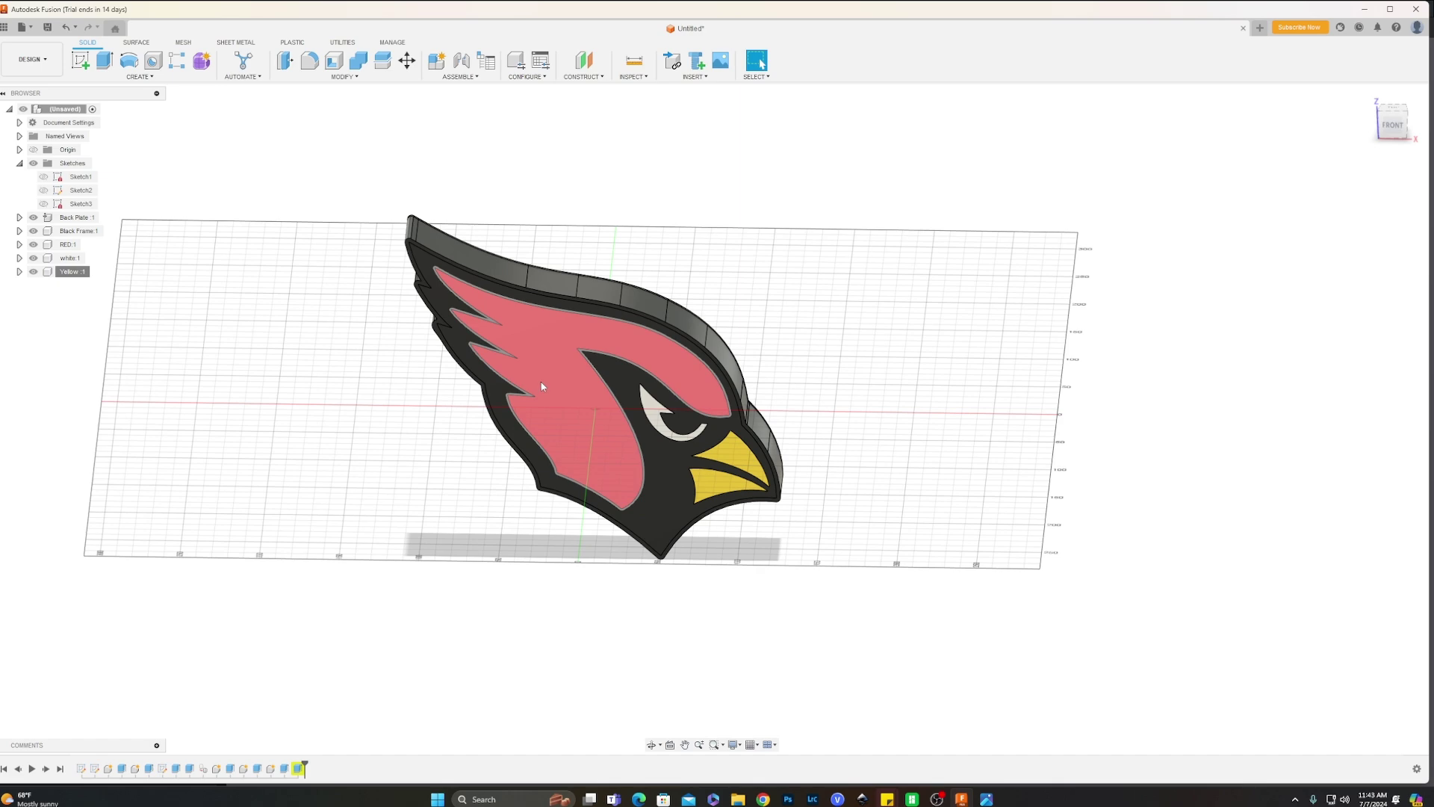
pyautogui.rightClick(75, 218)
pyautogui.click(109, 426)
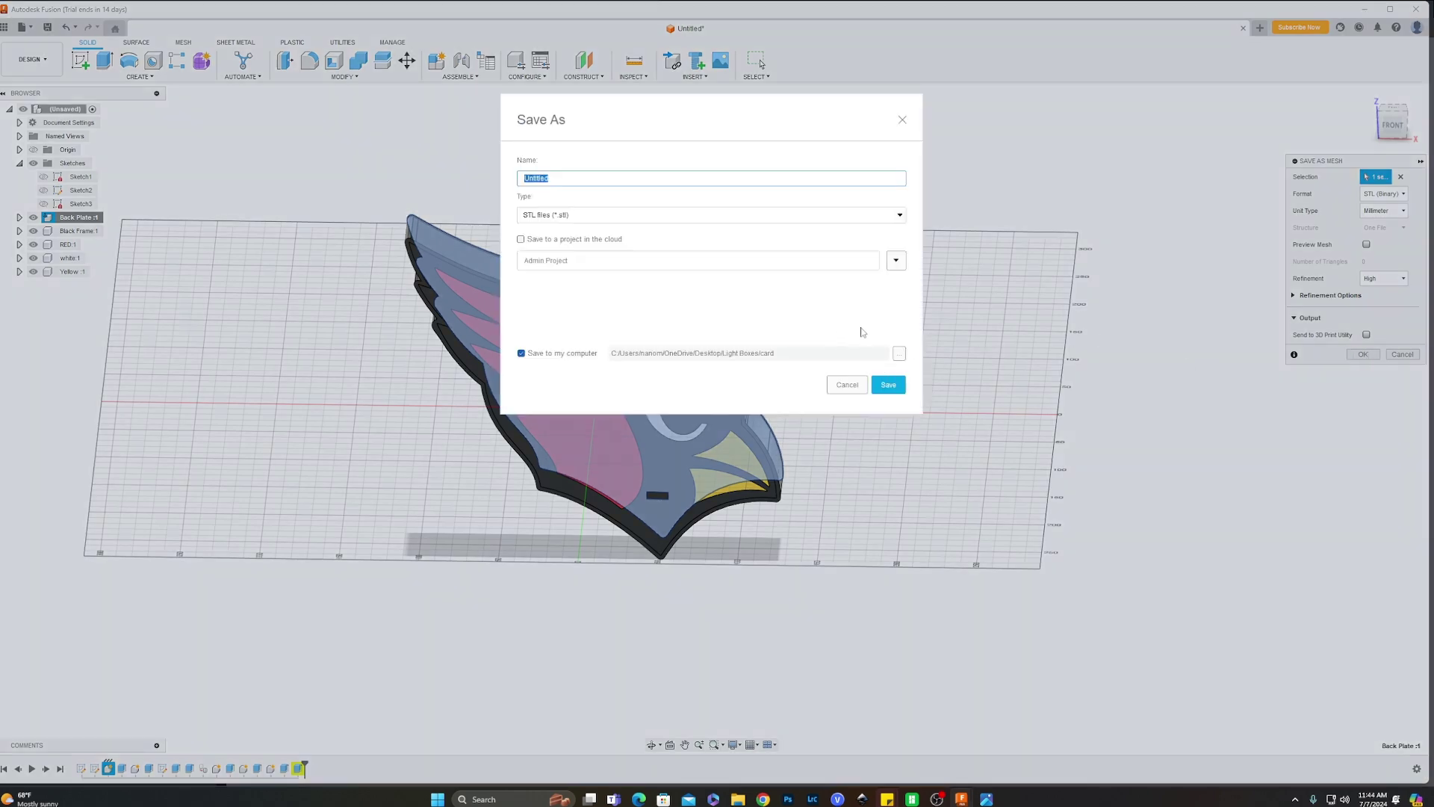
pyautogui.write('back plate')
pyautogui.press('Return')
# Return to Bambu Studio and import Black Frame.stl, RED.stl, Untitled.stl and white.stl as a single object with multiple parts.
pyautogui.hotkey('alt', 'Tab')
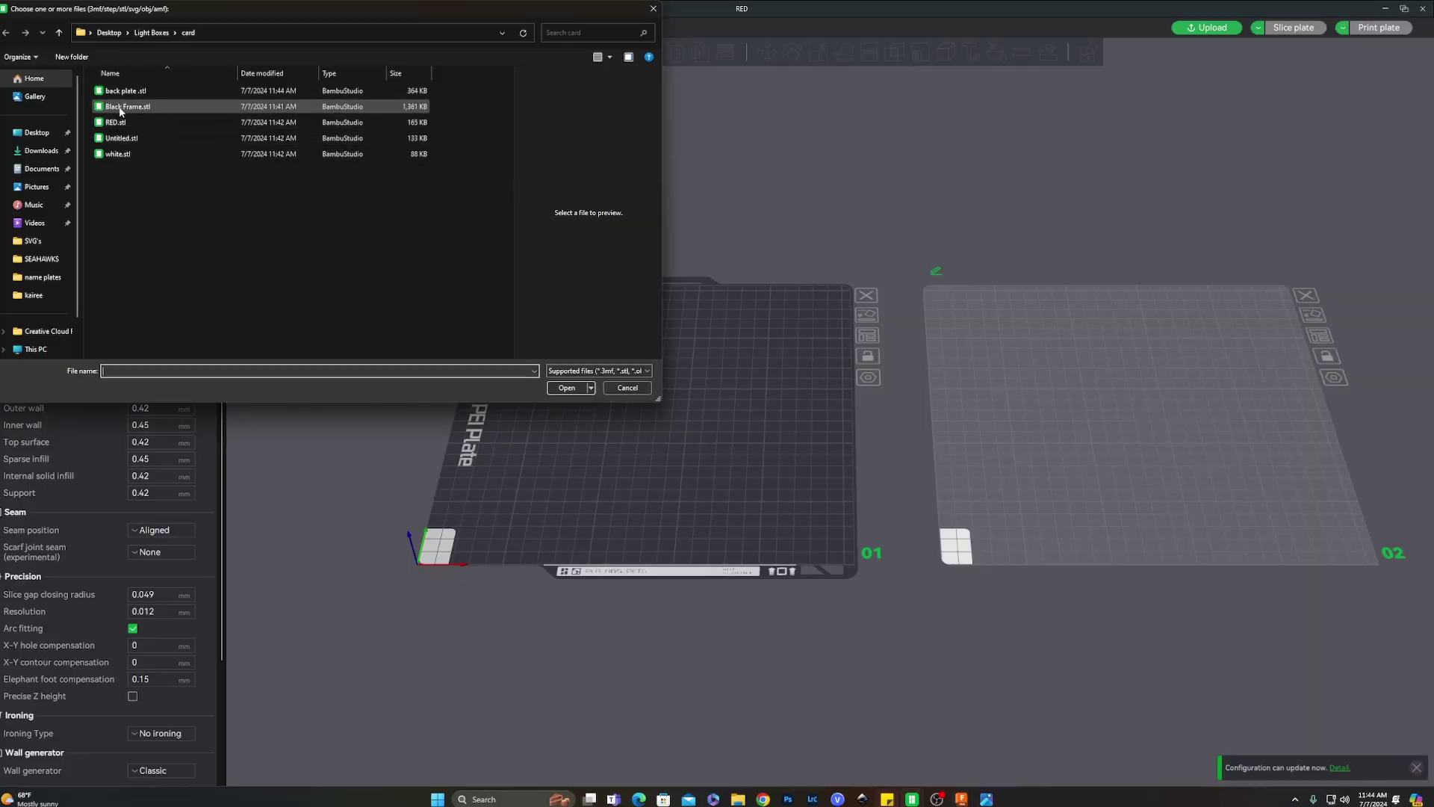
pyautogui.click(120, 106)
pyautogui.keyDown('shift'); pyautogui.click(118, 121); pyautogui.keyUp('shift')
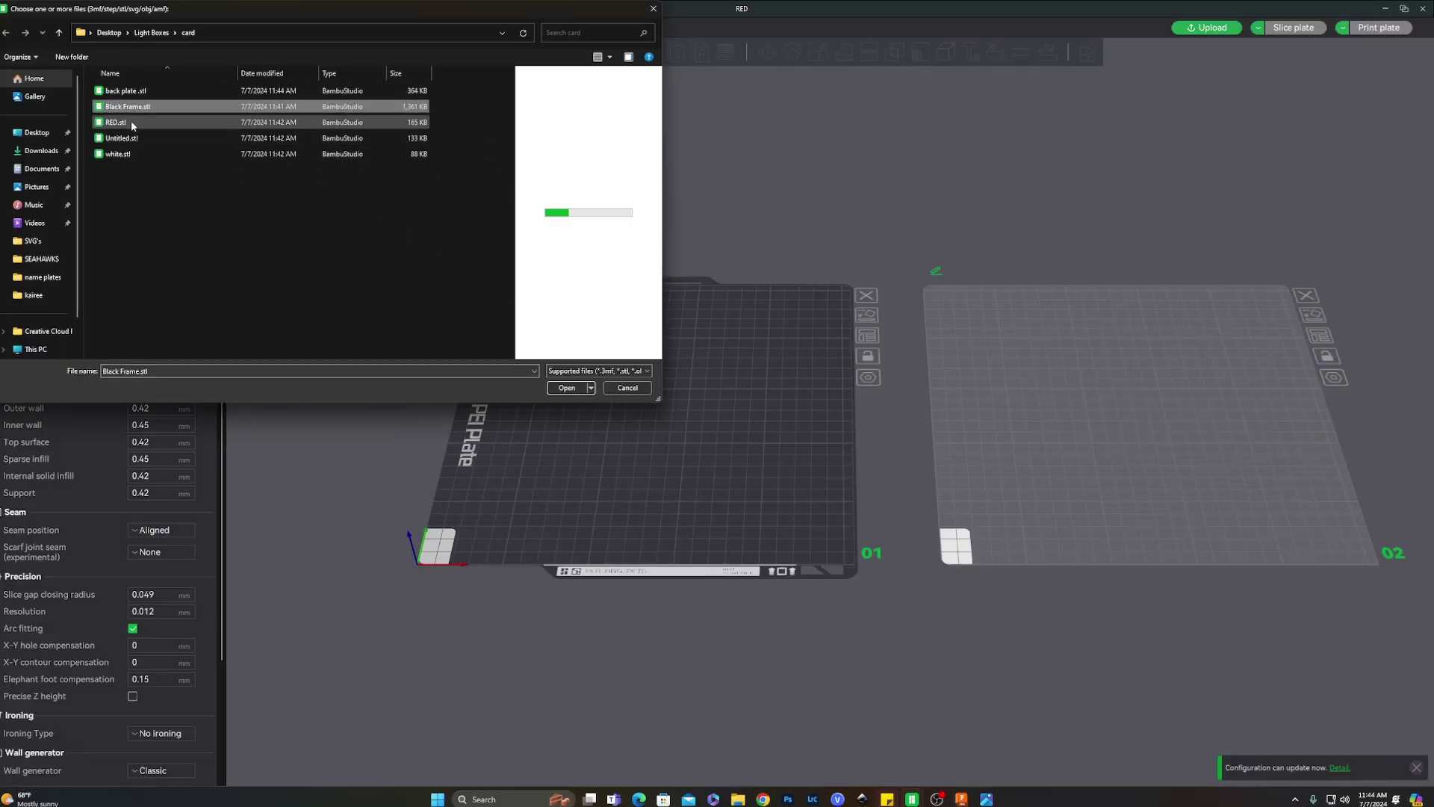
pyautogui.keyDown('shift'); pyautogui.click(131, 137); pyautogui.keyUp('shift')
pyautogui.keyDown('shift'); pyautogui.click(140, 154); pyautogui.keyUp('shift')
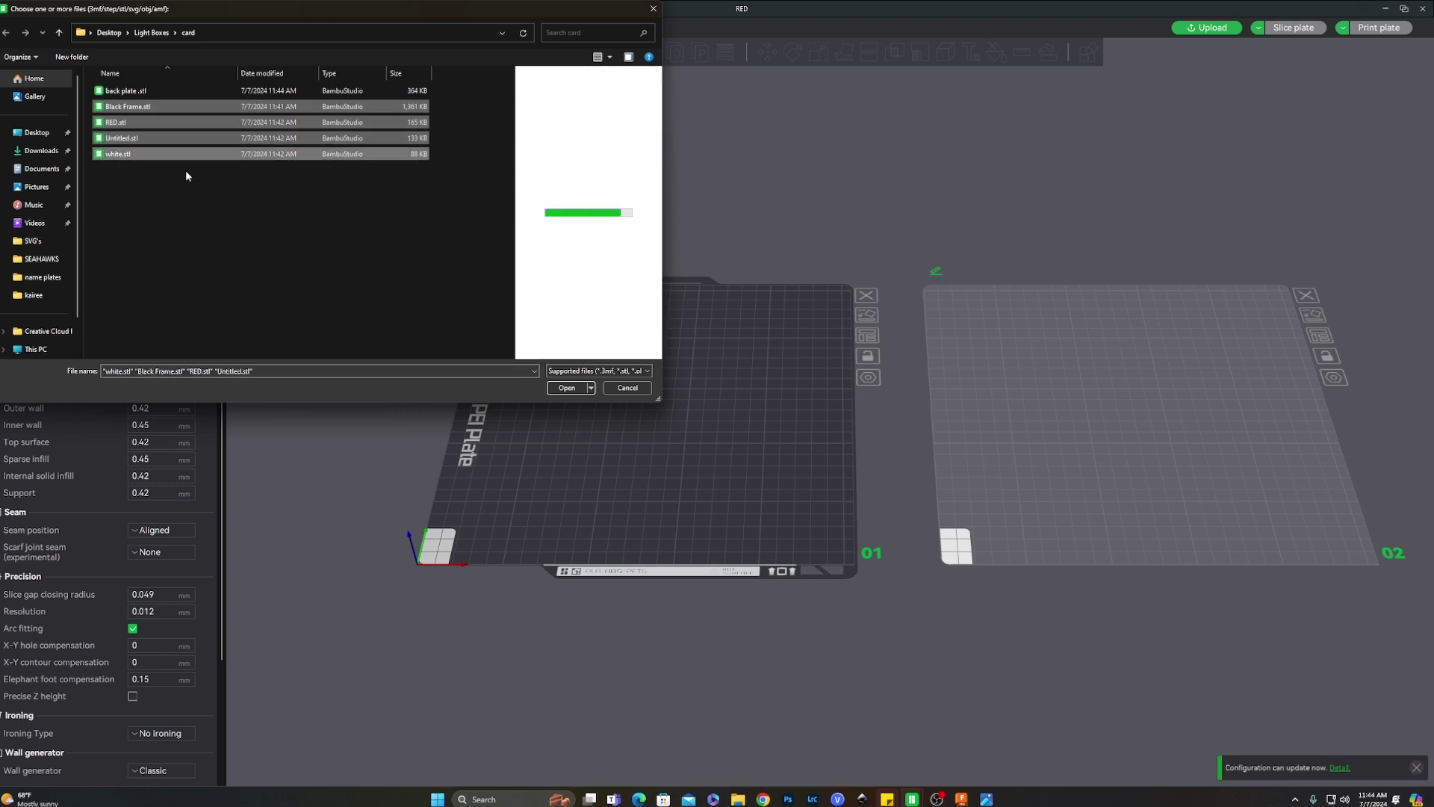
pyautogui.click(567, 388)
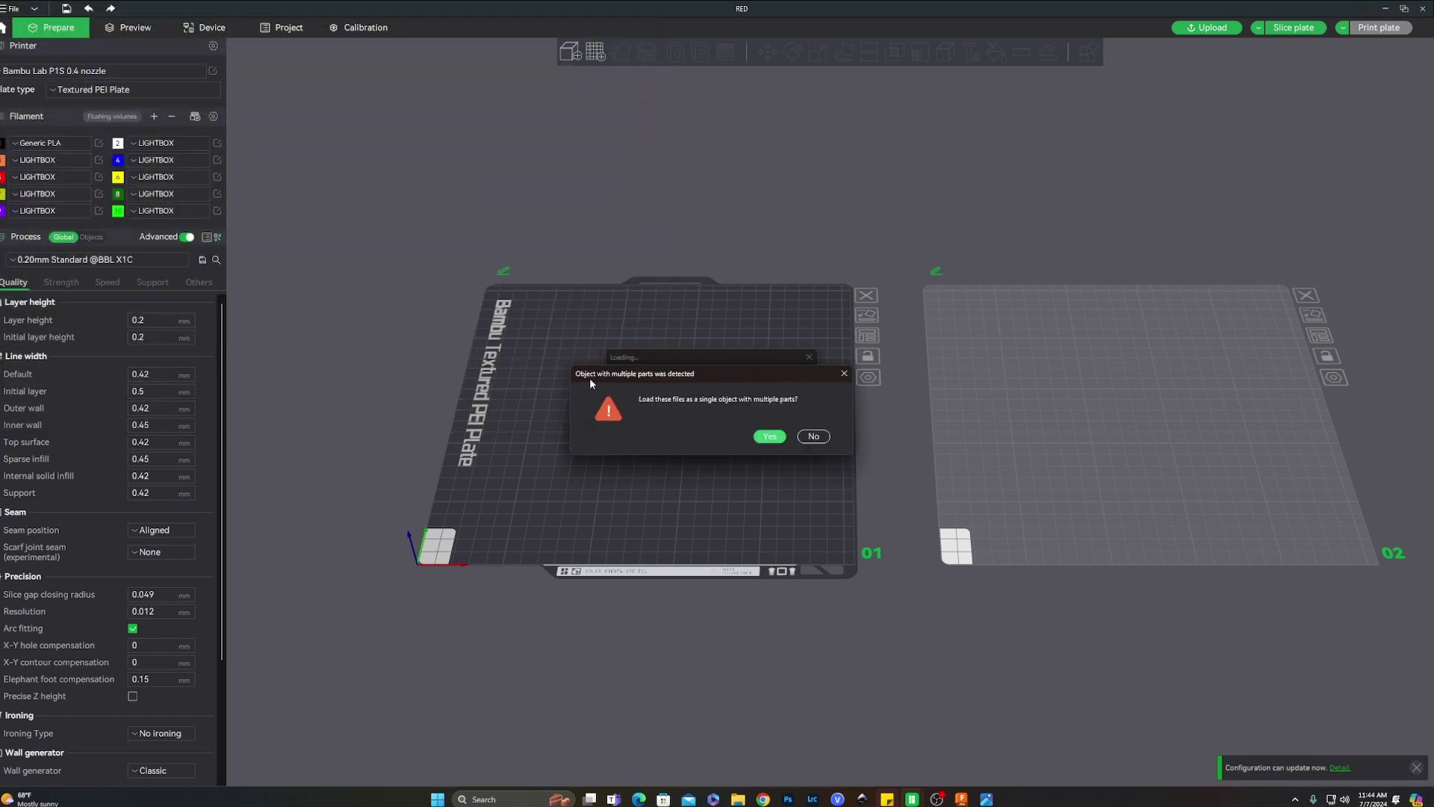
pyautogui.click(769, 437)
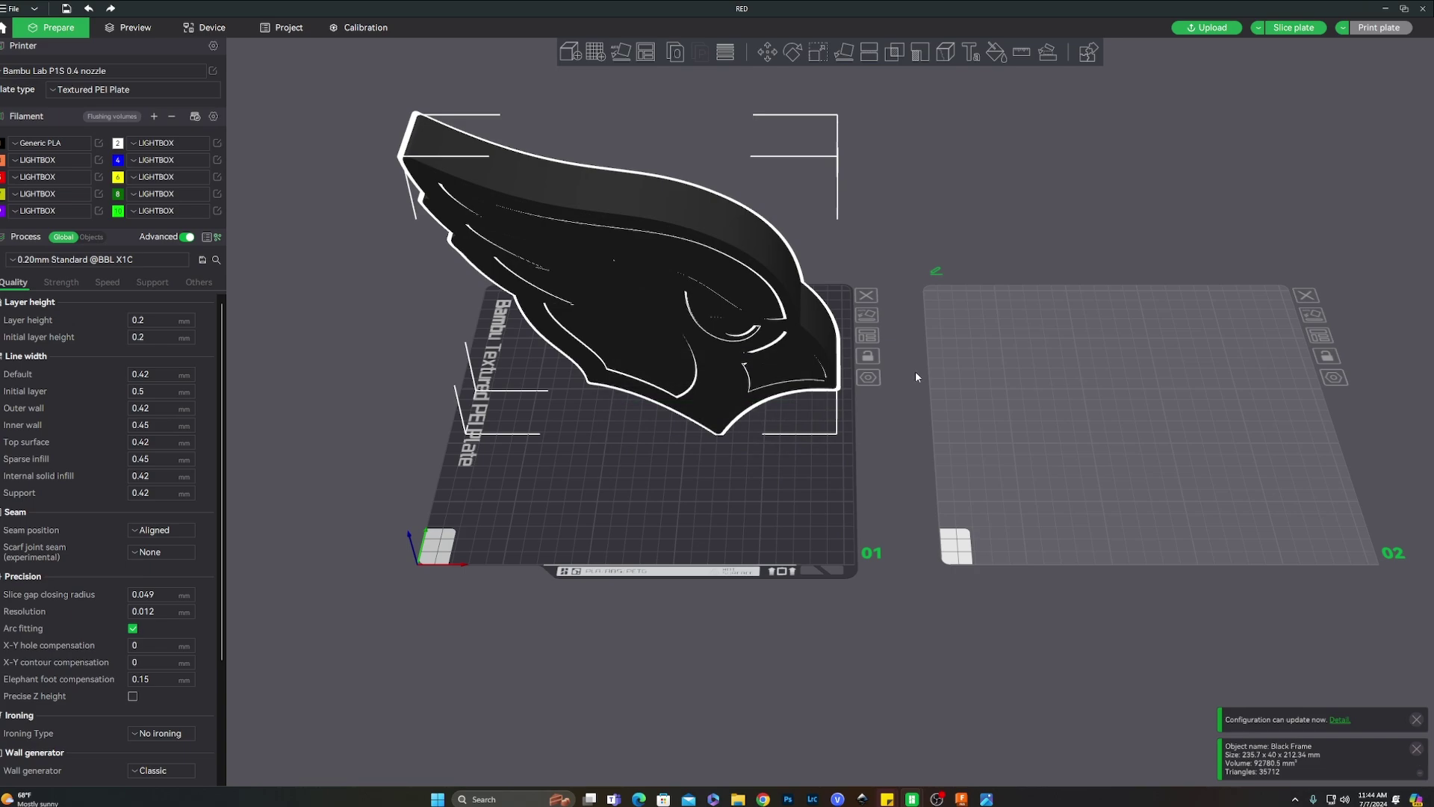
# Lay the cardinal head object on its large front face so it rests flat on plate 01.
pyautogui.moveTo(926, 366); pyautogui.dragTo(878, 386)
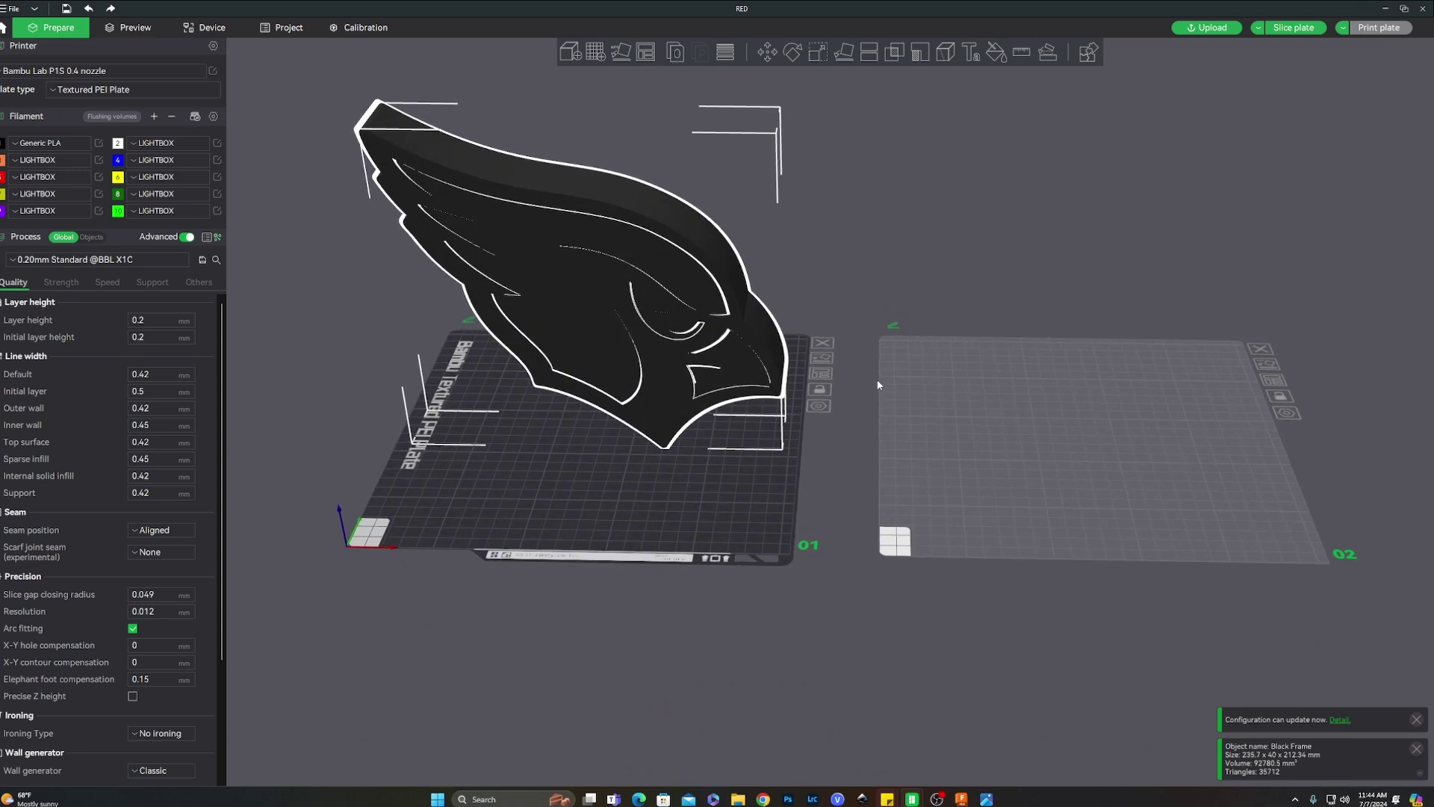
pyautogui.click(844, 53)
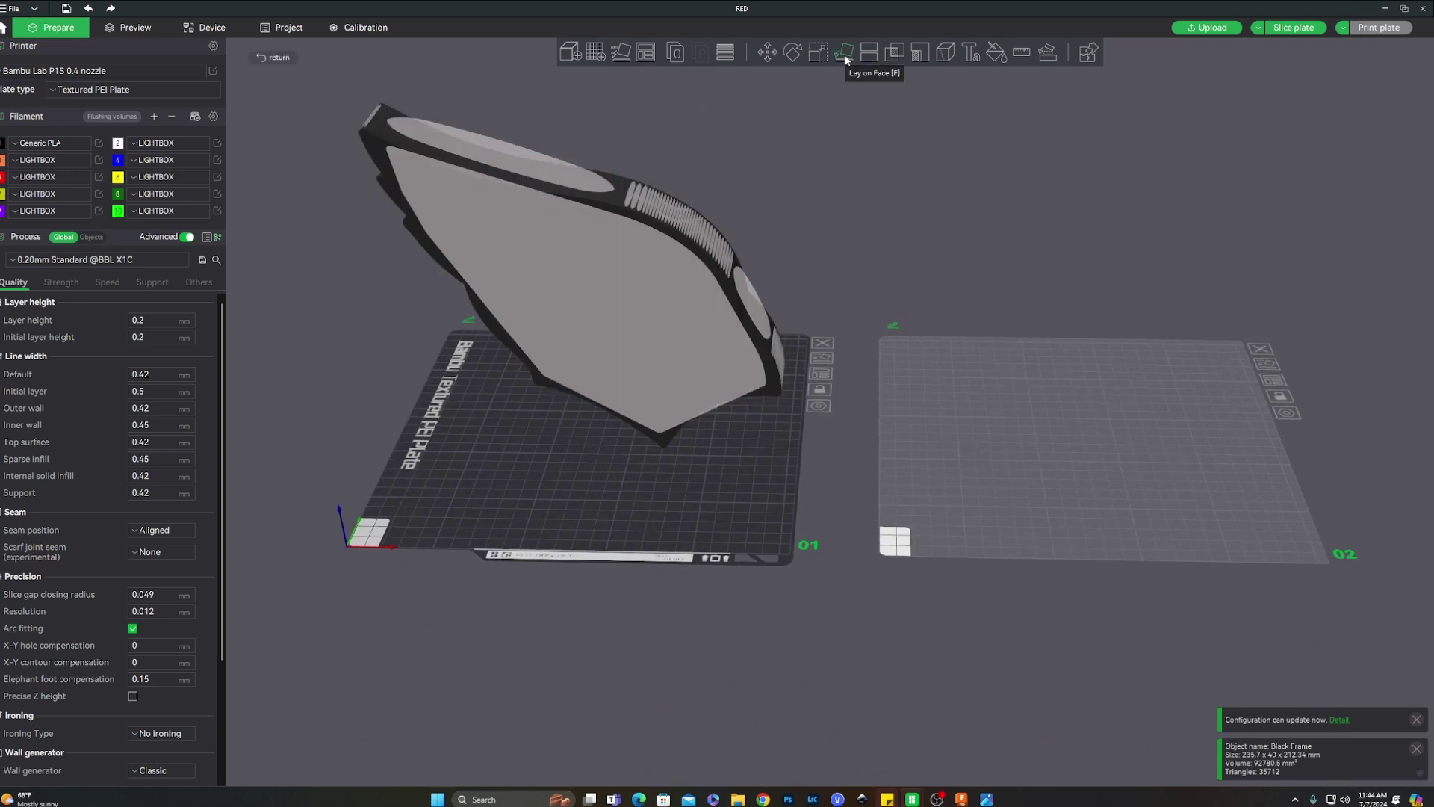
pyautogui.click(630, 304)
# Rotate the cardinal head about the vertical axis to about 92.45 degrees so it fits diagonally within plate 01.
pyautogui.click(792, 53)
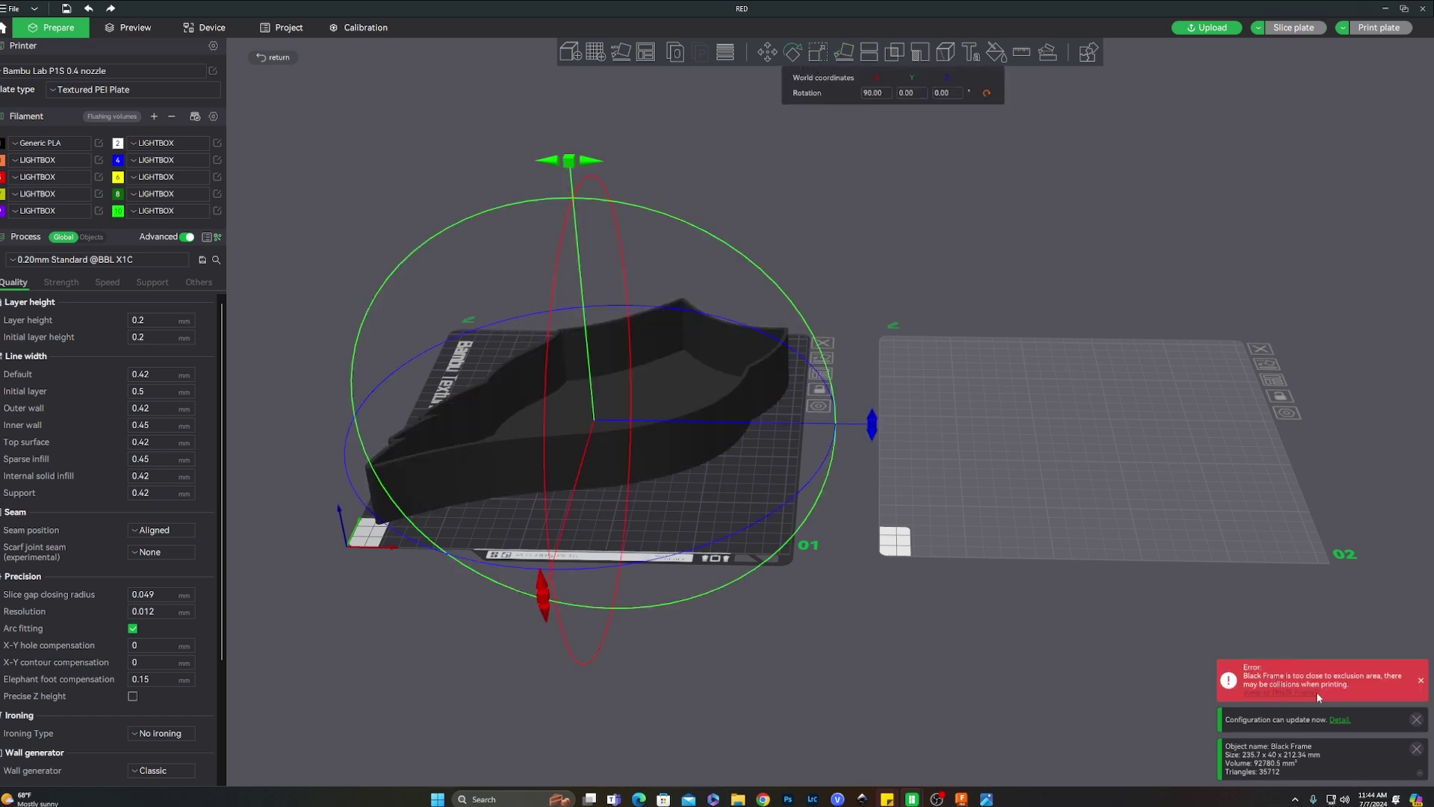
pyautogui.moveTo(850, 530); pyautogui.dragTo(1019, 567)
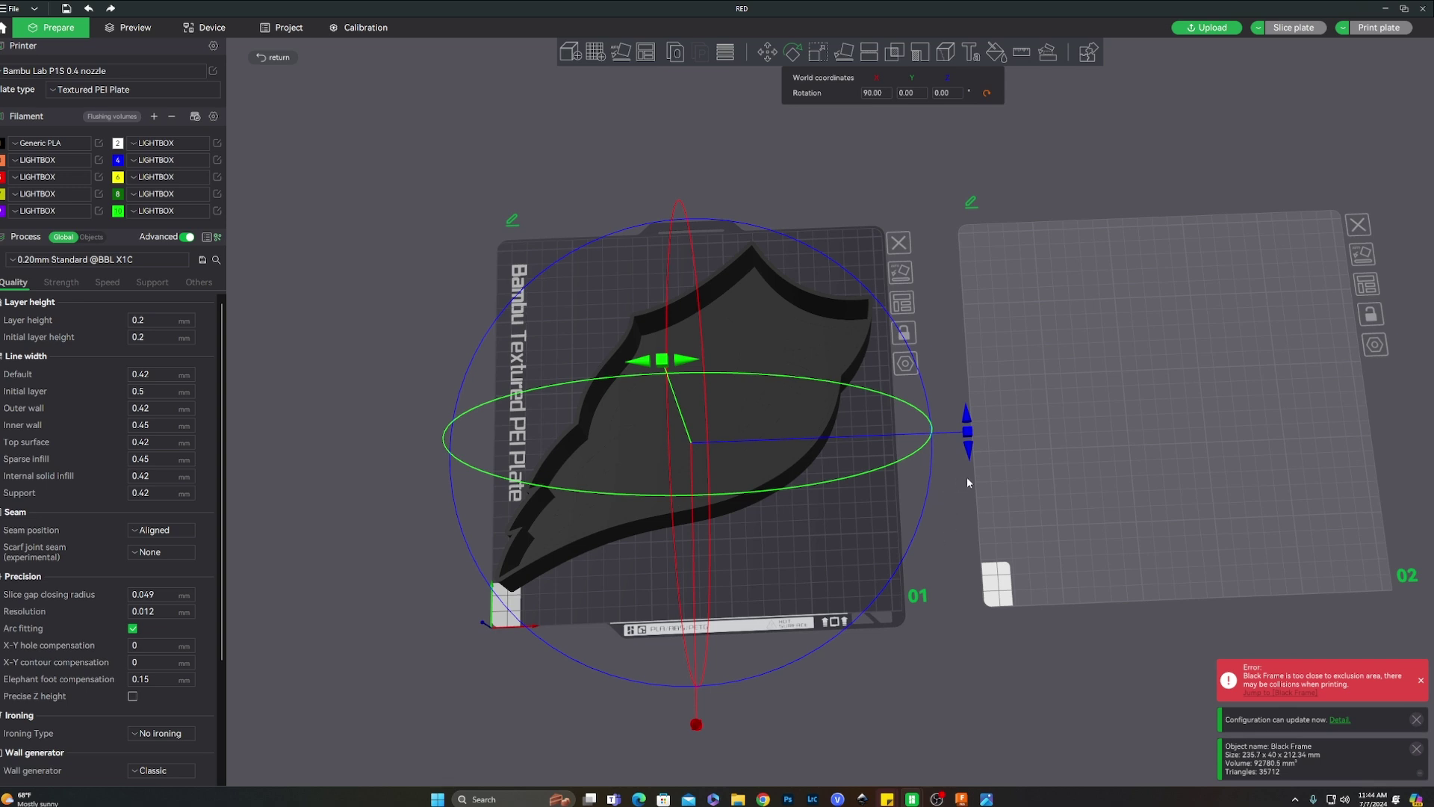
pyautogui.moveTo(974, 457); pyautogui.dragTo(706, 526)
pyautogui.moveTo(826, 575); pyautogui.dragTo(808, 548)
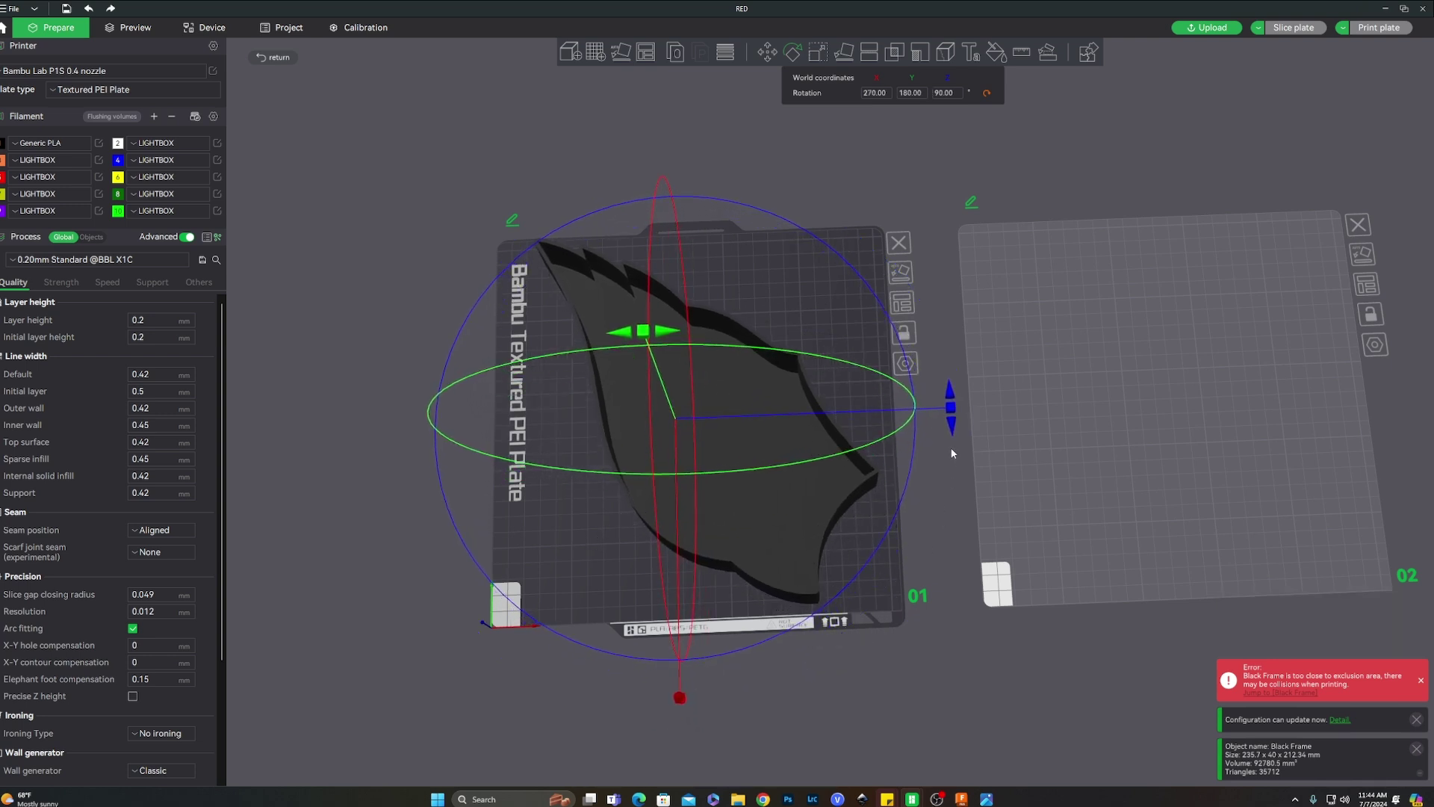
pyautogui.moveTo(950, 407); pyautogui.dragTo(1102, 389)
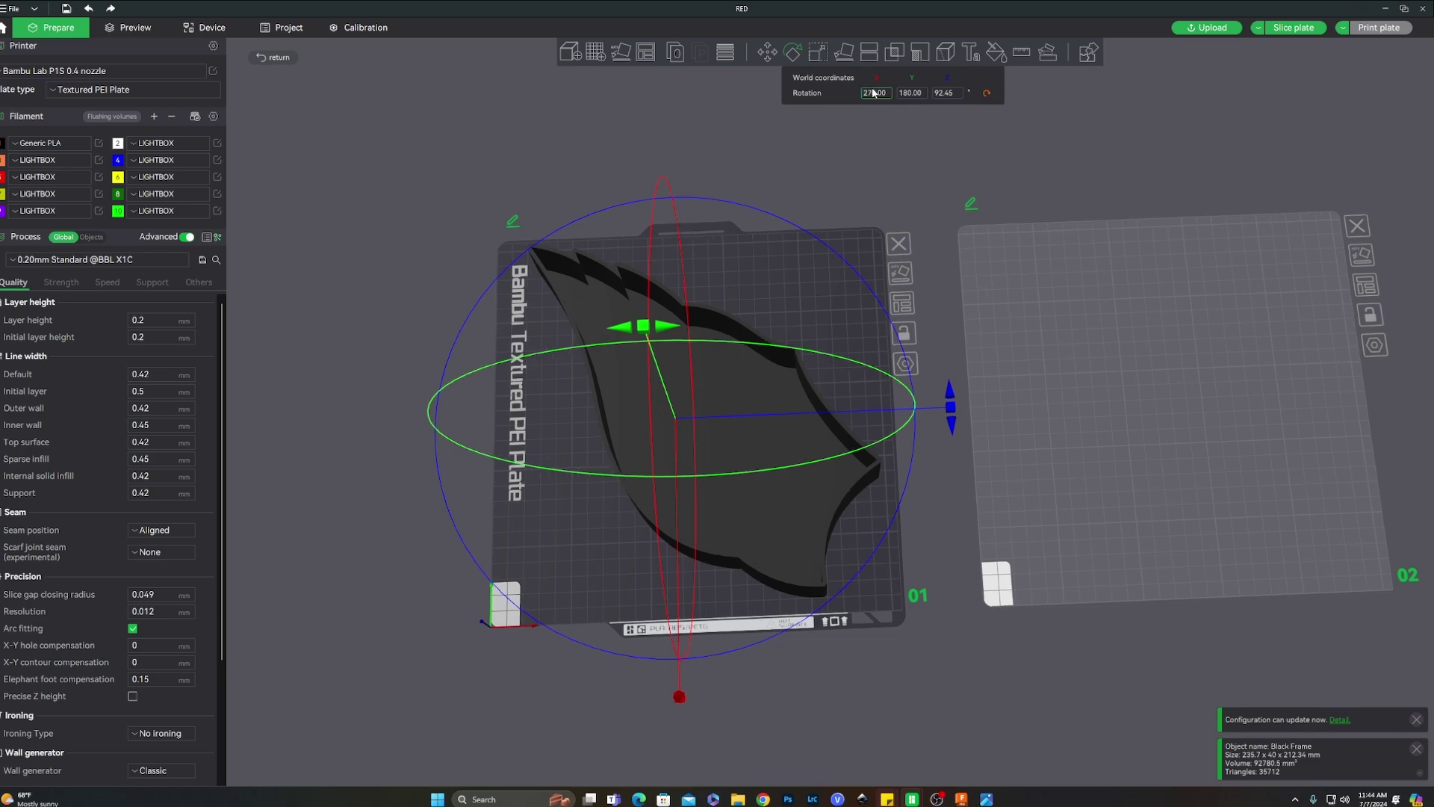
pyautogui.click(798, 56)
pyautogui.moveTo(966, 218); pyautogui.dragTo(962, 353)
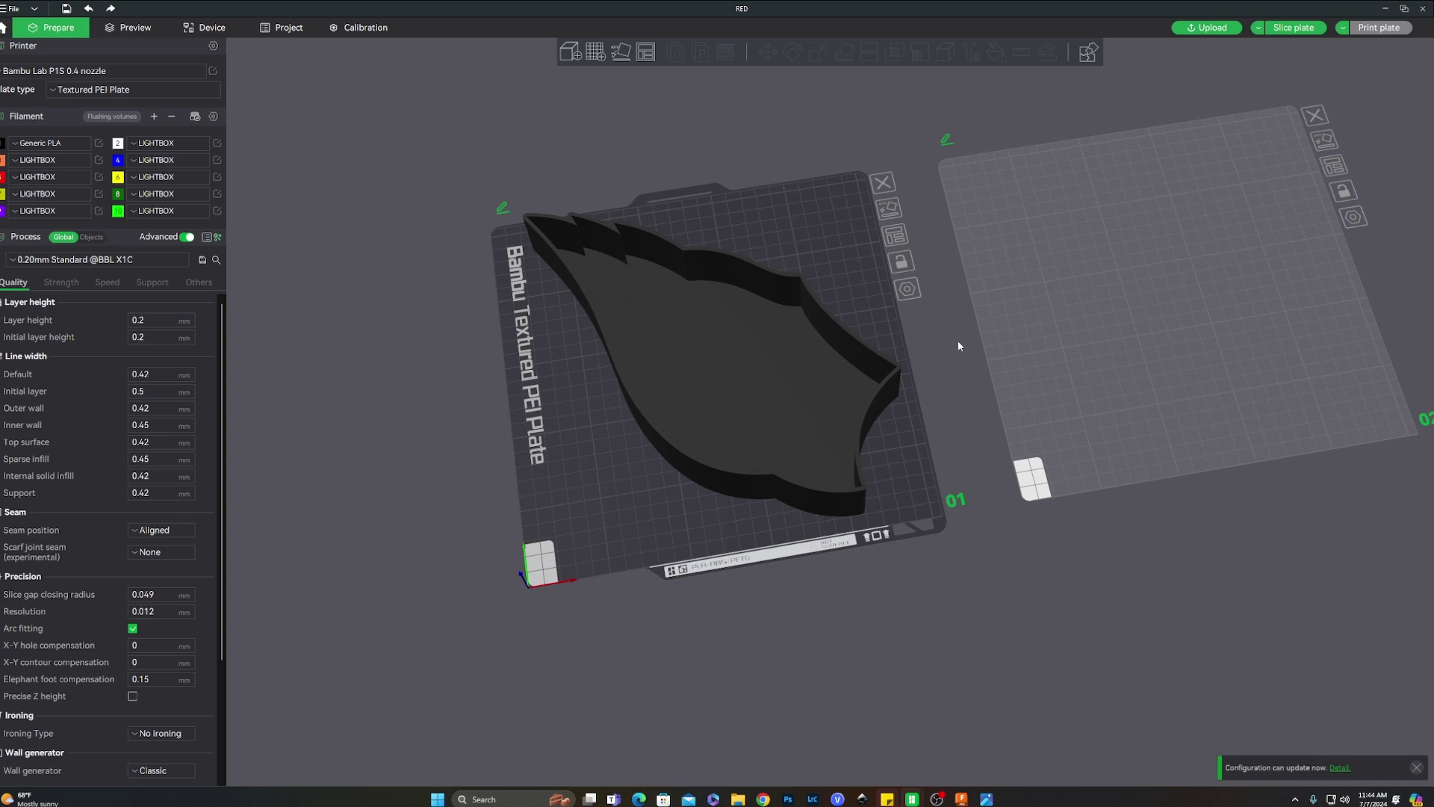
# In the object list, assign filament 5 to RED.stl, filament 6 to Untitled.stl and filament 2 to white.stl.
pyautogui.click(91, 238)
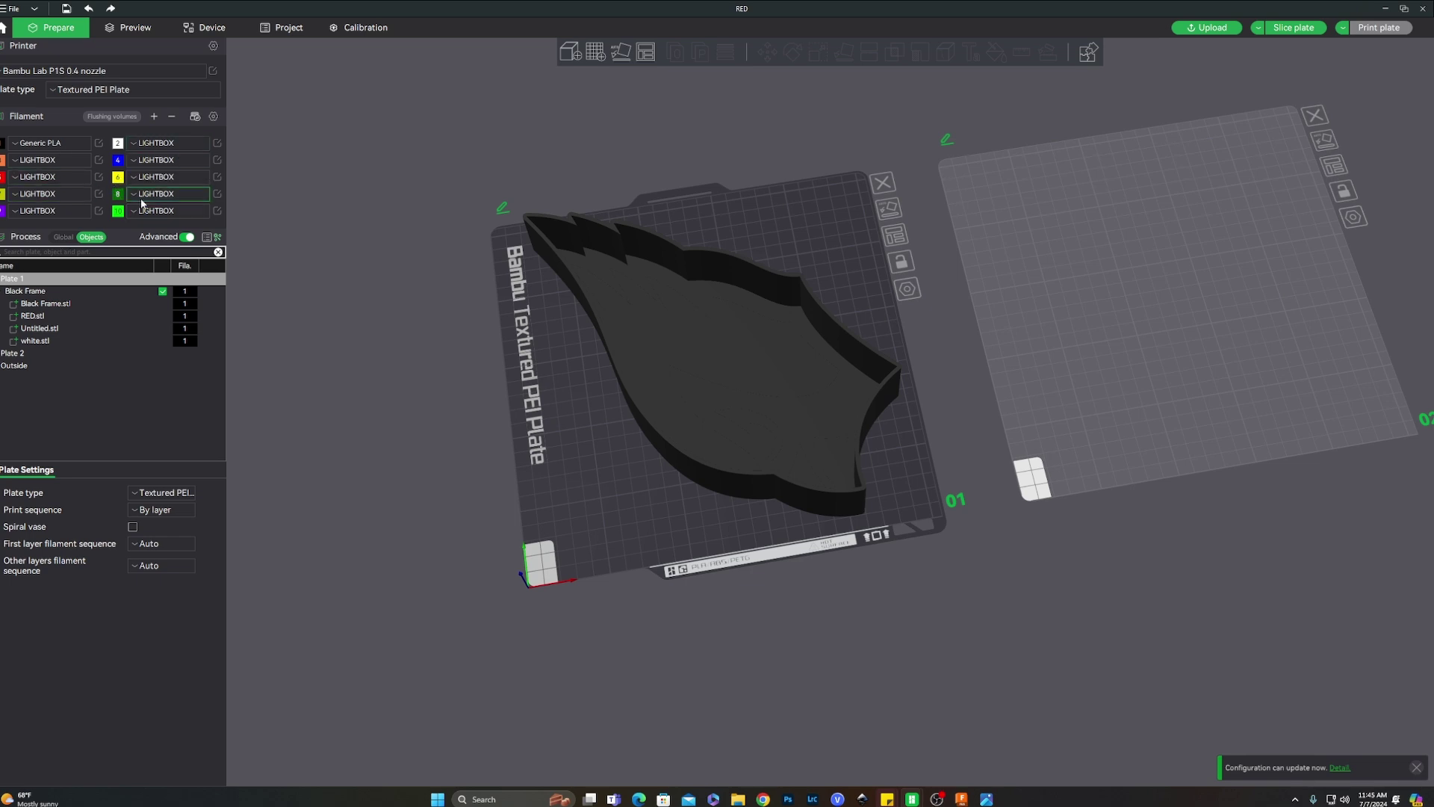
pyautogui.click(187, 319)
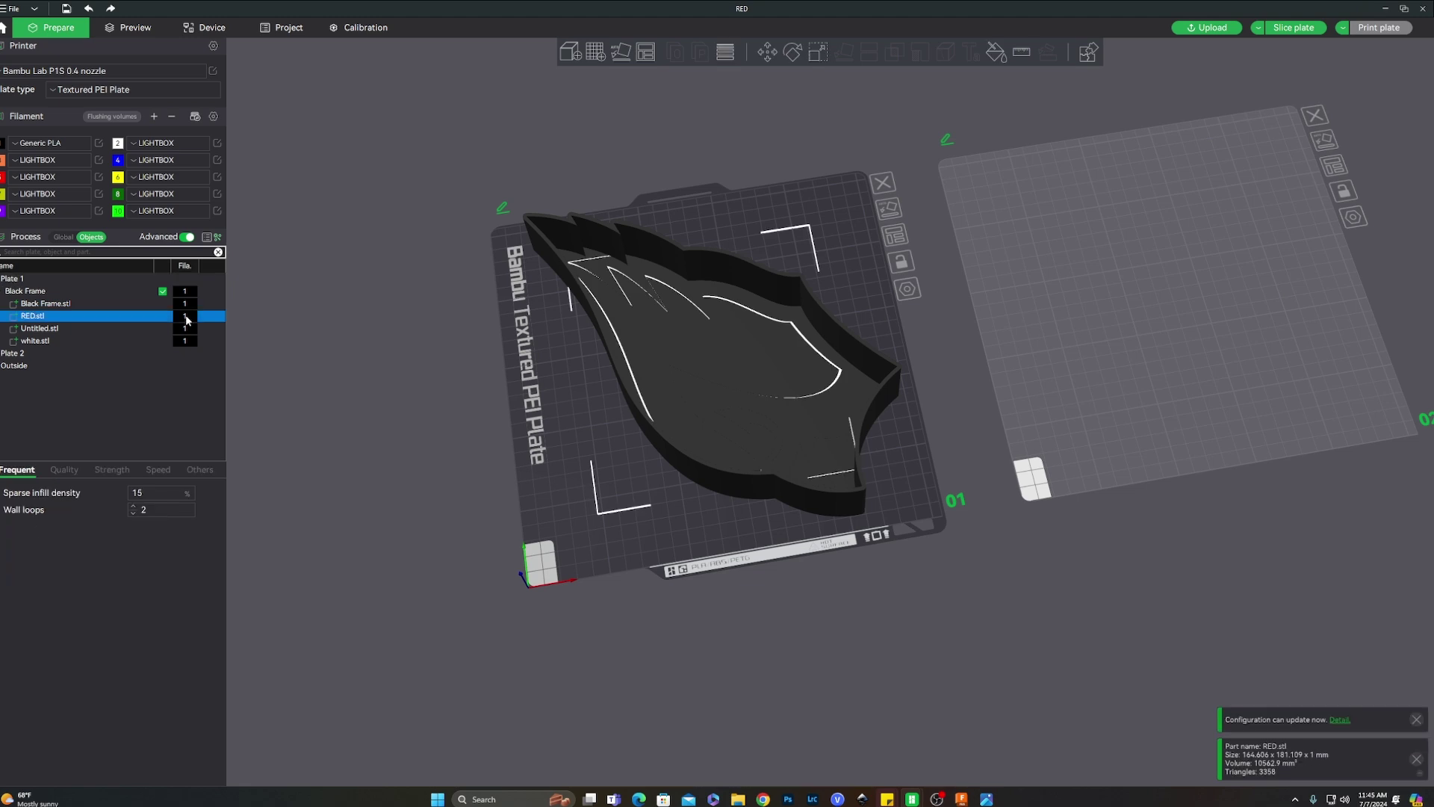
pyautogui.press('5')
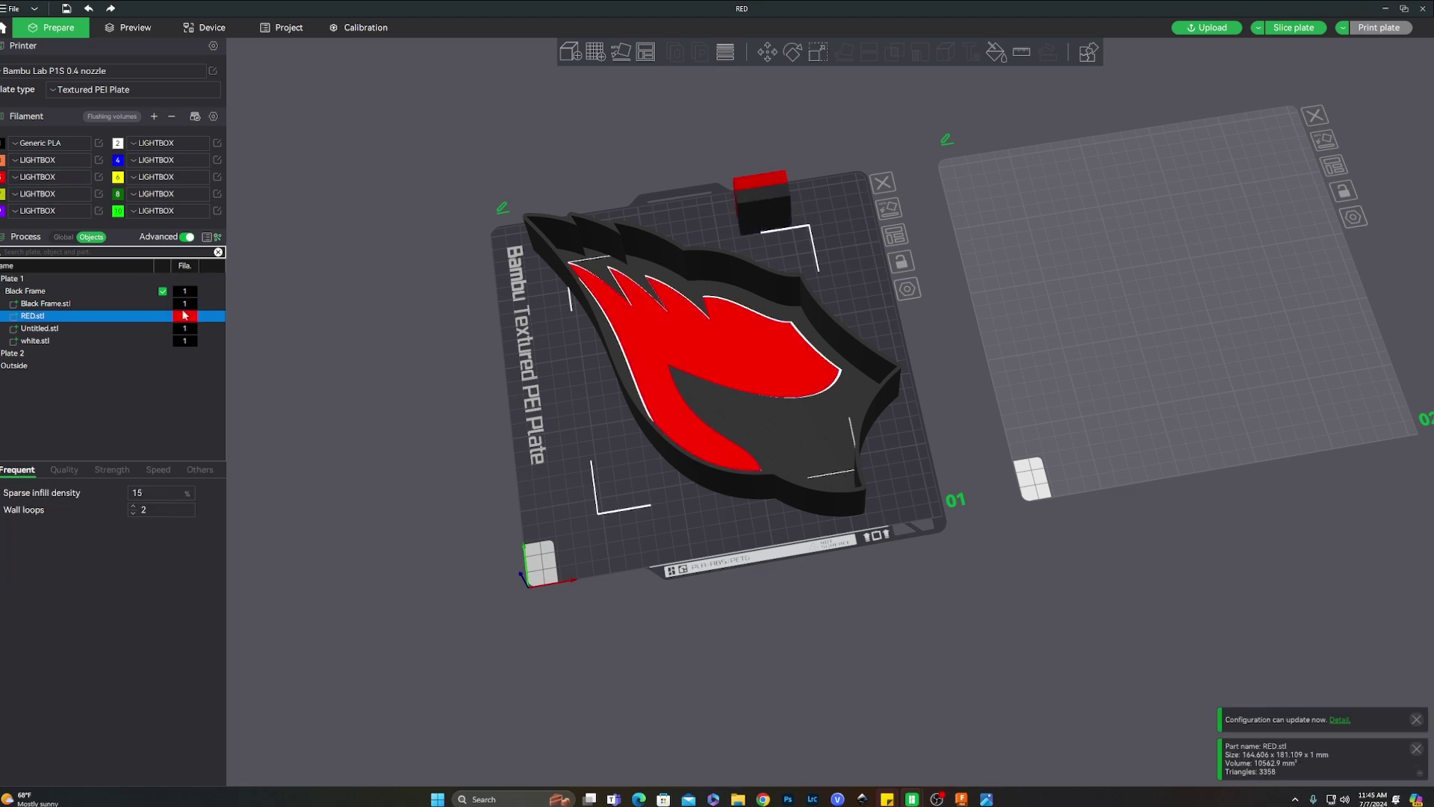
pyautogui.click(188, 333)
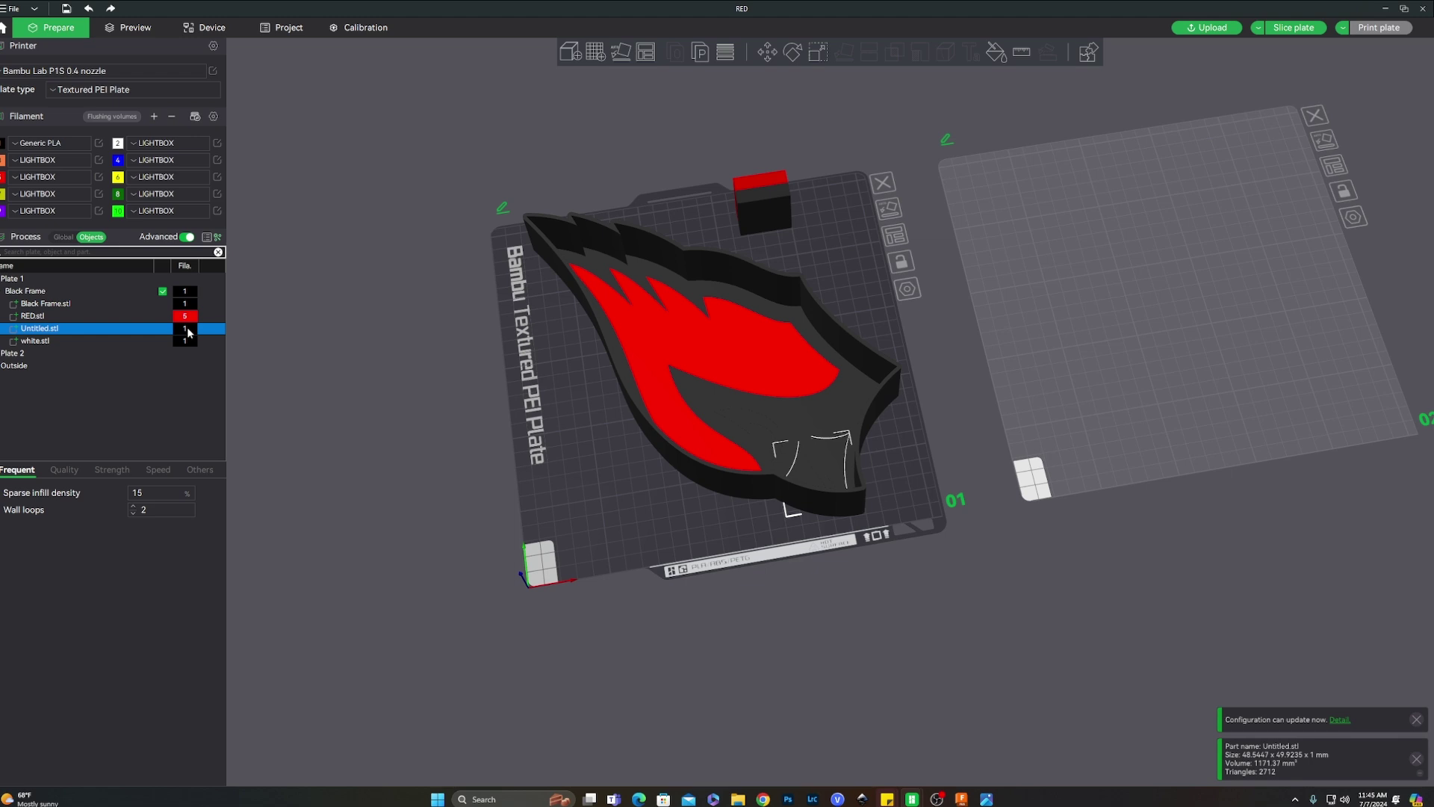
pyautogui.press('6')
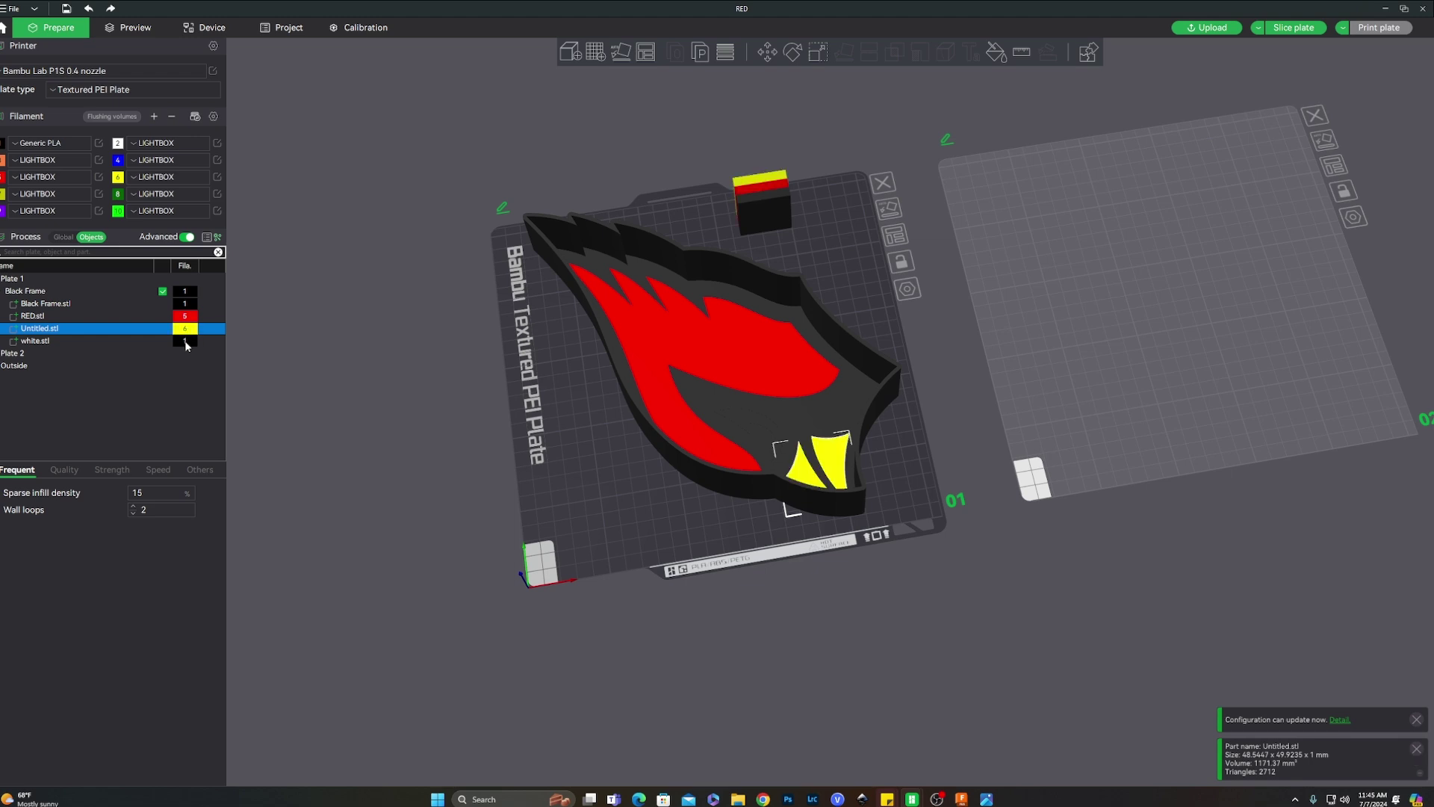
pyautogui.click(186, 344)
pyautogui.press('2')
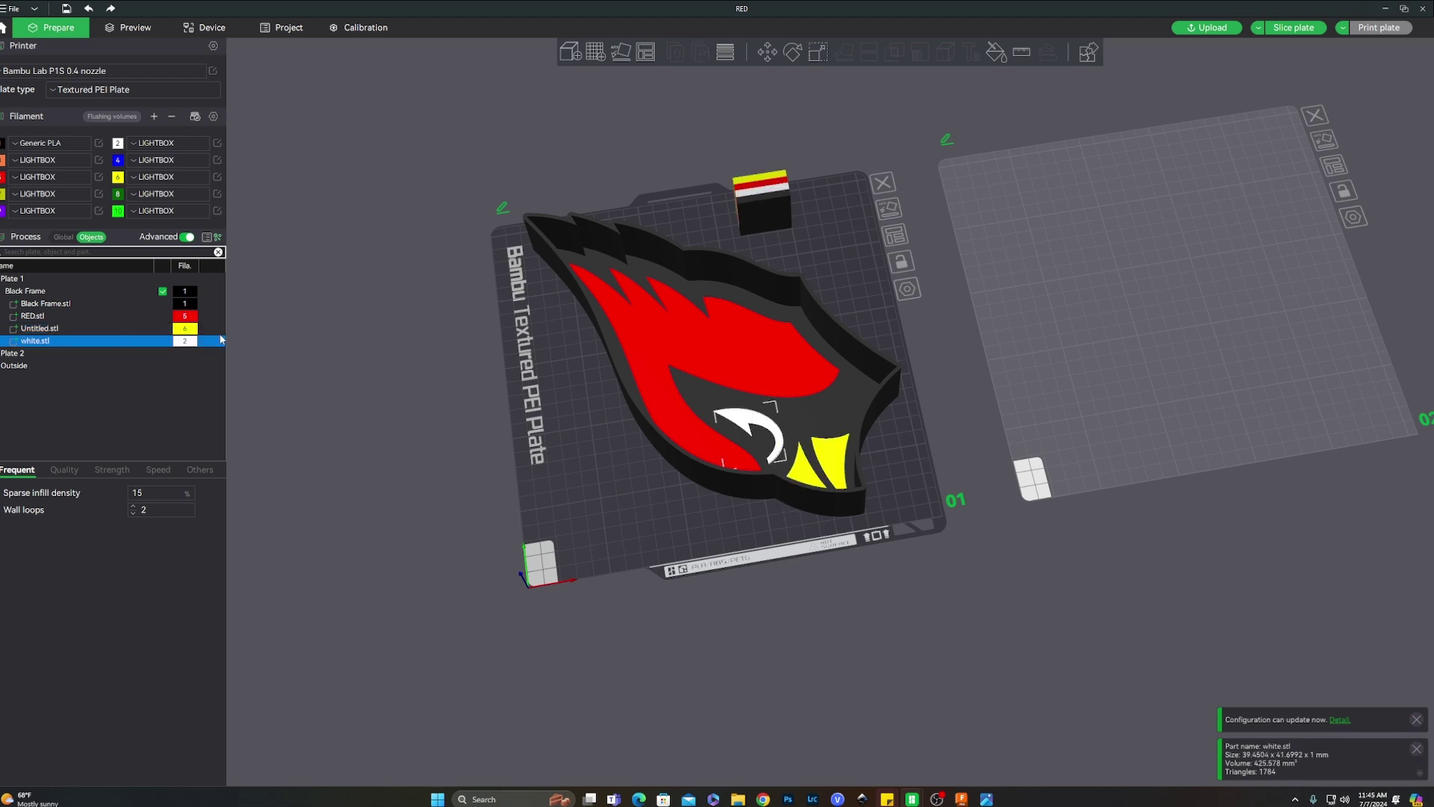
# Move the prime tower closer to the plate's back corner, farther from the cardinal head frame.
pyautogui.moveTo(862, 583)
pyautogui.mouseDown()
pyautogui.moveTo(871, 484)
pyautogui.moveTo(931, 473)
pyautogui.moveTo(900, 477)
pyautogui.moveTo(867, 589)
pyautogui.mouseUp()
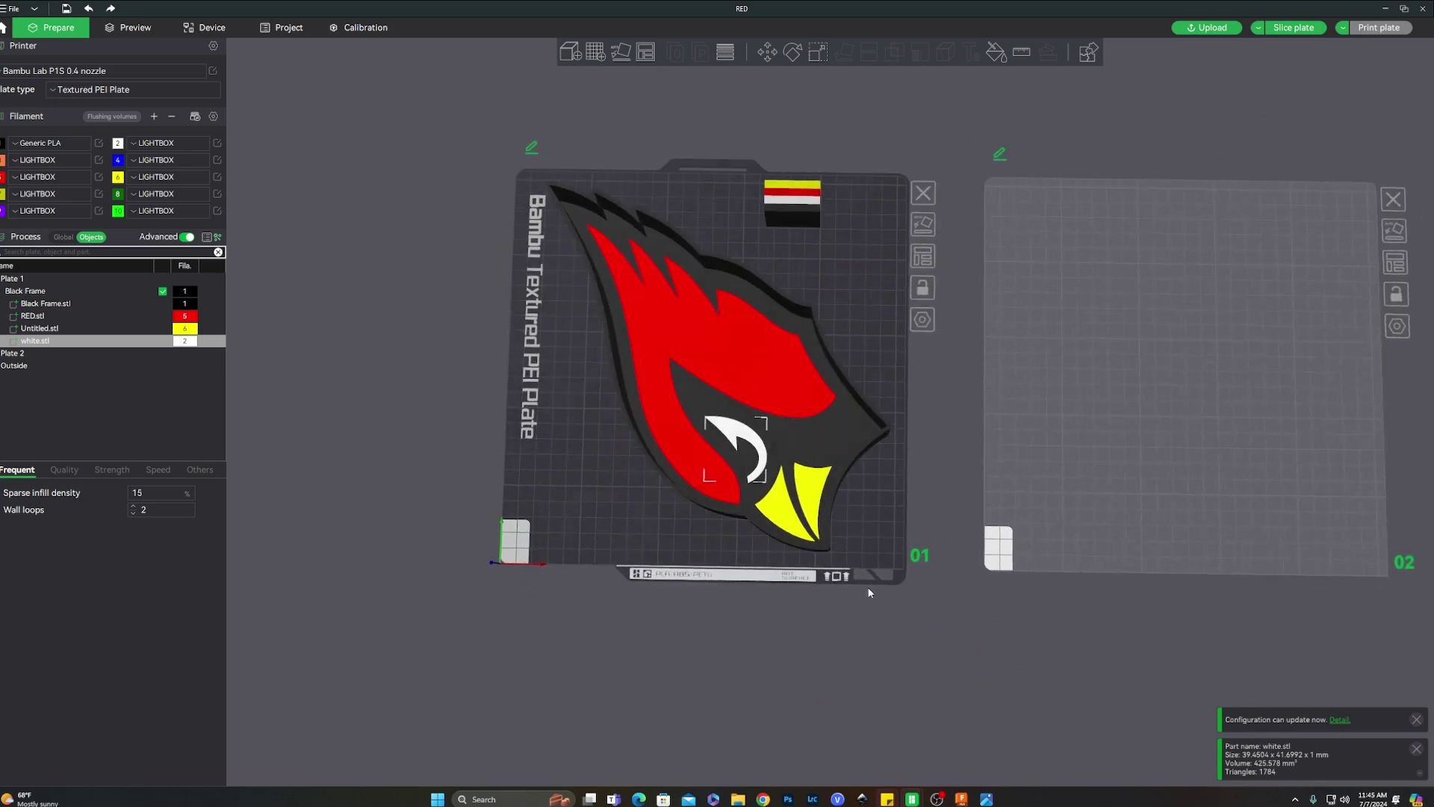
pyautogui.moveTo(789, 239); pyautogui.dragTo(835, 222)
pyautogui.scroll(2, 964, 398)
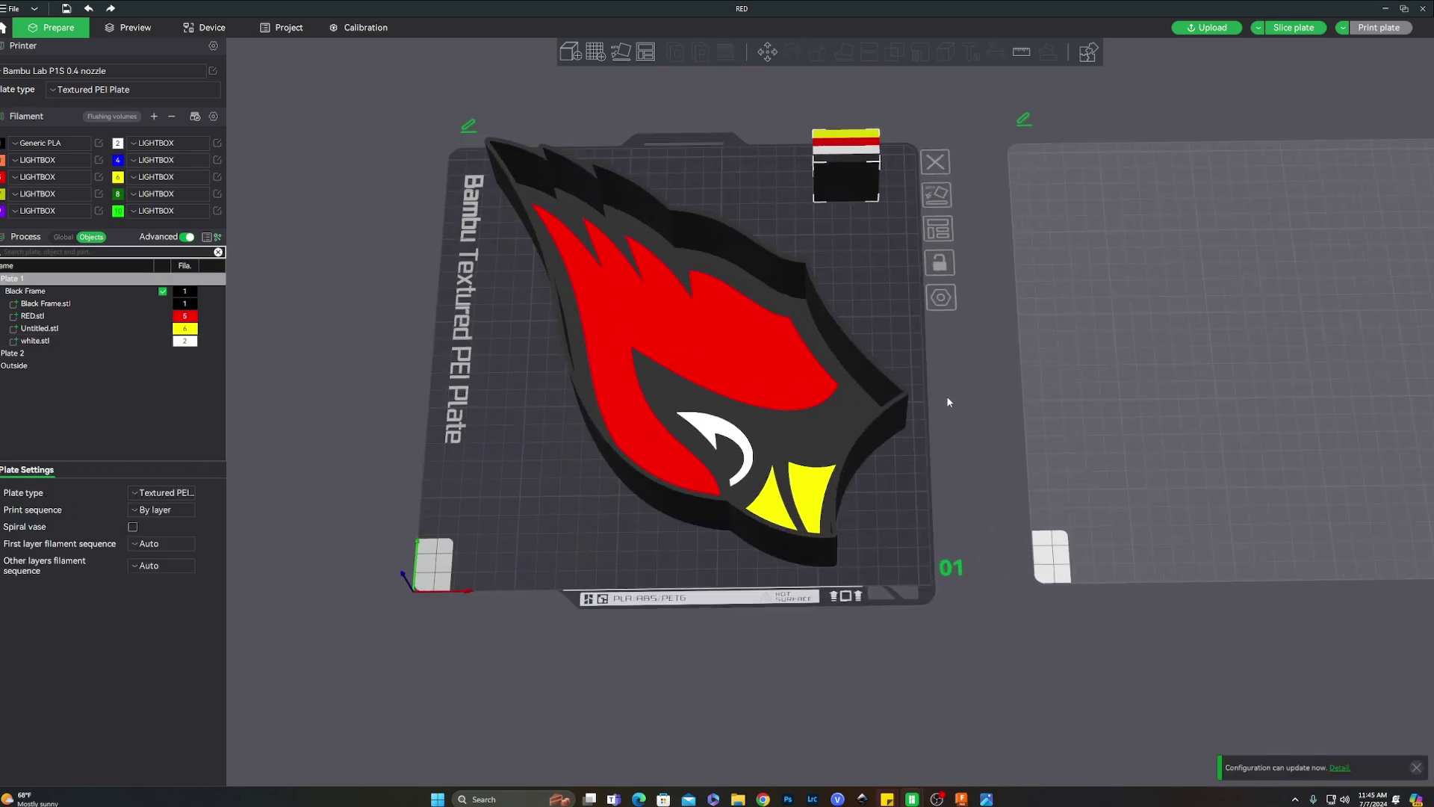
pyautogui.moveTo(968, 395); pyautogui.dragTo(964, 423, button='middle')
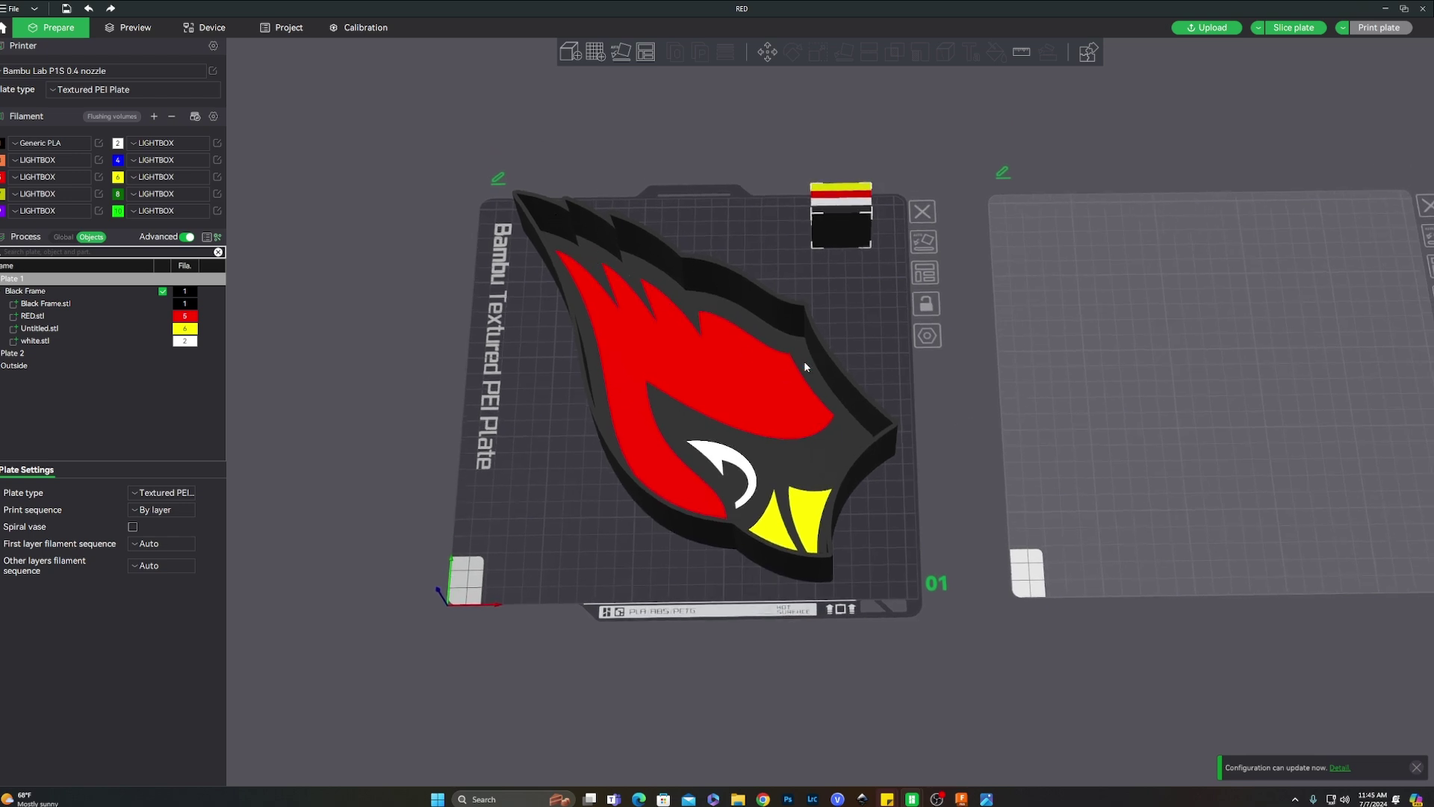
# Apply the LIGHTBOX user preset as the global process profile and check its wall generator settings.
pyautogui.moveTo(986, 471); pyautogui.dragTo(989, 468)
pyautogui.moveTo(988, 468); pyautogui.dragTo(1038, 457, button='middle')
pyautogui.click(64, 237)
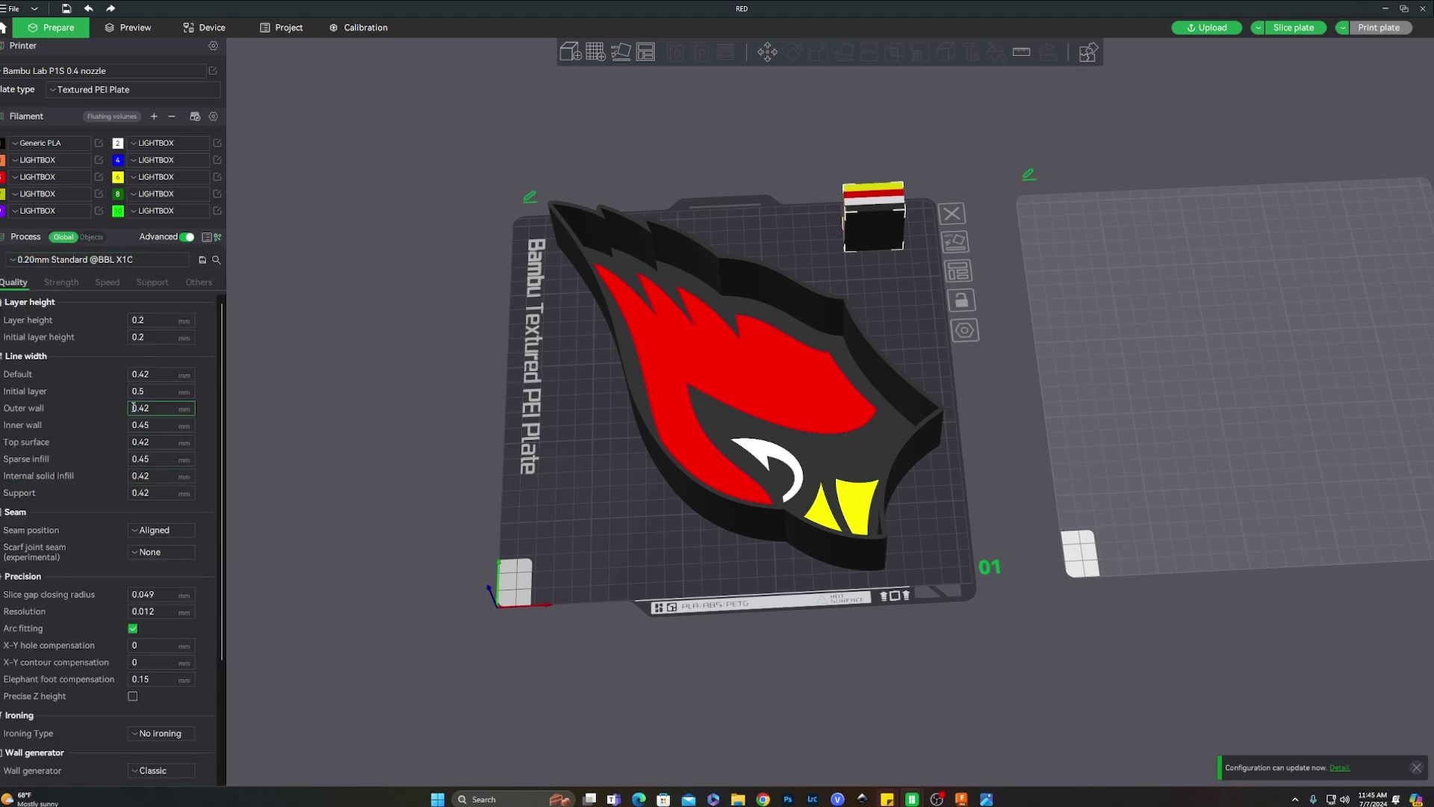
pyautogui.click(138, 260)
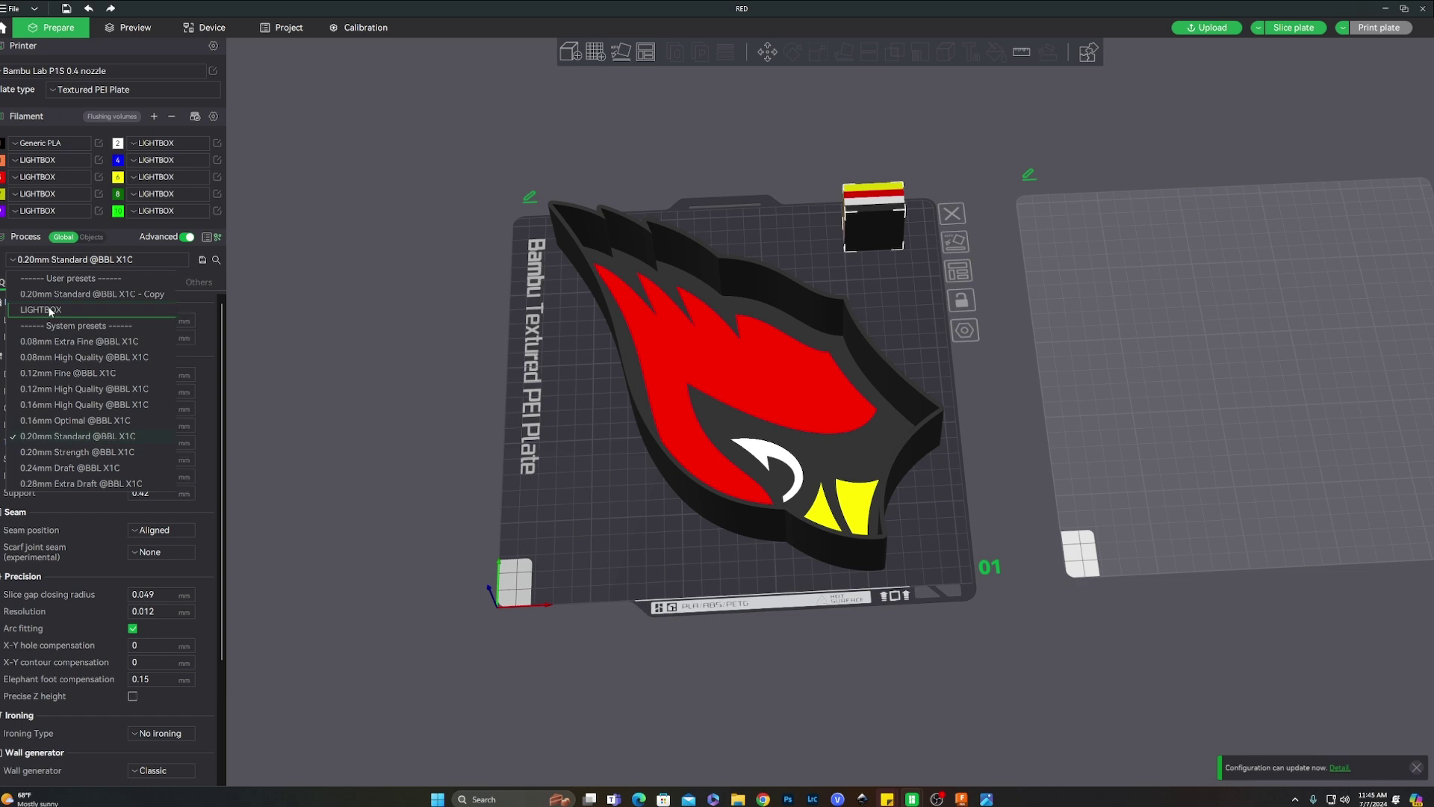
pyautogui.click(49, 311)
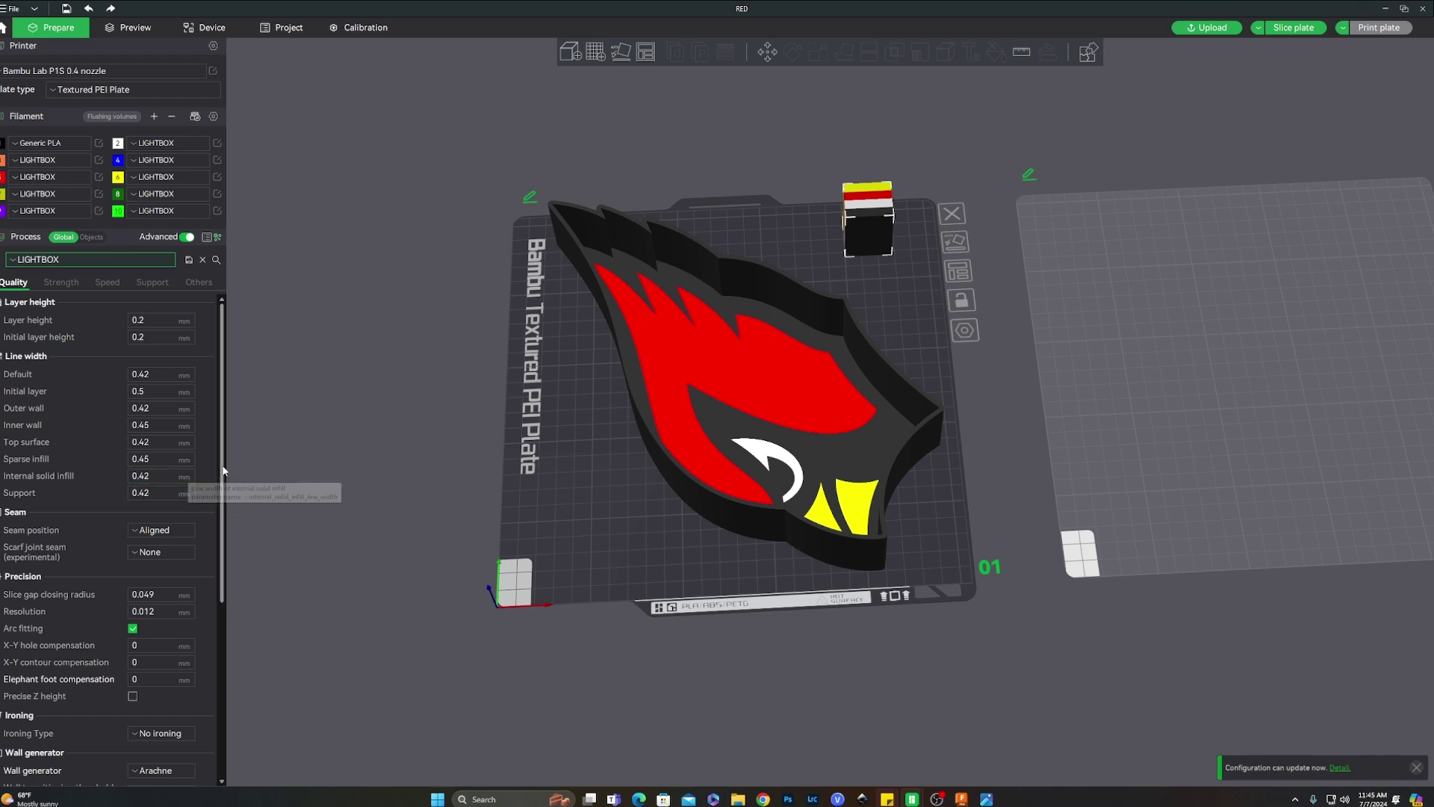
pyautogui.scroll(-5, 221, 463)
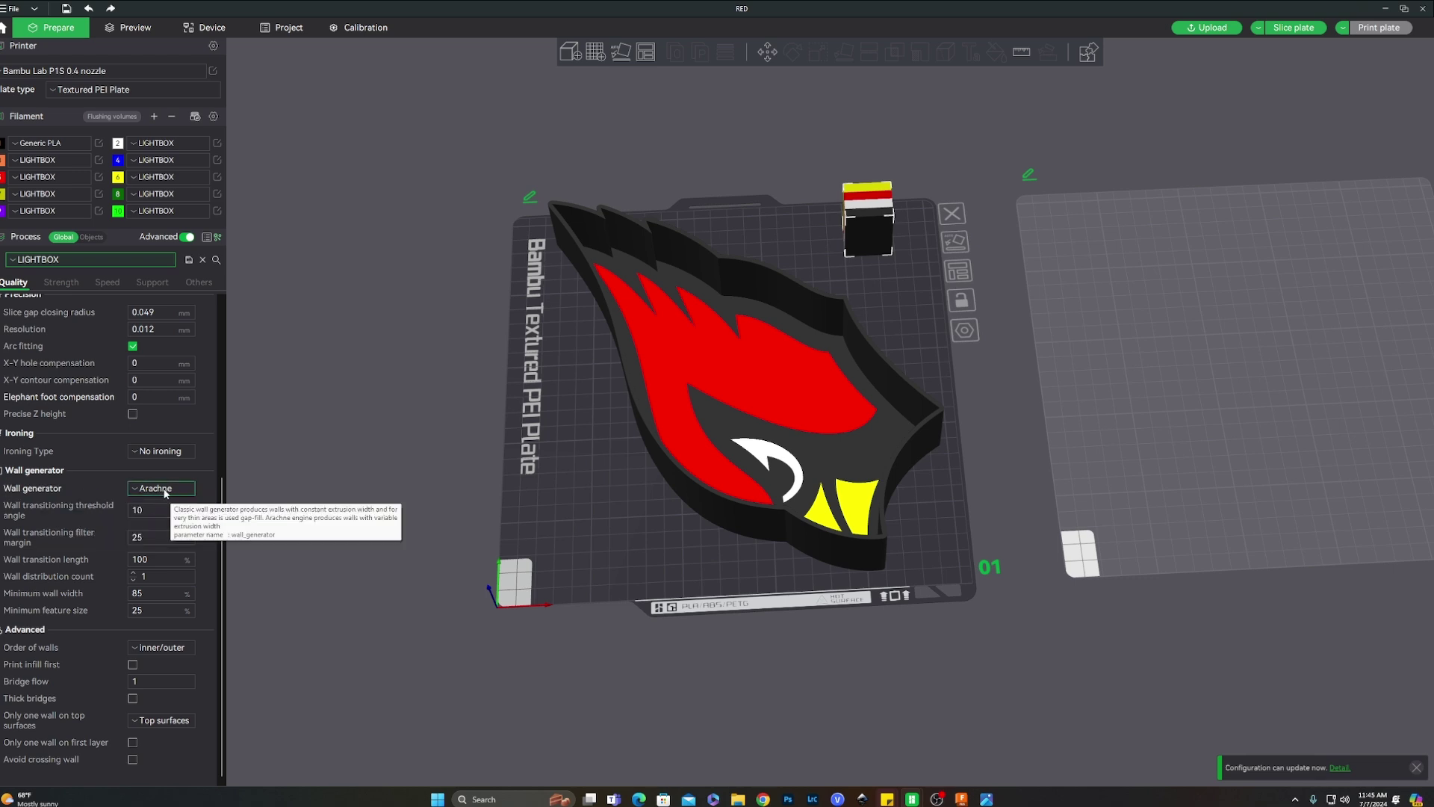
# Set the sparse infill pattern to Gyroid in the LIGHTBOX process strength settings.
pyautogui.click(64, 281)
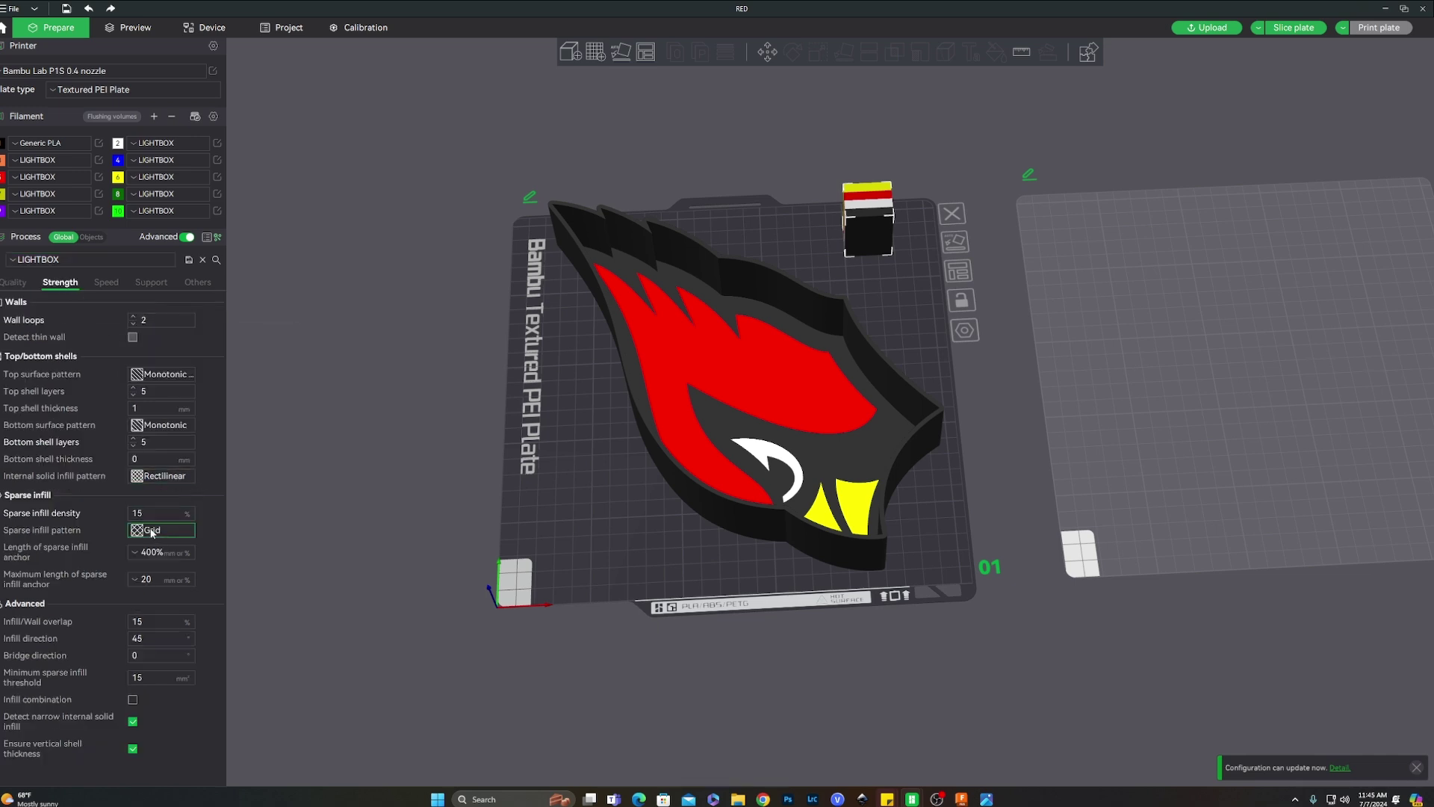
pyautogui.click(151, 532)
pyautogui.click(164, 369)
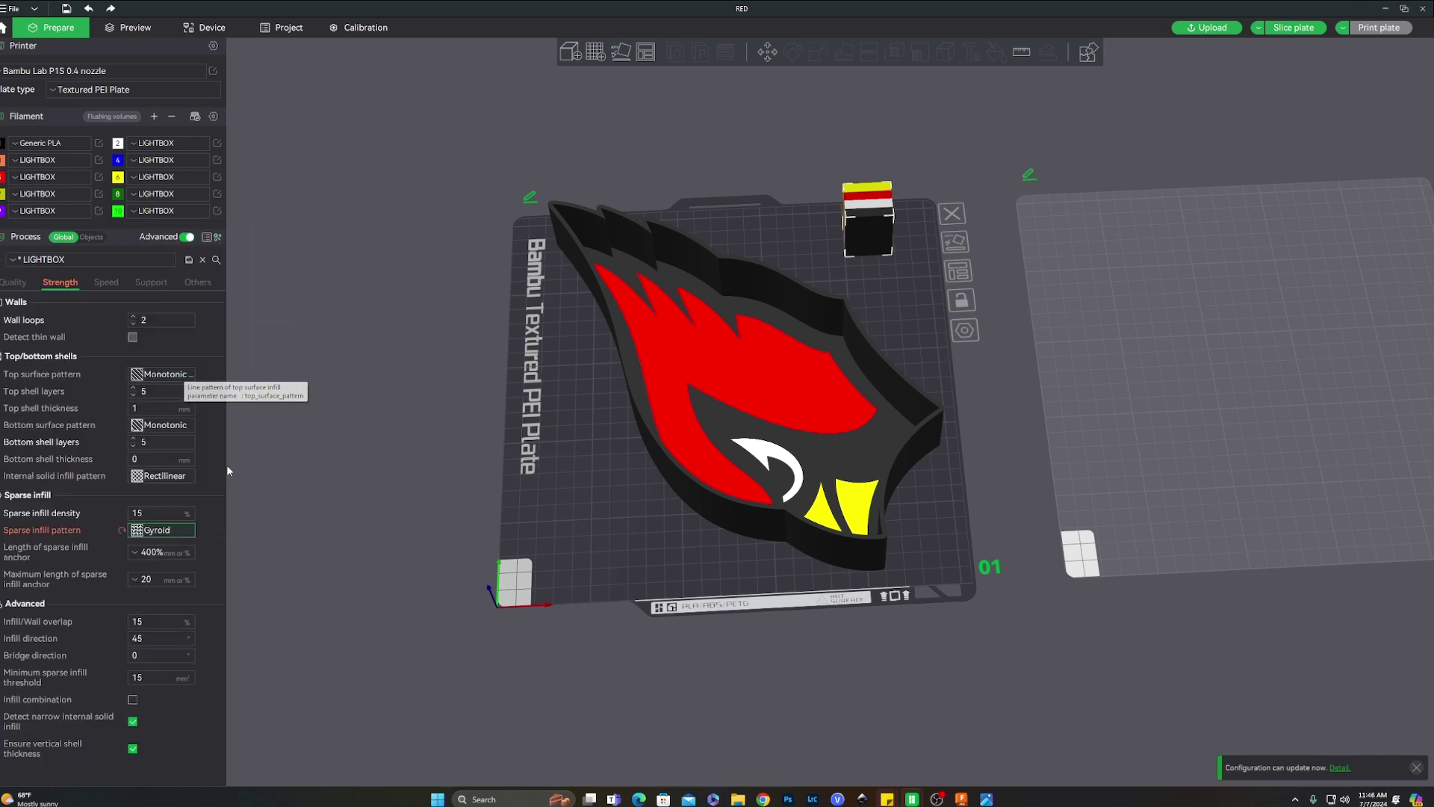
pyautogui.click(163, 530)
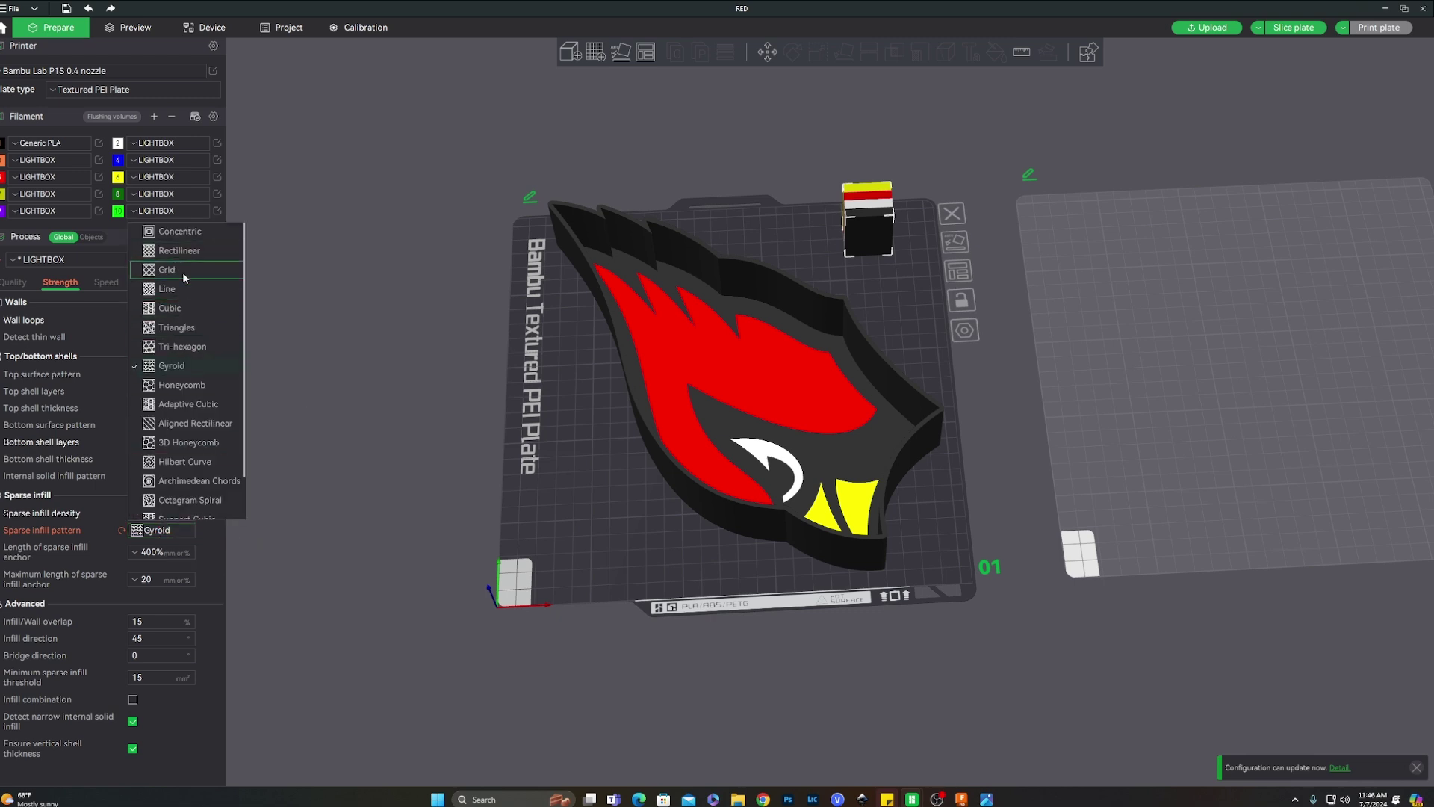
pyautogui.click(221, 542)
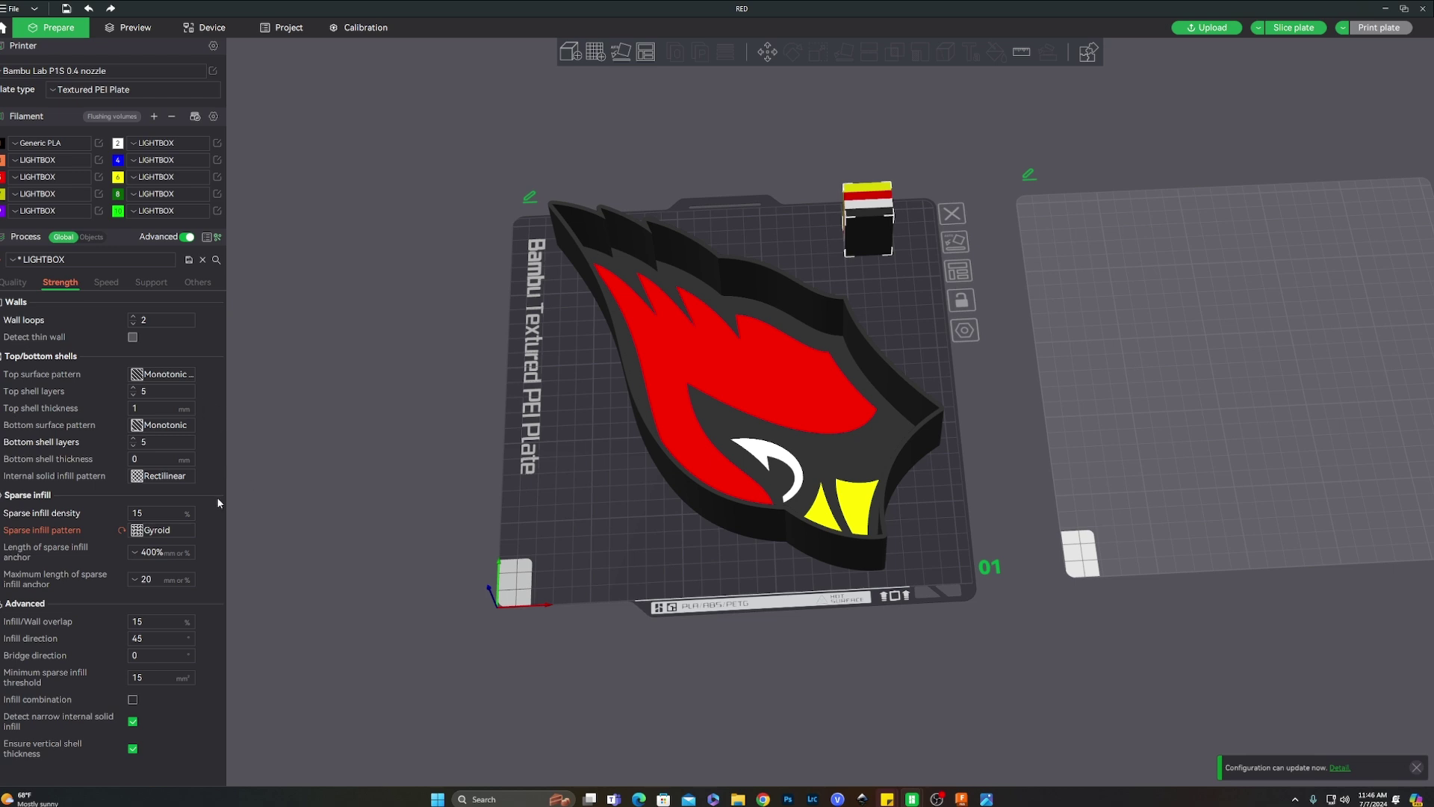
# Review the LIGHTBOX process preset's speed, support, bed adhesion and prime tower settings.
pyautogui.click(109, 283)
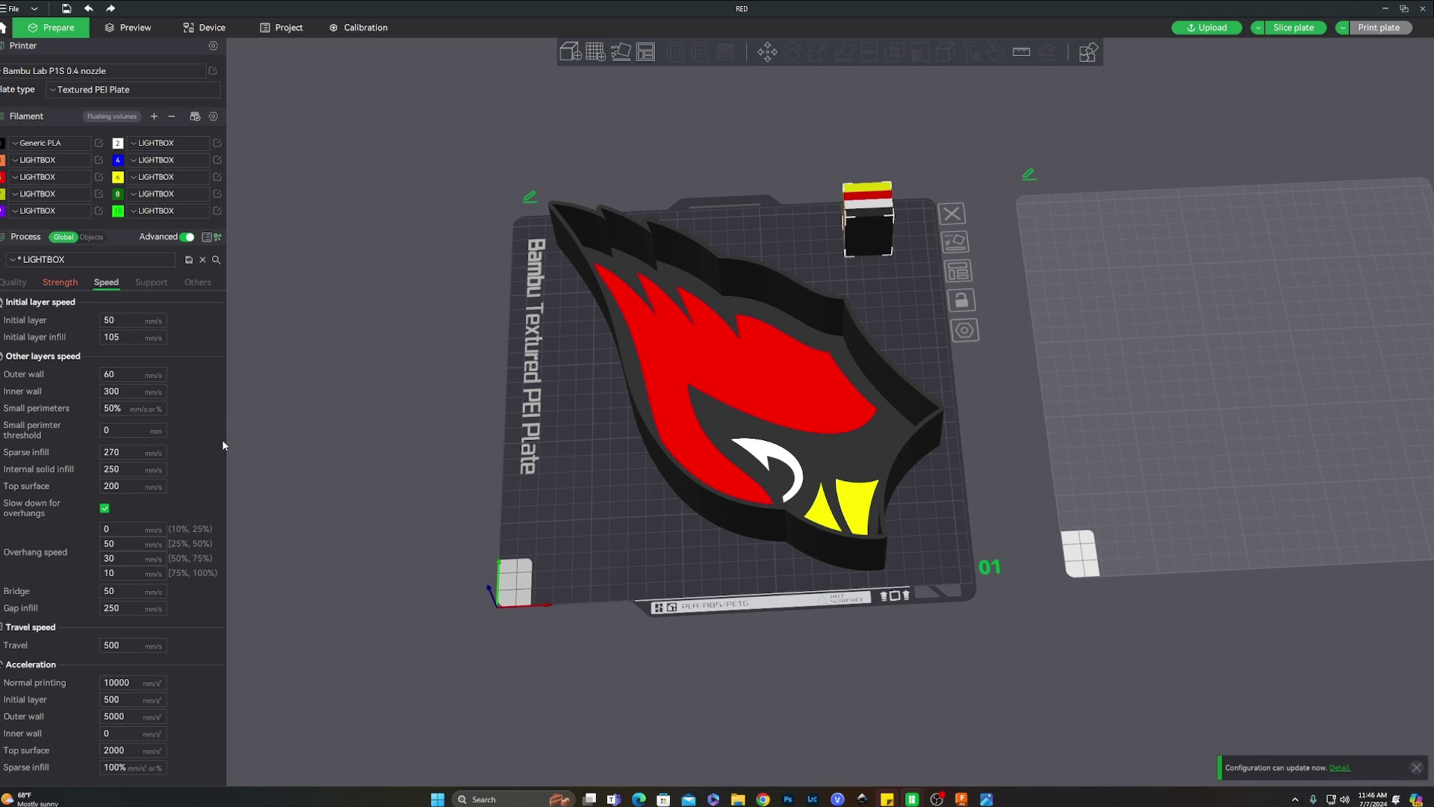
pyautogui.click(153, 282)
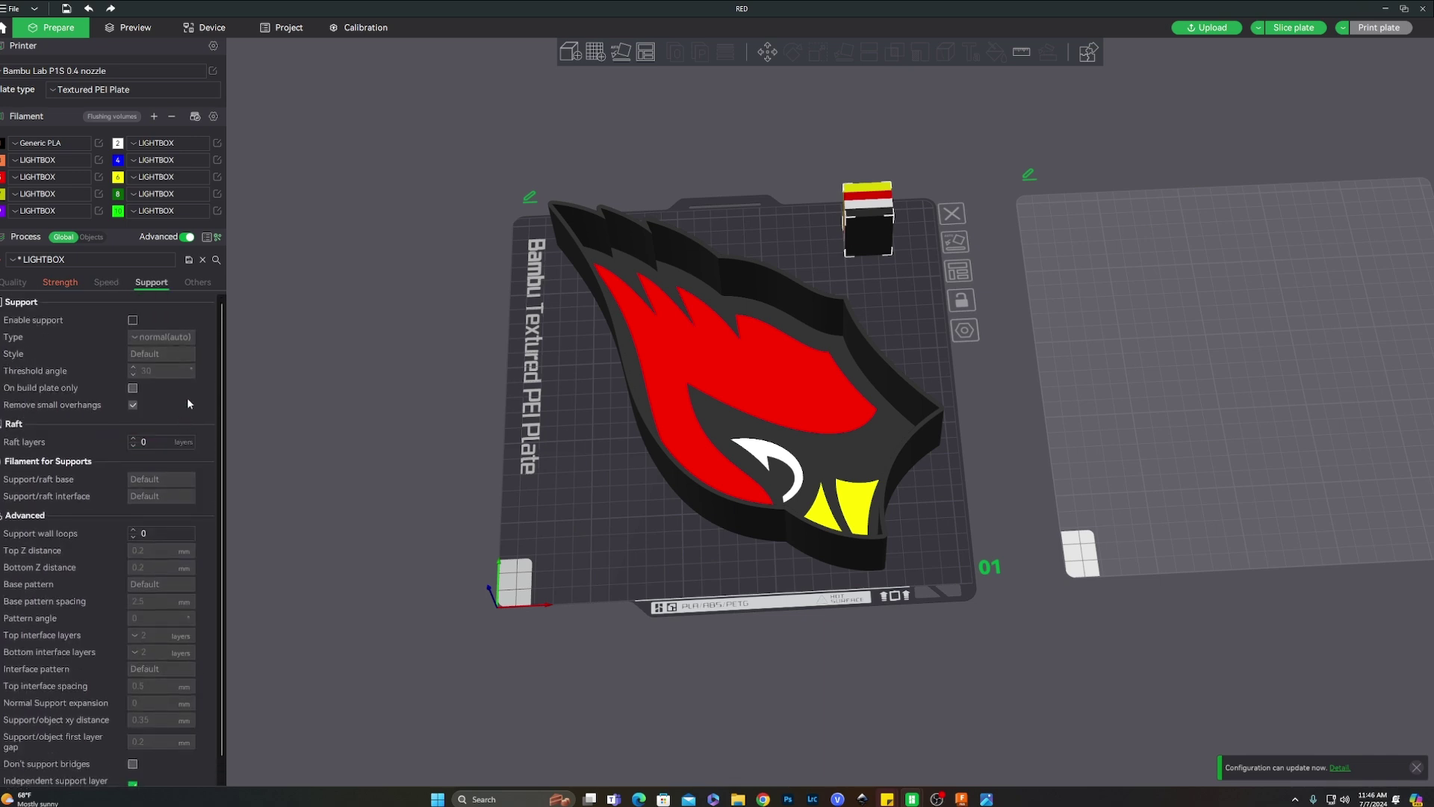
pyautogui.click(199, 283)
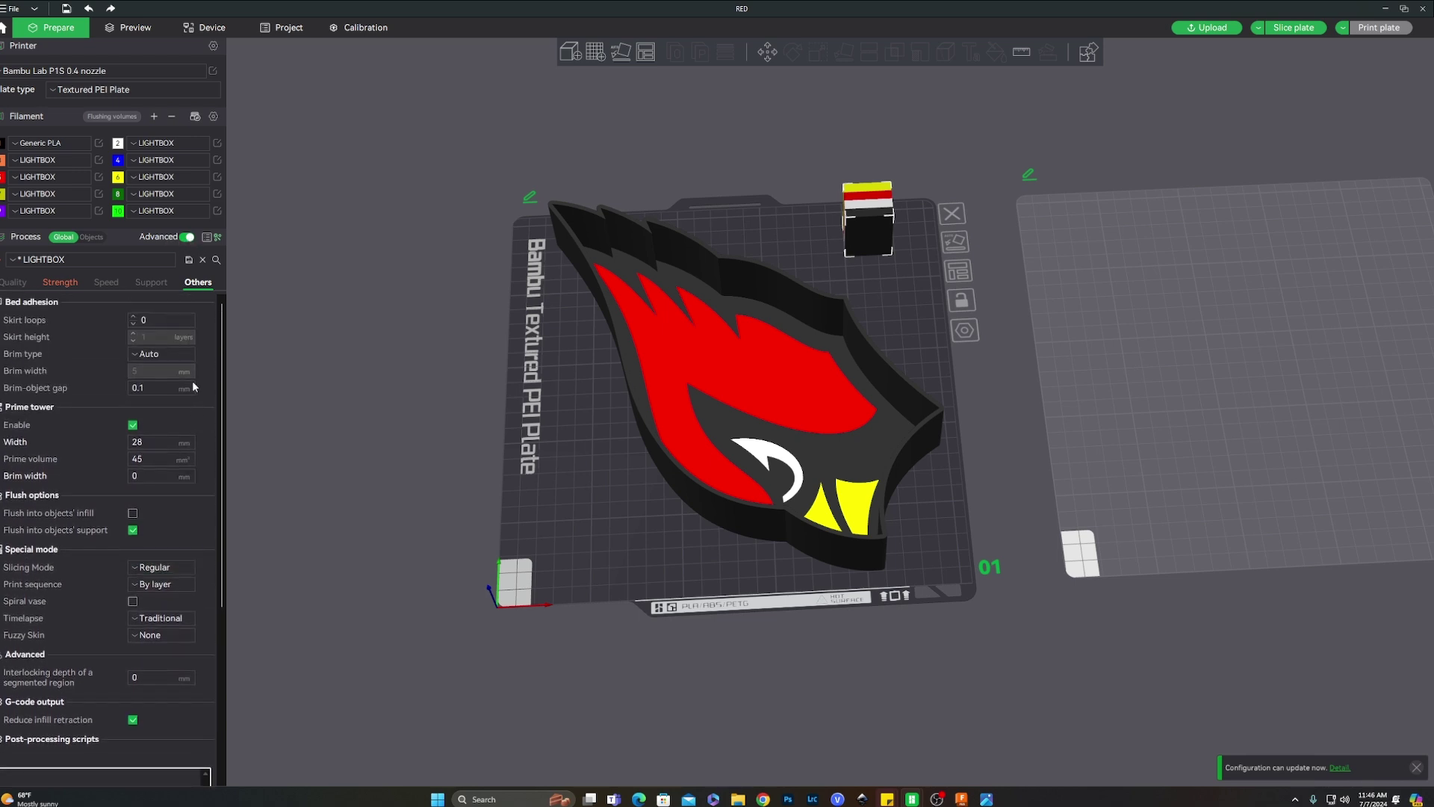
pyautogui.scroll(-4, 192, 449)
pyautogui.scroll(4, 192, 449)
pyautogui.click(17, 284)
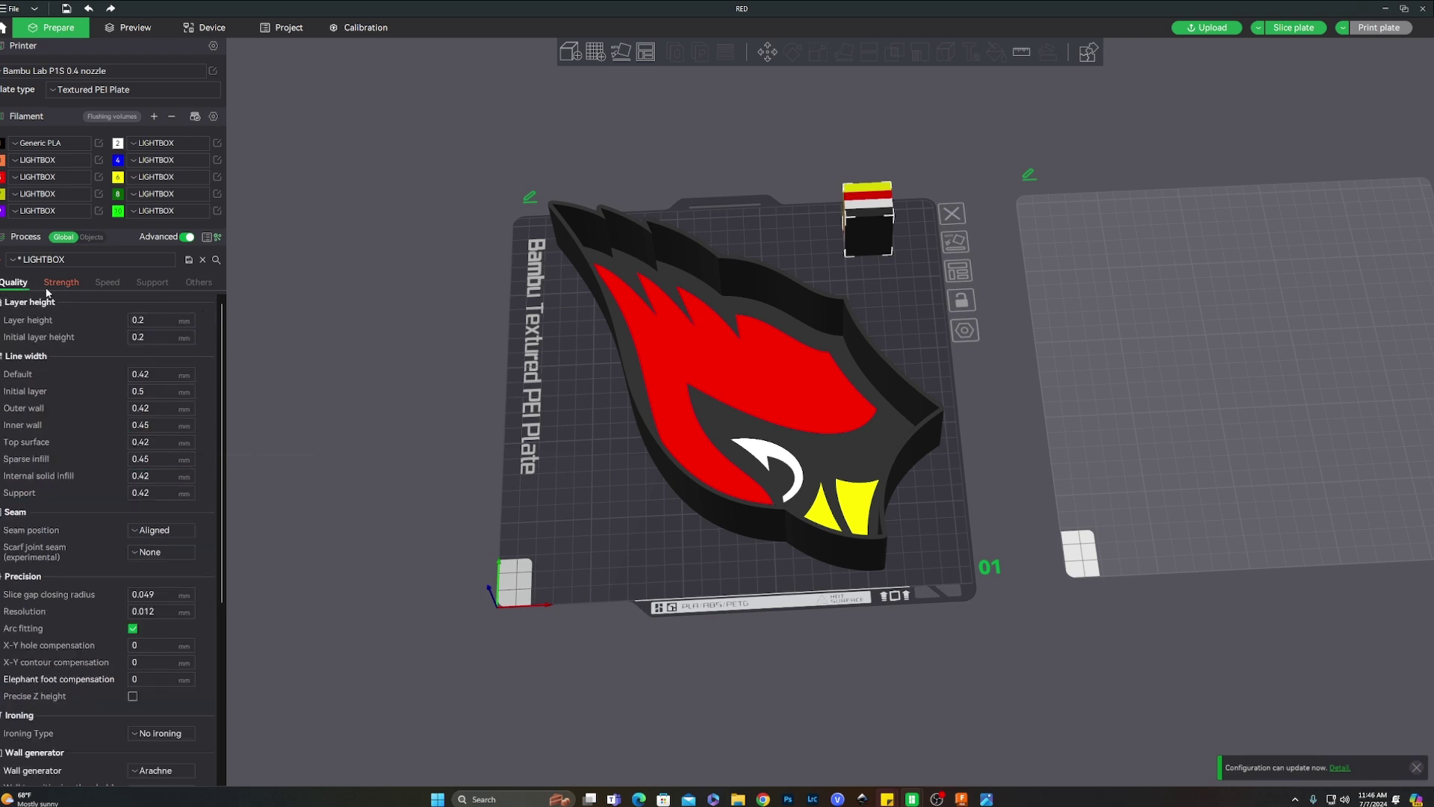
# Review the red filament's LIGHTBOX profile, including its cooling, setting overrides, notes and print temperatures, and close it.
pyautogui.click(98, 178)
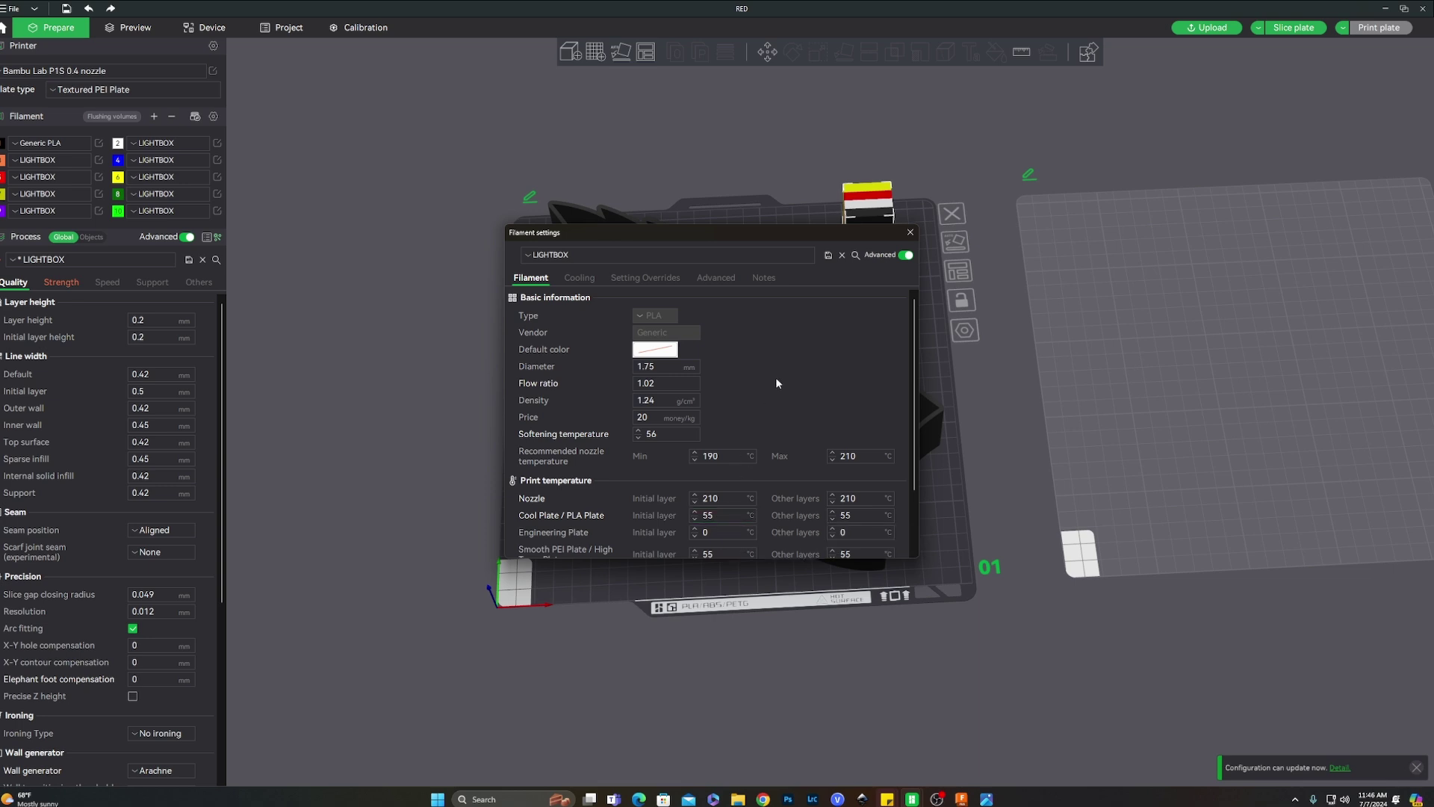
pyautogui.click(713, 280)
pyautogui.click(657, 277)
pyautogui.click(587, 280)
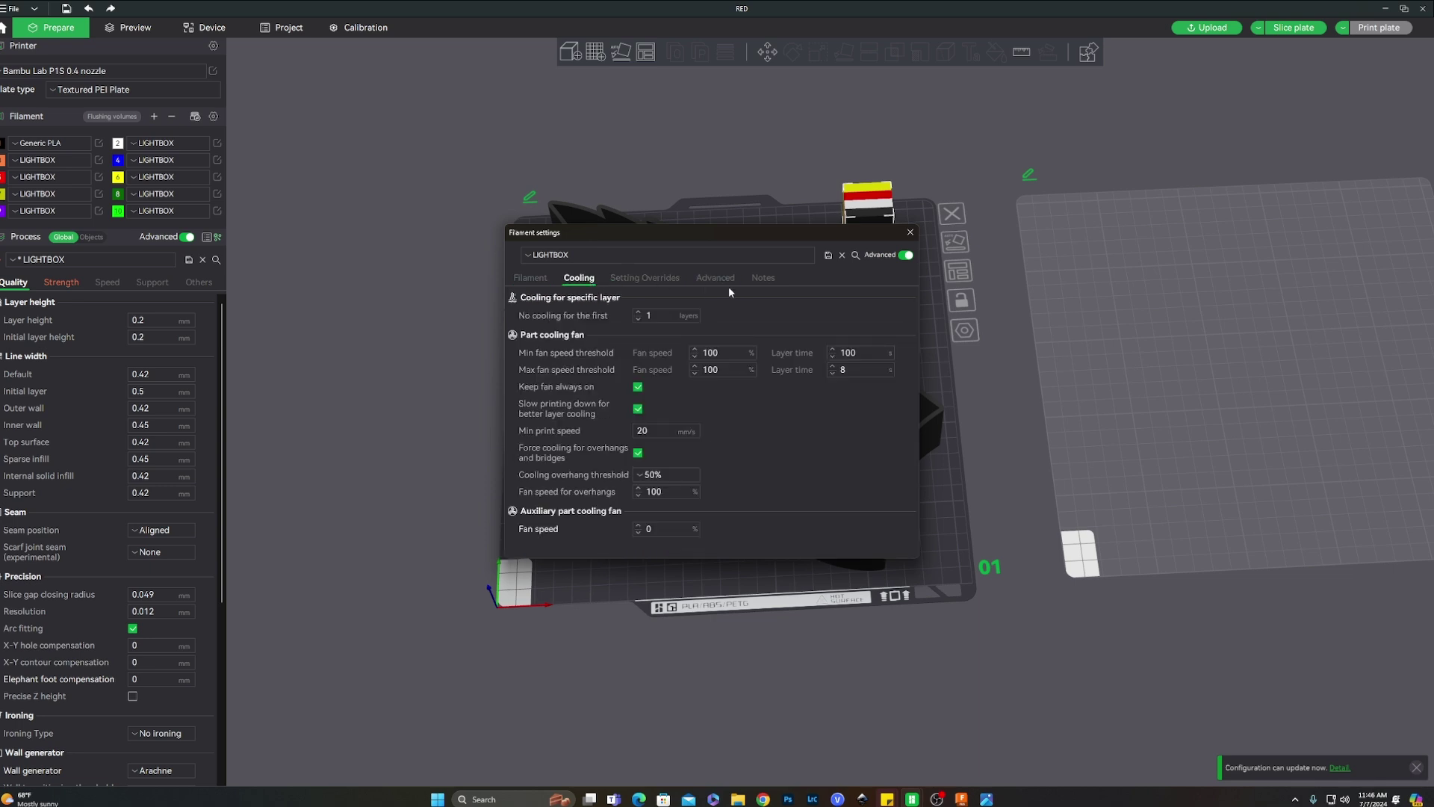
pyautogui.click(762, 277)
pyautogui.click(532, 277)
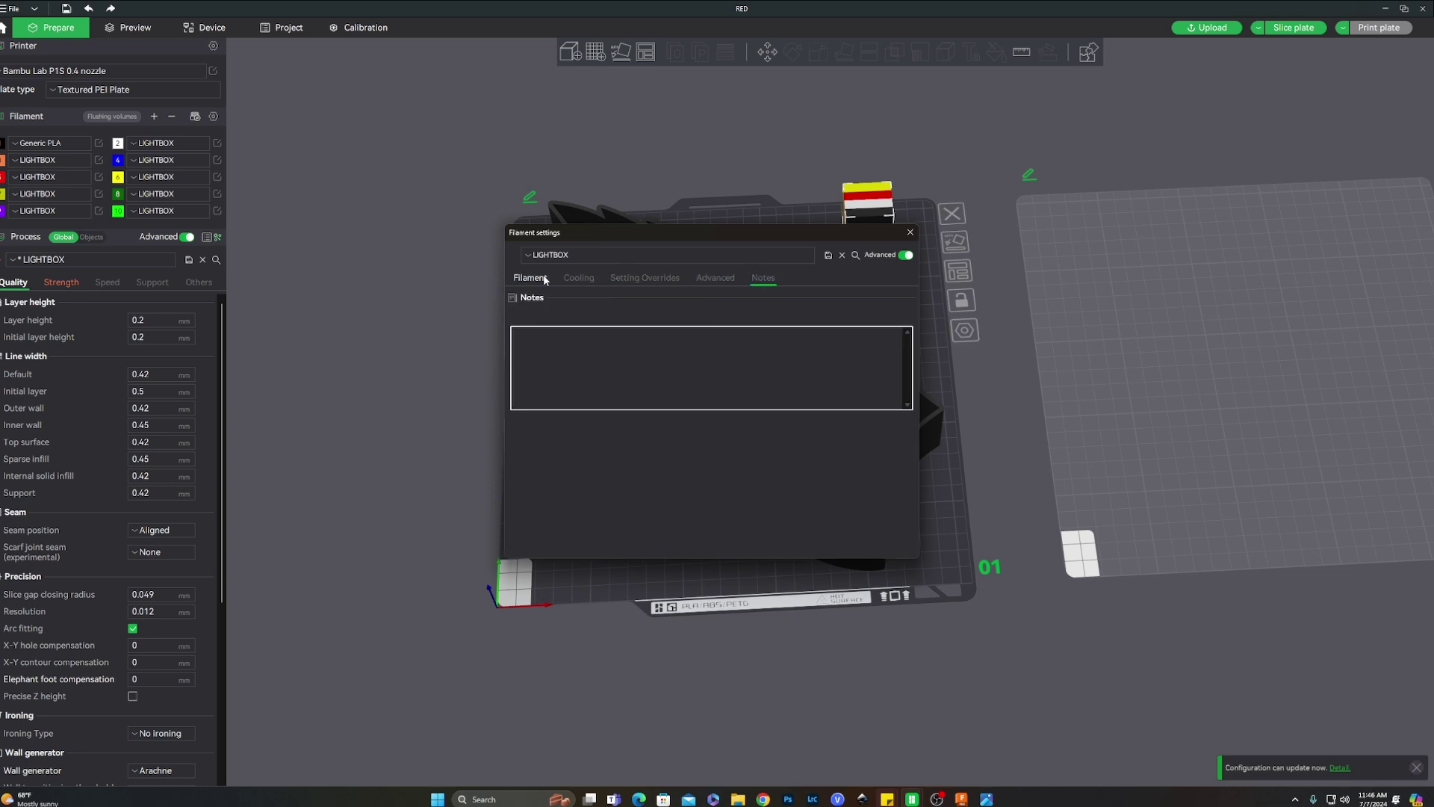
pyautogui.scroll(-3, 853, 325)
pyautogui.scroll(3, 817, 336)
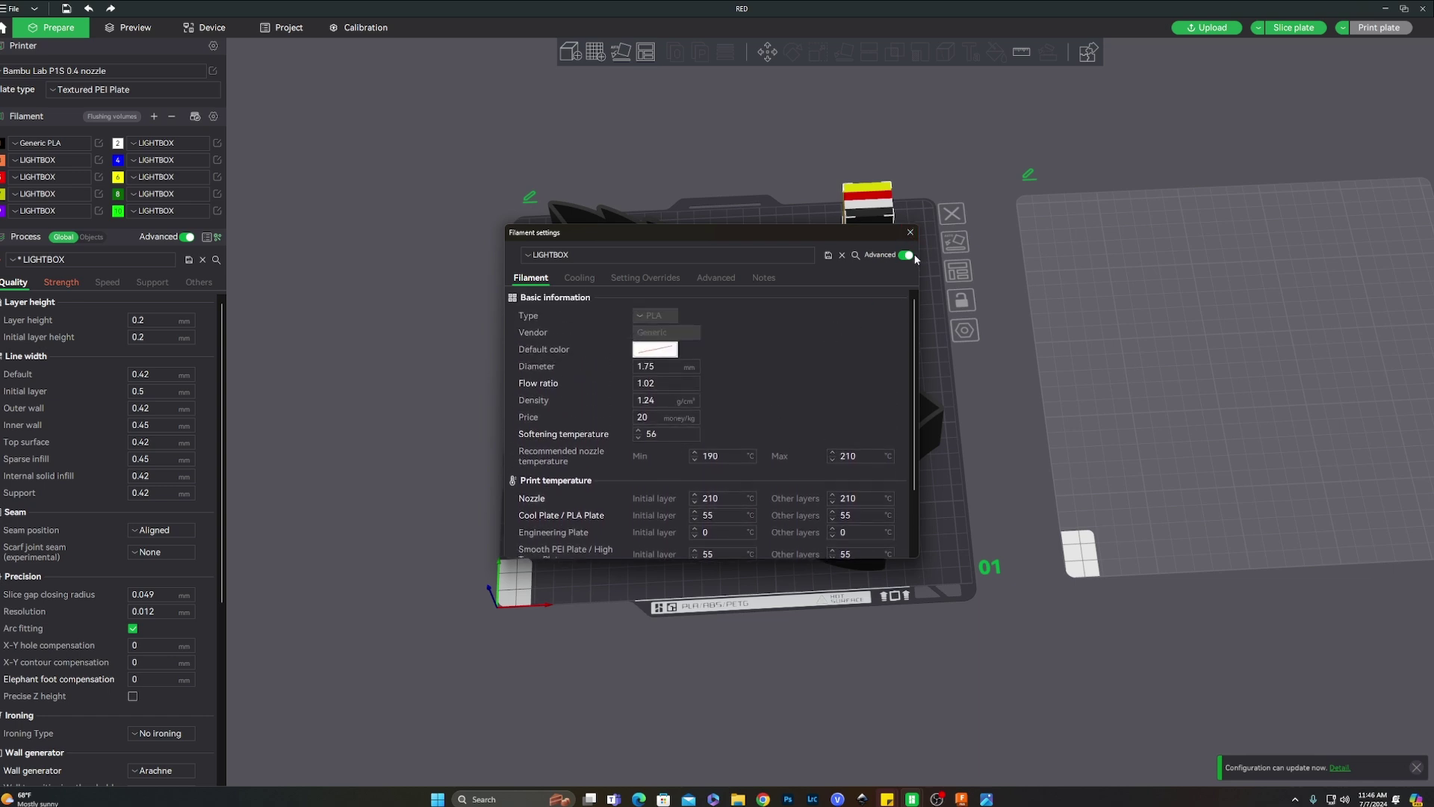
pyautogui.click(910, 232)
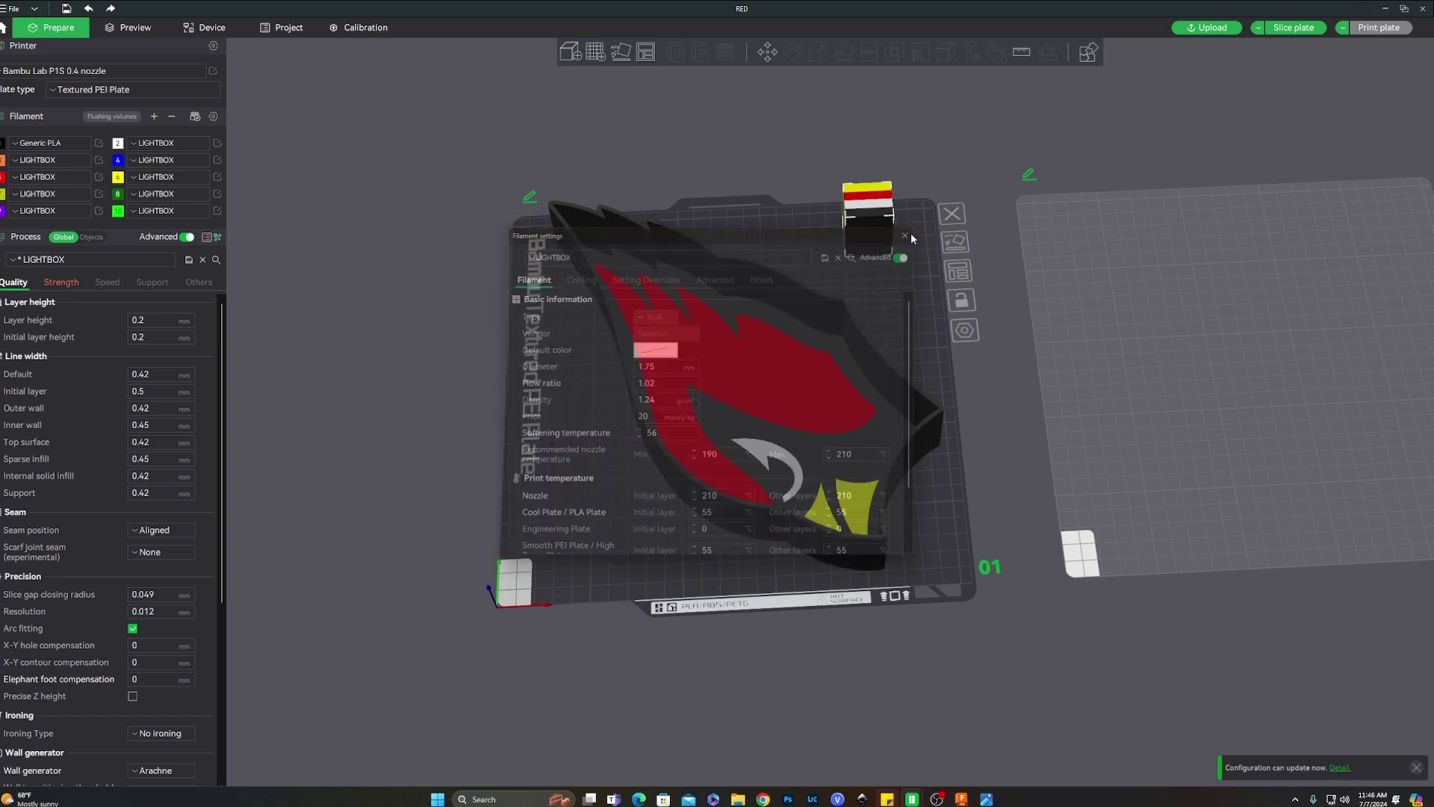
# Slice plate 01 and view the sliced cardinal head up close.
pyautogui.click(1288, 27)
pyautogui.moveTo(981, 280)
pyautogui.mouseDown()
pyautogui.moveTo(1015, 276)
pyautogui.moveTo(1005, 286)
pyautogui.mouseUp()
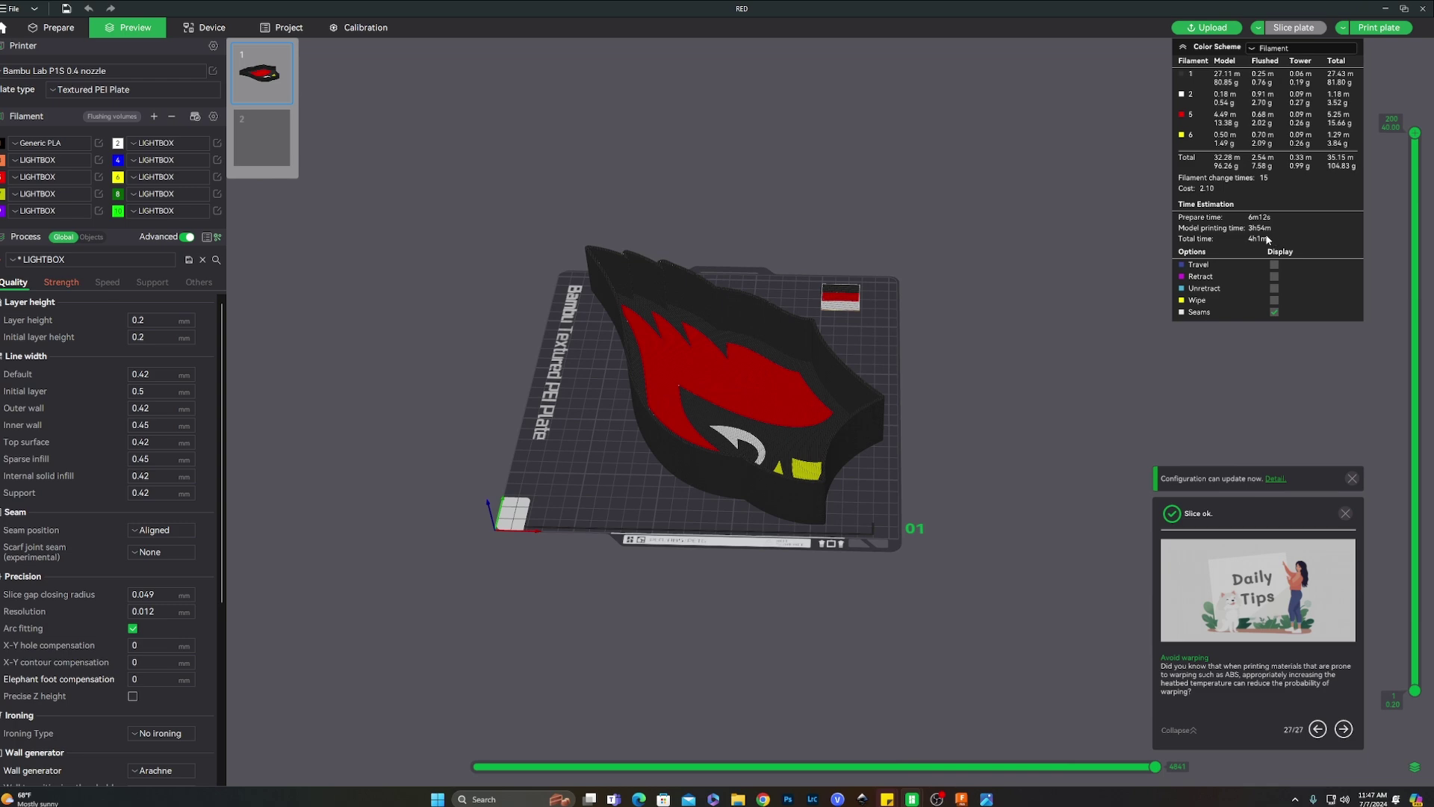
pyautogui.moveTo(936, 346); pyautogui.dragTo(1028, 388)
pyautogui.scroll(8, 1028, 388)
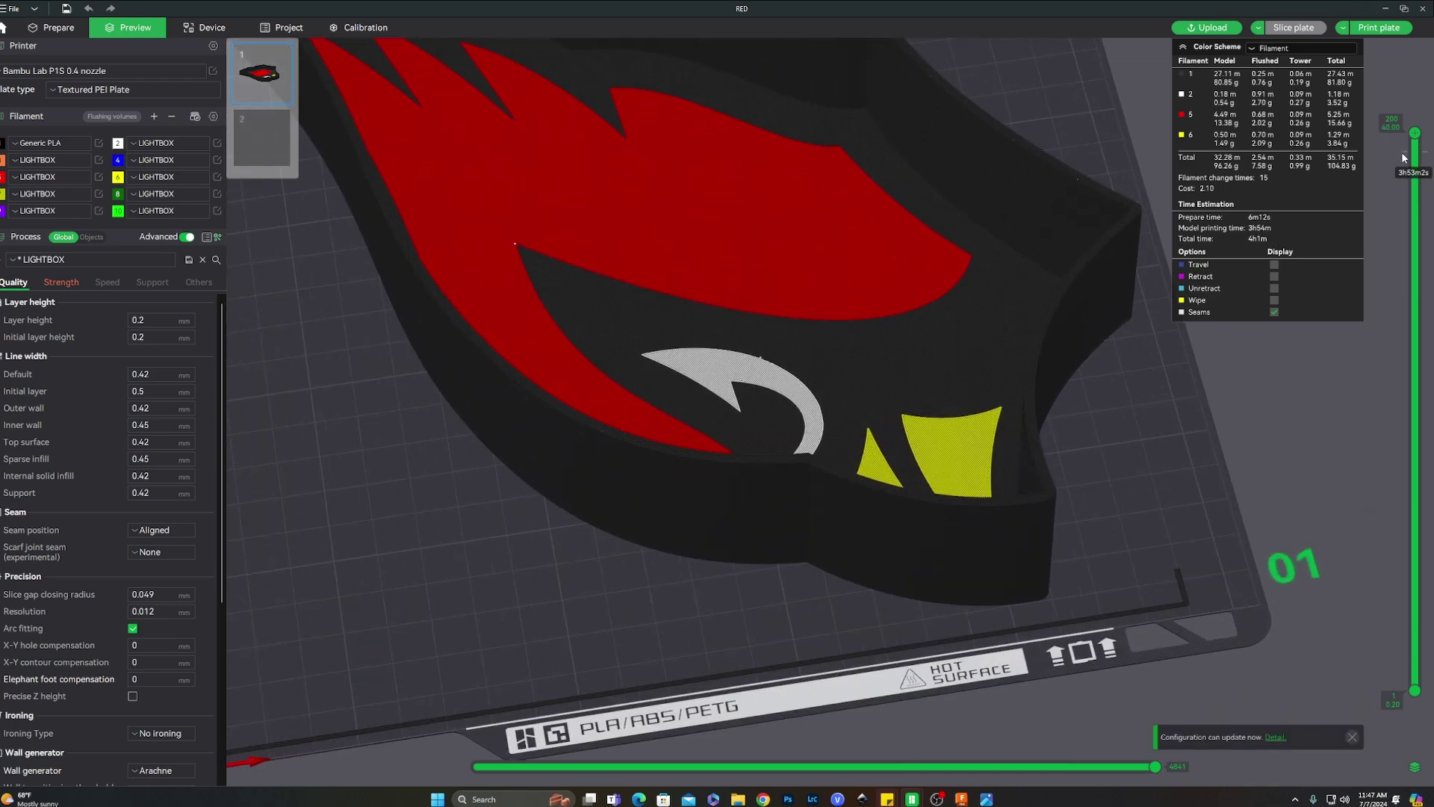
# Limit the sliced preview to the first layer and examine the white eye and yellow beak areas.
pyautogui.moveTo(1414, 133); pyautogui.dragTo(1414, 684)
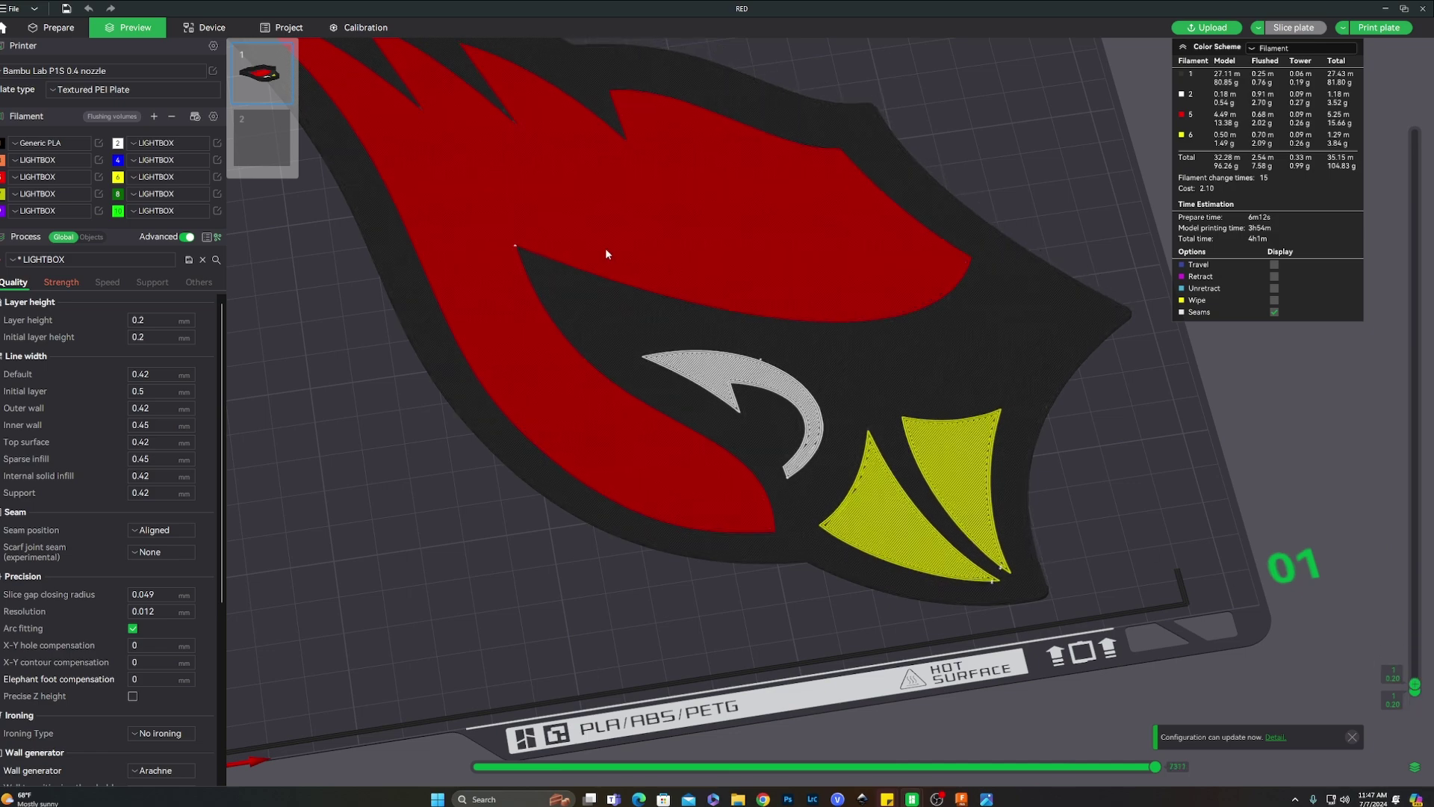
pyautogui.scroll(6, 809, 311)
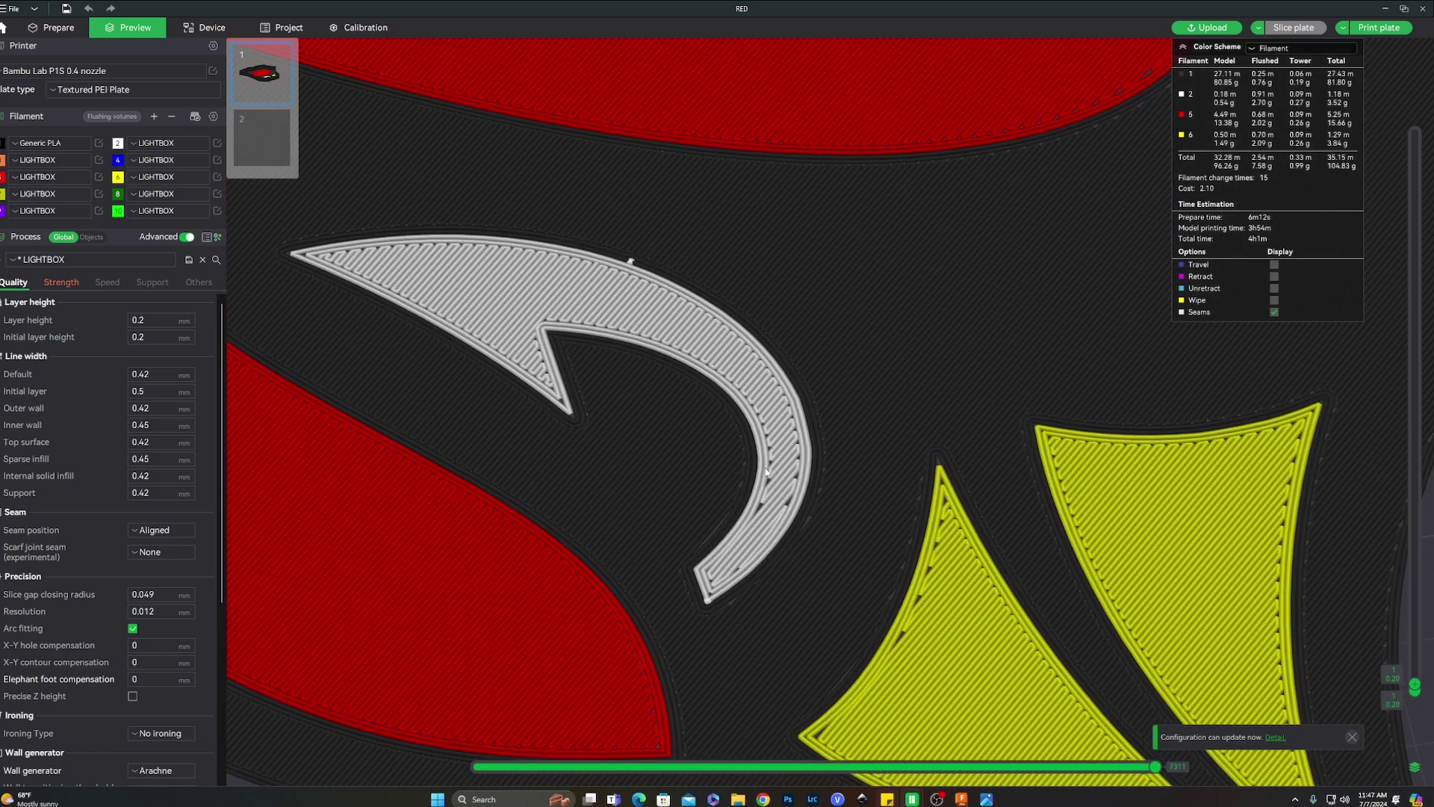
pyautogui.scroll(-2, 598, 345)
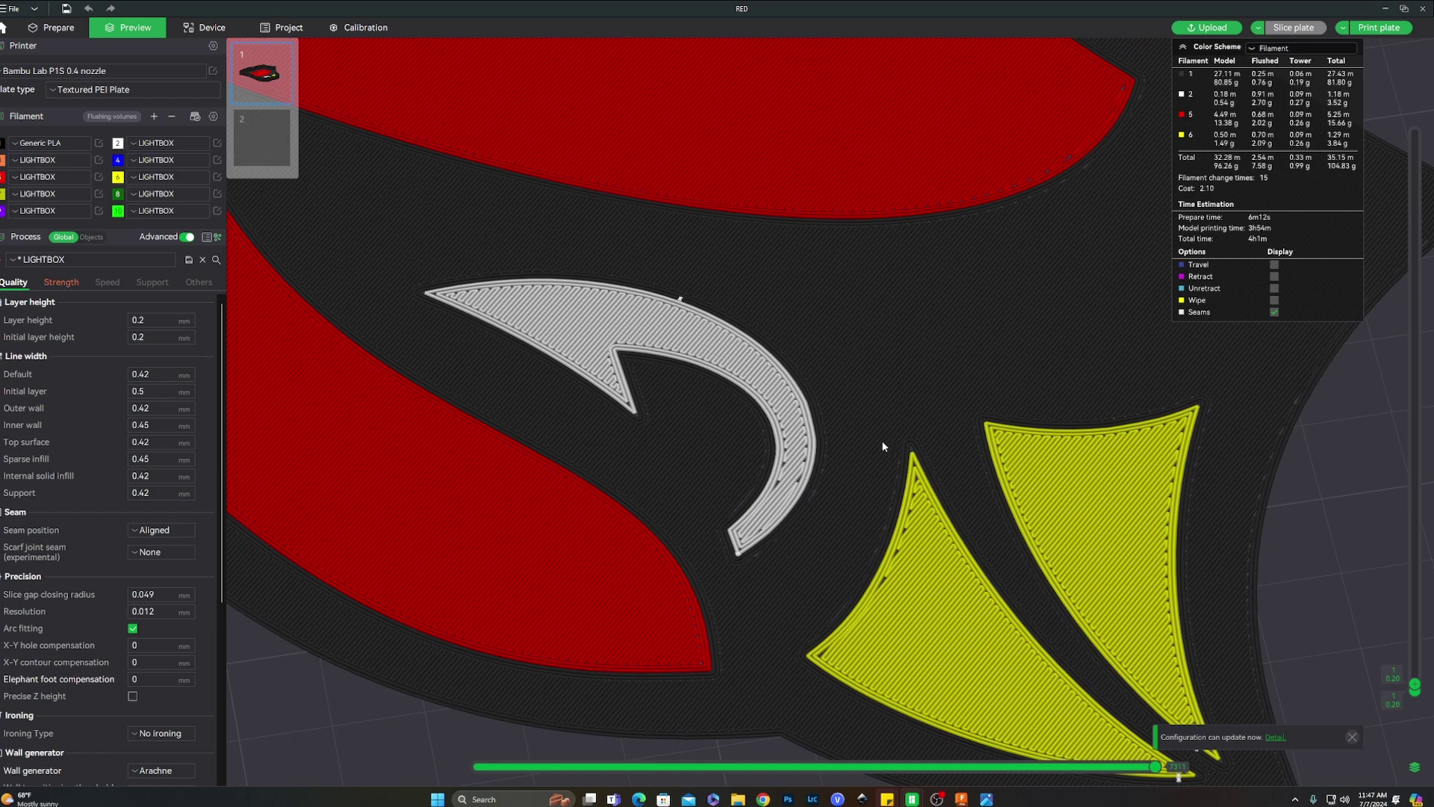
pyautogui.moveTo(954, 478); pyautogui.dragTo(829, 418)
# Try moving the RED.stl part on its own within the cardinal head assembly, and undo the moves.
pyautogui.click(46, 28)
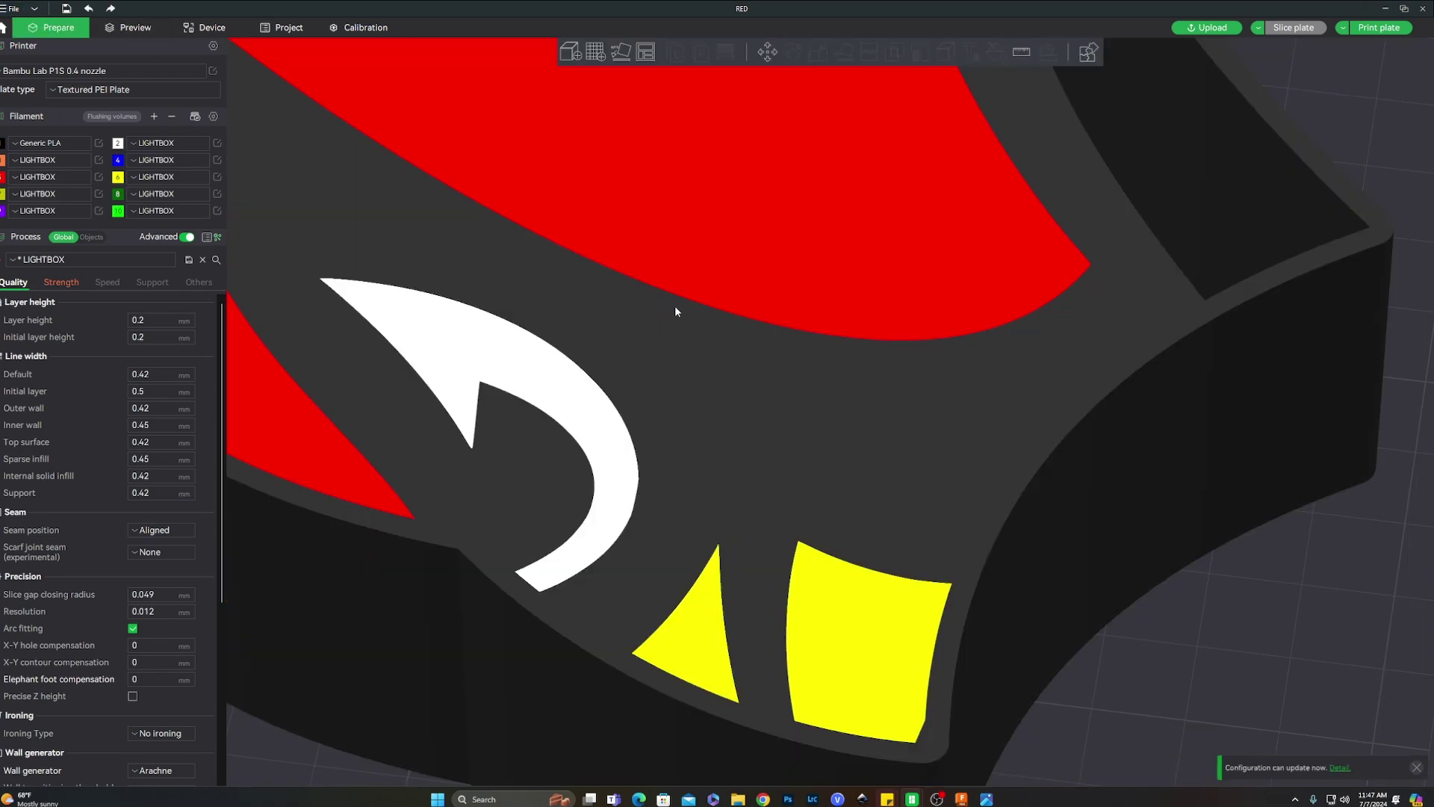
pyautogui.click(839, 407)
pyautogui.scroll(2, 877, 392)
pyautogui.scroll(1, 876, 391)
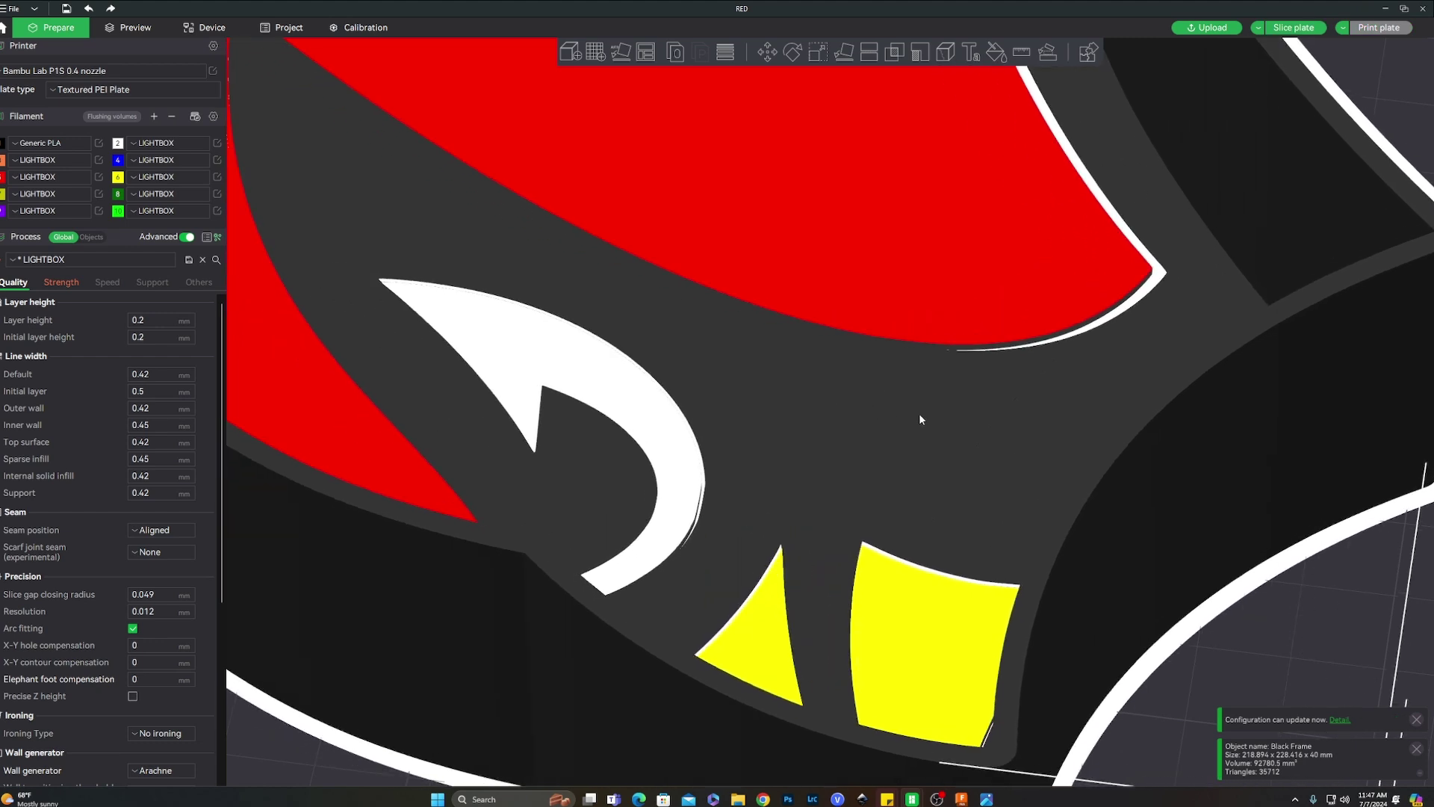
pyautogui.click(91, 236)
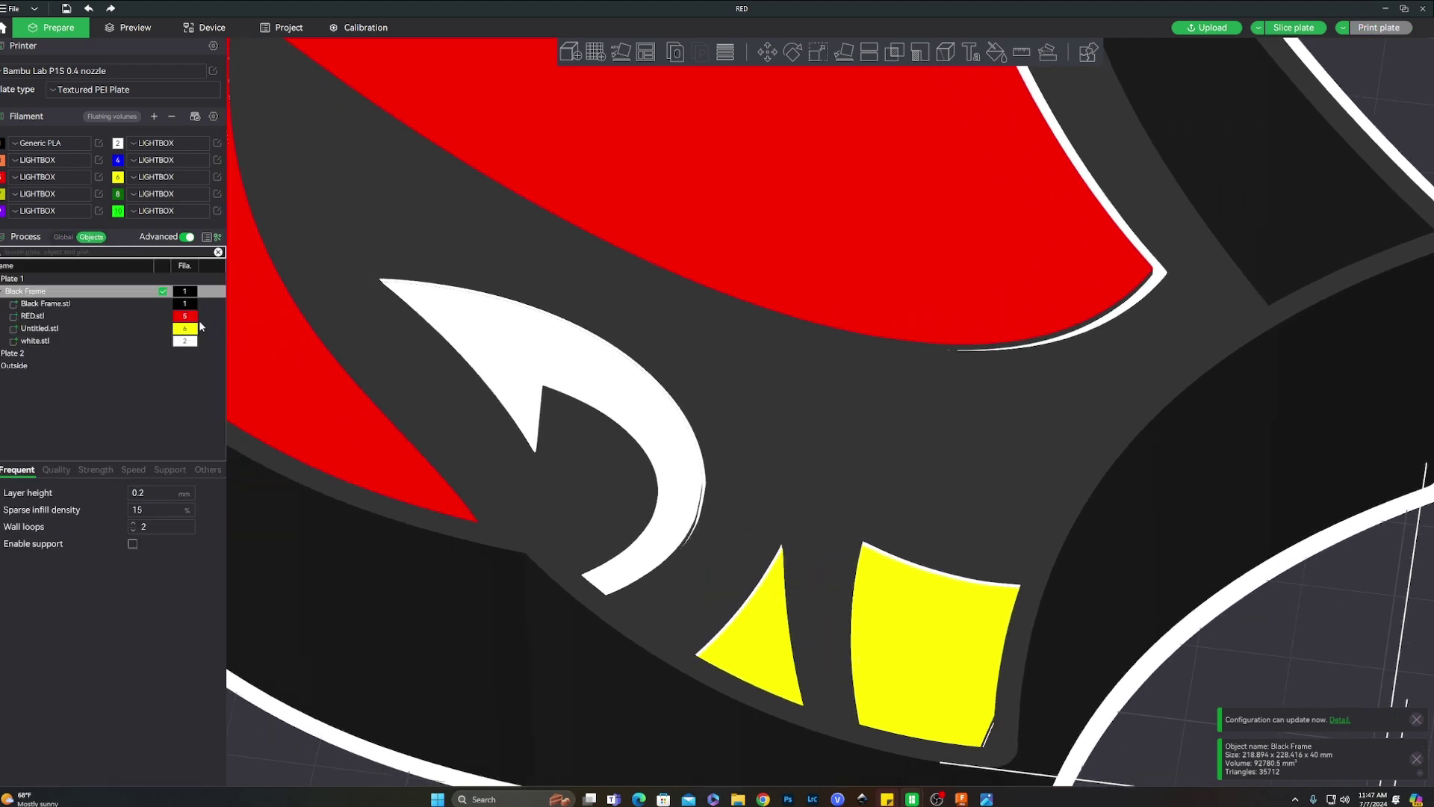
pyautogui.click(209, 316)
pyautogui.moveTo(750, 261); pyautogui.dragTo(685, 334)
pyautogui.scroll(-4, 691, 334)
pyautogui.moveTo(814, 301); pyautogui.dragTo(747, 346, button='middle')
pyautogui.moveTo(723, 349); pyautogui.dragTo(770, 269)
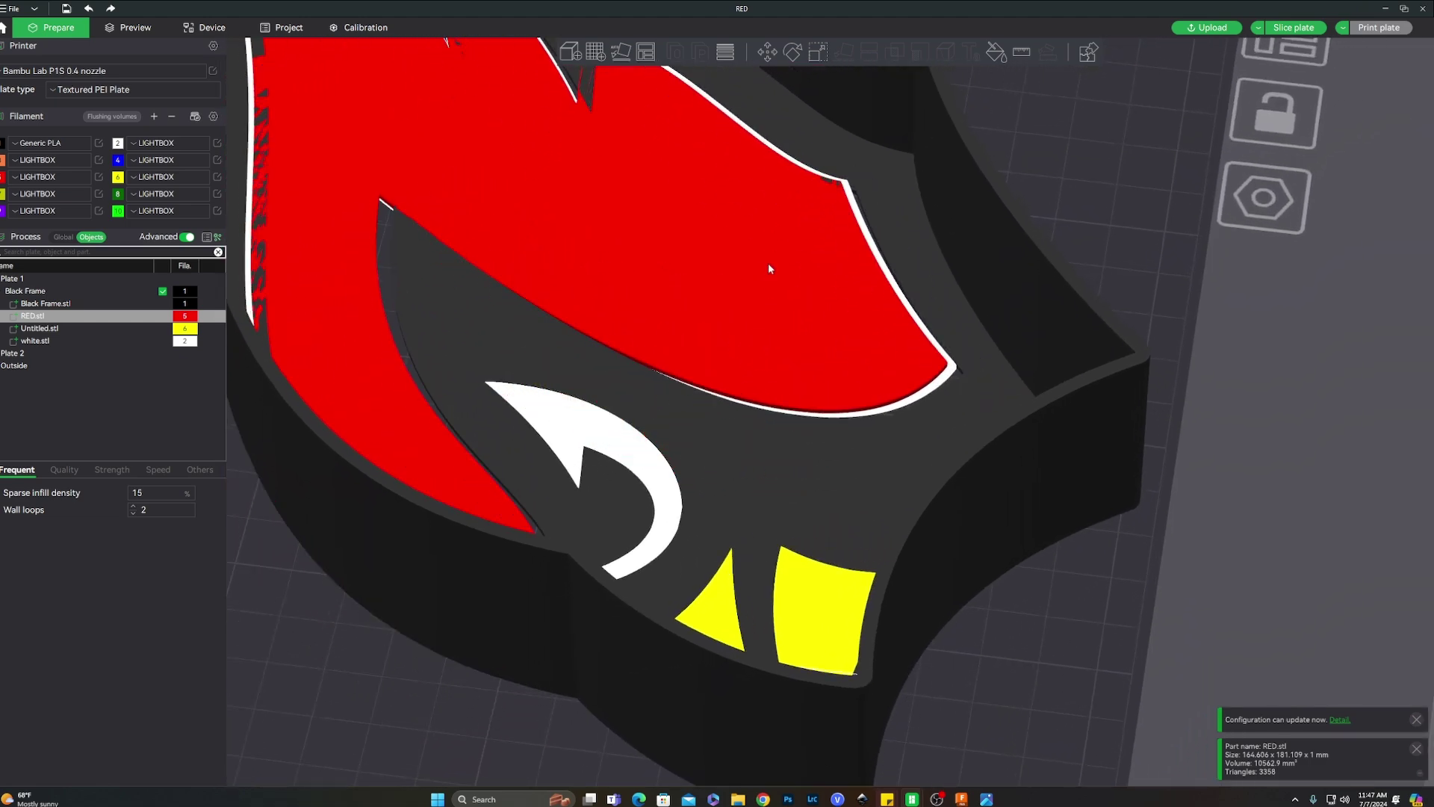
pyautogui.hotkey('ctrl', 'z')
pyautogui.hotkey('ctrl', 'z')
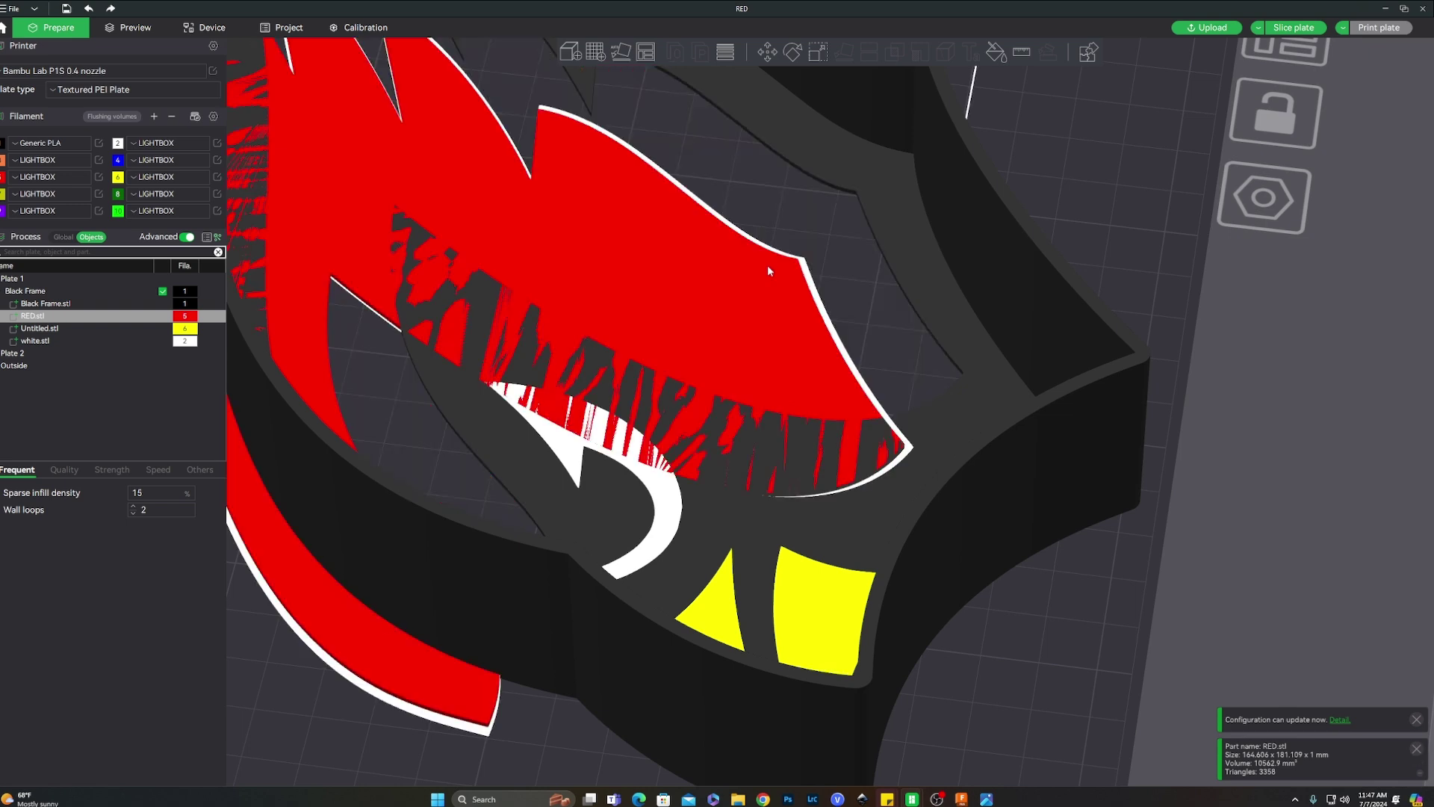
# Switch back to the global process settings and slice plate 01 again.
pyautogui.click(65, 238)
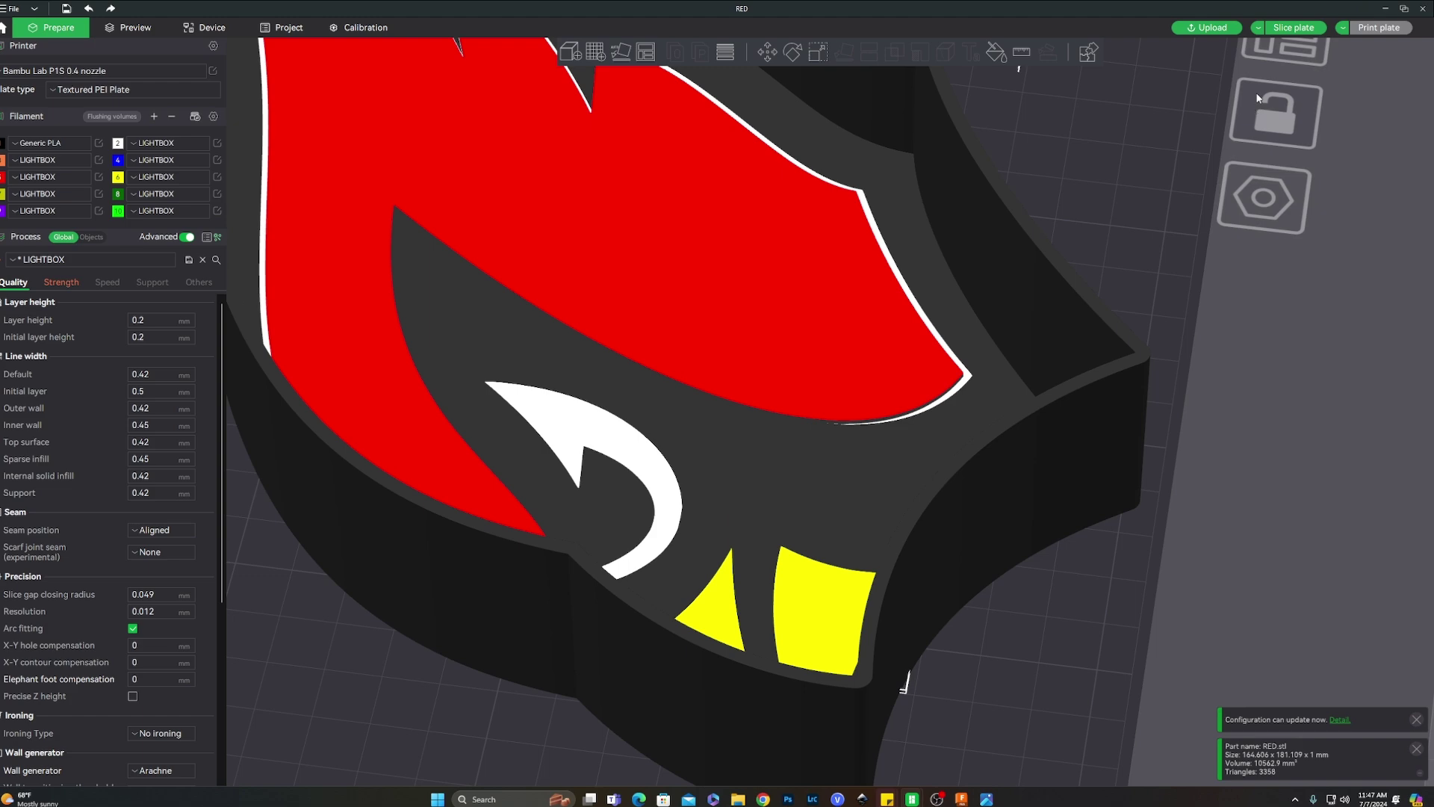
pyautogui.click(1292, 28)
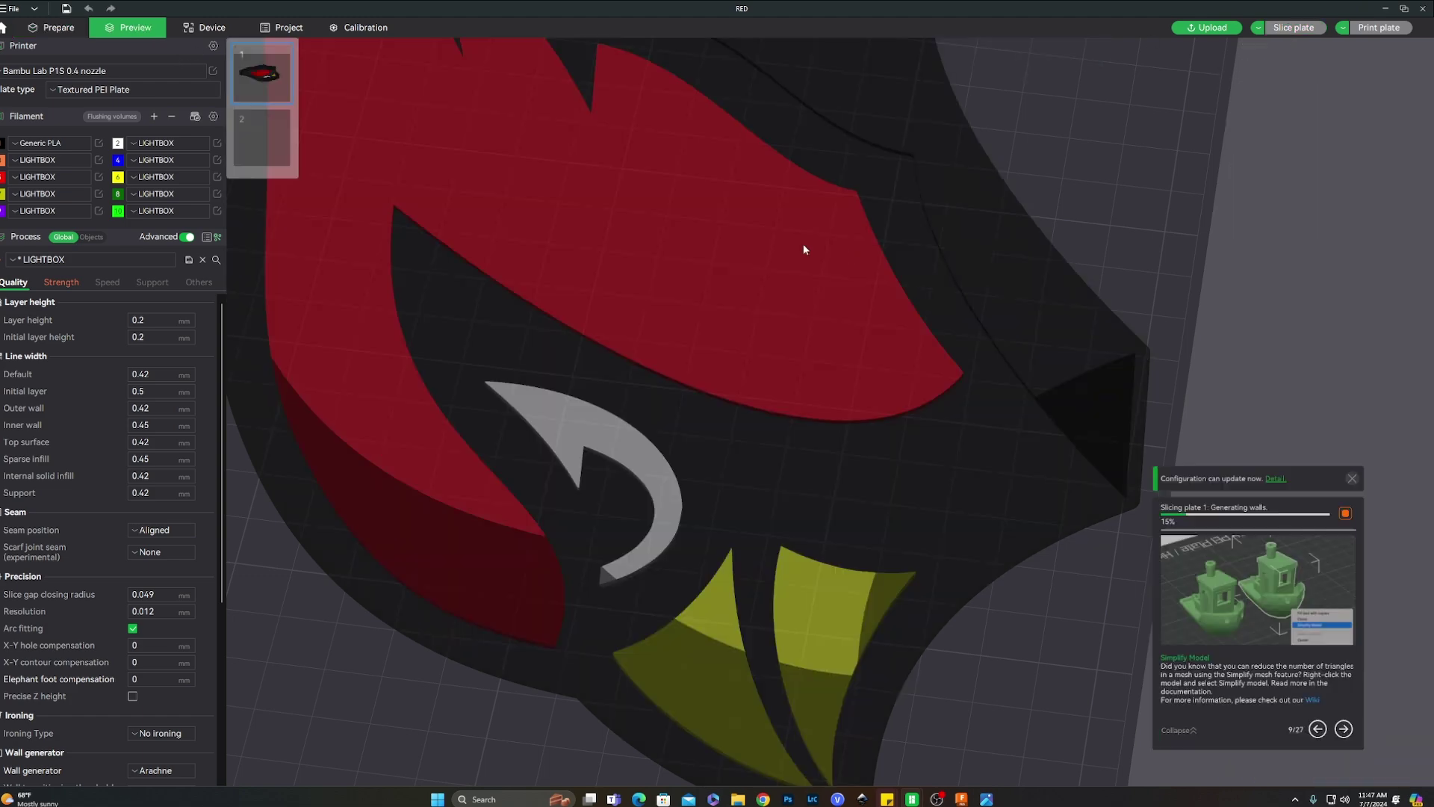
pyautogui.scroll(-3, 974, 302)
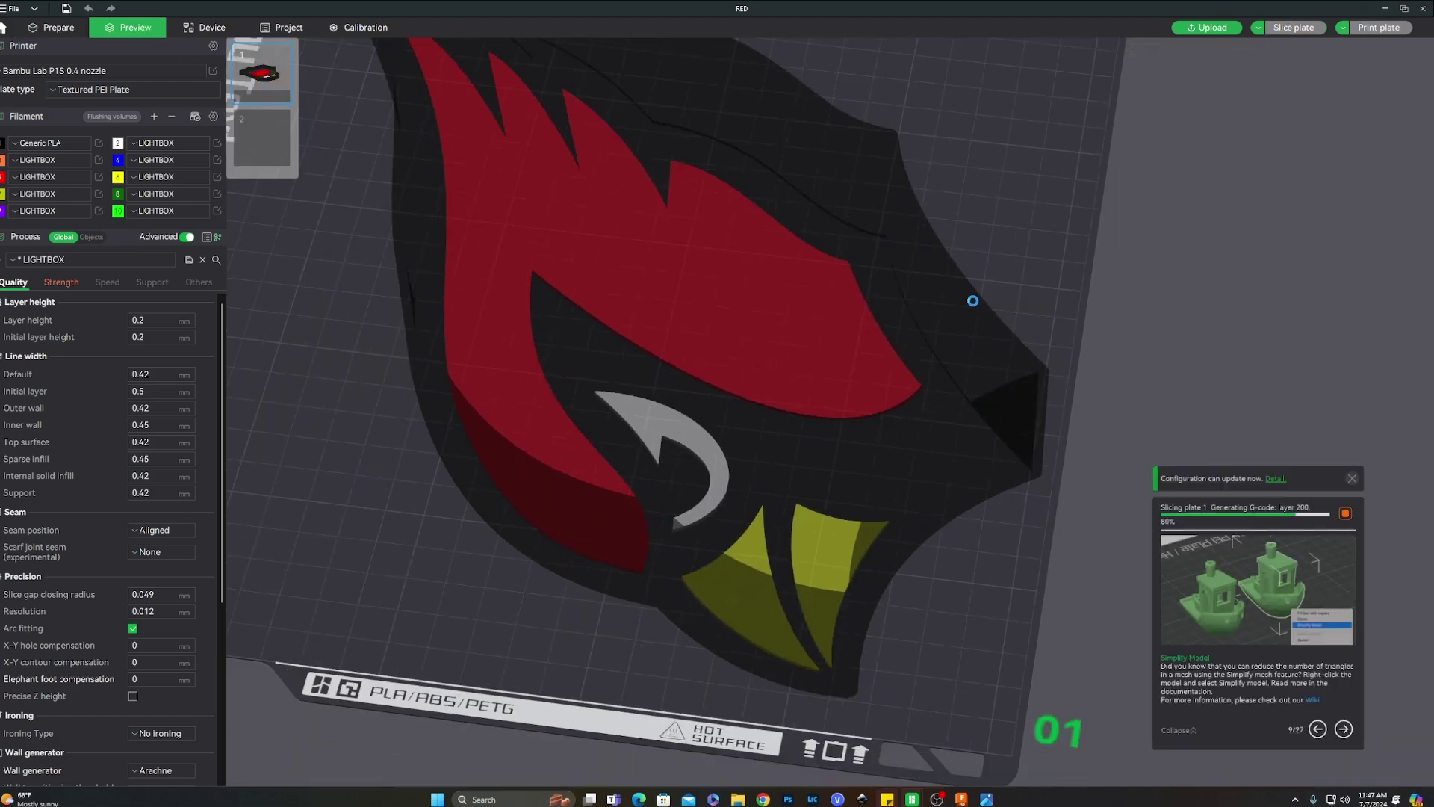
# Examine the first layer where the red inlay meets the black frame, restore the full layer range and return to plate editing.
pyautogui.scroll(8, 882, 375)
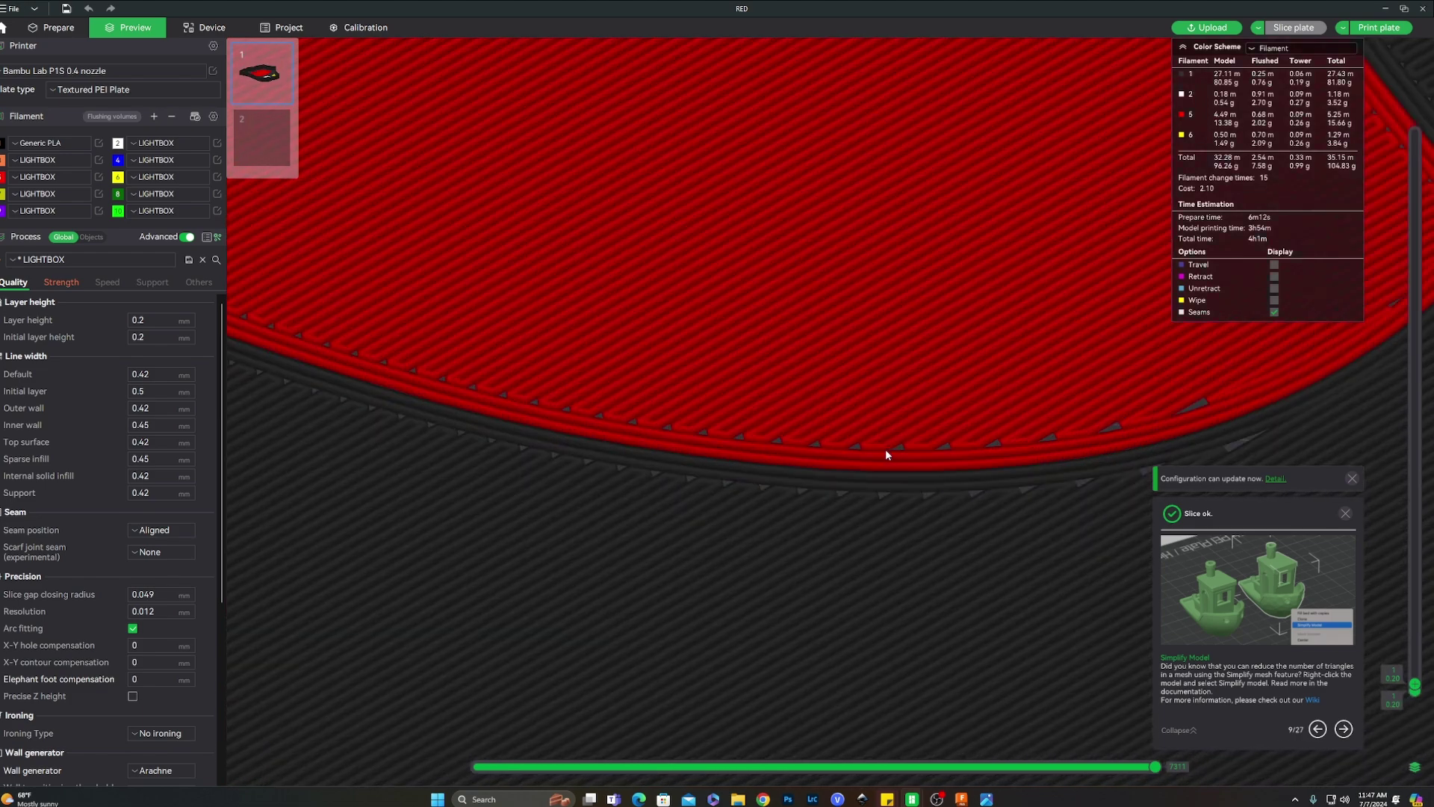
pyautogui.scroll(-3, 916, 449)
pyautogui.scroll(3, 613, 388)
pyautogui.scroll(-6, 731, 410)
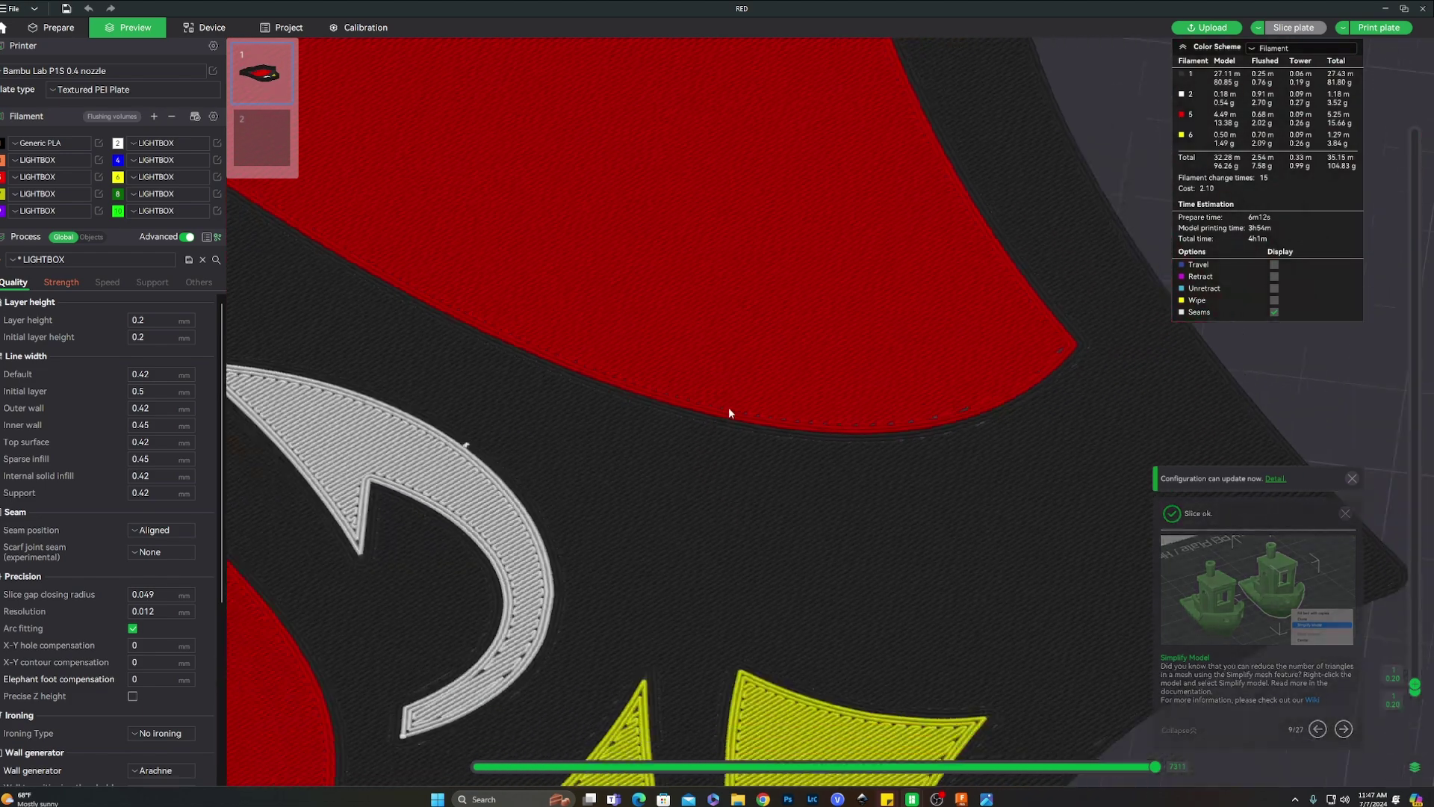
pyautogui.scroll(-5, 731, 412)
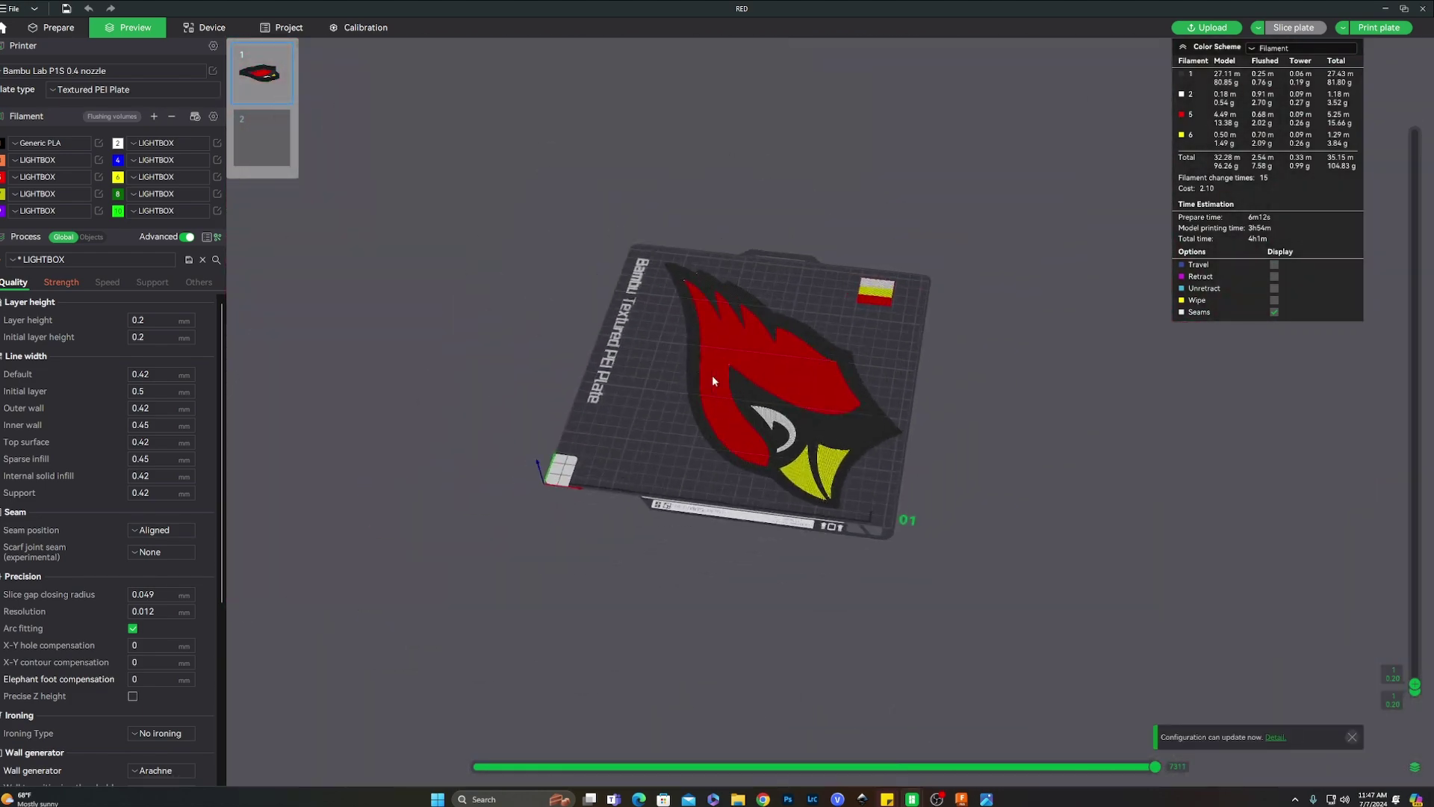
pyautogui.scroll(4, 713, 381)
pyautogui.scroll(-3, 731, 368)
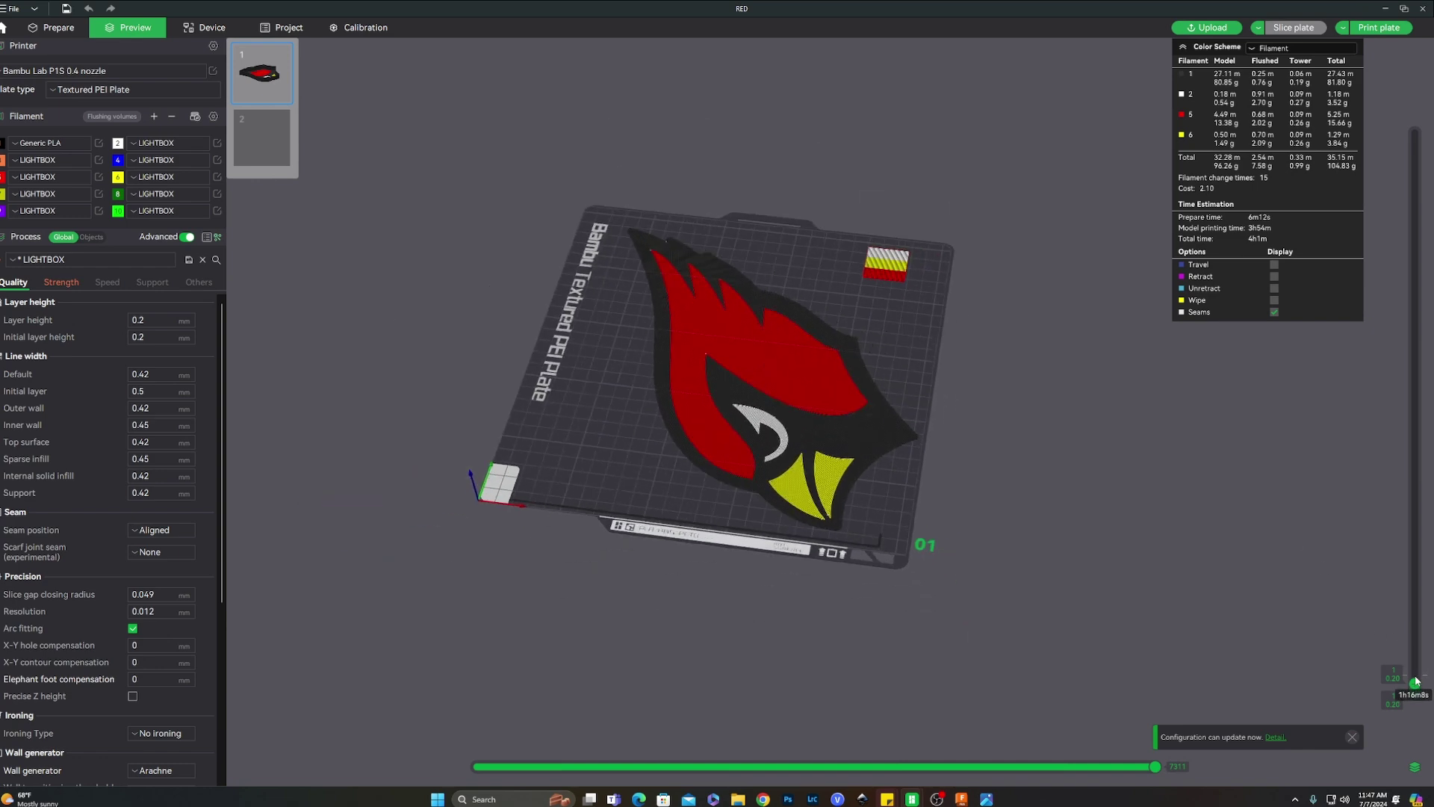
pyautogui.moveTo(1416, 685); pyautogui.dragTo(1415, 132)
pyautogui.click(57, 28)
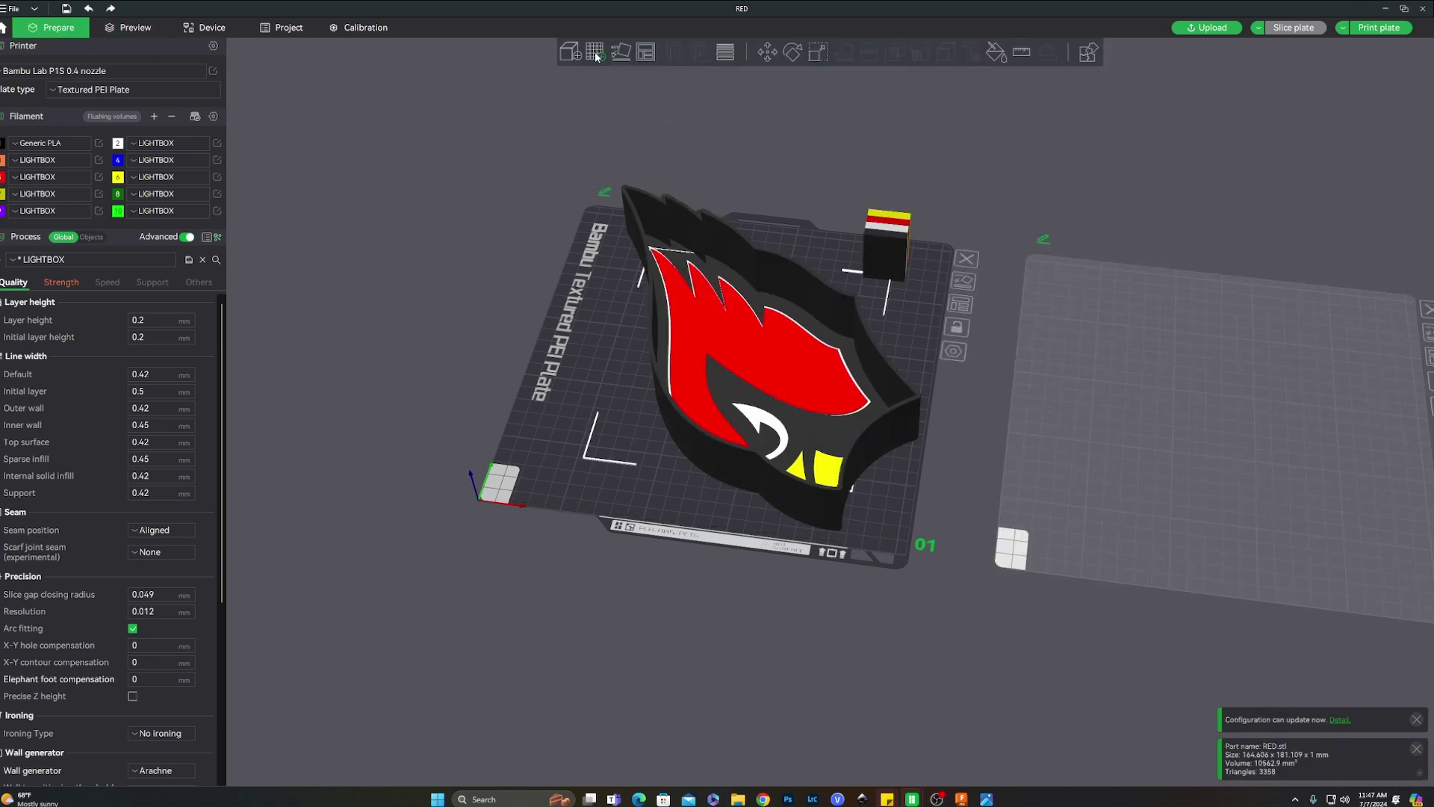
# Import the back plate .stl file onto plate 02.
pyautogui.click(1071, 355)
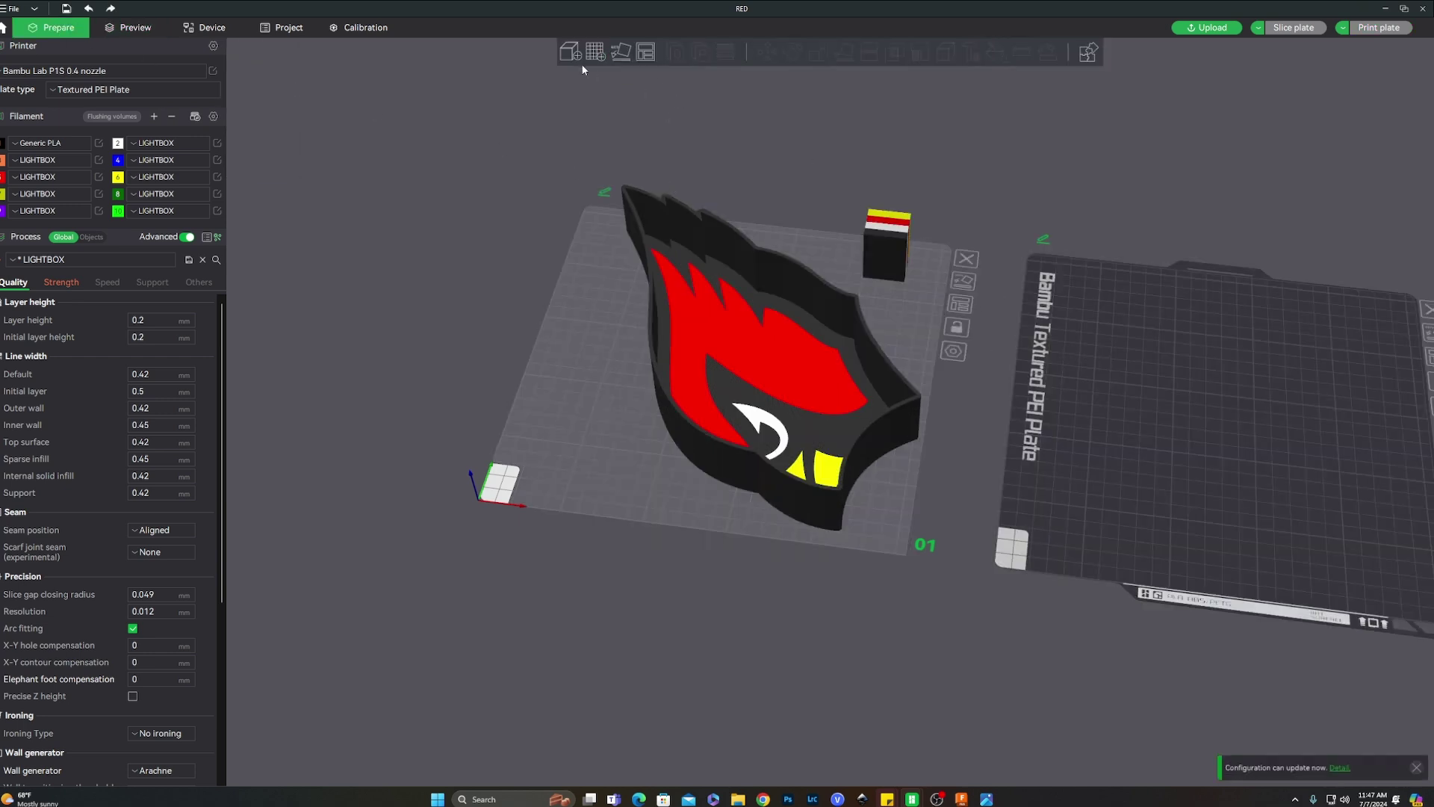
pyautogui.hotkey('ctrl', 'i')
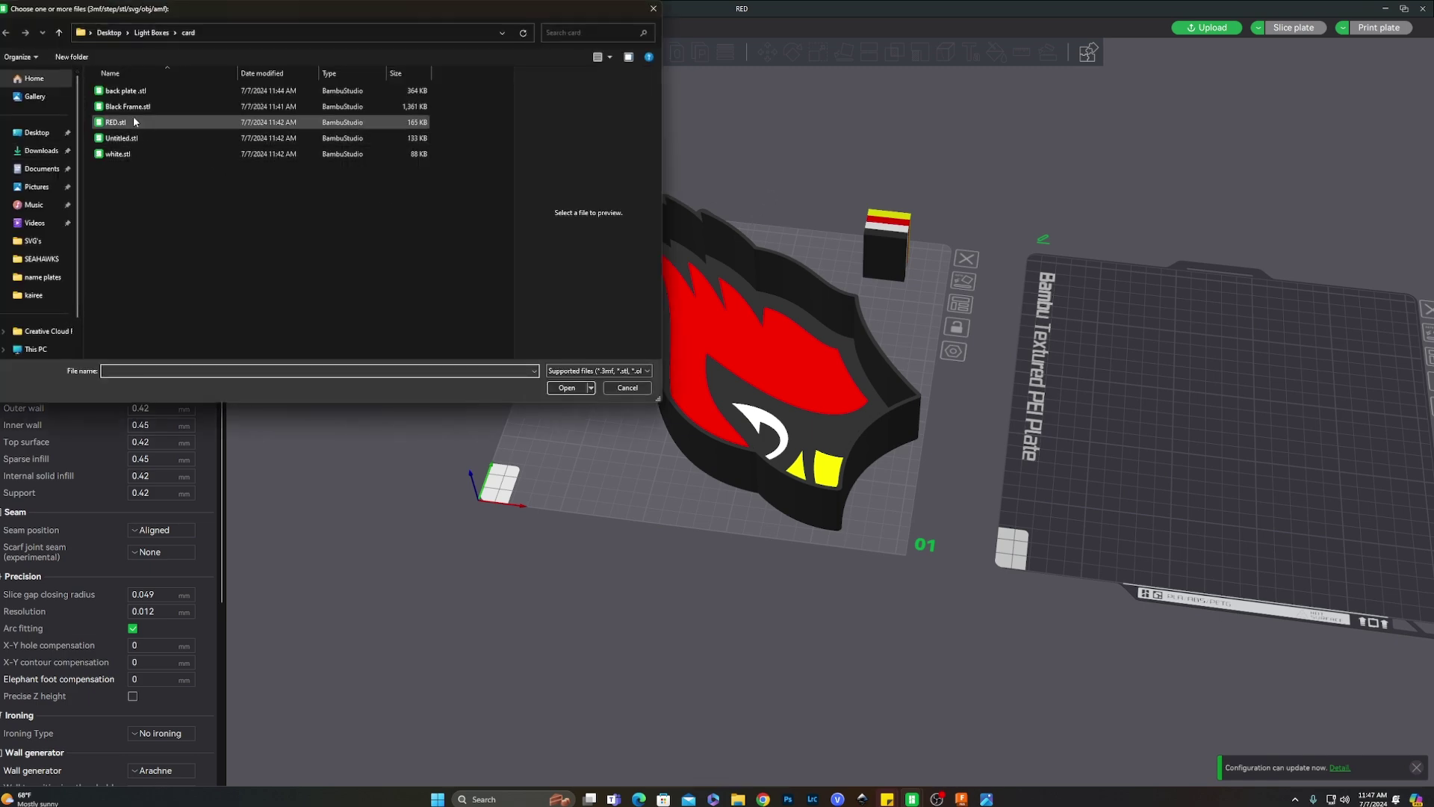
pyautogui.doubleClick(123, 90)
pyautogui.moveTo(997, 396); pyautogui.dragTo(698, 421, button='right')
pyautogui.moveTo(1344, 486); pyautogui.dragTo(1161, 478)
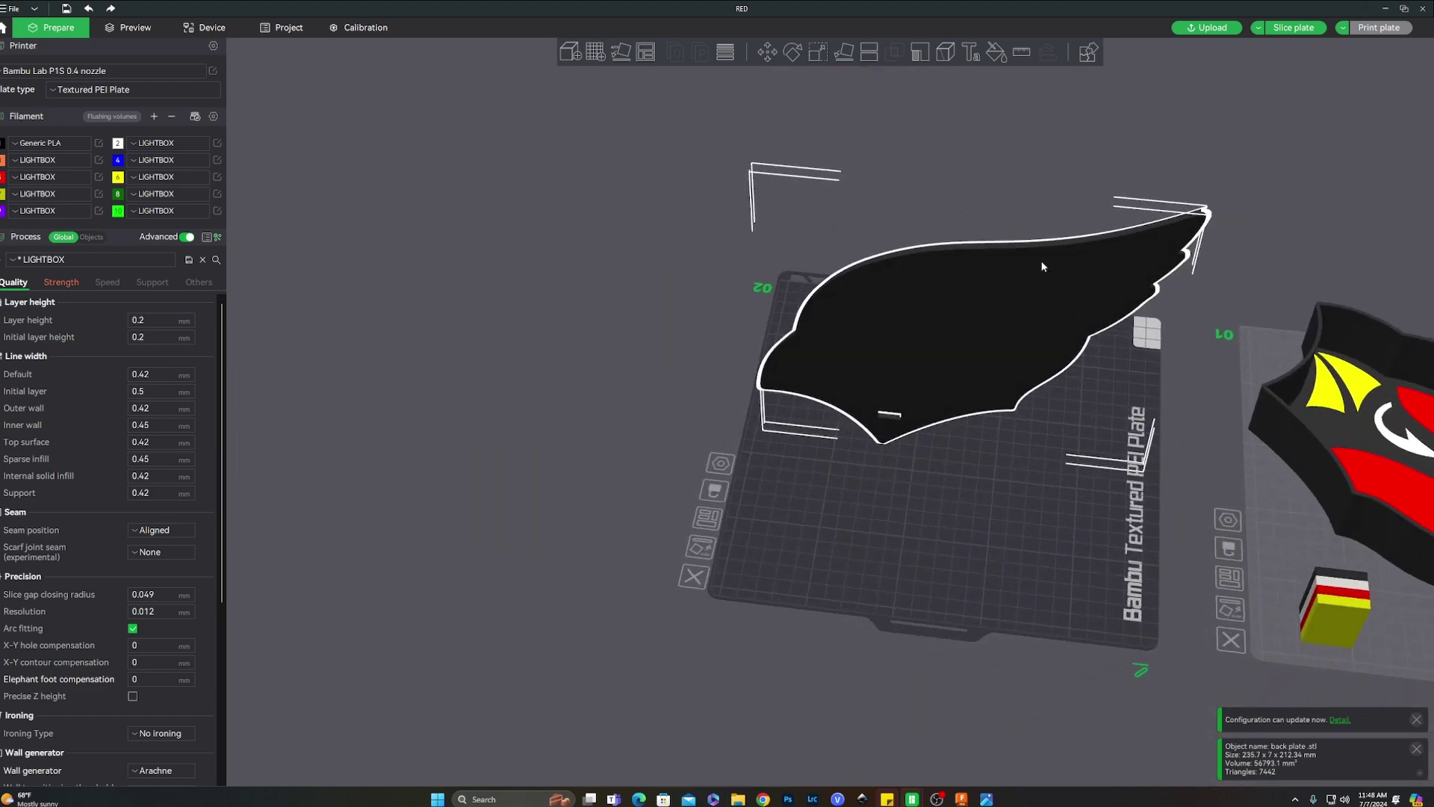
# Lay the back plate flat on its large face and rotate it about the vertical axis to fit plate 02.
pyautogui.click(846, 54)
pyautogui.click(993, 309)
pyautogui.moveTo(667, 291); pyautogui.dragTo(797, 328)
pyautogui.click(984, 416)
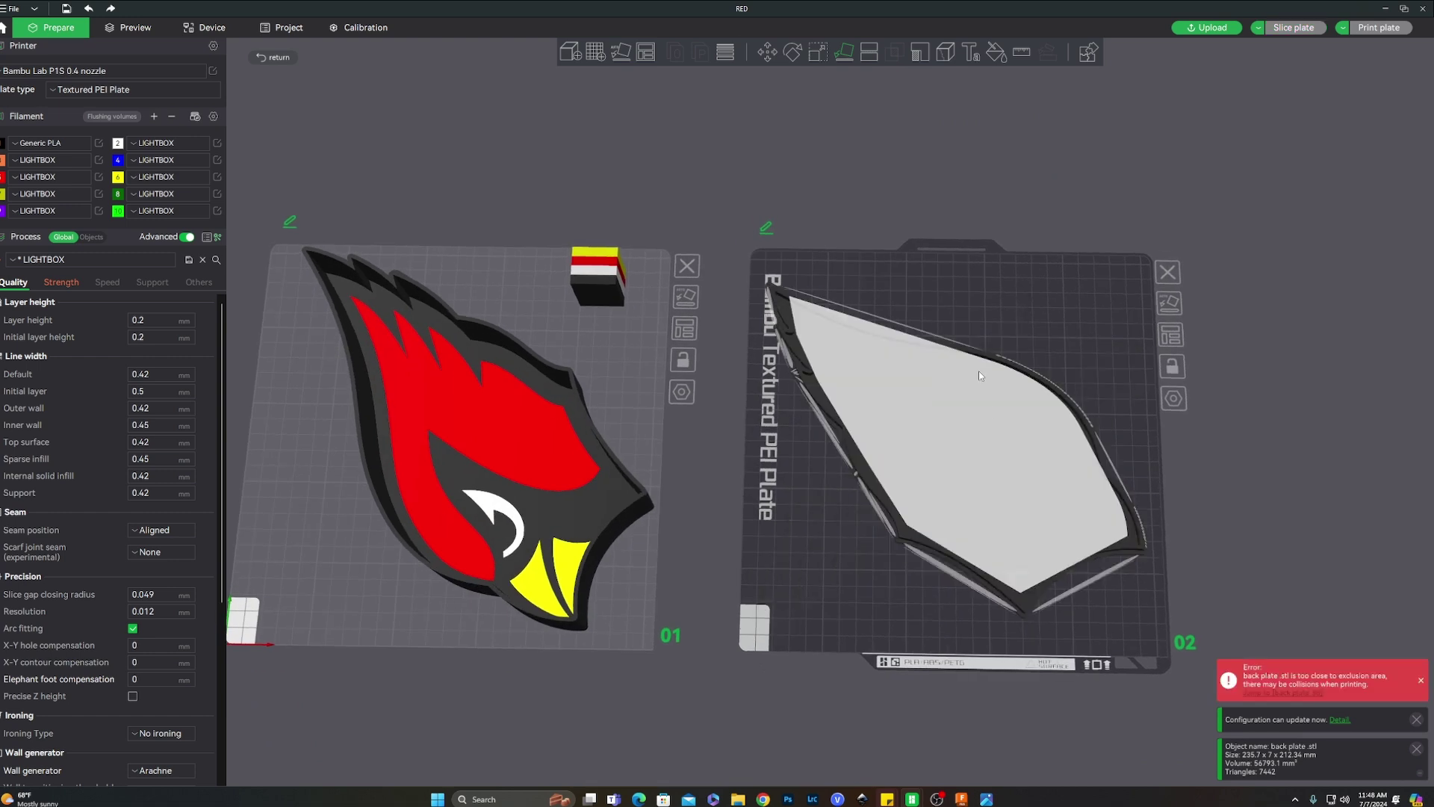
pyautogui.click(792, 54)
pyautogui.moveTo(1231, 420); pyautogui.dragTo(1193, 459)
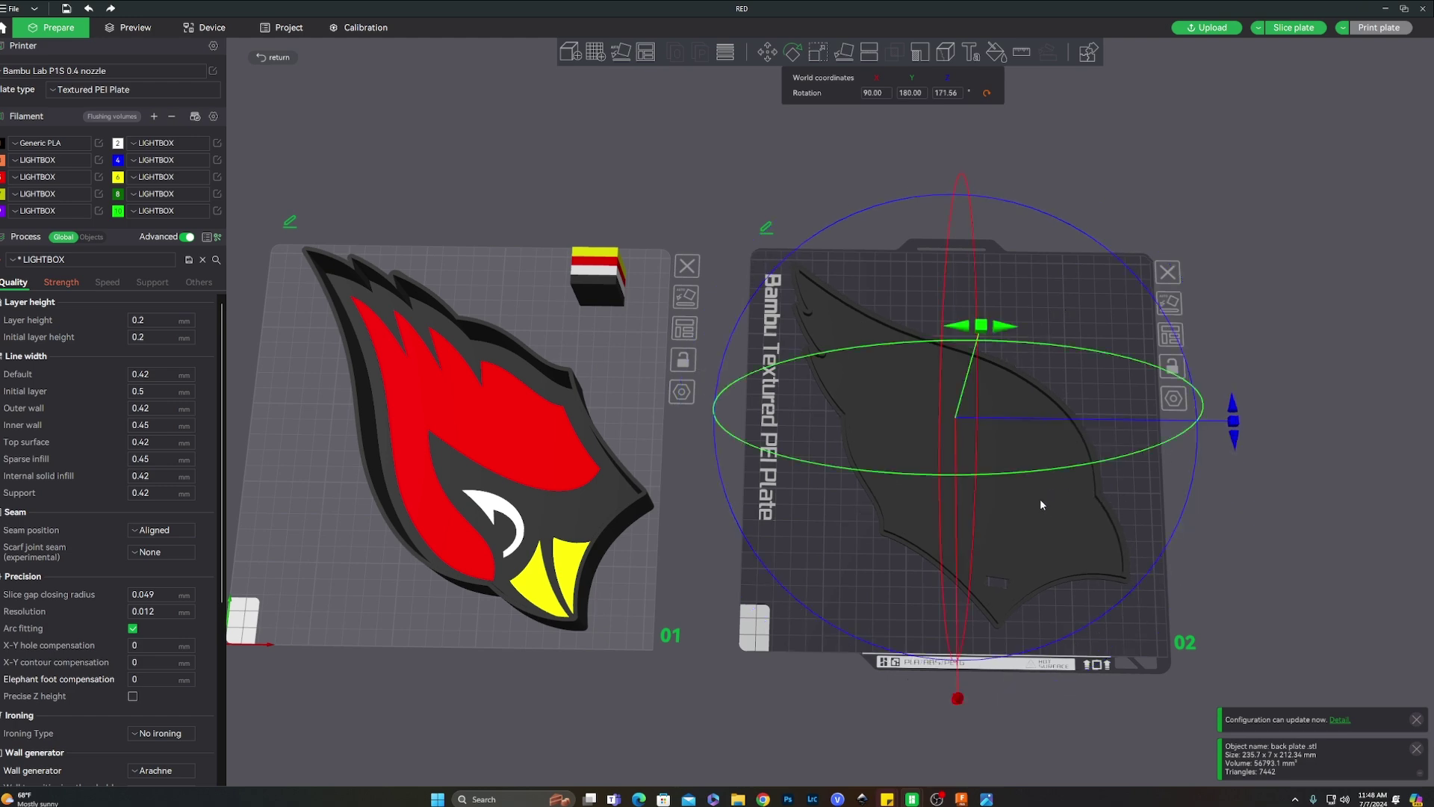
pyautogui.click(1280, 330)
pyautogui.moveTo(1140, 504); pyautogui.dragTo(1040, 398, button='right')
pyautogui.moveTo(969, 611); pyautogui.dragTo(871, 366)
pyautogui.moveTo(1074, 525); pyautogui.dragTo(1049, 568)
pyautogui.scroll(-4, 1049, 567)
pyautogui.moveTo(812, 658)
pyautogui.mouseDown()
pyautogui.moveTo(804, 630)
pyautogui.moveTo(790, 649)
pyautogui.mouseUp()
pyautogui.moveTo(773, 569); pyautogui.dragTo(957, 553, button='right')
pyautogui.moveTo(848, 532)
pyautogui.mouseDown()
pyautogui.moveTo(863, 538)
pyautogui.moveTo(854, 520)
pyautogui.mouseUp()
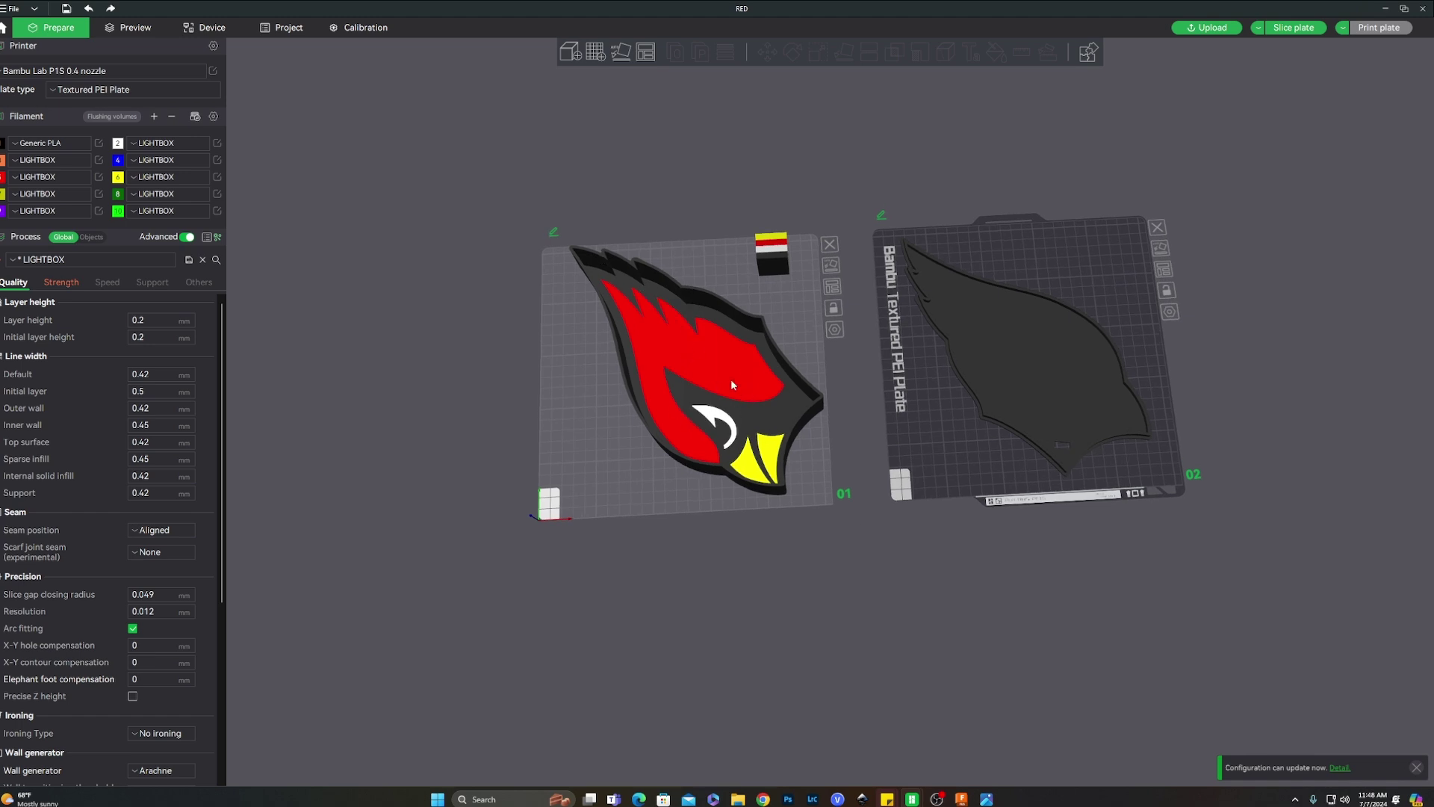
# Switch to Autodesk Fusion, hide the Back Plate component and examine the inside of the cardinal head from behind.
pyautogui.click(962, 800)
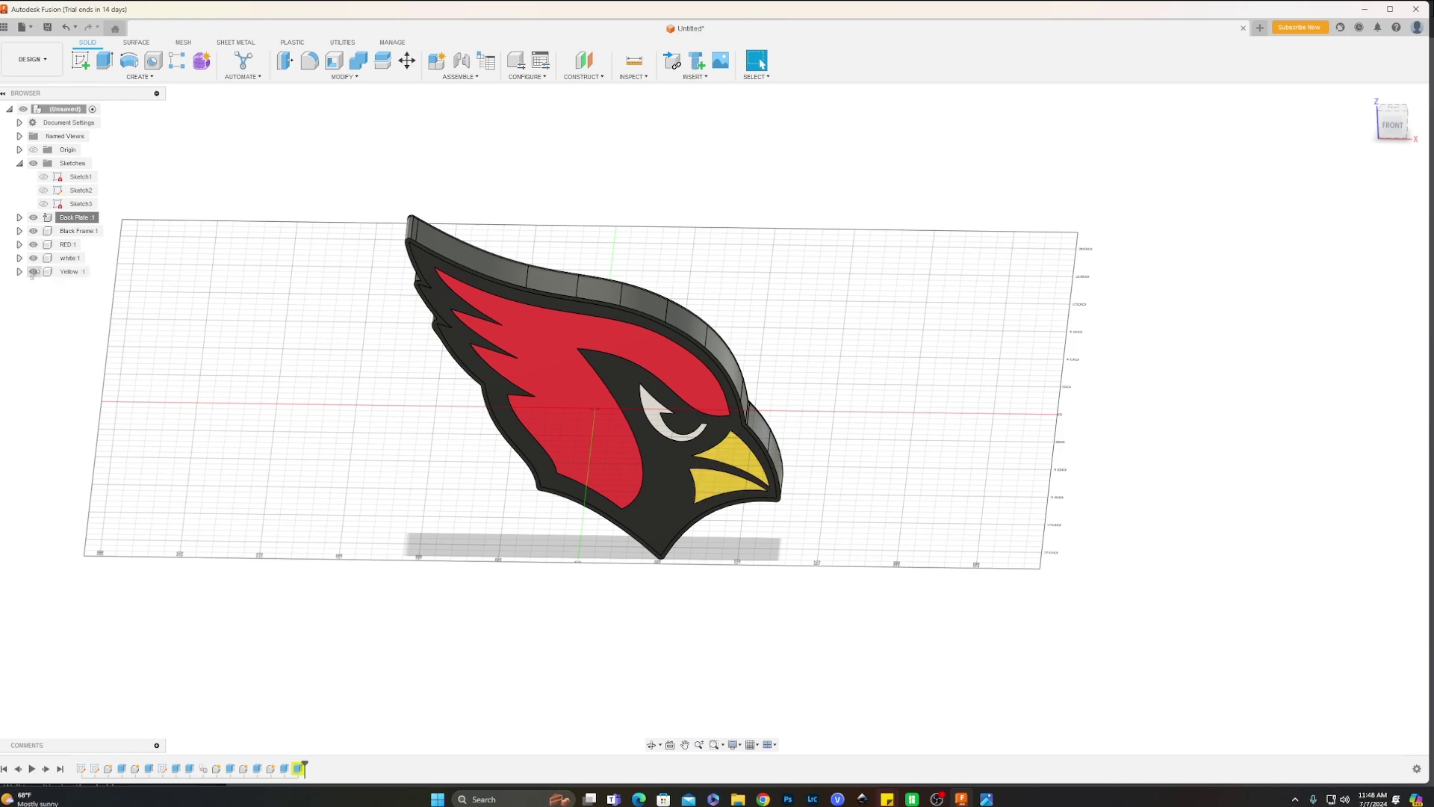
pyautogui.keyDown('shift'); pyautogui.moveTo(827, 250); pyautogui.dragTo(629, 278, button='middle'); pyautogui.keyUp('shift')
pyautogui.scroll(2, 630, 278)
pyautogui.moveTo(602, 326); pyautogui.dragTo(998, 272, button='middle')
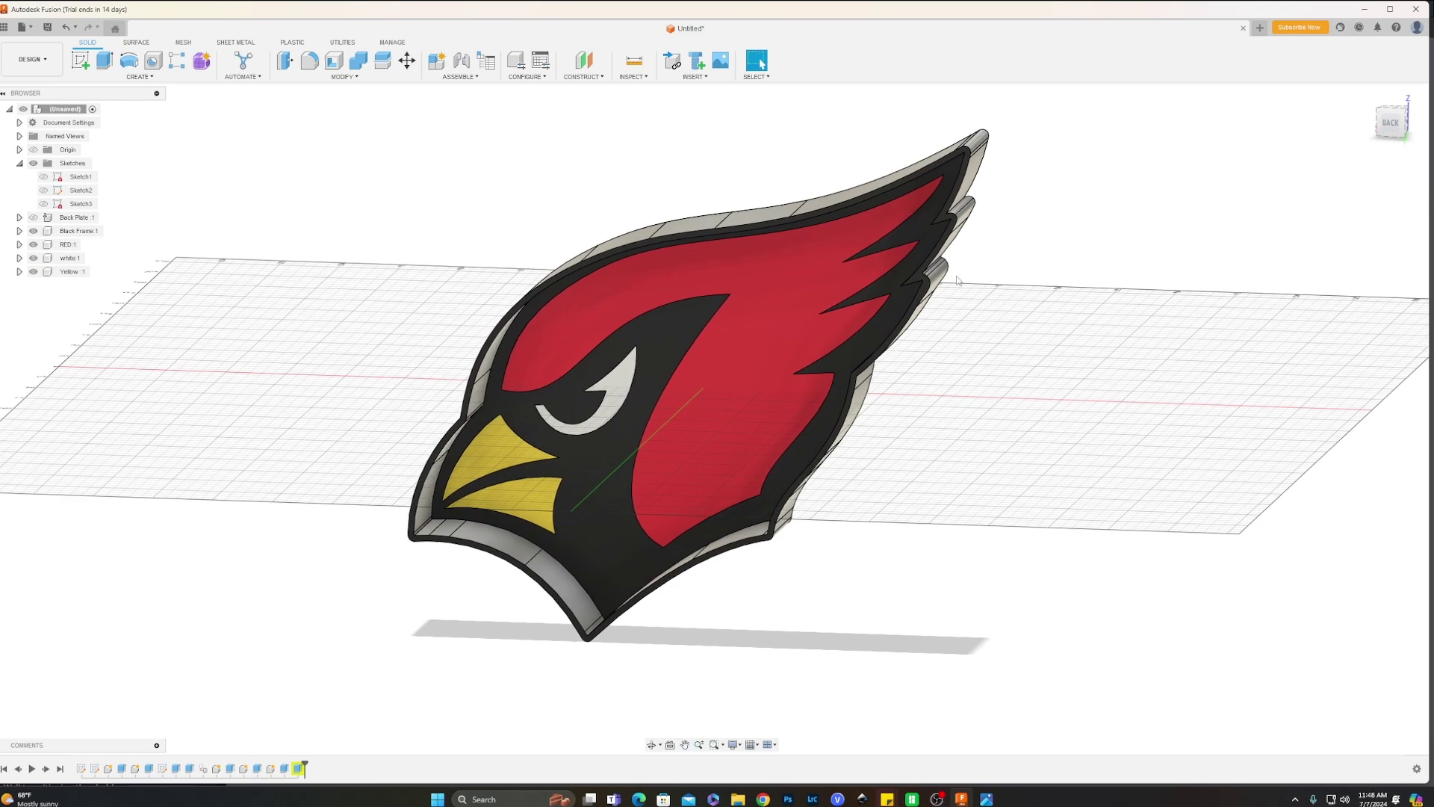
pyautogui.scroll(2, 717, 346)
pyautogui.scroll(4, 651, 340)
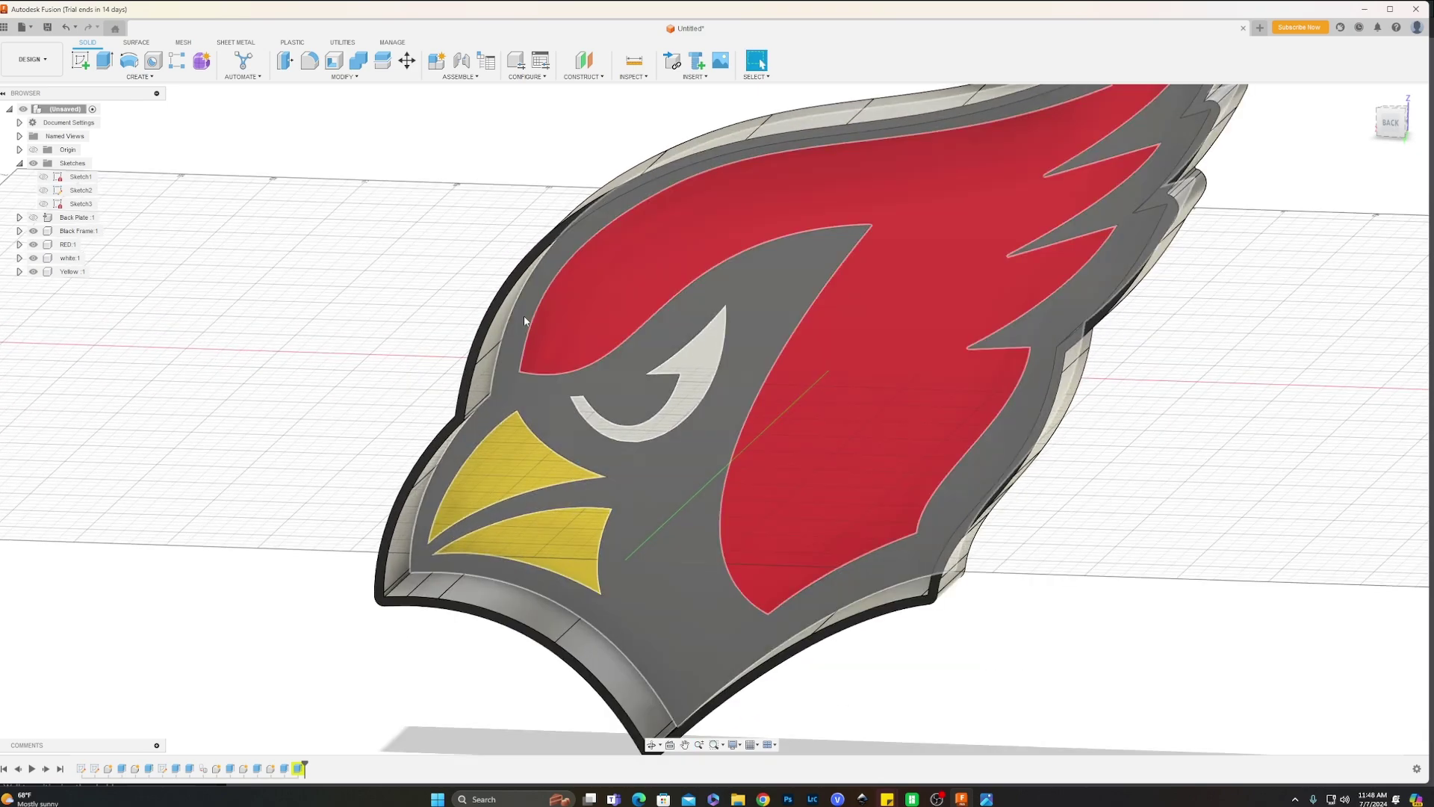
pyautogui.click(545, 317)
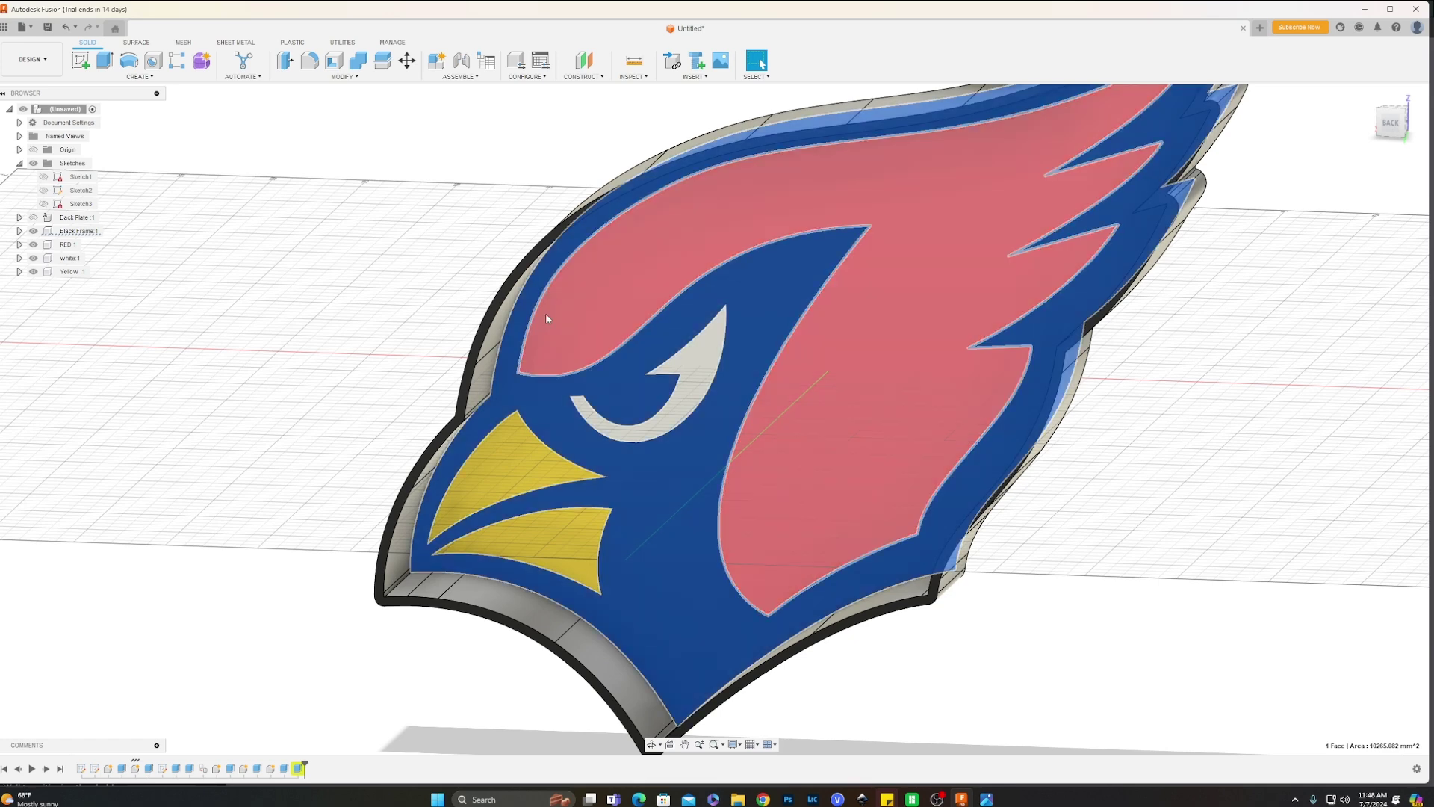
pyautogui.write('e')
pyautogui.write('-1')
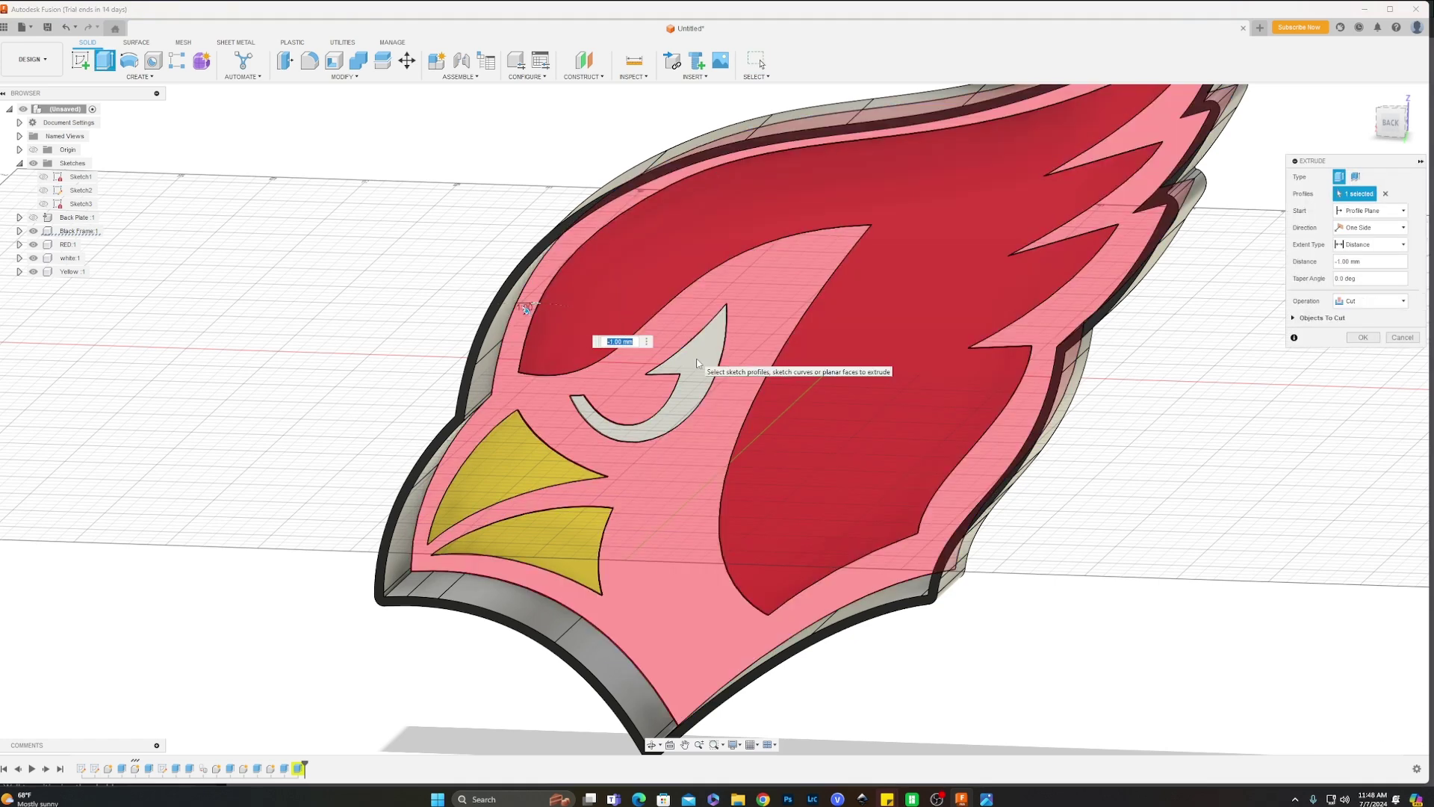
pyautogui.moveTo(533, 480); pyautogui.dragTo(566, 472, button='middle')
pyautogui.keyDown('shift'); pyautogui.moveTo(772, 349); pyautogui.dragTo(785, 348, button='middle'); pyautogui.keyUp('shift')
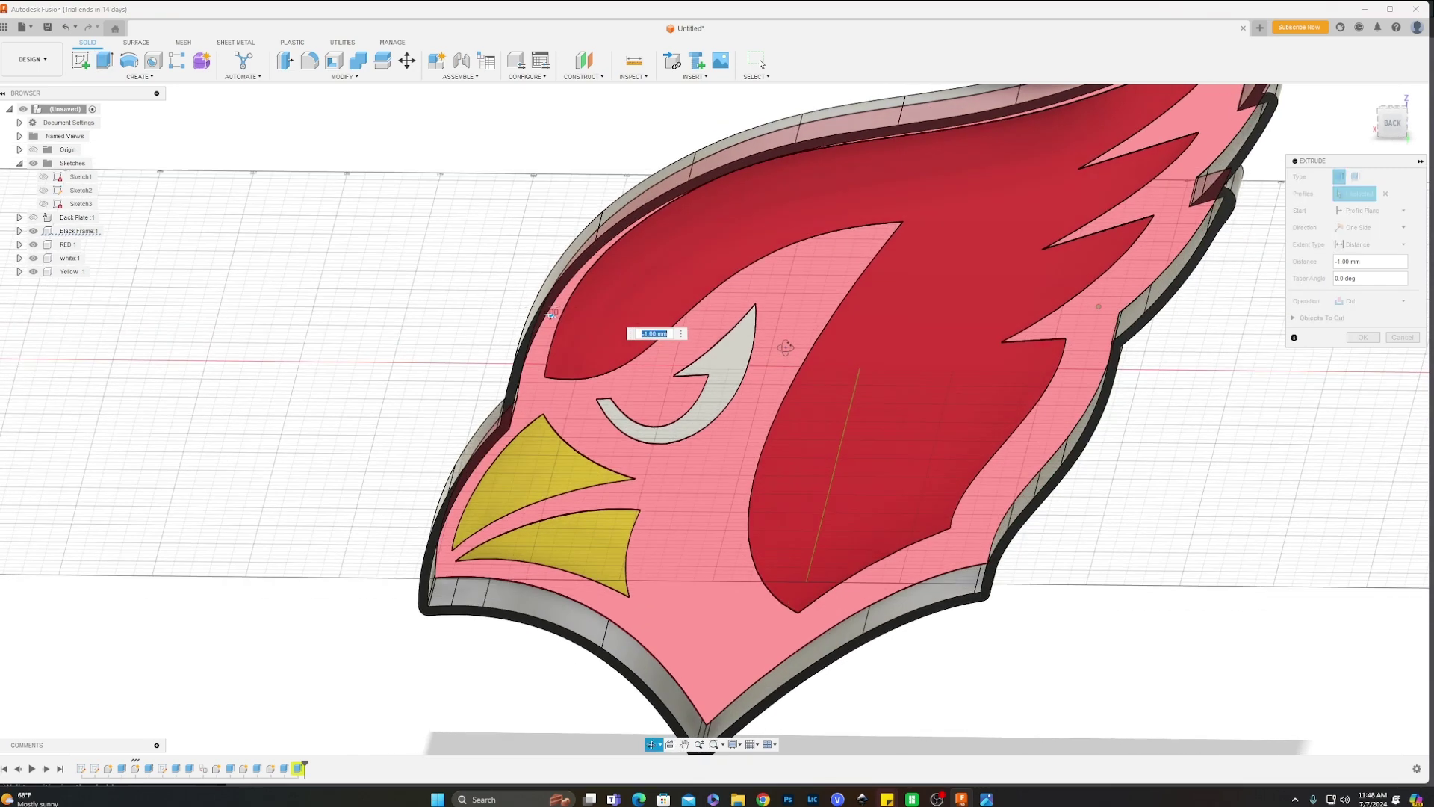
pyautogui.click(1379, 337)
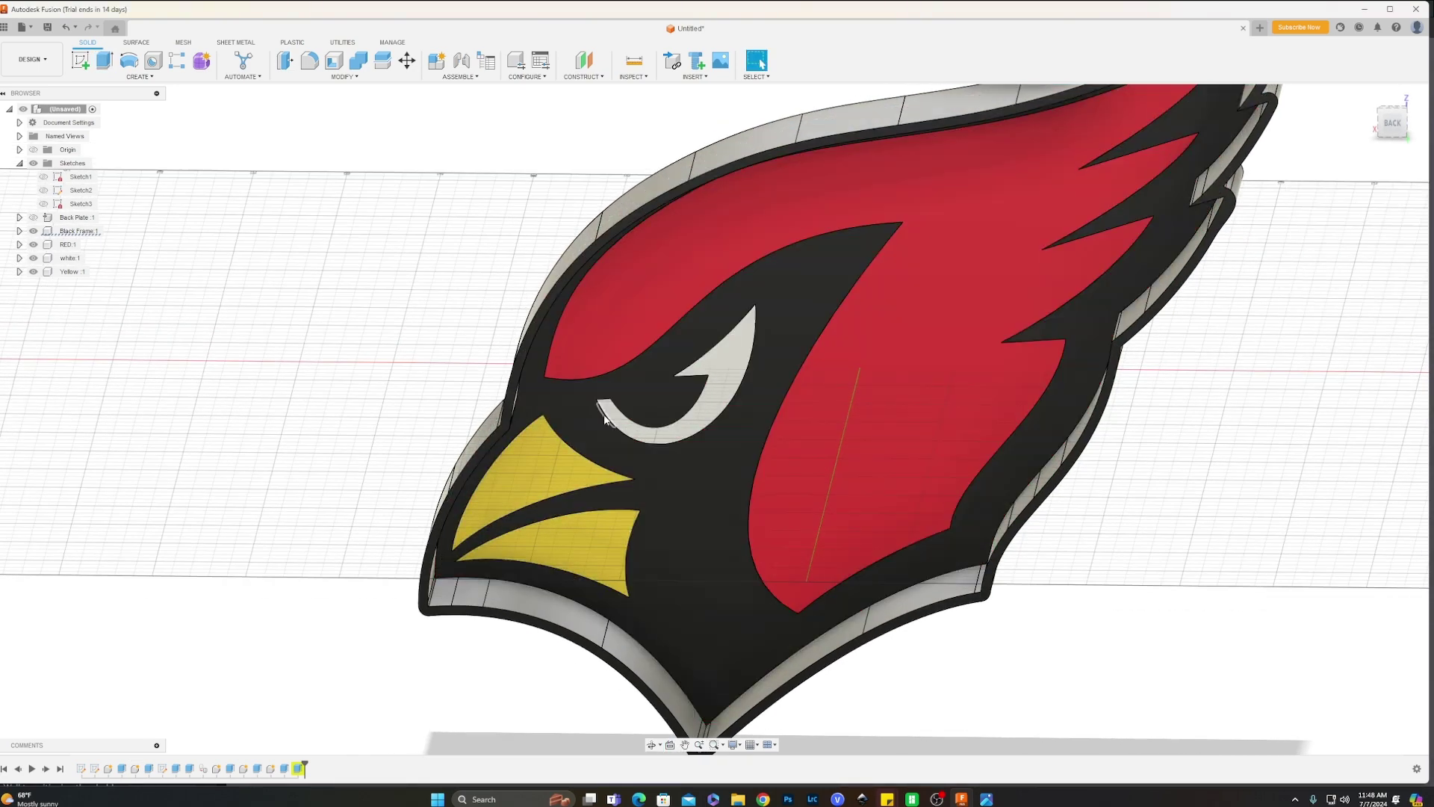
pyautogui.click(571, 399)
pyautogui.keyDown('ctrl'); pyautogui.click(605, 329); pyautogui.keyUp('ctrl')
pyautogui.keyDown('ctrl'); pyautogui.click(738, 375); pyautogui.keyUp('ctrl')
pyautogui.keyDown('ctrl'); pyautogui.click(538, 472); pyautogui.keyUp('ctrl')
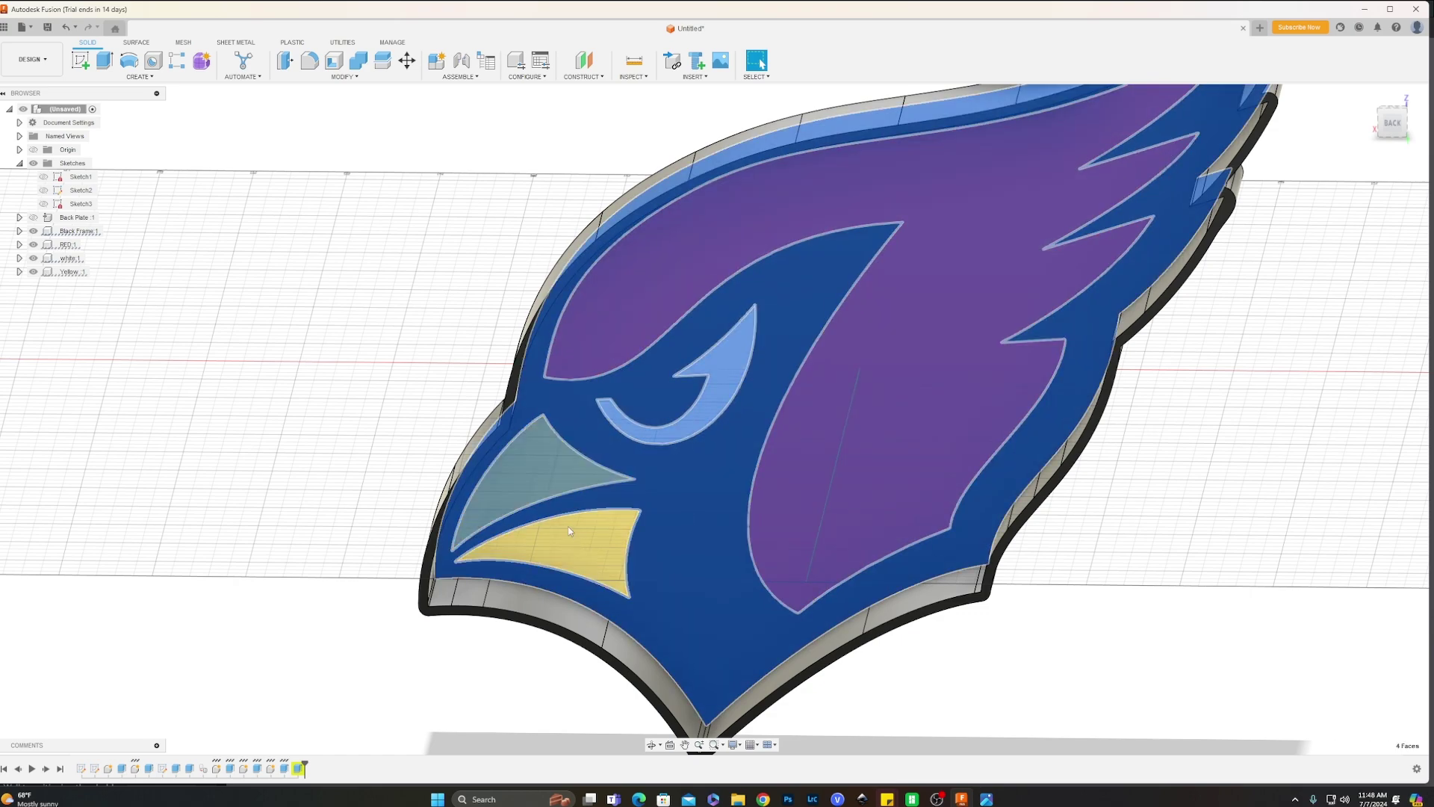
pyautogui.keyDown('ctrl'); pyautogui.click(556, 549); pyautogui.keyUp('ctrl')
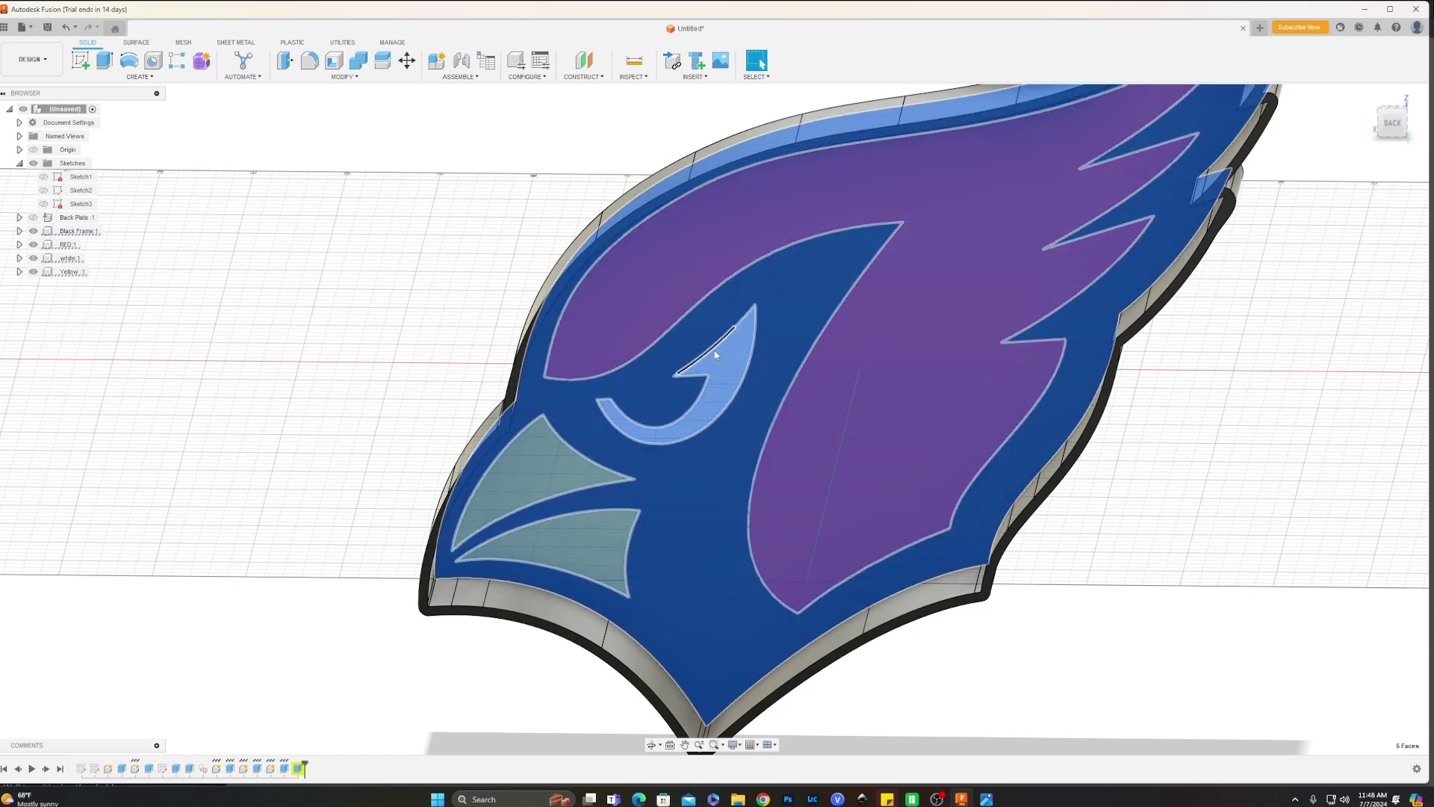
pyautogui.press('e')
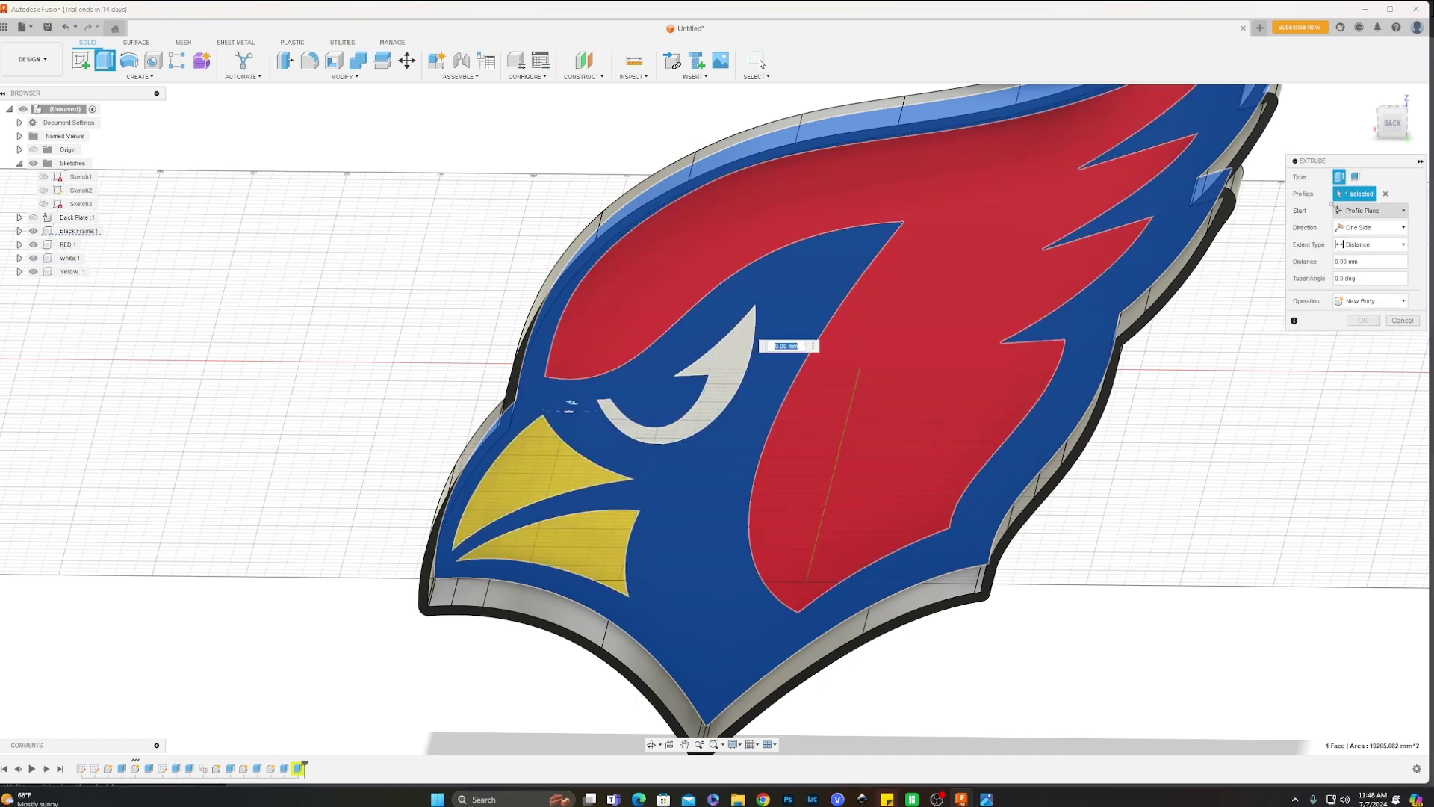
pyautogui.click(1366, 212)
pyautogui.click(1360, 237)
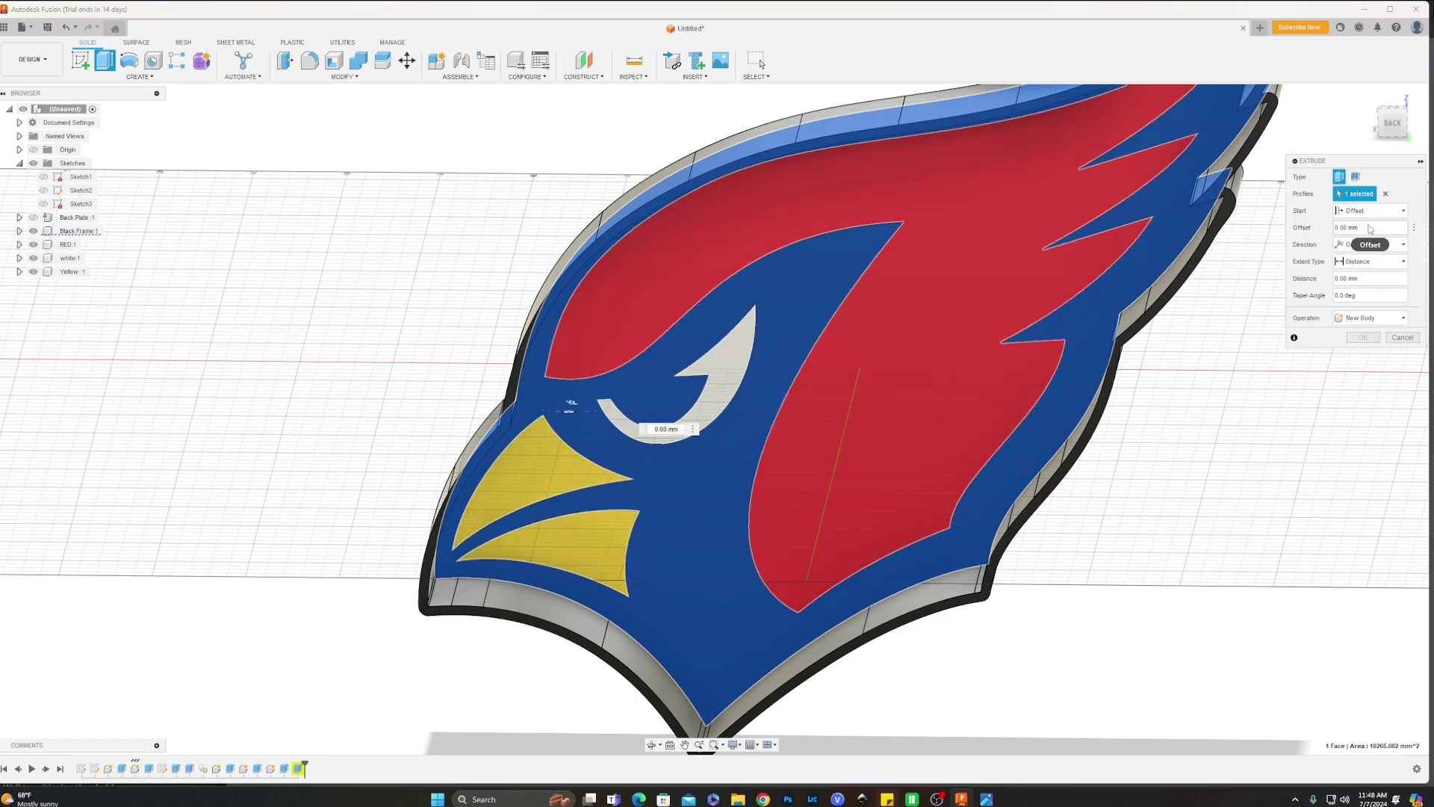
pyautogui.write('70')
pyautogui.press('Tab')
pyautogui.click(1360, 279)
pyautogui.write('1')
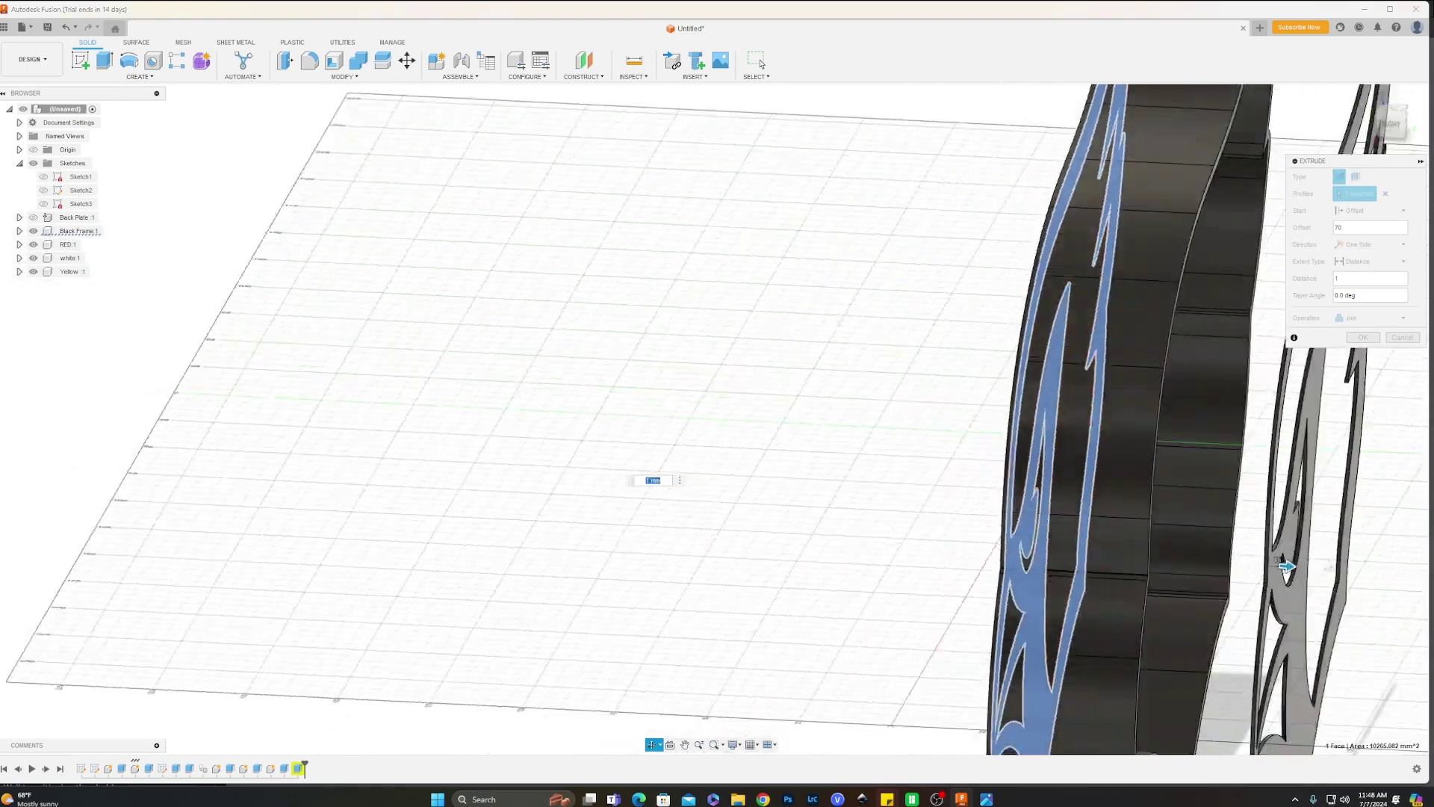
pyautogui.keyDown('shift'); pyautogui.moveTo(1277, 560); pyautogui.dragTo(1273, 377, button='middle'); pyautogui.keyUp('shift')
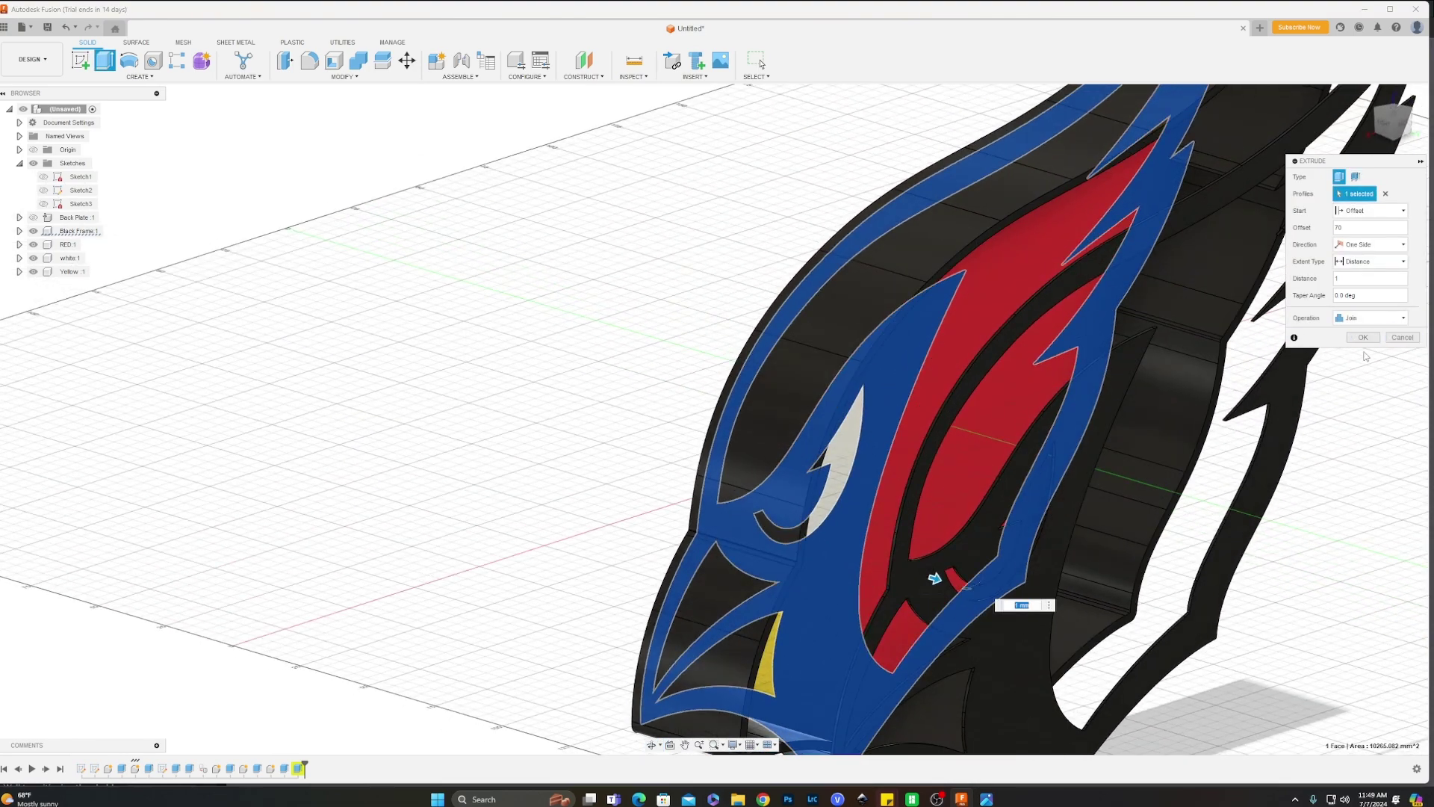
pyautogui.click(1401, 337)
pyautogui.keyDown('shift'); pyautogui.moveTo(1171, 358); pyautogui.dragTo(970, 404, button='middle'); pyautogui.keyUp('shift')
pyautogui.scroll(-1, 970, 404)
pyautogui.click(614, 278)
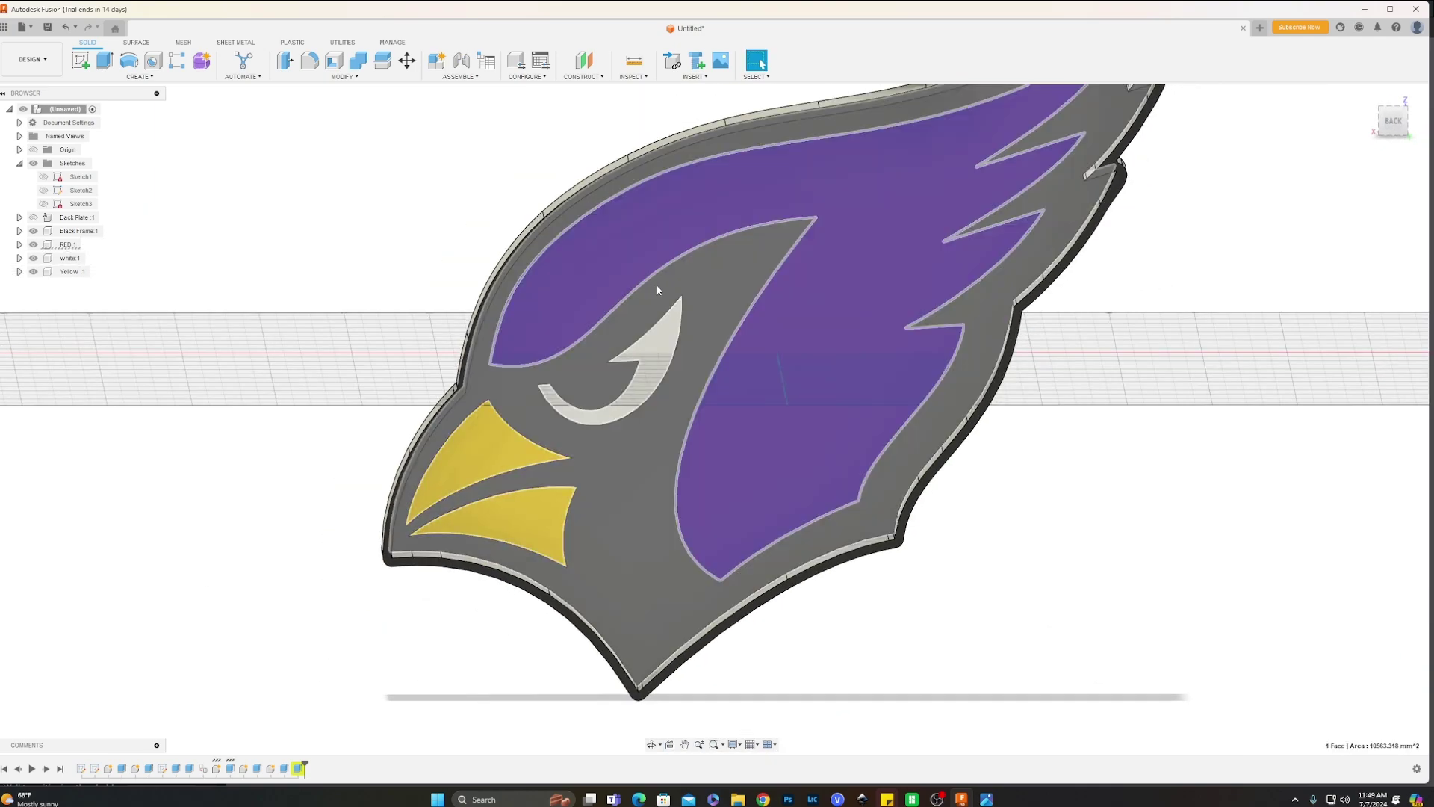
pyautogui.keyDown('ctrl'); pyautogui.click(700, 304); pyautogui.keyUp('ctrl')
pyautogui.keyDown('ctrl'); pyautogui.click(661, 360); pyautogui.keyUp('ctrl')
pyautogui.keyDown('ctrl'); pyautogui.click(506, 465); pyautogui.keyUp('ctrl')
pyautogui.keyDown('ctrl'); pyautogui.click(542, 502); pyautogui.keyUp('ctrl')
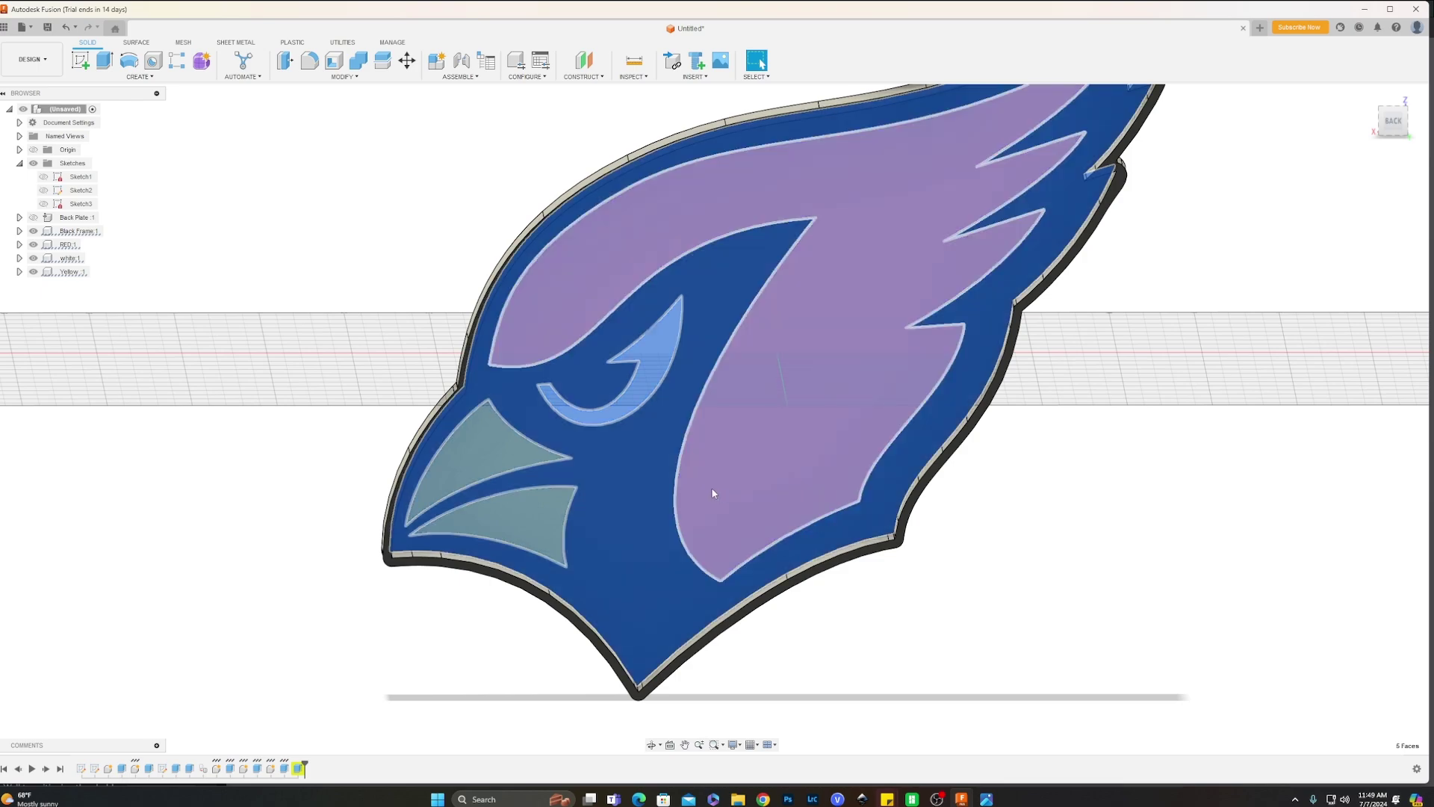
pyautogui.click(711, 487)
pyautogui.press('e')
pyautogui.keyDown('shift'); pyautogui.moveTo(1062, 489); pyautogui.dragTo(1304, 381, button='middle'); pyautogui.keyUp('shift')
pyautogui.click(1370, 300)
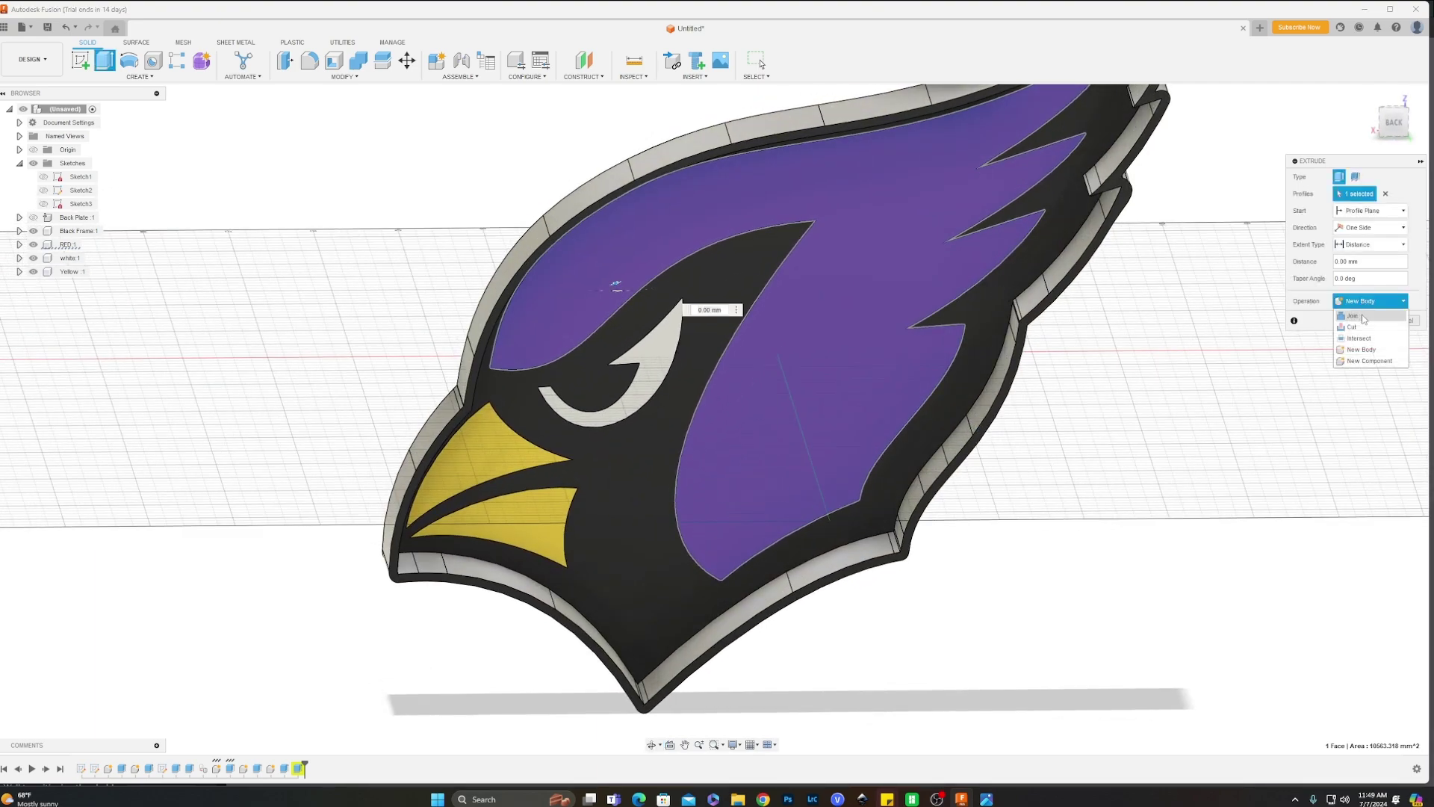
pyautogui.click(1367, 362)
pyautogui.moveTo(660, 353); pyautogui.dragTo(658, 353)
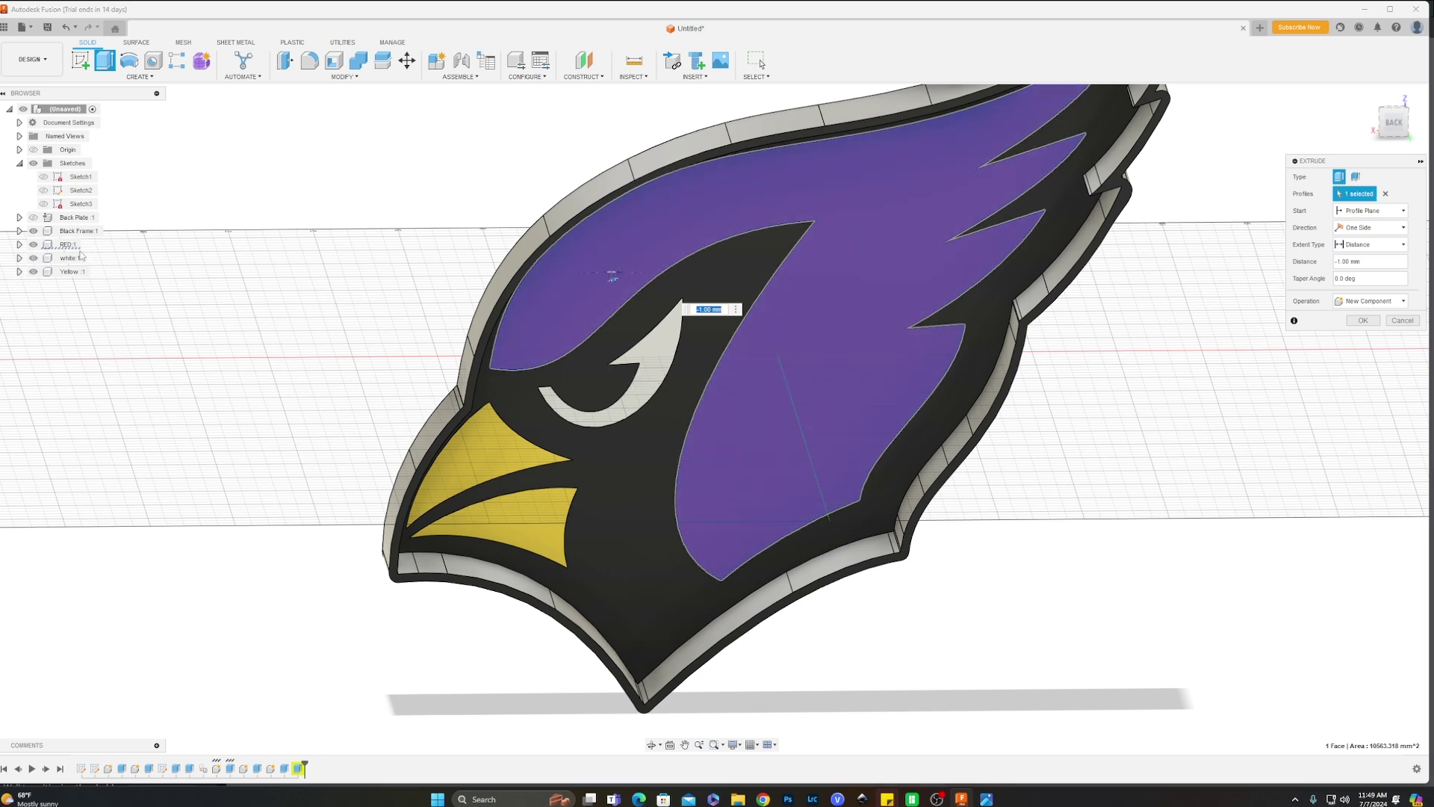
pyautogui.click(43, 190)
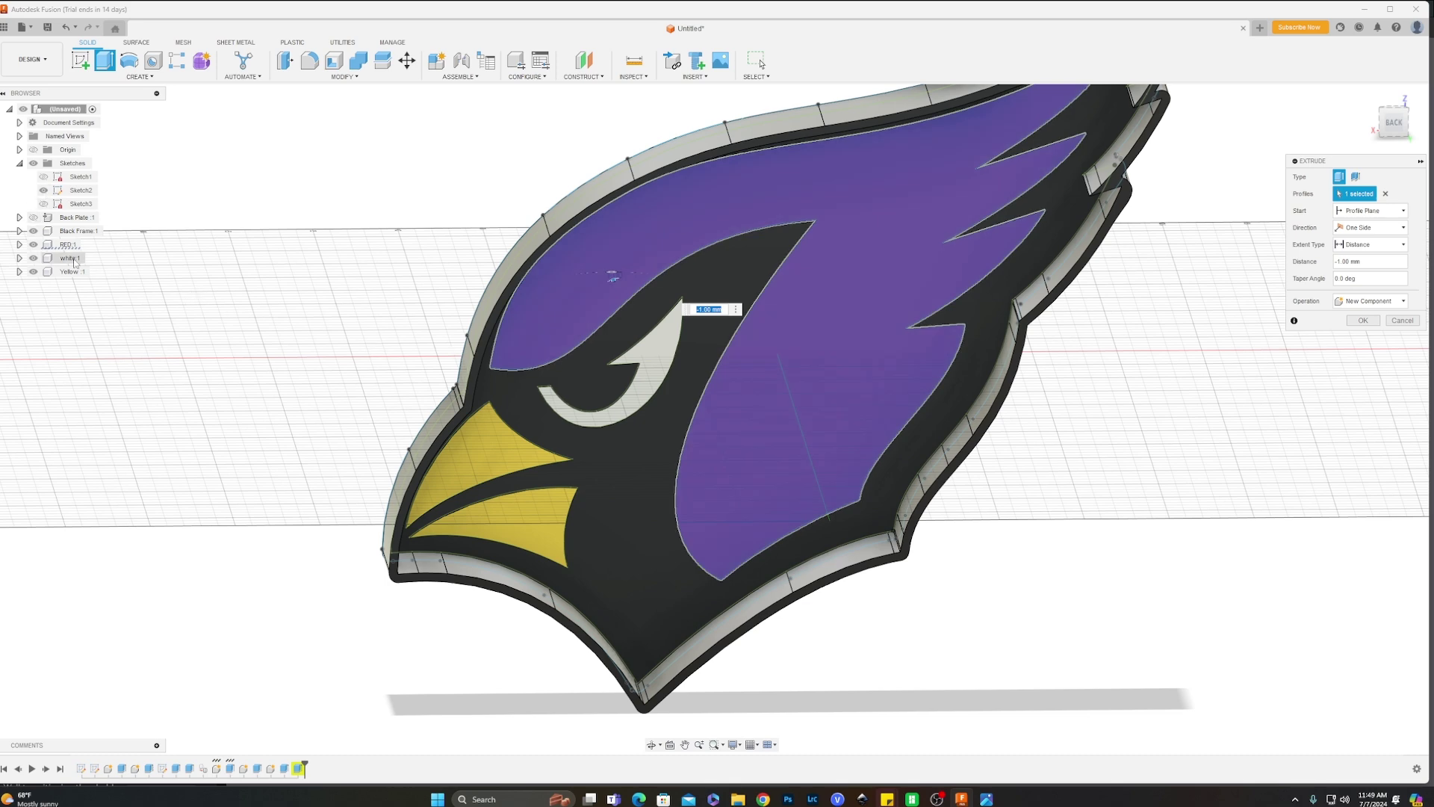
pyautogui.press('Return')
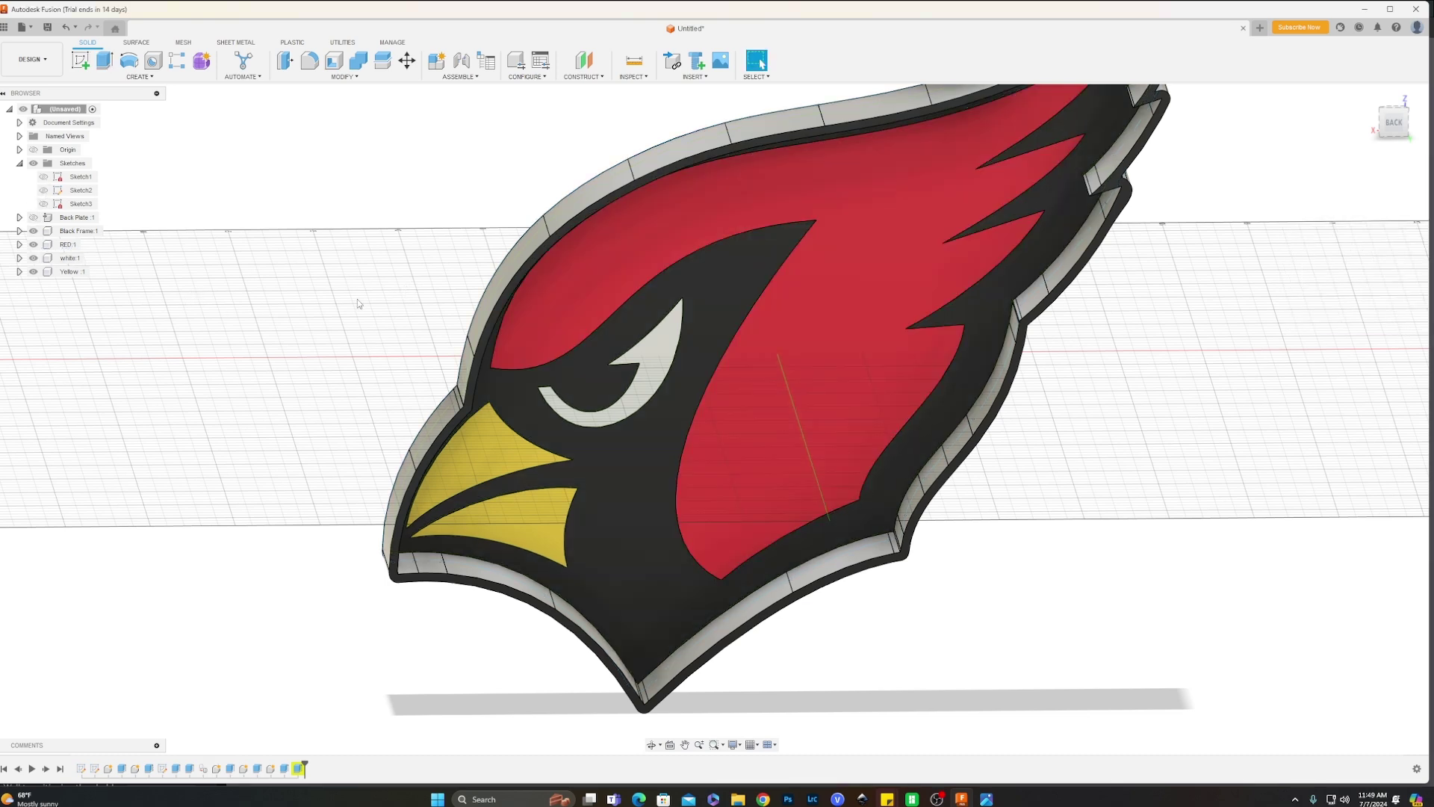
# Hide the Yellow, white, RED and Black Frame components and show Sketch2.
pyautogui.click(32, 271)
pyautogui.click(33, 257)
pyautogui.click(33, 244)
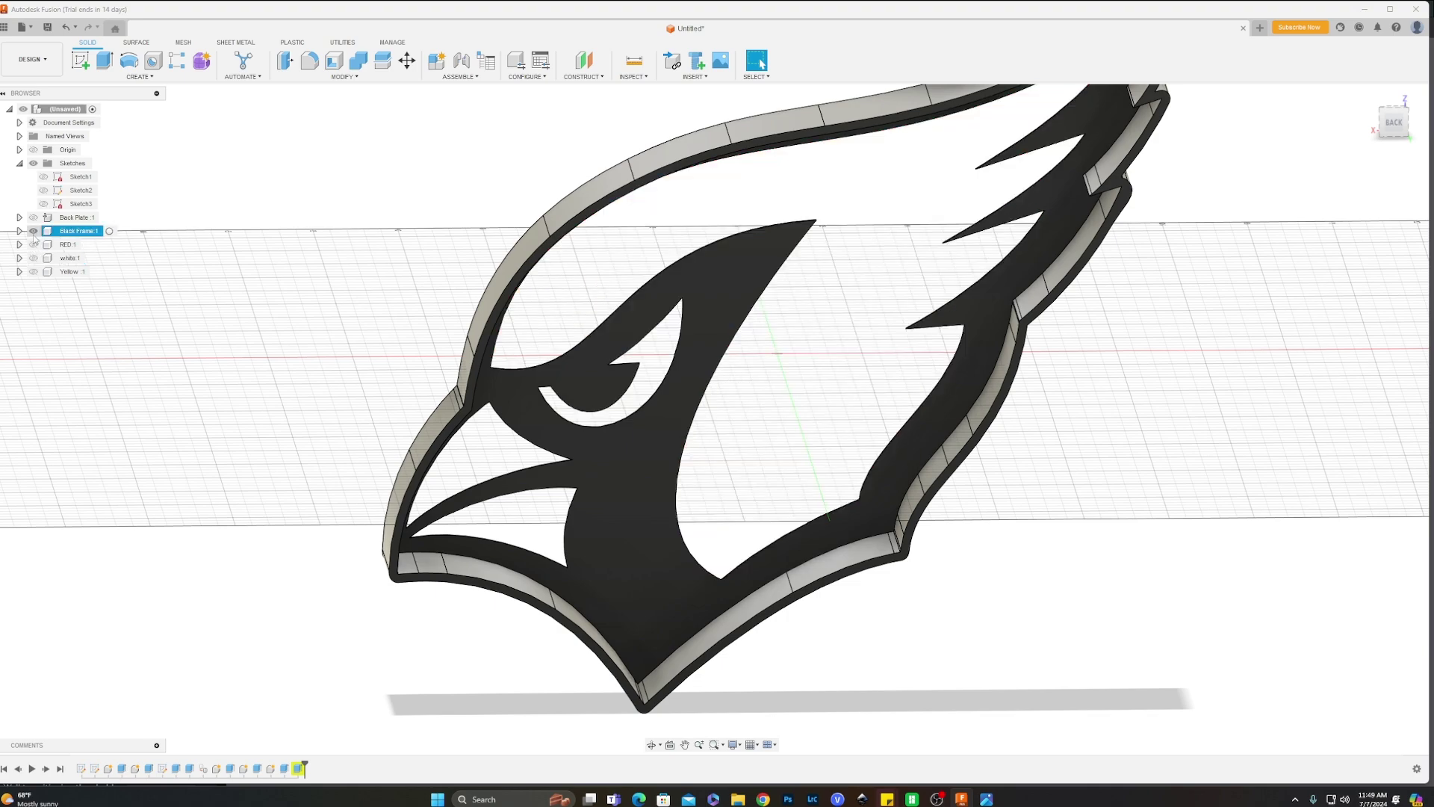
pyautogui.click(32, 231)
pyautogui.click(43, 189)
pyautogui.scroll(5, 512, 302)
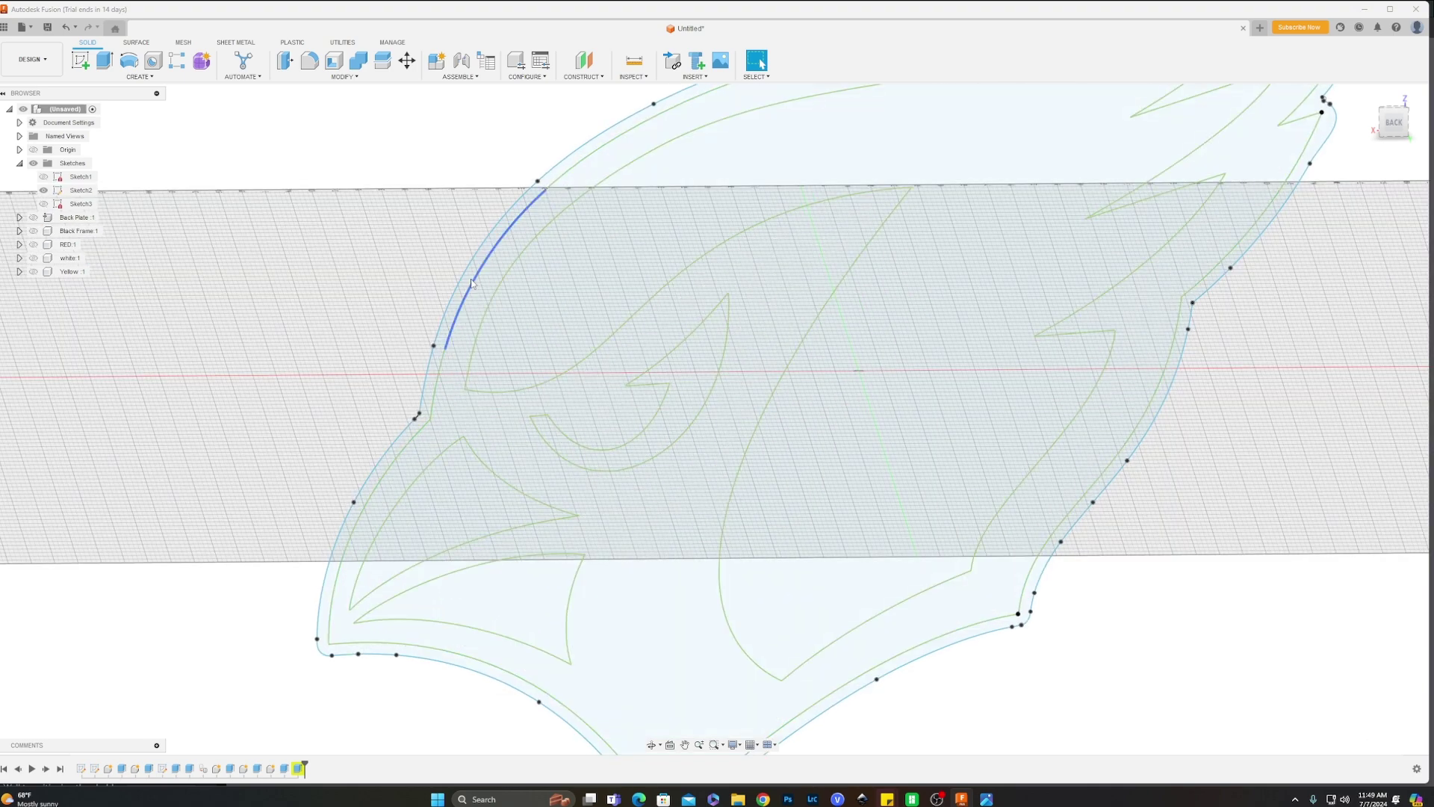
# Extrude the frame, red, eye and both beak profiles of Sketch2 together by 1 mm from a 70 mm start offset as a new component.
pyautogui.click(470, 284)
pyautogui.scroll(-2, 553, 302)
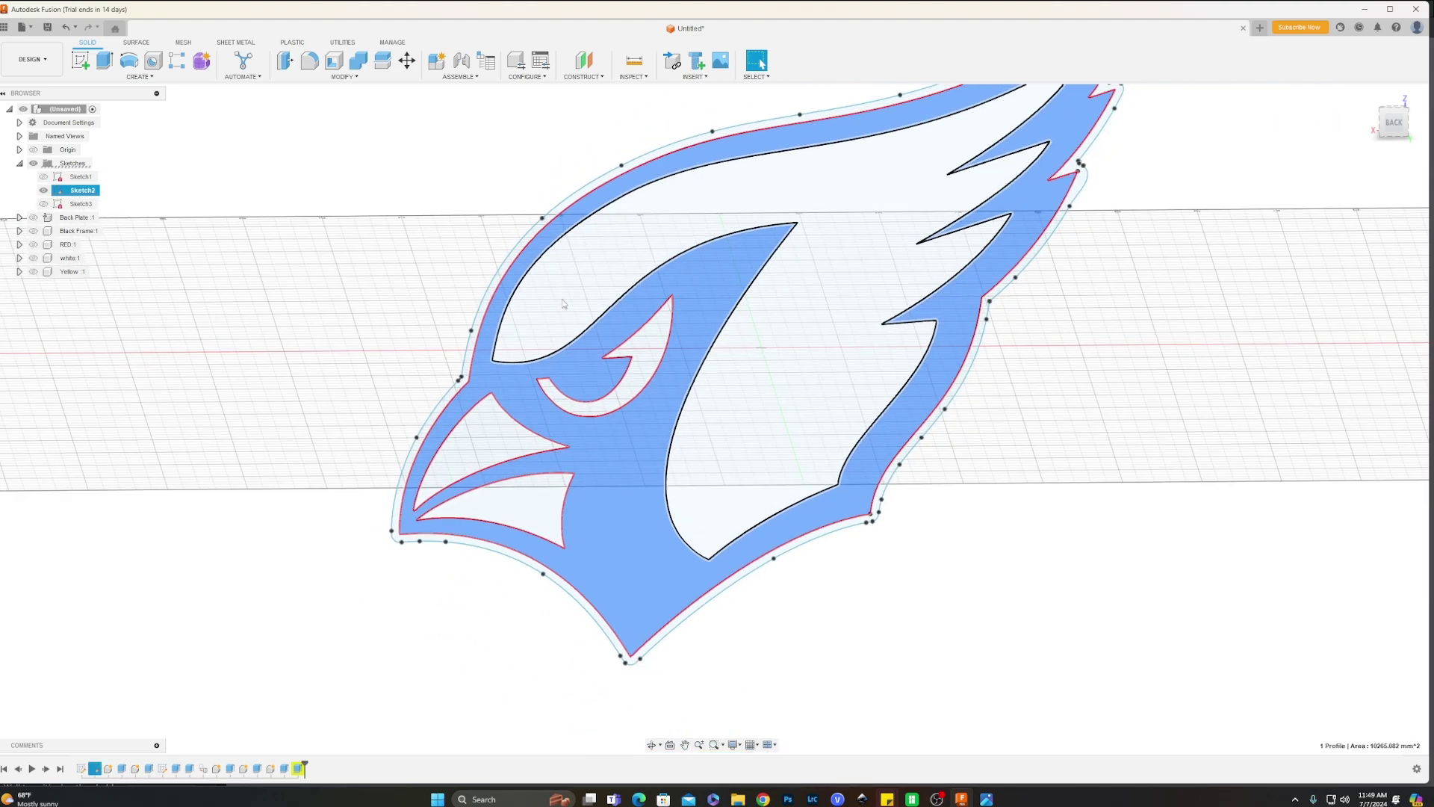
pyautogui.press('e')
pyautogui.click(591, 302)
pyautogui.click(561, 394)
pyautogui.click(508, 440)
pyautogui.click(523, 515)
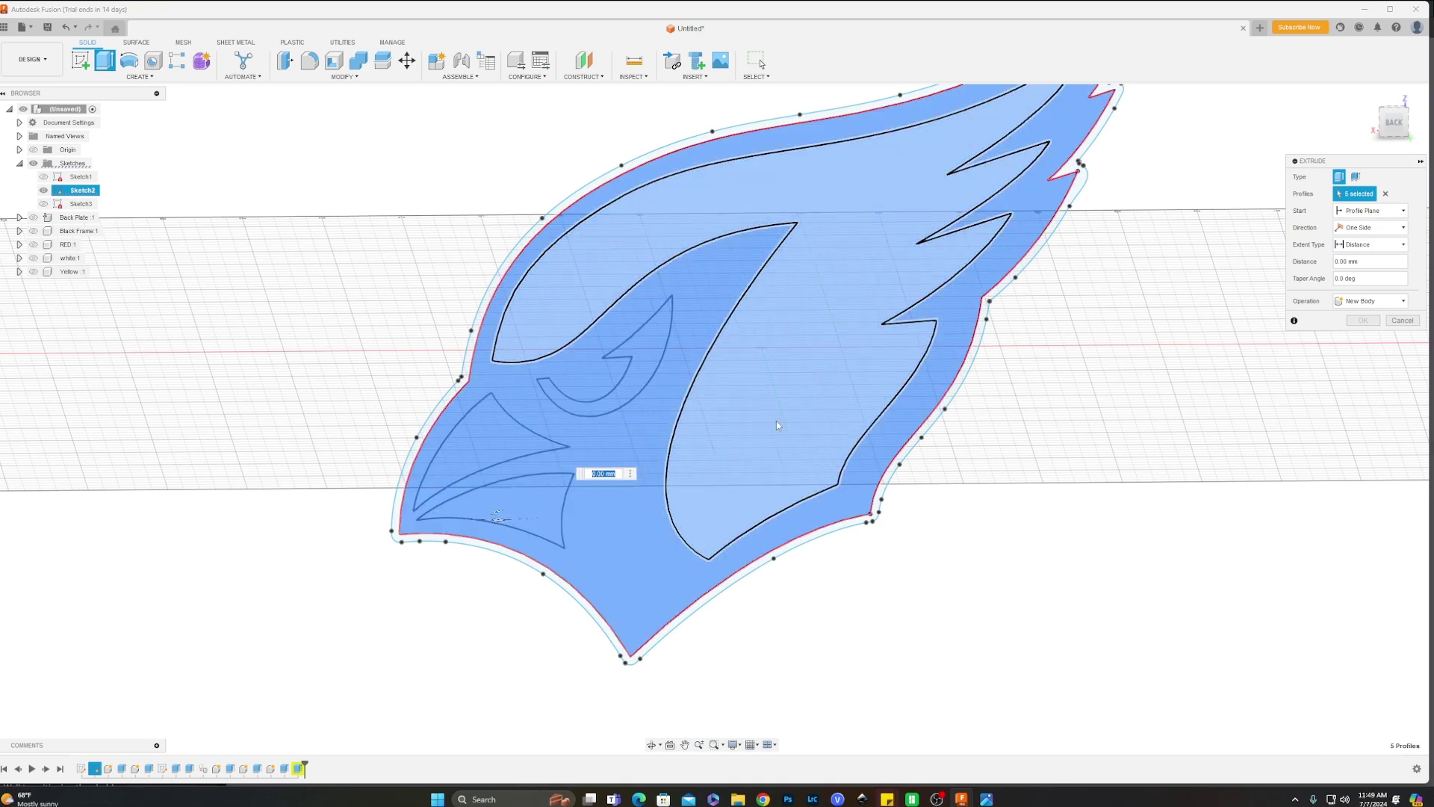
pyautogui.click(1372, 211)
pyautogui.click(1367, 228)
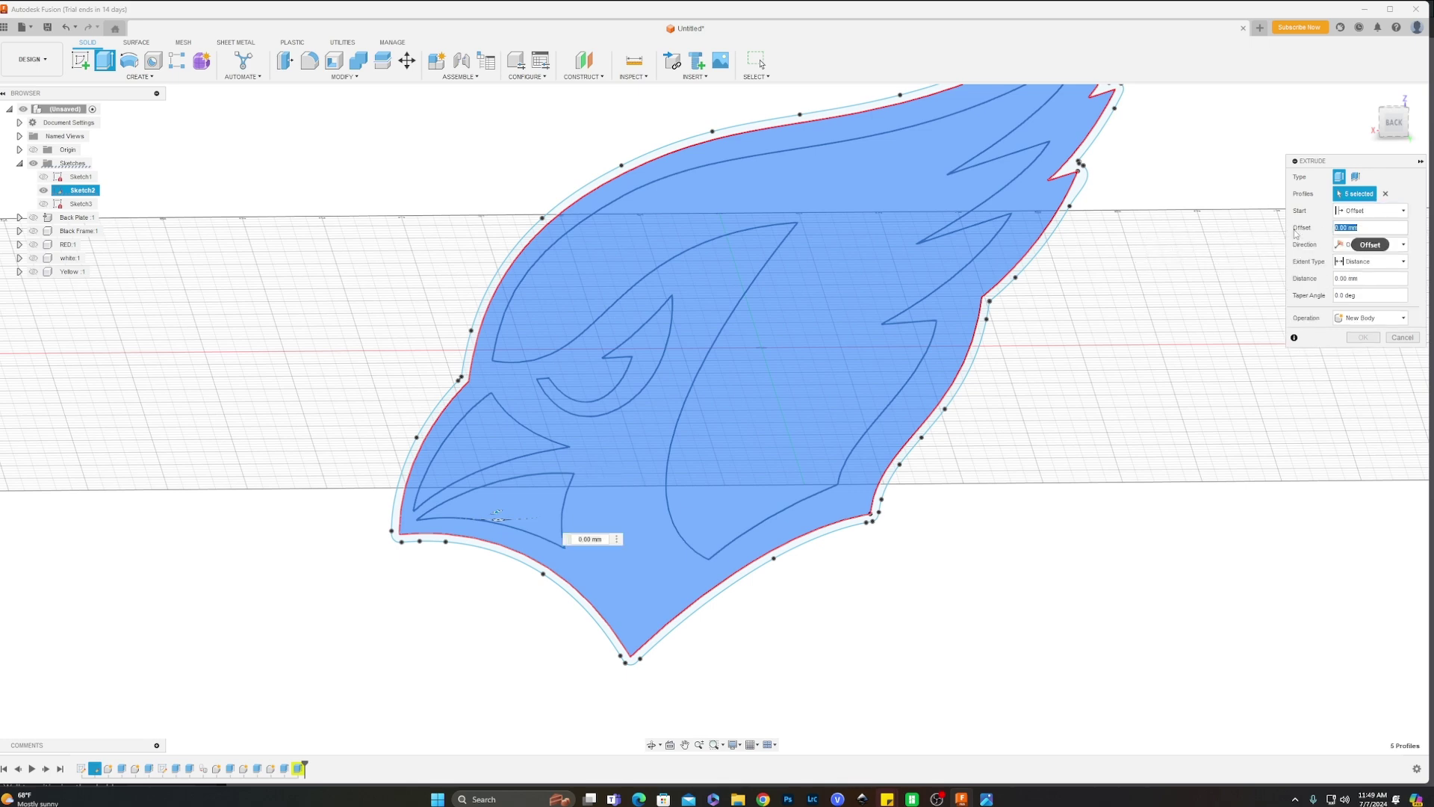
pyautogui.write('70')
pyautogui.press('Tab')
pyautogui.click(1400, 318)
pyautogui.click(1372, 379)
pyautogui.moveTo(820, 363)
pyautogui.keyDown('shift'); pyautogui.mouseDown(button='middle')
pyautogui.moveTo(904, 396)
pyautogui.moveTo(975, 378)
pyautogui.mouseUp(button='middle'); pyautogui.keyUp('shift')
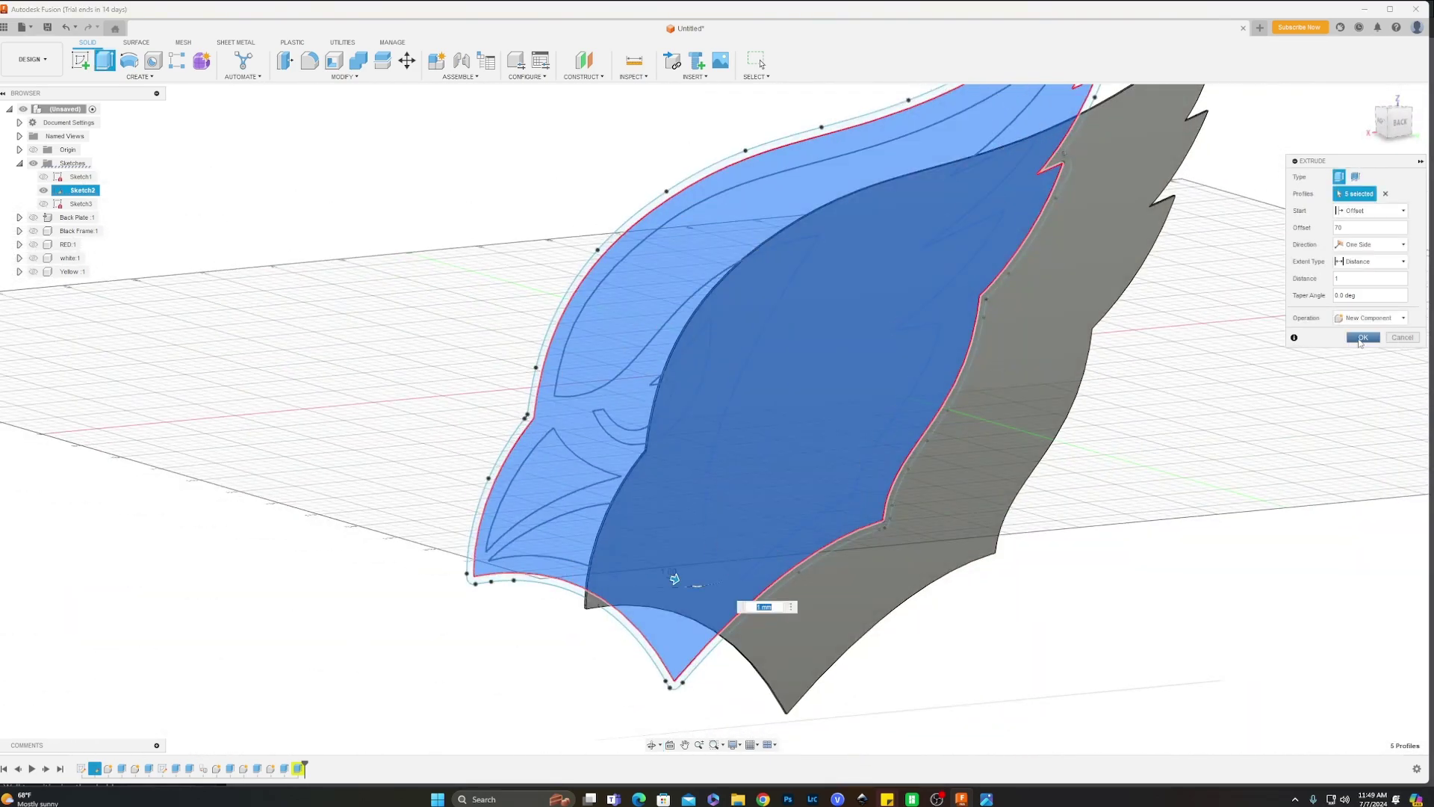
pyautogui.click(1361, 337)
# Rename the newly extruded component as diffuser.
pyautogui.click(80, 285)
pyautogui.doubleClick(80, 285)
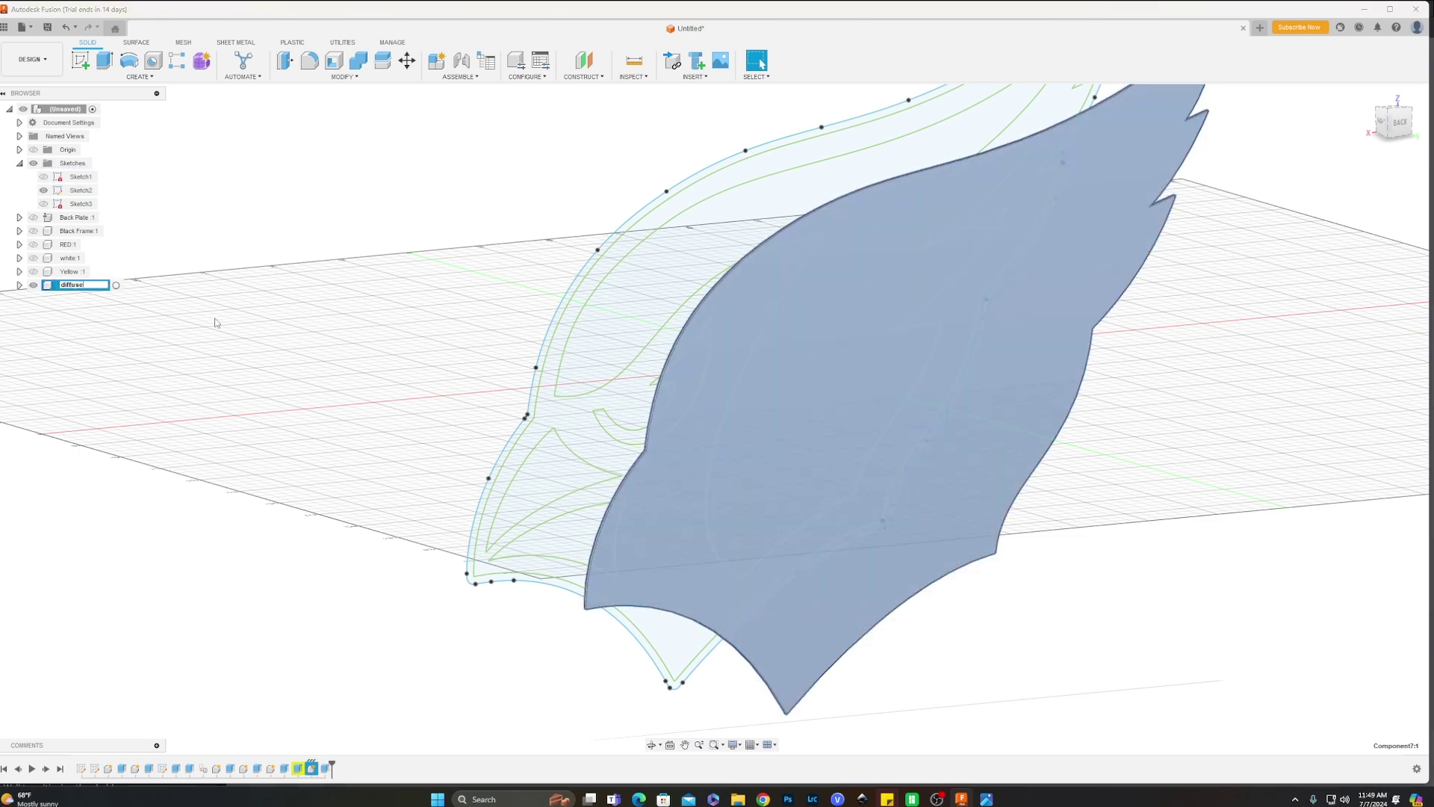
pyautogui.scroll(-2, 468, 256)
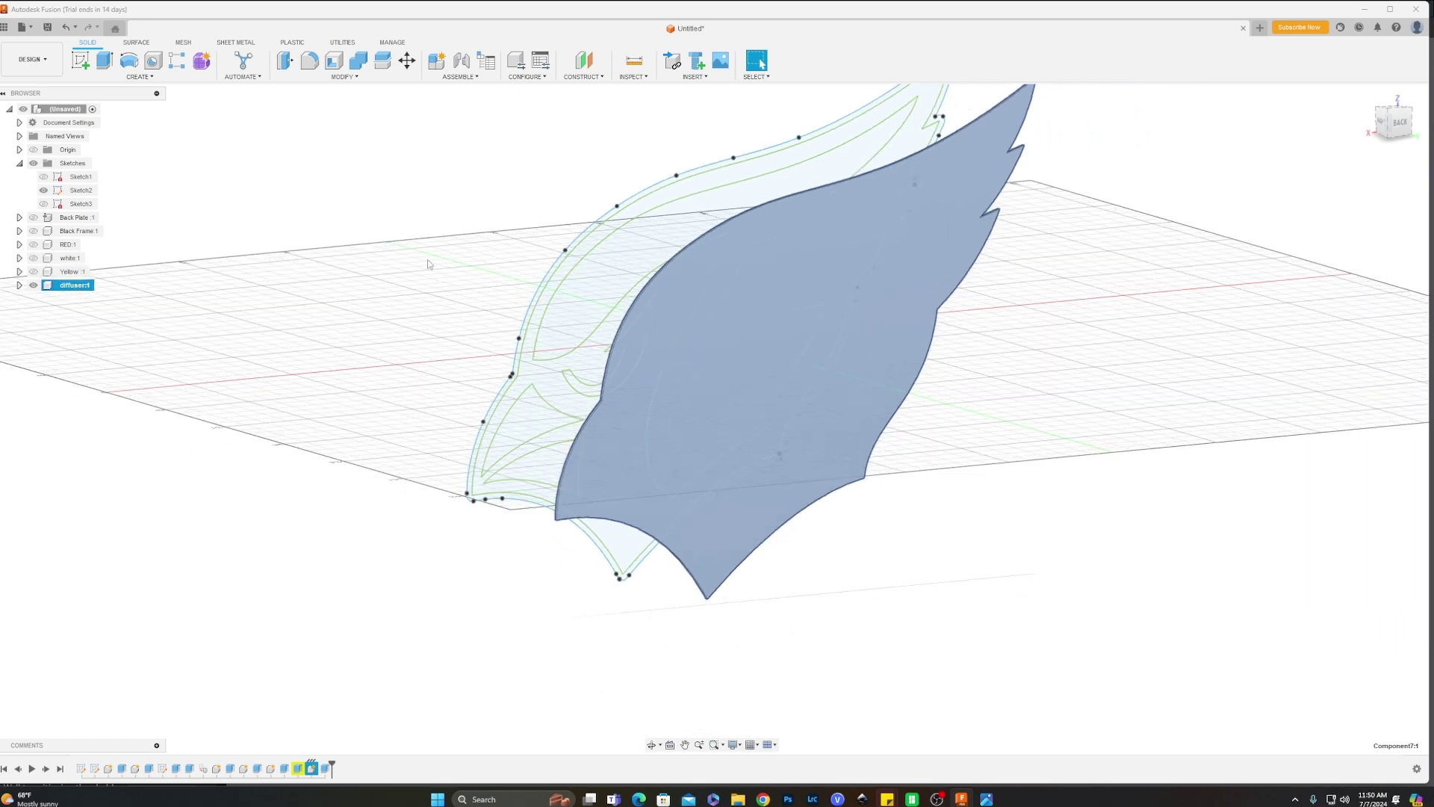
pyautogui.click(150, 481)
# Save the diffuser component as a binary STL mesh named diffuser in the card folder on the computer.
pyautogui.rightClick(68, 285)
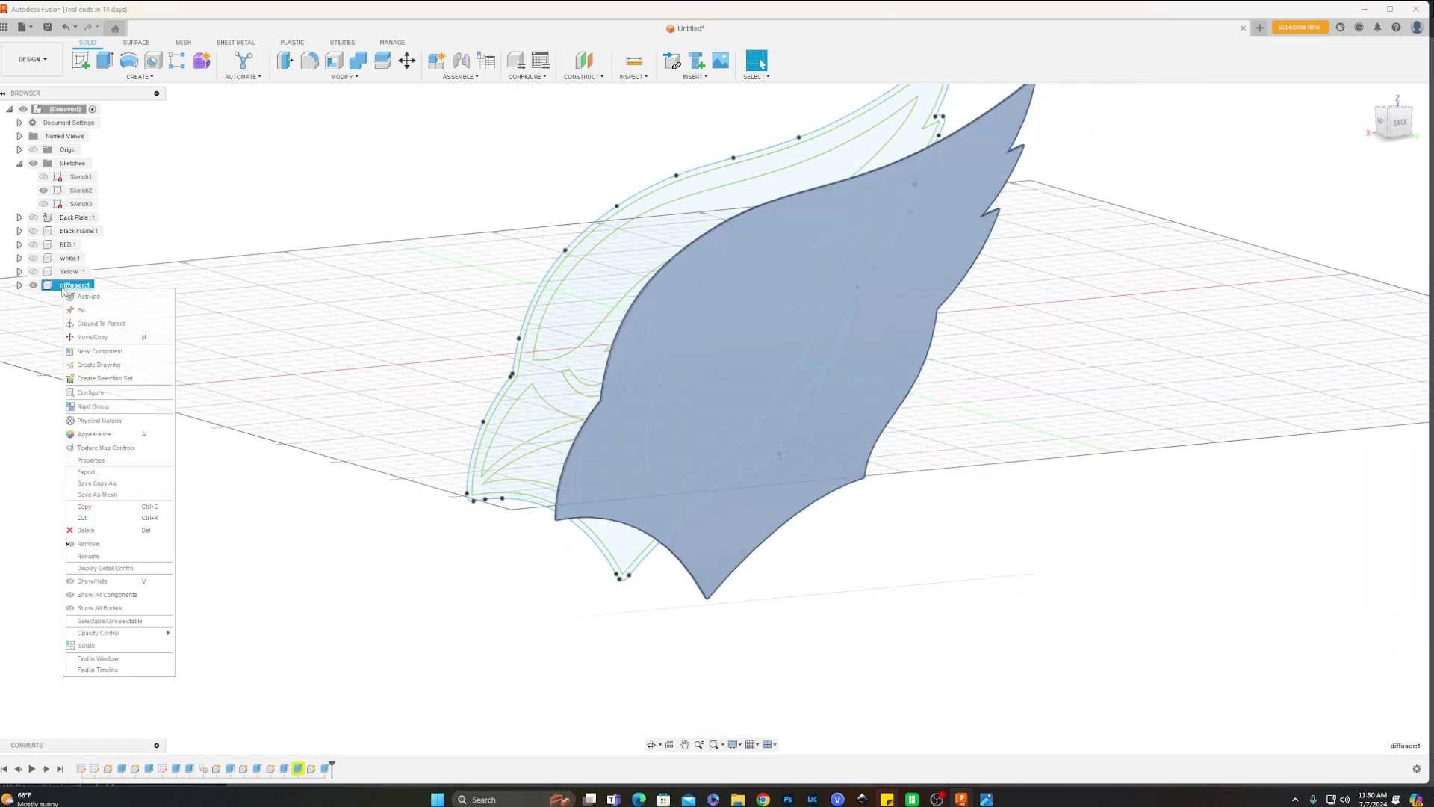
pyautogui.click(98, 490)
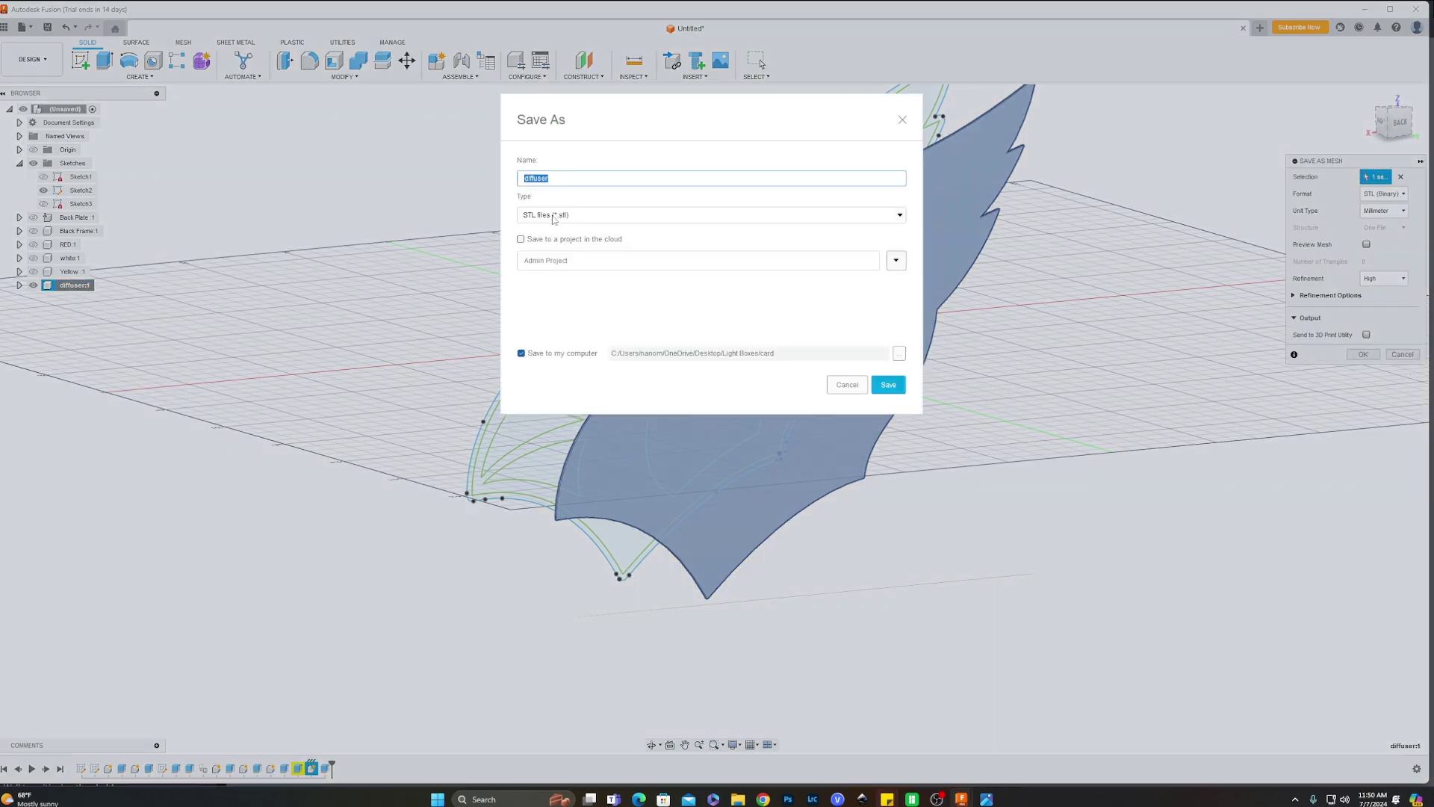
pyautogui.click(888, 384)
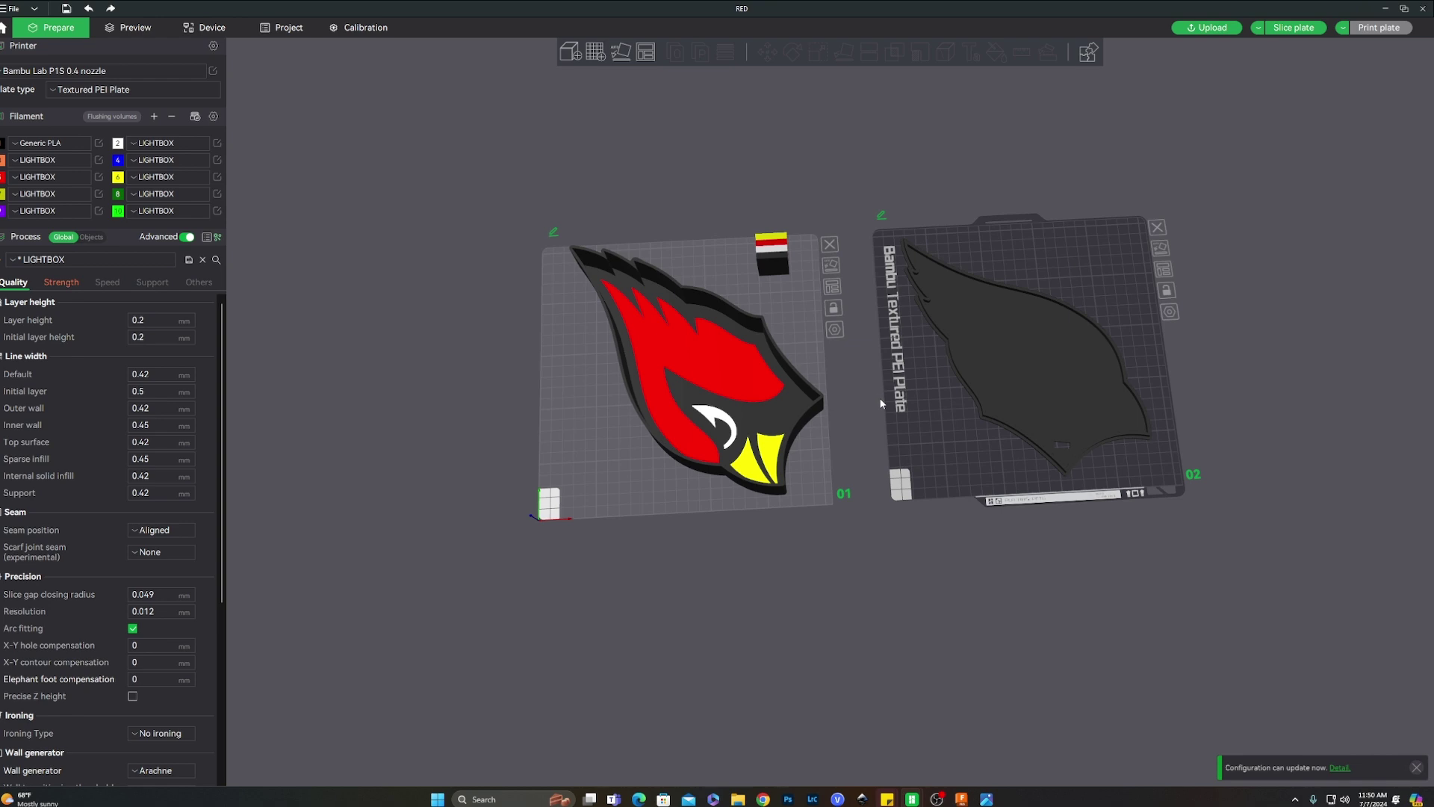
# Switch to Bambu Studio, add a third build plate and import diffuser.stl onto it.
pyautogui.moveTo(929, 424); pyautogui.dragTo(778, 422, button='middle')
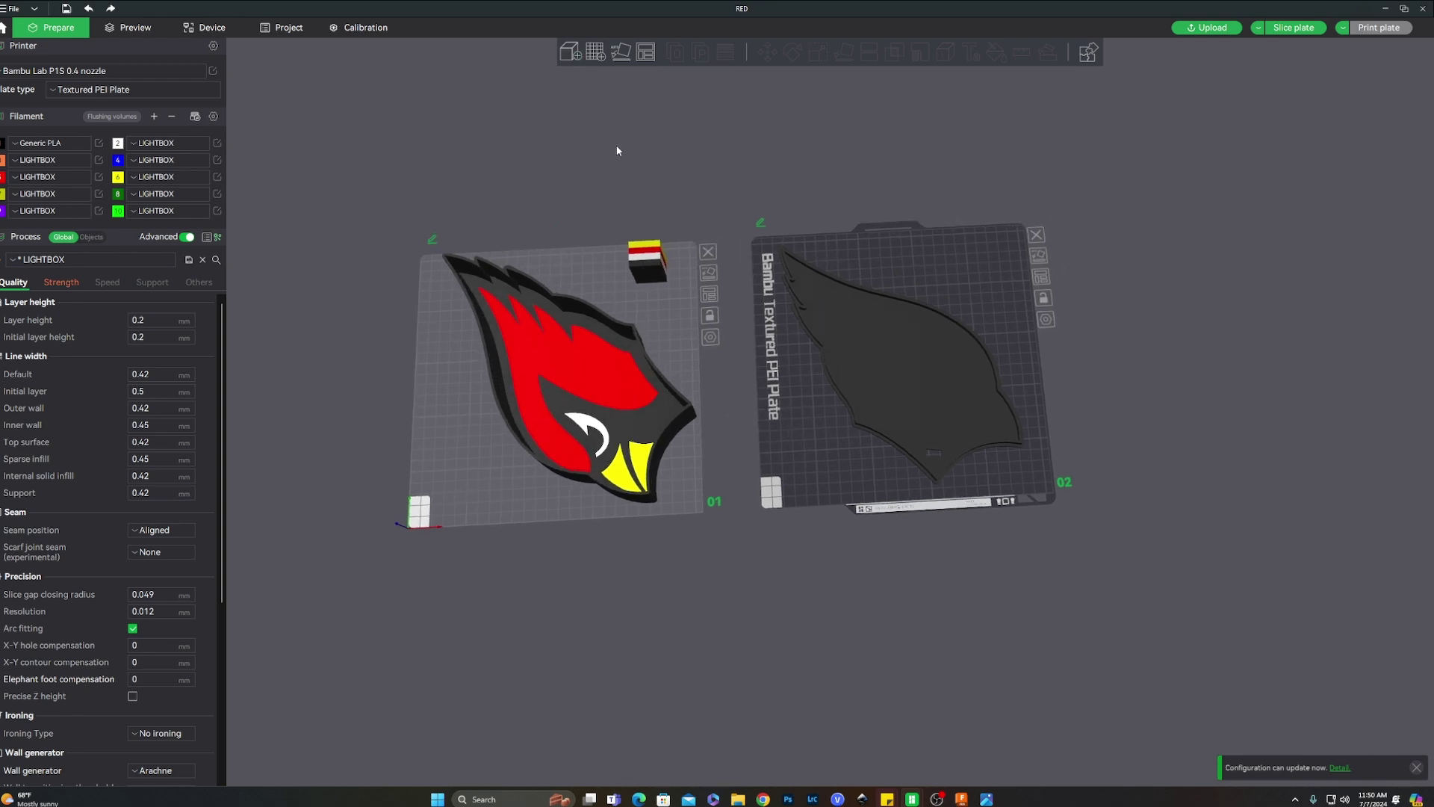
pyautogui.click(595, 52)
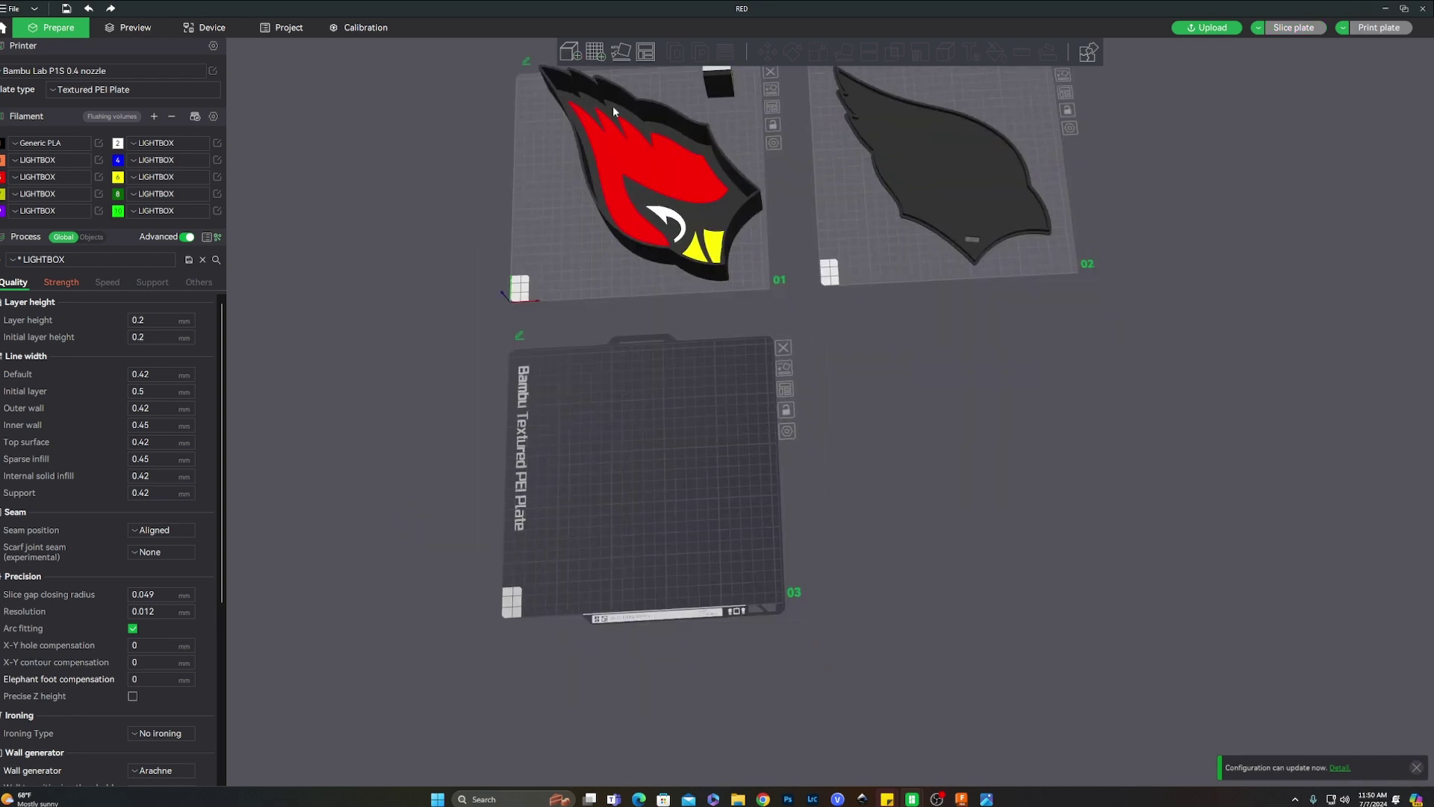
pyautogui.click(570, 52)
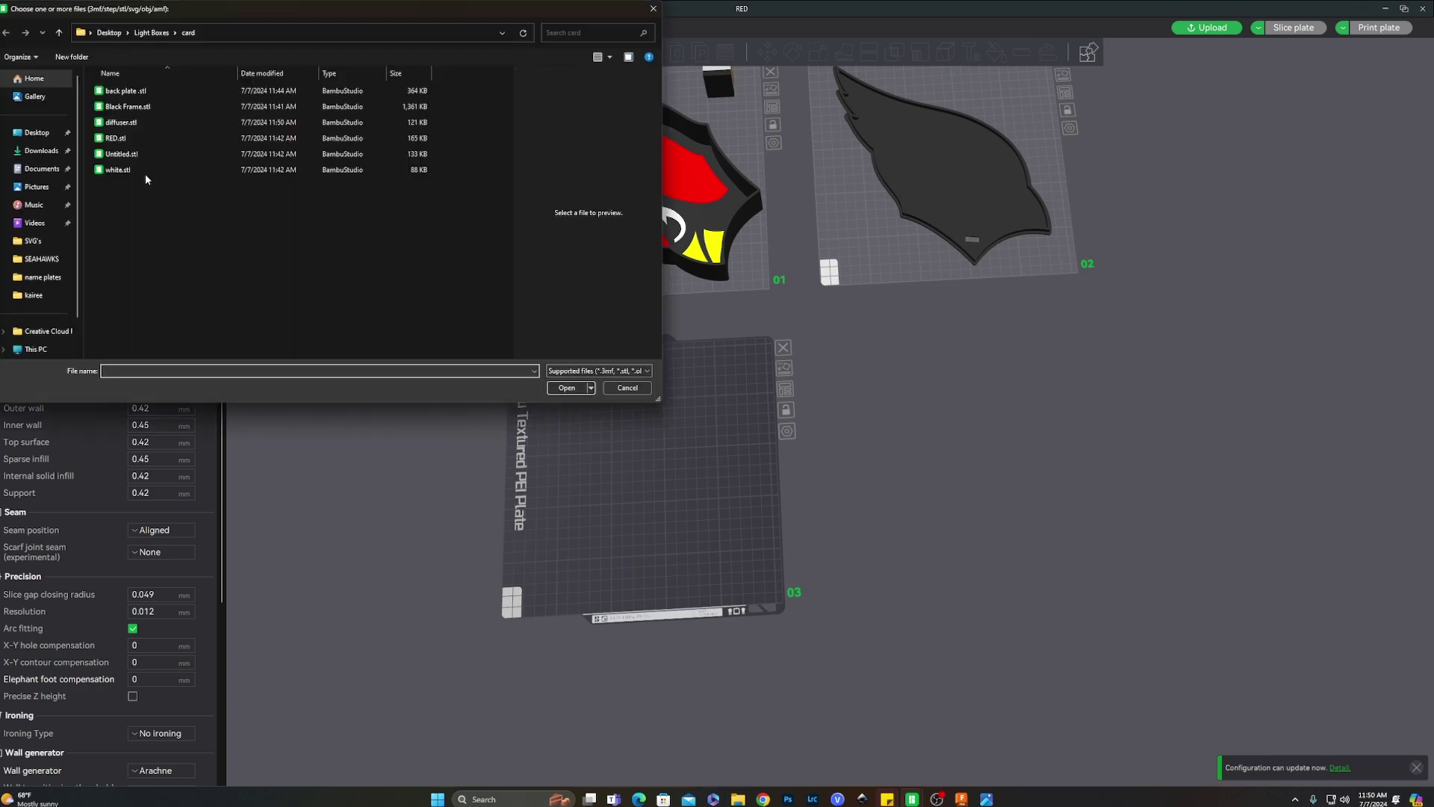
pyautogui.doubleClick(121, 124)
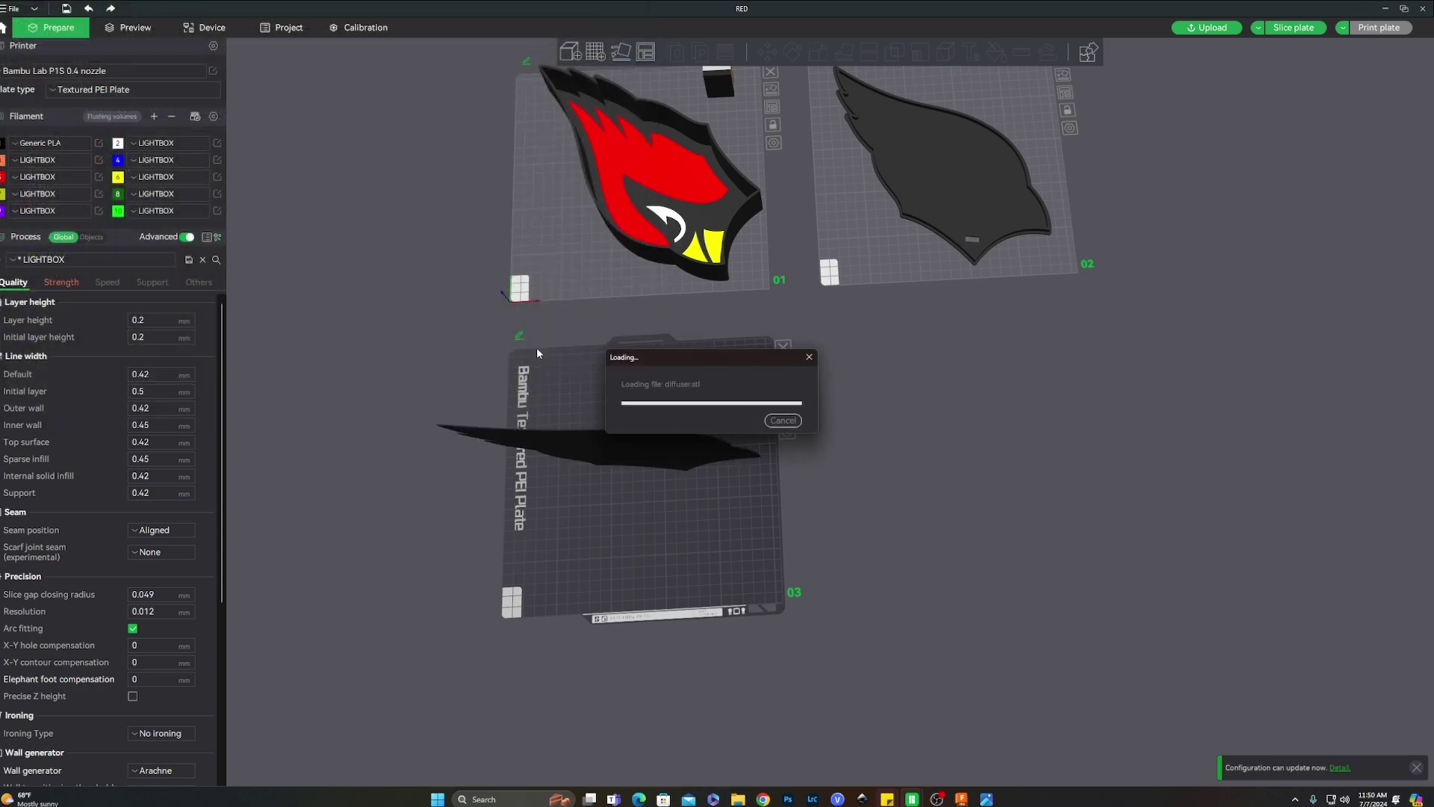
# Lay the diffuser flat on plate 03 by placing its large flat face on the bed.
pyautogui.click(844, 53)
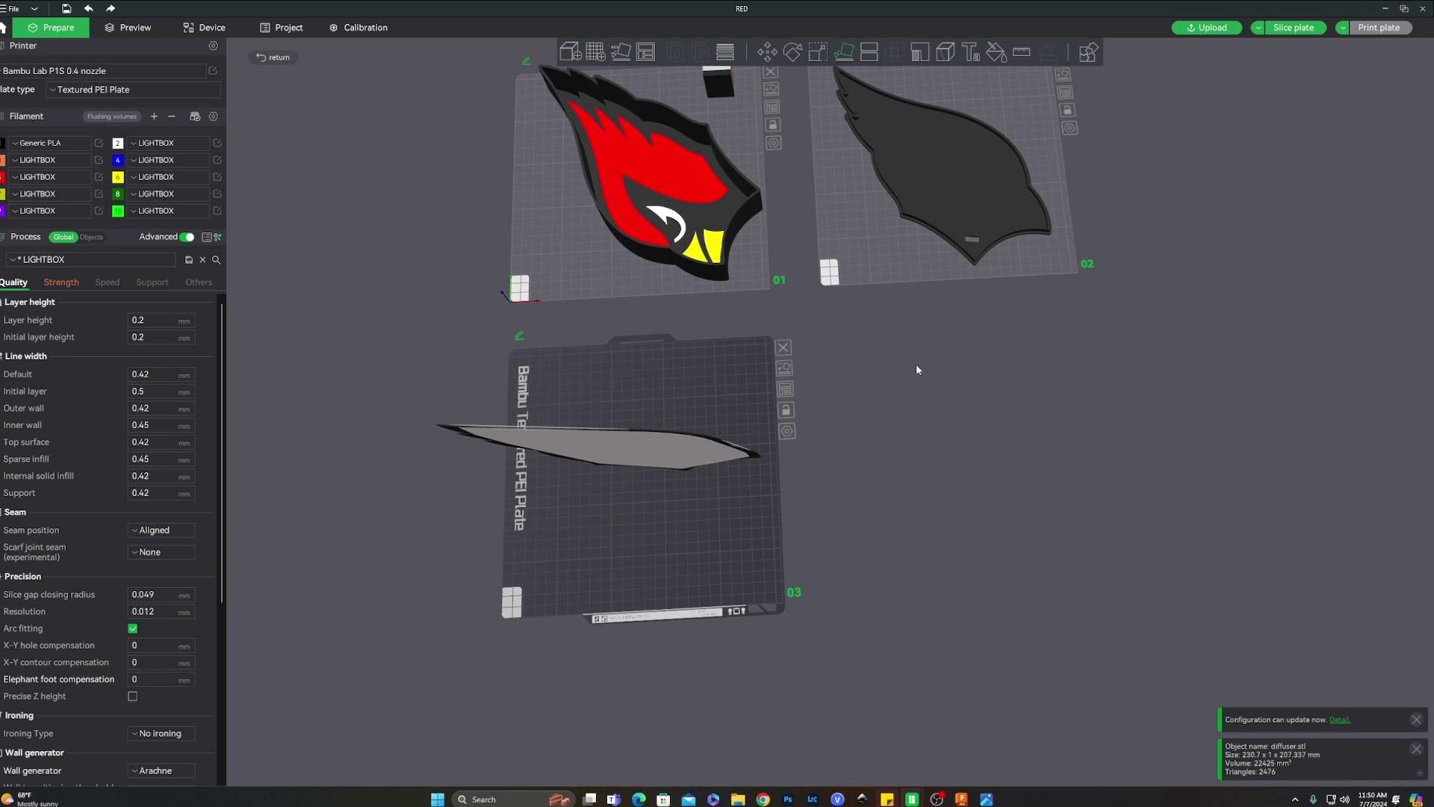
pyautogui.moveTo(892, 324); pyautogui.dragTo(897, 310, button='right')
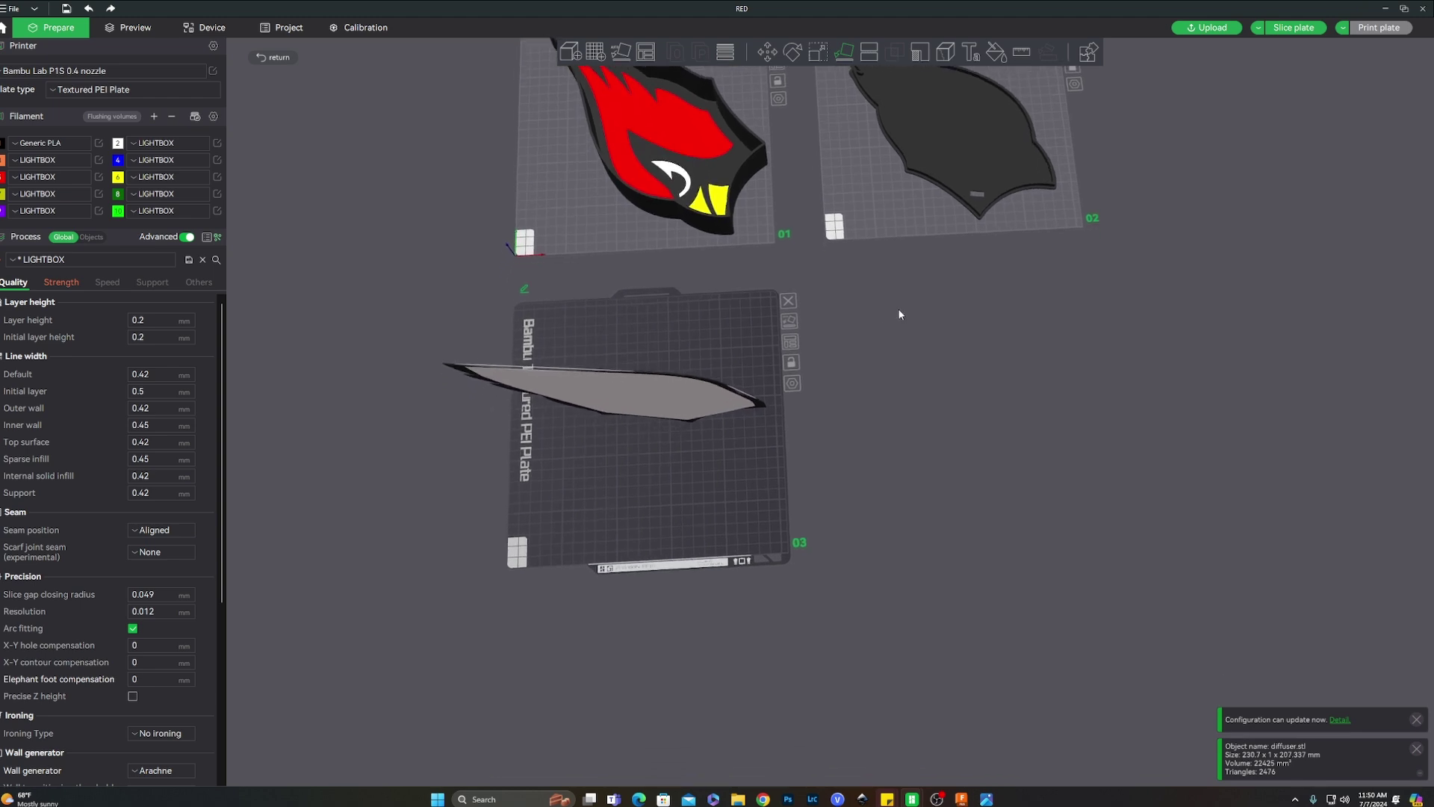
pyautogui.moveTo(901, 385); pyautogui.dragTo(902, 354)
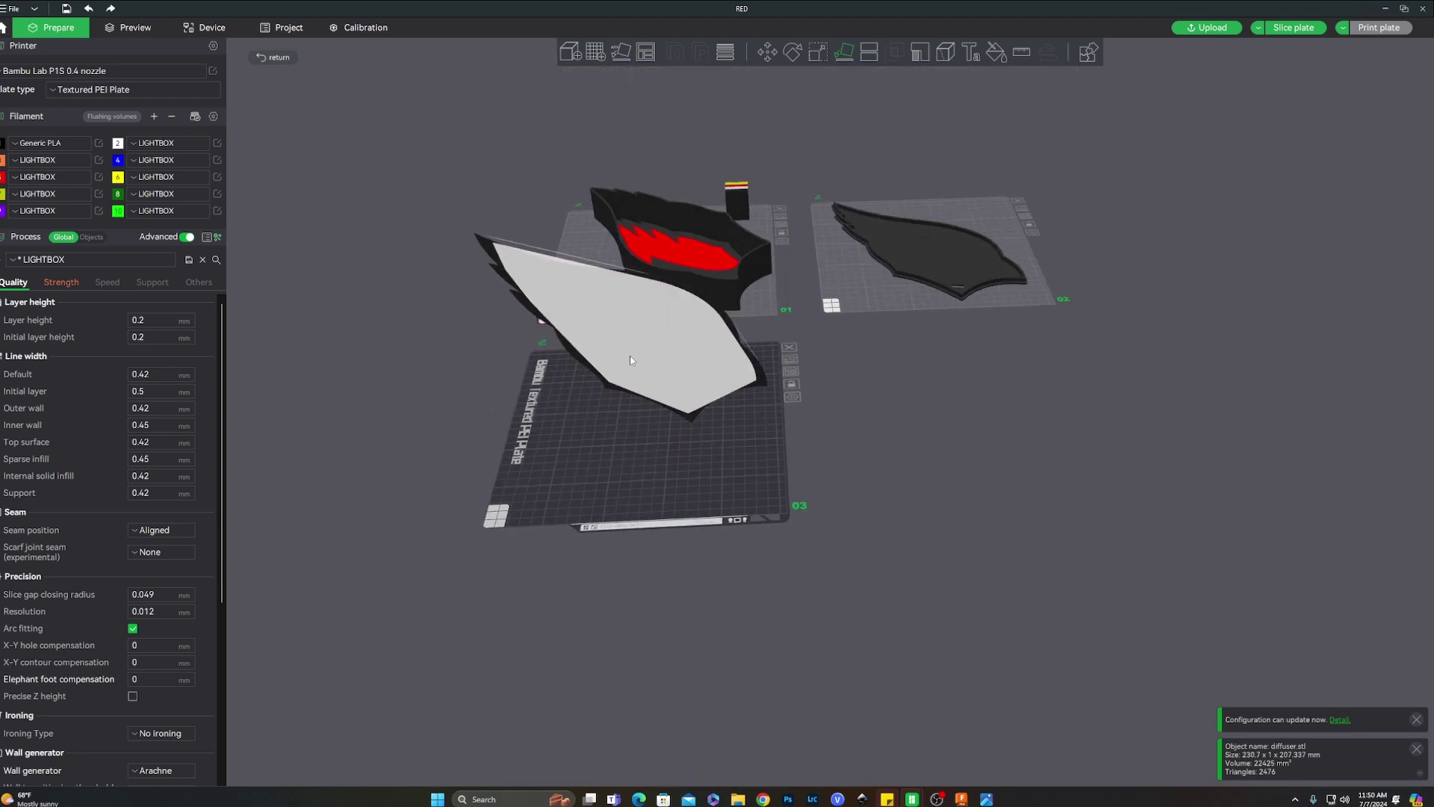
pyautogui.click(688, 339)
pyautogui.moveTo(863, 396); pyautogui.dragTo(845, 411)
pyautogui.scroll(2, 845, 411)
pyautogui.scroll(1, 847, 413)
pyautogui.moveTo(846, 413); pyautogui.dragTo(905, 412, button='right')
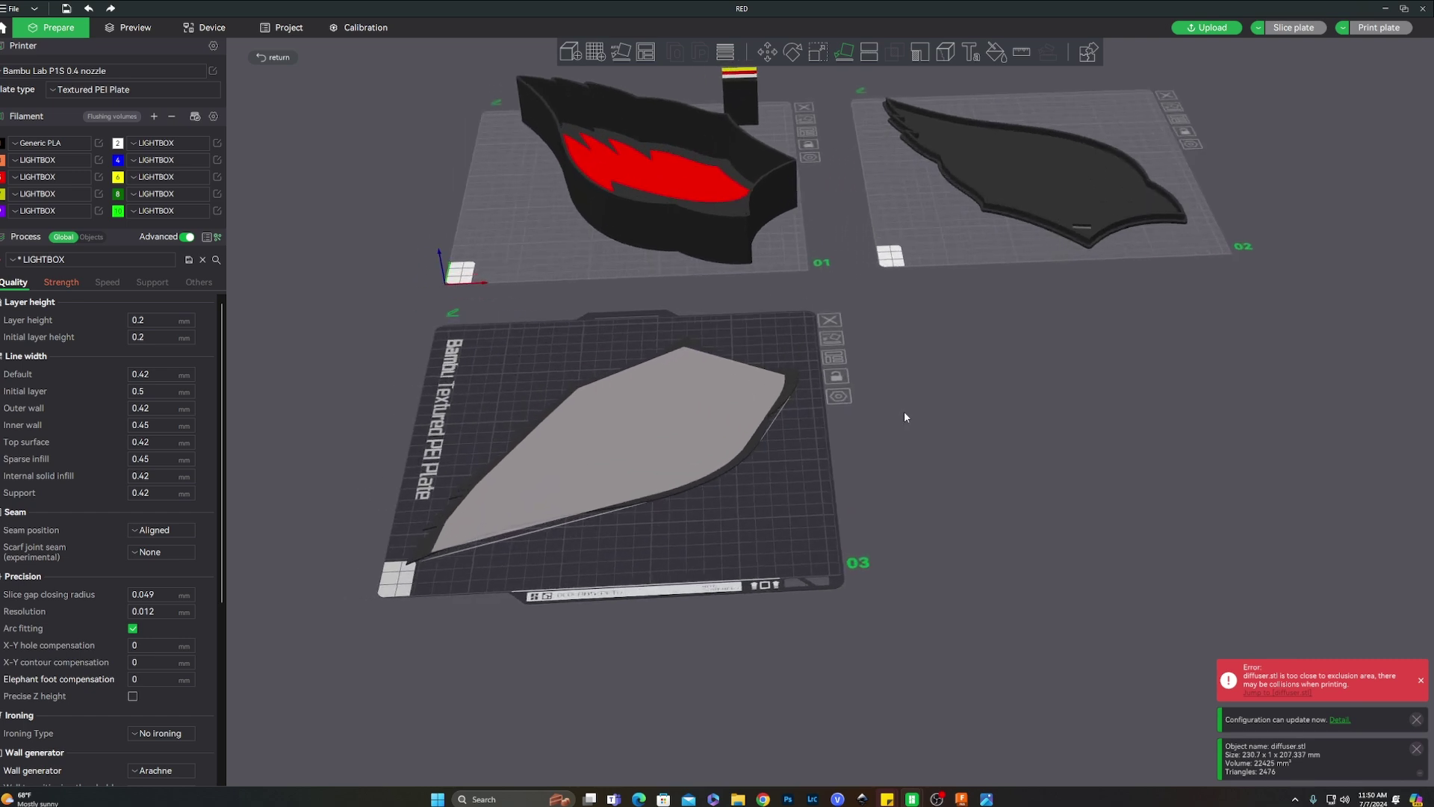
# Rotate the diffuser flat on plate 03 to a Z rotation of about 97°, clear of the excluded corner.
pyautogui.click(792, 52)
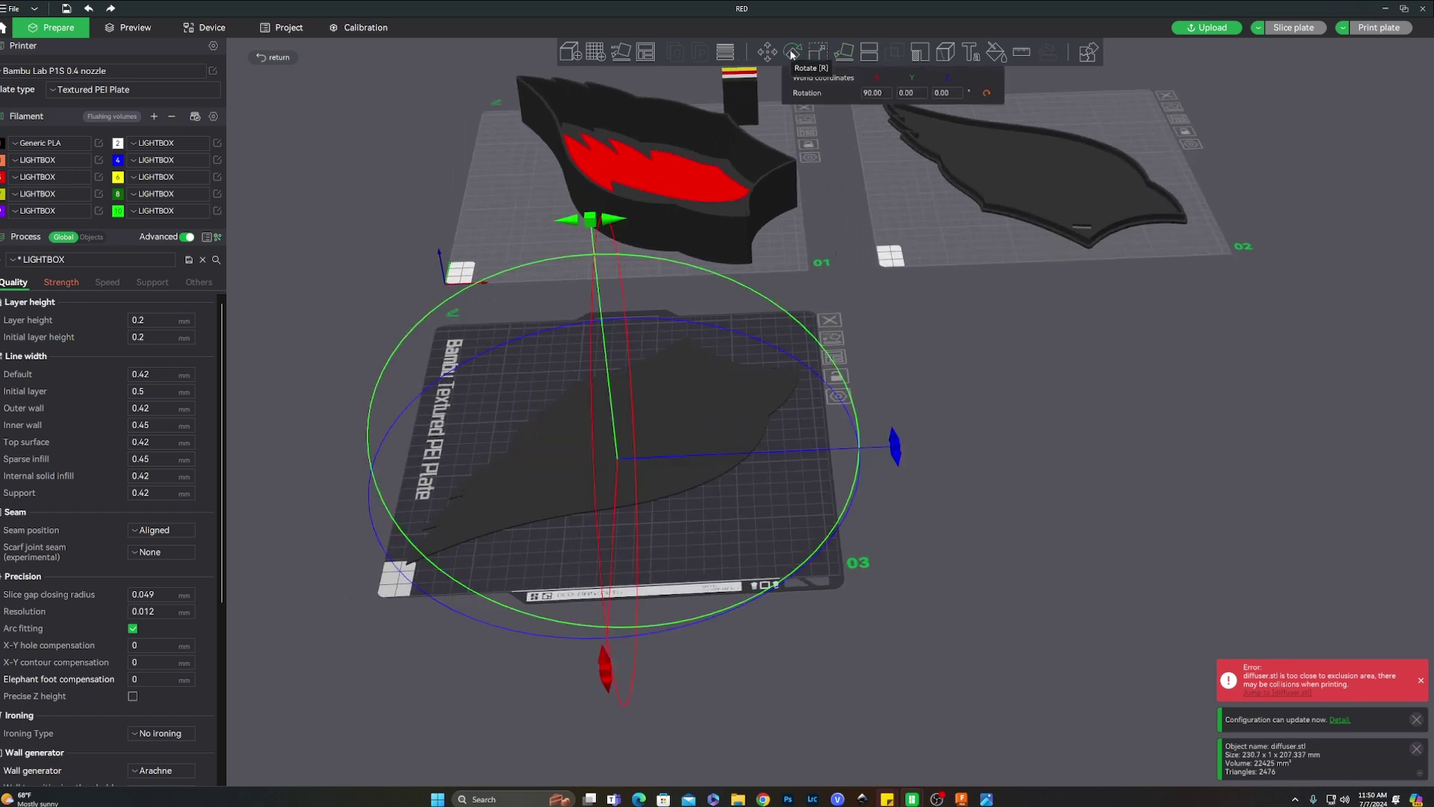
pyautogui.moveTo(886, 464); pyautogui.dragTo(657, 499)
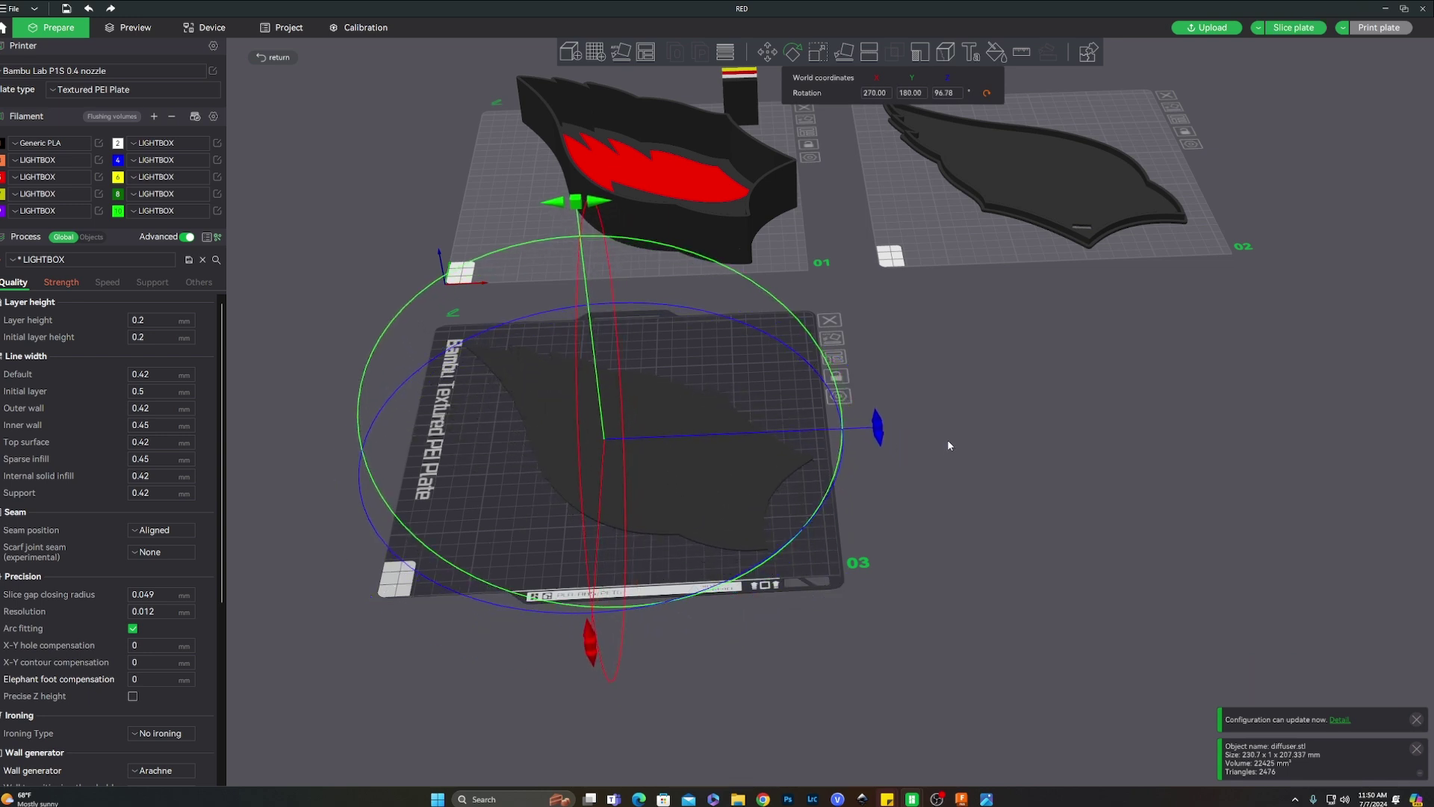
pyautogui.click(966, 410)
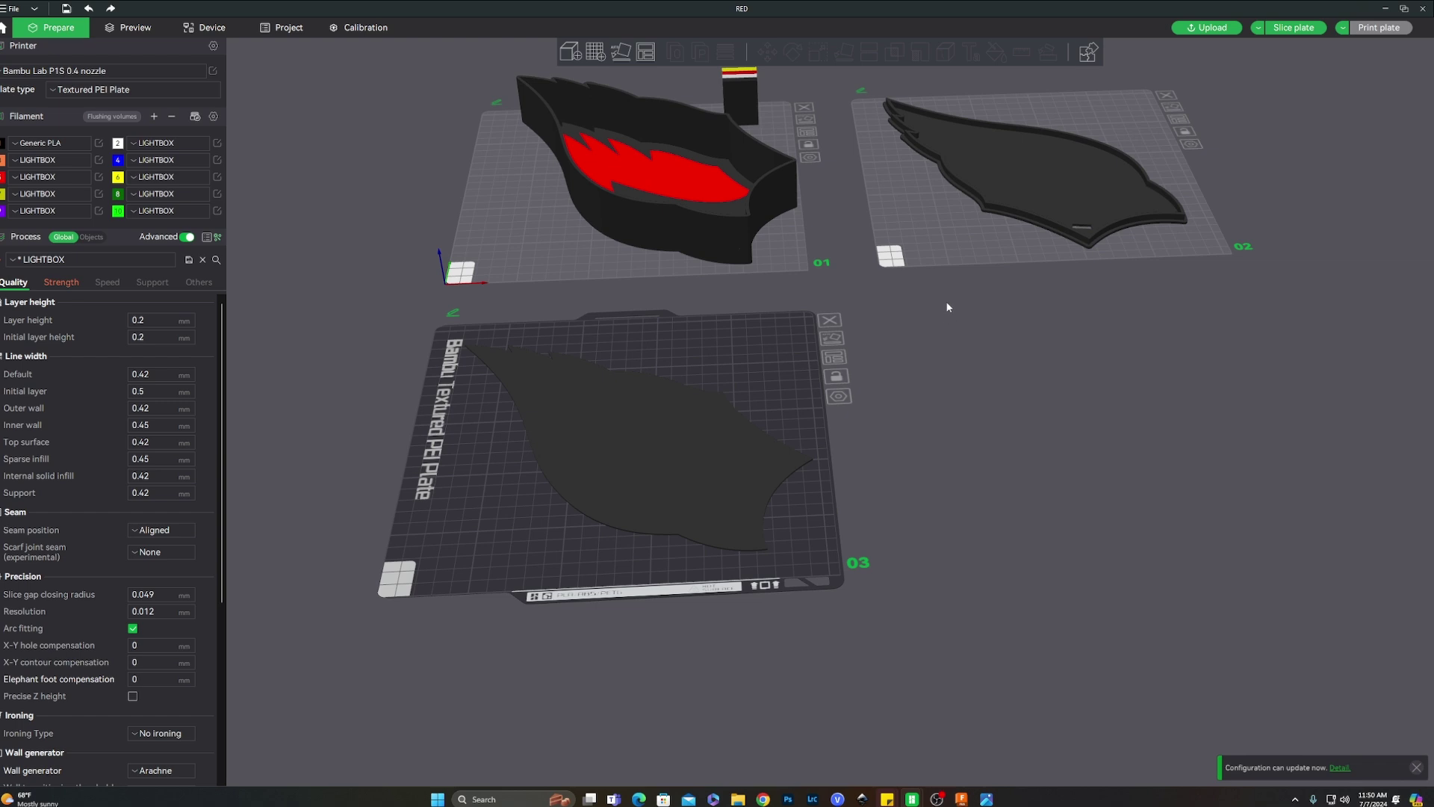
# Change the diffuser's filament to the white LIGHTBOX filament.
pyautogui.rightClick(654, 429)
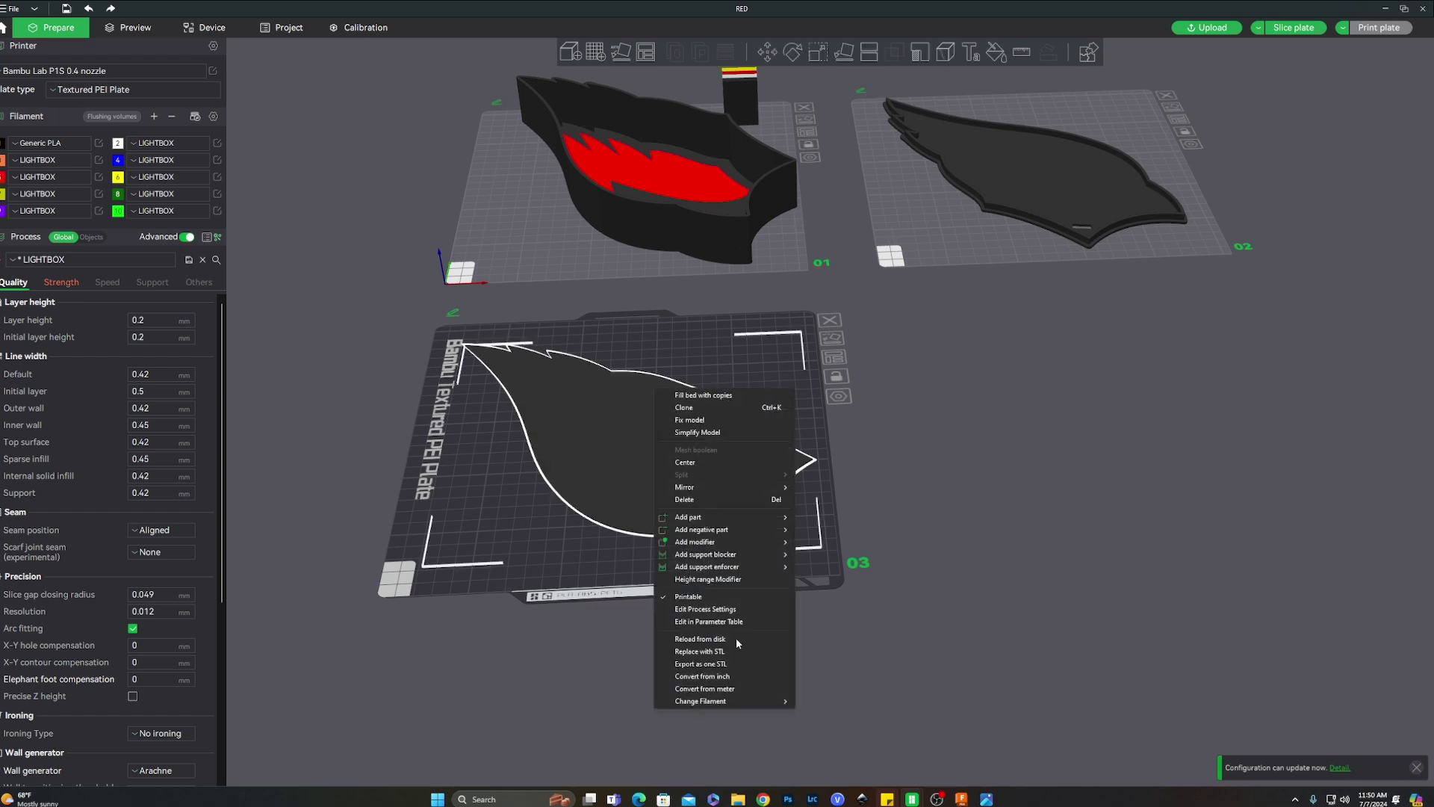
pyautogui.moveTo(733, 695)
pyautogui.click(825, 583)
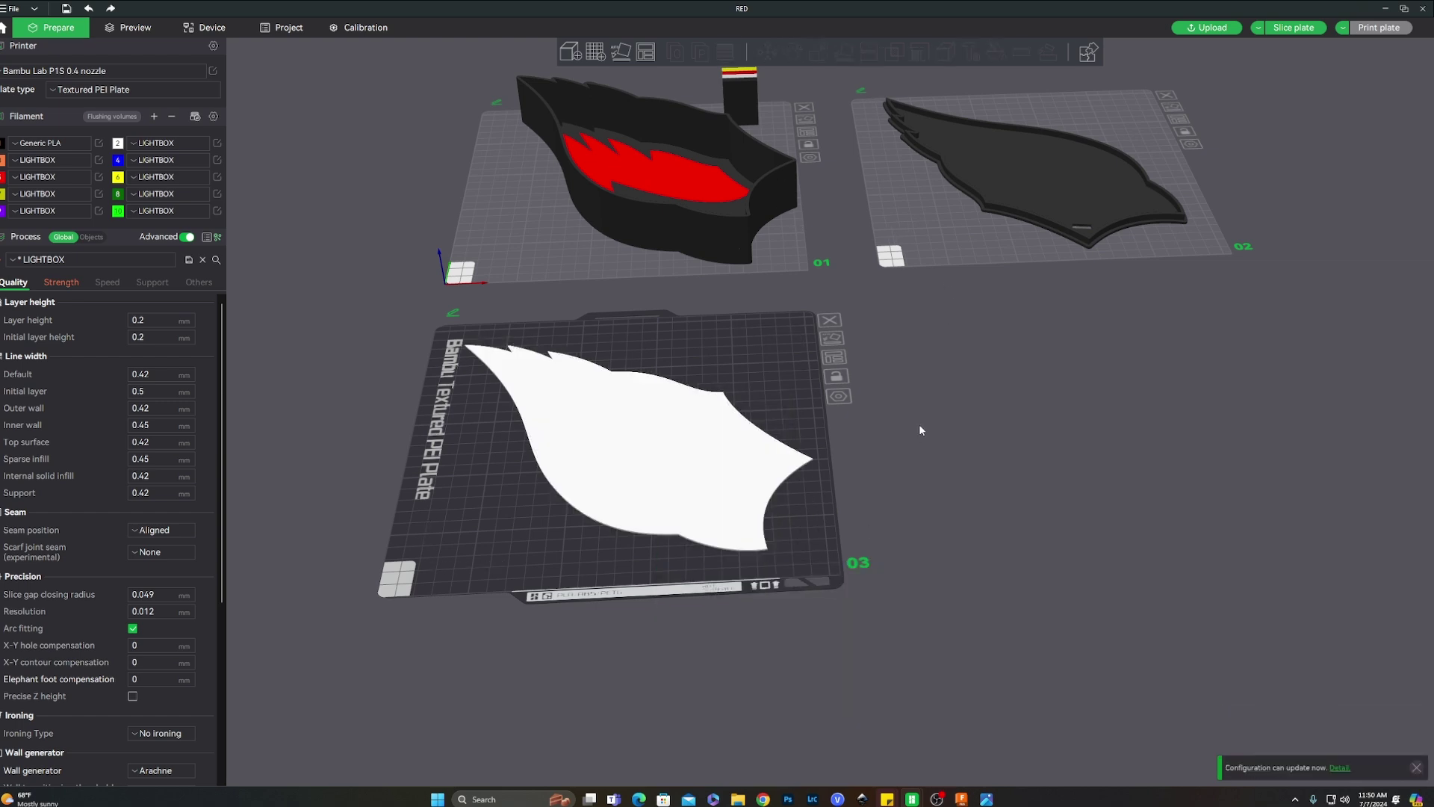
pyautogui.moveTo(972, 364); pyautogui.dragTo(952, 385, button='right')
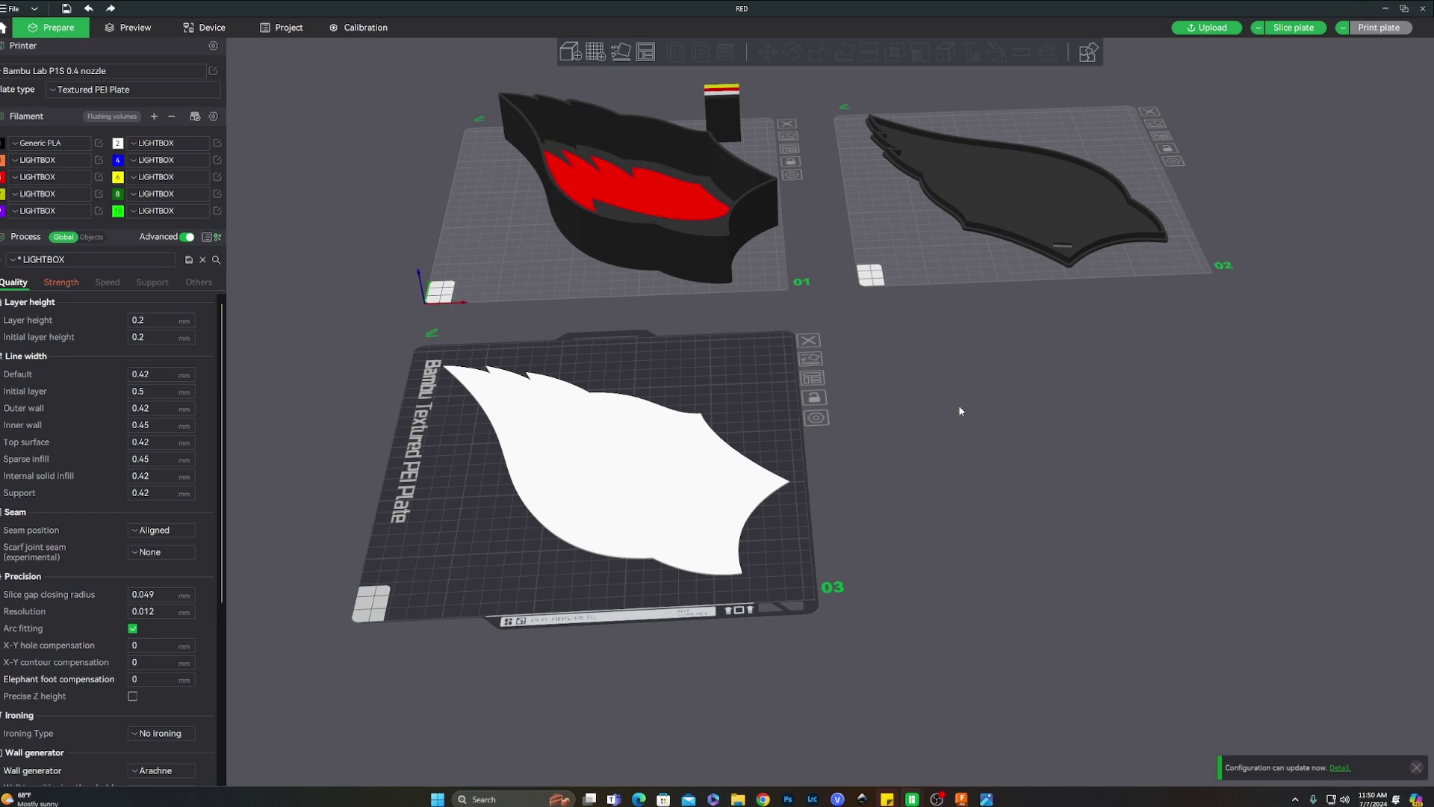
pyautogui.moveTo(966, 419); pyautogui.dragTo(989, 388, button='right')
pyautogui.moveTo(953, 398)
pyautogui.mouseDown()
pyautogui.moveTo(981, 325)
pyautogui.moveTo(990, 434)
pyautogui.moveTo(977, 409)
pyautogui.mouseUp()
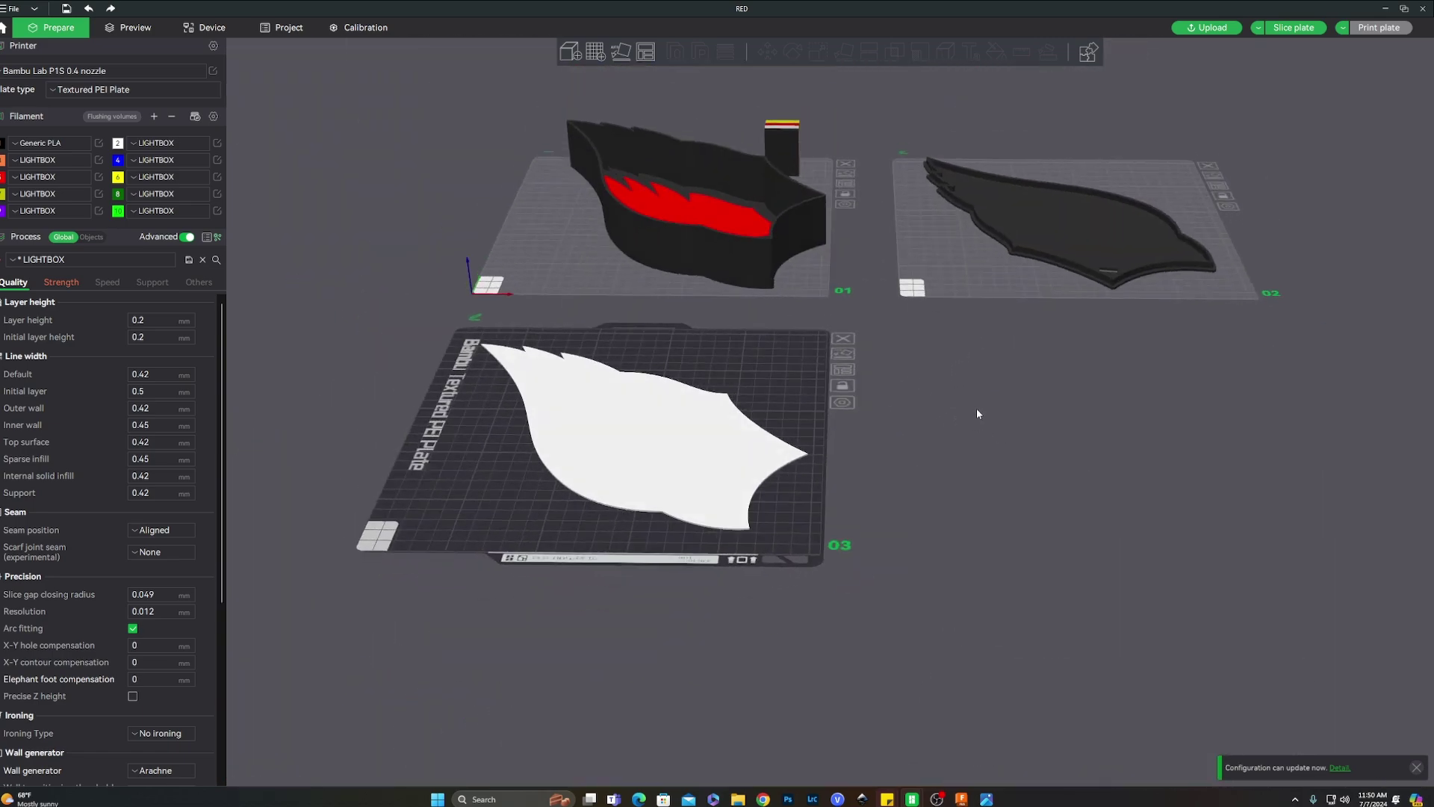
pyautogui.scroll(-3, 999, 386)
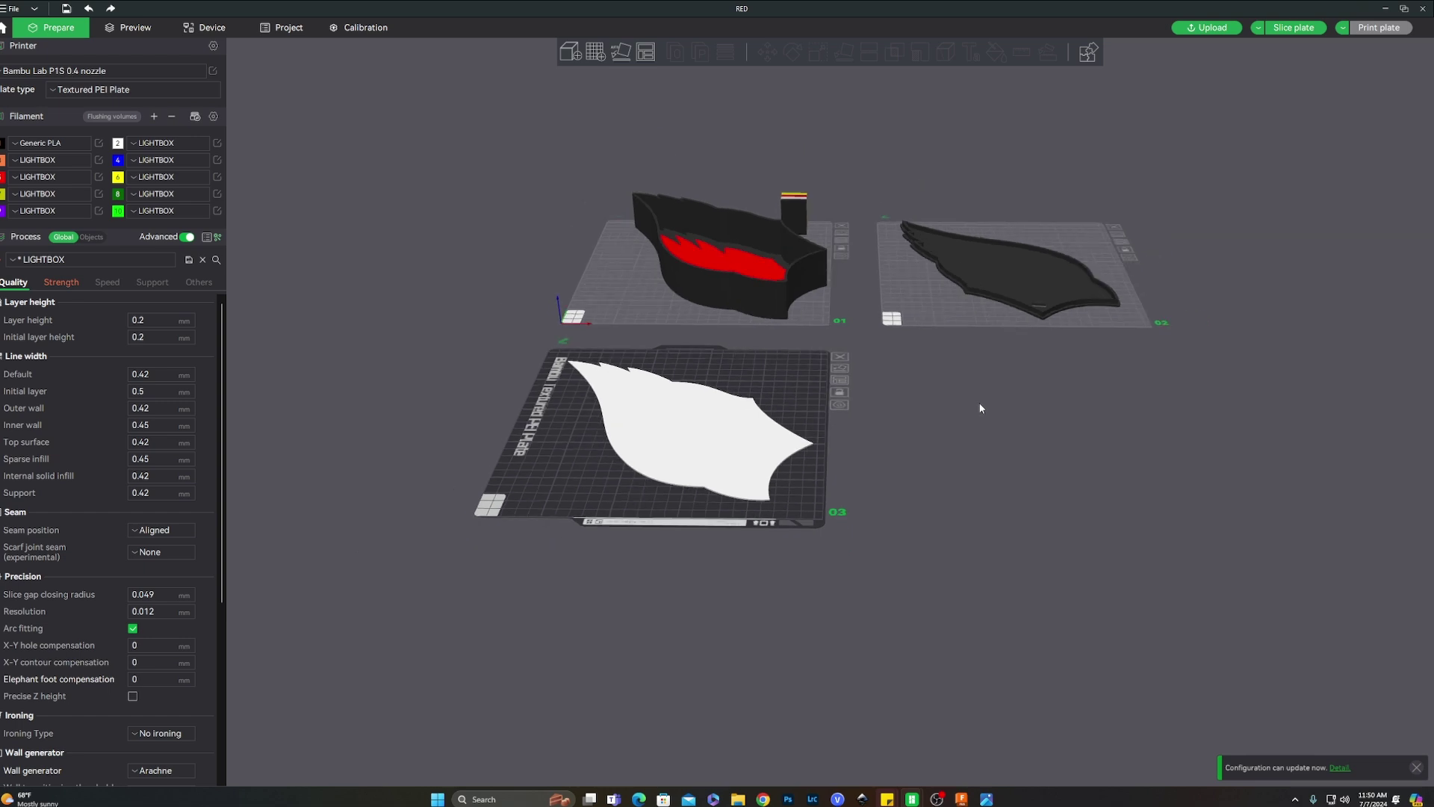
pyautogui.moveTo(979, 407); pyautogui.dragTo(999, 472, button='right')
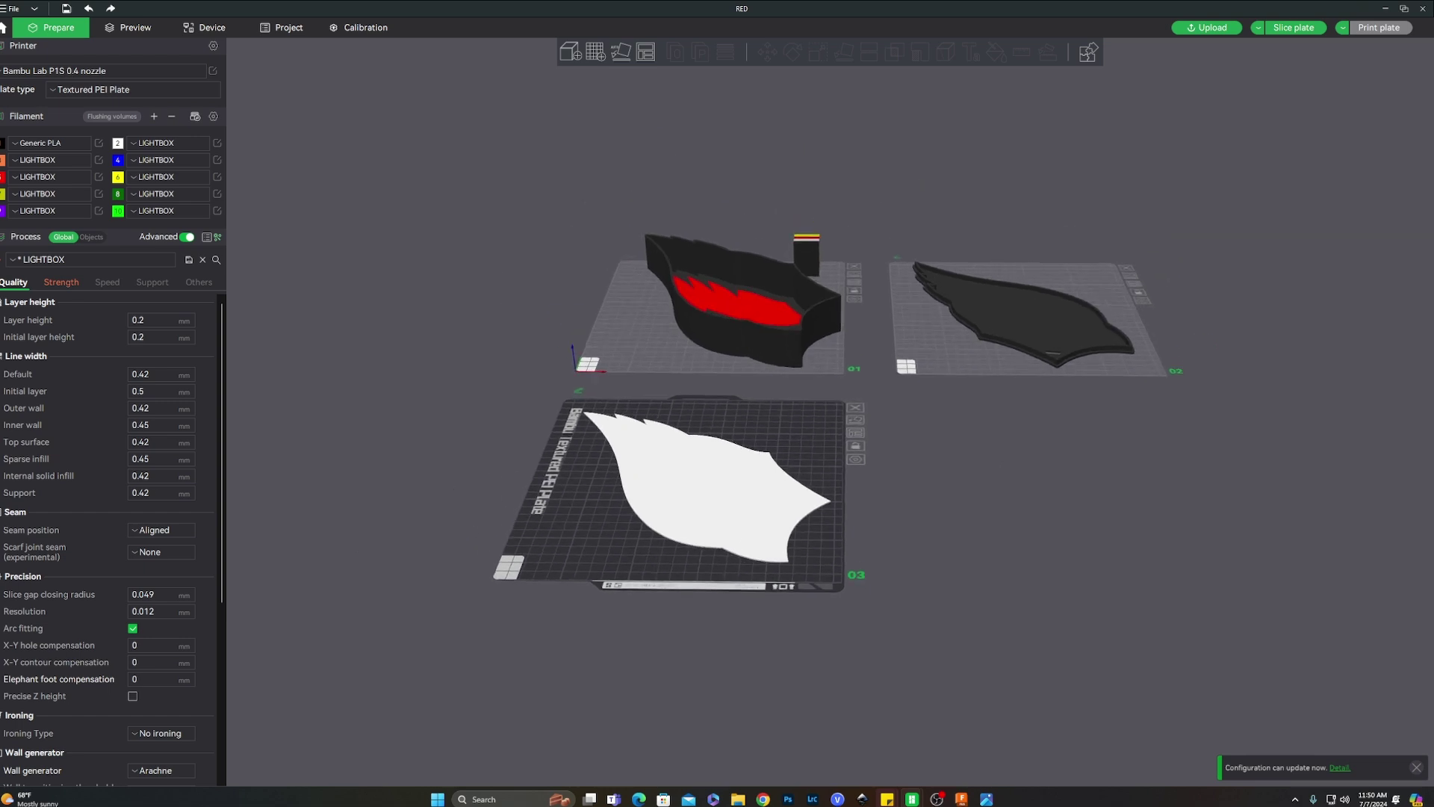